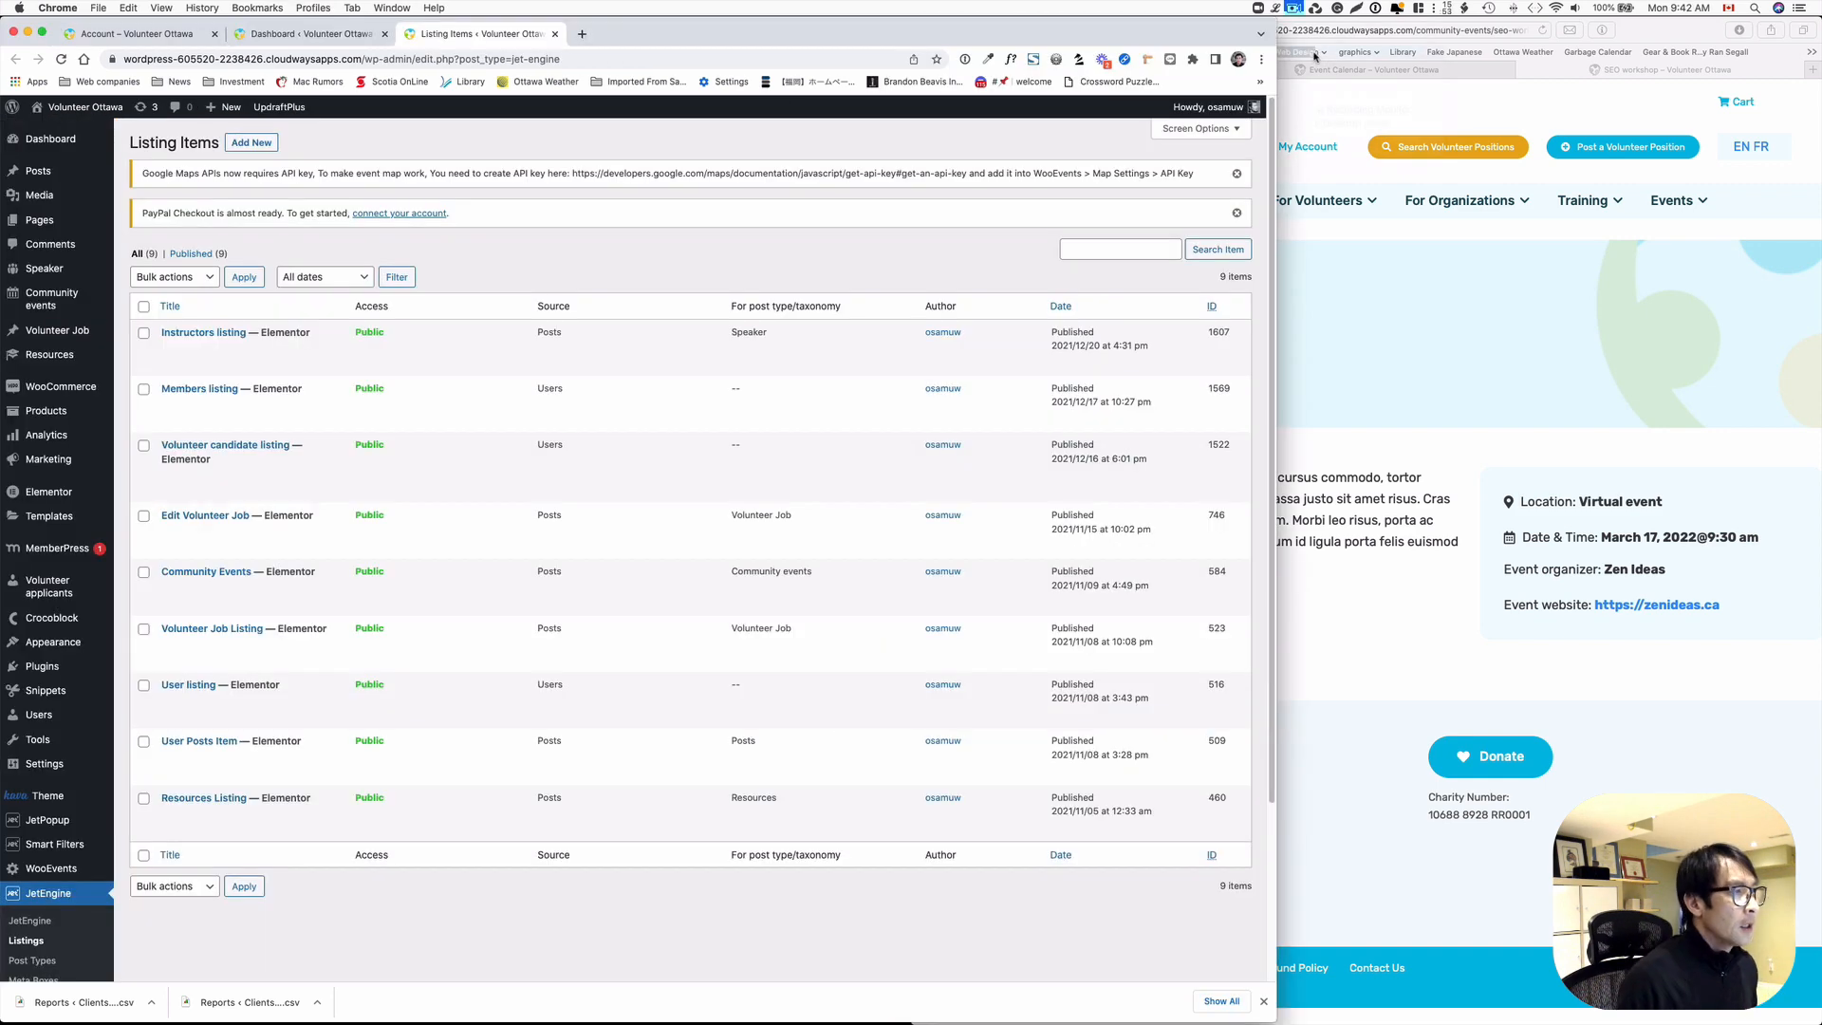
- Create a listing item named "Event listing (Account page)" from the Community events post type, using the Elementor view
{"action": "left_click", "coordinate": [263, 143]}
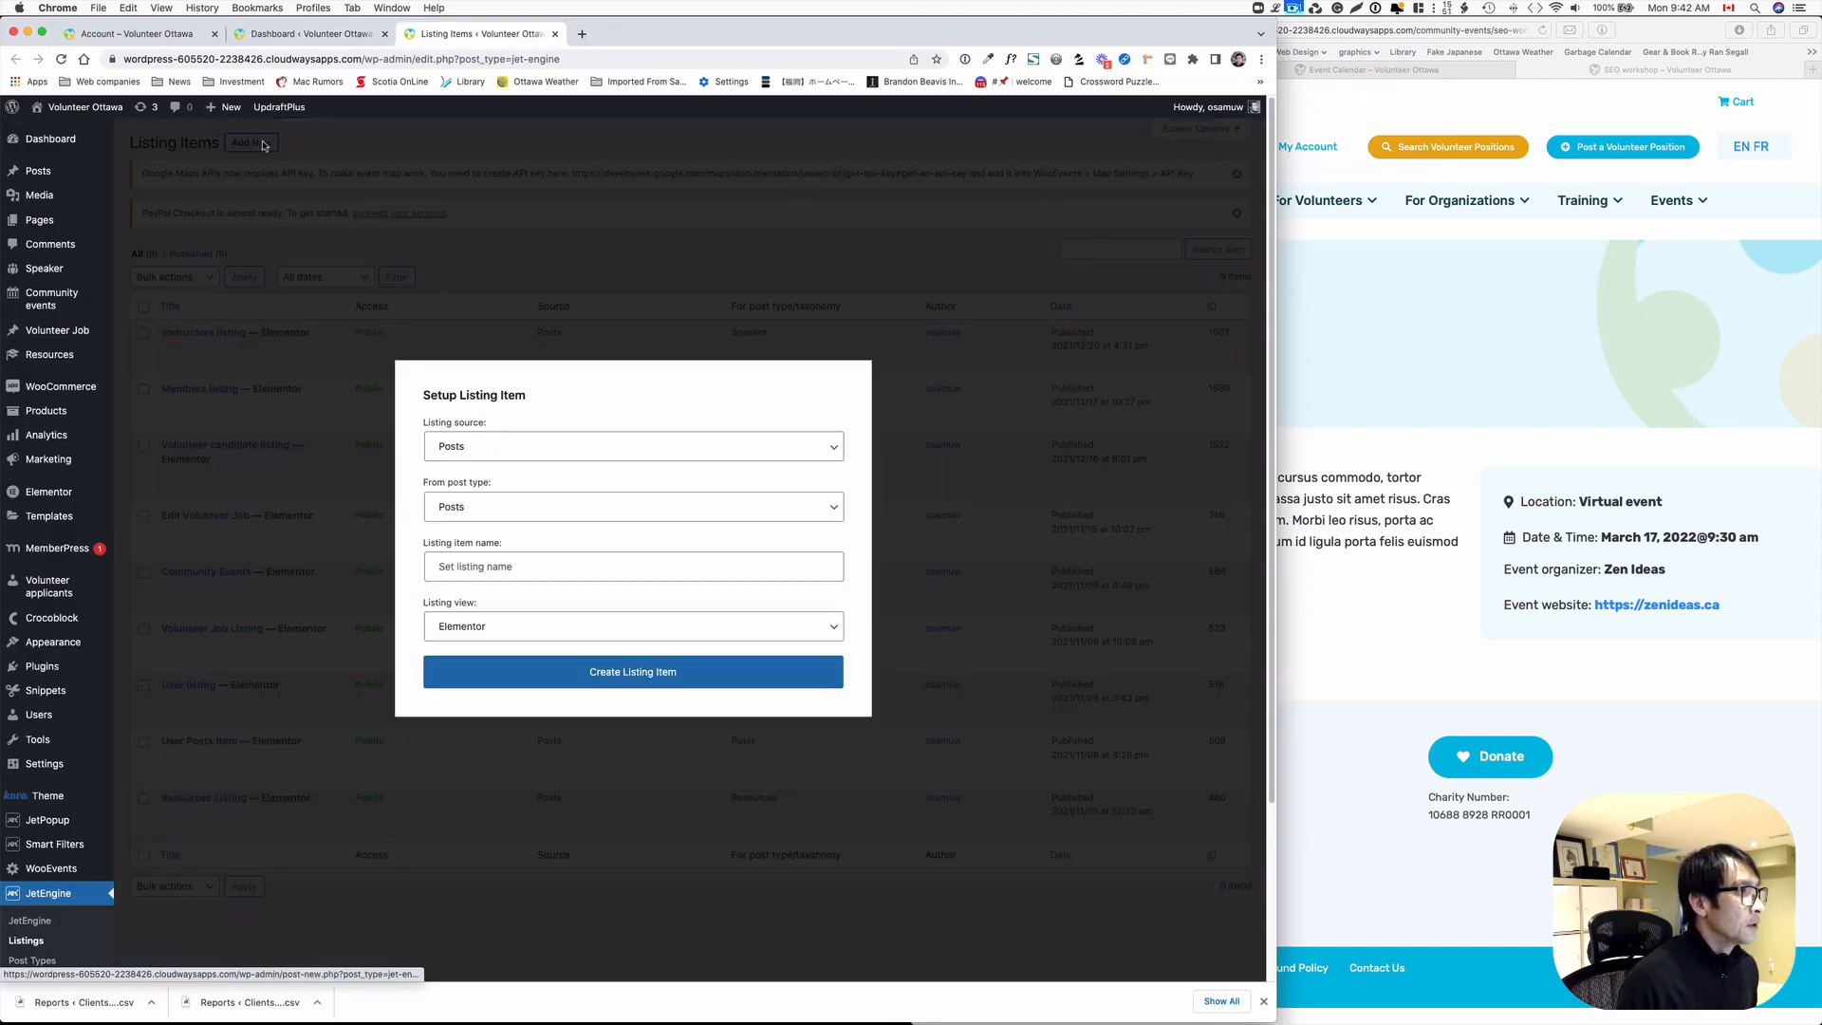
{"action": "left_click", "coordinate": [491, 512]}
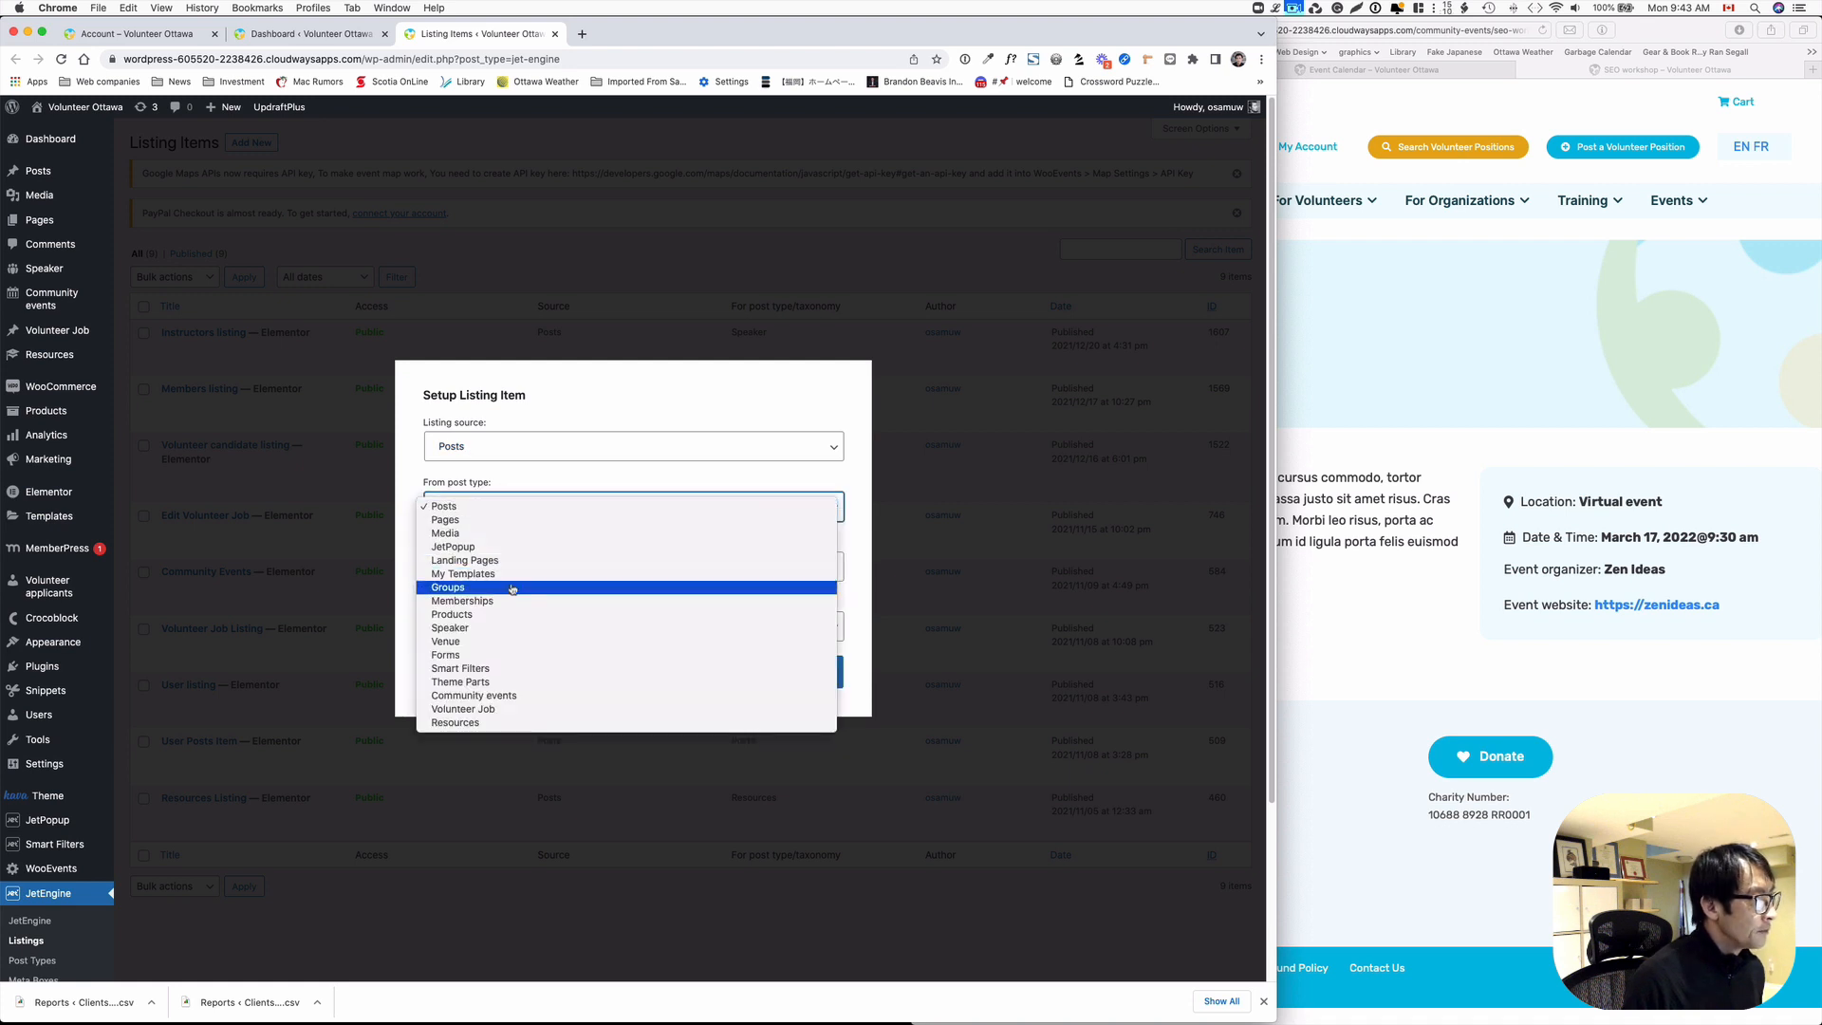
{"action": "left_click", "coordinate": [536, 698]}
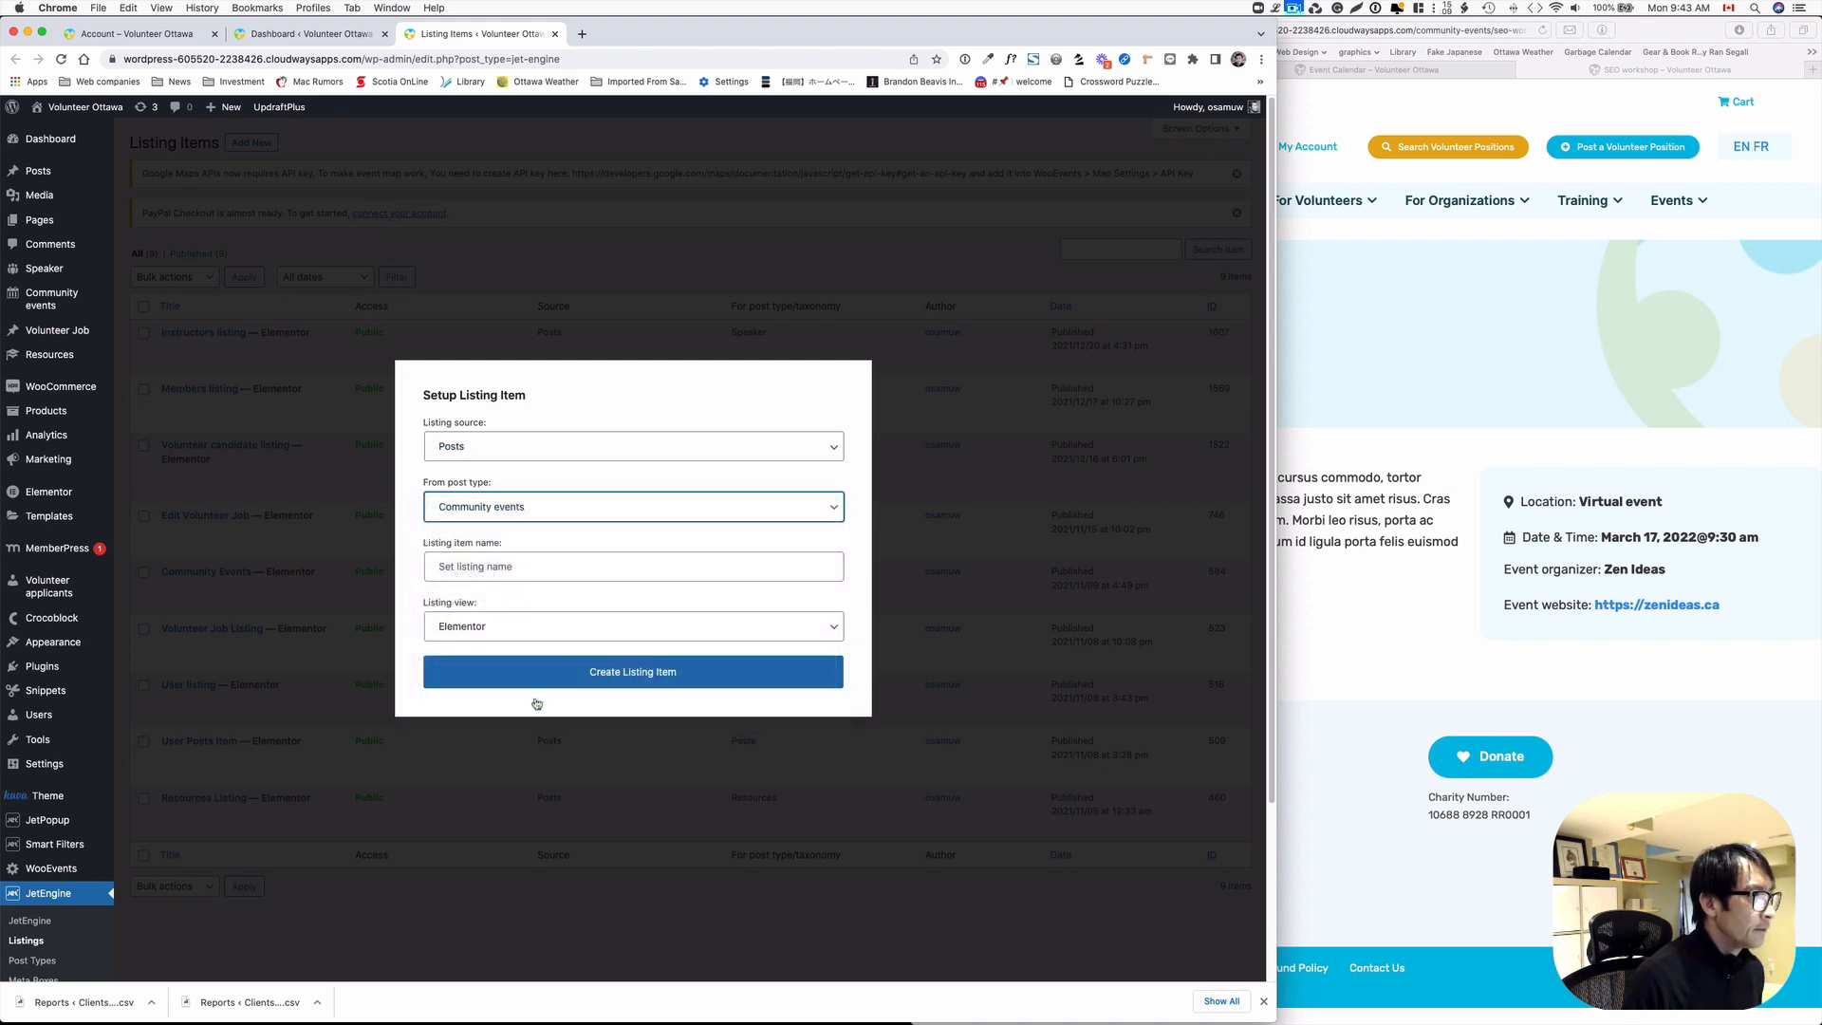
{"action": "left_click", "coordinate": [502, 568]}
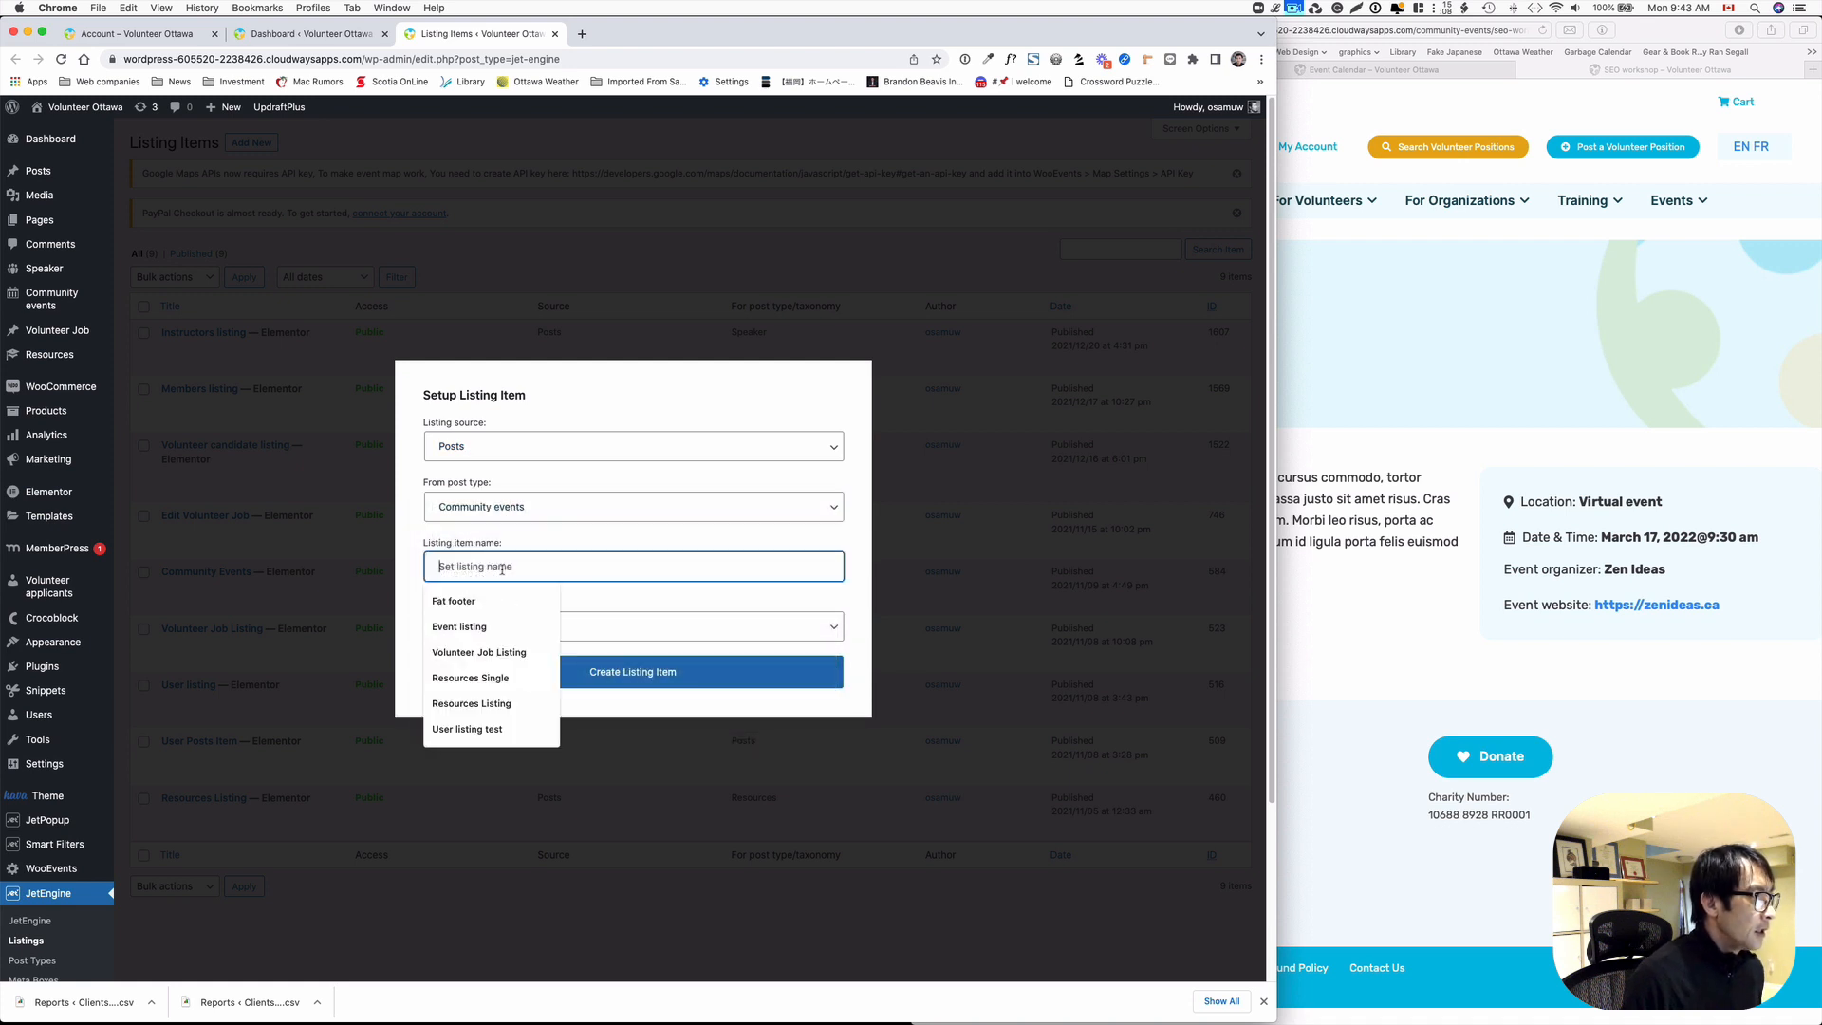
{"action": "left_click", "coordinate": [497, 628]}
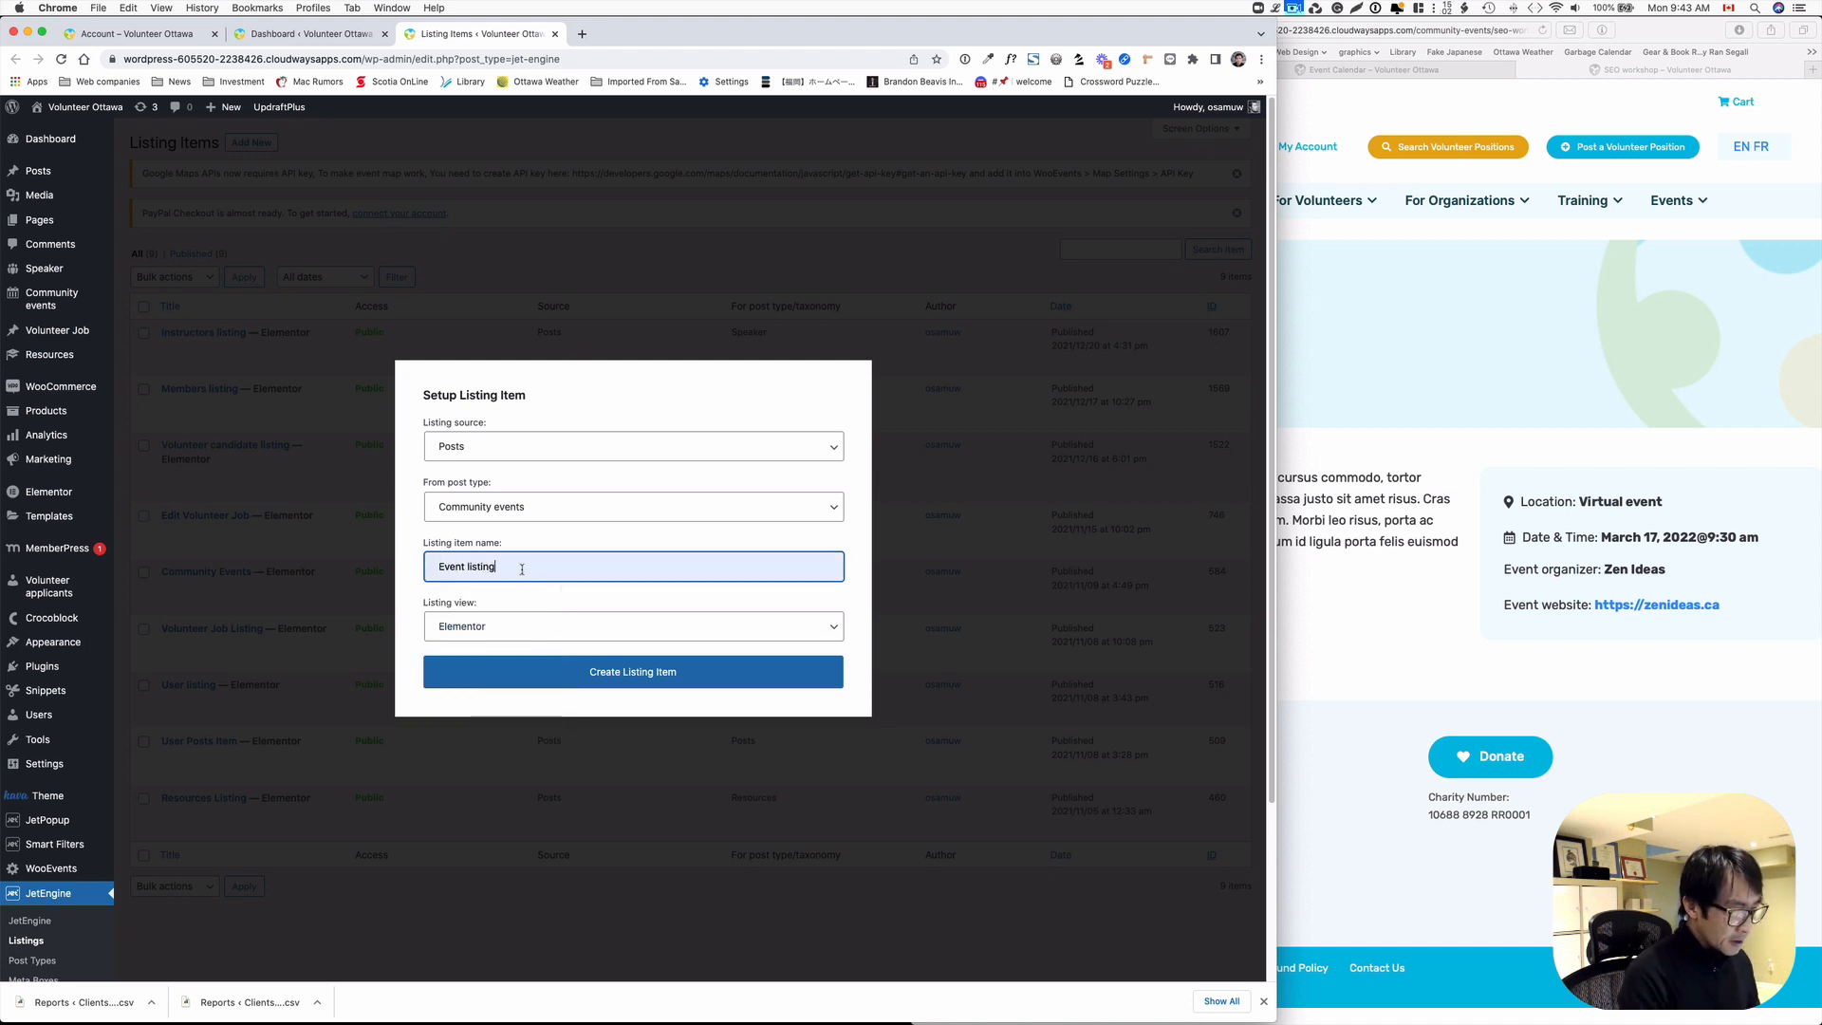
{"action": "type", "text": "(Account page"}
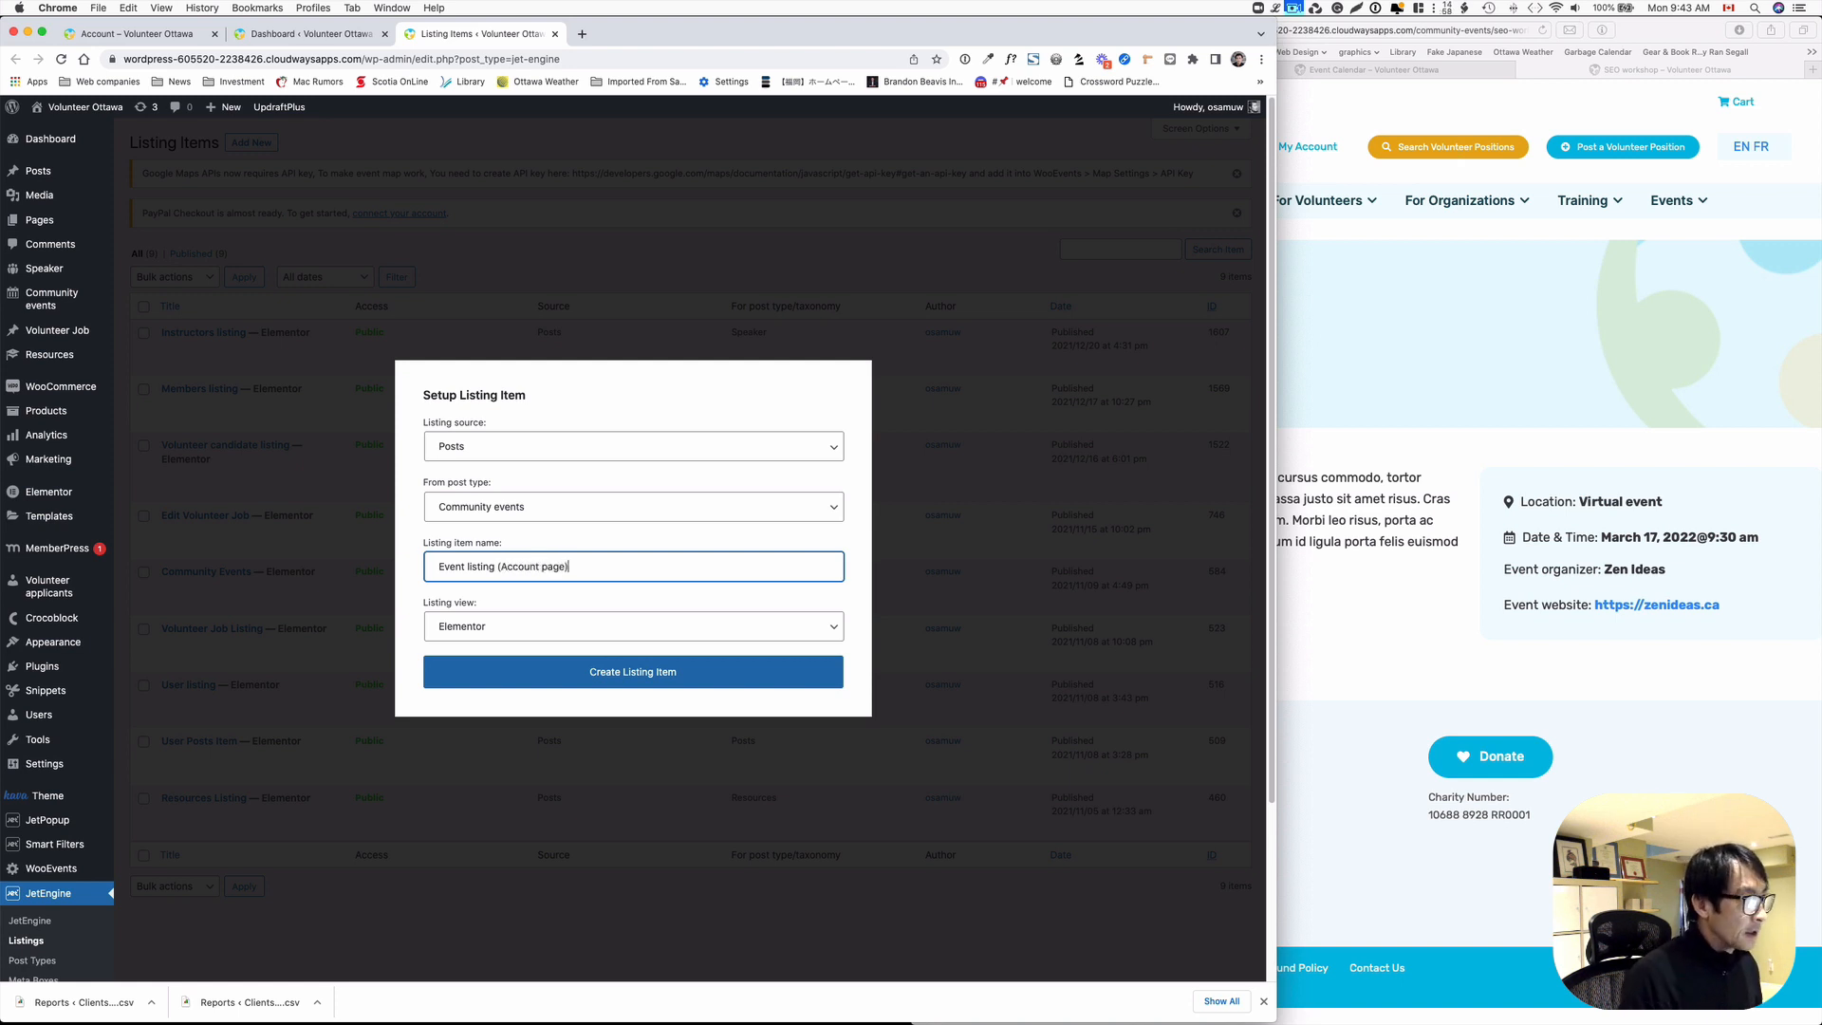
{"action": "left_click", "coordinate": [631, 674]}
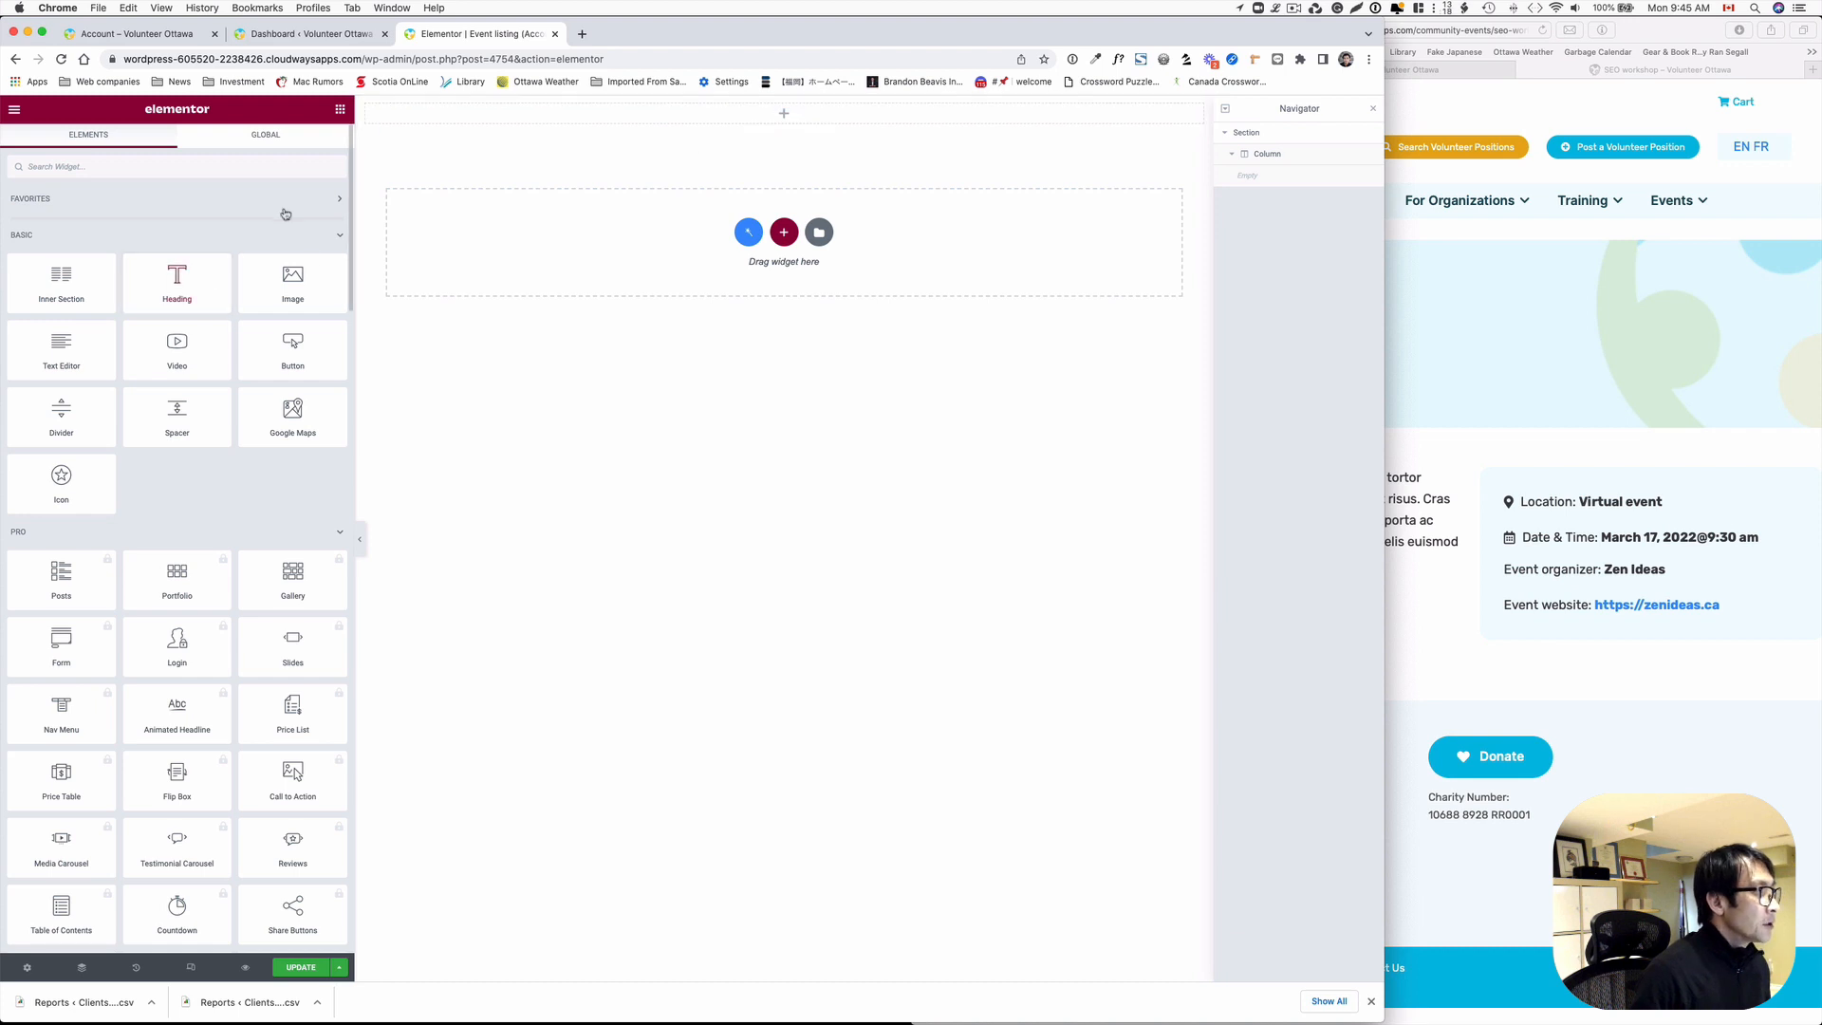
- Add a Dynamic Field widget to the empty column to show the post title
{"action": "left_click", "coordinate": [206, 165]}
{"action": "type", "text": "dy"}
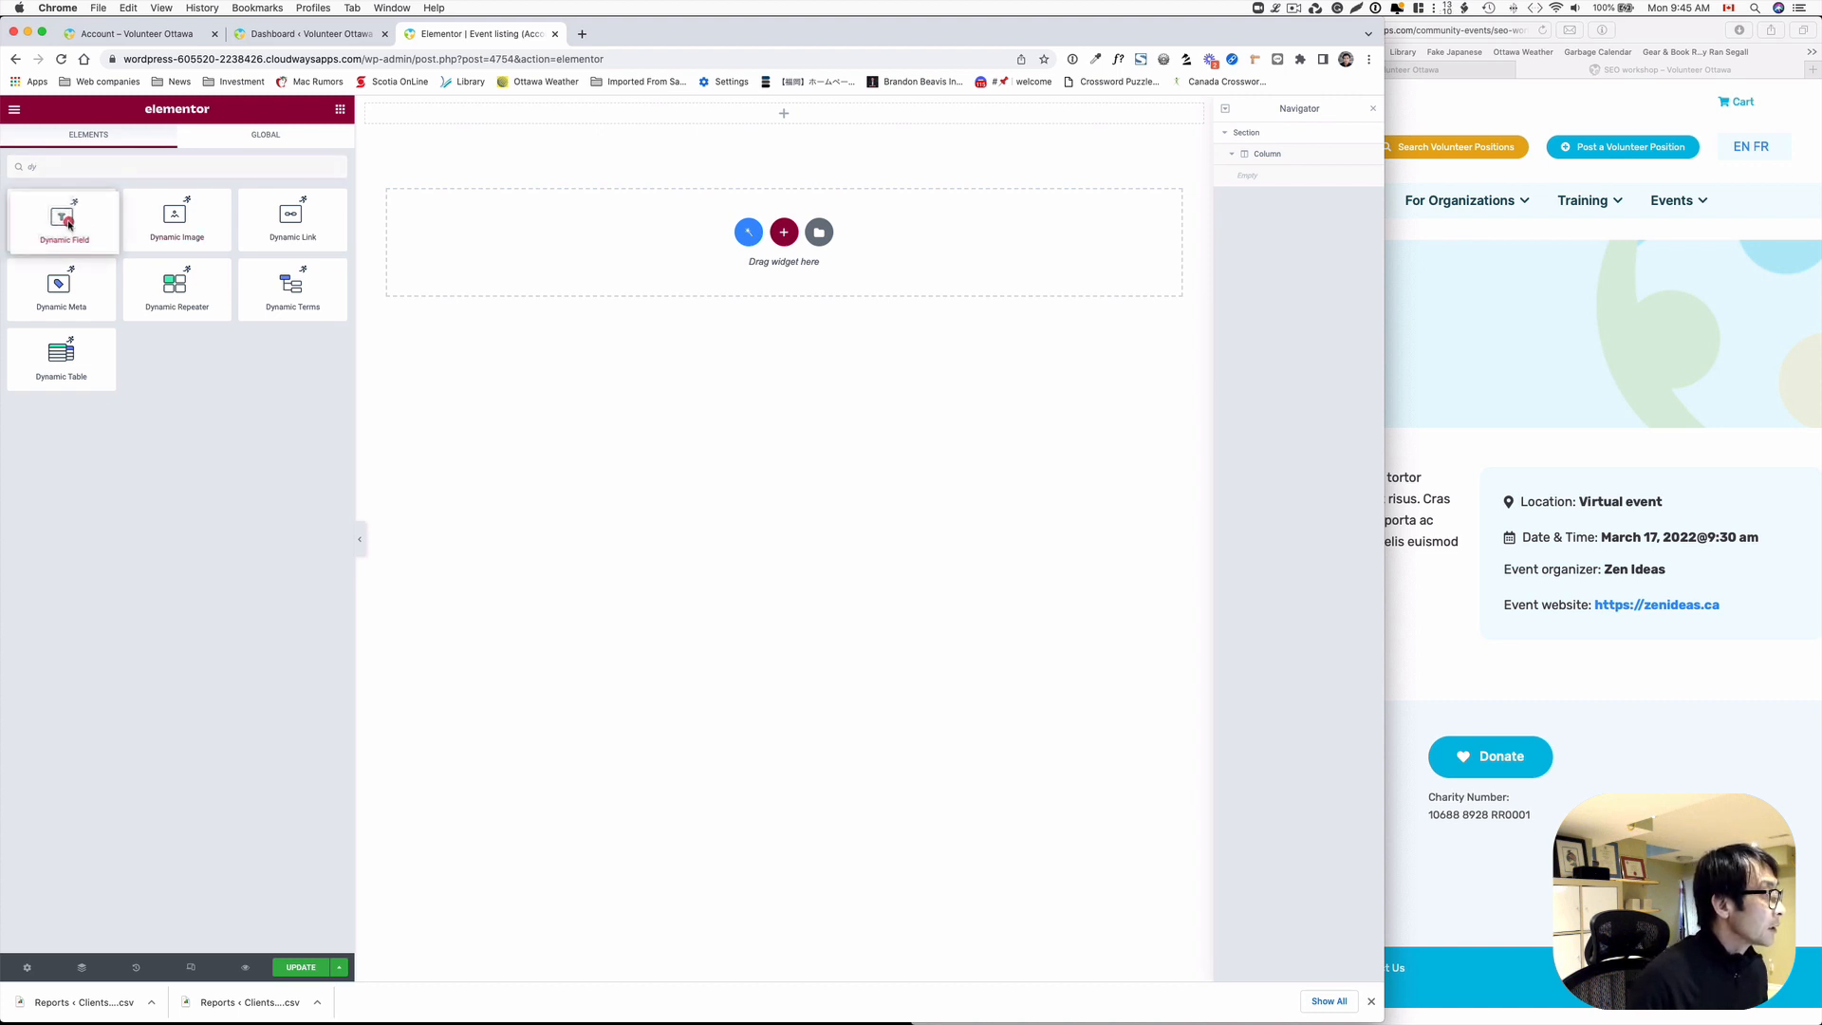
{"action": "left_click_drag", "start_coordinate": [63, 216], "coordinate": [776, 113]}
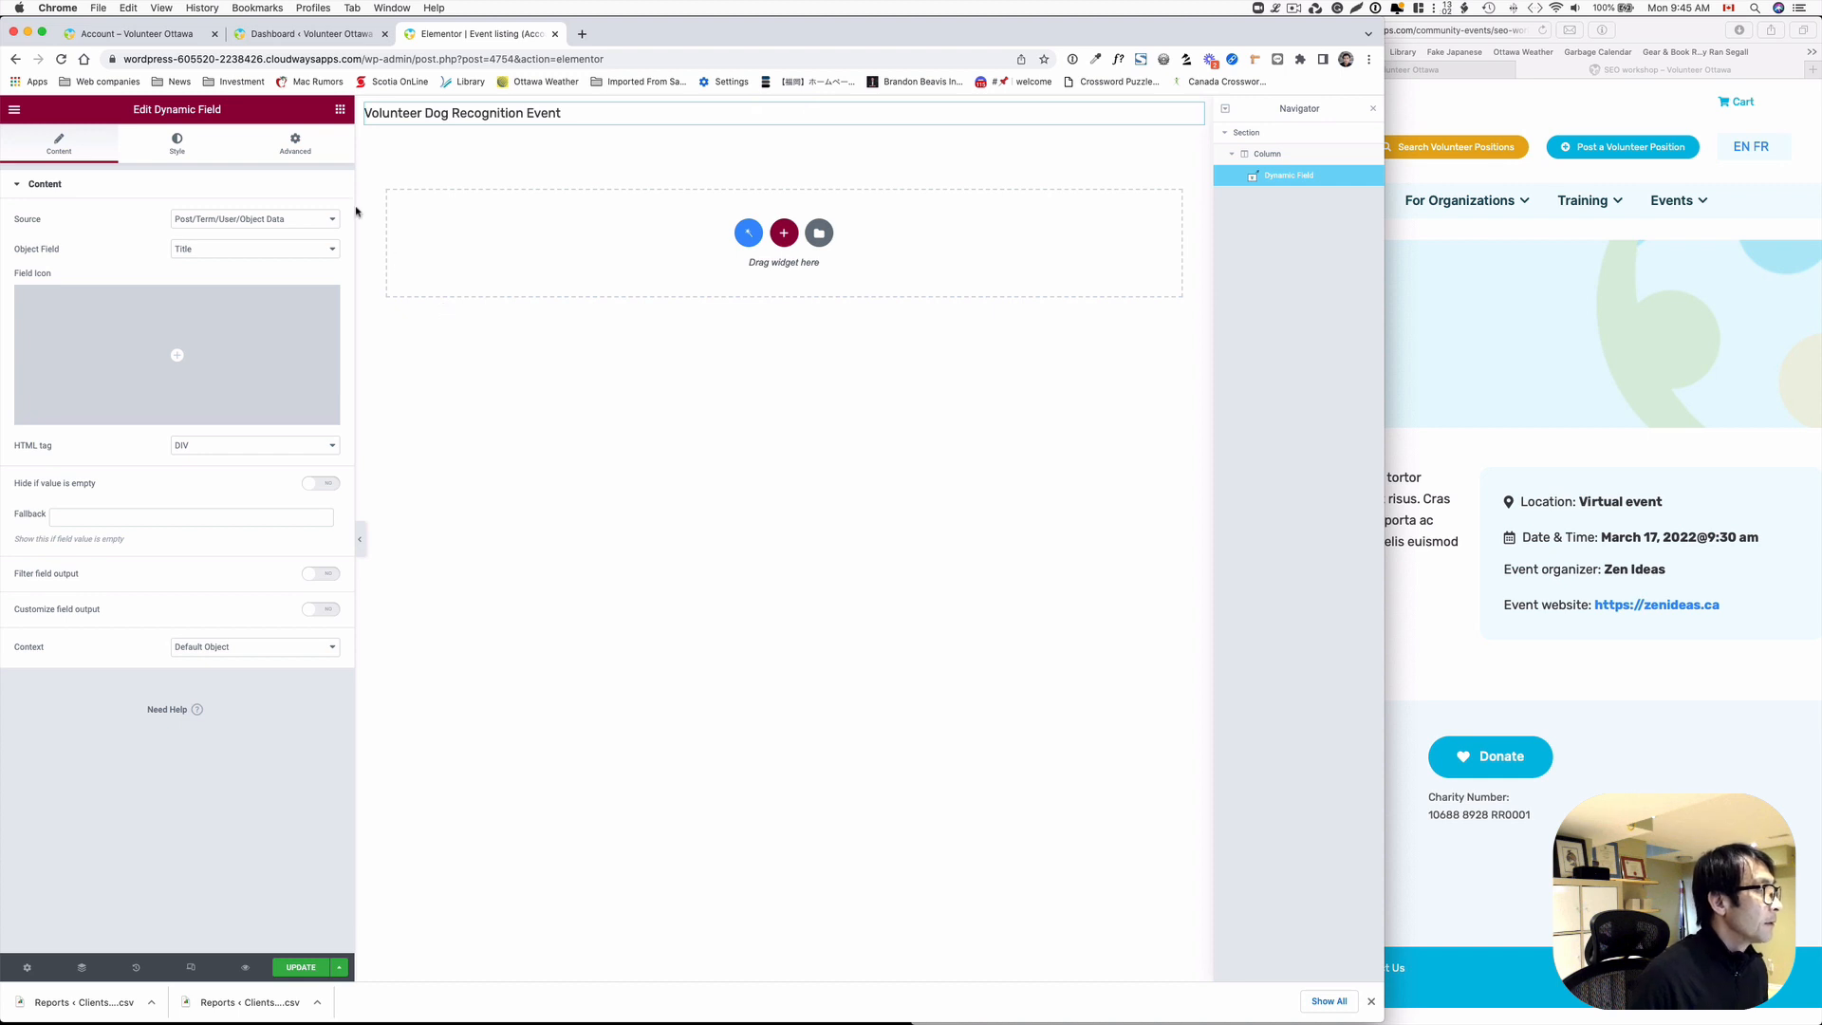
- Add another Dynamic Field below the event title and set its object field to Excerpt
{"action": "left_click", "coordinate": [339, 110]}
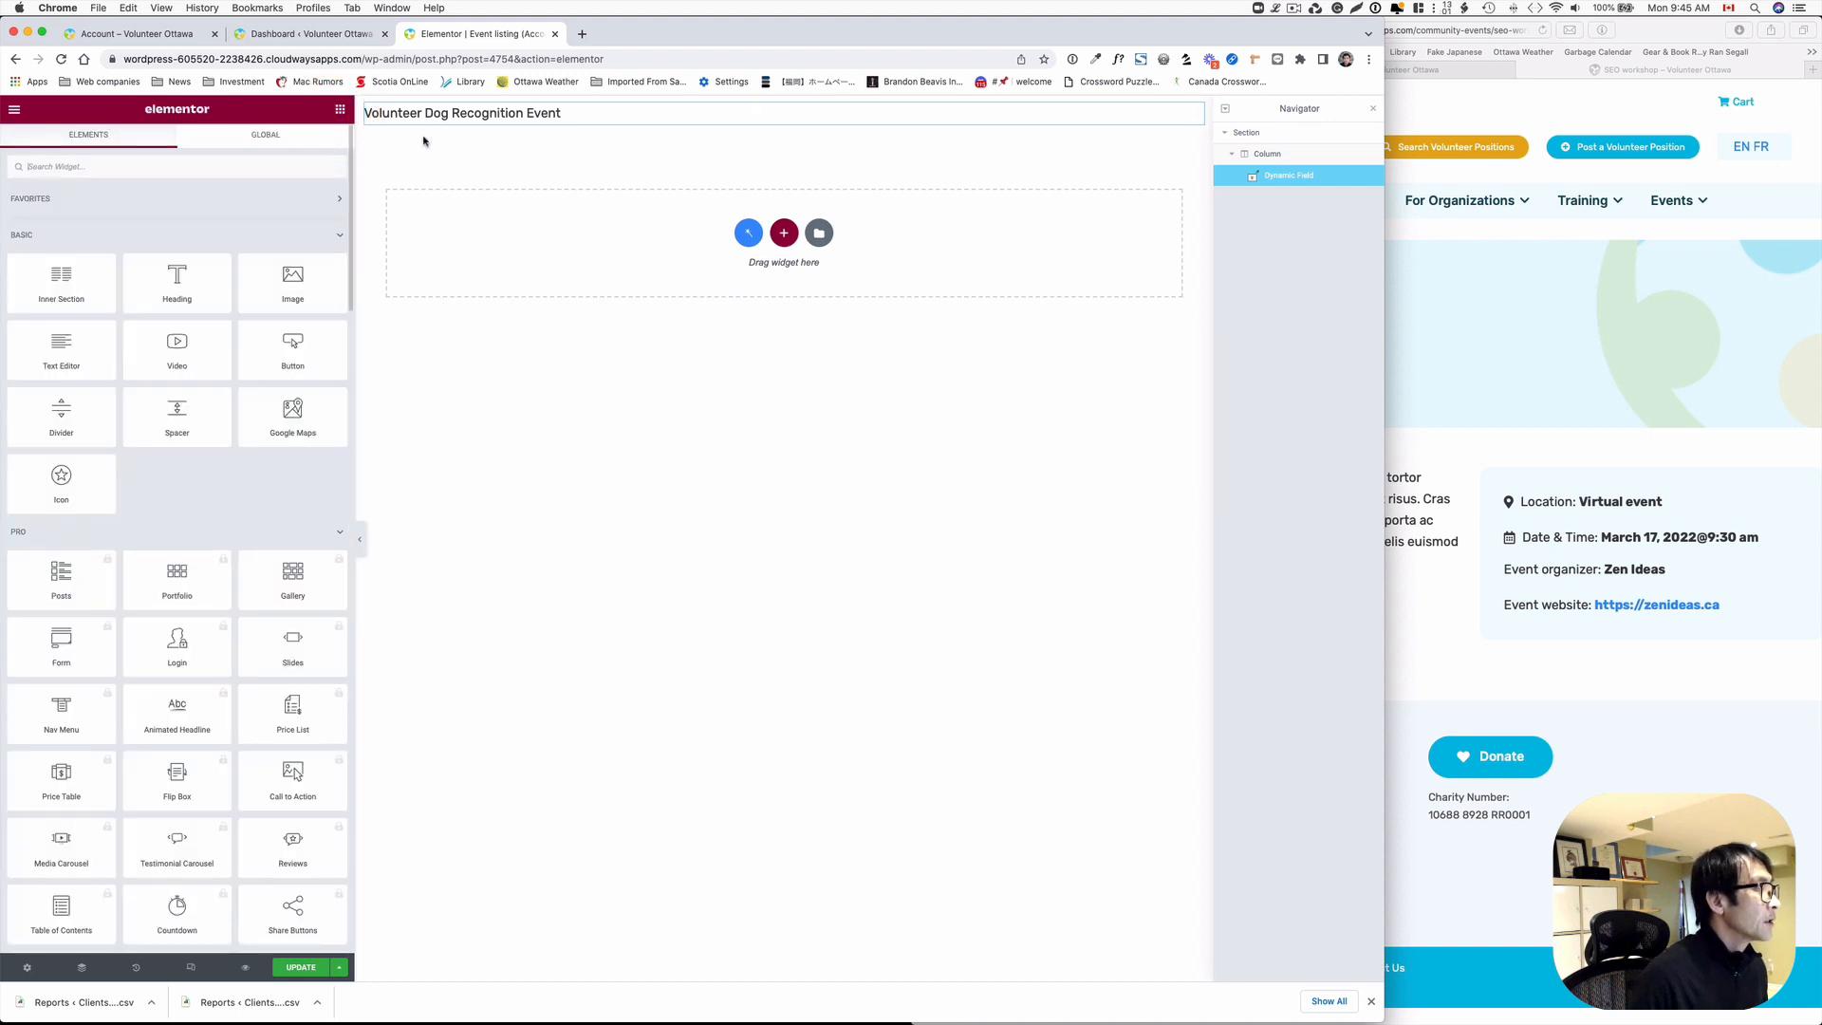
{"action": "left_click", "coordinate": [231, 171]}
{"action": "type", "text": "dynamic"}
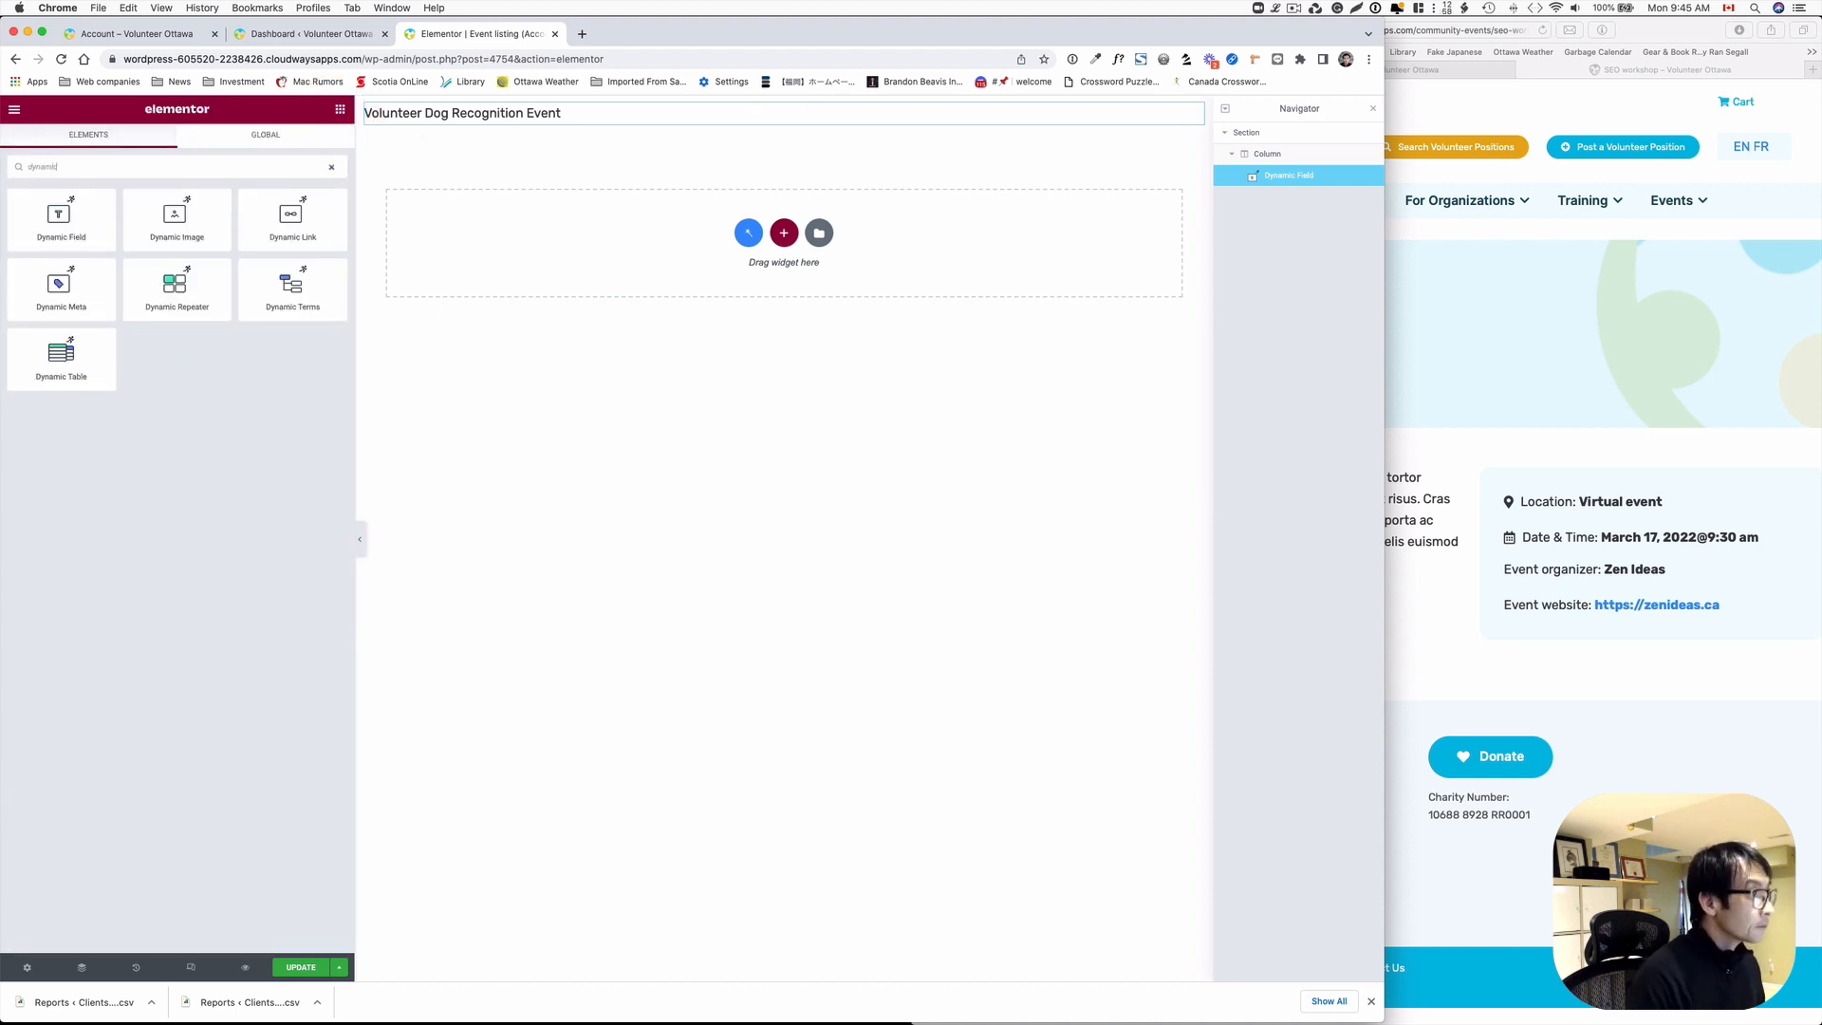
{"action": "left_click_drag", "start_coordinate": [44, 229], "coordinate": [484, 133]}
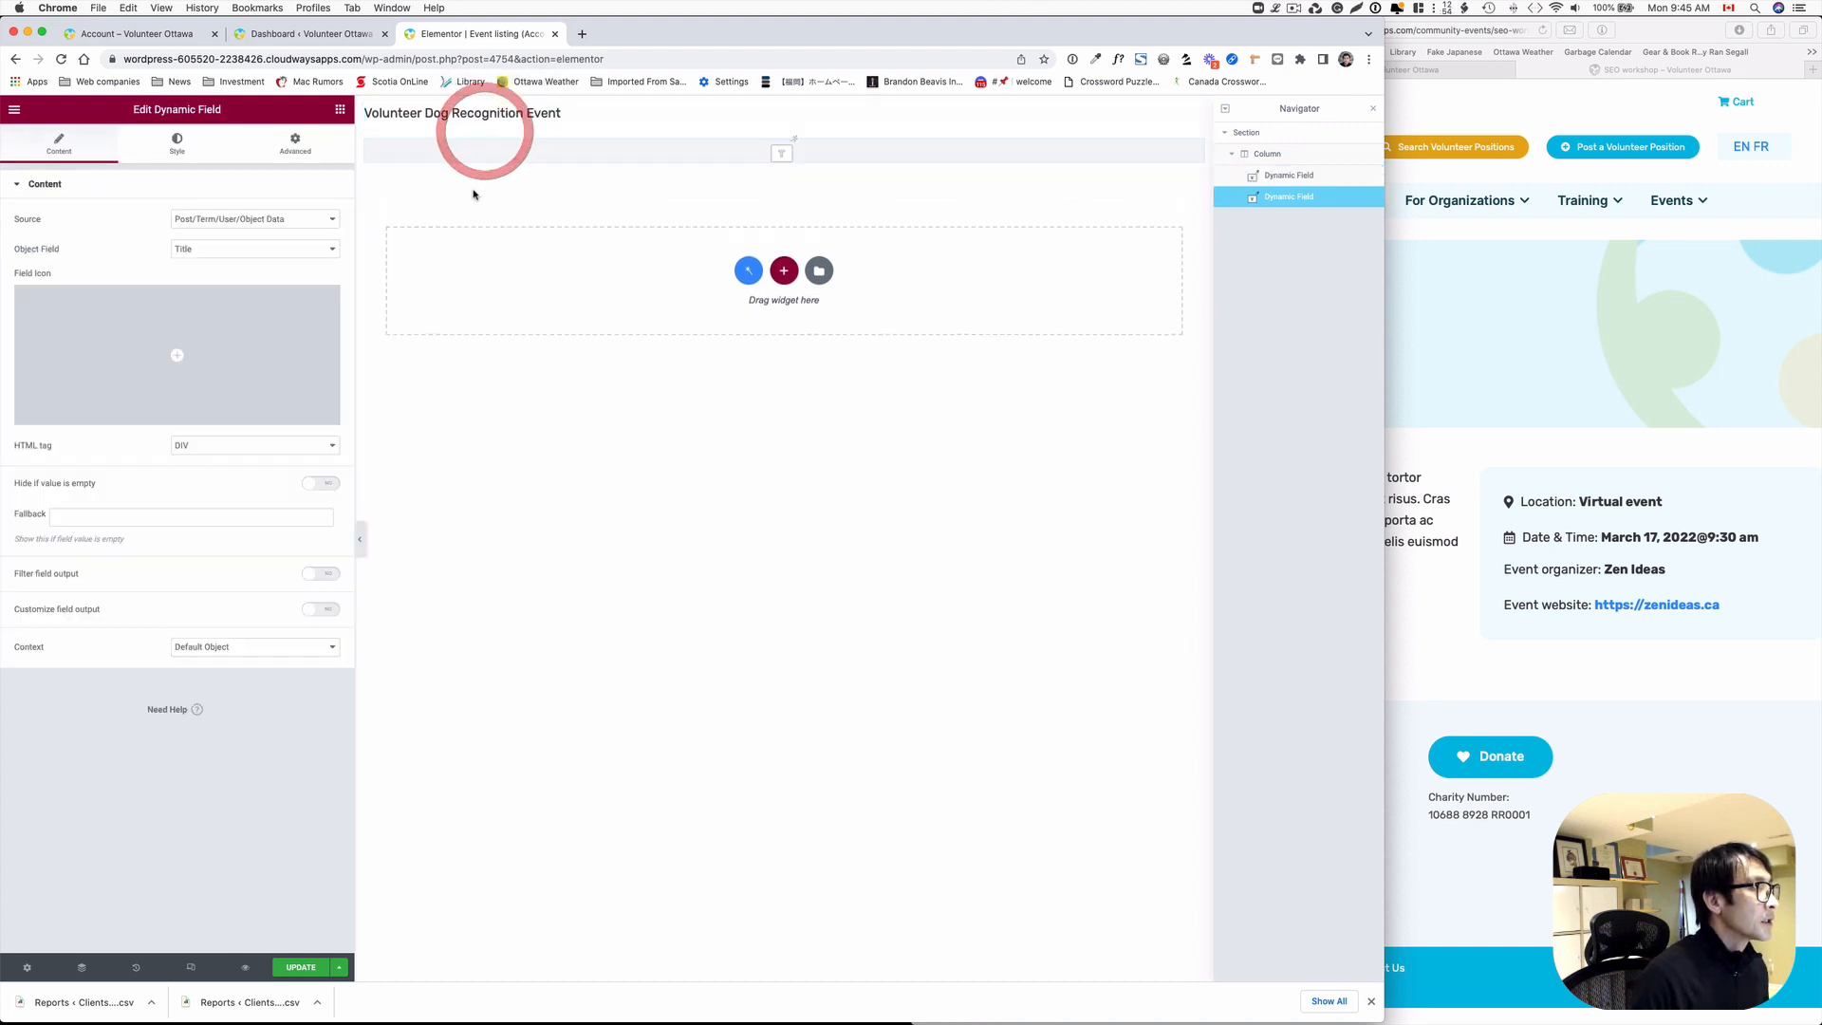
{"action": "left_click", "coordinate": [270, 255]}
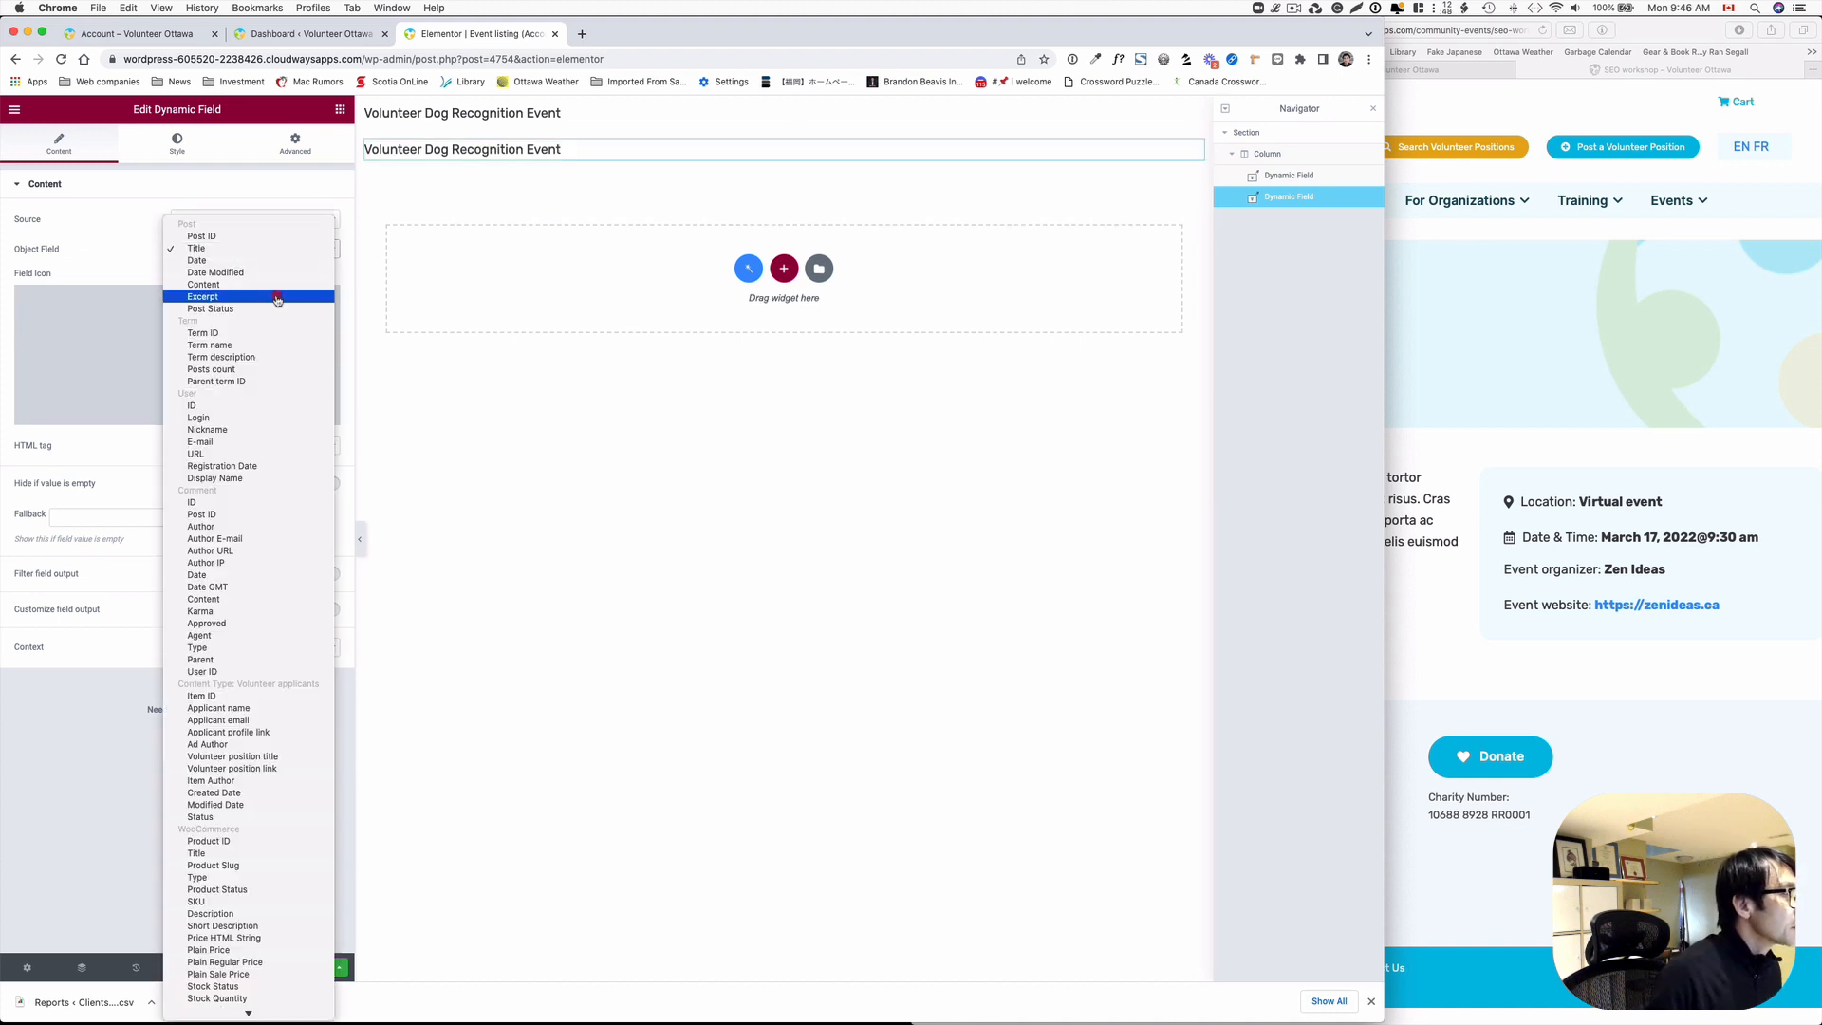
{"action": "left_click", "coordinate": [277, 296]}
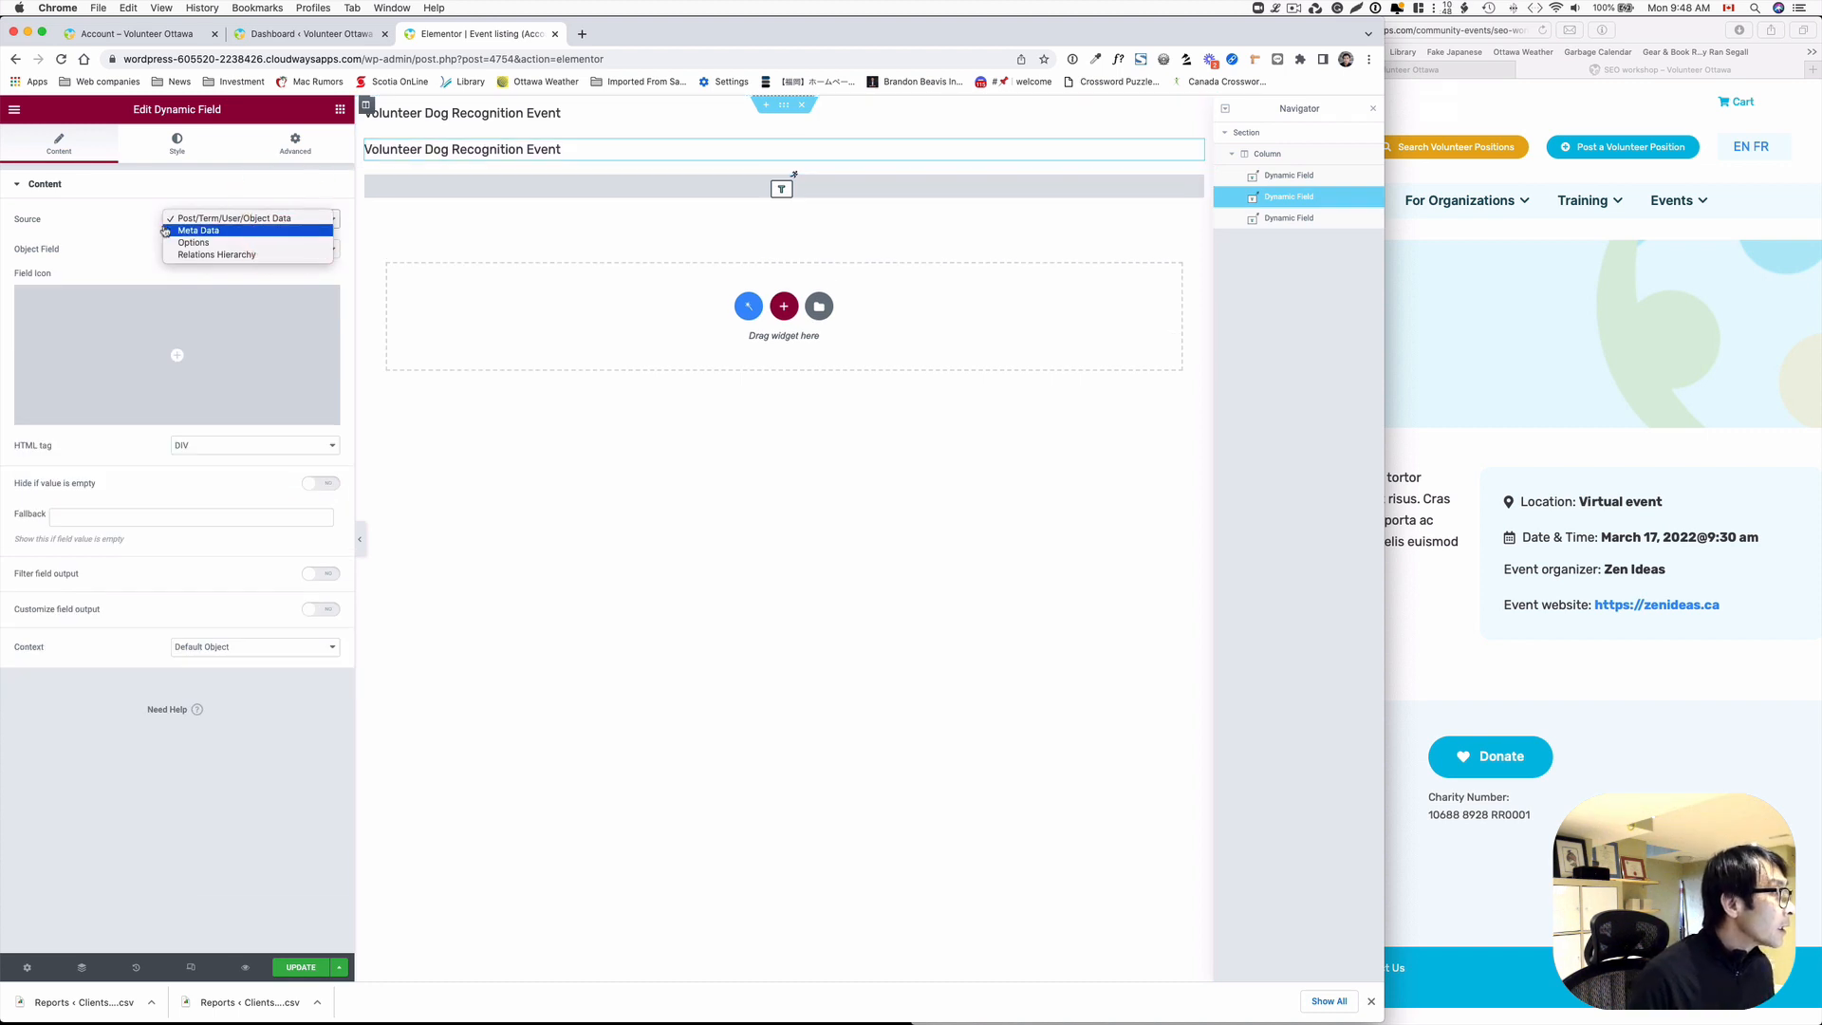
- Set the middle Dynamic Field's source to Meta Data and its meta field to Start date
{"action": "left_click", "coordinate": [230, 237]}
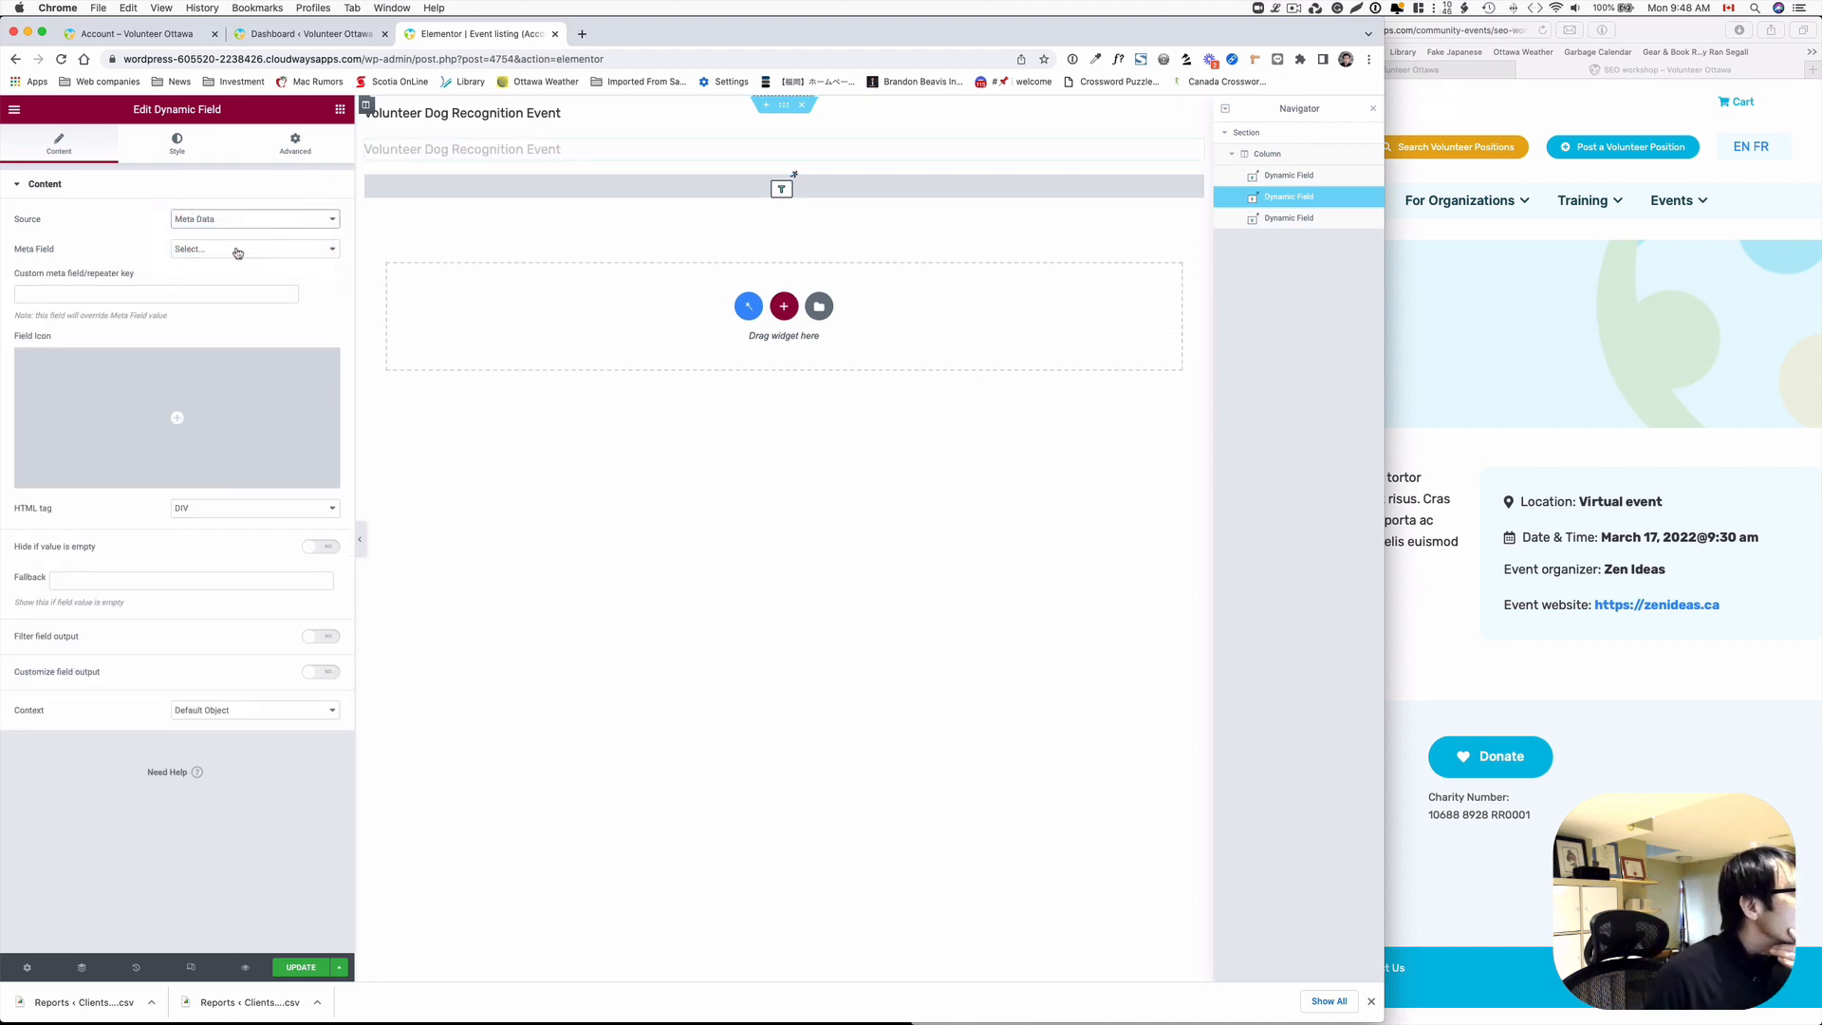
{"action": "left_click", "coordinate": [232, 248]}
{"action": "scroll", "coordinate": [251, 242], "scroll_direction": "up", "scroll_amount": 5}
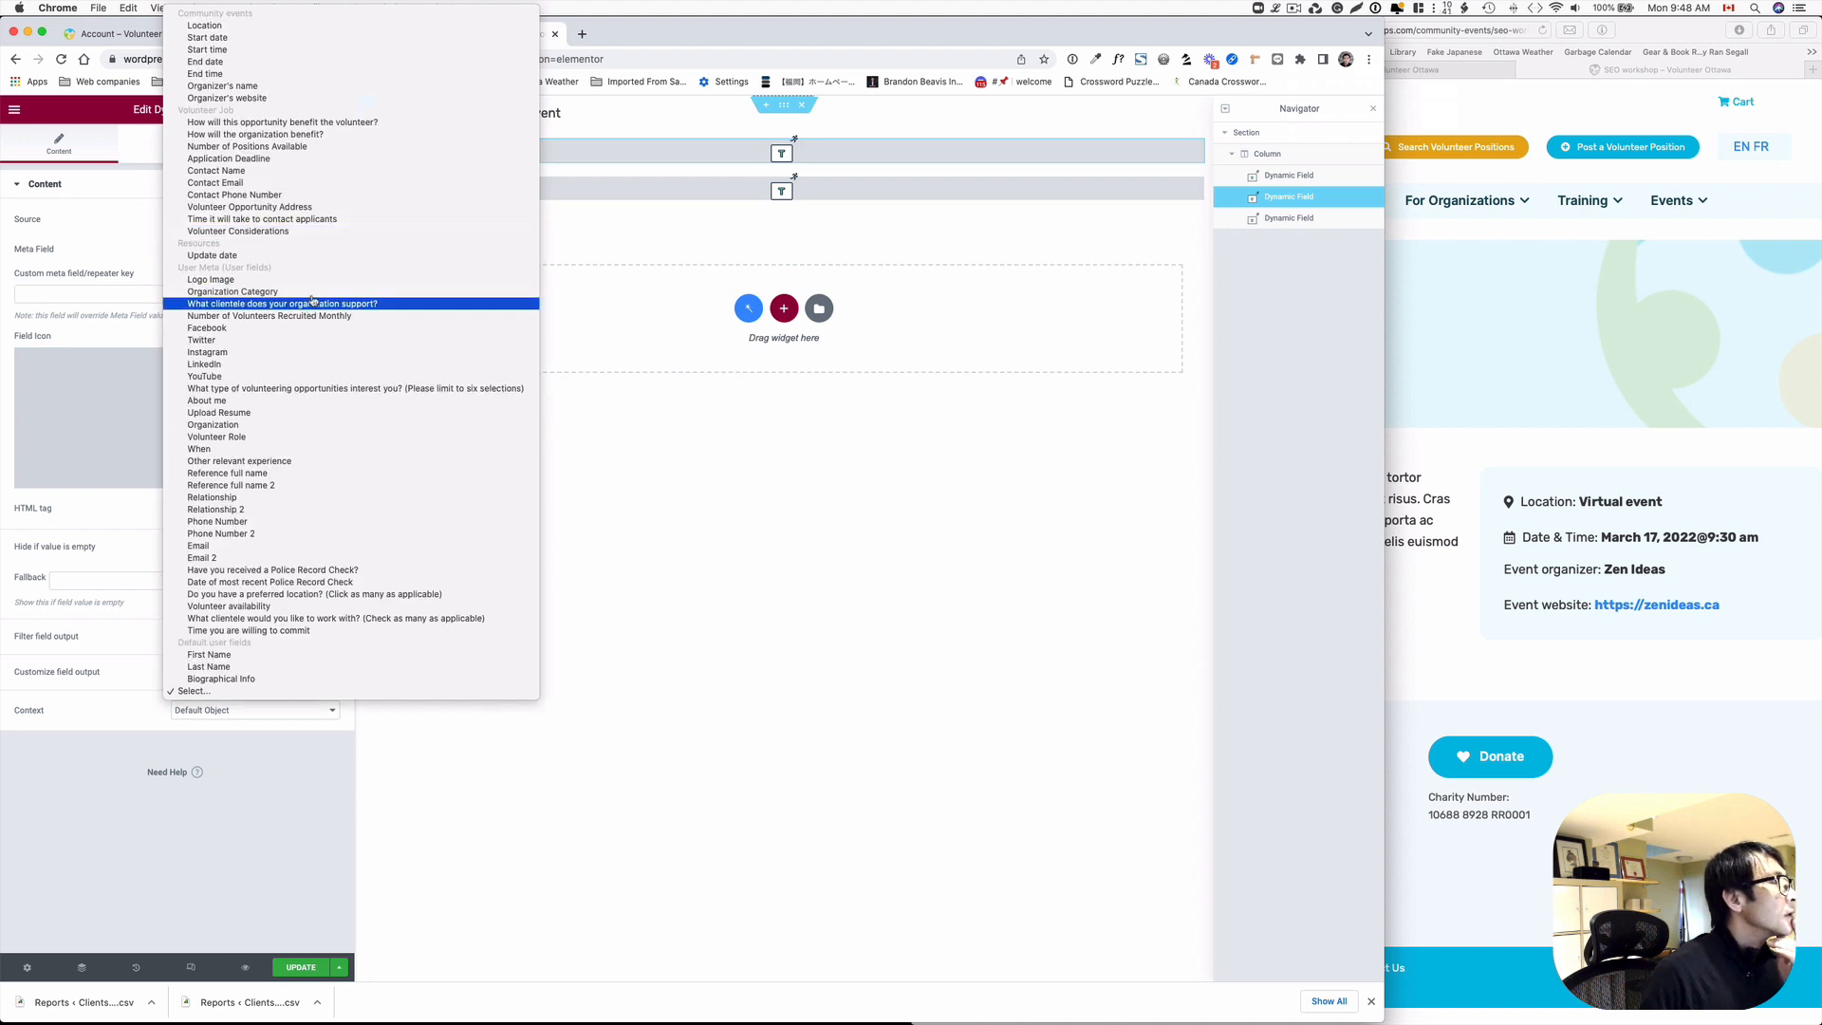
{"action": "left_click", "coordinate": [284, 38]}
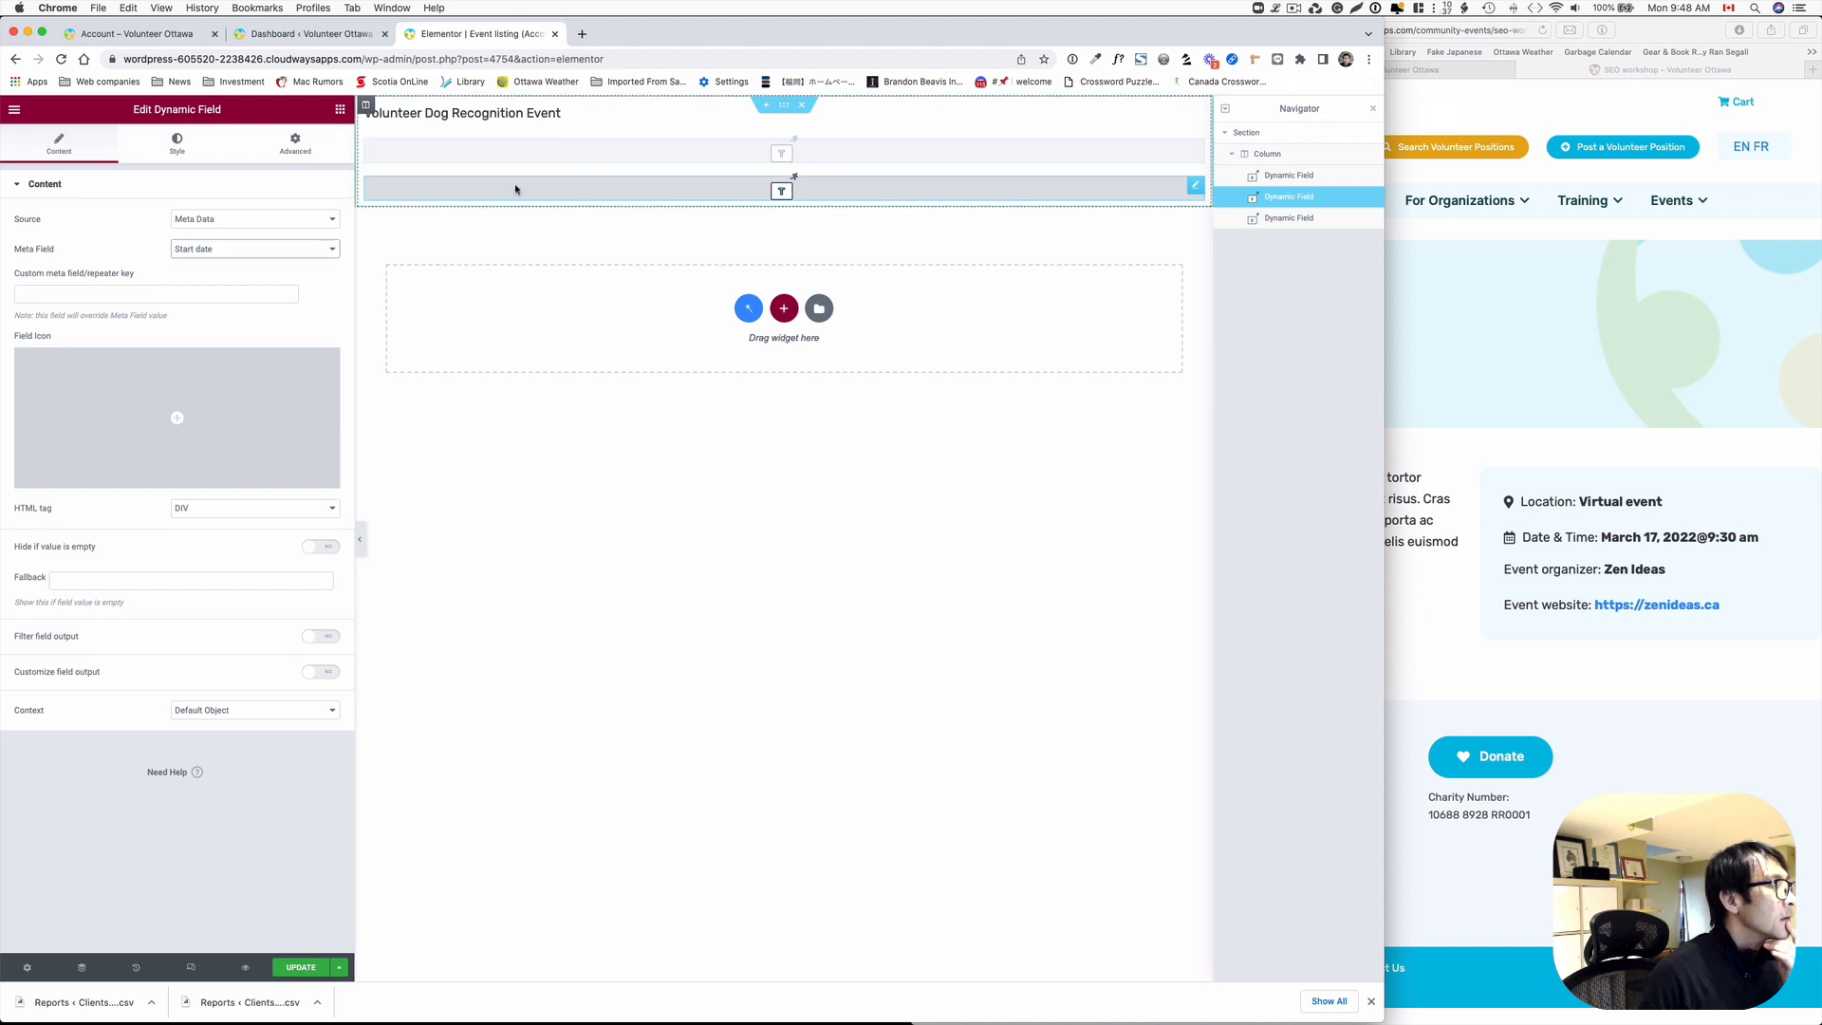
- Filter the start date field's output with the Format date callback
{"action": "left_click", "coordinate": [448, 148]}
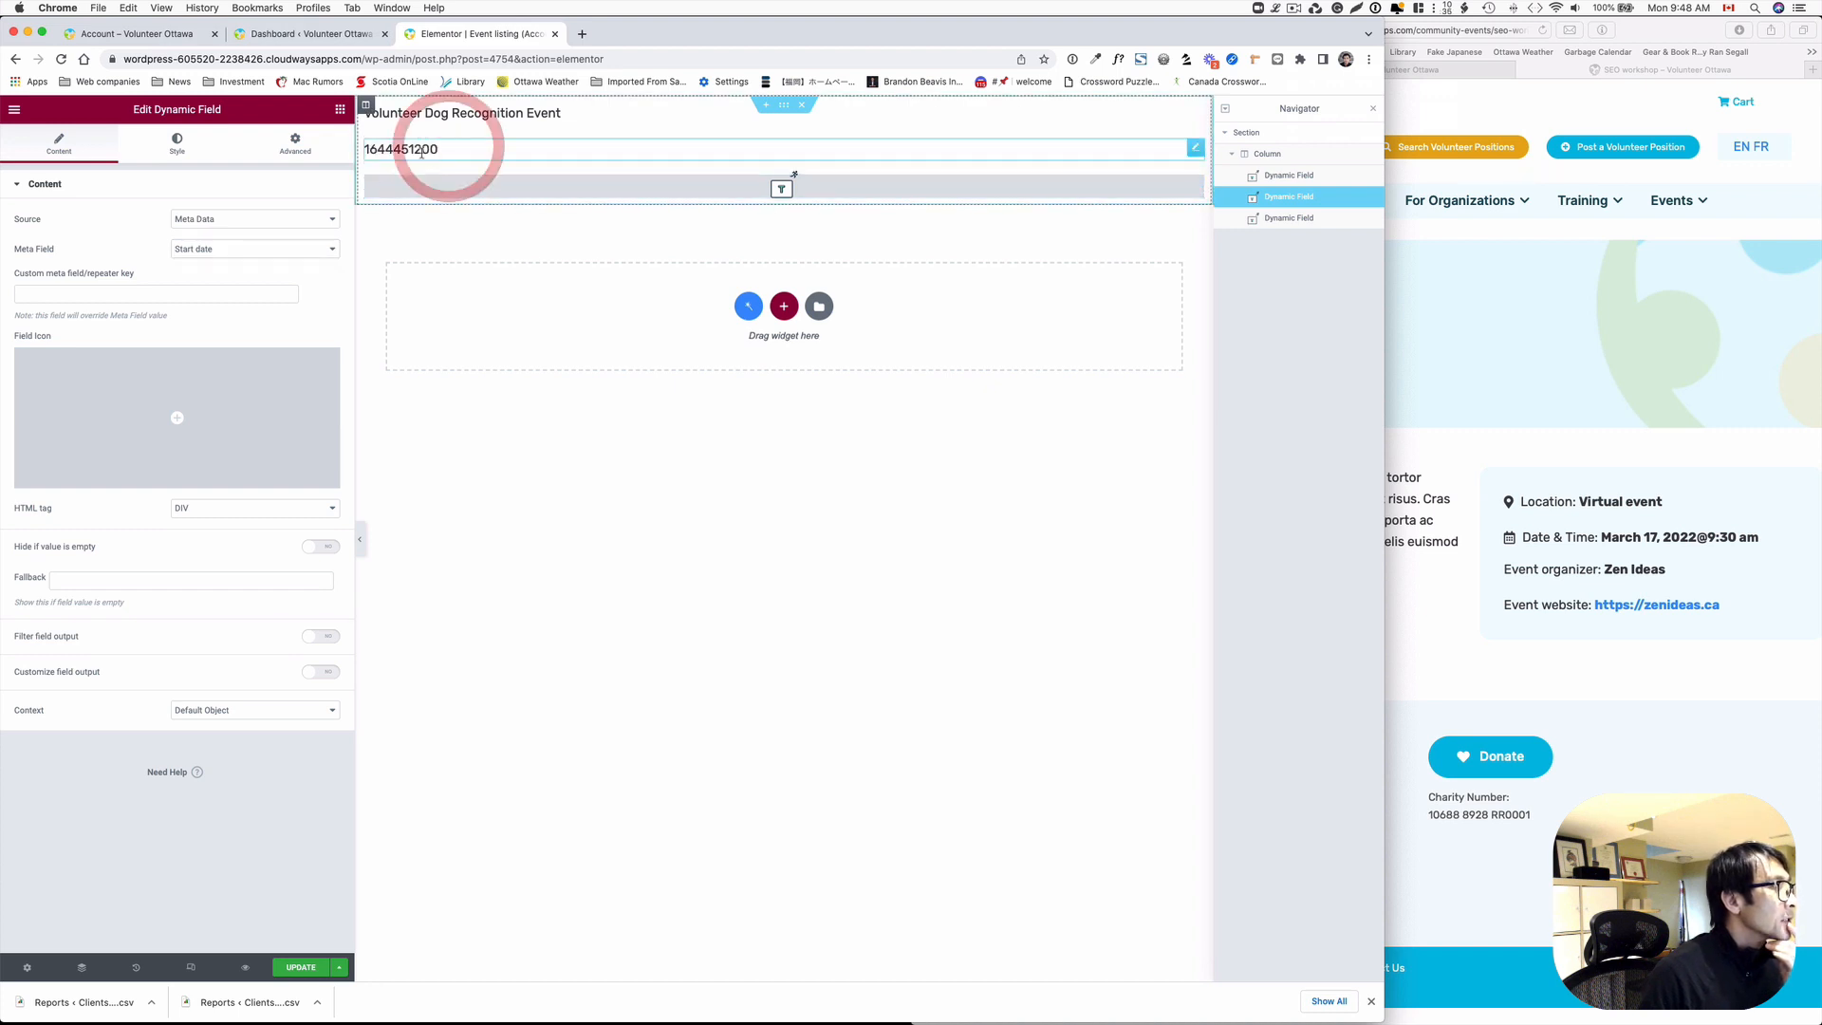
{"action": "left_click", "coordinate": [323, 637]}
{"action": "left_click", "coordinate": [284, 666]}
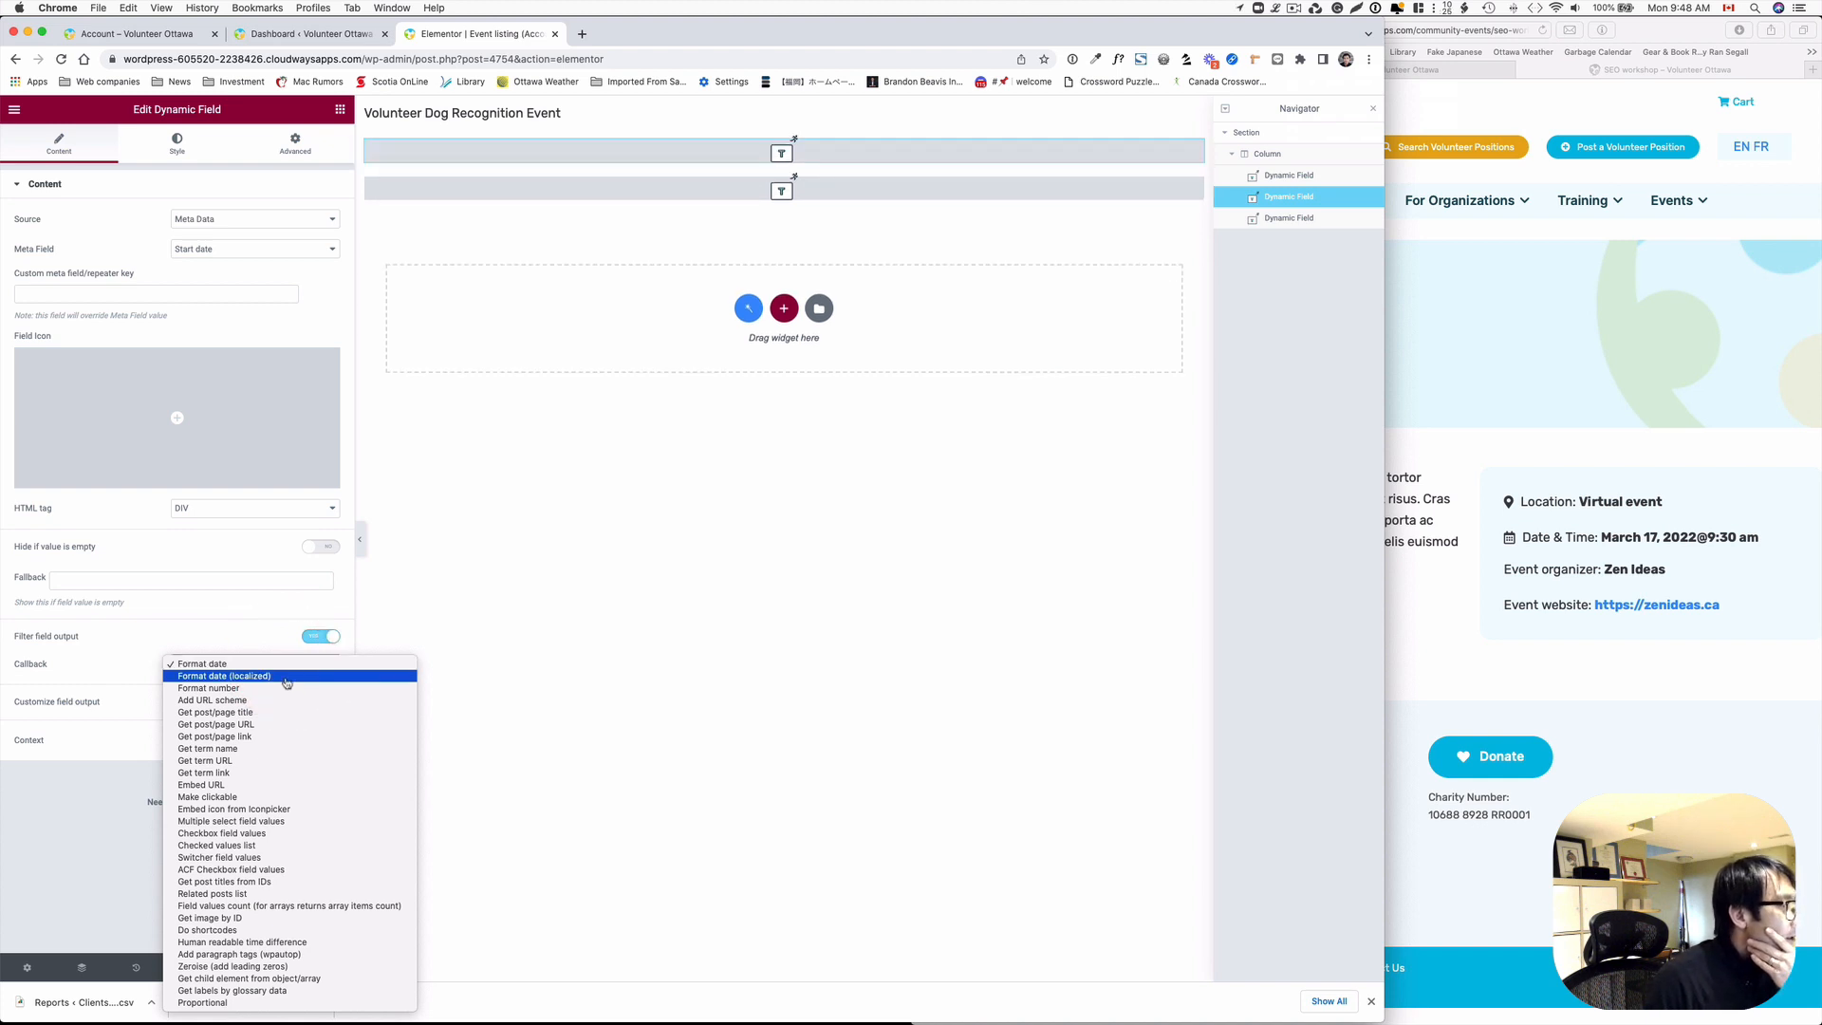
{"action": "left_click", "coordinate": [287, 664]}
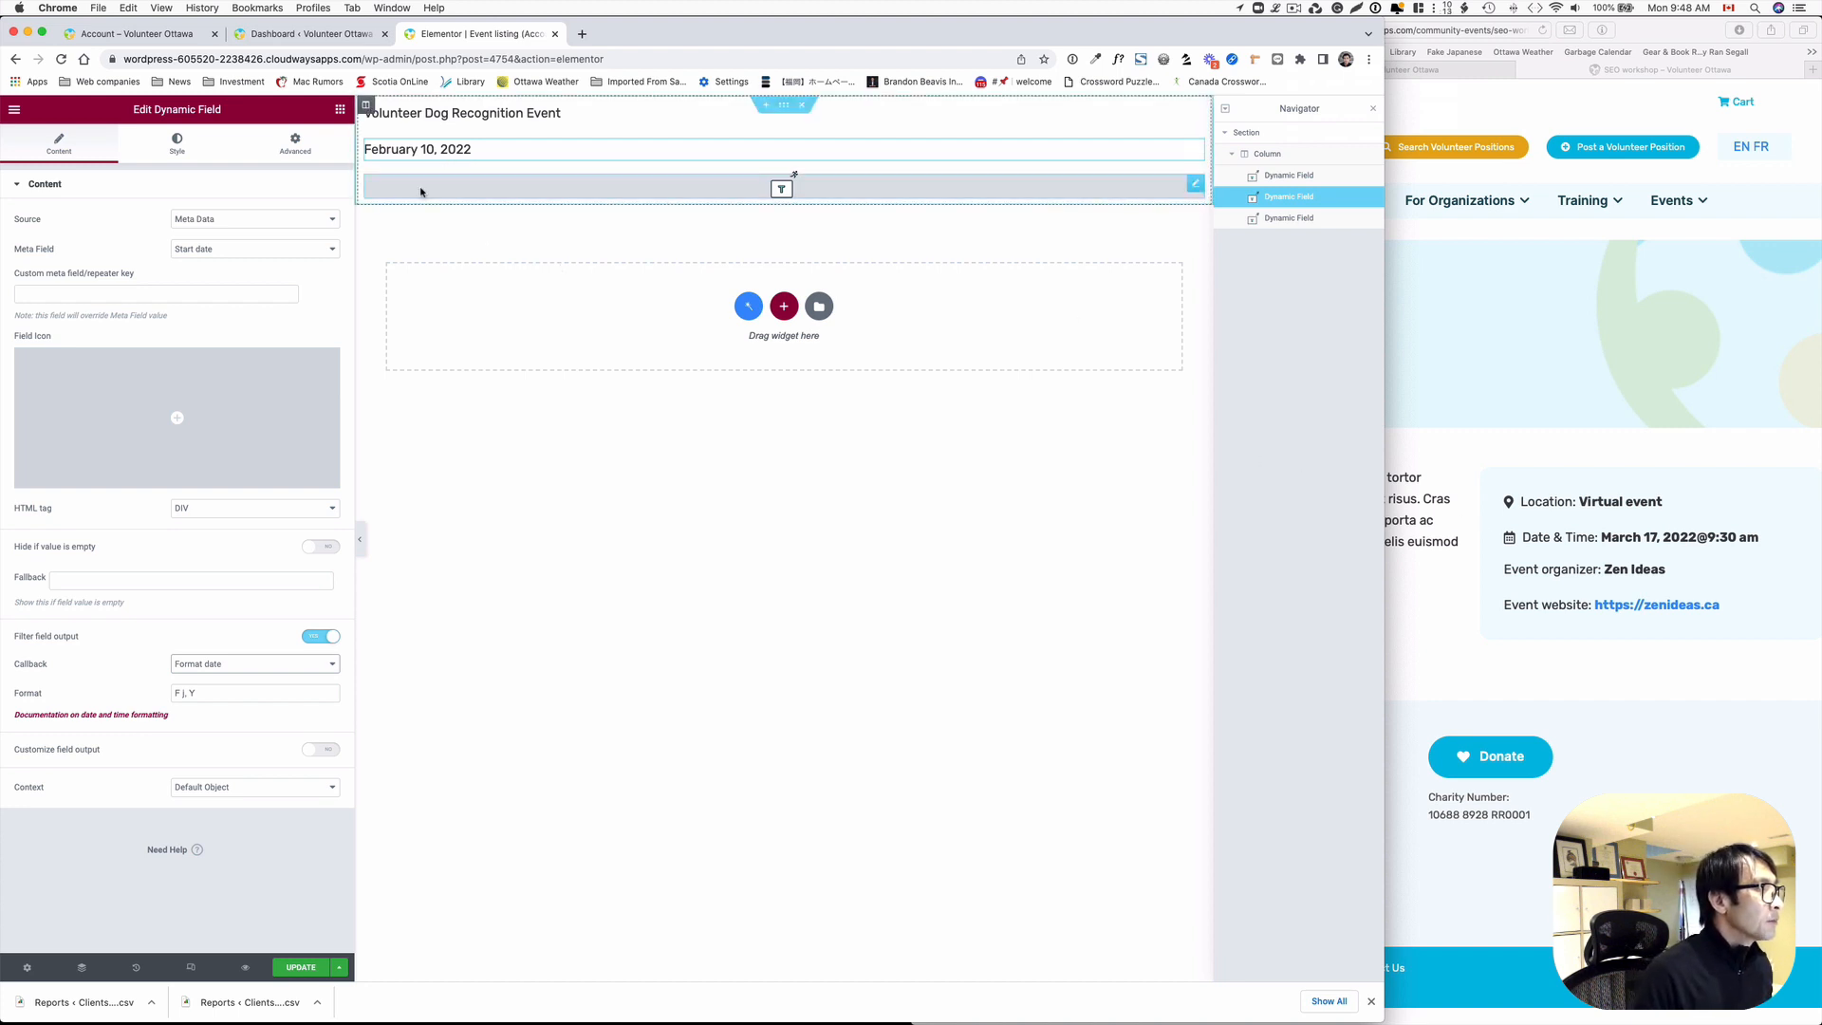
- Duplicate the start date field and set the copy's meta field to Location
{"action": "right_click", "coordinate": [596, 156]}
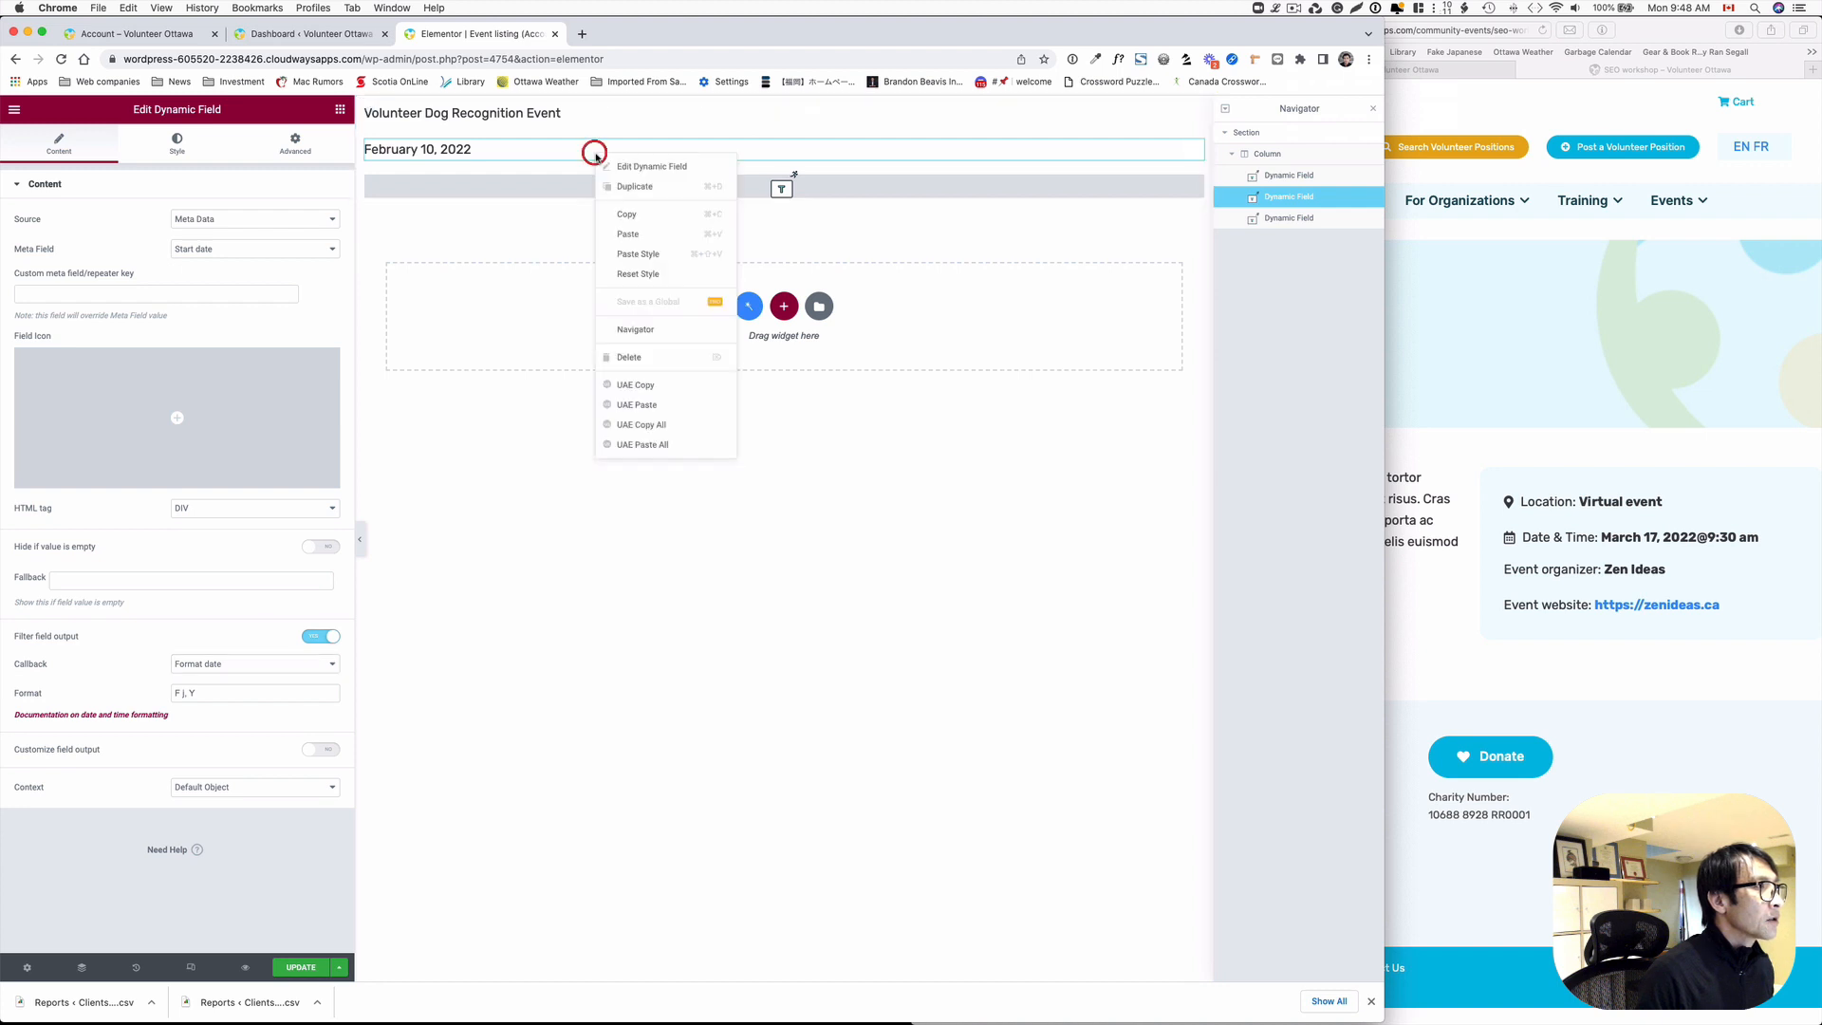
{"action": "left_click", "coordinate": [617, 188]}
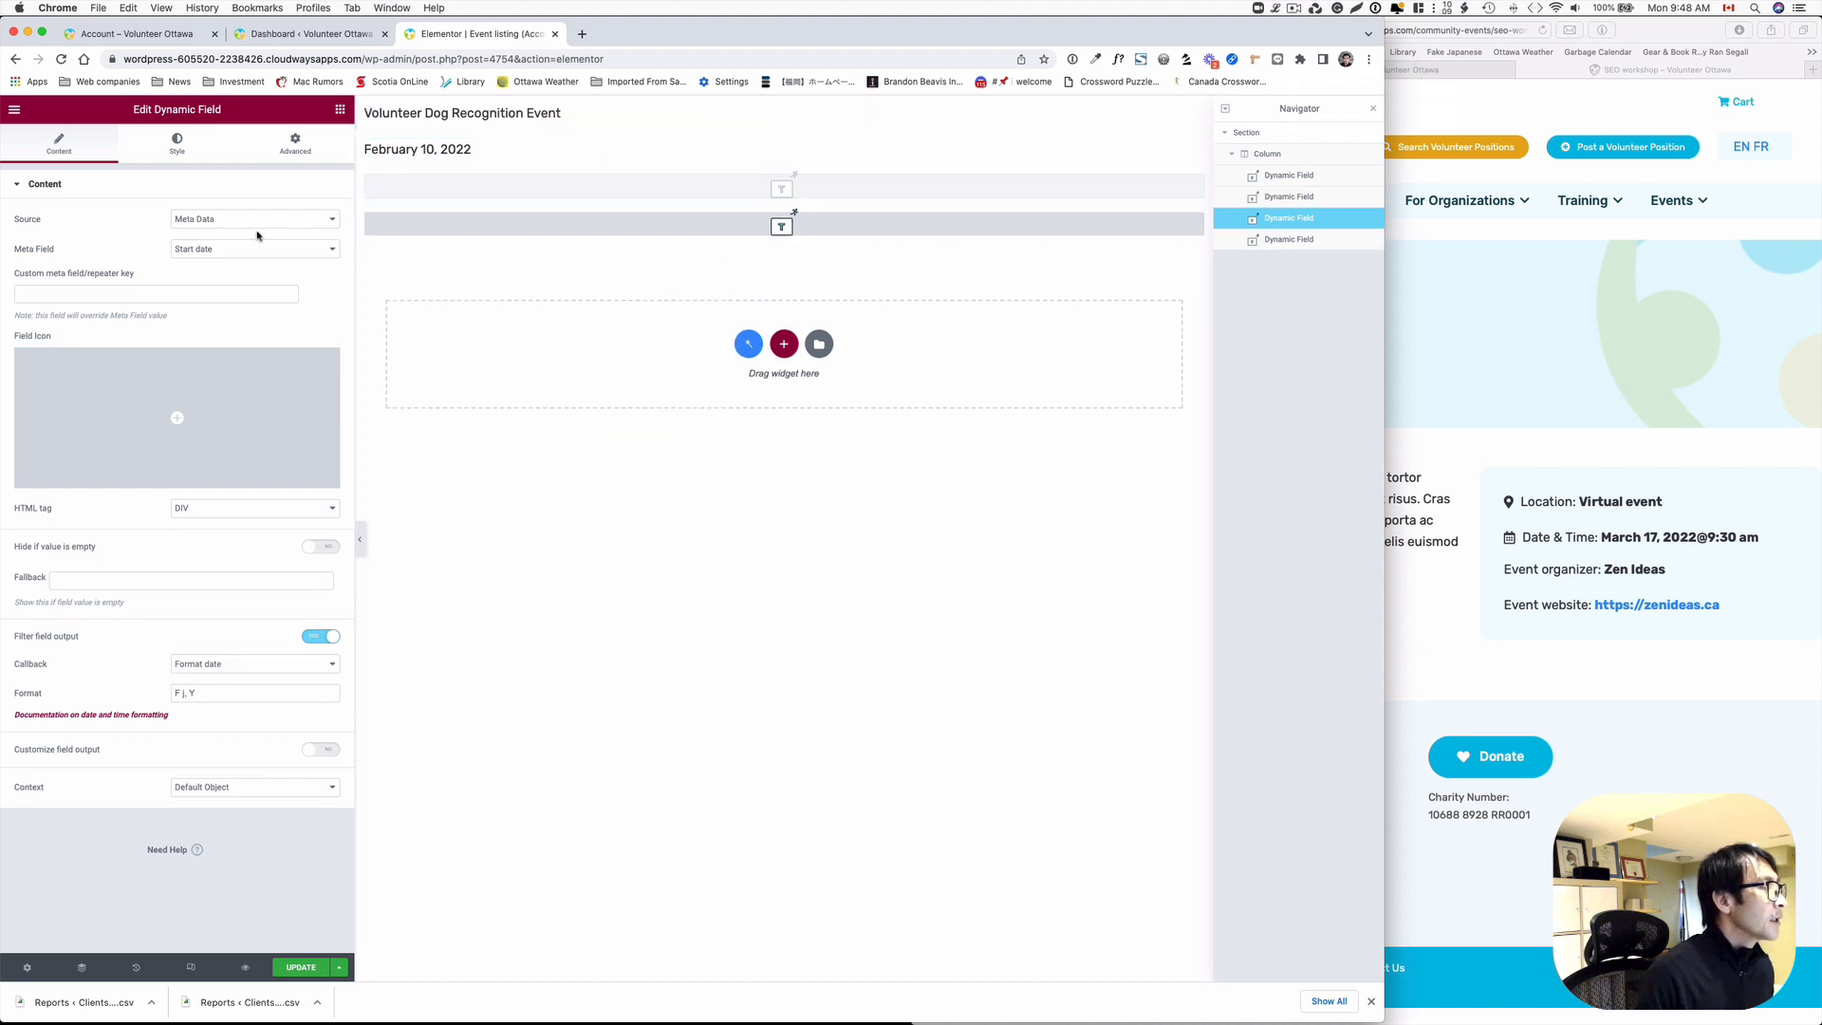
{"action": "left_click", "coordinate": [310, 250]}
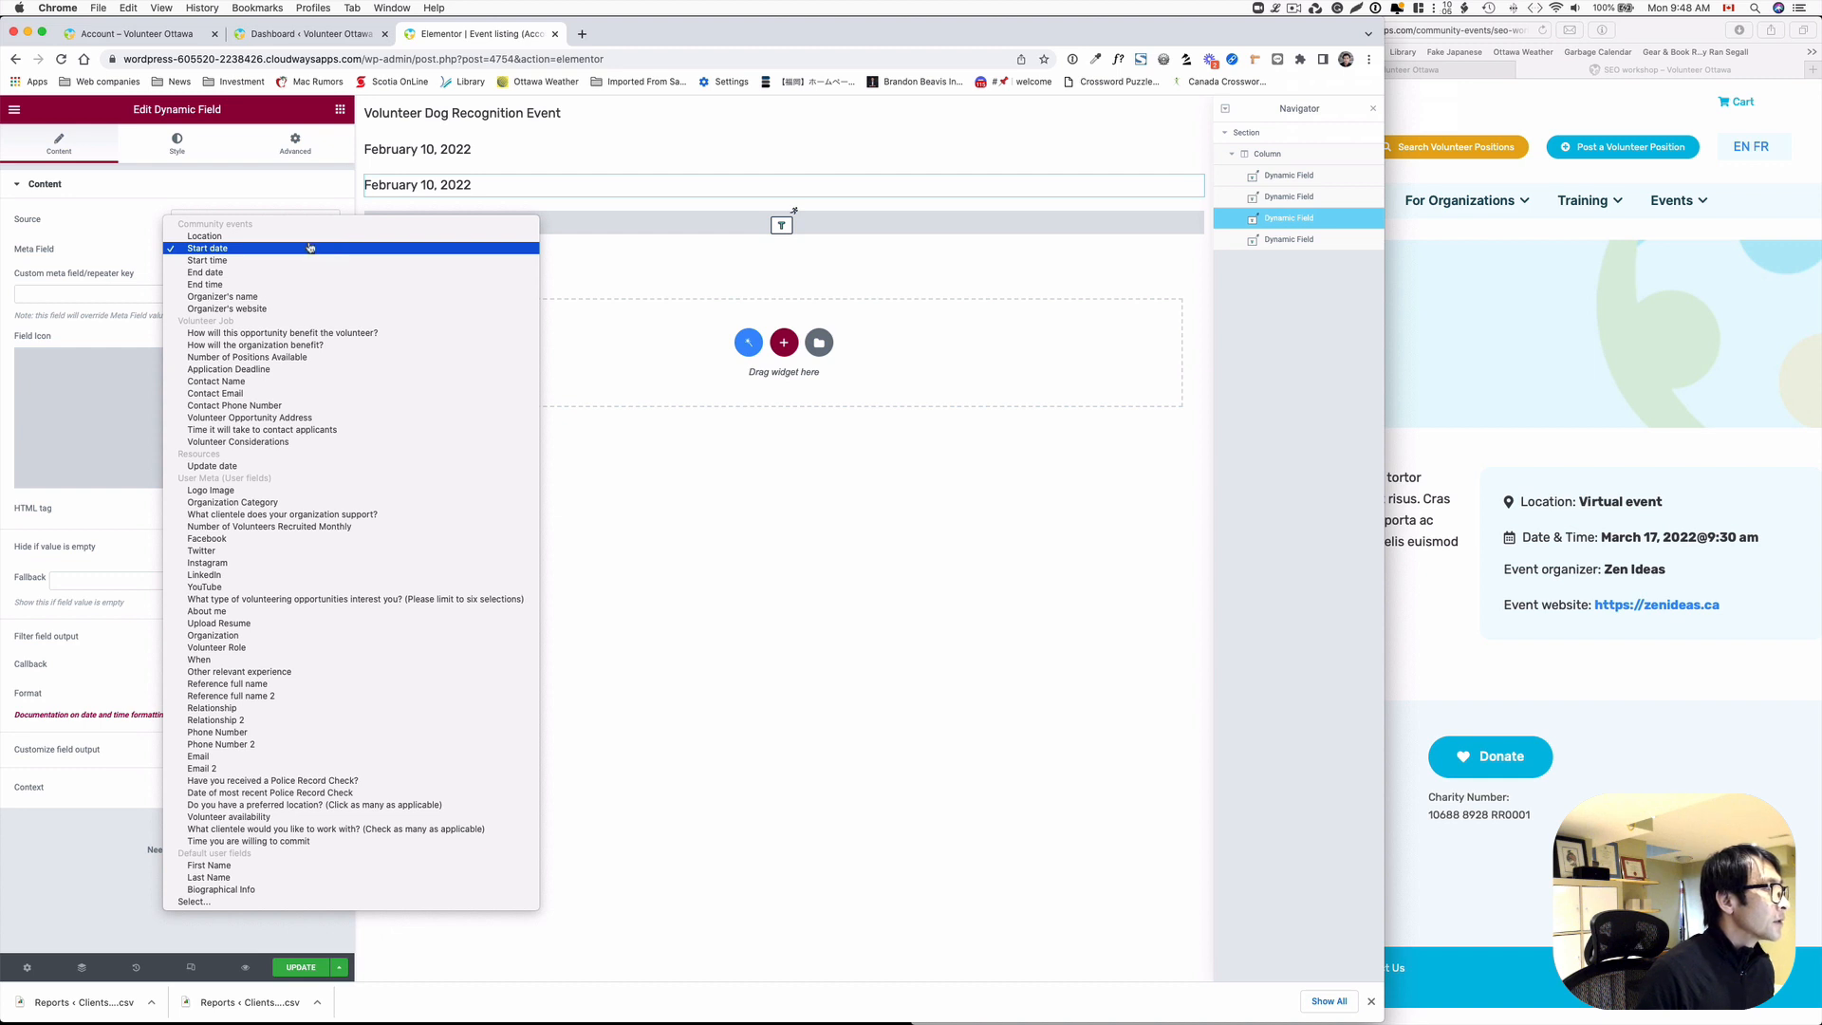
{"action": "left_click", "coordinate": [309, 238]}
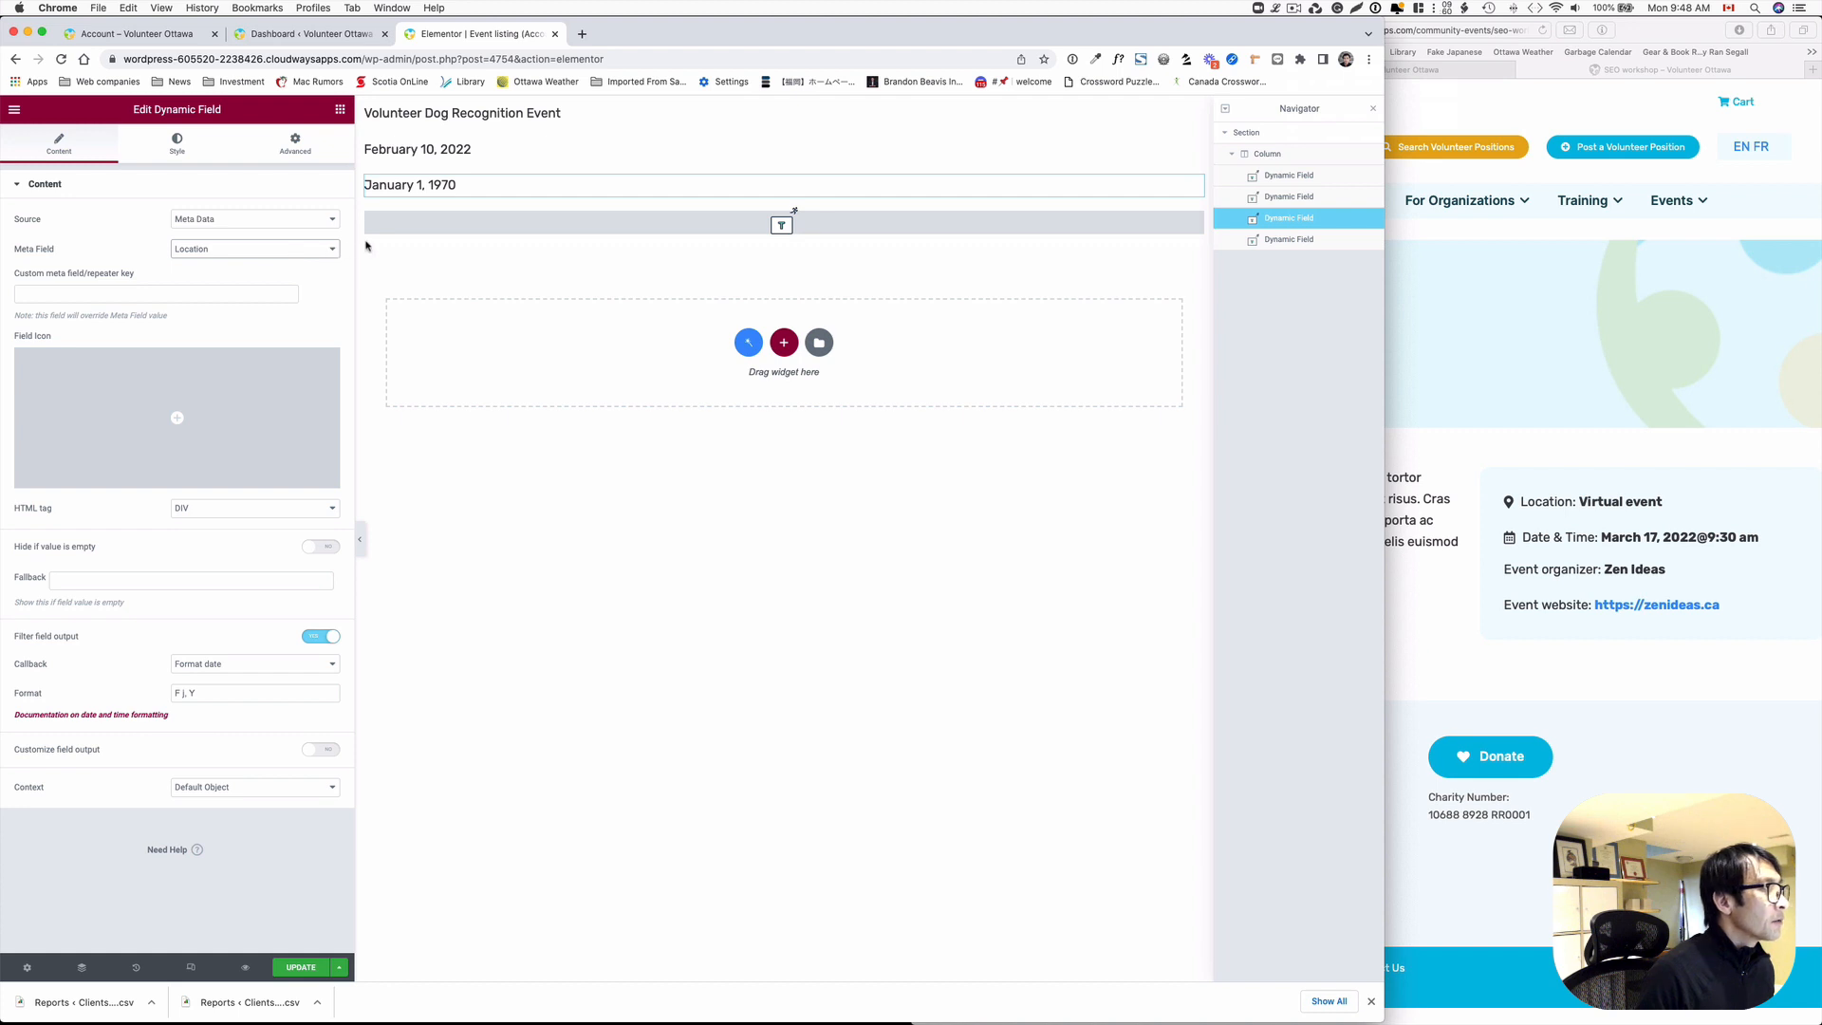
- Turn off field output filtering for the location field
{"action": "left_click", "coordinate": [317, 253]}
{"action": "left_click", "coordinate": [314, 253]}
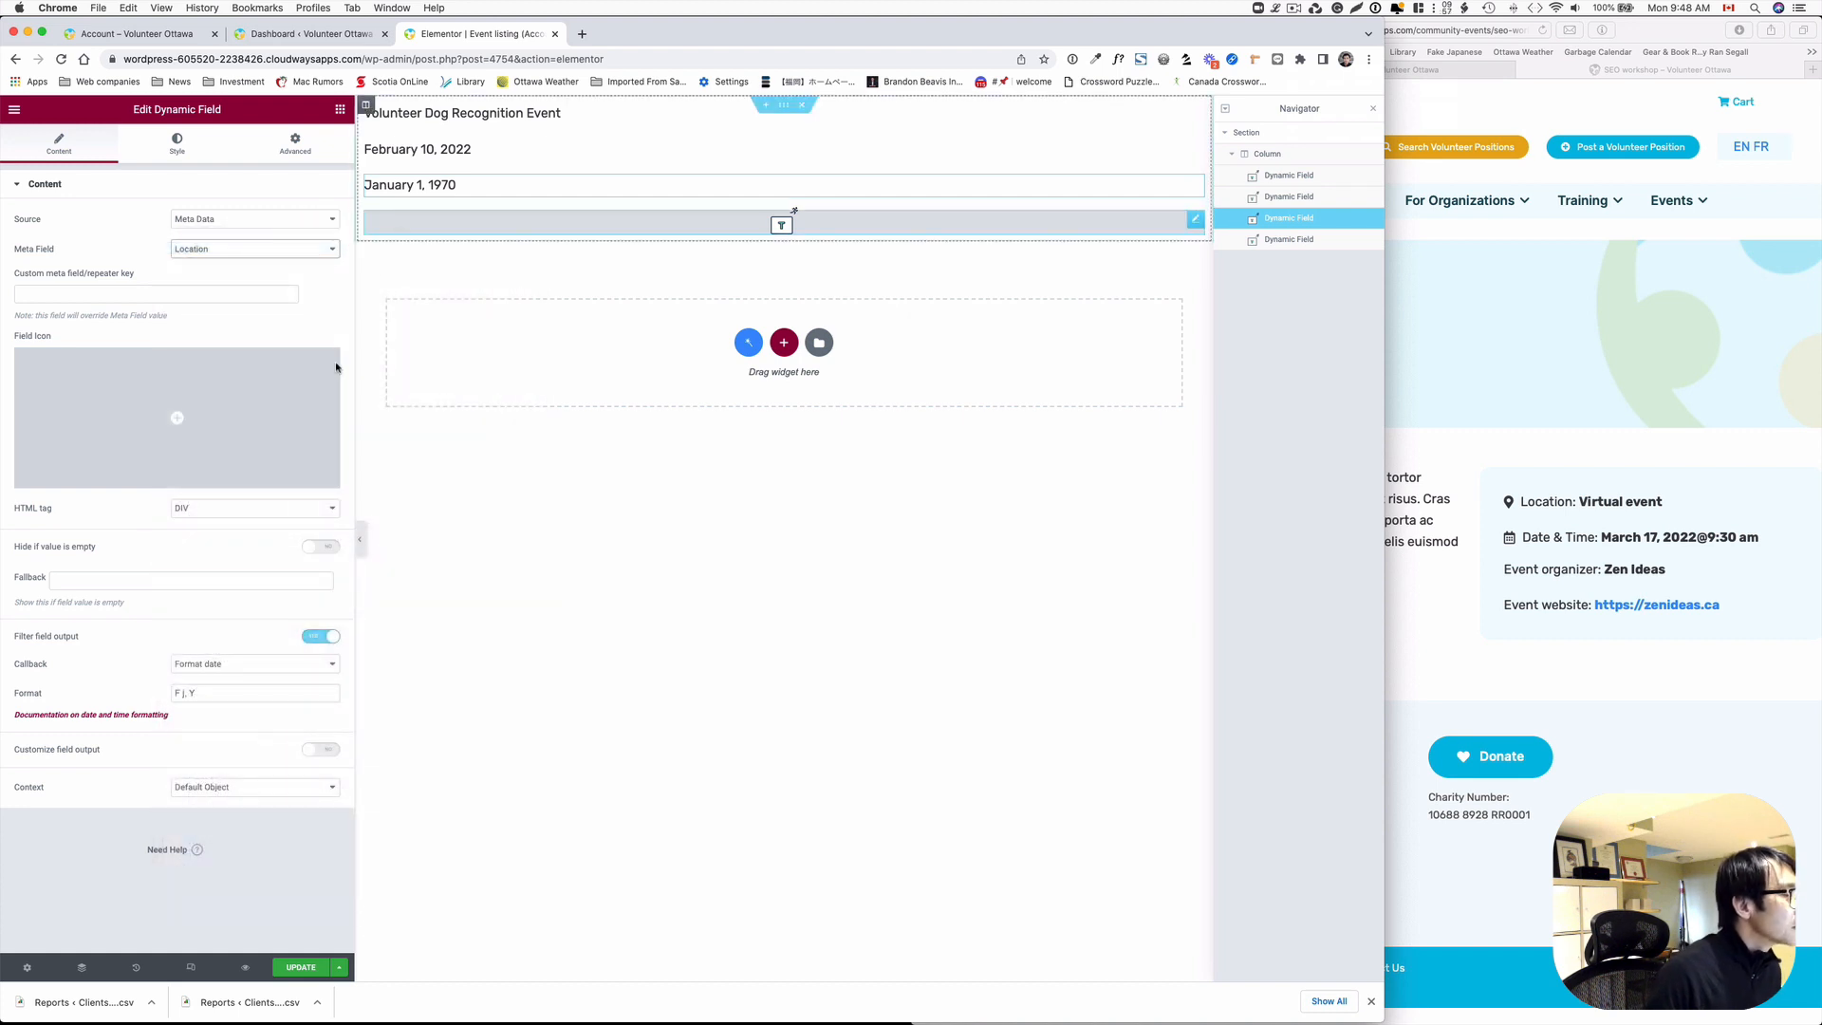
{"action": "left_click", "coordinate": [313, 671]}
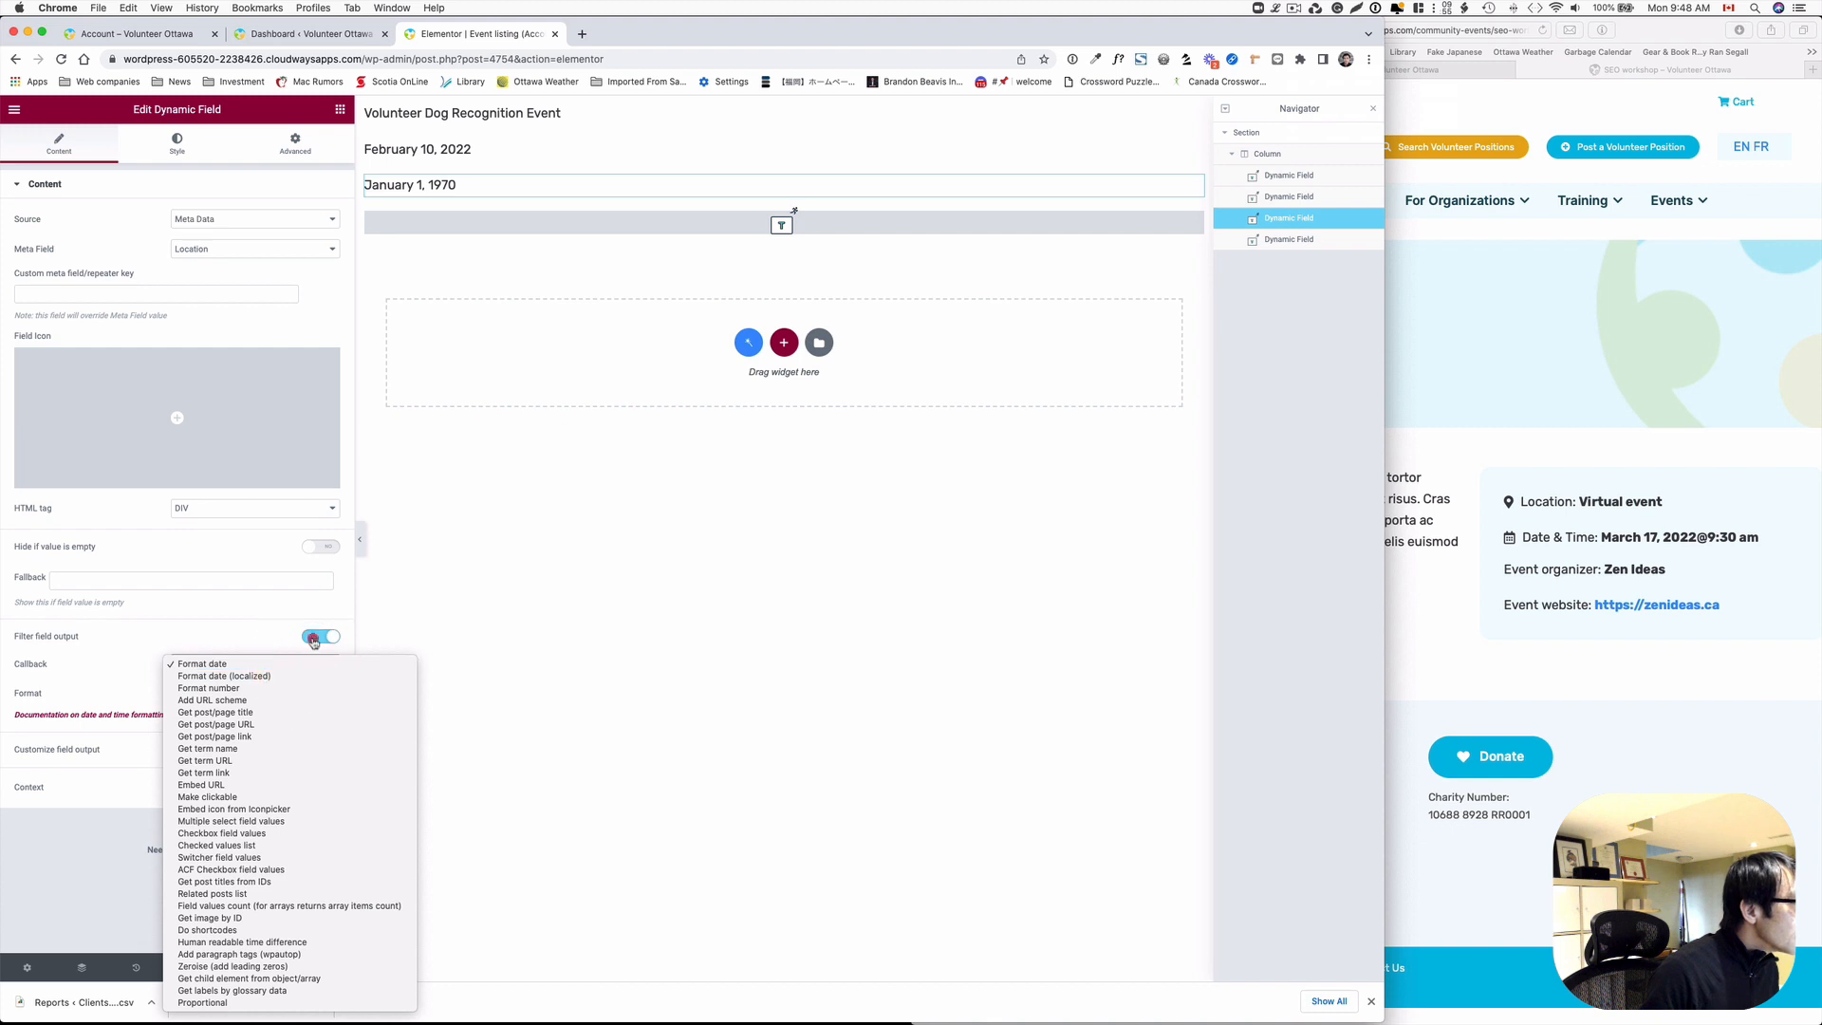
{"action": "left_click", "coordinate": [314, 639]}
{"action": "left_click", "coordinate": [314, 640]}
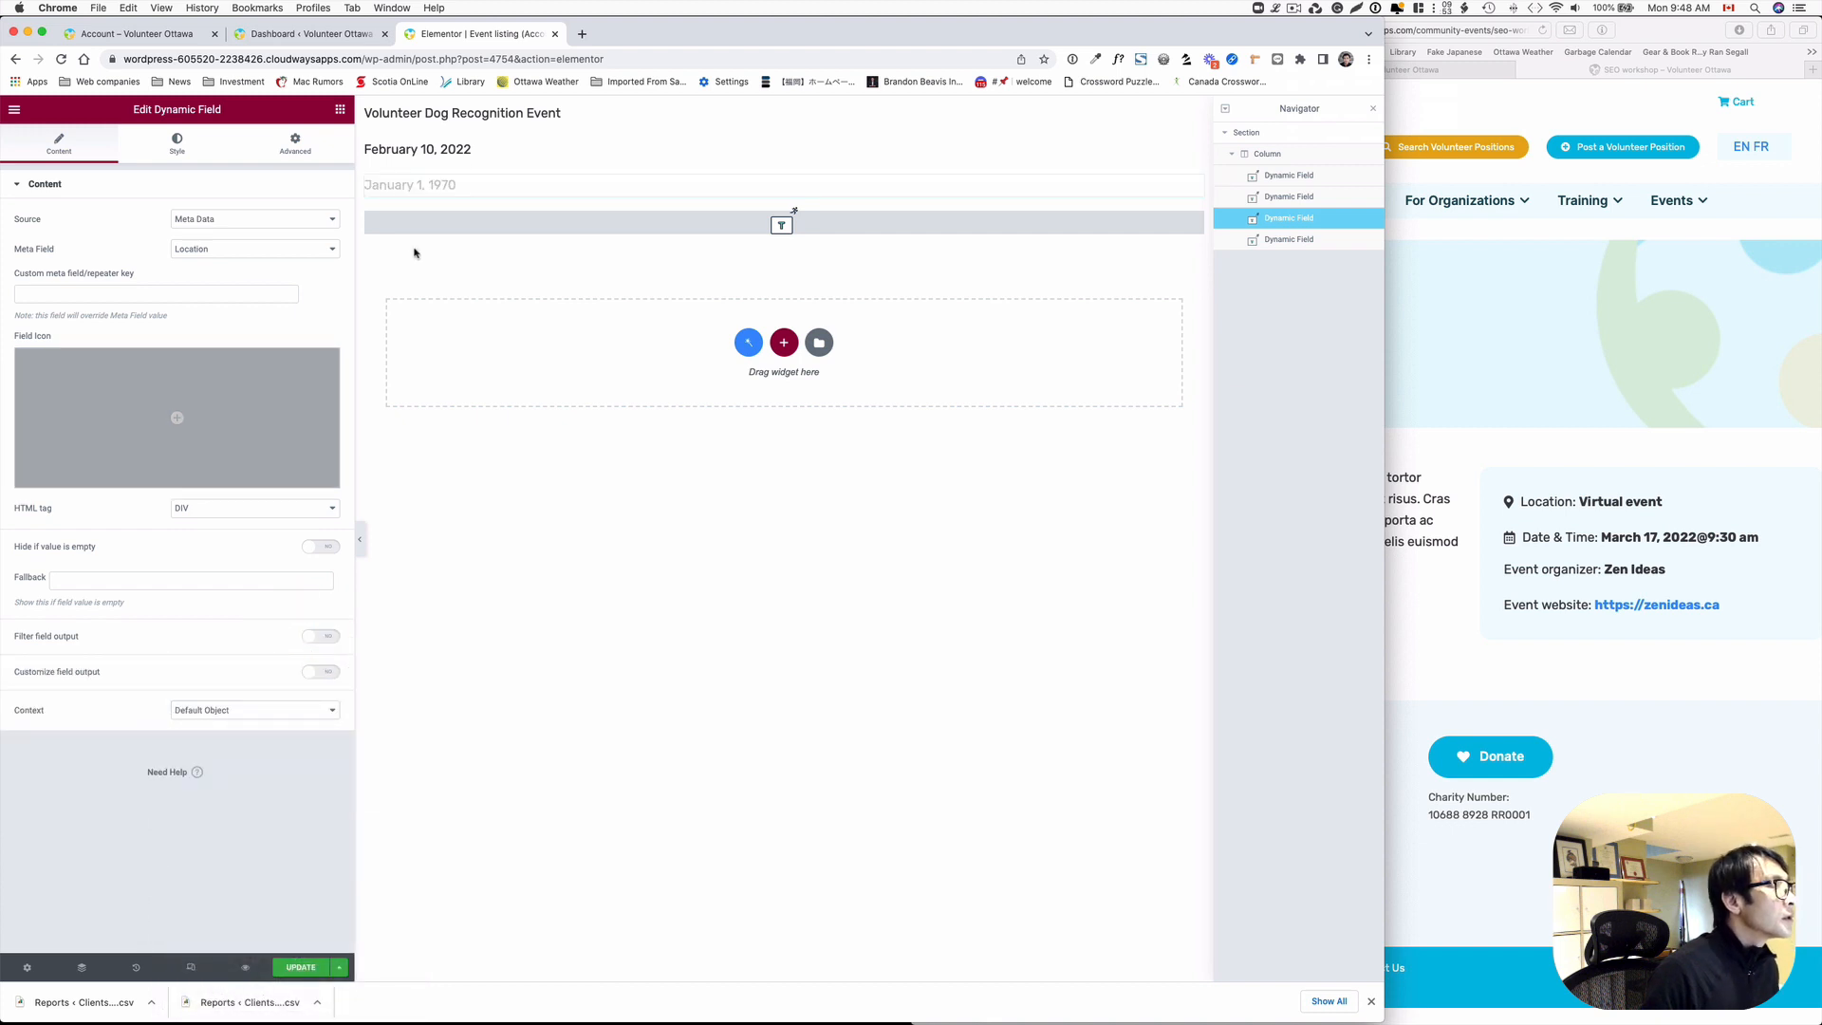
{"action": "left_click", "coordinate": [459, 184]}
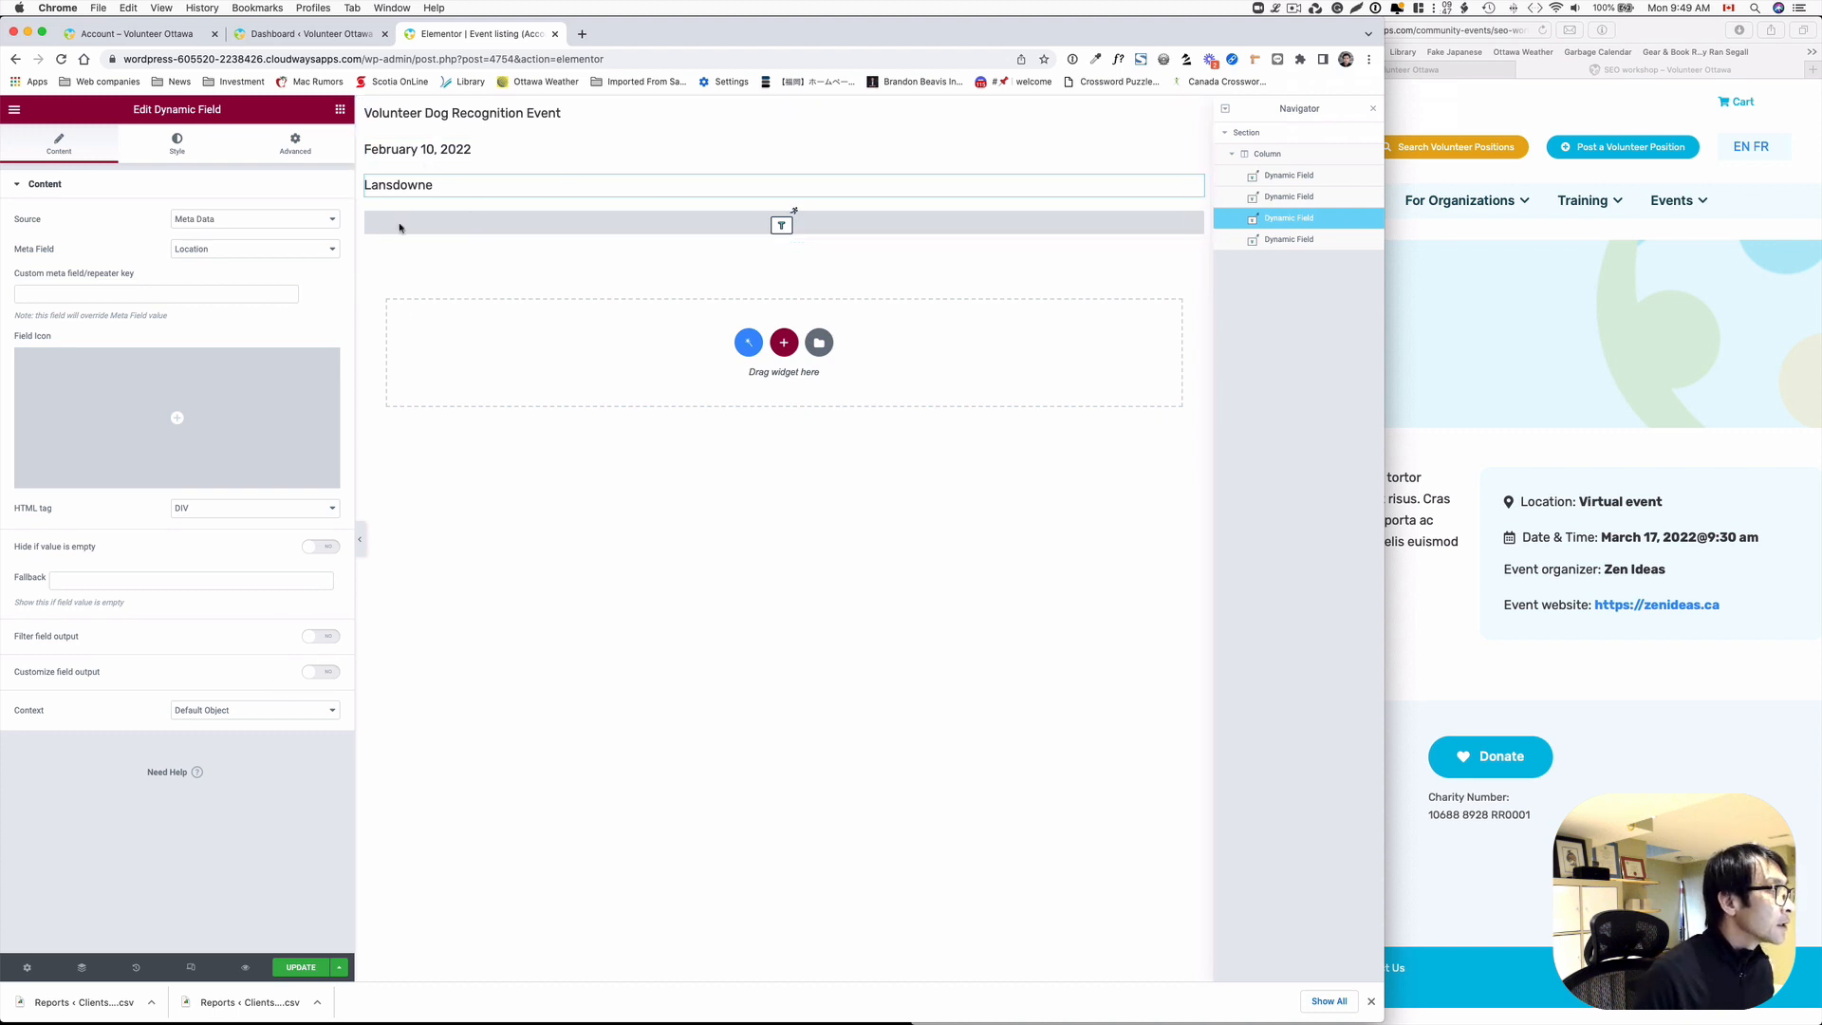
- Customize the location field's output with the format "Location: %s"
{"action": "left_click", "coordinate": [321, 672]}
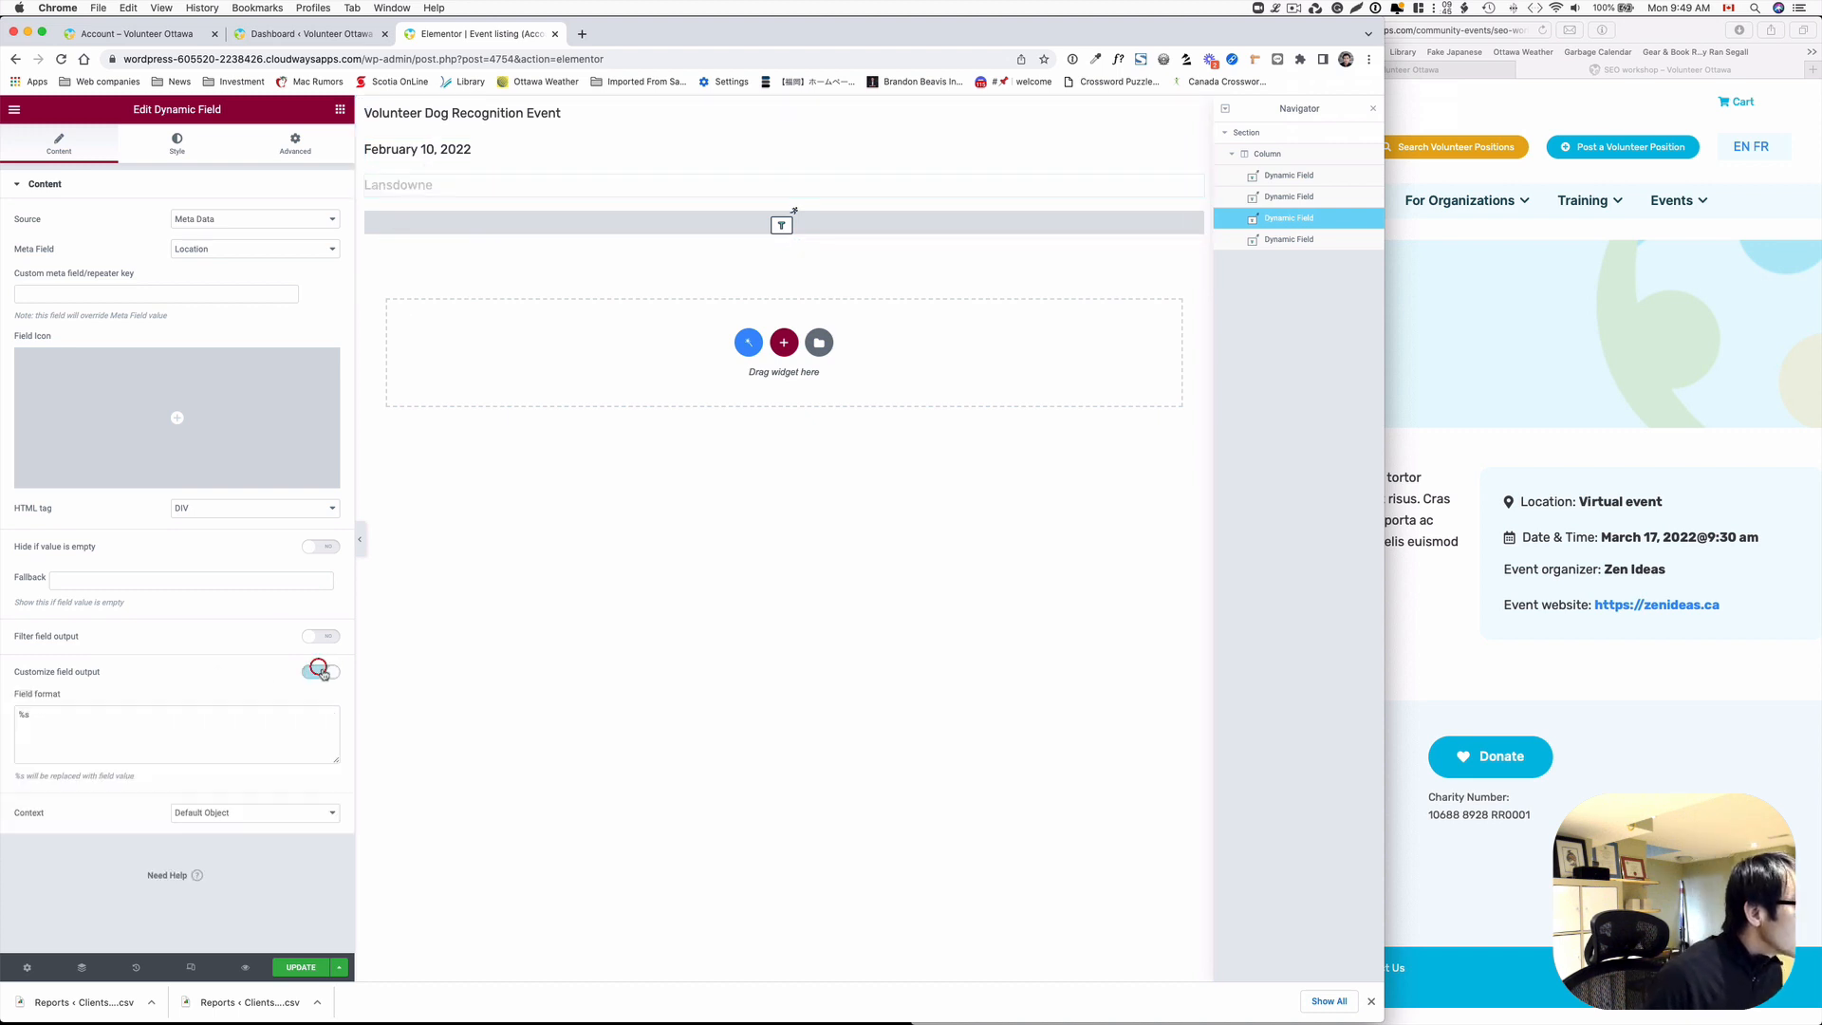
{"action": "left_click", "coordinate": [21, 713]}
{"action": "type", "text": "Location:"}
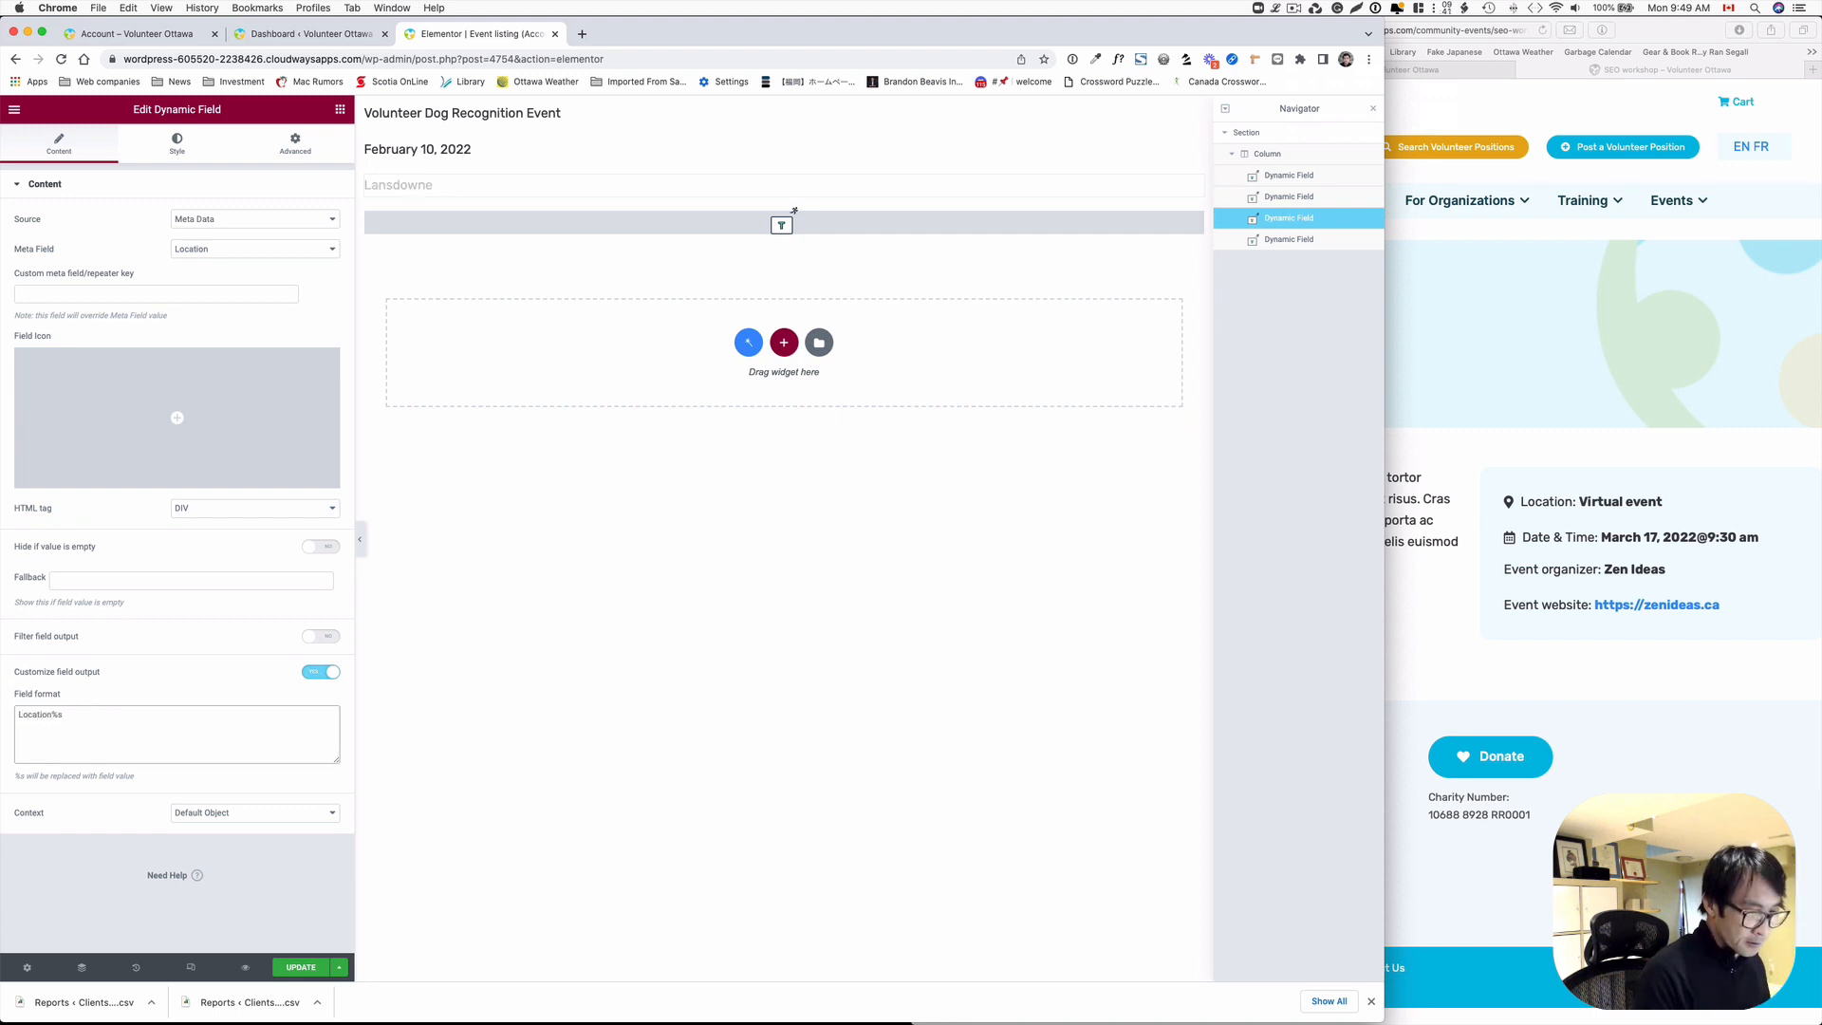
- Customize the start date field's output with the format "Date: %s"
{"action": "left_click", "coordinate": [406, 150]}
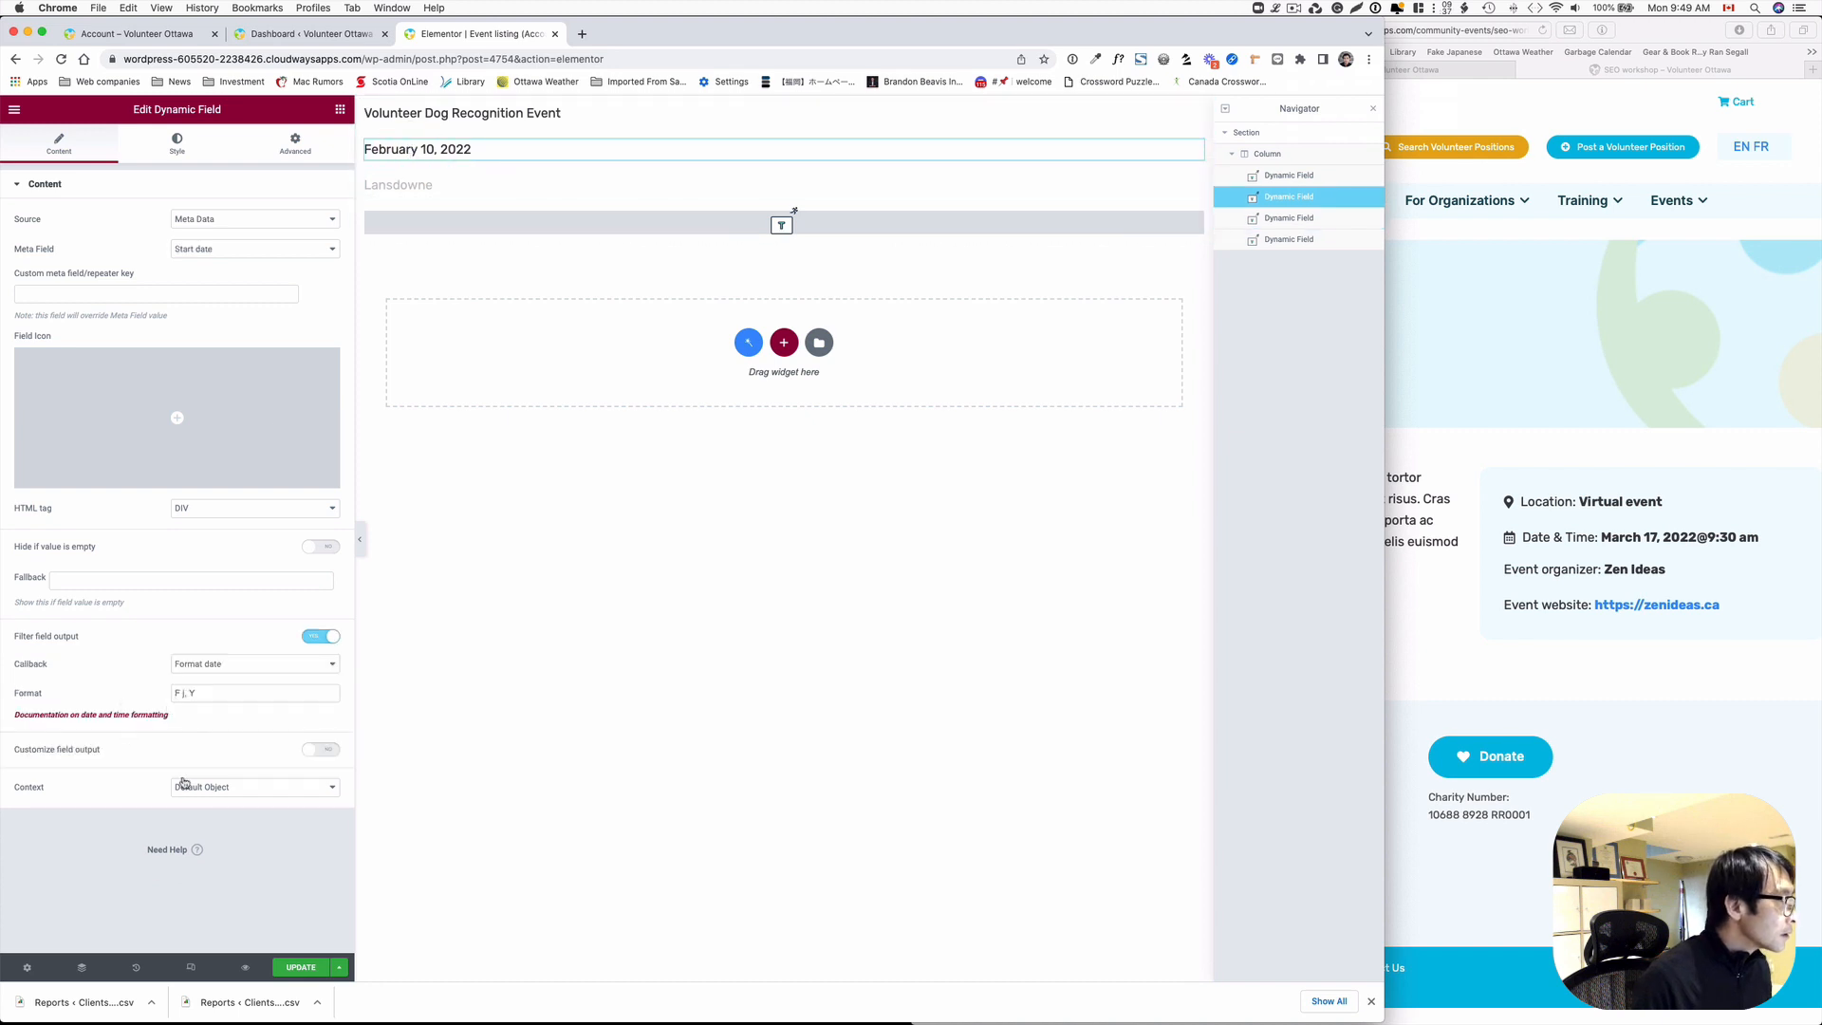
{"action": "left_click", "coordinate": [321, 749]}
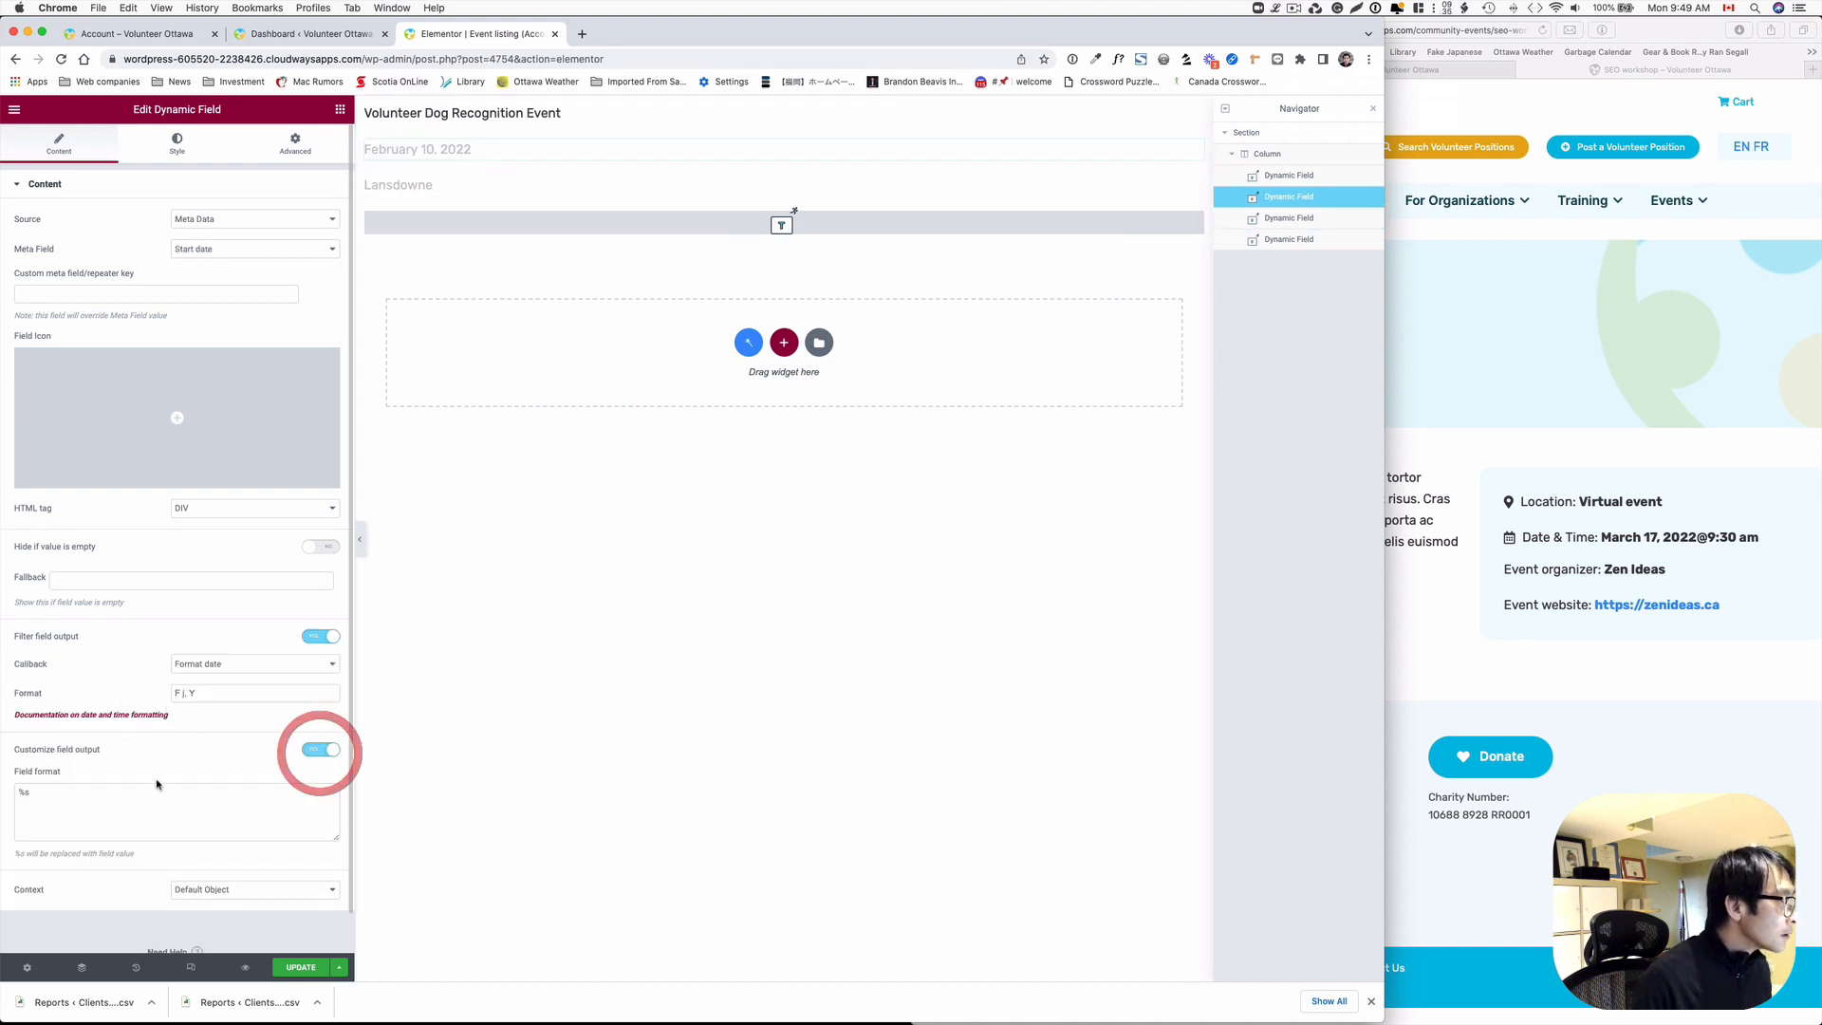
{"action": "left_click", "coordinate": [28, 794]}
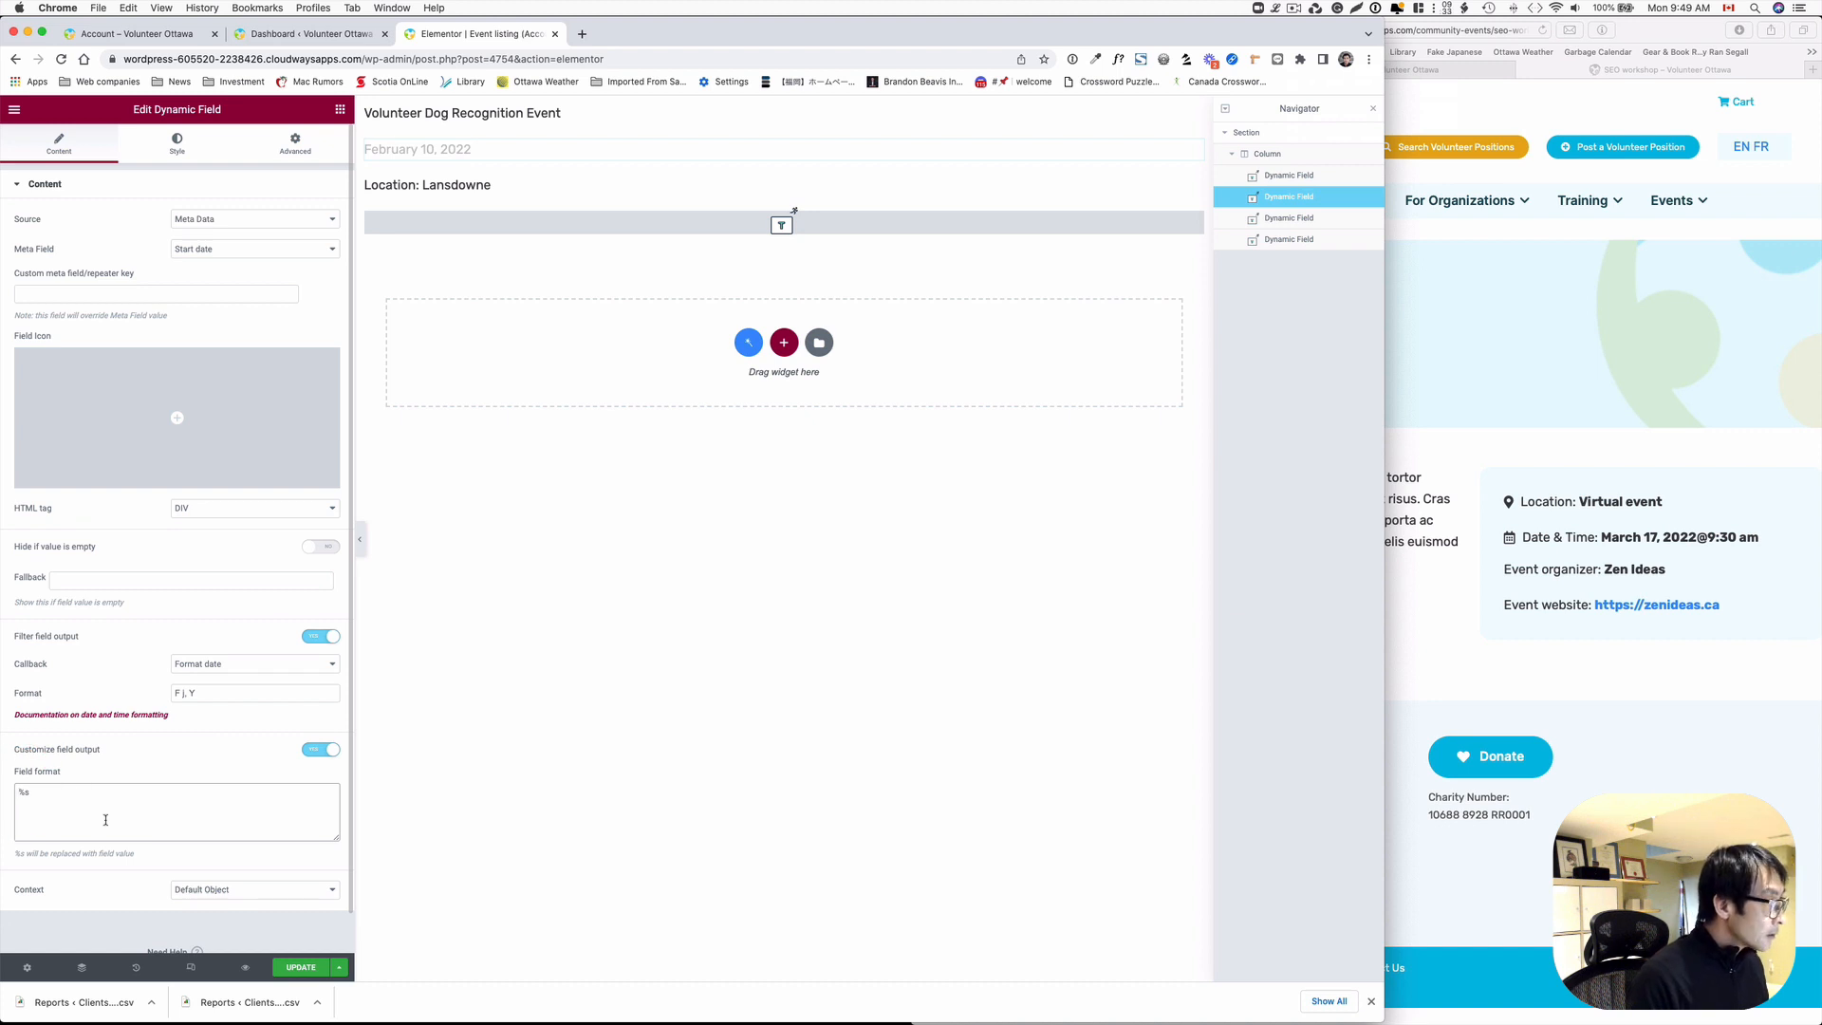
{"action": "type", "text": "Date:"}
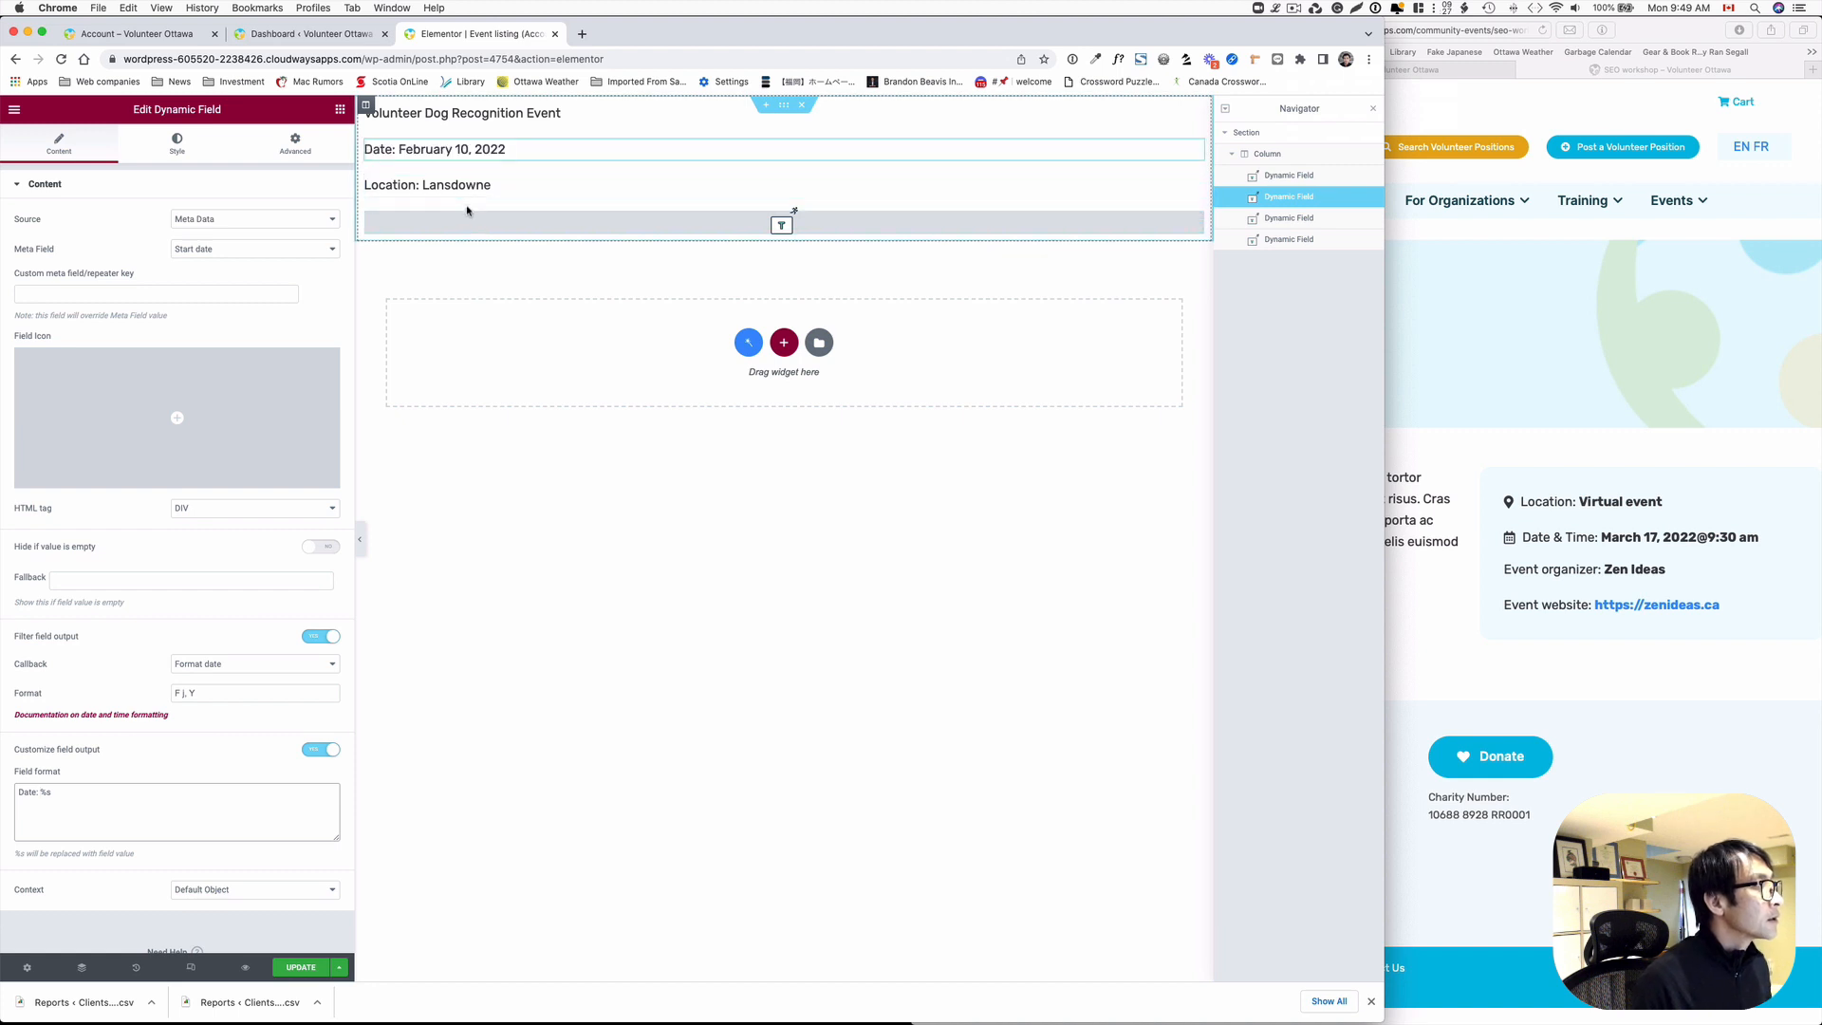
- Apply the Primary global font to the event title field's typography
{"action": "left_click", "coordinate": [651, 110]}
{"action": "left_click", "coordinate": [686, 120]}
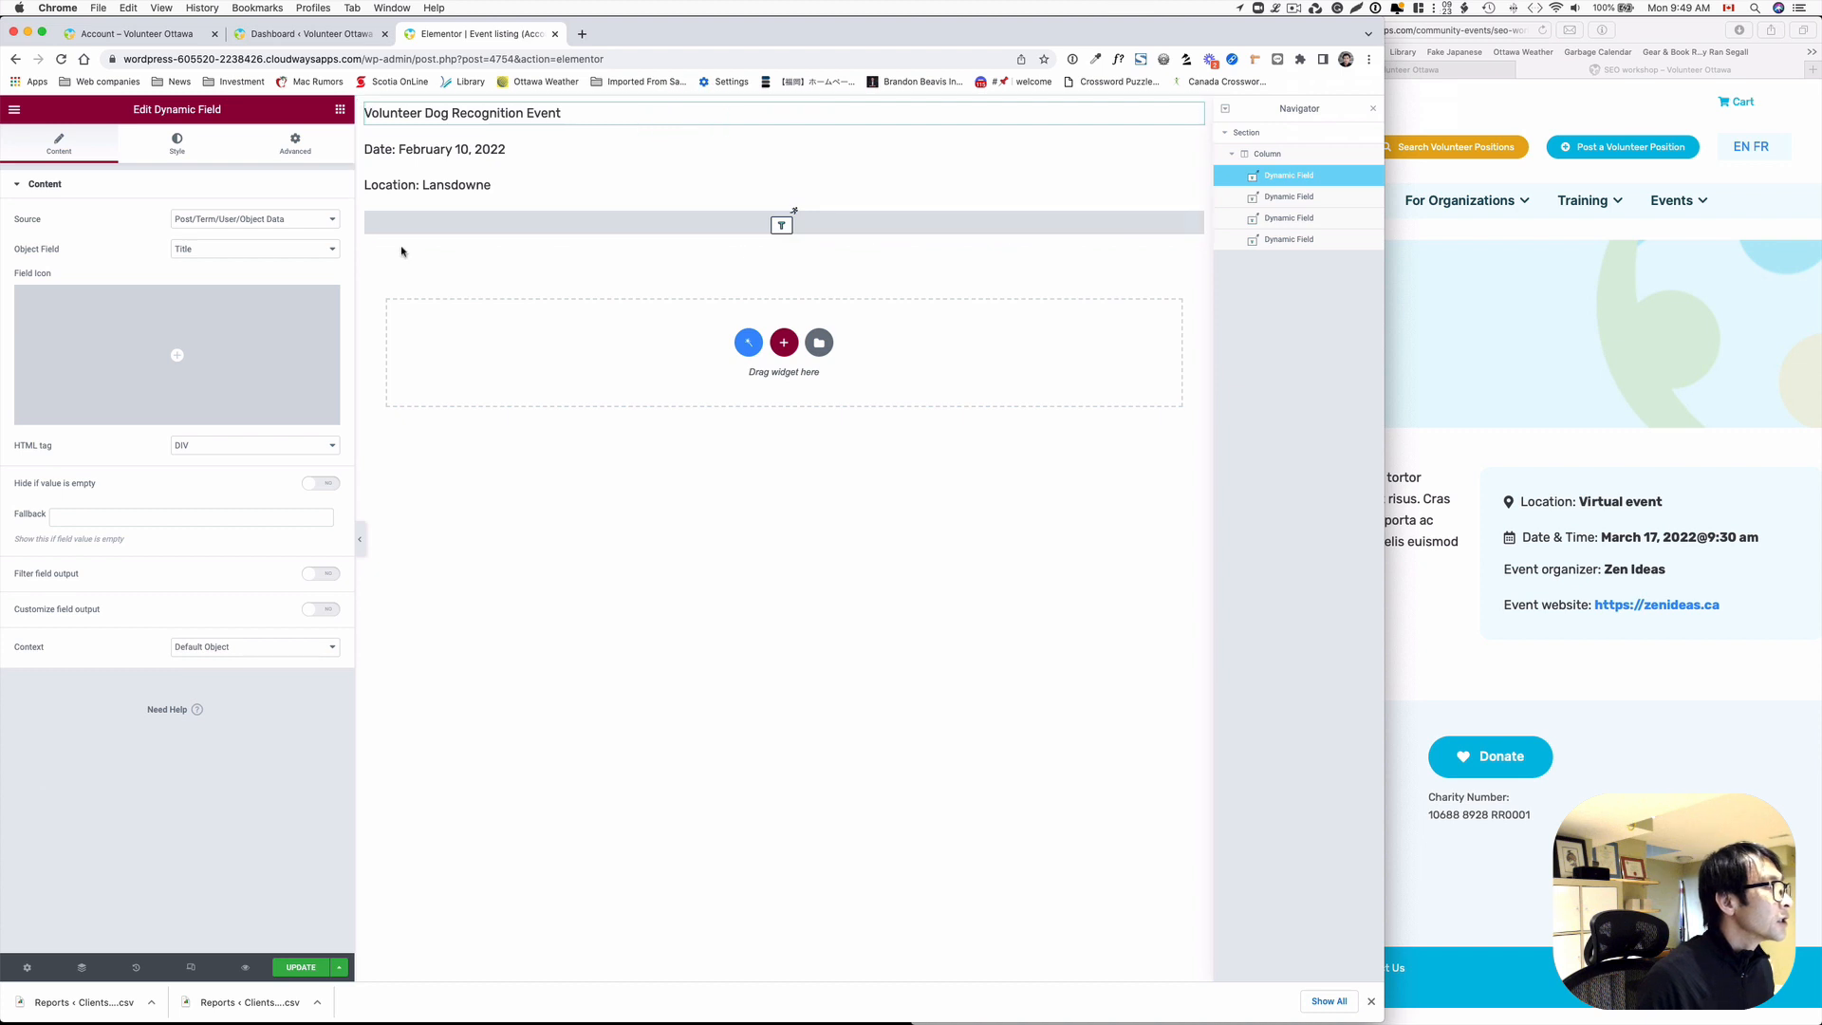
{"action": "left_click", "coordinate": [174, 144]}
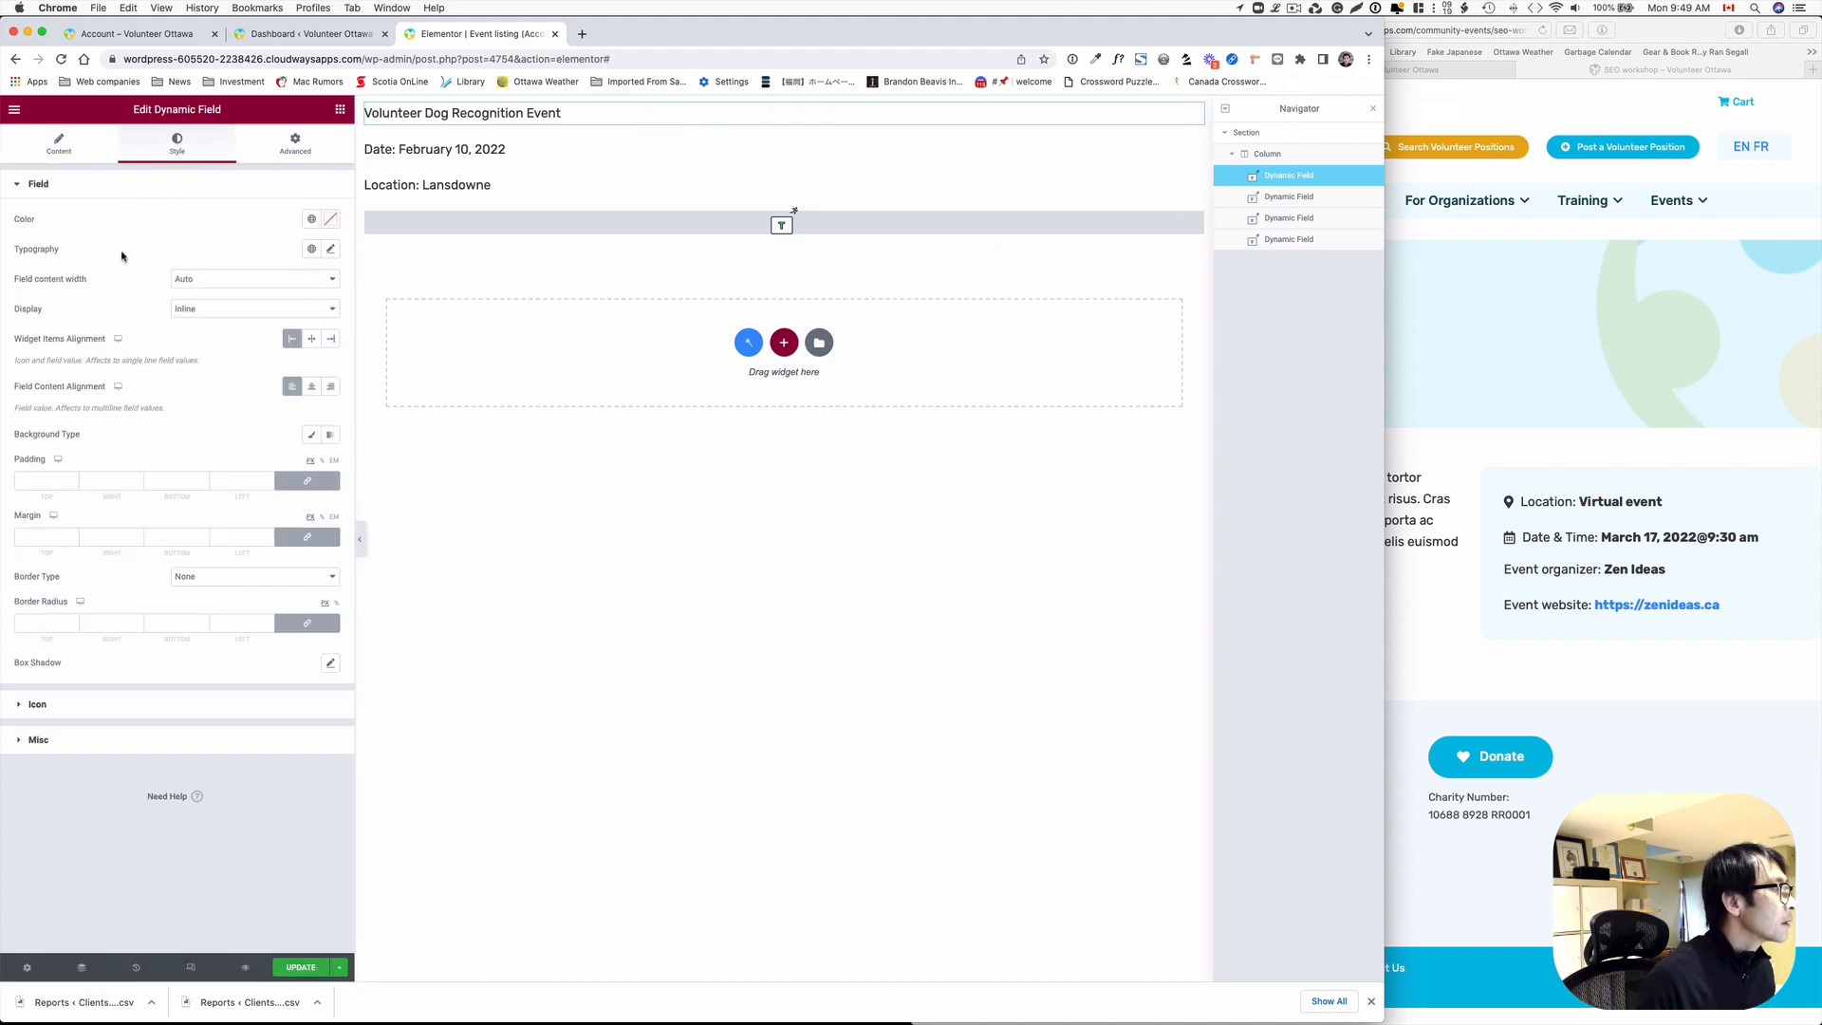
{"action": "left_click", "coordinate": [310, 248]}
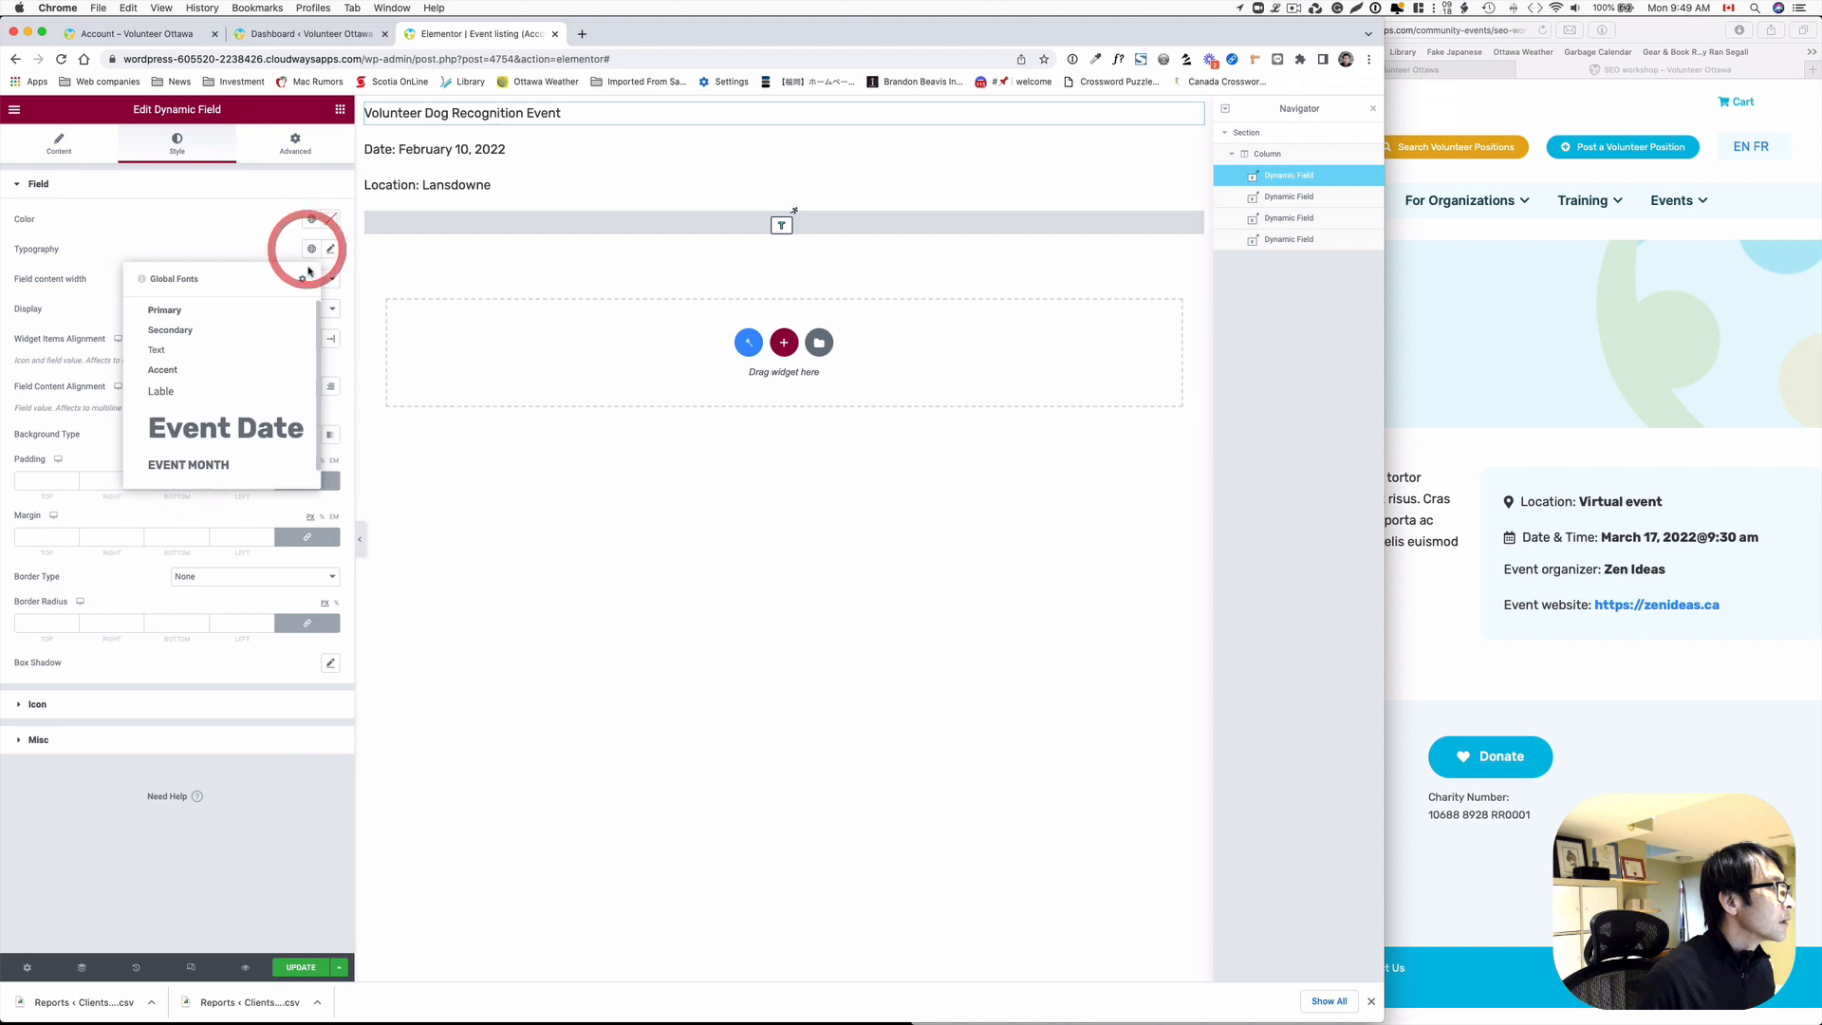
{"action": "left_click", "coordinate": [255, 315]}
- Set the start date field's positioning width to Inline (auto)
{"action": "left_click", "coordinate": [295, 144]}
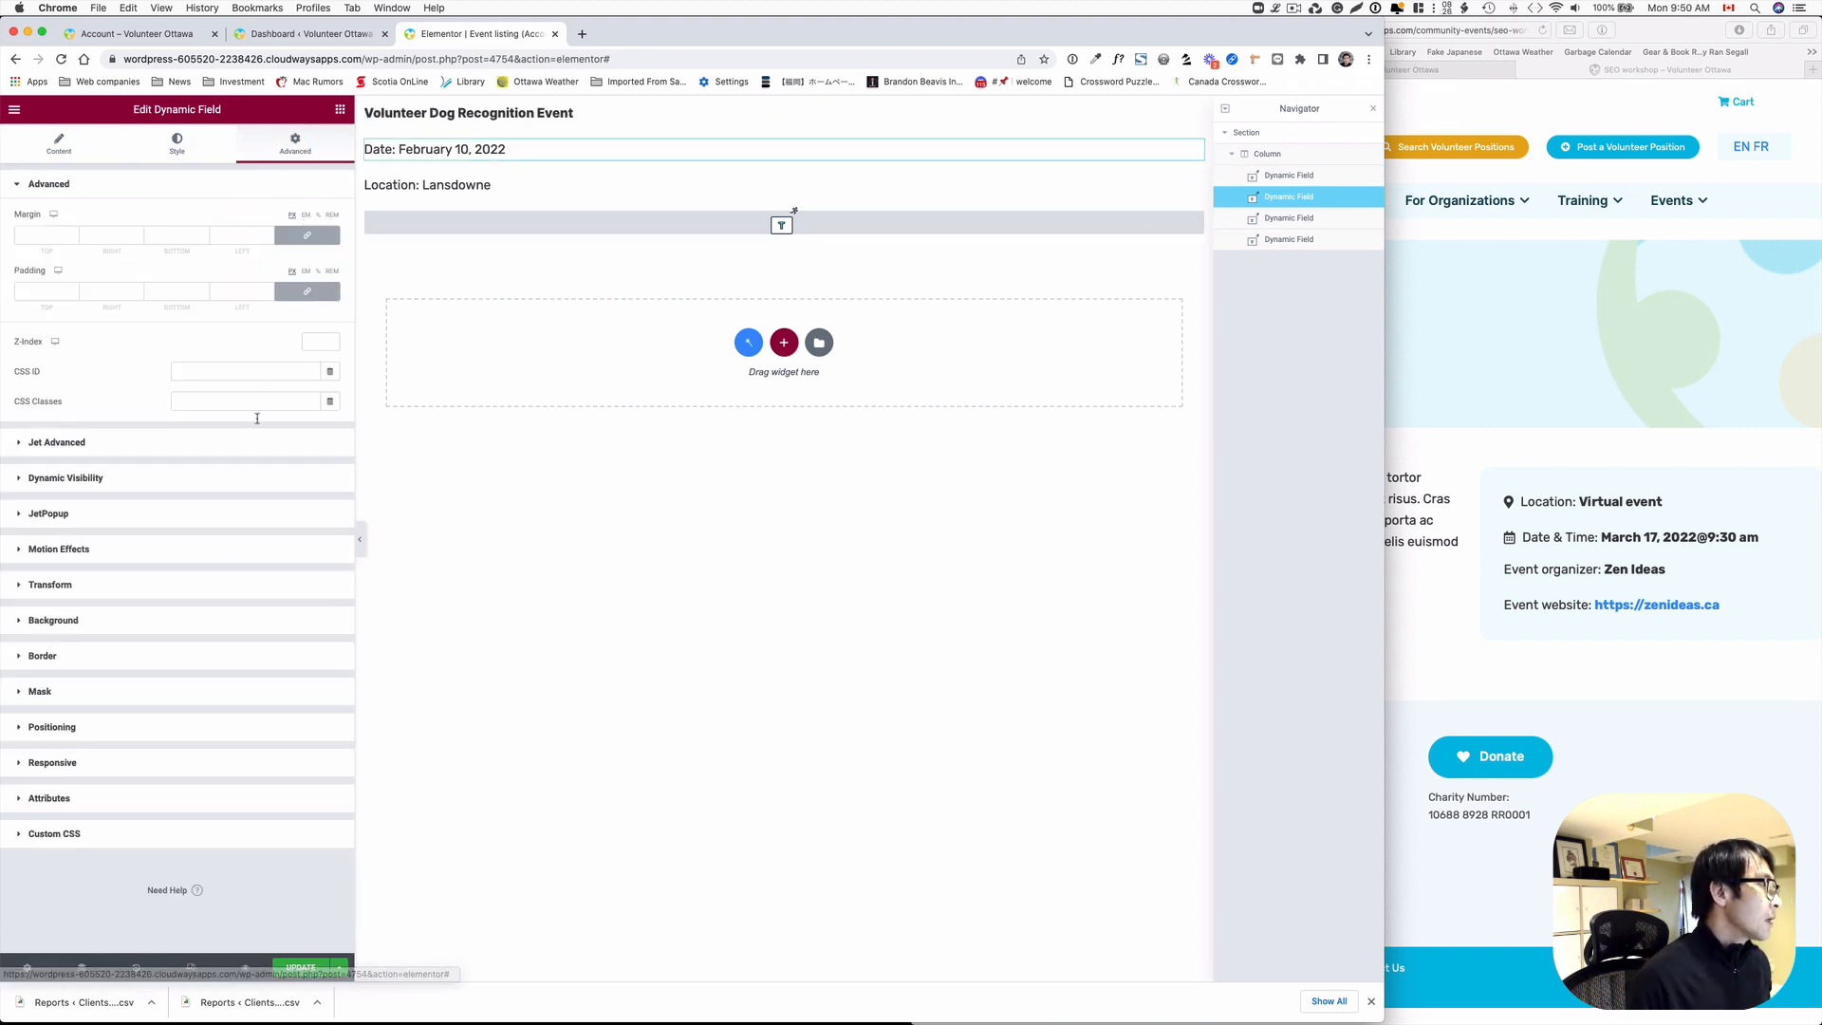
{"action": "left_click", "coordinate": [110, 732]}
{"action": "left_click", "coordinate": [239, 538]}
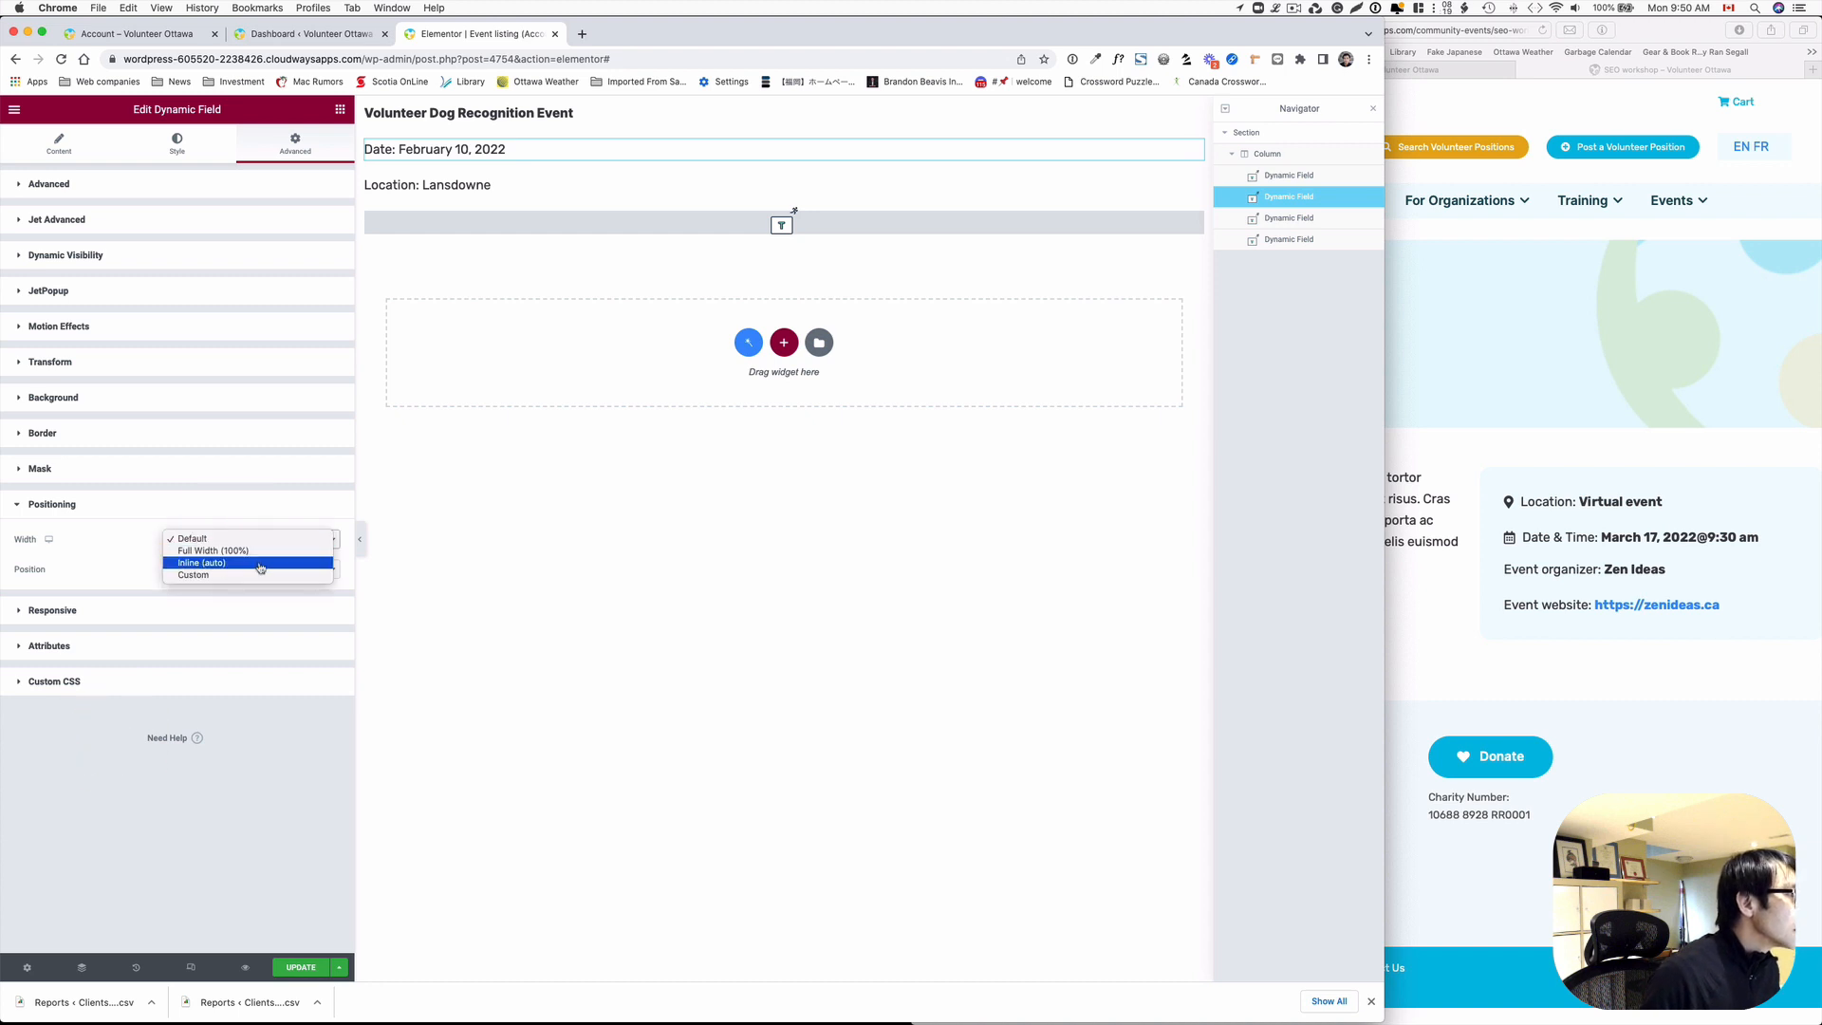
{"action": "left_click", "coordinate": [260, 562]}
- Set the location field's positioning width to Inline (auto)
{"action": "left_click", "coordinate": [509, 175]}
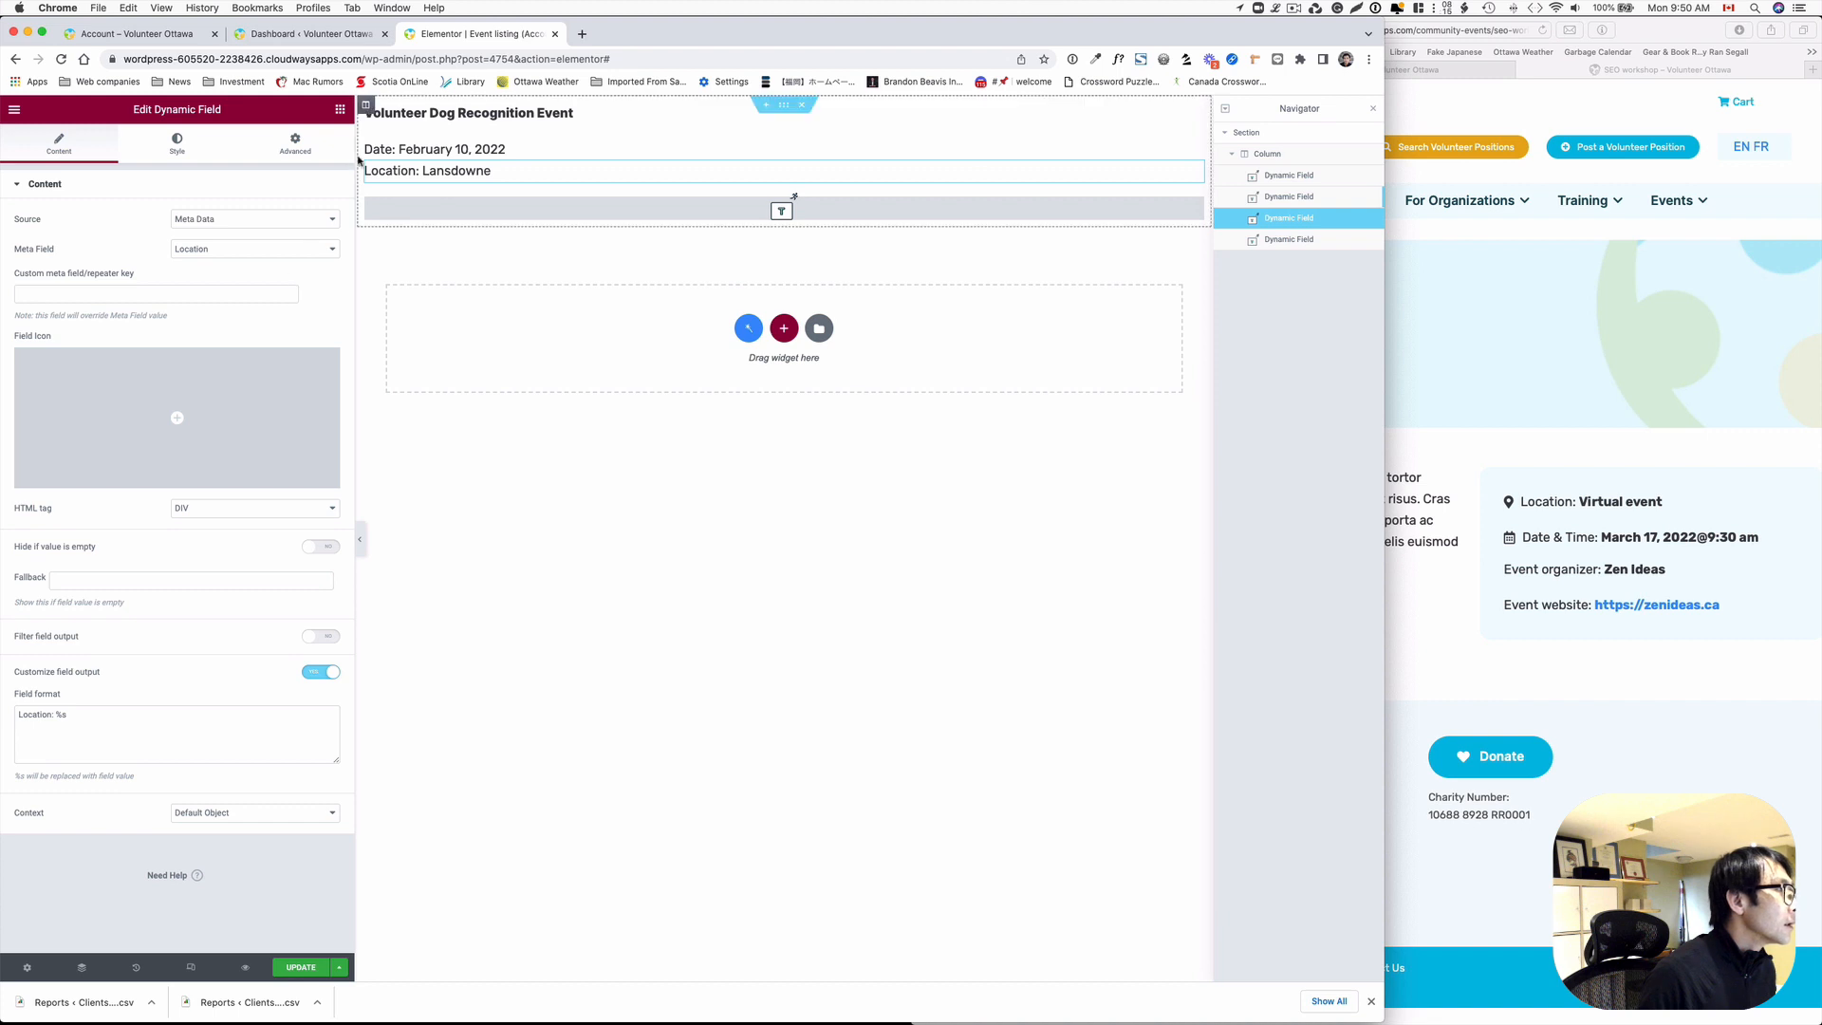
{"action": "left_click", "coordinate": [319, 150]}
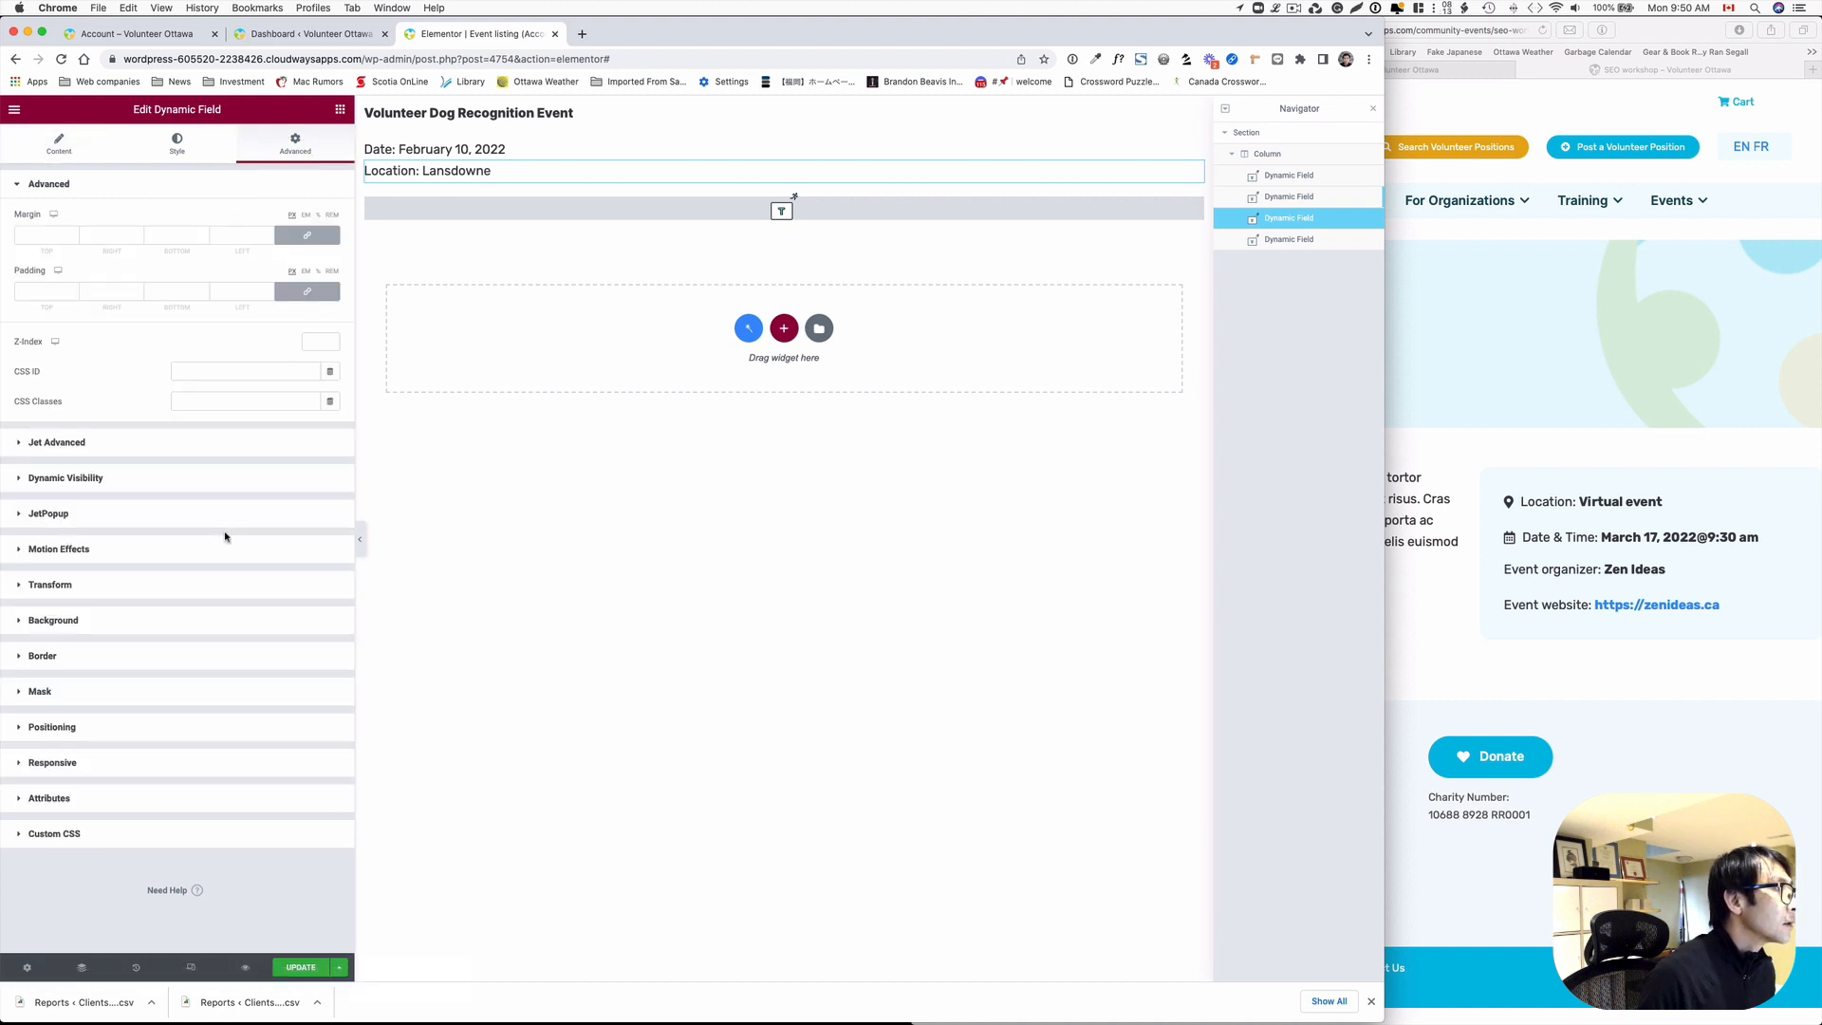
{"action": "left_click", "coordinate": [129, 737]}
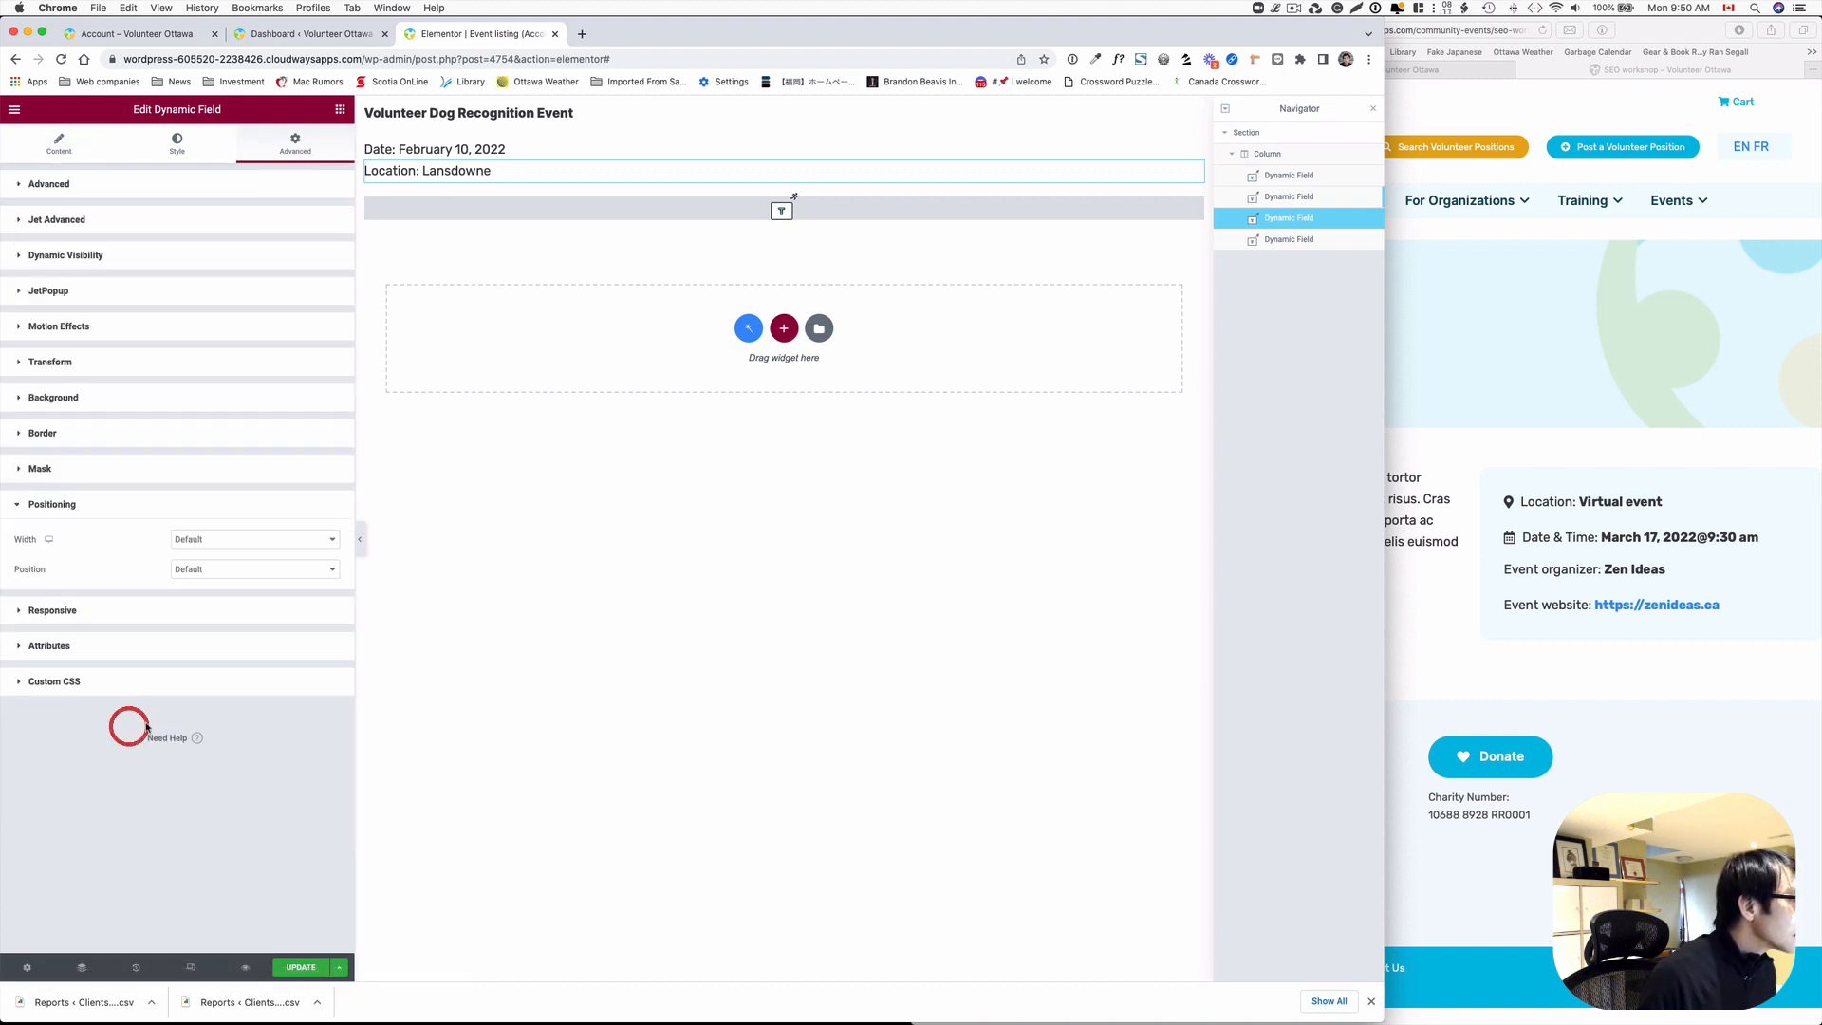
{"action": "left_click", "coordinate": [233, 539]}
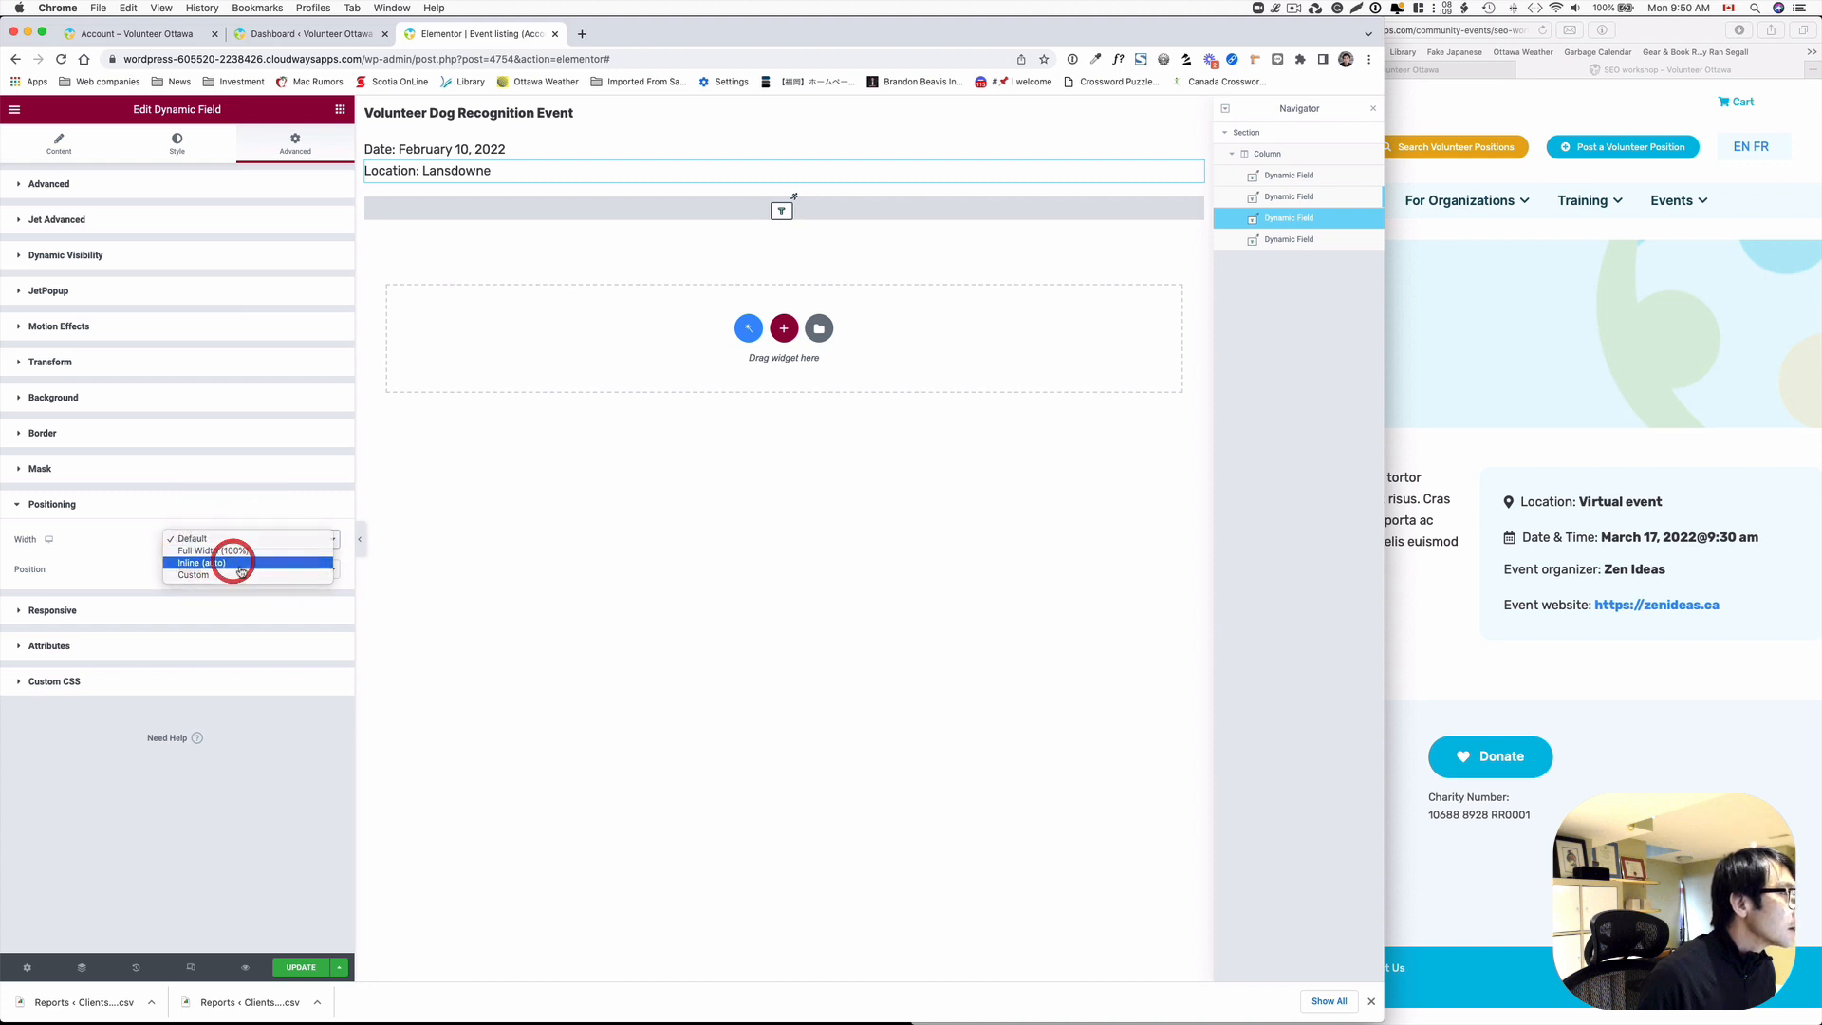
{"action": "left_click", "coordinate": [232, 563]}
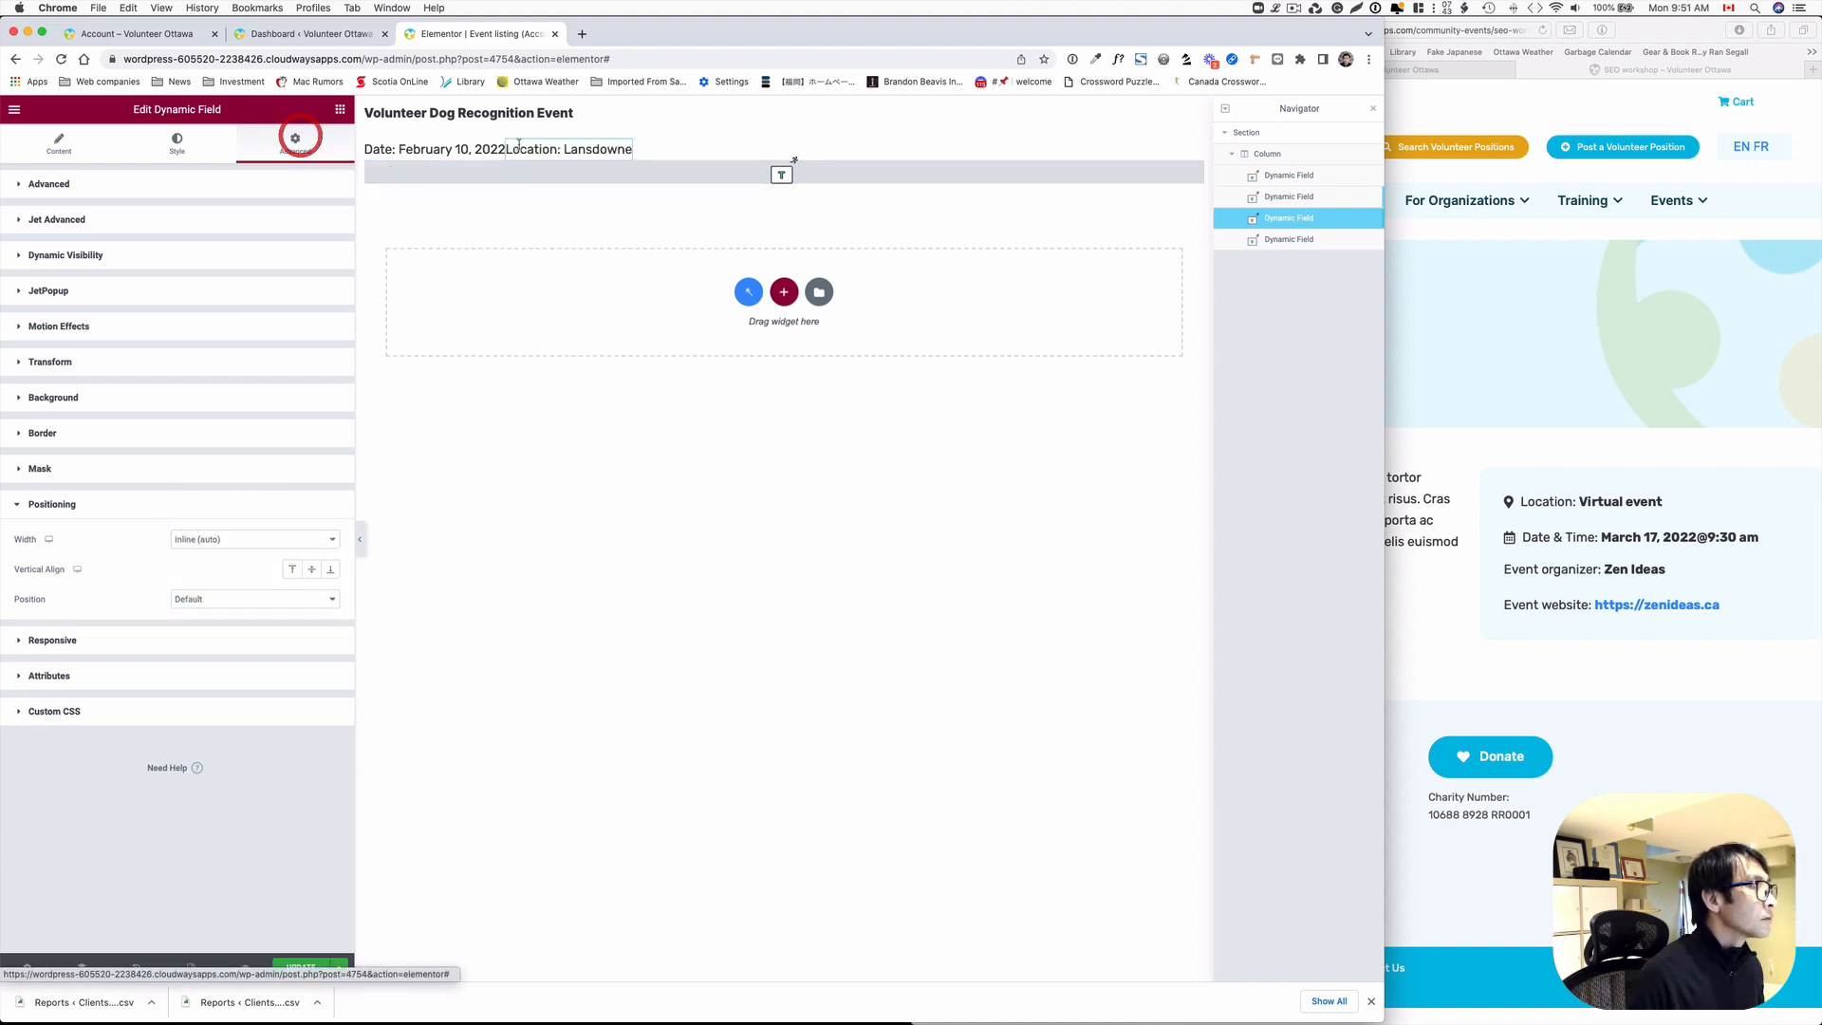
- Unlink the location field's padding values and set its left padding to 17 px
{"action": "left_click", "coordinate": [626, 149]}
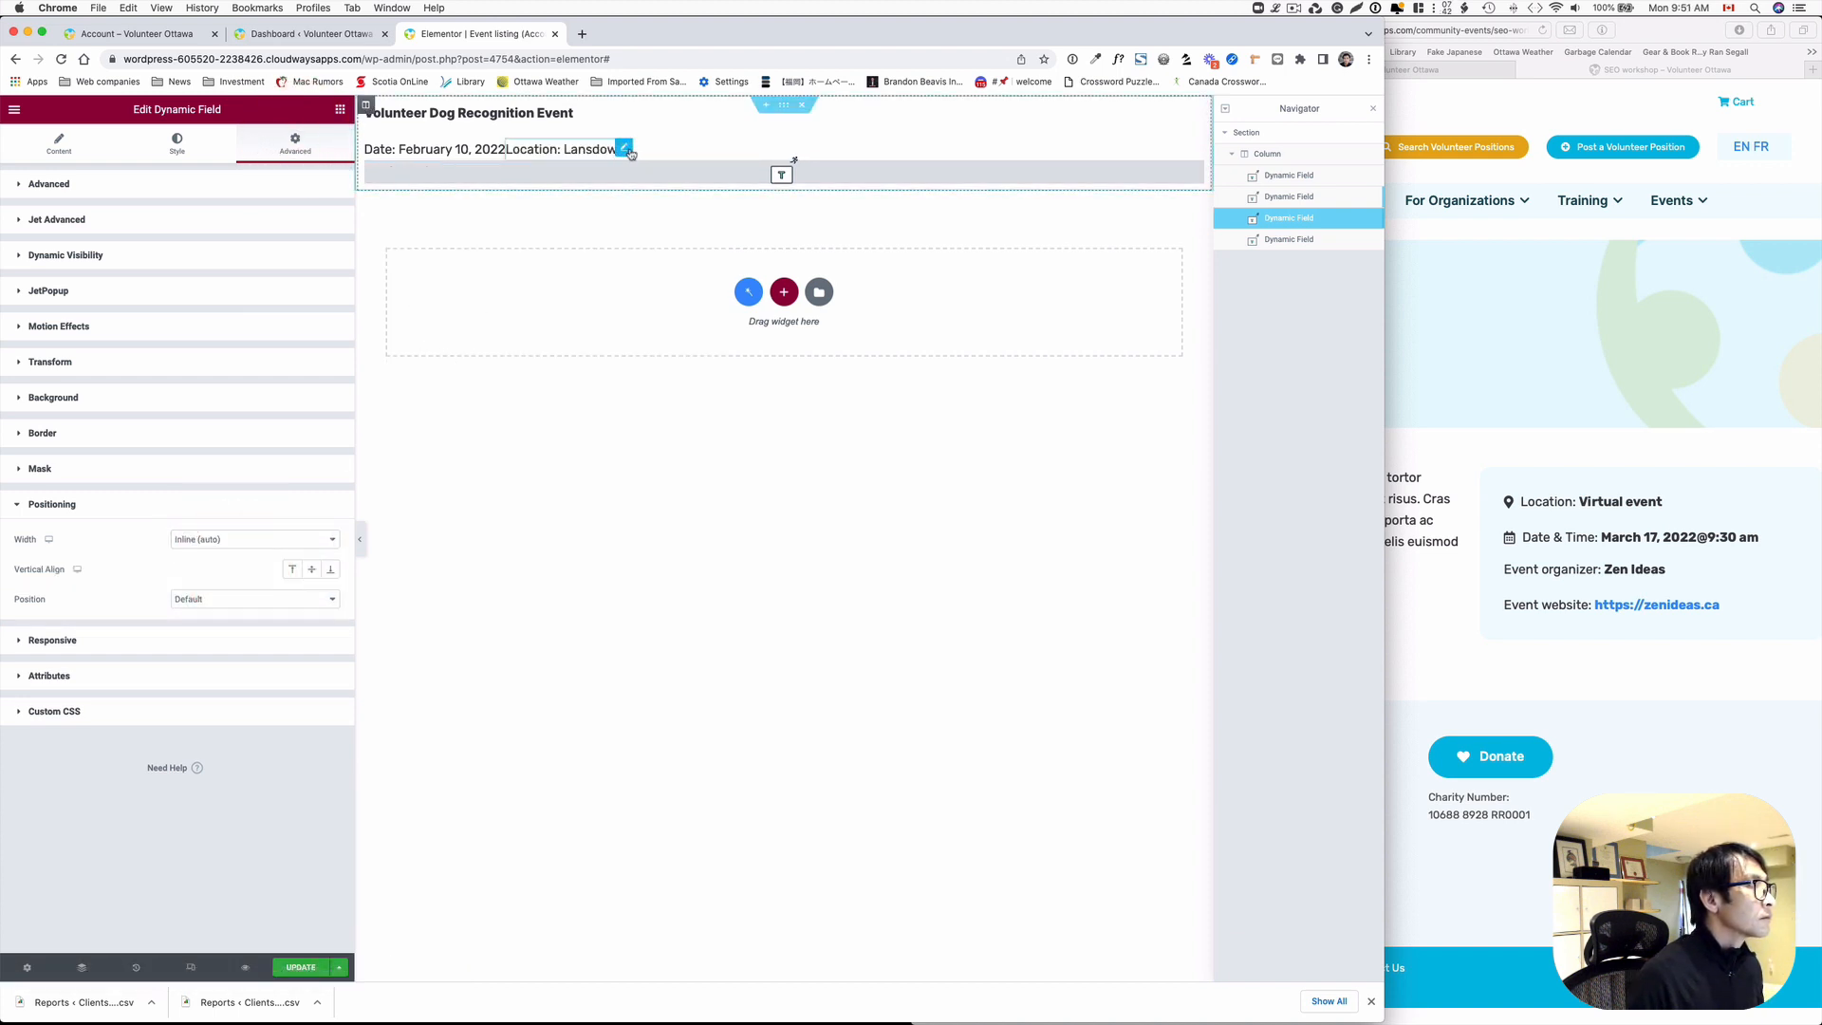
{"action": "left_click", "coordinate": [103, 184]}
{"action": "left_click", "coordinate": [283, 294]}
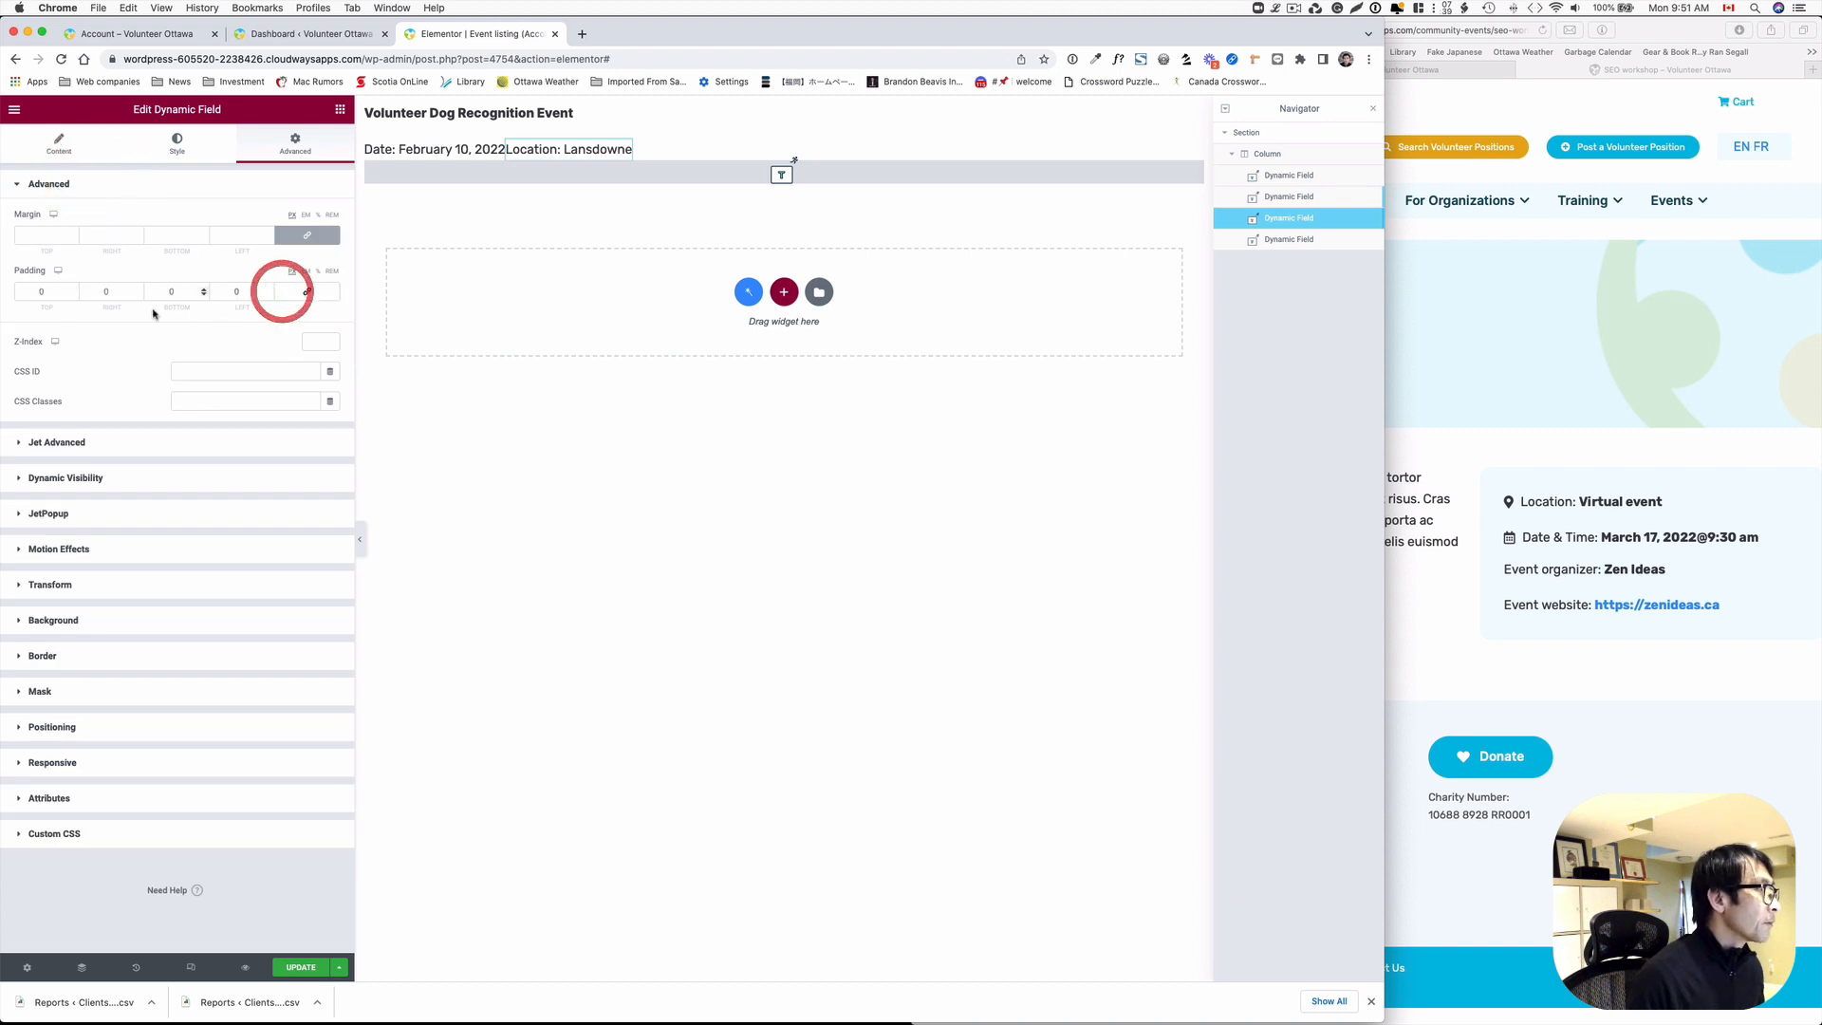
{"action": "left_click", "coordinate": [270, 289]}
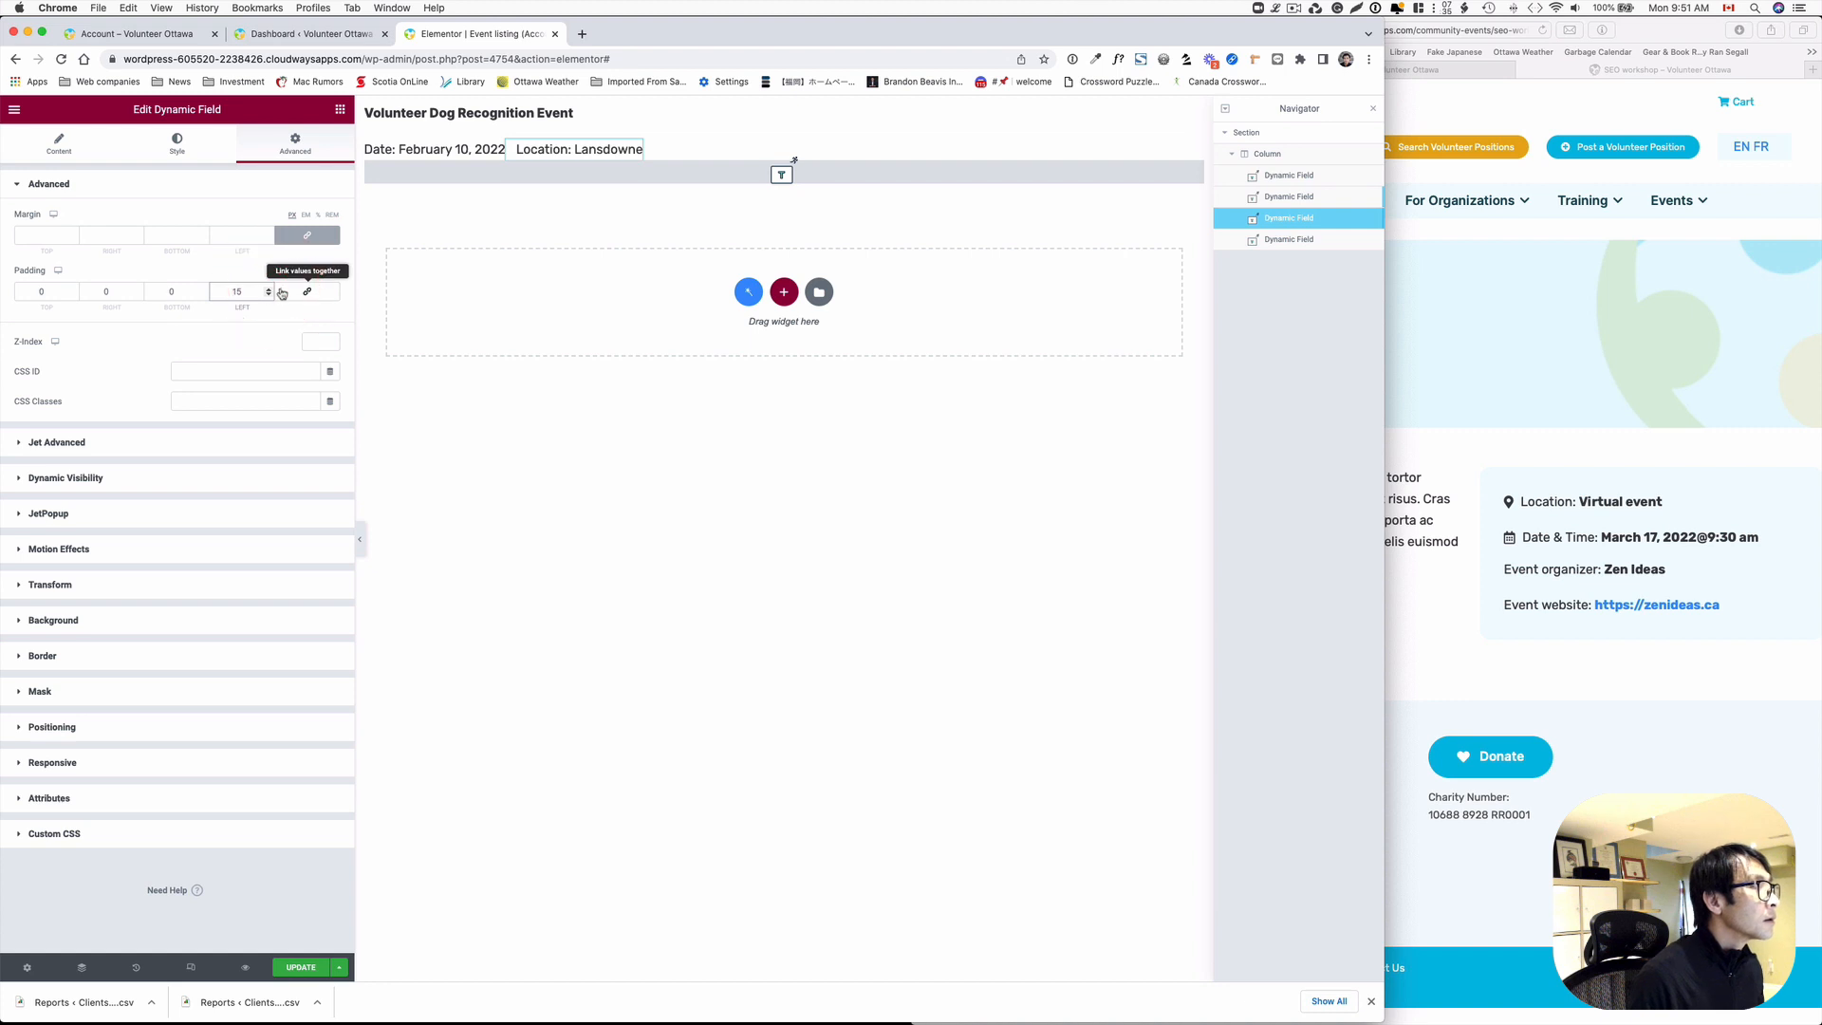
{"action": "left_click", "coordinate": [269, 288]}
{"action": "left_click", "coordinate": [270, 288]}
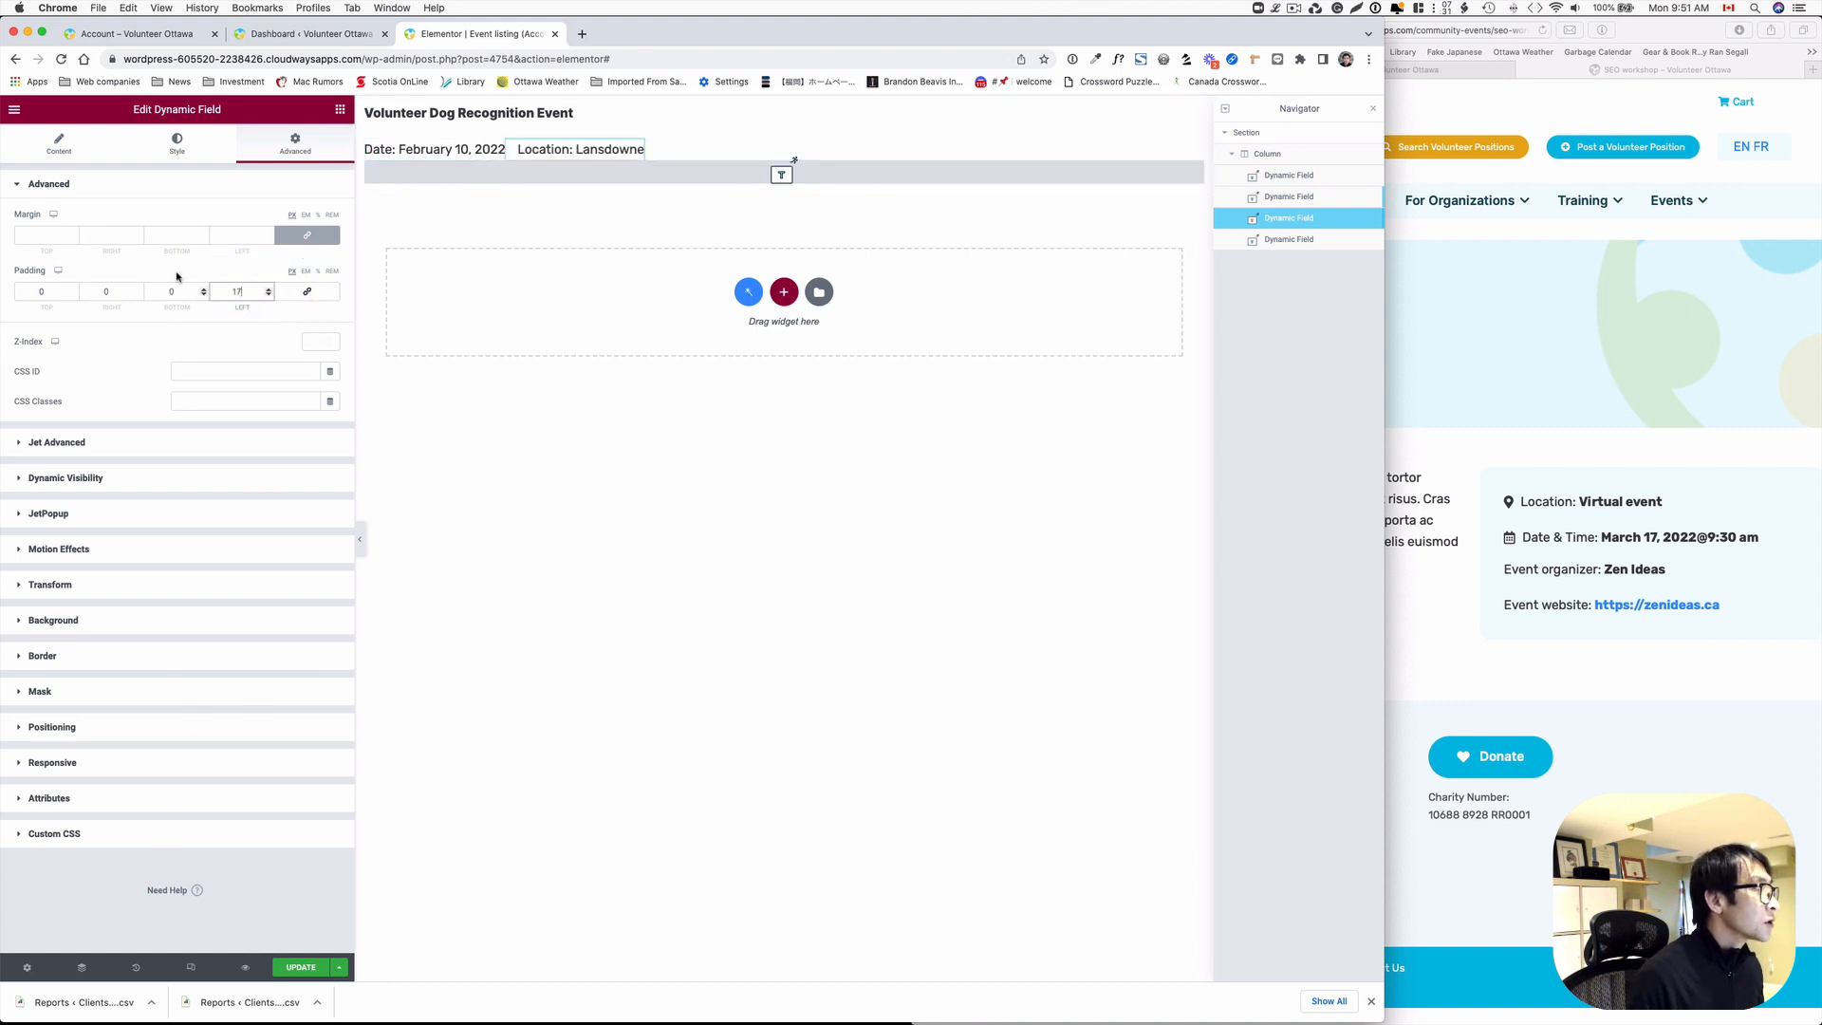
- Make the location value bold by changing its field format to "Location:<strong> %s</strong>"
{"action": "left_click", "coordinate": [67, 148]}
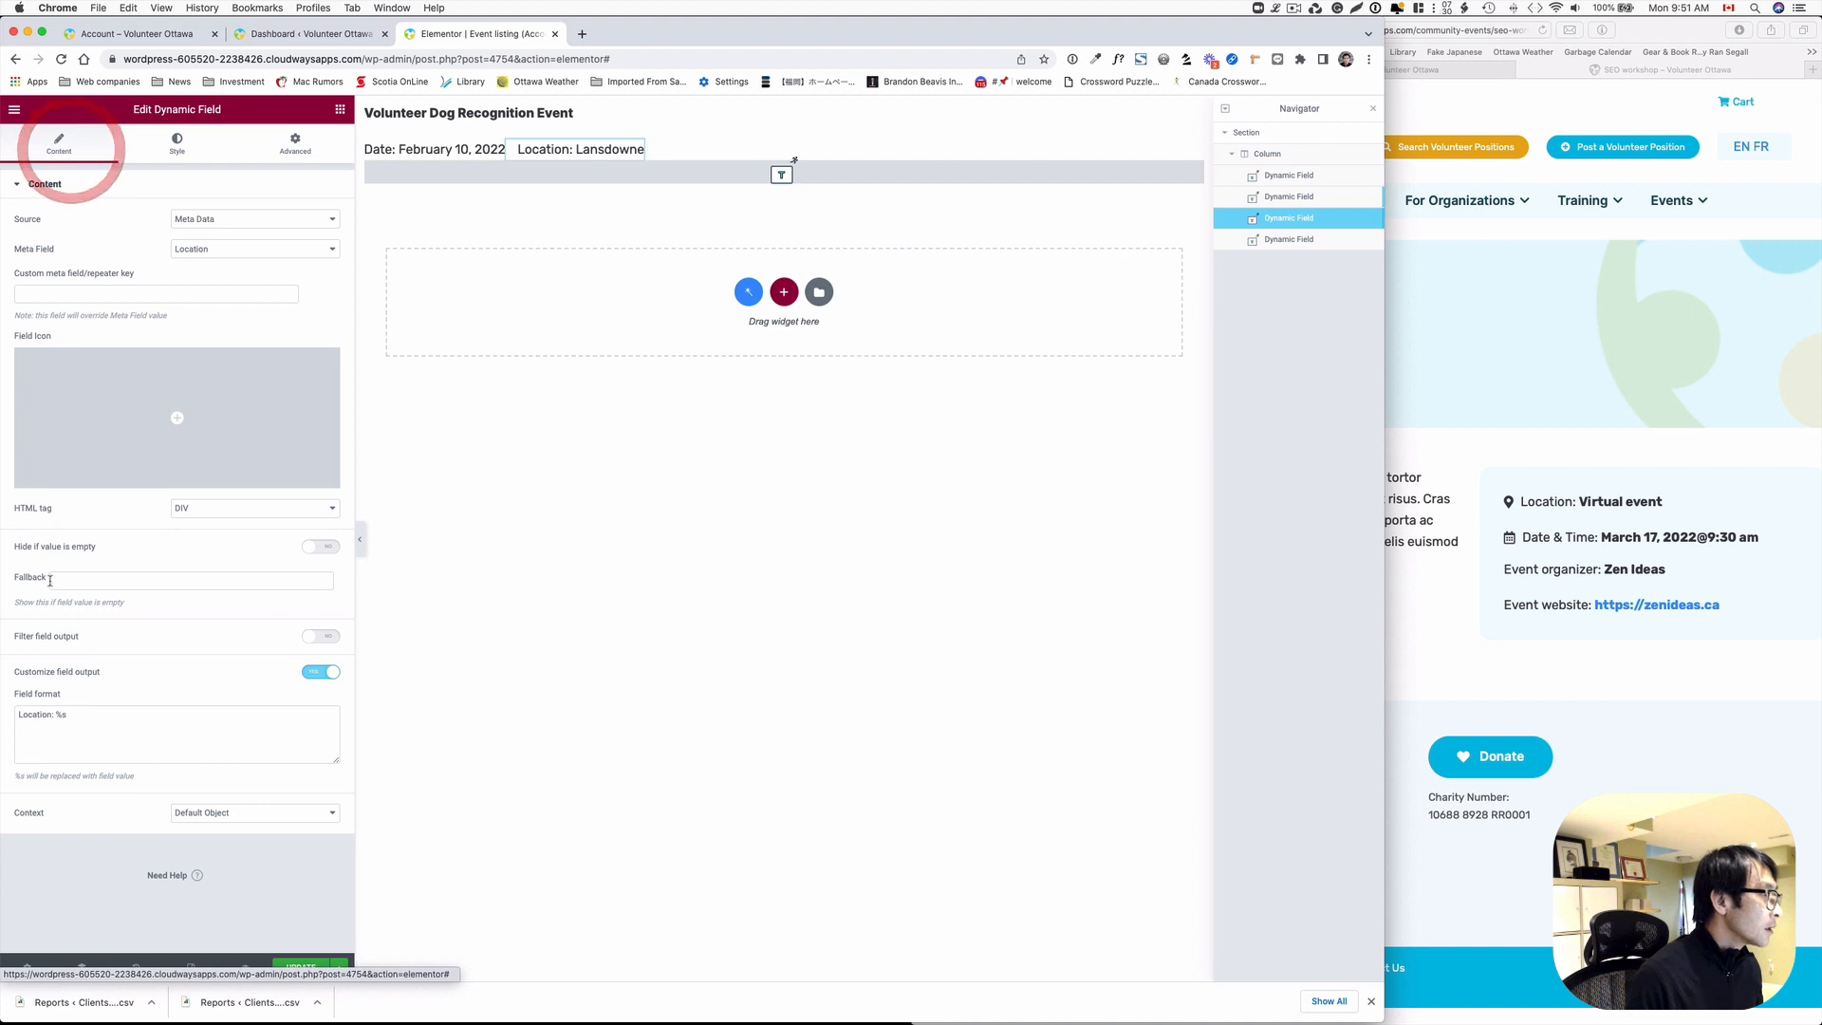
{"action": "left_click", "coordinate": [54, 716]}
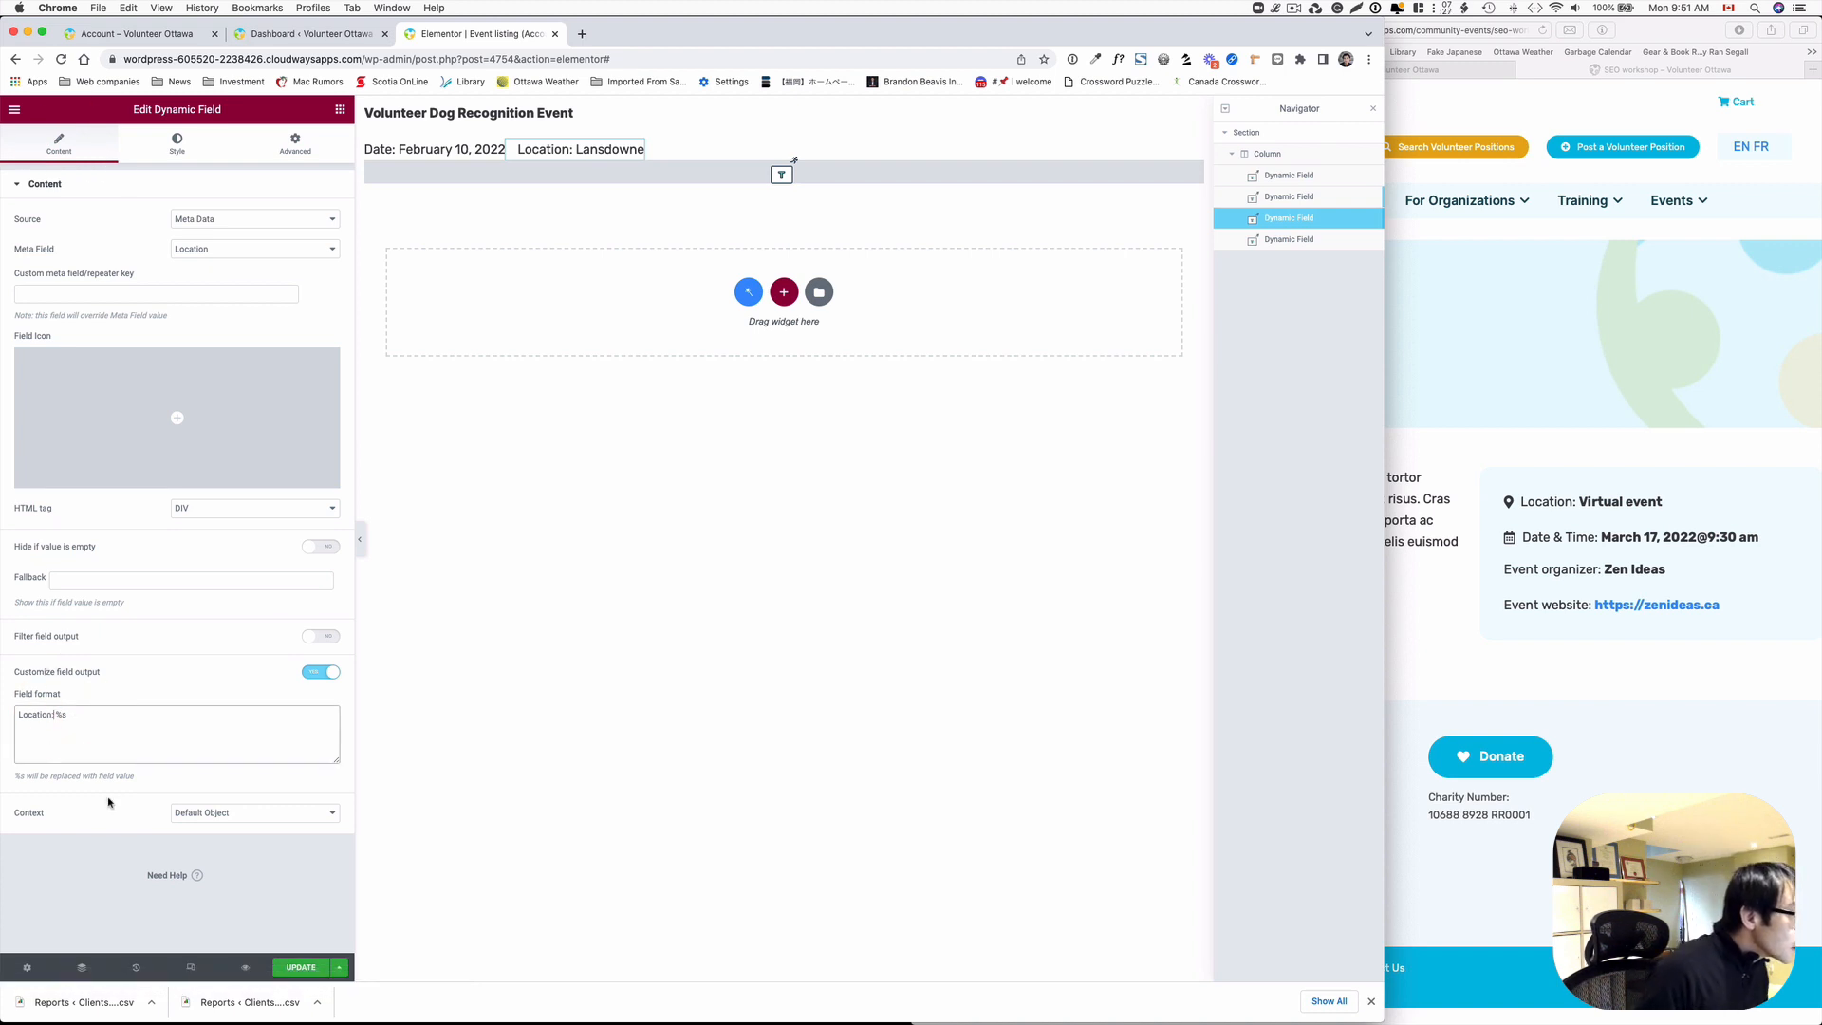
{"action": "type", "text": "<strong>"}
{"action": "left_click", "coordinate": [156, 717]}
{"action": "type", "text": "<"}
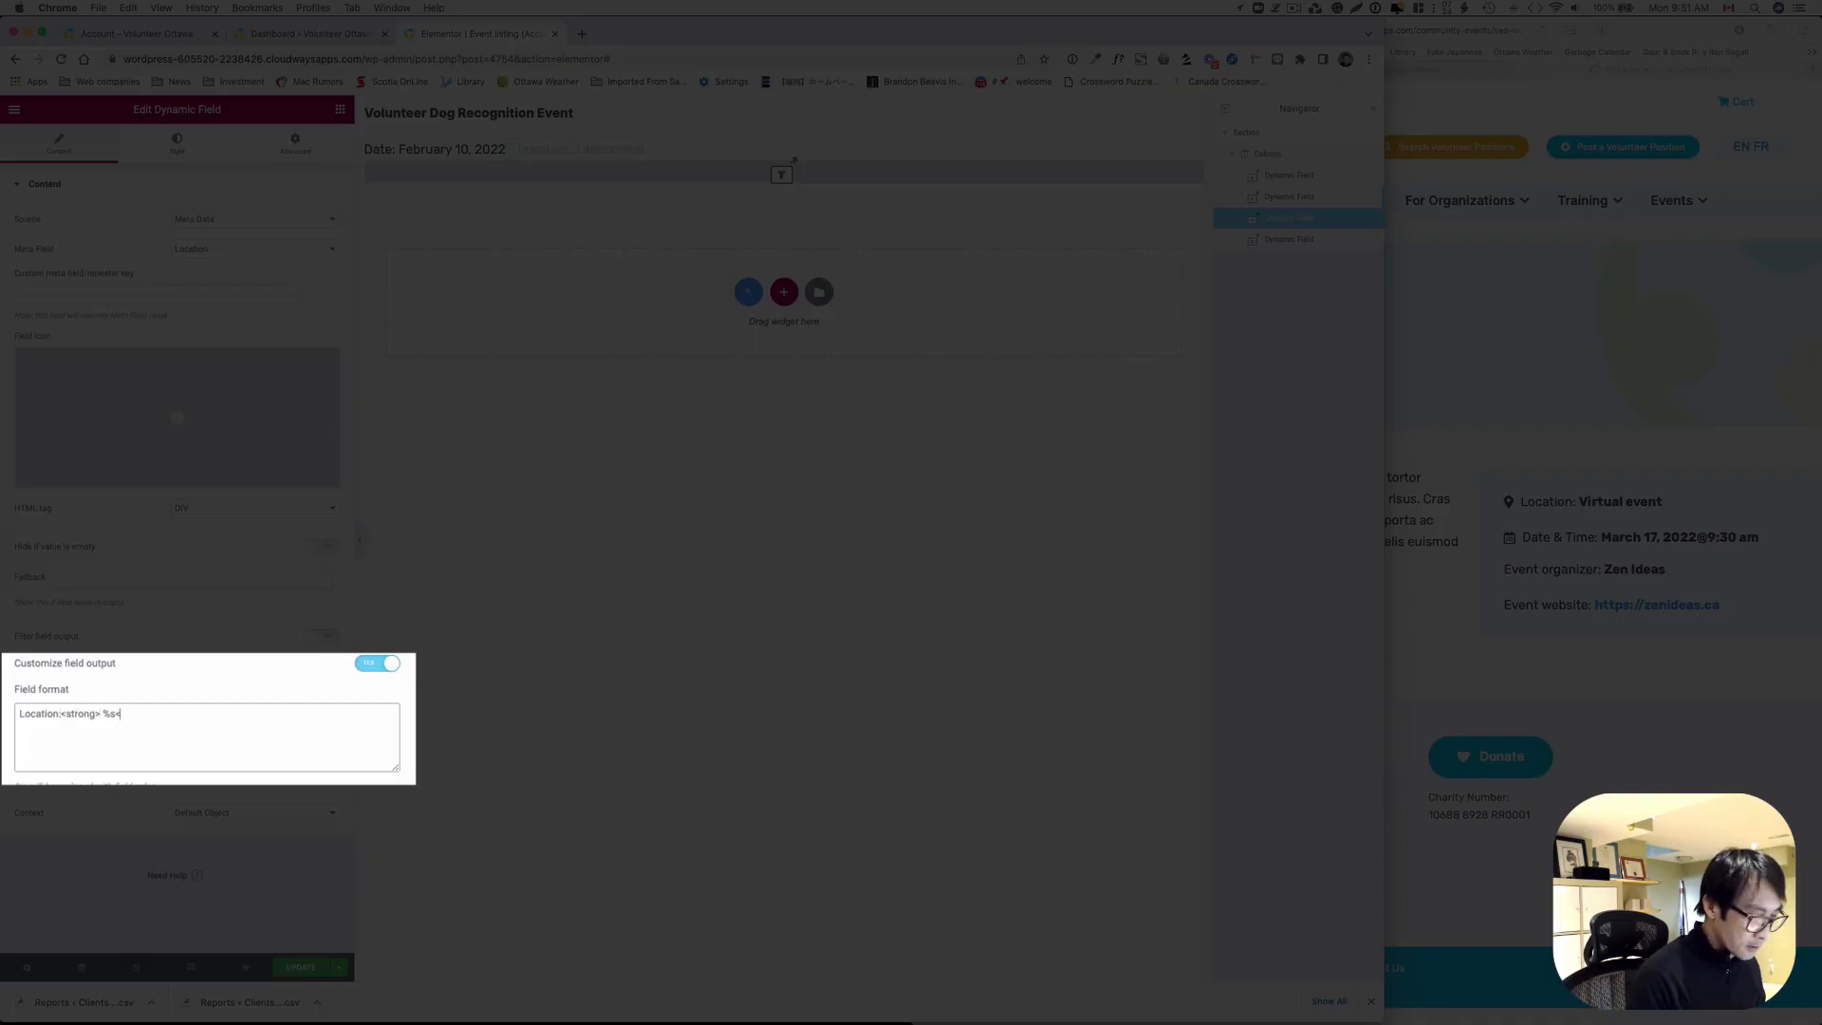
{"action": "type", "text": "/strong>"}
- Copy the strong-tag markup into the start date field so its format reads "Date: <strong> %s</strong>"
{"action": "left_click_drag", "start_coordinate": [165, 713], "coordinate": [61, 713]}
{"action": "key", "text": "super+c"}
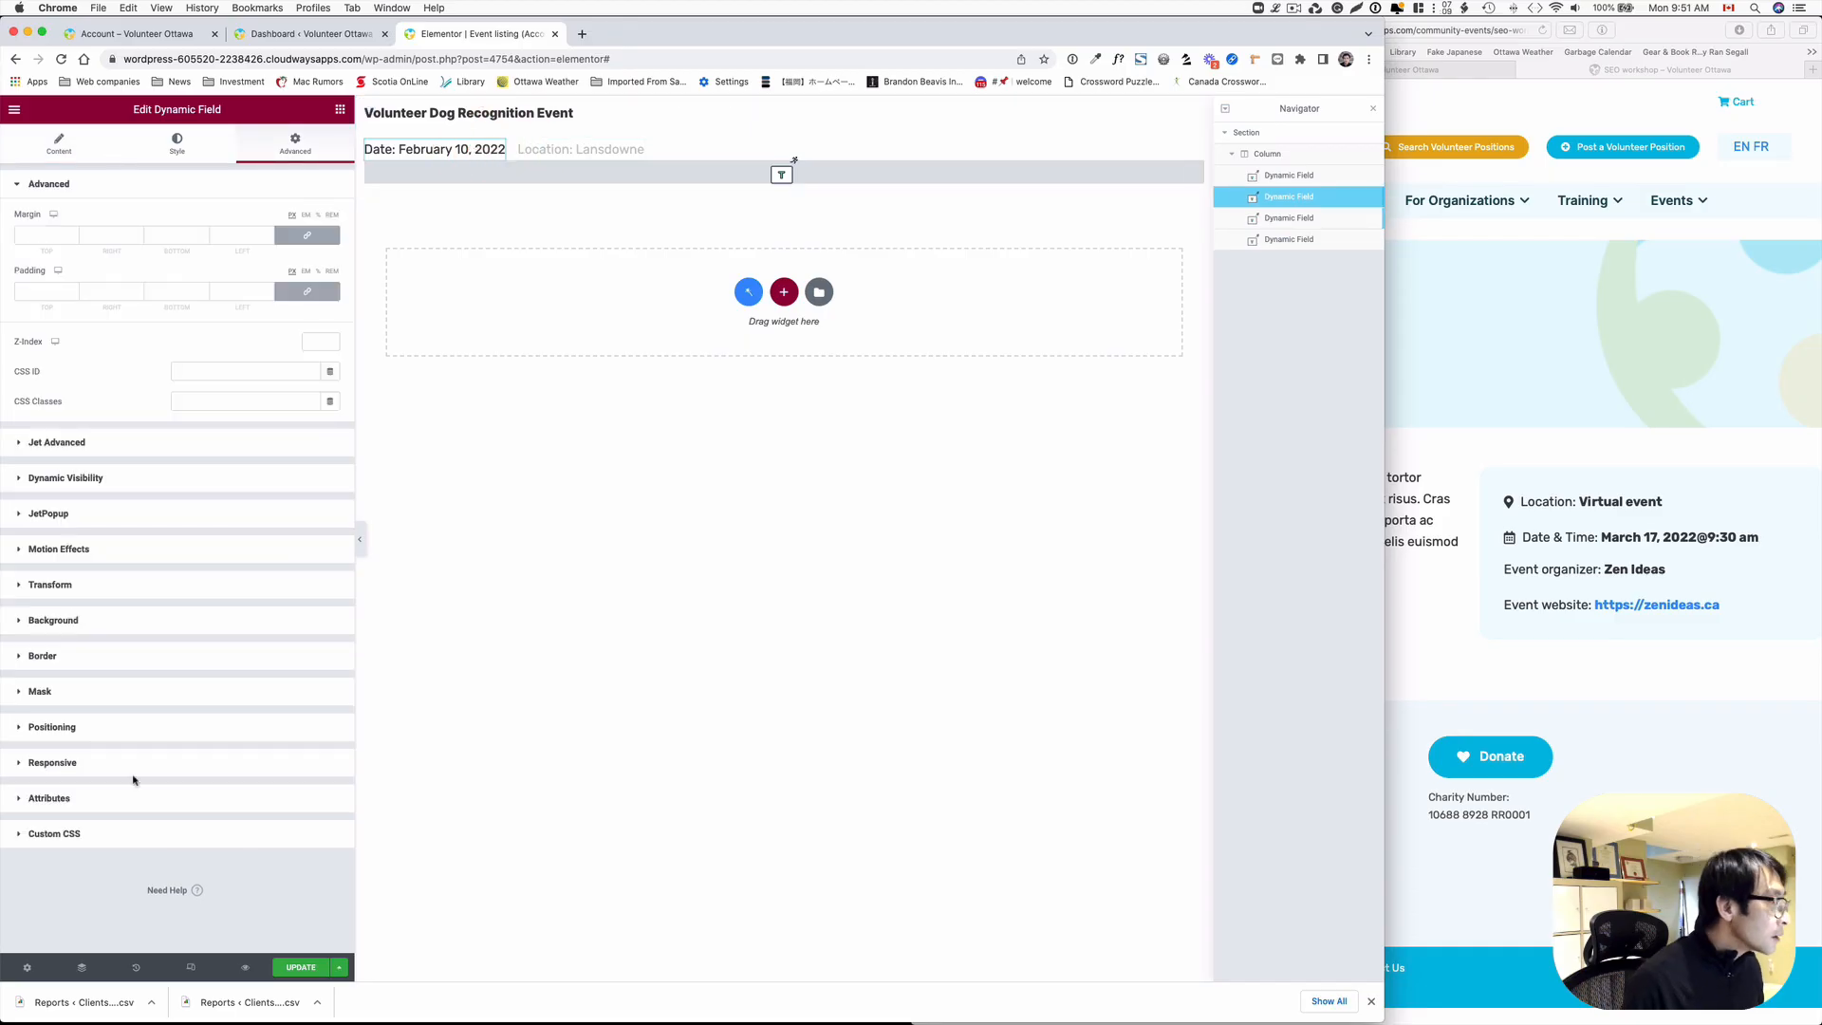
{"action": "left_click", "coordinate": [59, 142]}
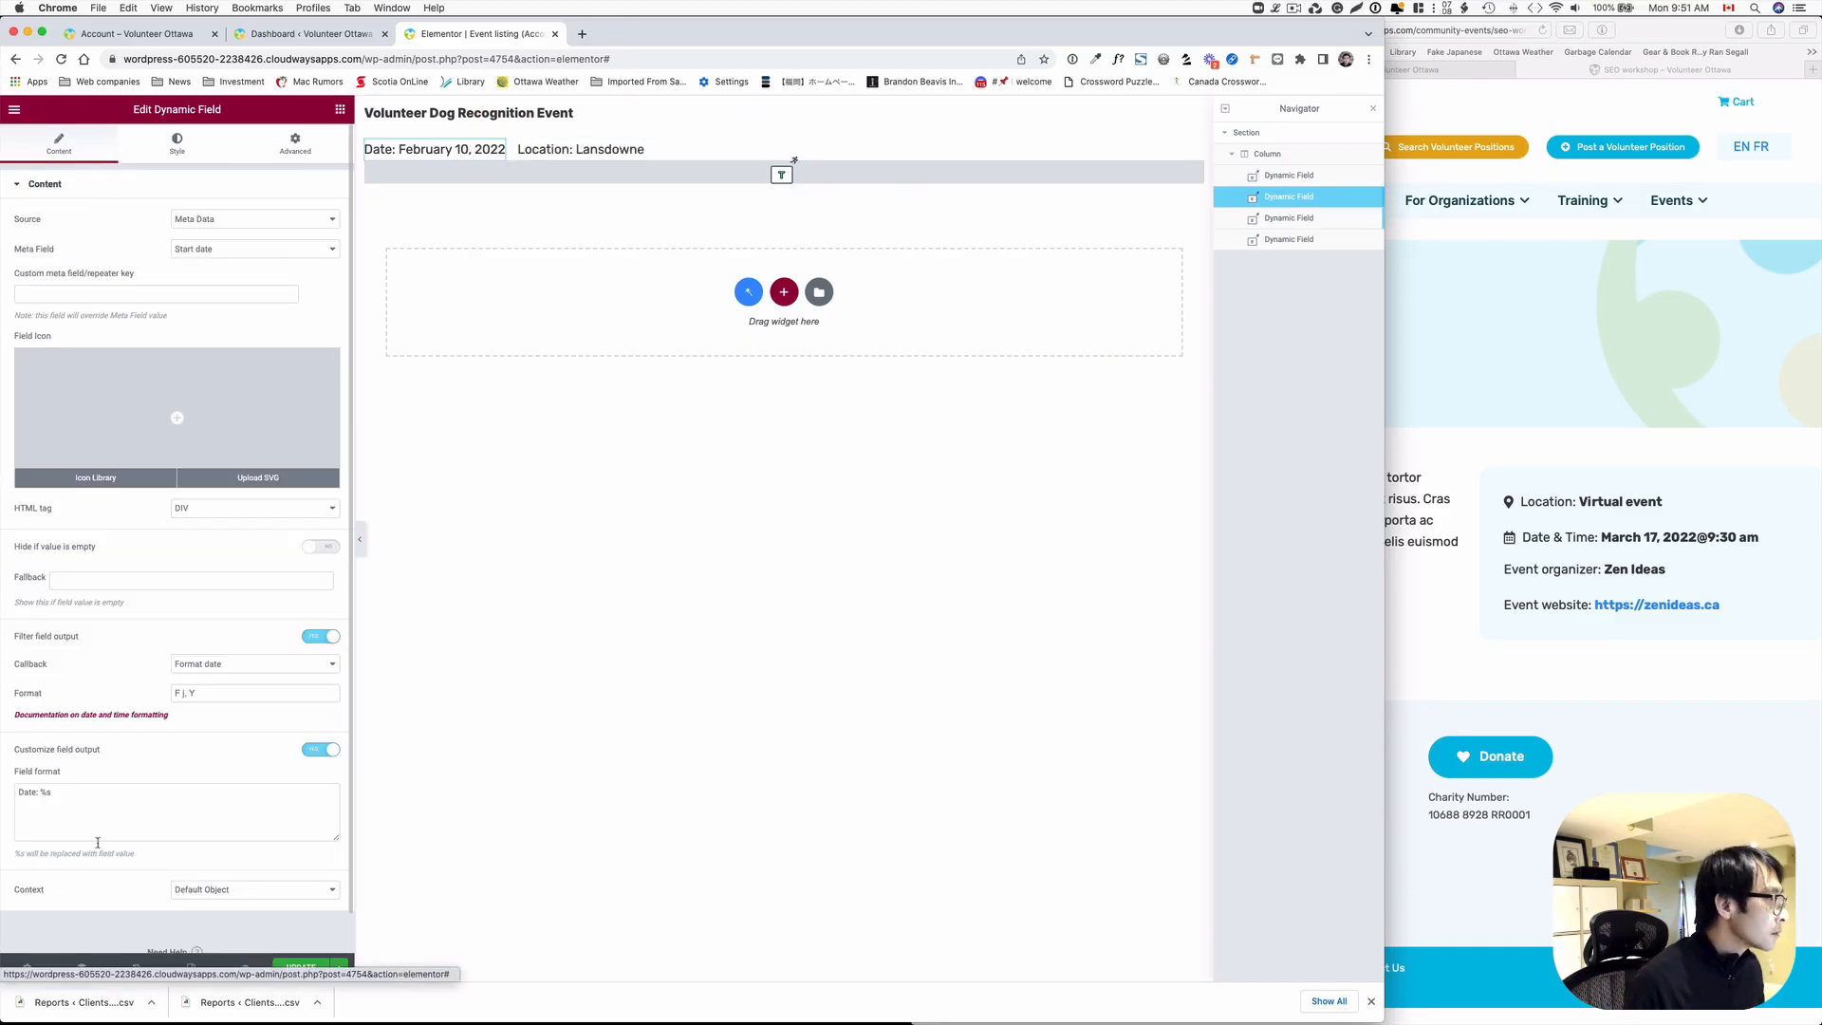
{"action": "left_click_drag", "start_coordinate": [40, 792], "coordinate": [78, 791]}
{"action": "key", "text": "super+v"}
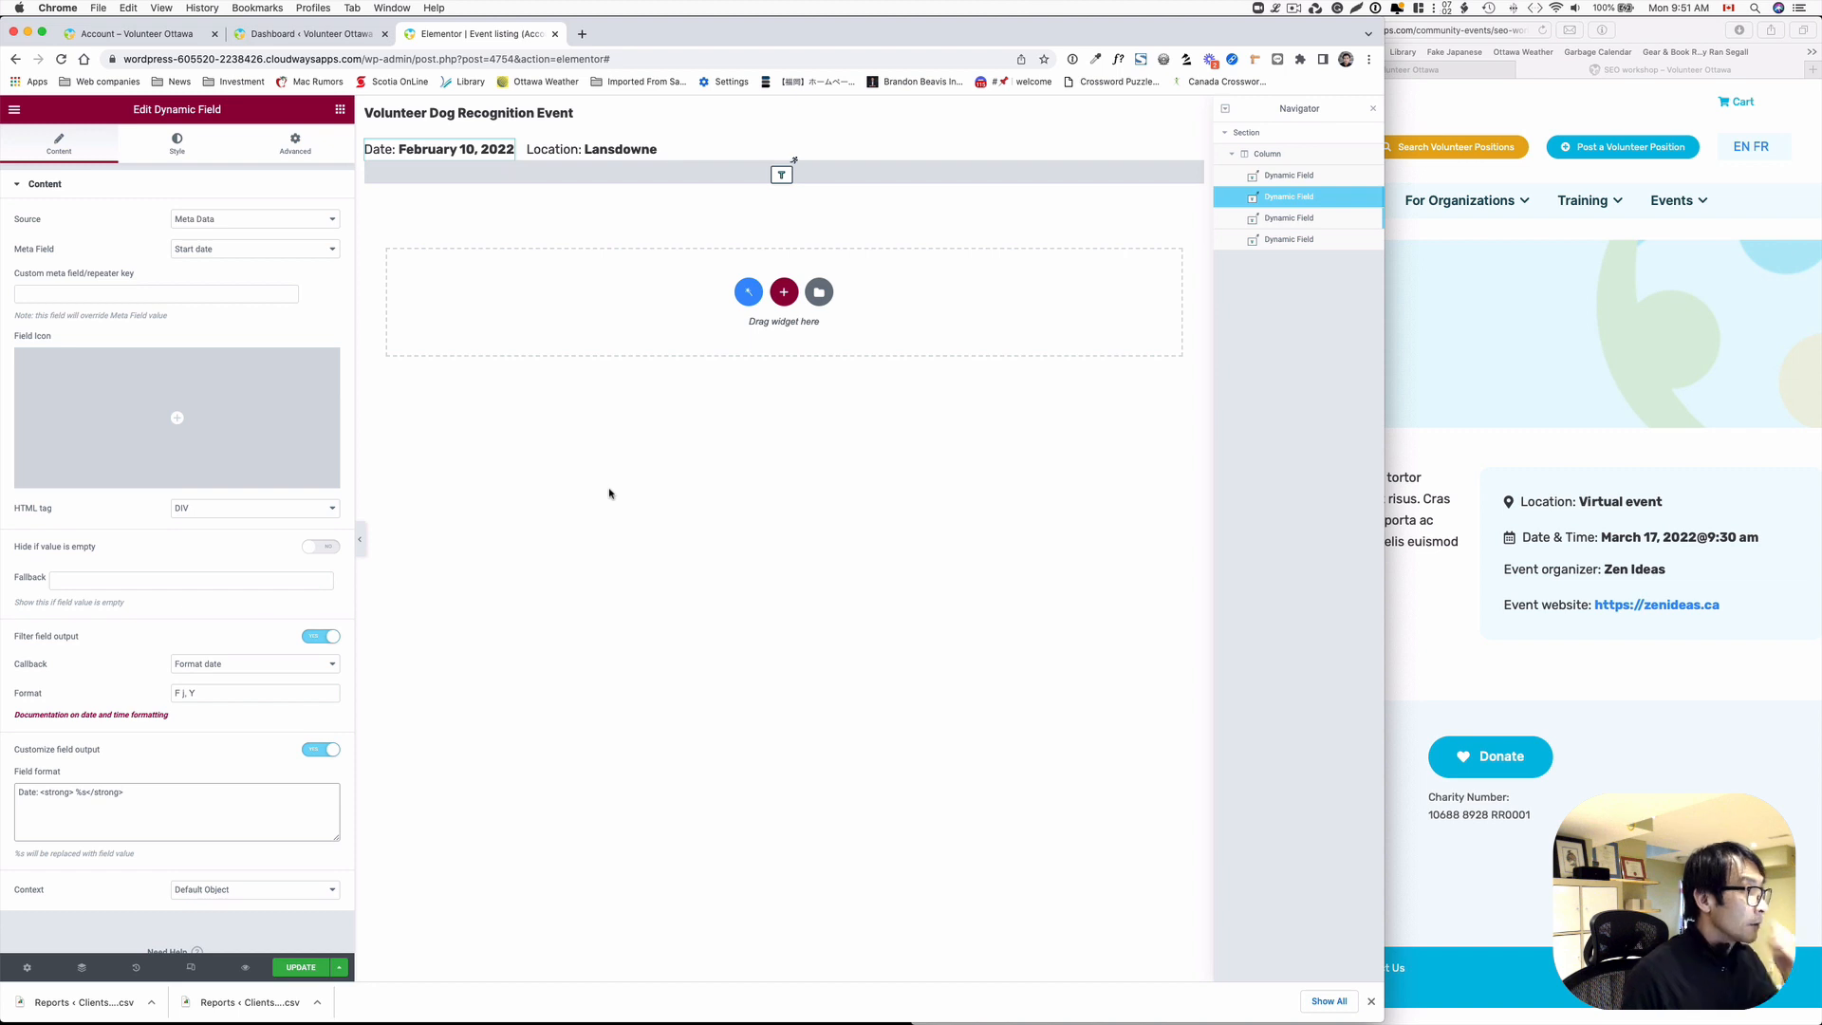
- Try the Accent global font on the event title field and return its typography to Primary
{"action": "left_click", "coordinate": [581, 112]}
{"action": "left_click", "coordinate": [178, 144]}
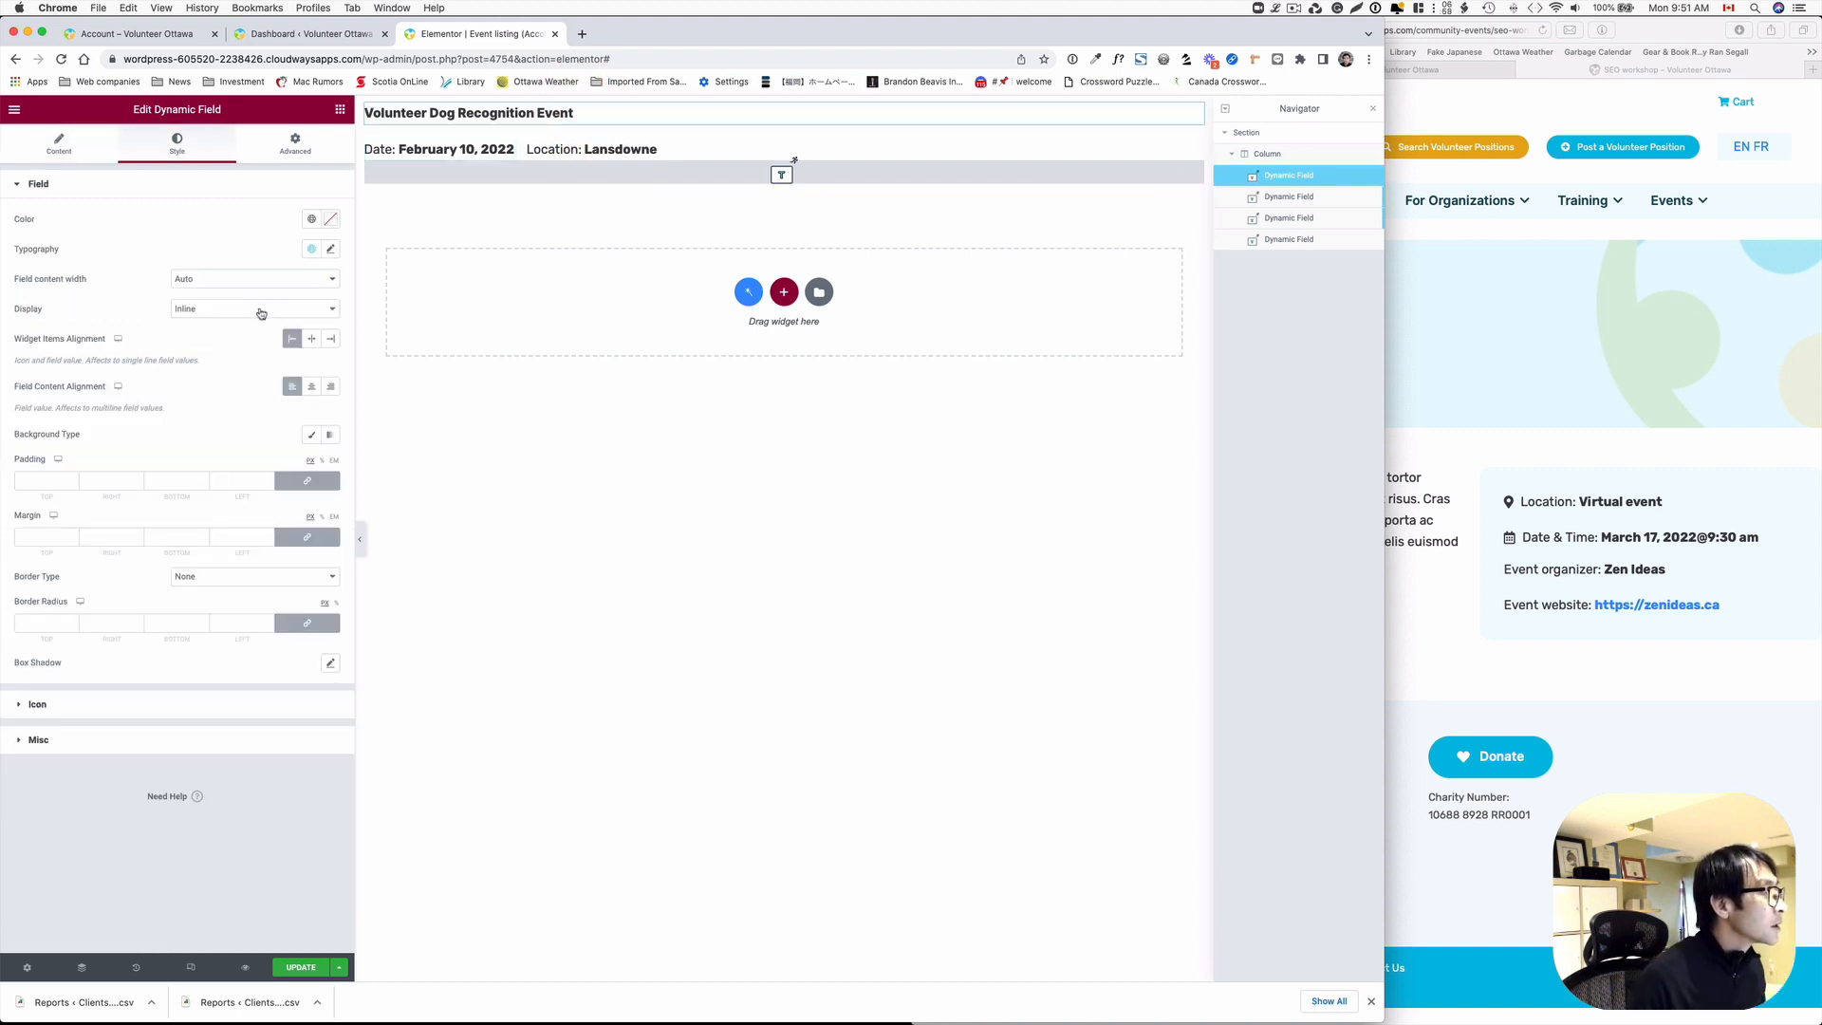
{"action": "left_click", "coordinate": [311, 249]}
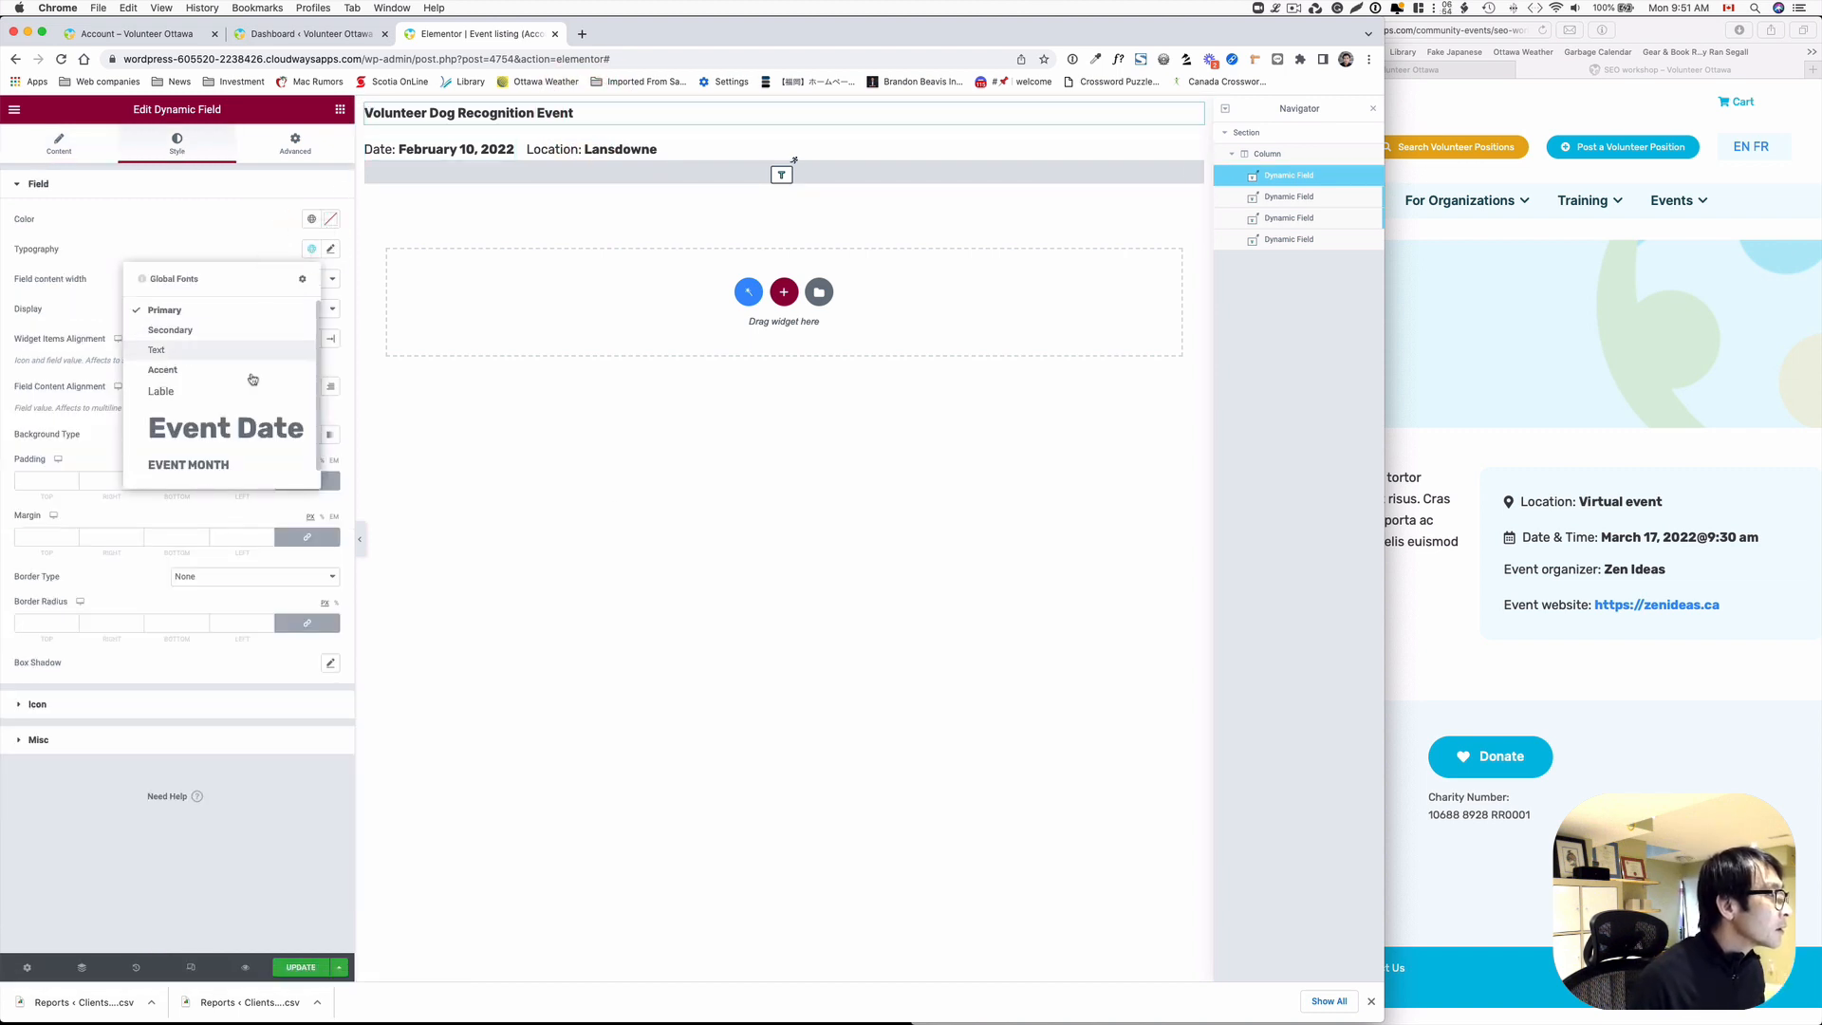
{"action": "left_click", "coordinate": [205, 372]}
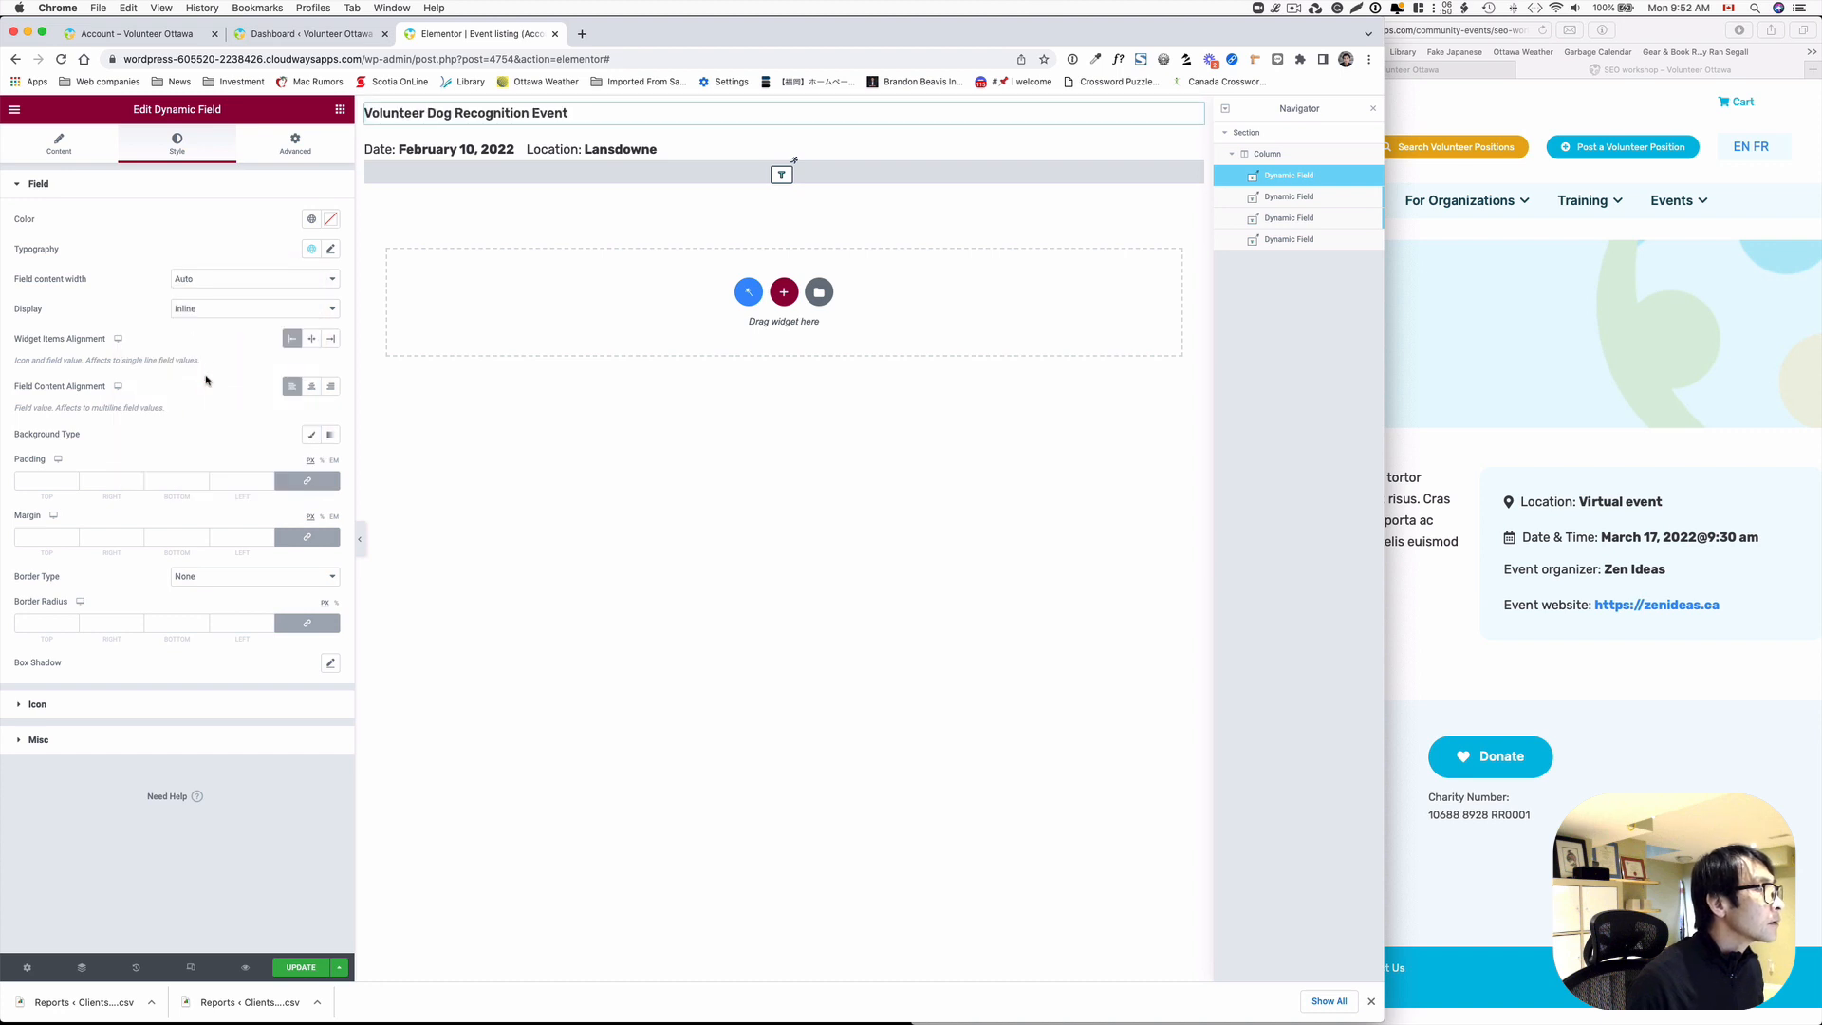
{"action": "left_click", "coordinate": [312, 249]}
{"action": "left_click", "coordinate": [275, 318]}
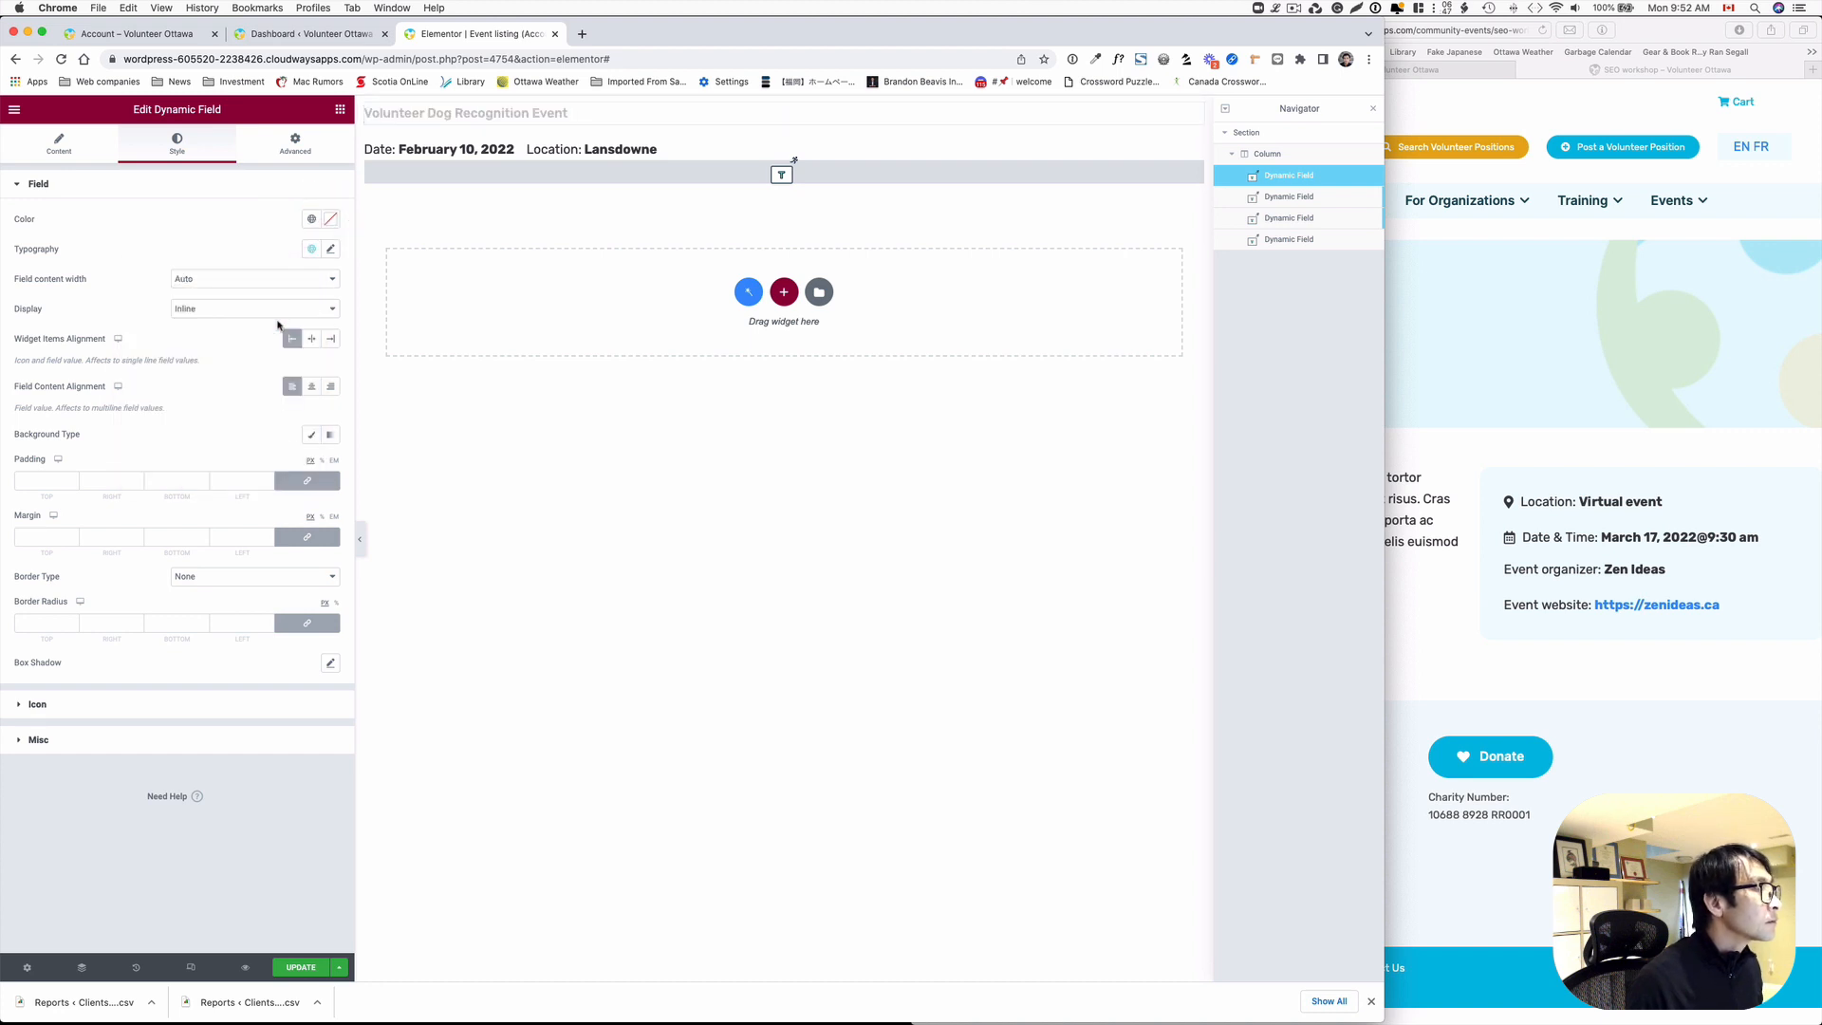
- Set the event title field's HTML tag to H4
{"action": "left_click", "coordinate": [59, 143]}
{"action": "left_click", "coordinate": [218, 445]}
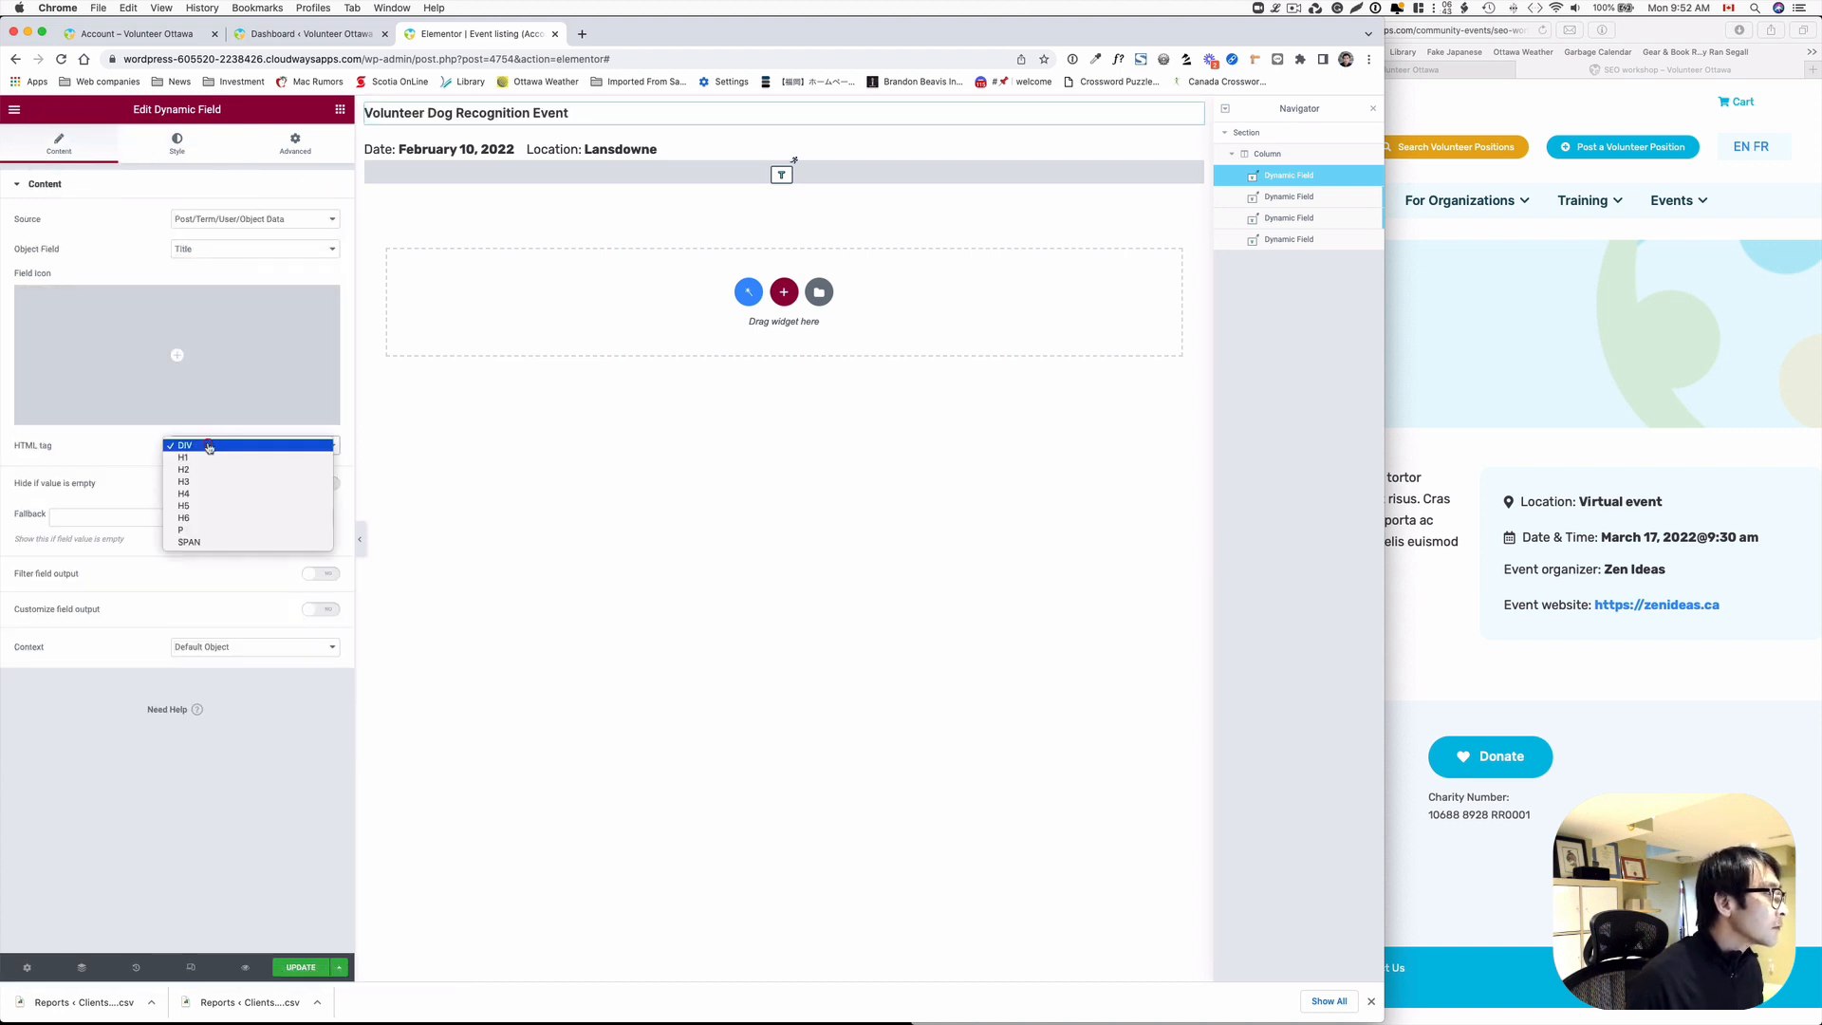
{"action": "left_click", "coordinate": [219, 495]}
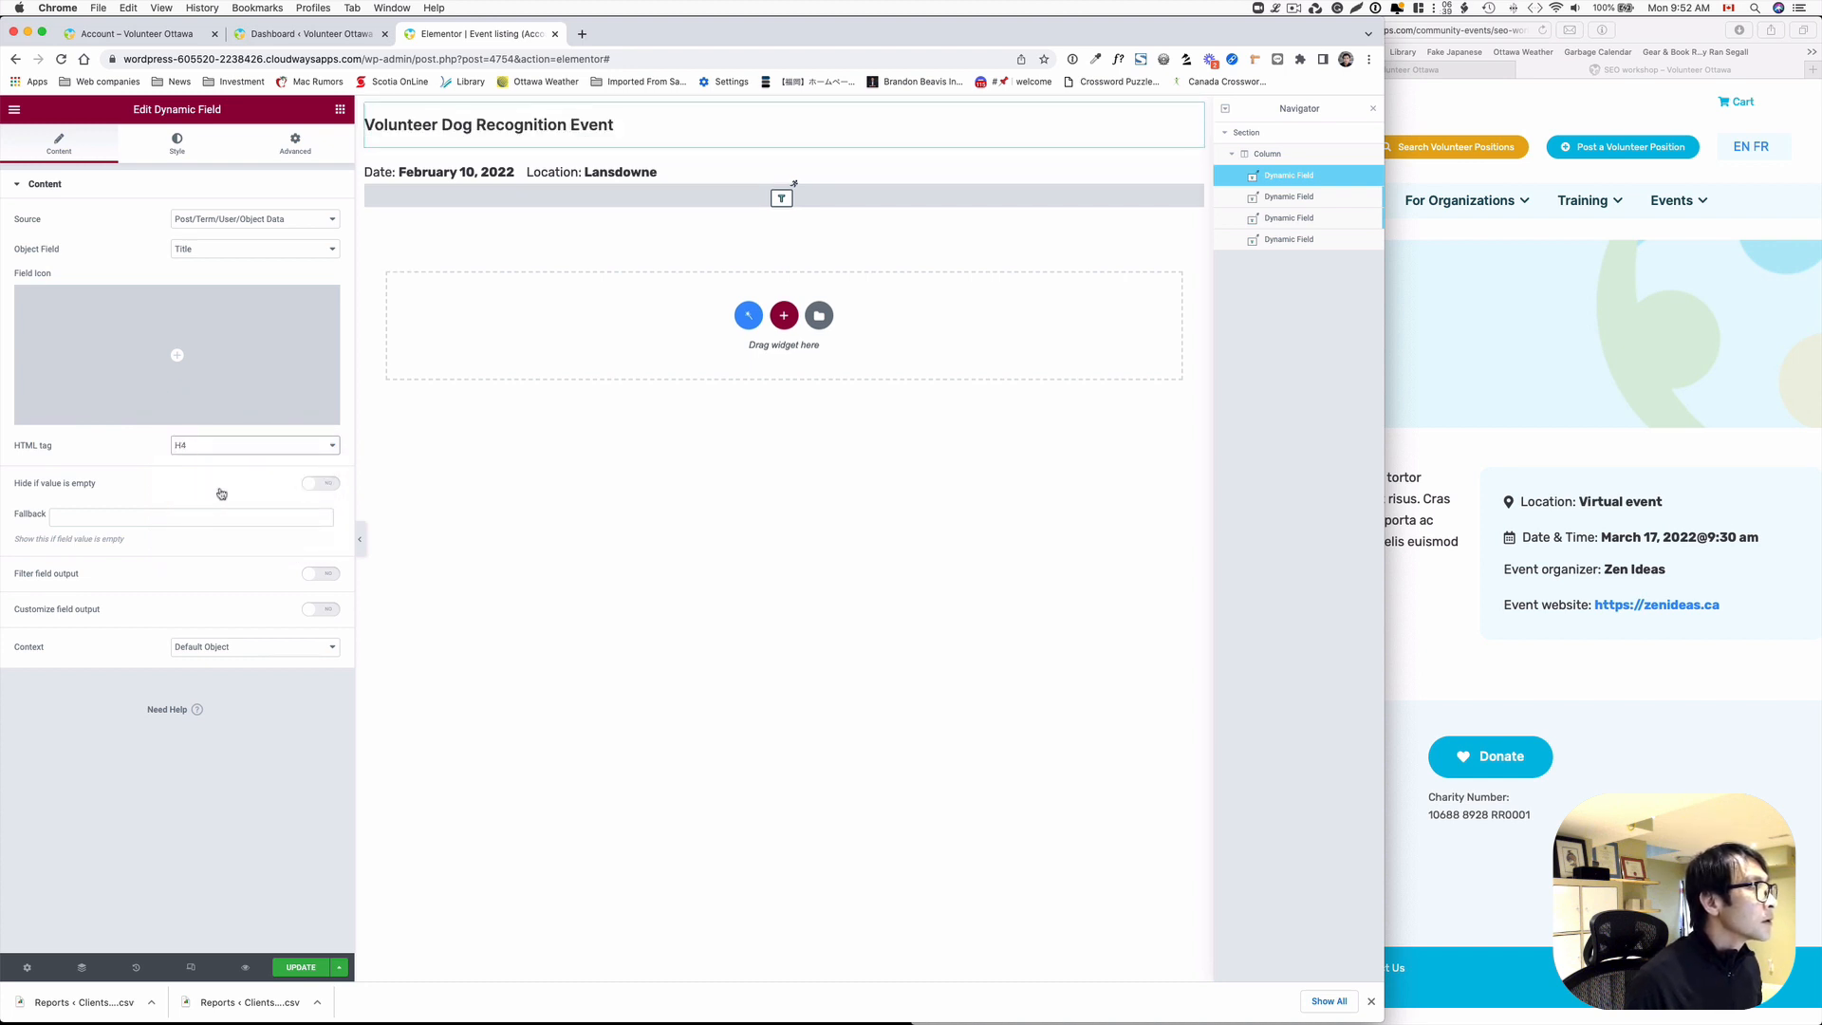
- Give the excerpt field a custom length of 10 and turn on its automatically generated excerpt
{"action": "left_click", "coordinate": [849, 197]}
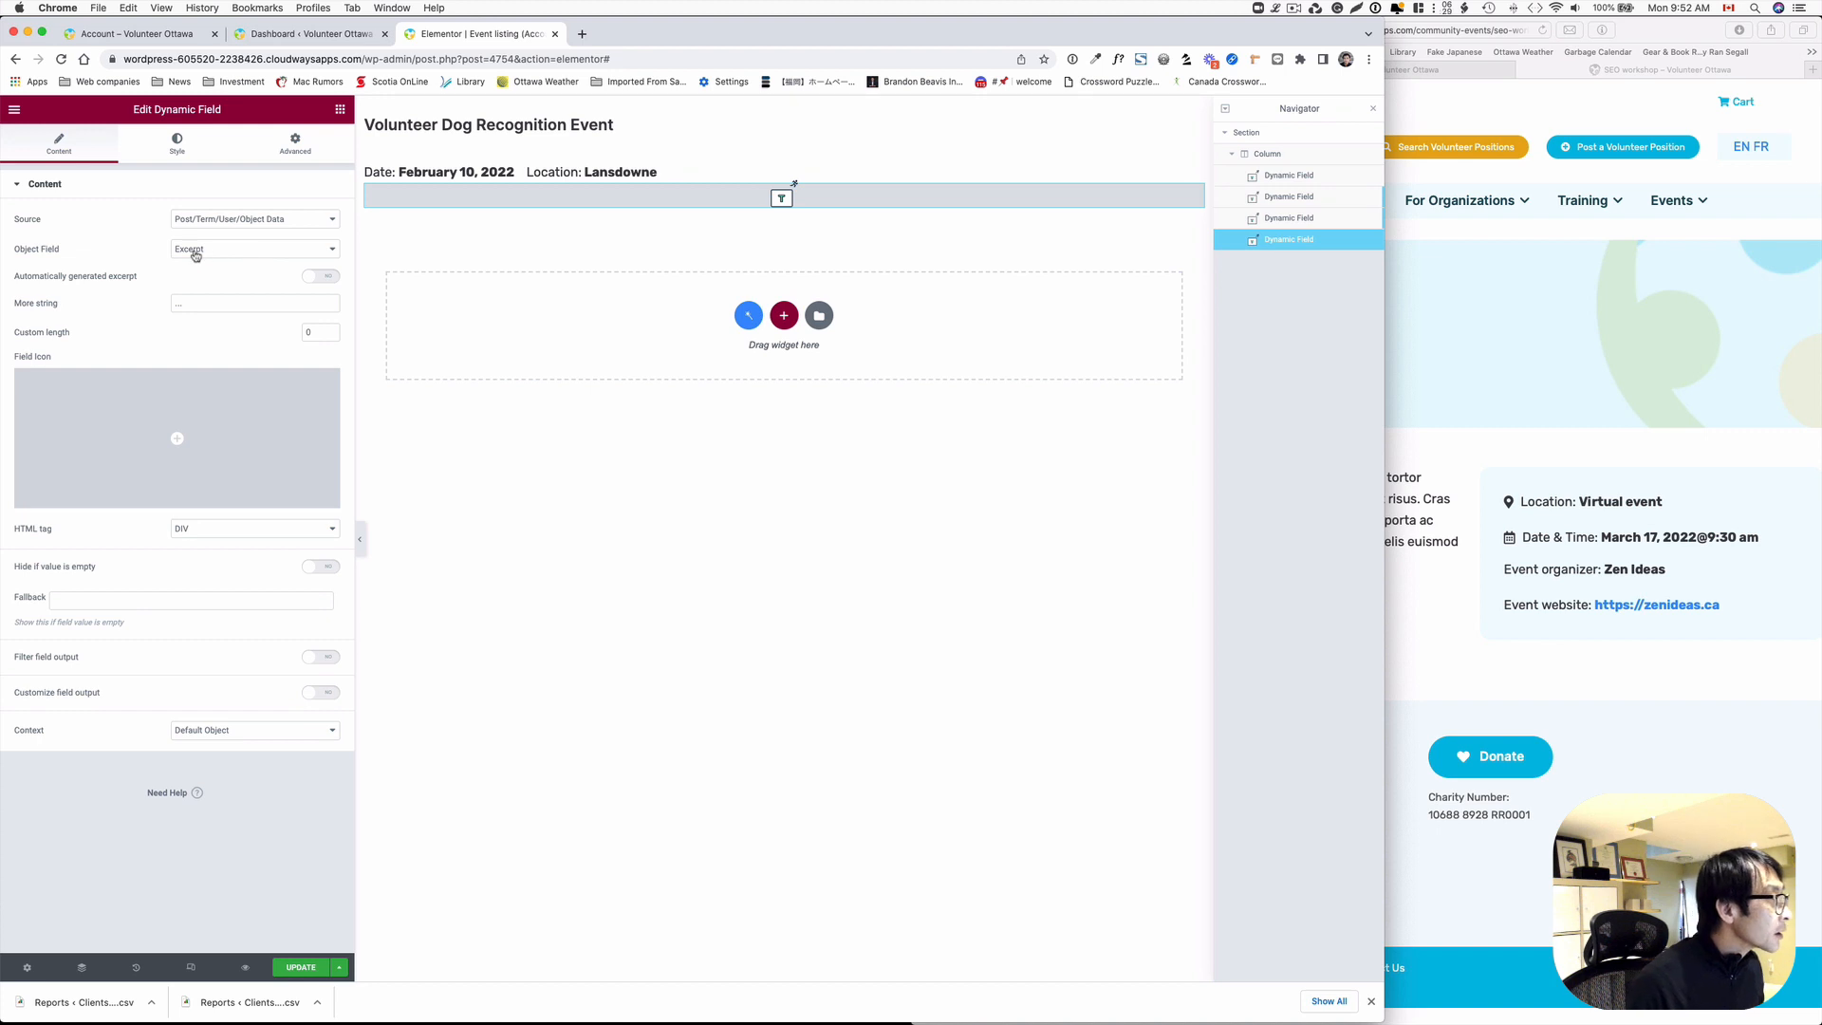
{"action": "double_click", "coordinate": [316, 330]}
{"action": "type", "text": "10"}
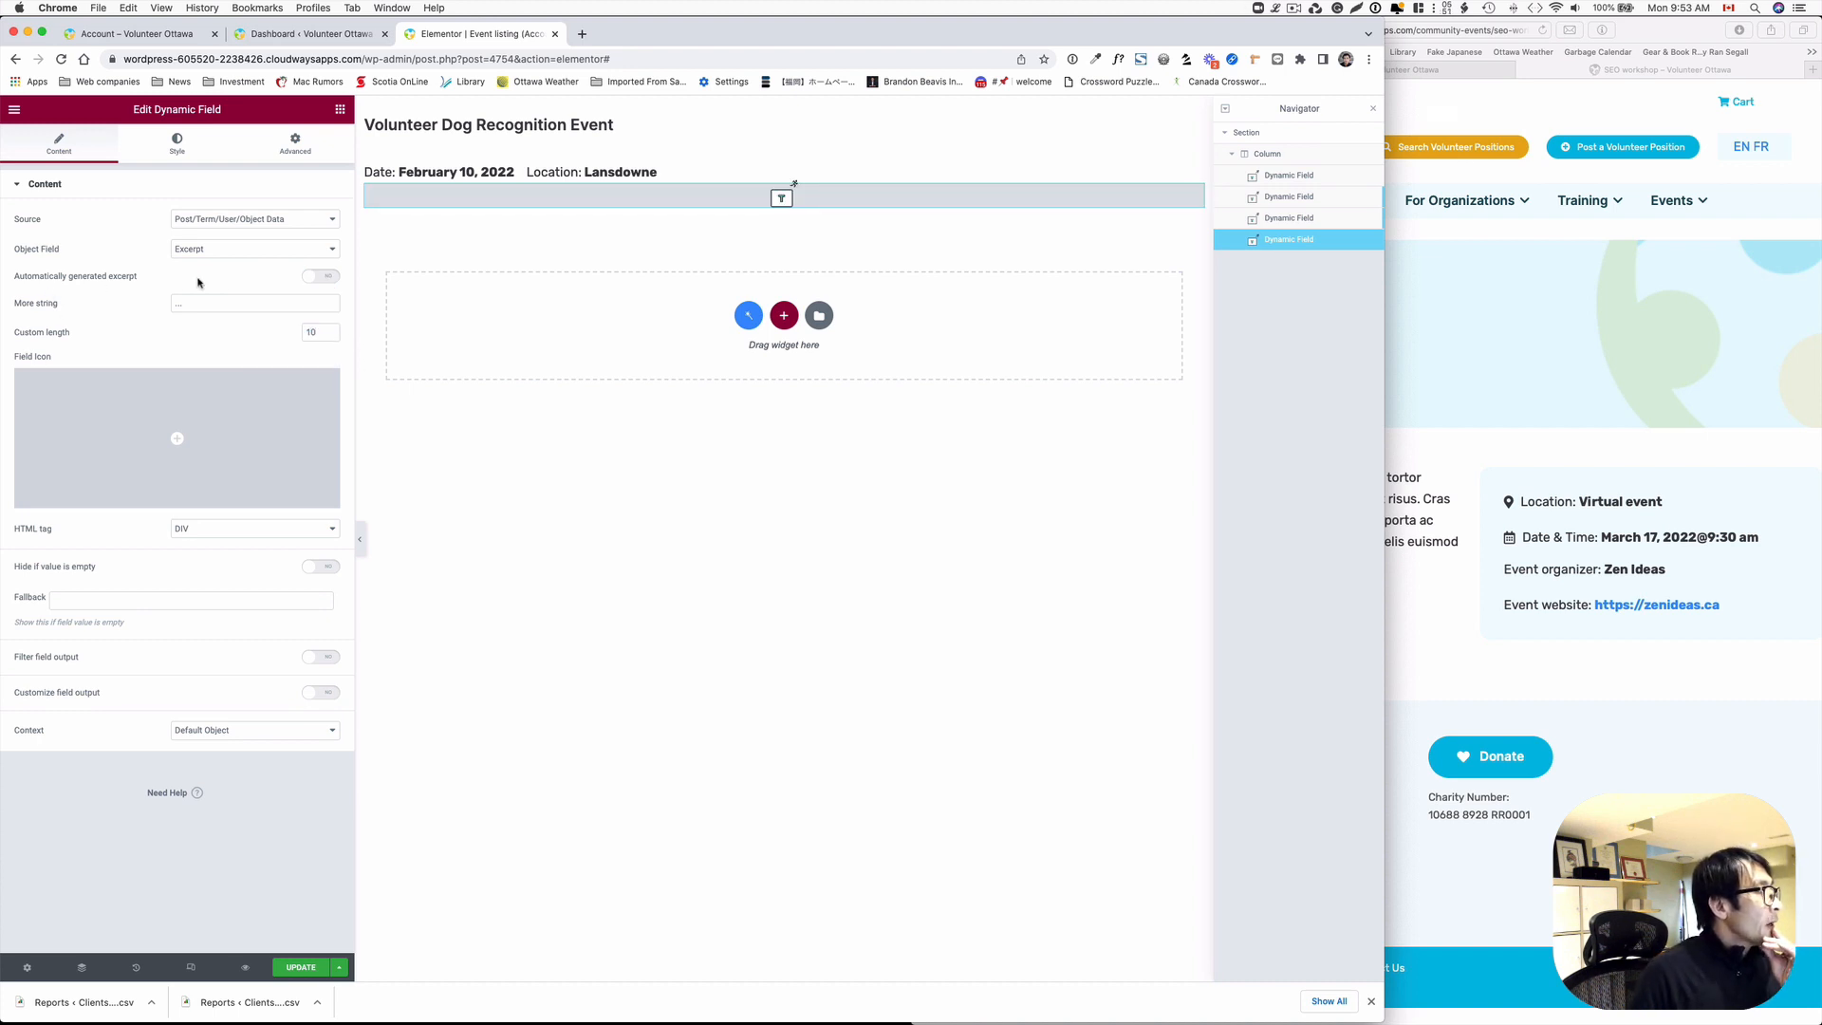
{"action": "left_click", "coordinate": [331, 277]}
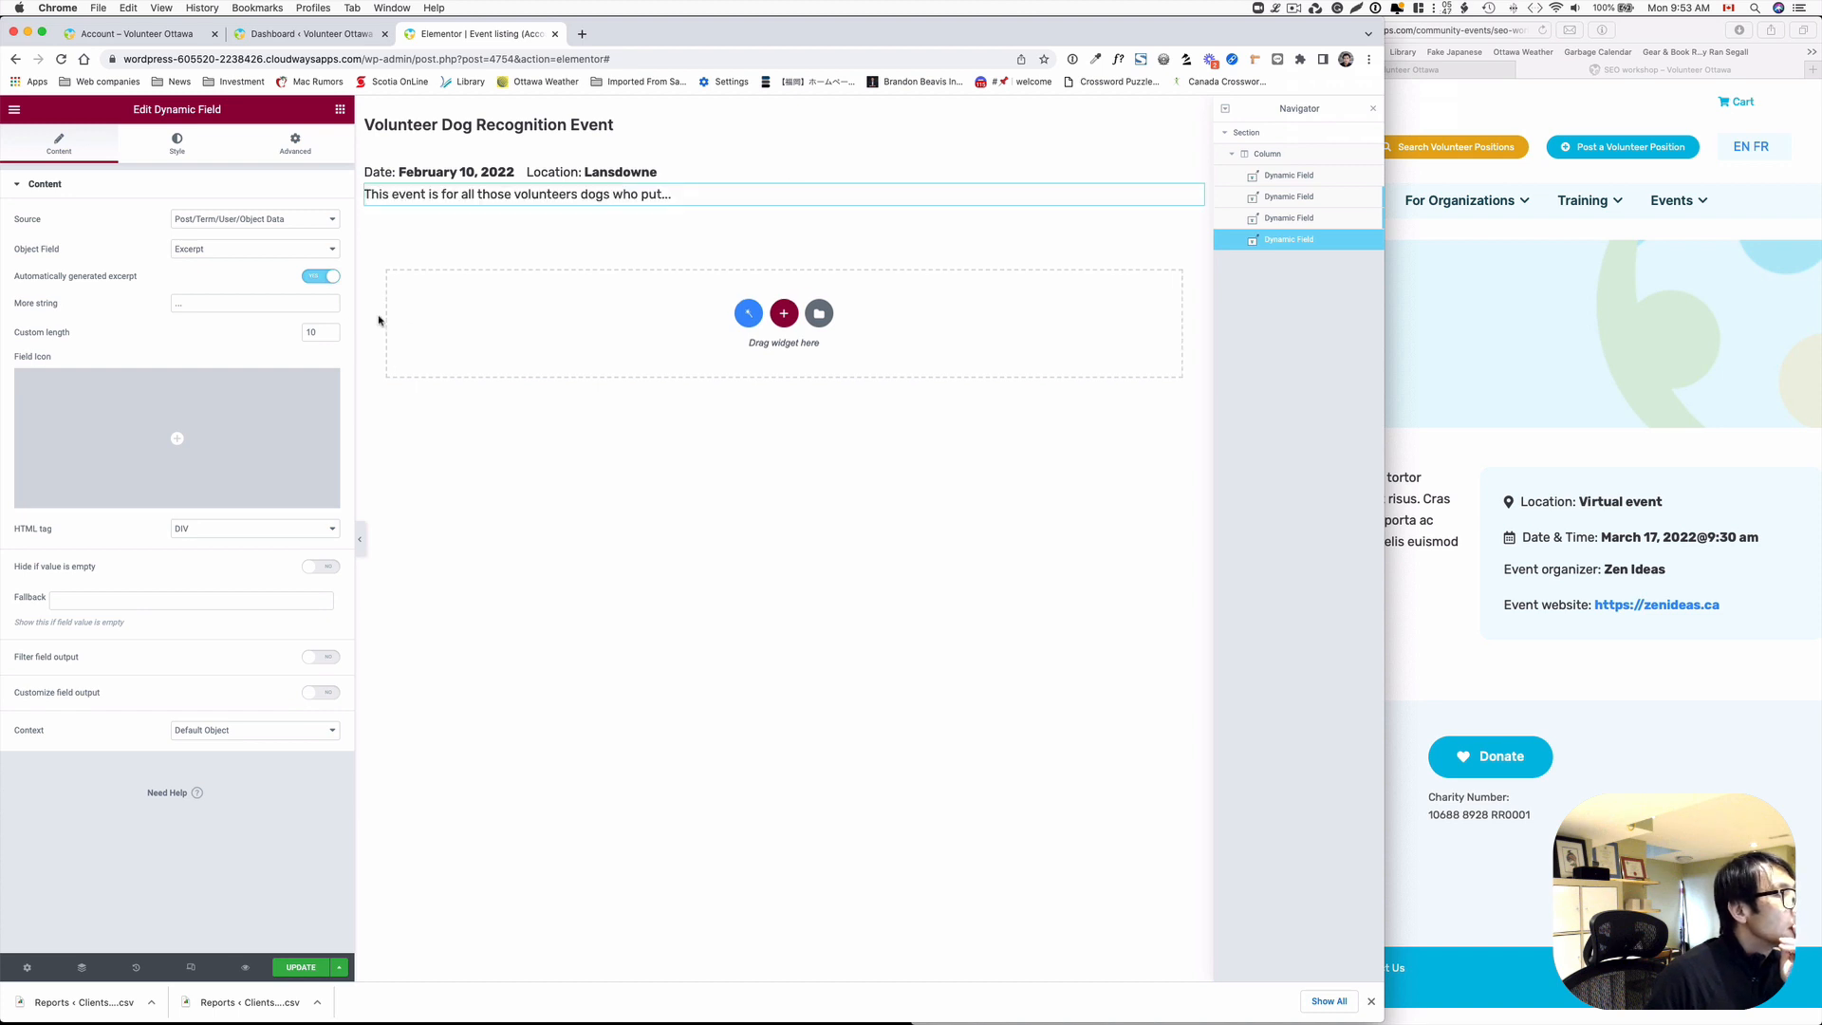
- Set the excerpt's custom length to 30 and update the listing template
{"action": "double_click", "coordinate": [312, 333]}
{"action": "type", "text": "30"}
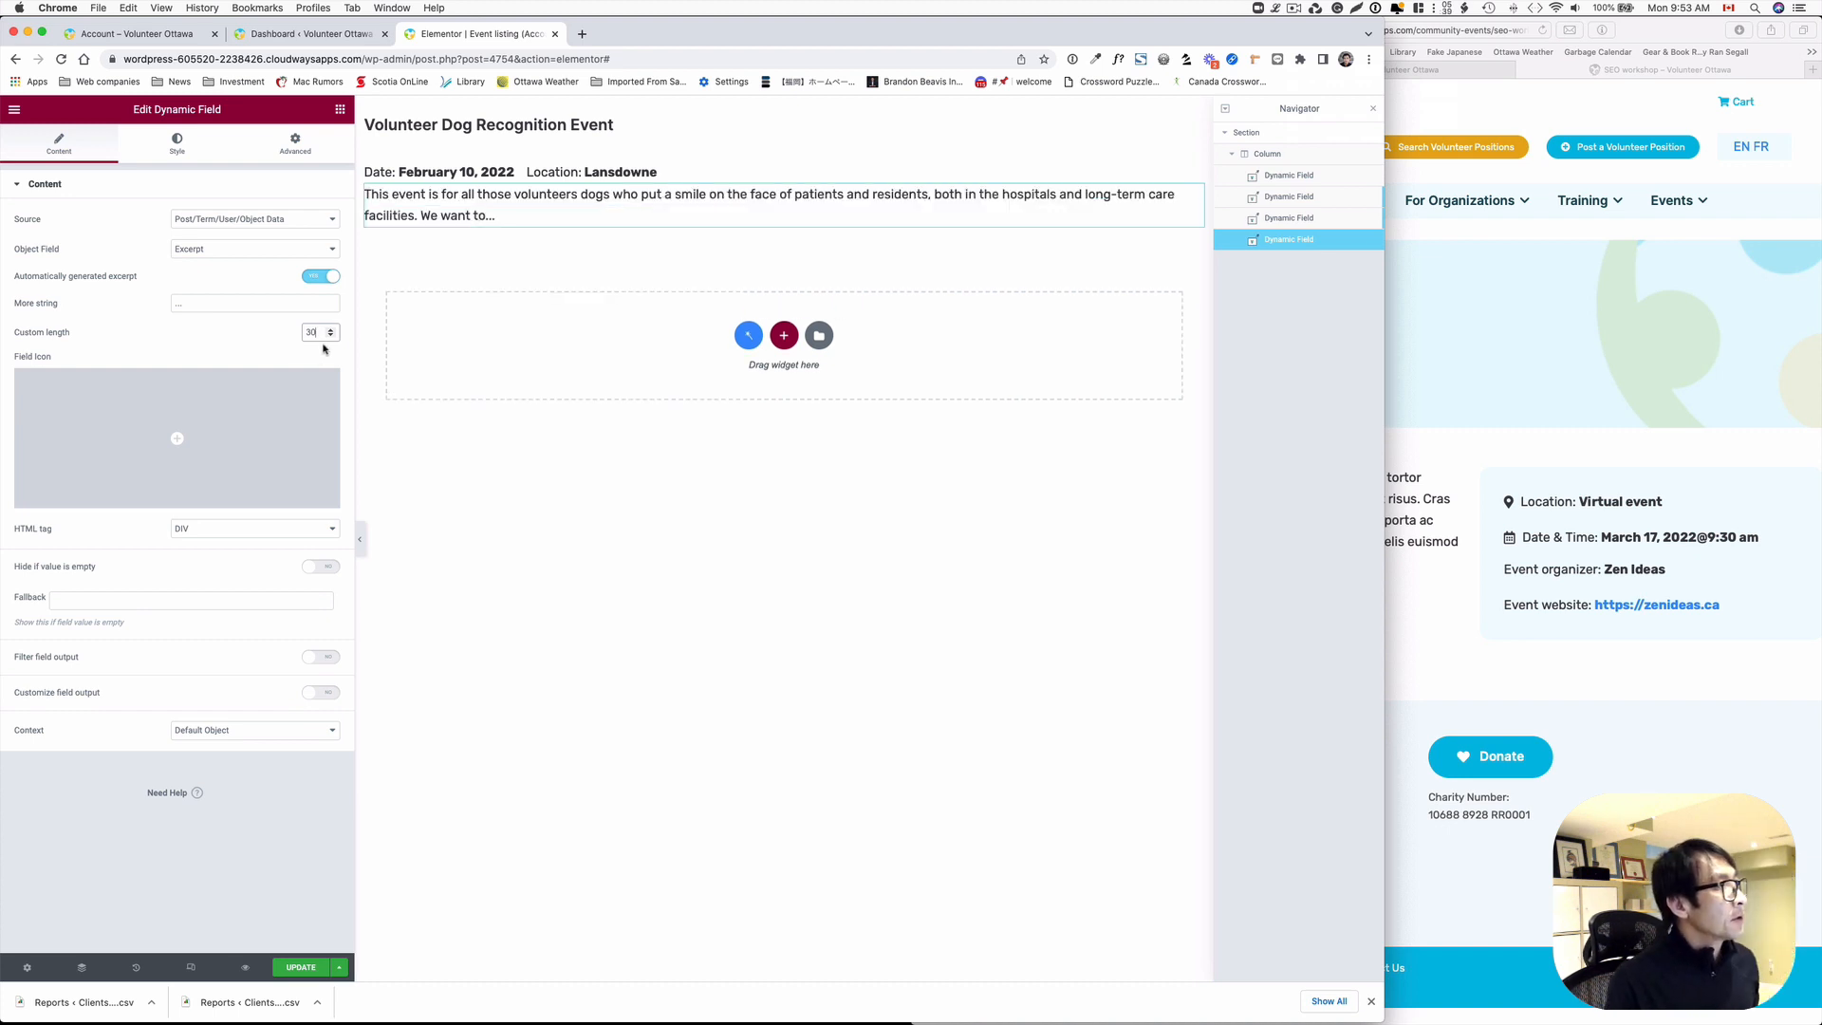
{"action": "left_click", "coordinate": [282, 976]}
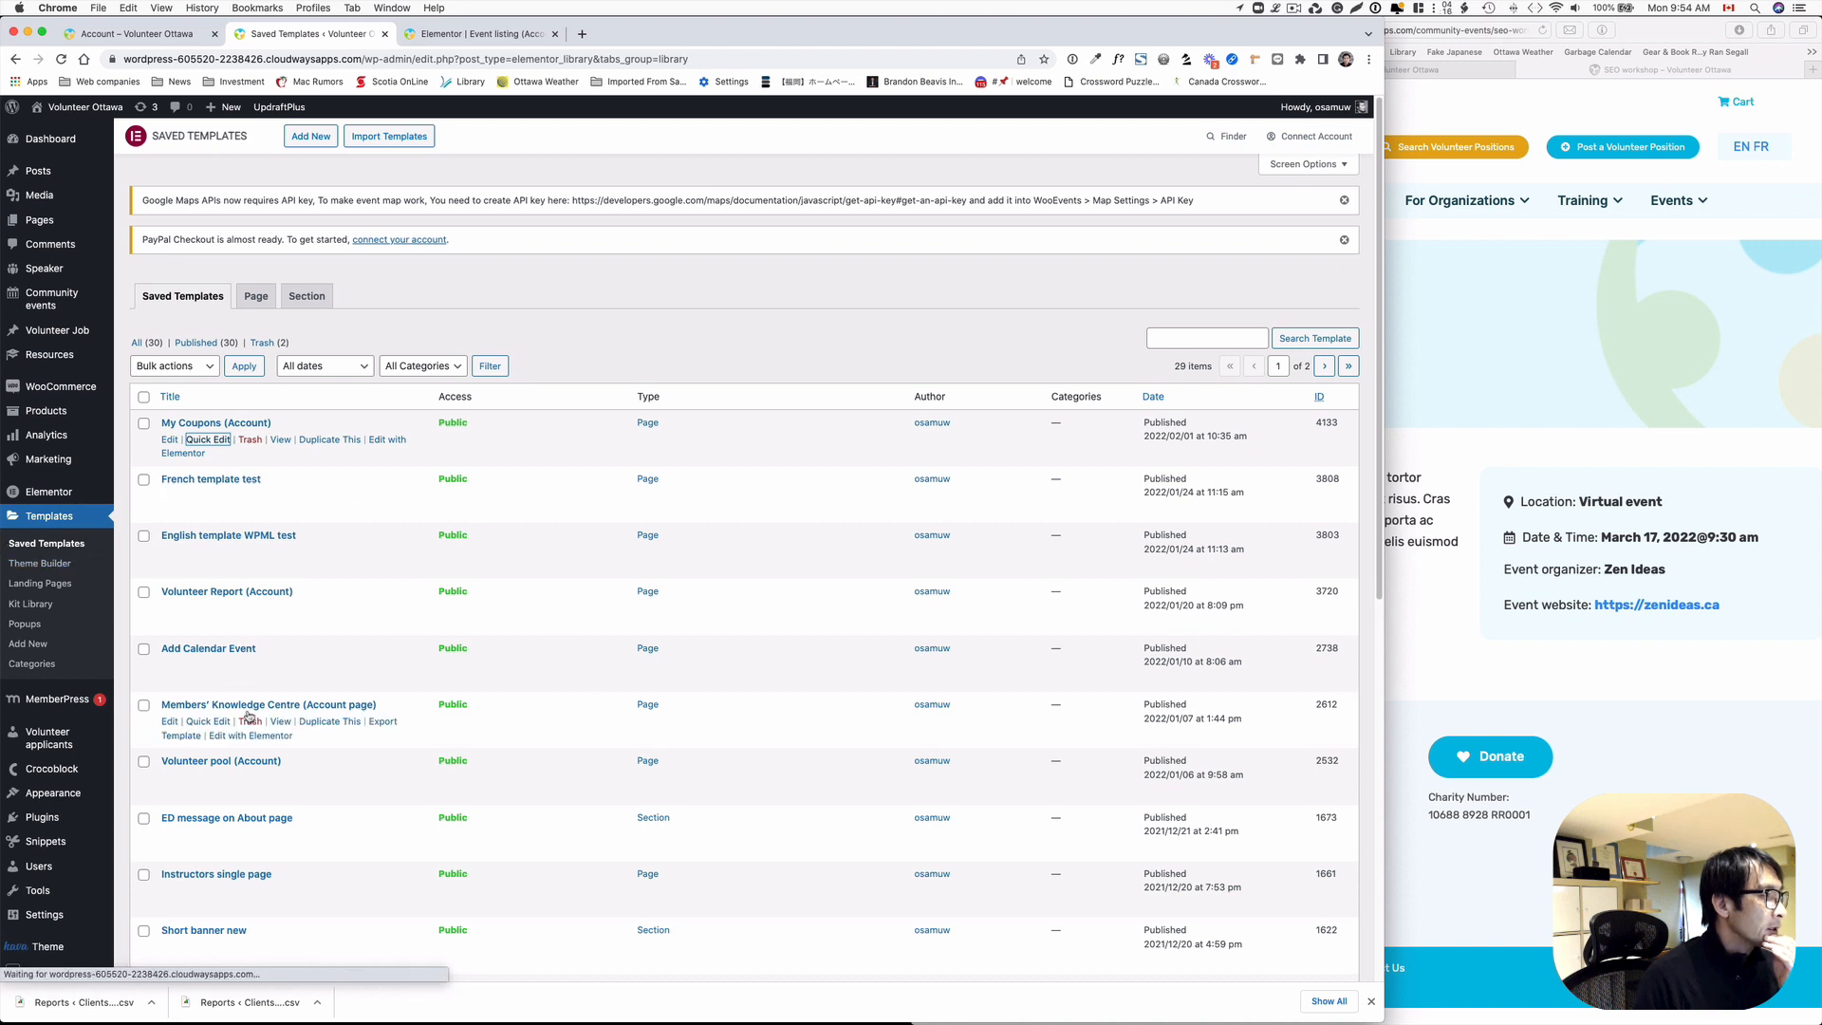
- Check the My Coupons section on the site's account page and return to the saved templates list
{"action": "left_click", "coordinate": [262, 287]}
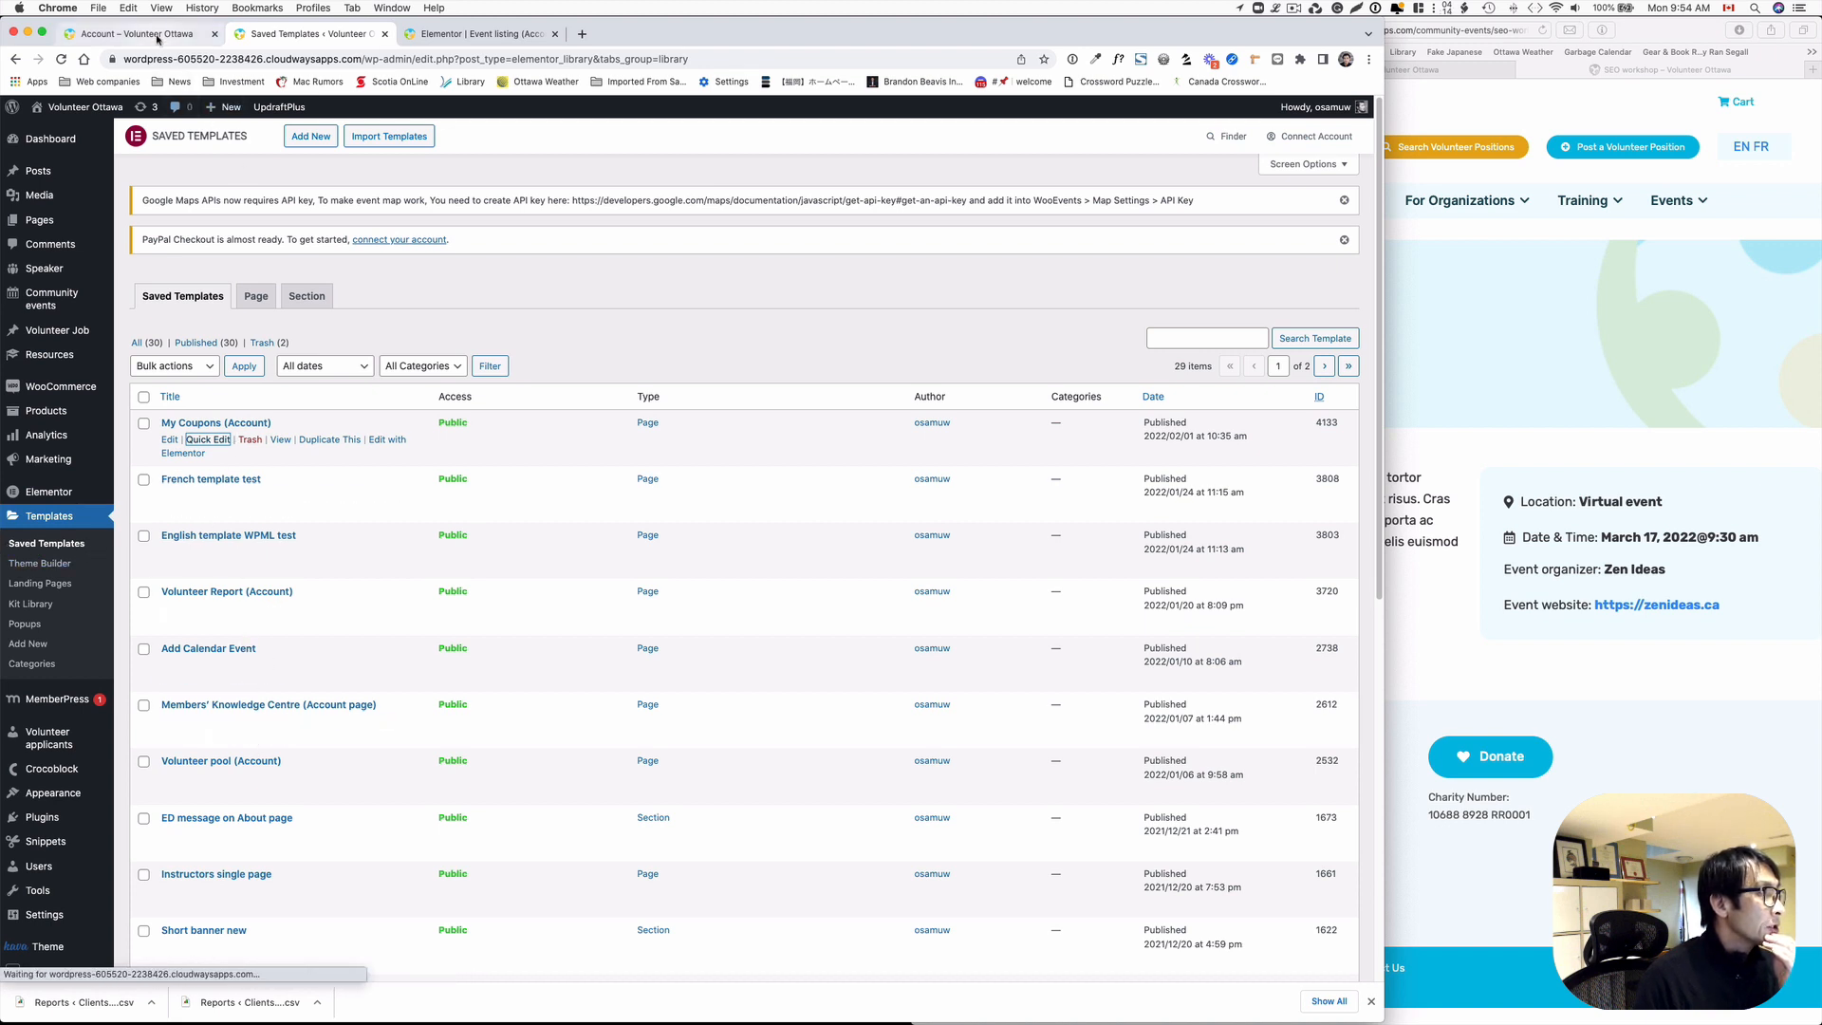
{"action": "left_click", "coordinate": [147, 34]}
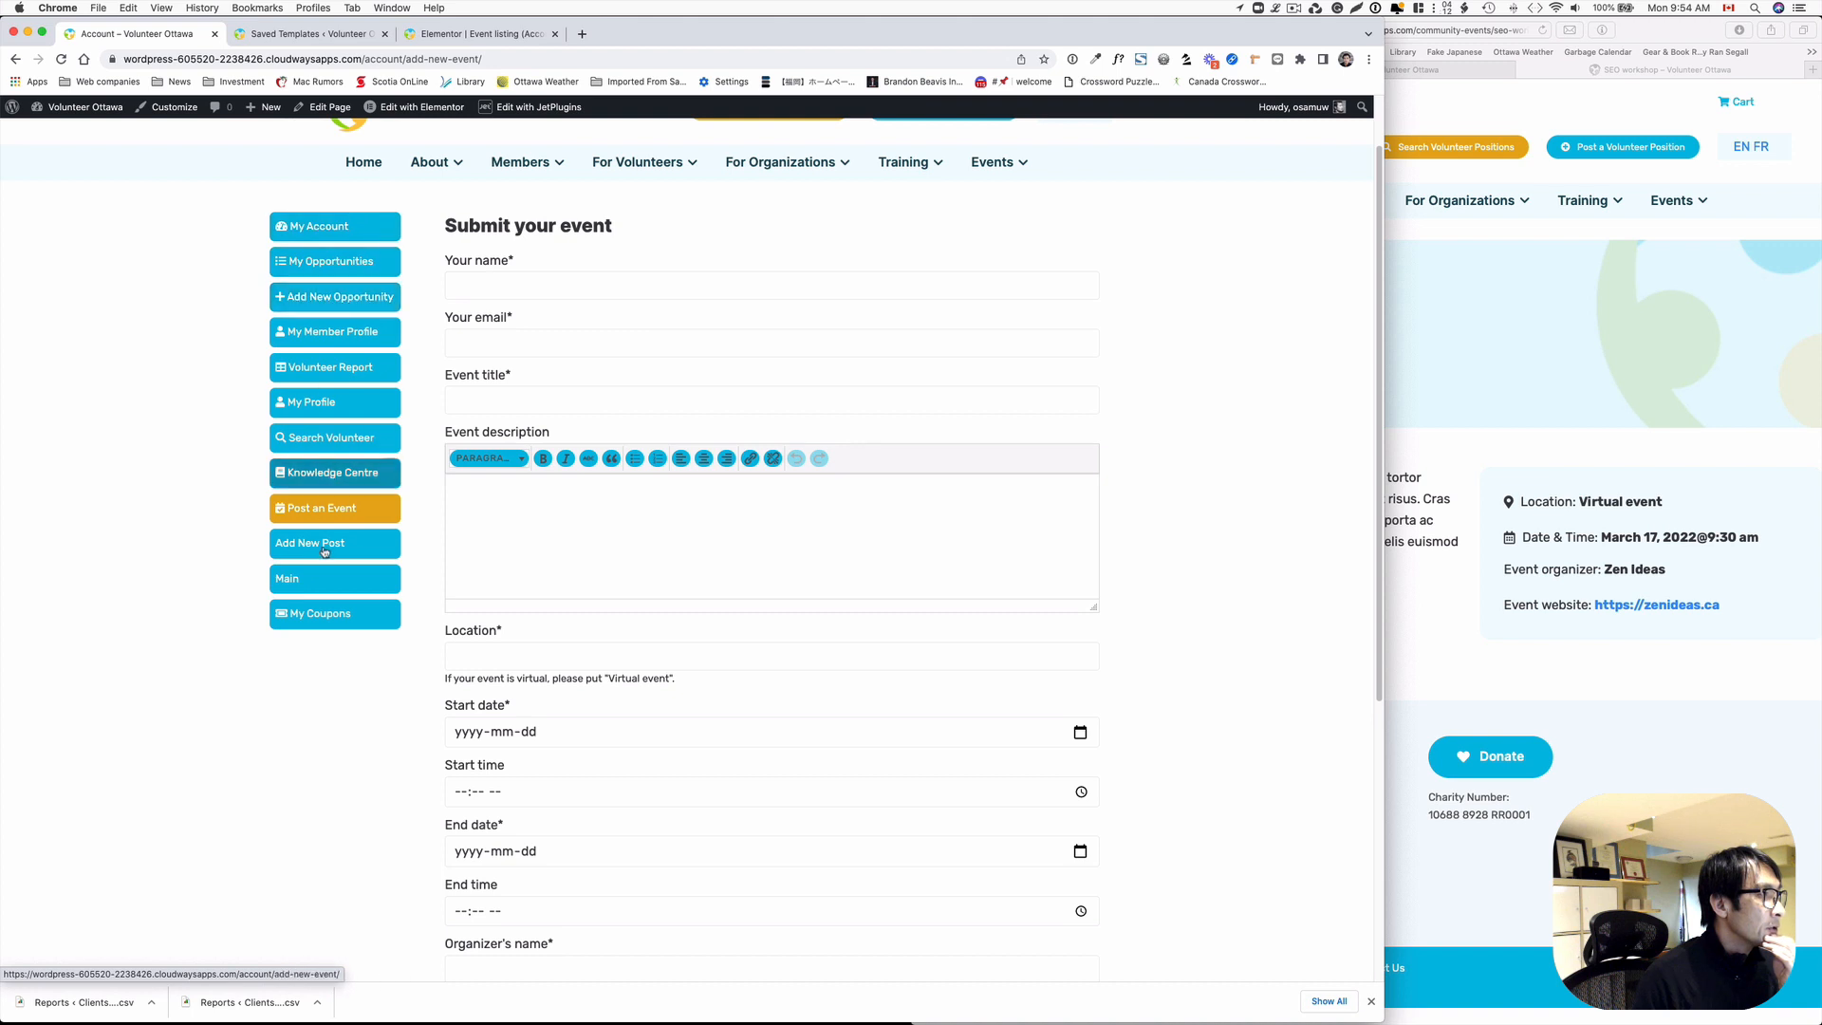
{"action": "left_click", "coordinate": [322, 615]}
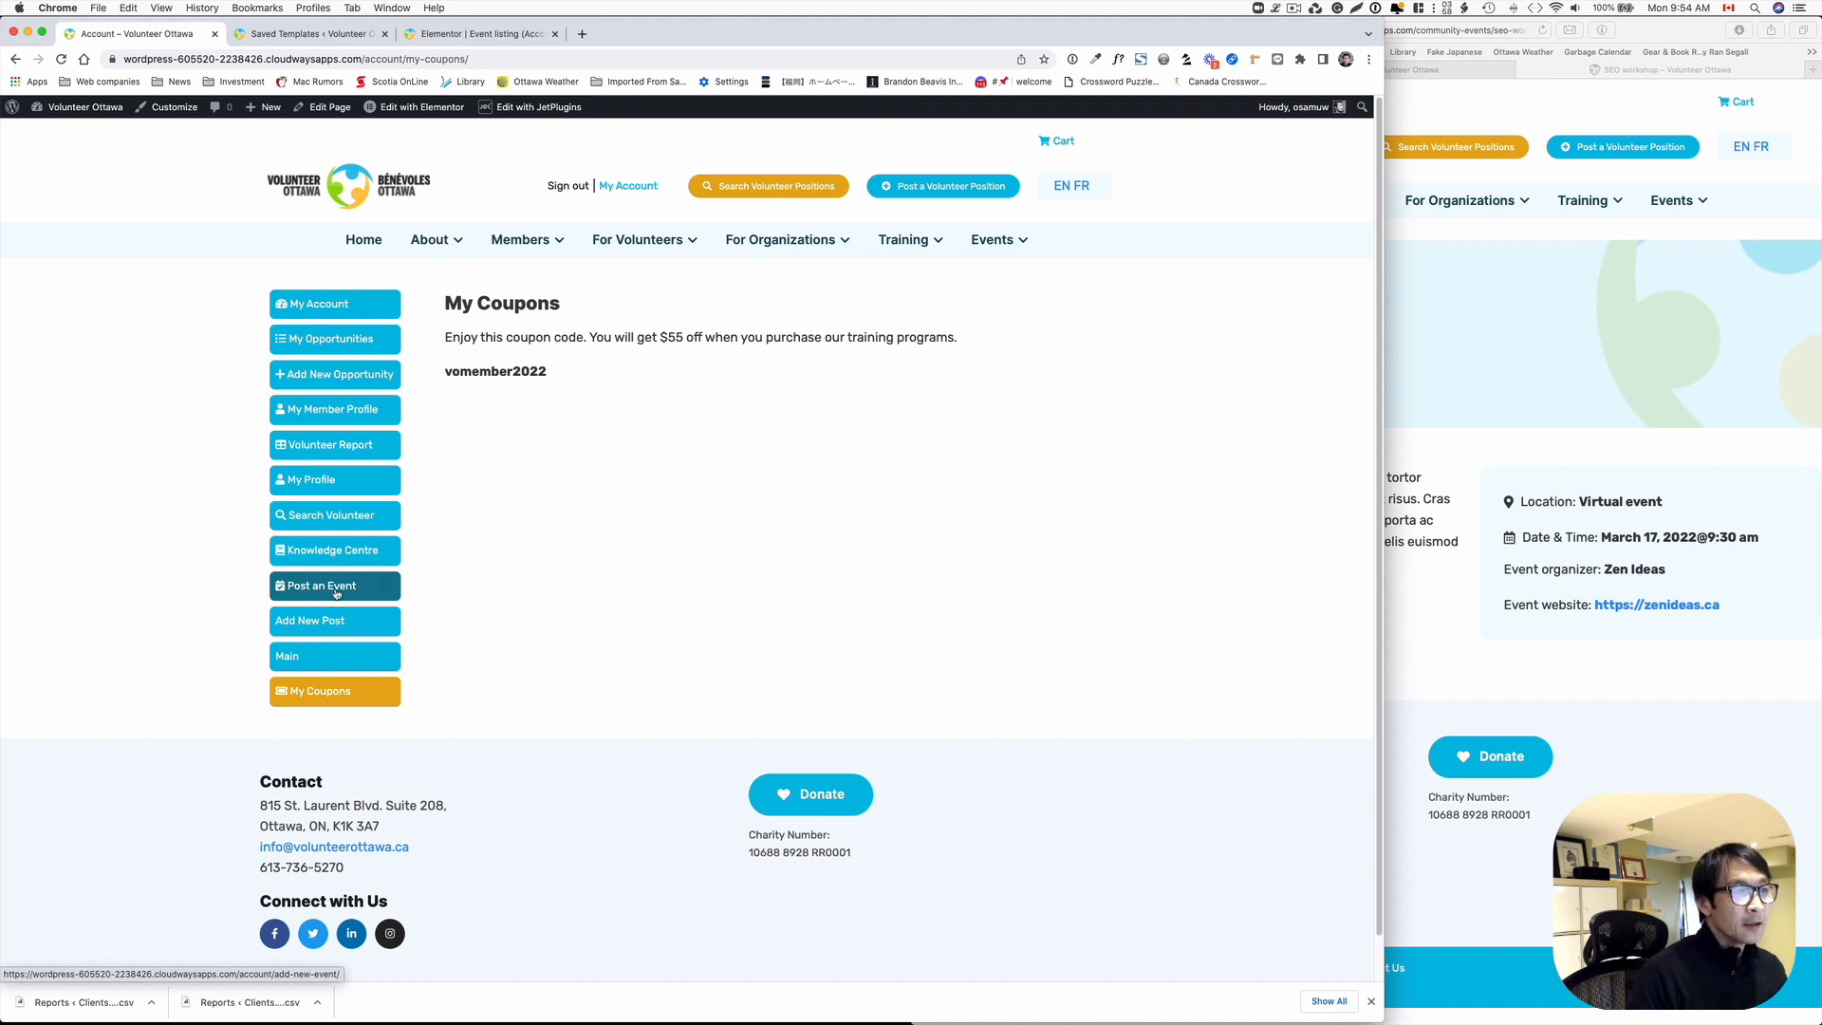
{"action": "left_click", "coordinate": [299, 35]}
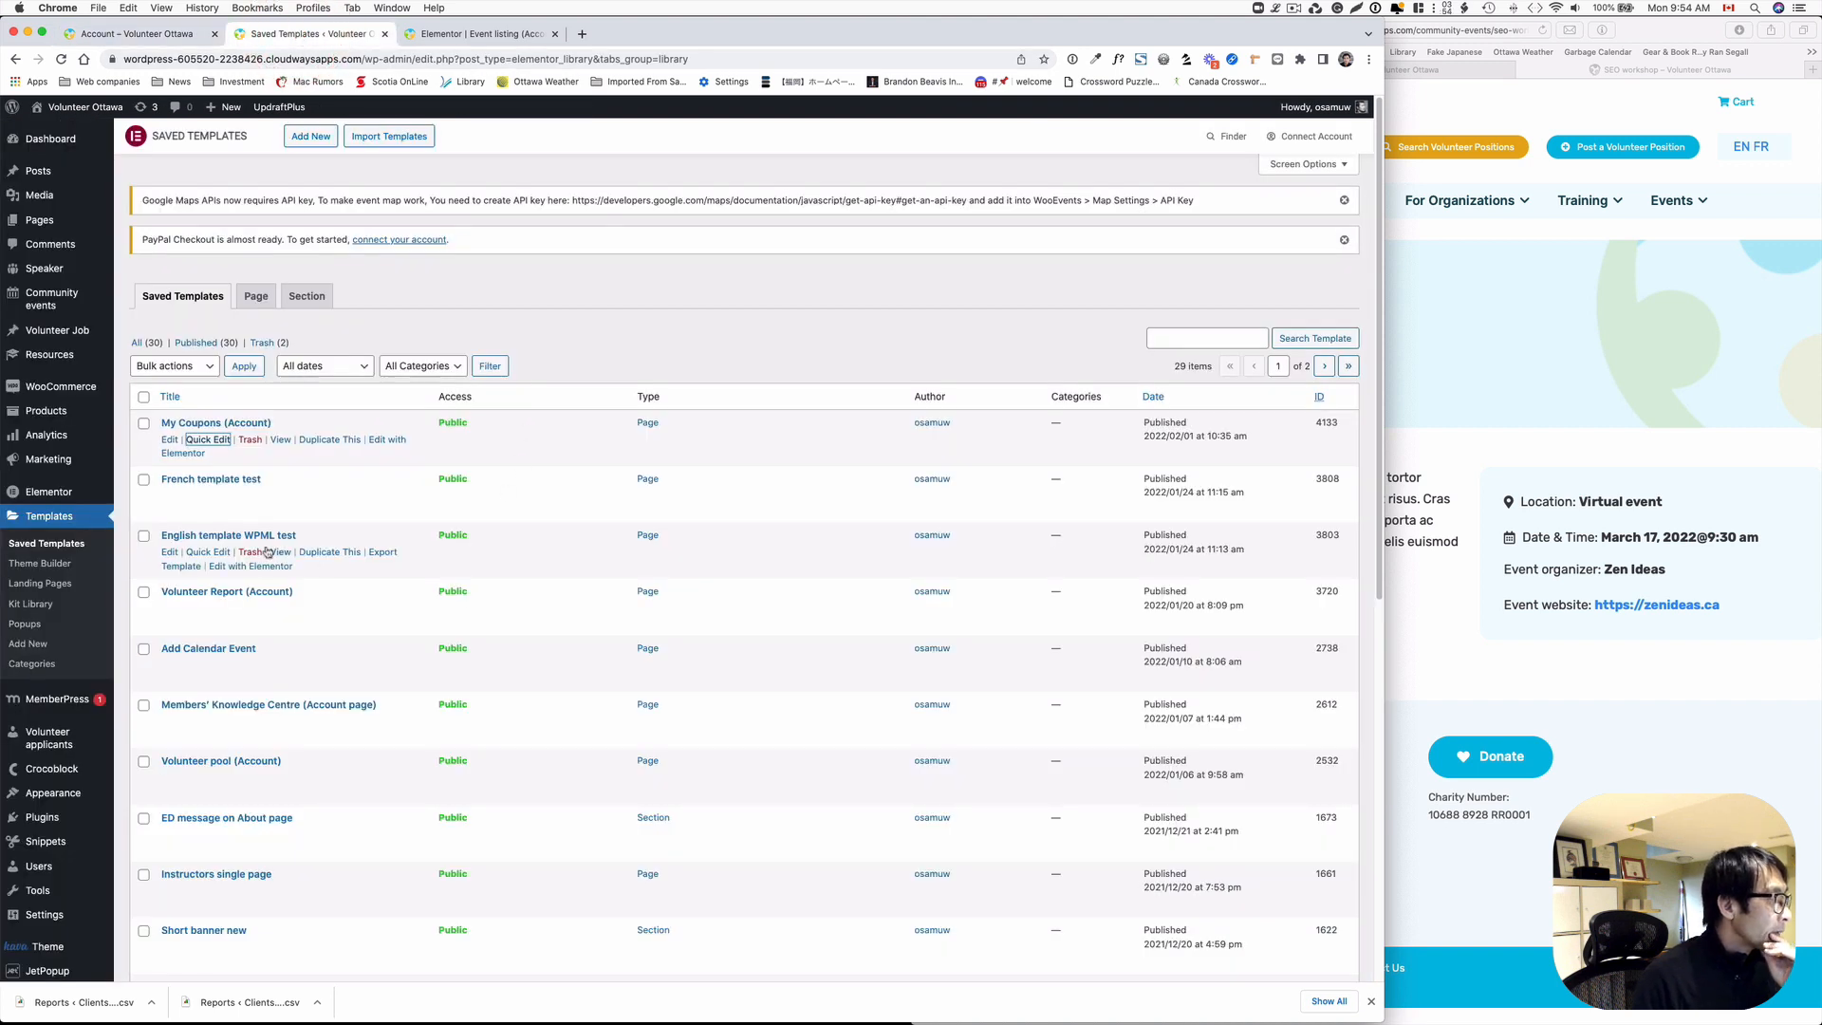
- Duplicate the My Coupons (Account) template and rename the draft copy as My Events (Account)
{"action": "left_click", "coordinate": [325, 439]}
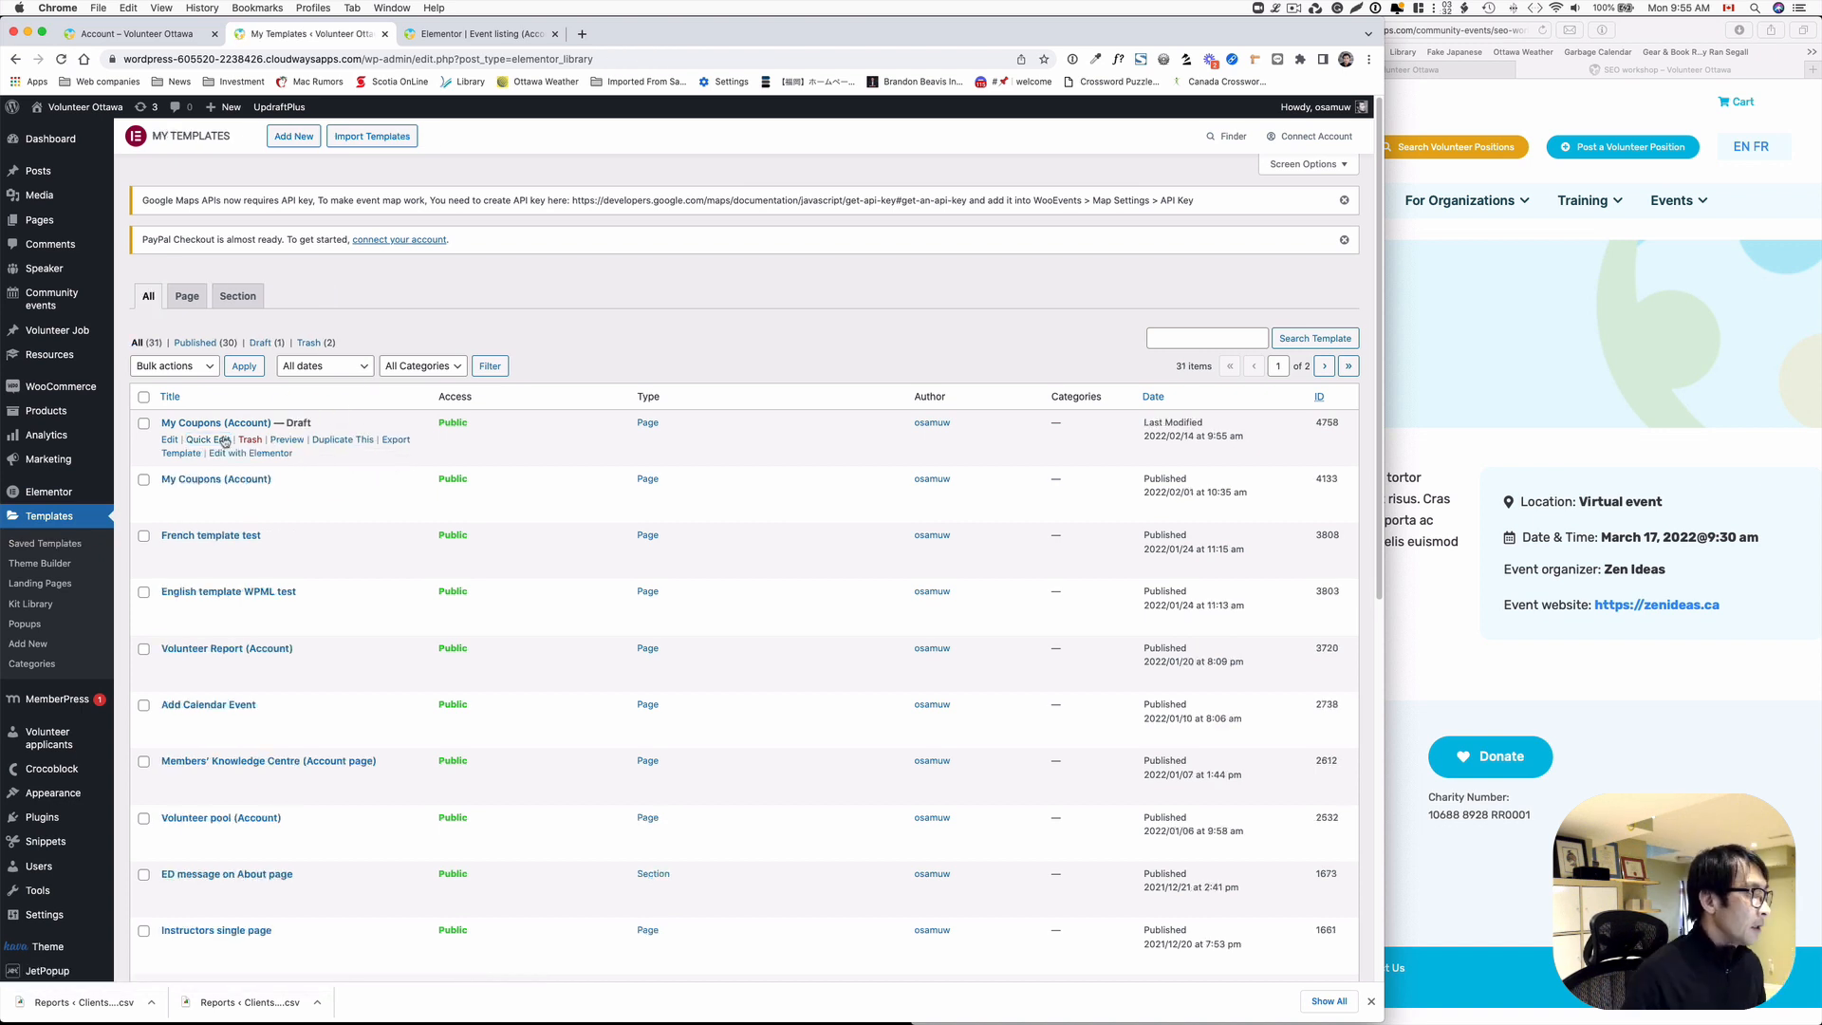
{"action": "left_click", "coordinate": [208, 440]}
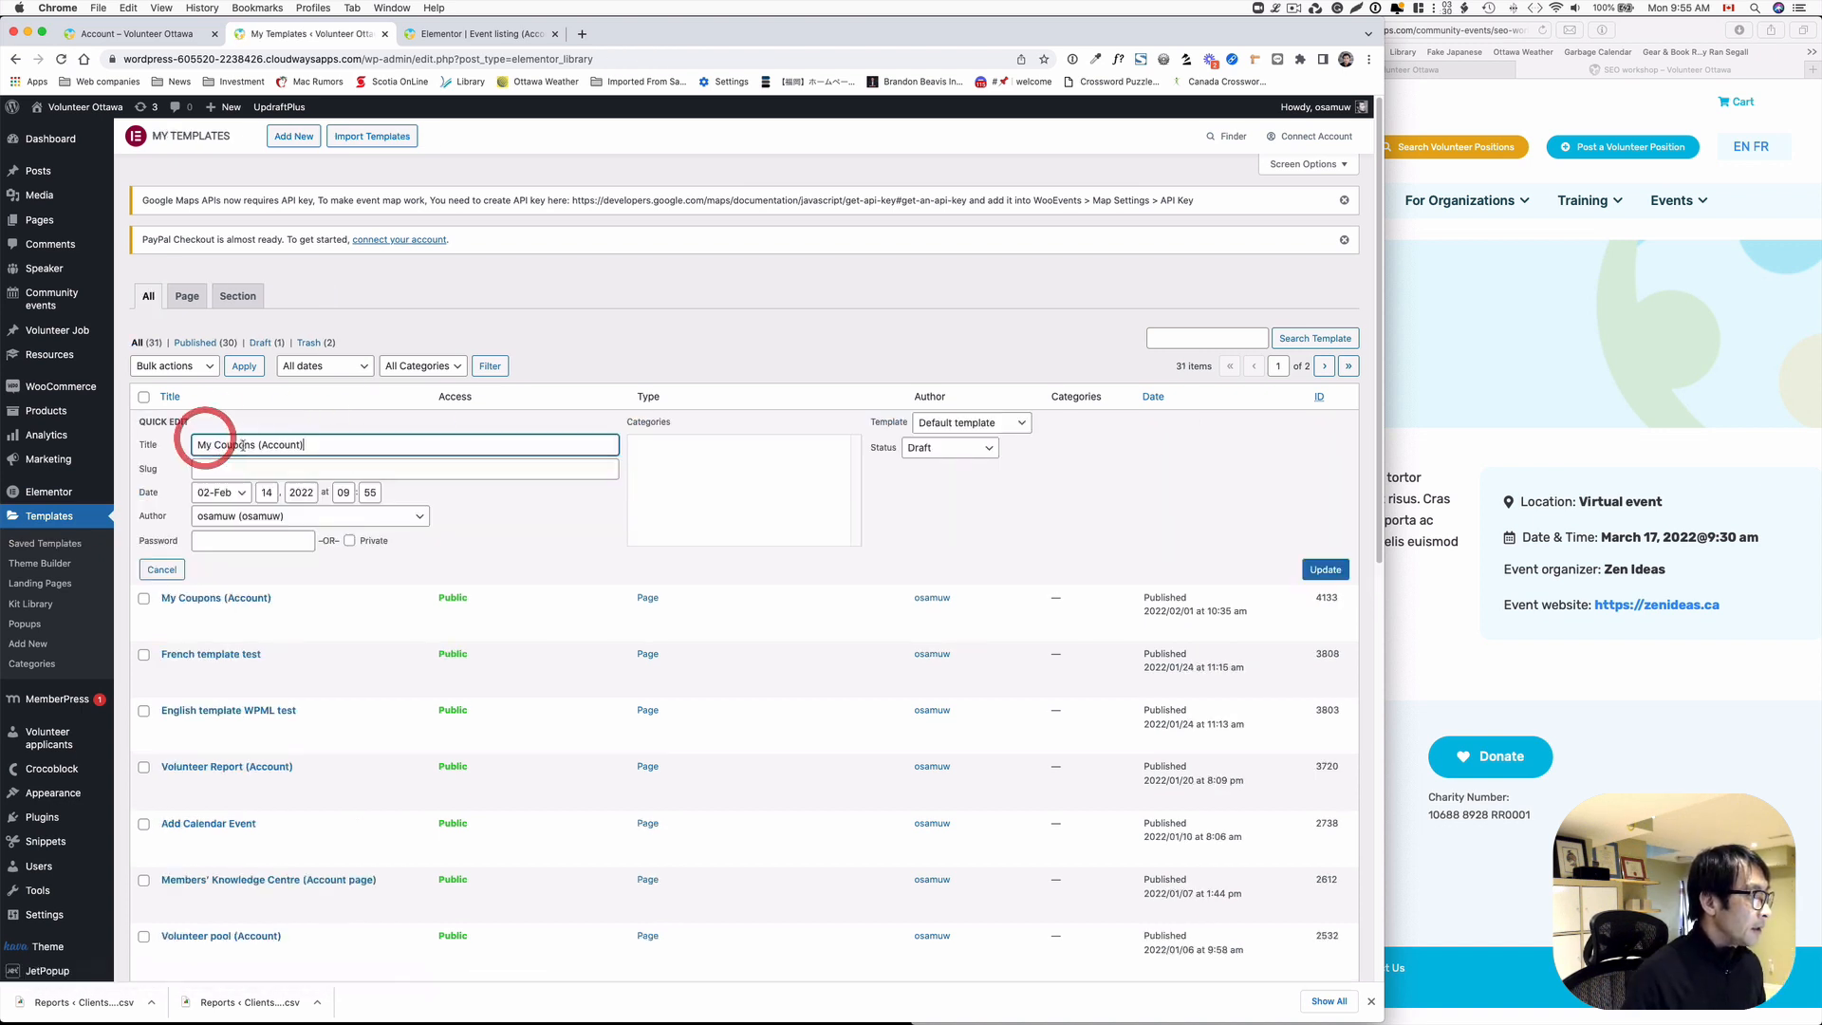
{"action": "double_click", "coordinate": [245, 446]}
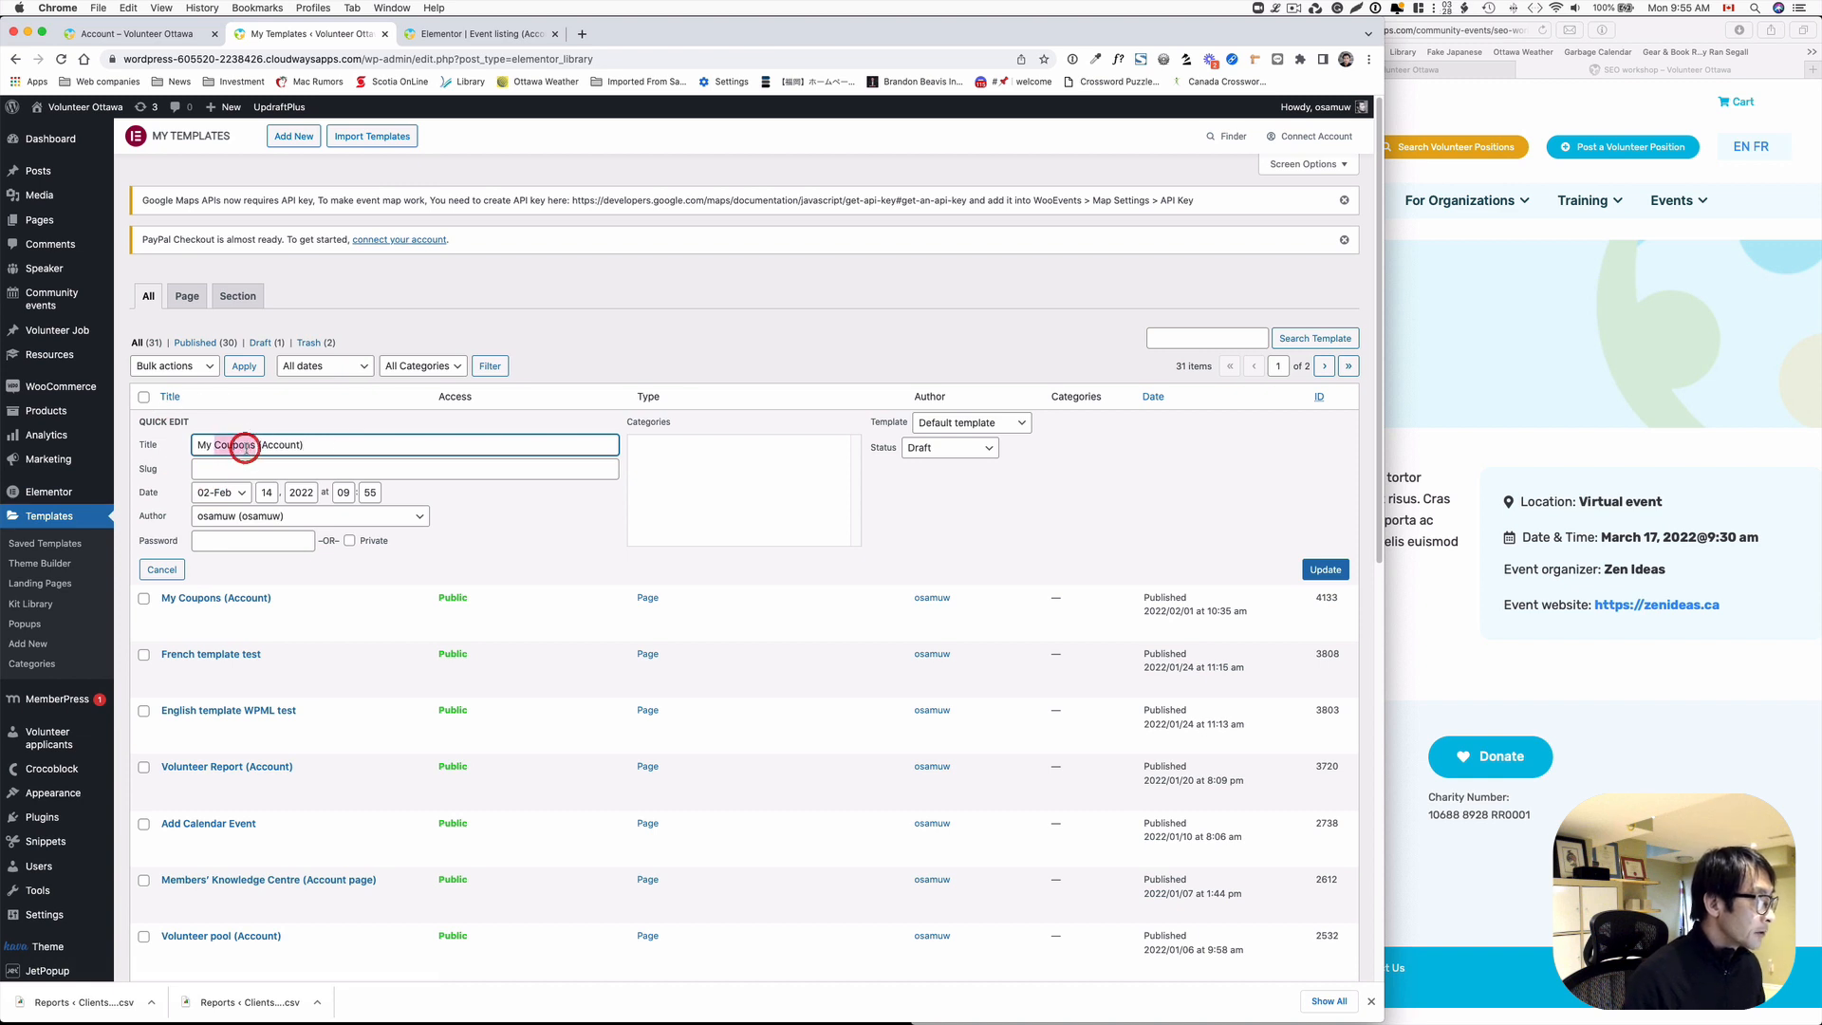
{"action": "type", "text": "Events"}
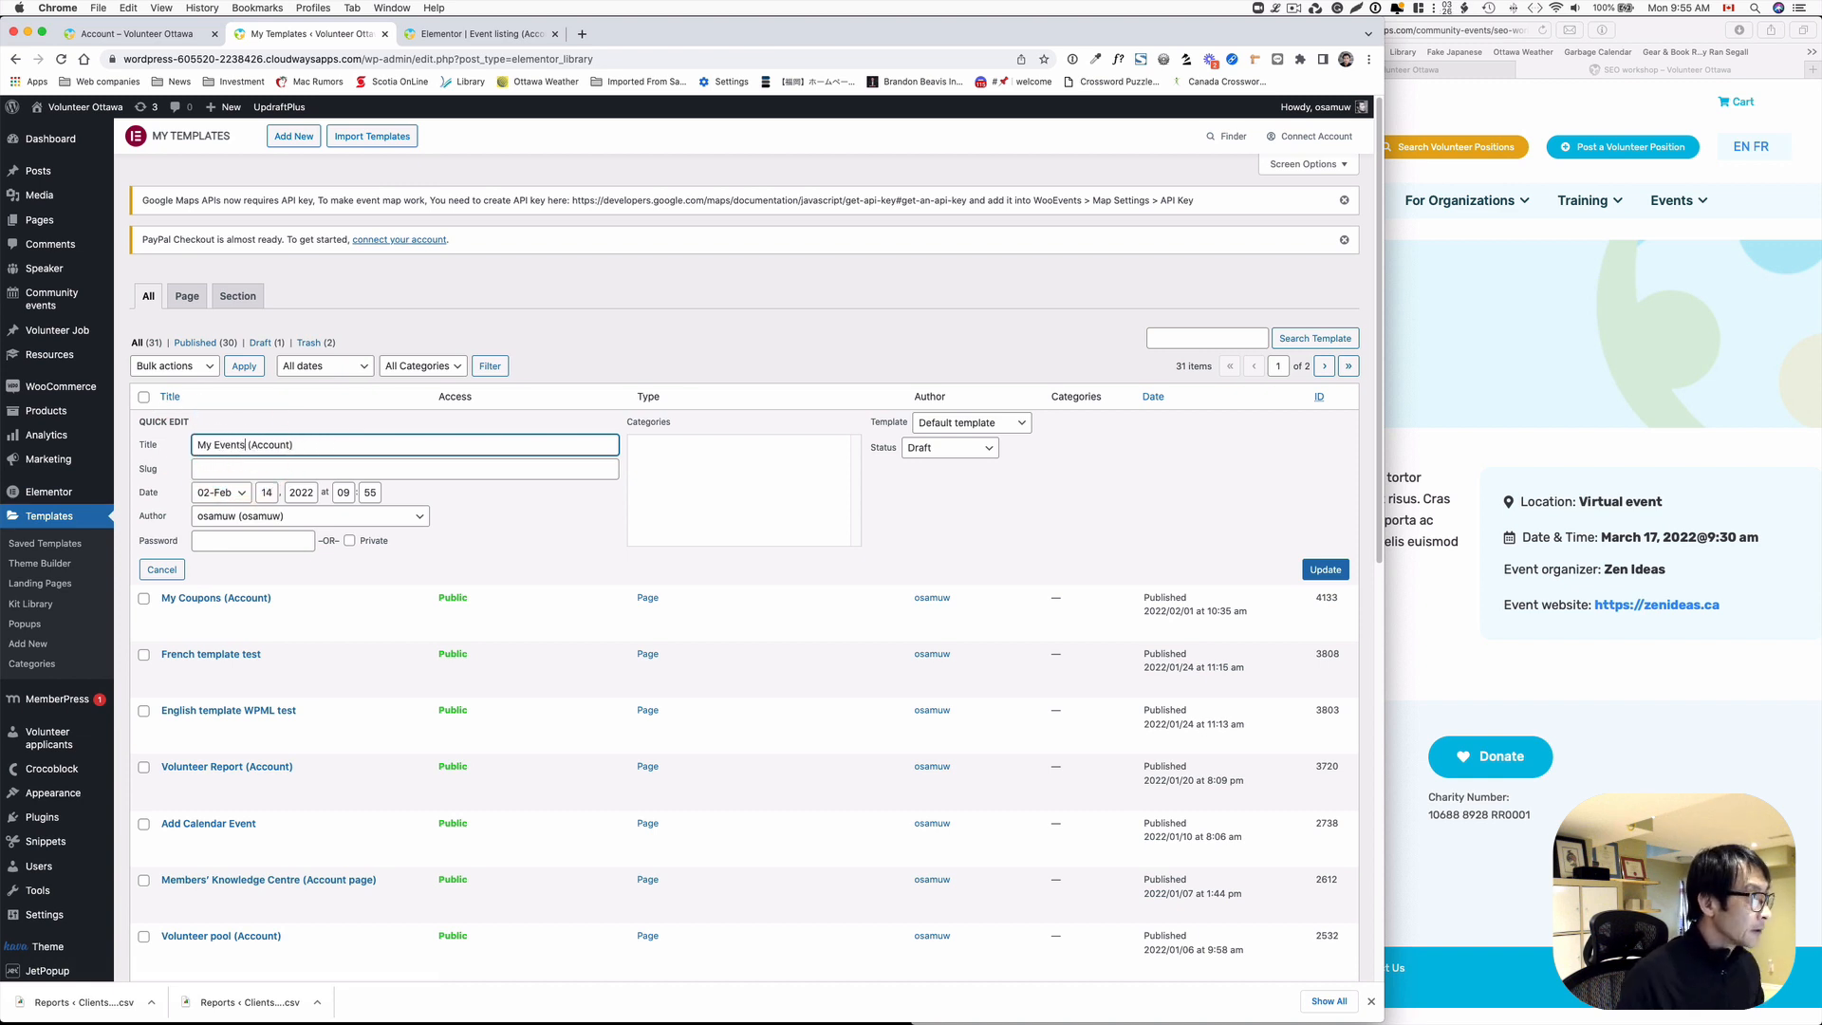
{"action": "left_click", "coordinate": [1317, 571]}
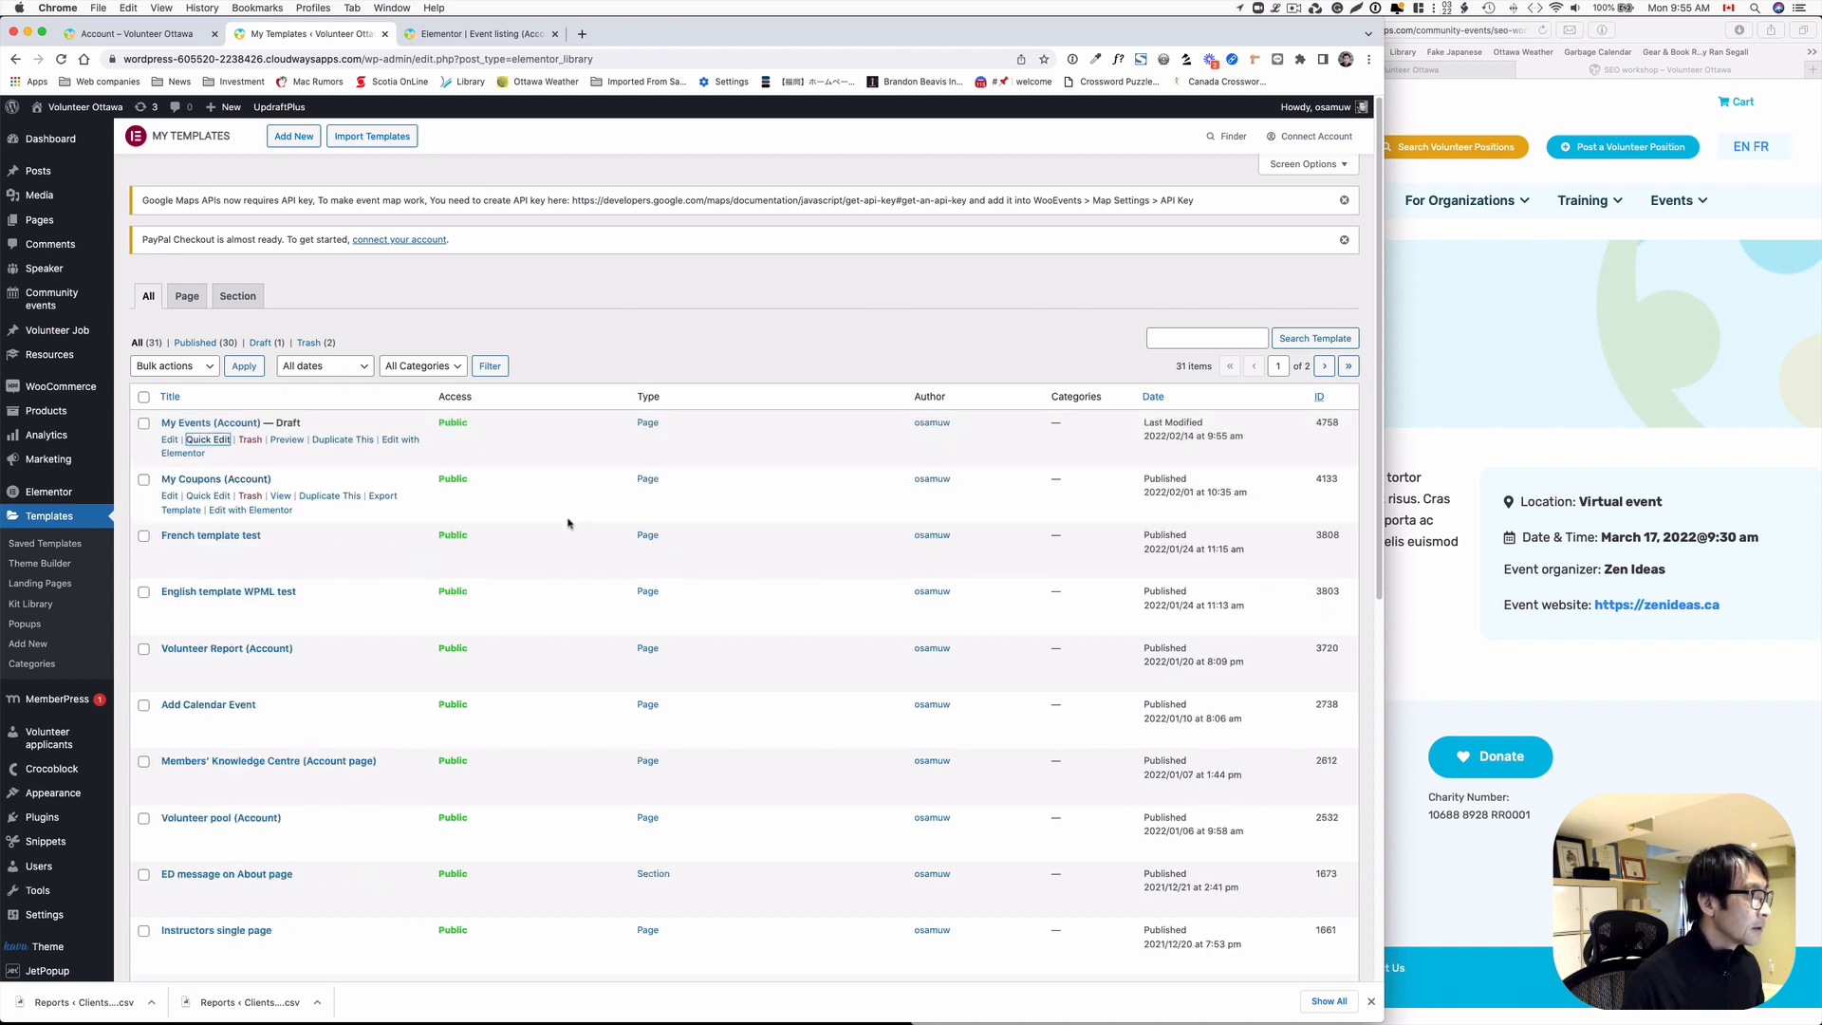
- Open the My Events (Account) template in Elementor and change the page heading to "My Events"
{"action": "left_click", "coordinate": [403, 443]}
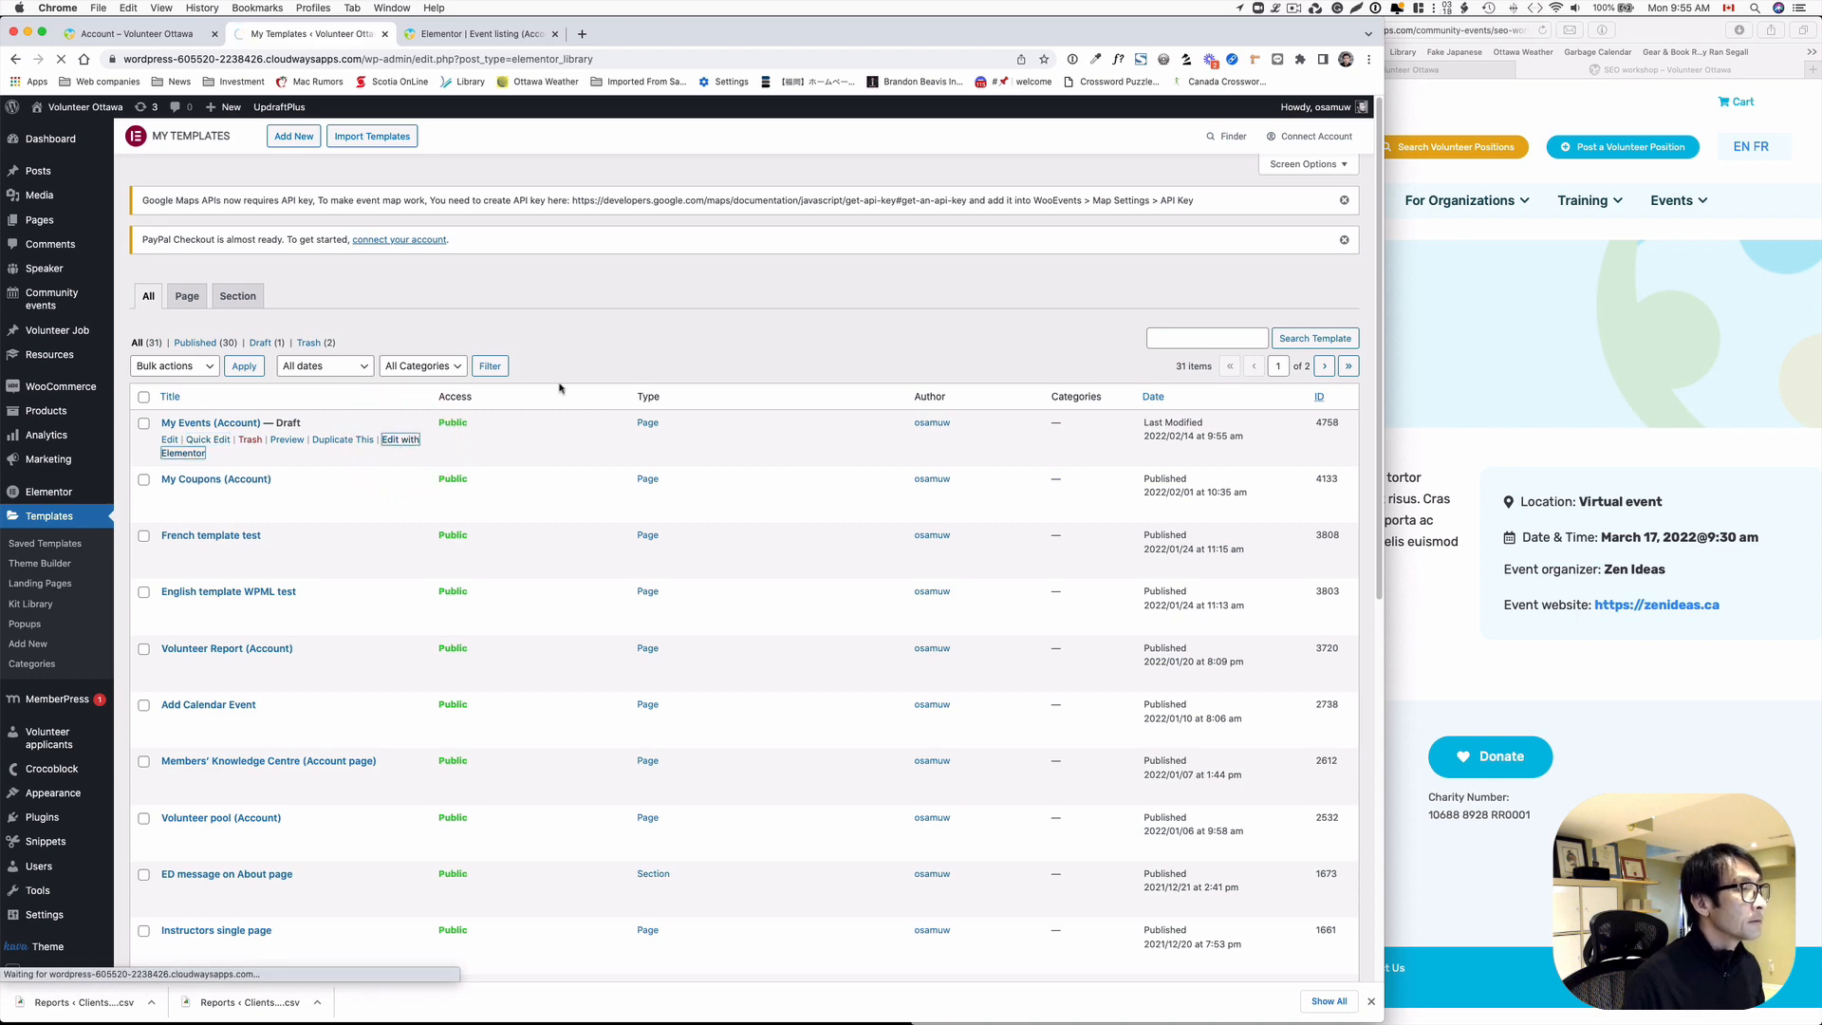
{"action": "left_click", "coordinate": [608, 275]}
{"action": "left_click_drag", "start_coordinate": [573, 280], "coordinate": [654, 280]}
{"action": "type", "text": "Events"}
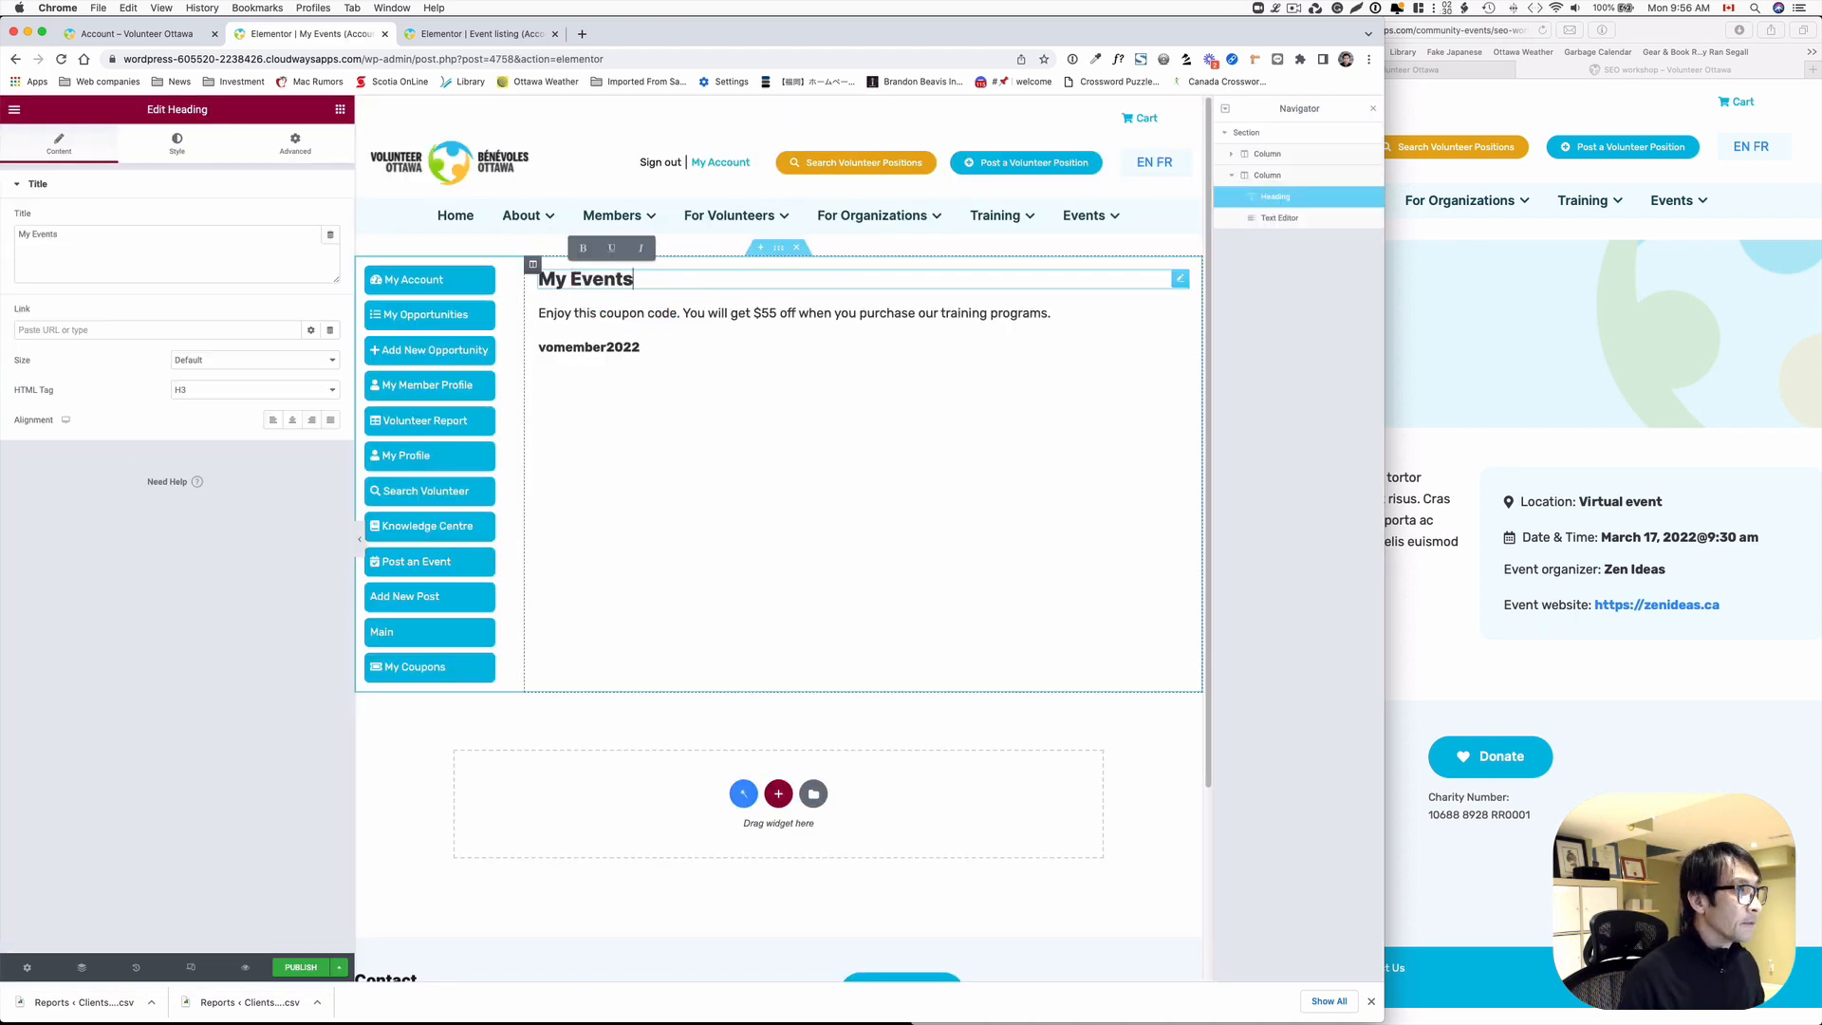
- Find the Listing Grid widget and place it between the My Events heading and the coupon text
{"action": "left_click", "coordinate": [339, 109]}
{"action": "left_click", "coordinate": [159, 166]}
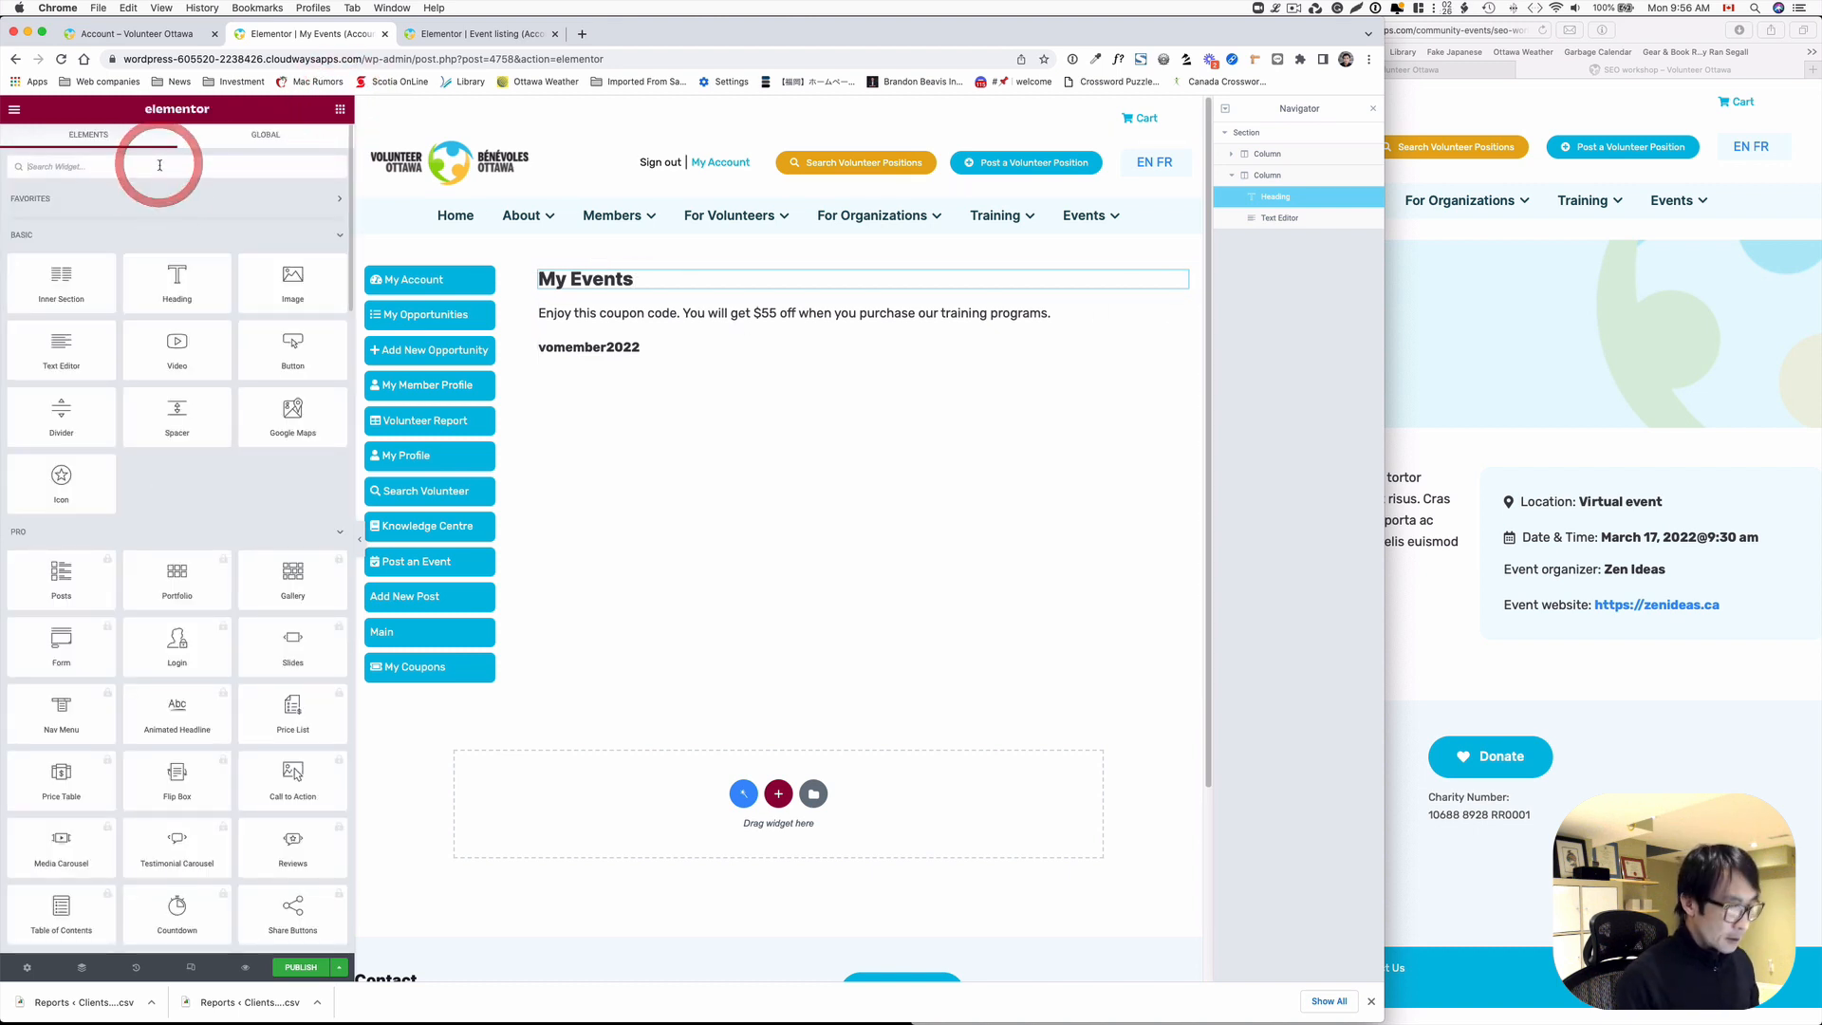
{"action": "type", "text": "list"}
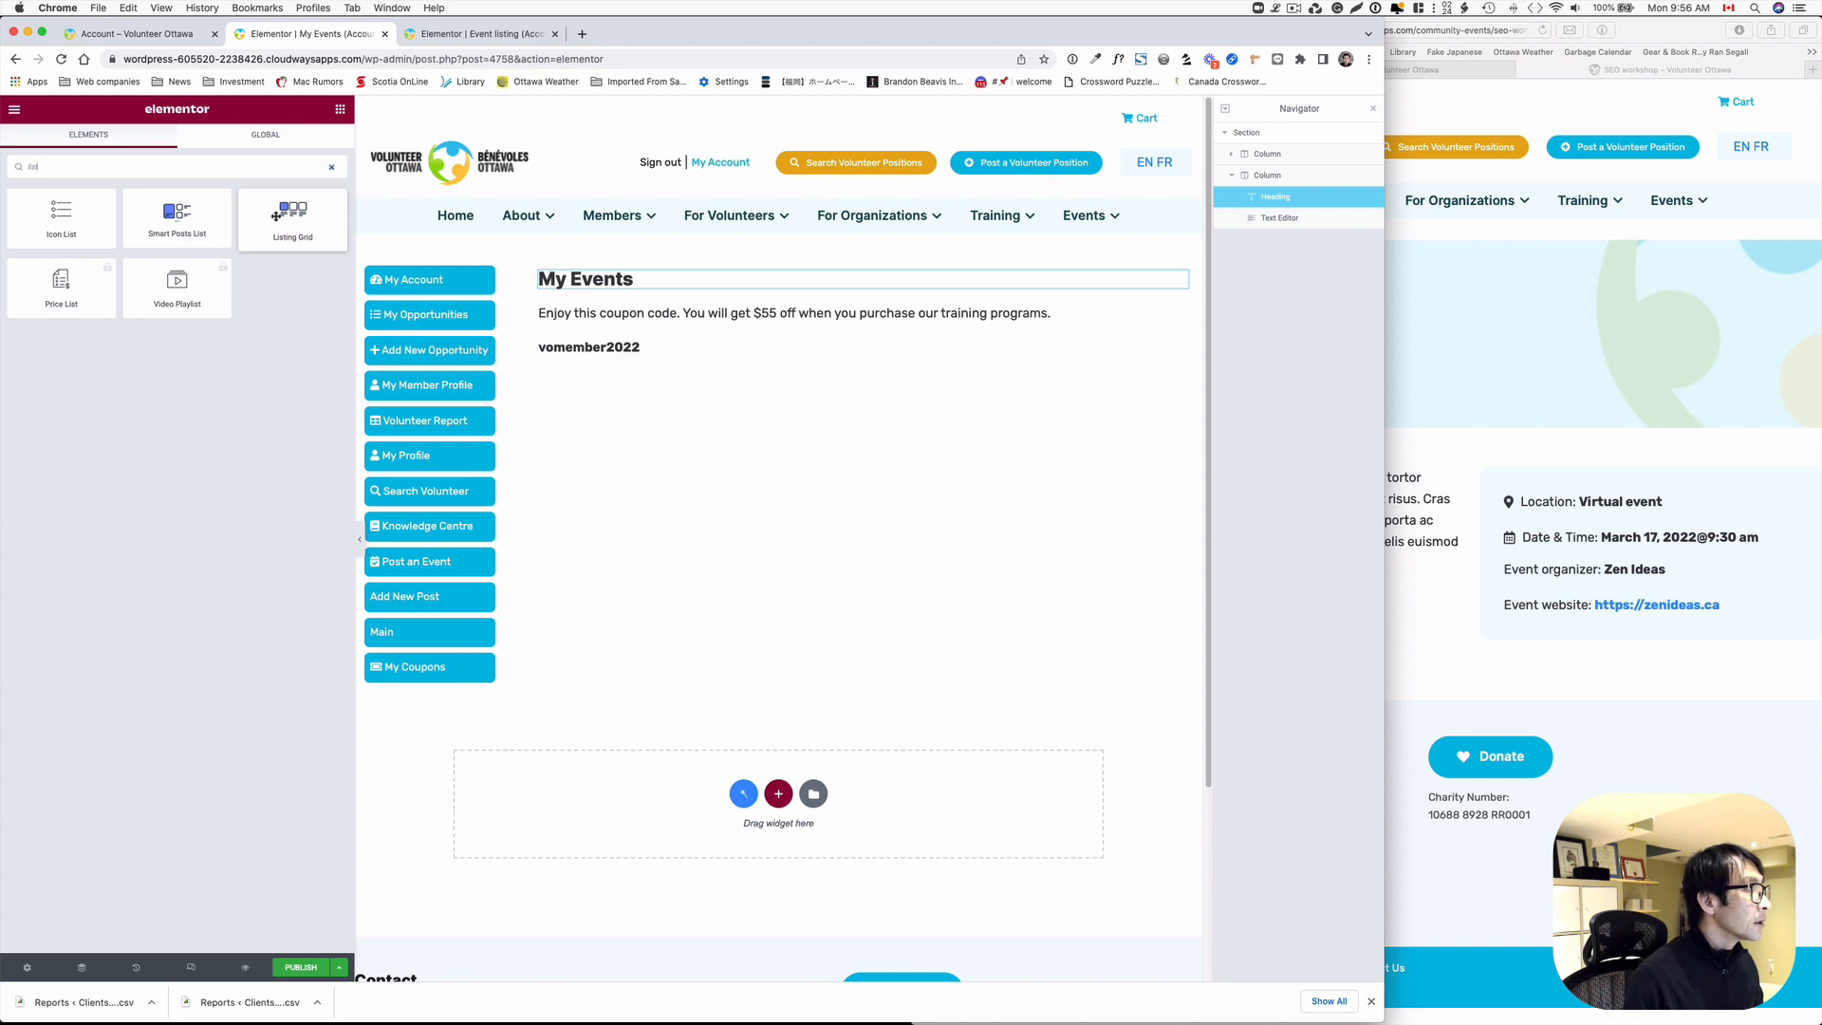
{"action": "left_click_drag", "start_coordinate": [292, 220], "coordinate": [570, 324]}
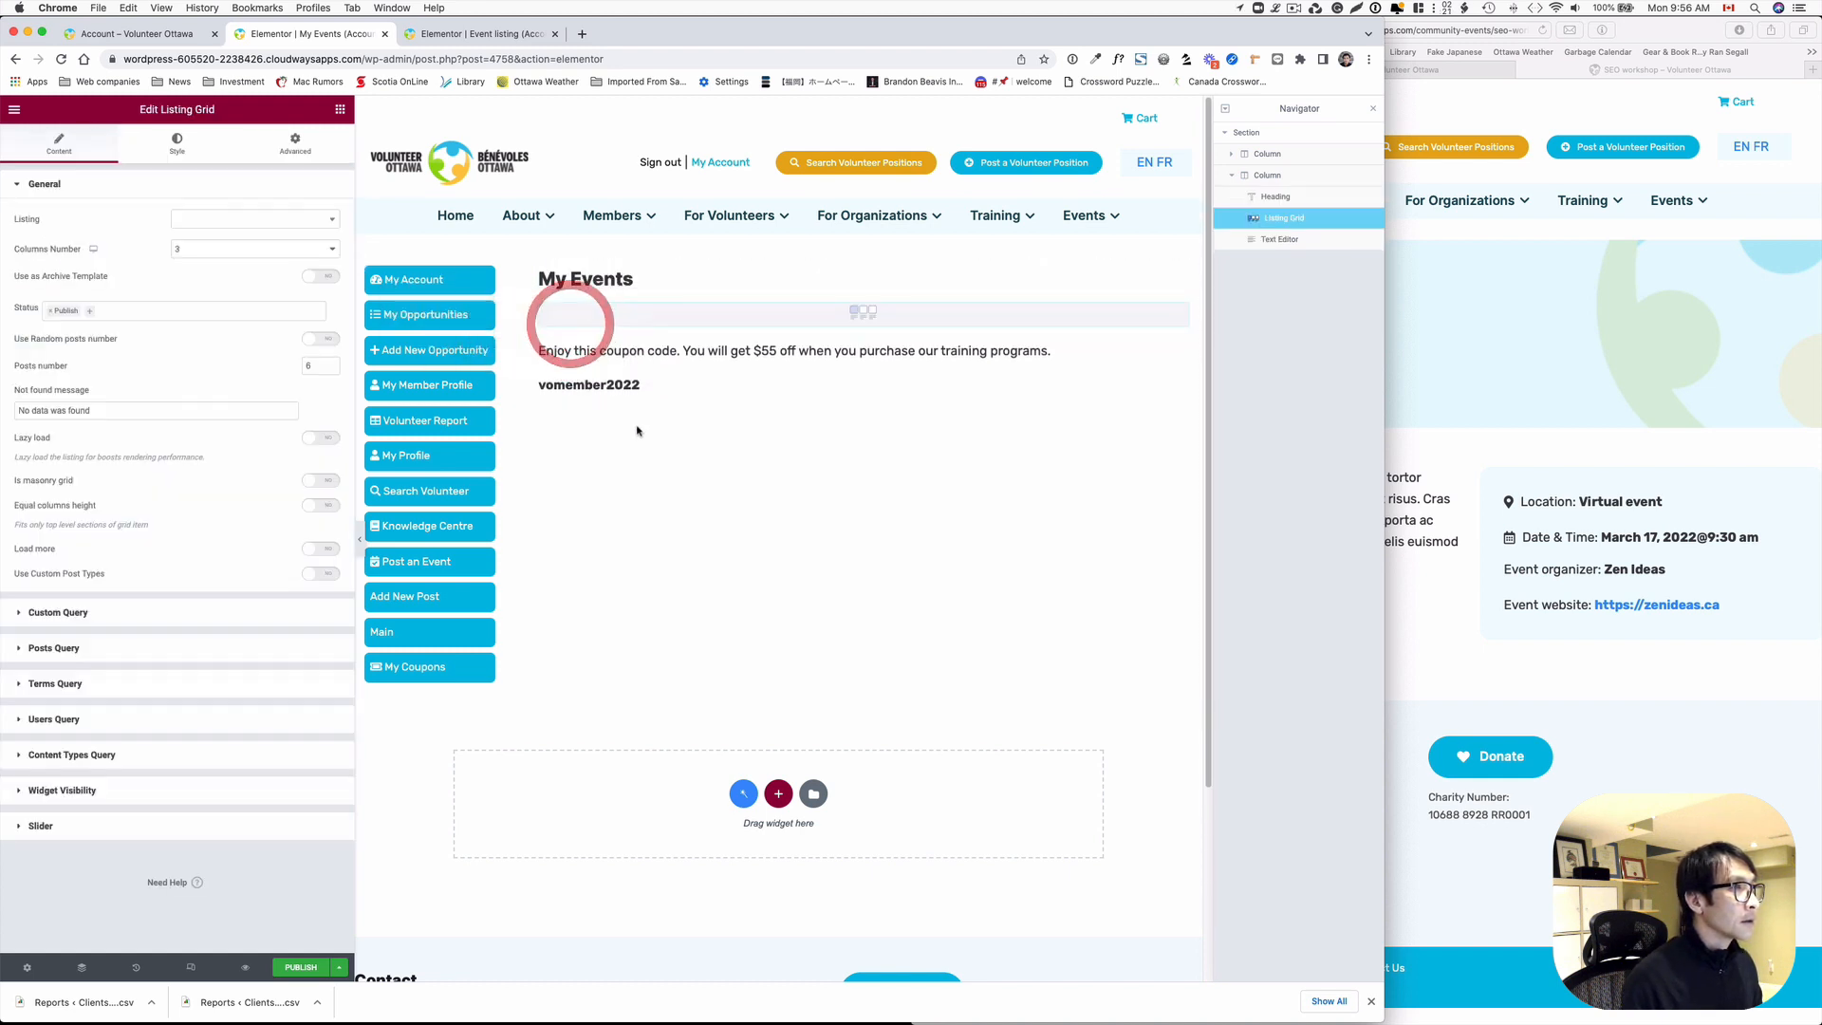
- Set the listing grid's listing to Event listing (Account page)
{"action": "left_click", "coordinate": [256, 220]}
{"action": "type", "text": "e"}
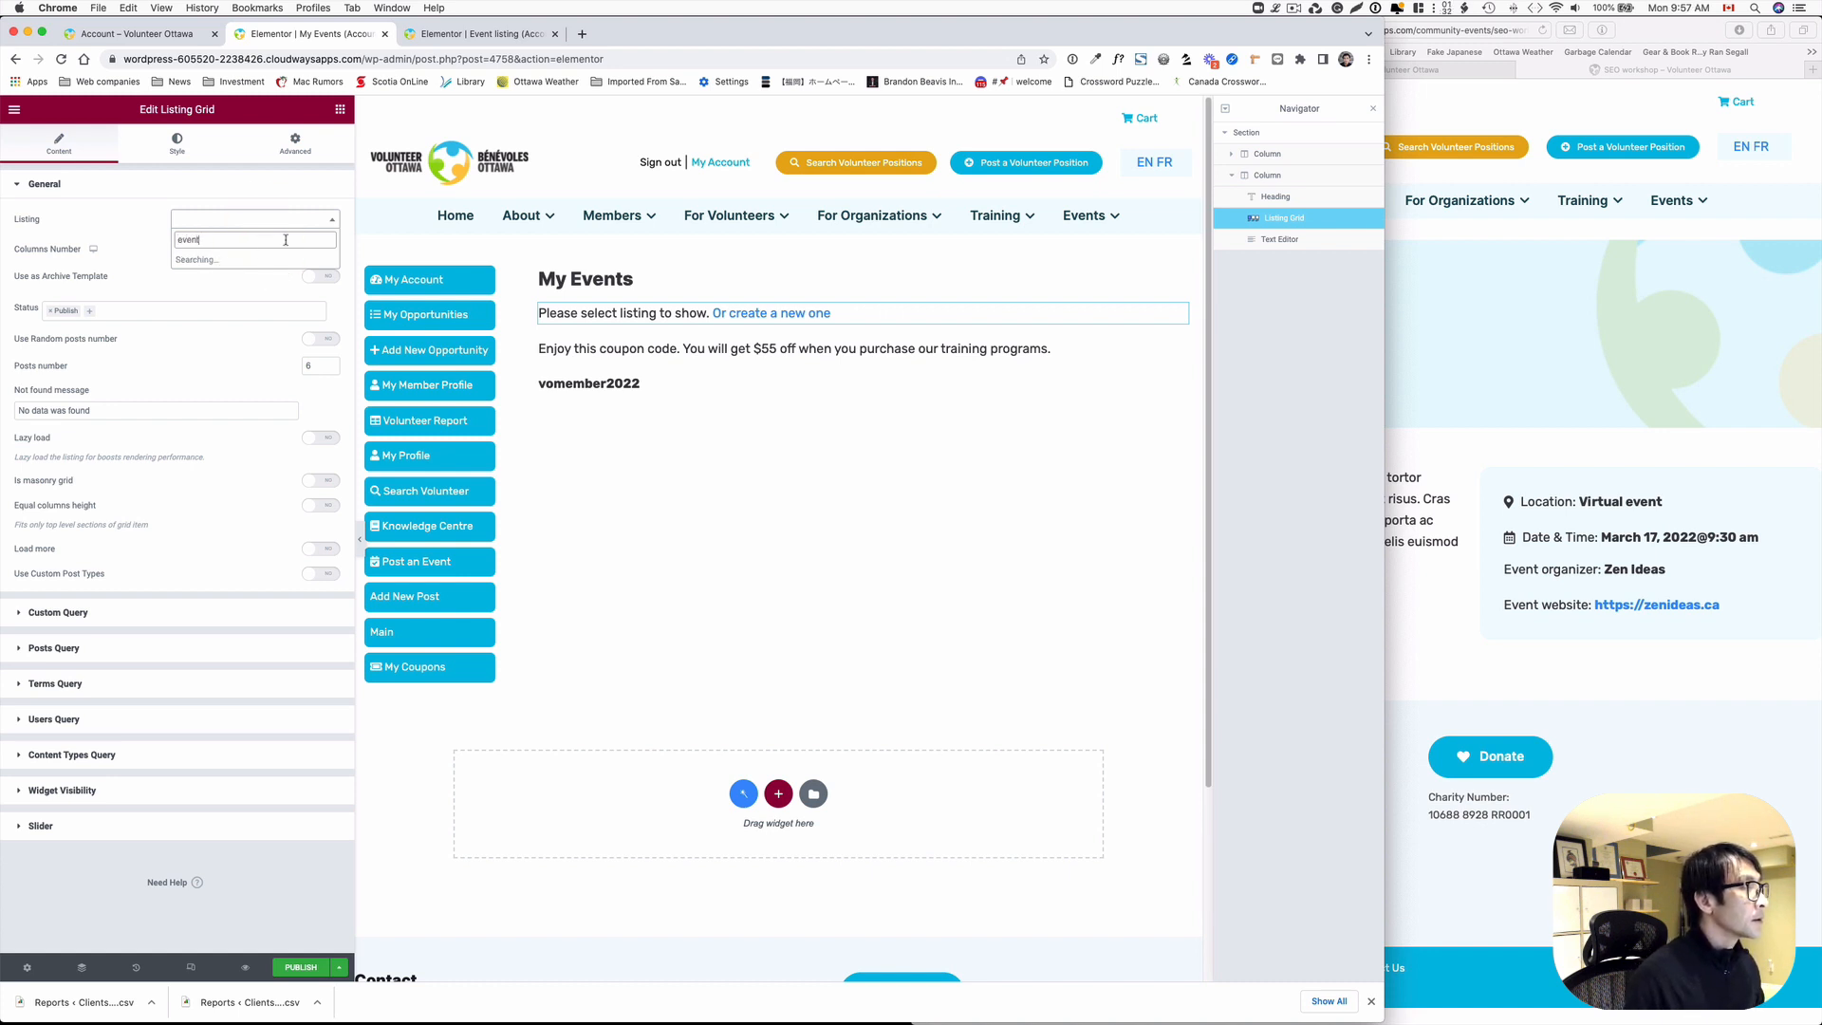
{"action": "type", "text": "vent"}
{"action": "left_click", "coordinate": [481, 36]}
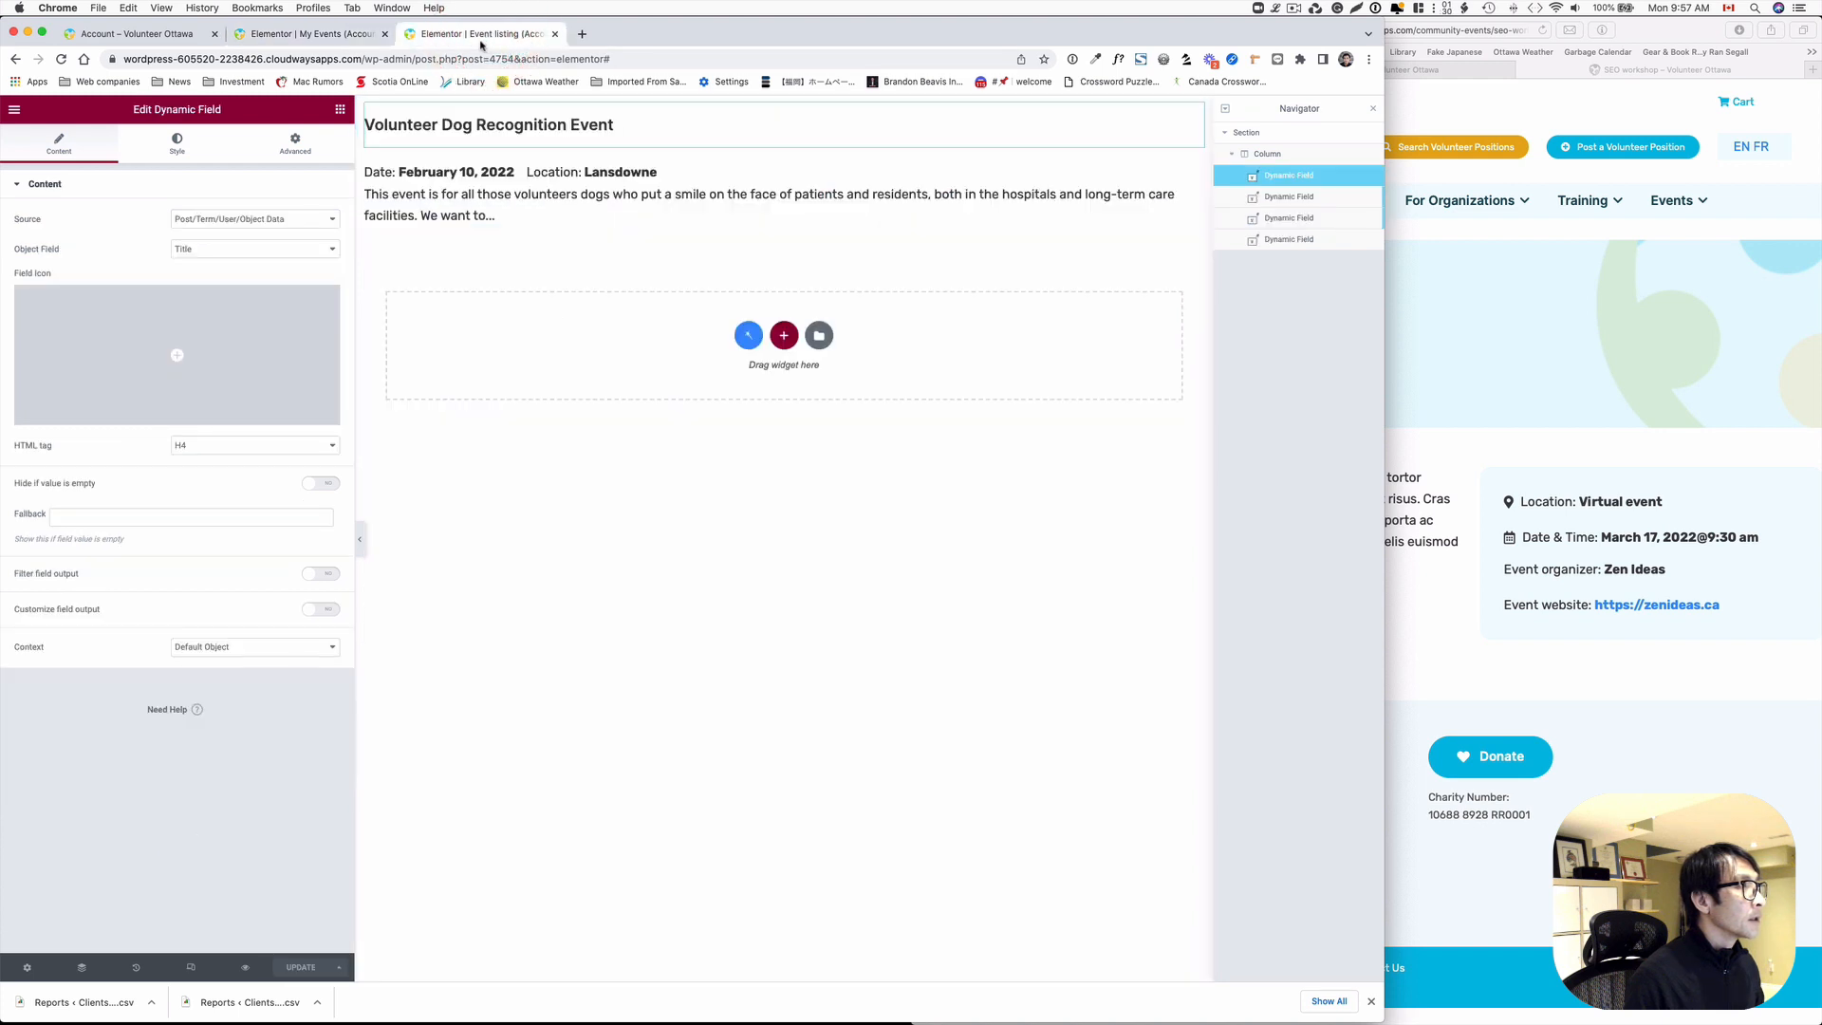
{"action": "left_click", "coordinate": [313, 35]}
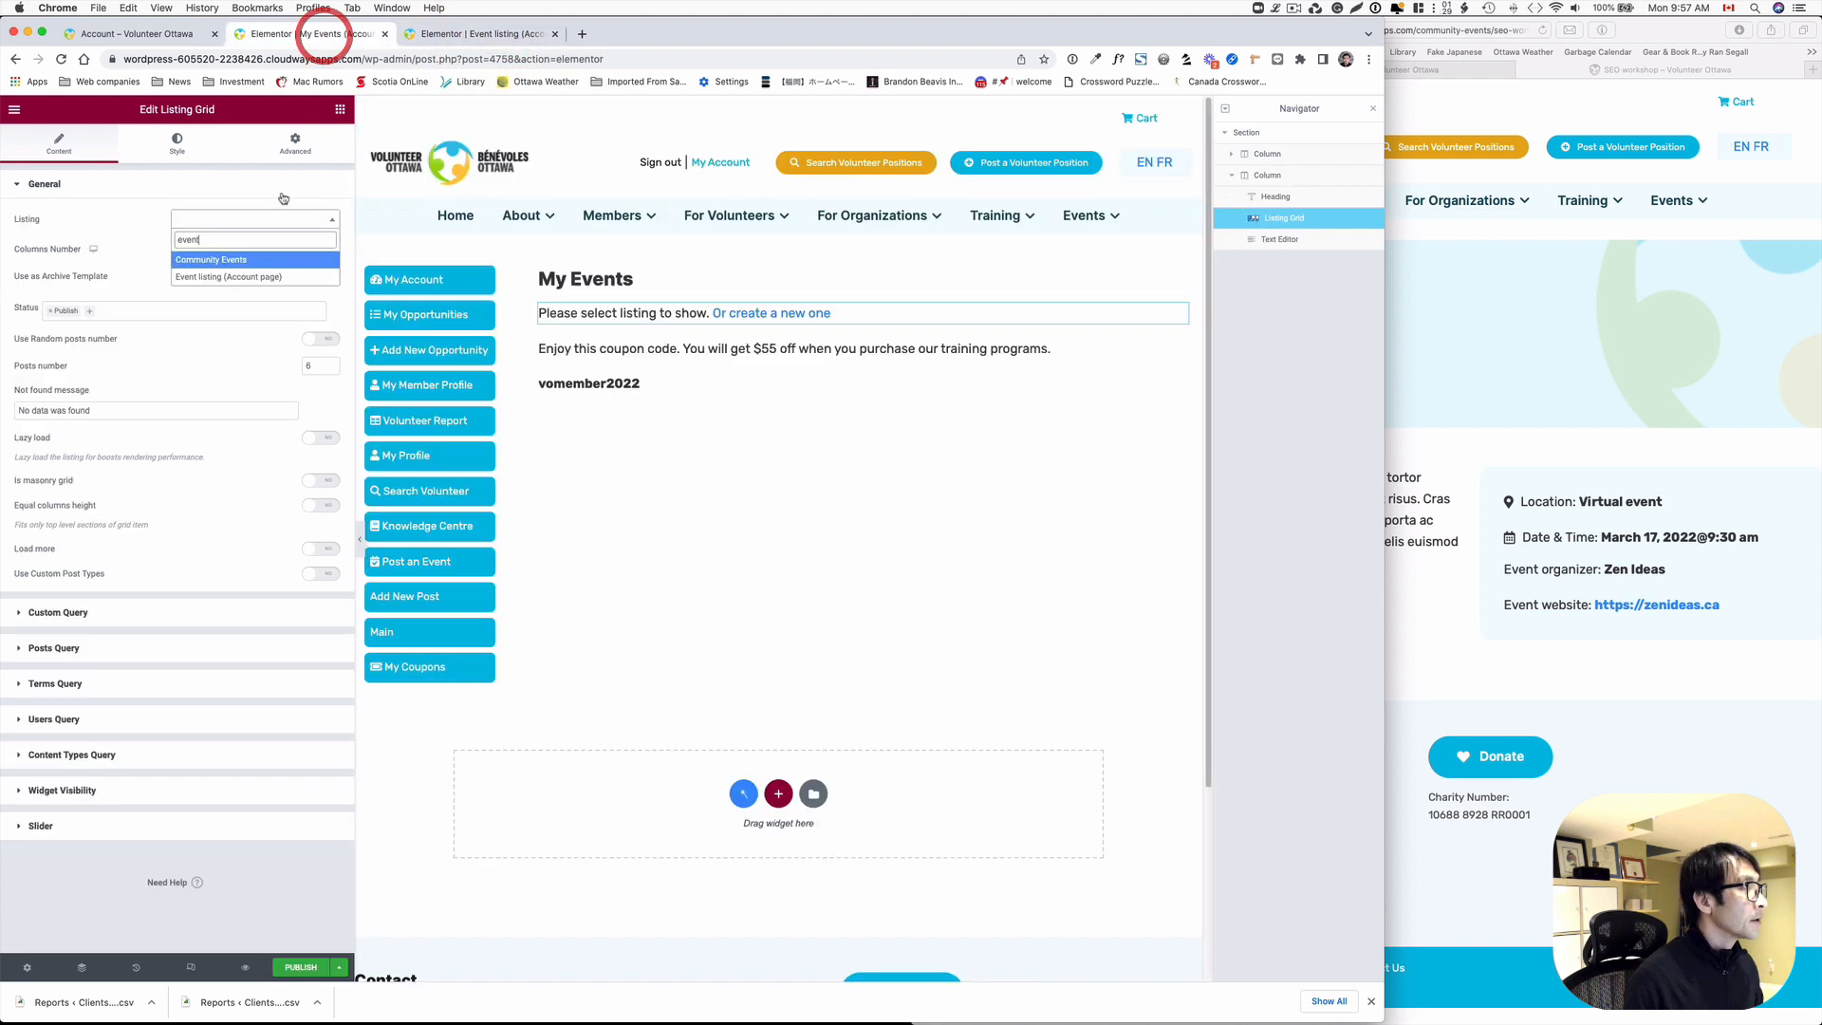
{"action": "left_click", "coordinate": [244, 277]}
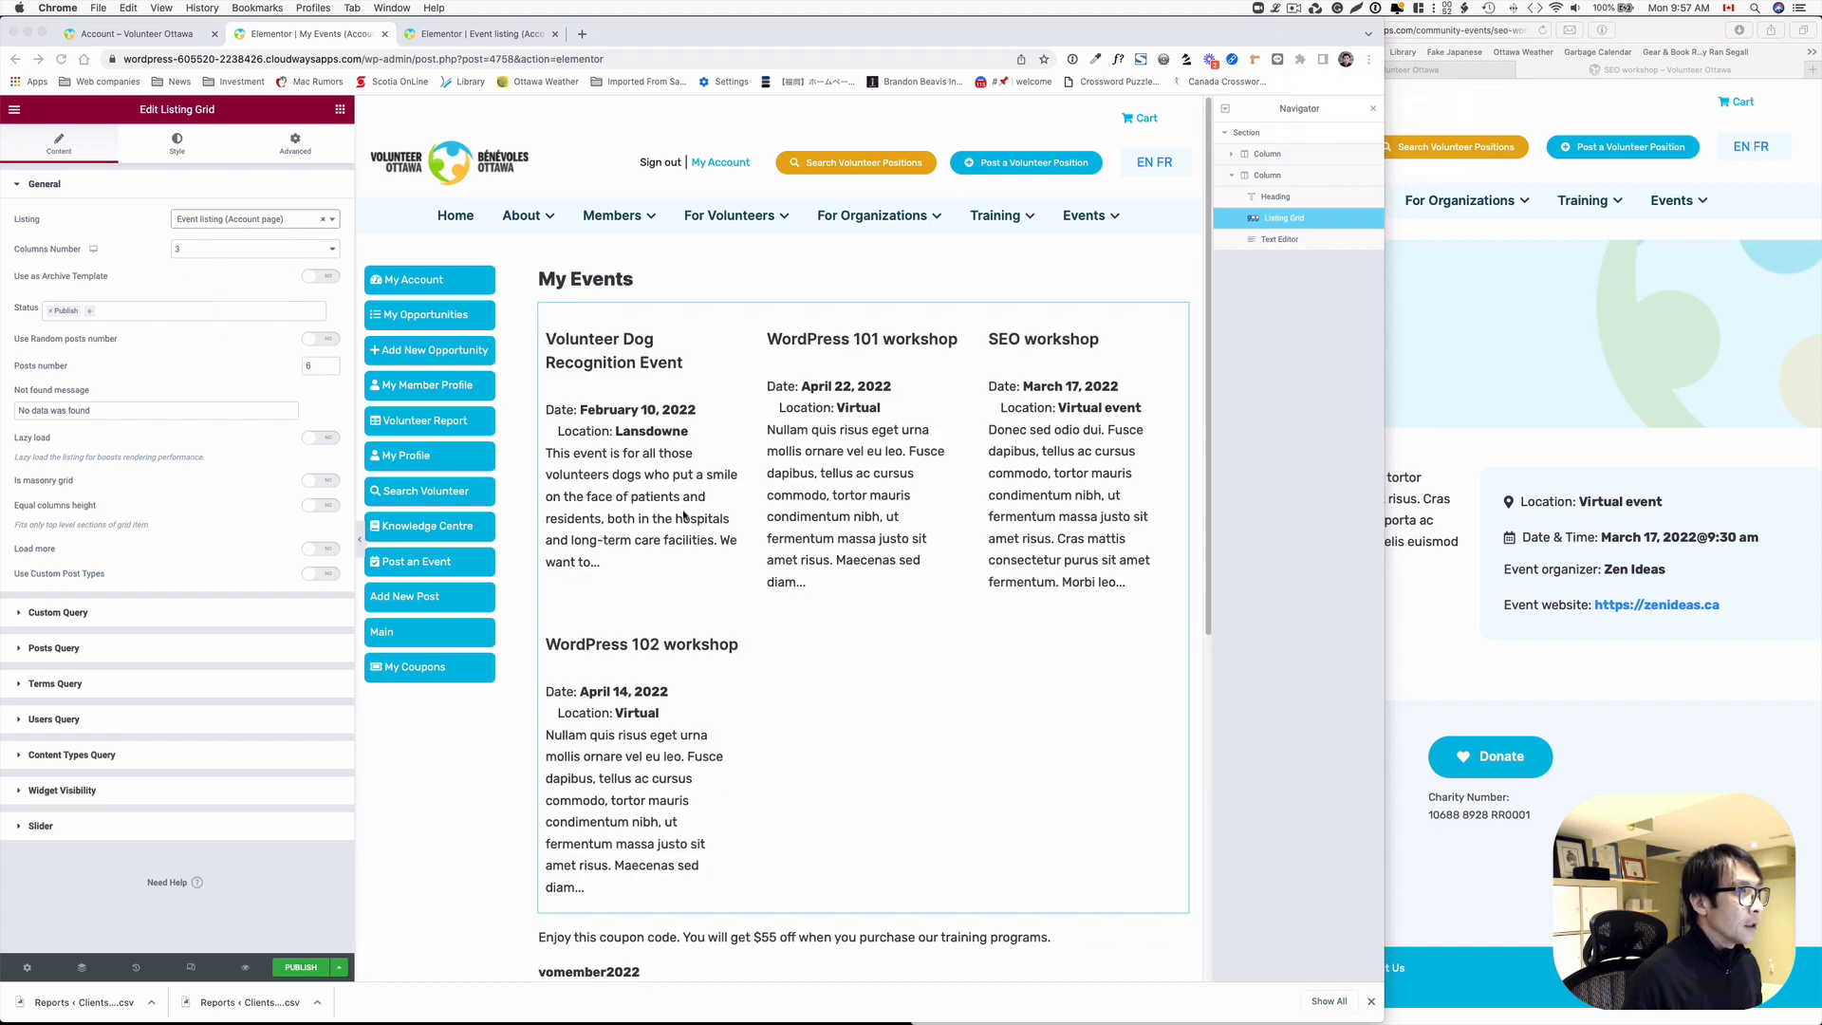
- Set the listing grid's columns number to 1 and review the event list
{"action": "left_click", "coordinate": [223, 250]}
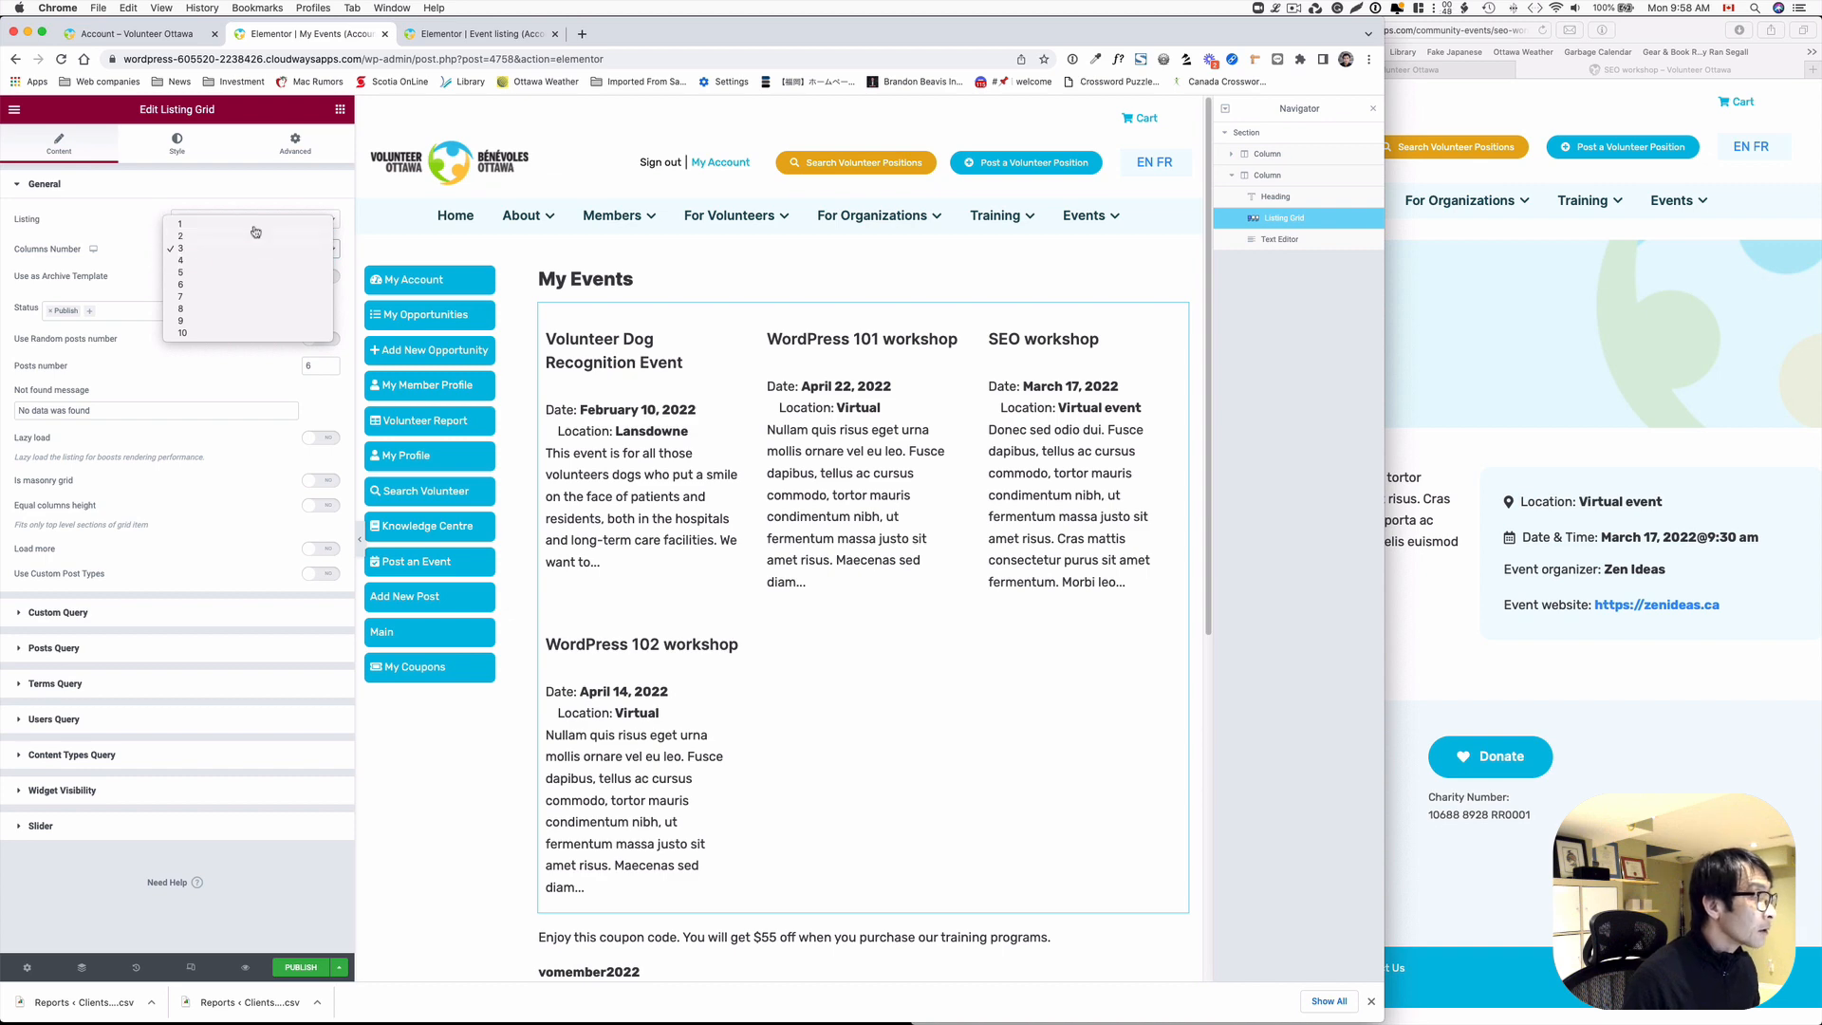
{"action": "left_click", "coordinate": [253, 224]}
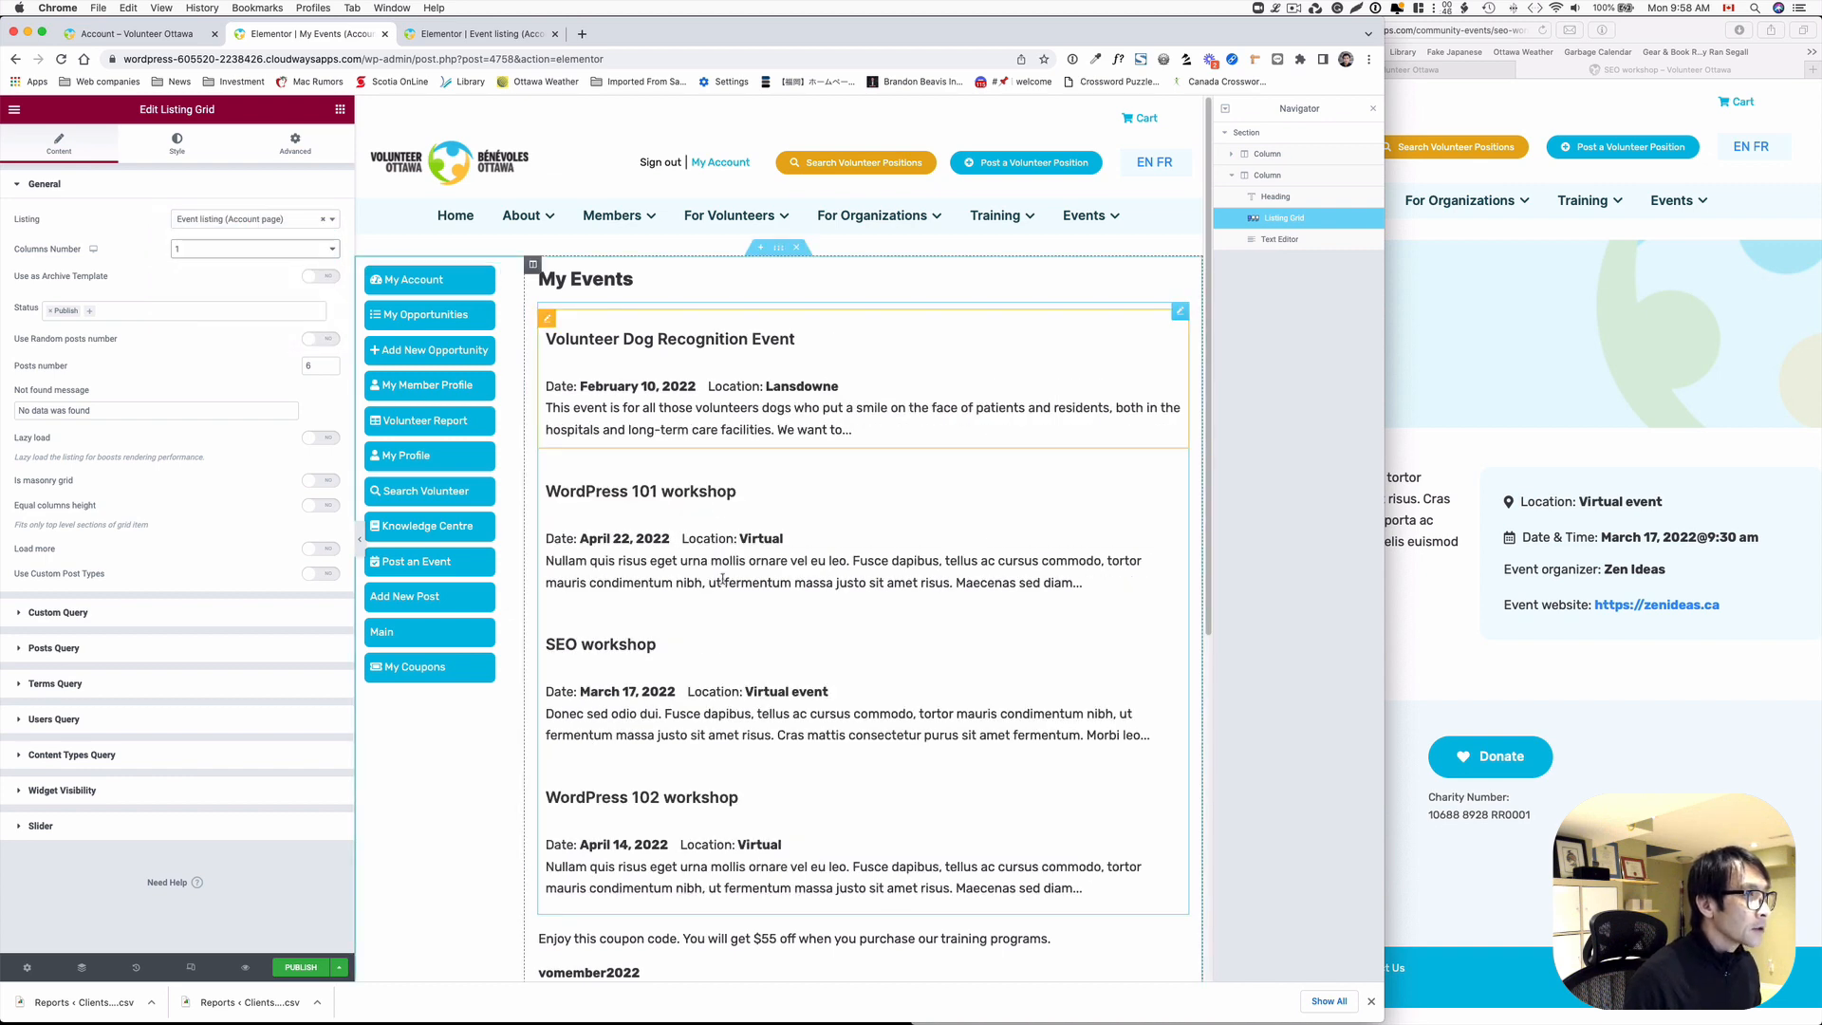
{"action": "scroll", "coordinate": [723, 579], "scroll_direction": "down", "scroll_amount": 2}
{"action": "scroll", "coordinate": [729, 586], "scroll_direction": "up", "scroll_amount": 2}
{"action": "scroll", "coordinate": [732, 589], "scroll_direction": "down", "scroll_amount": 2}
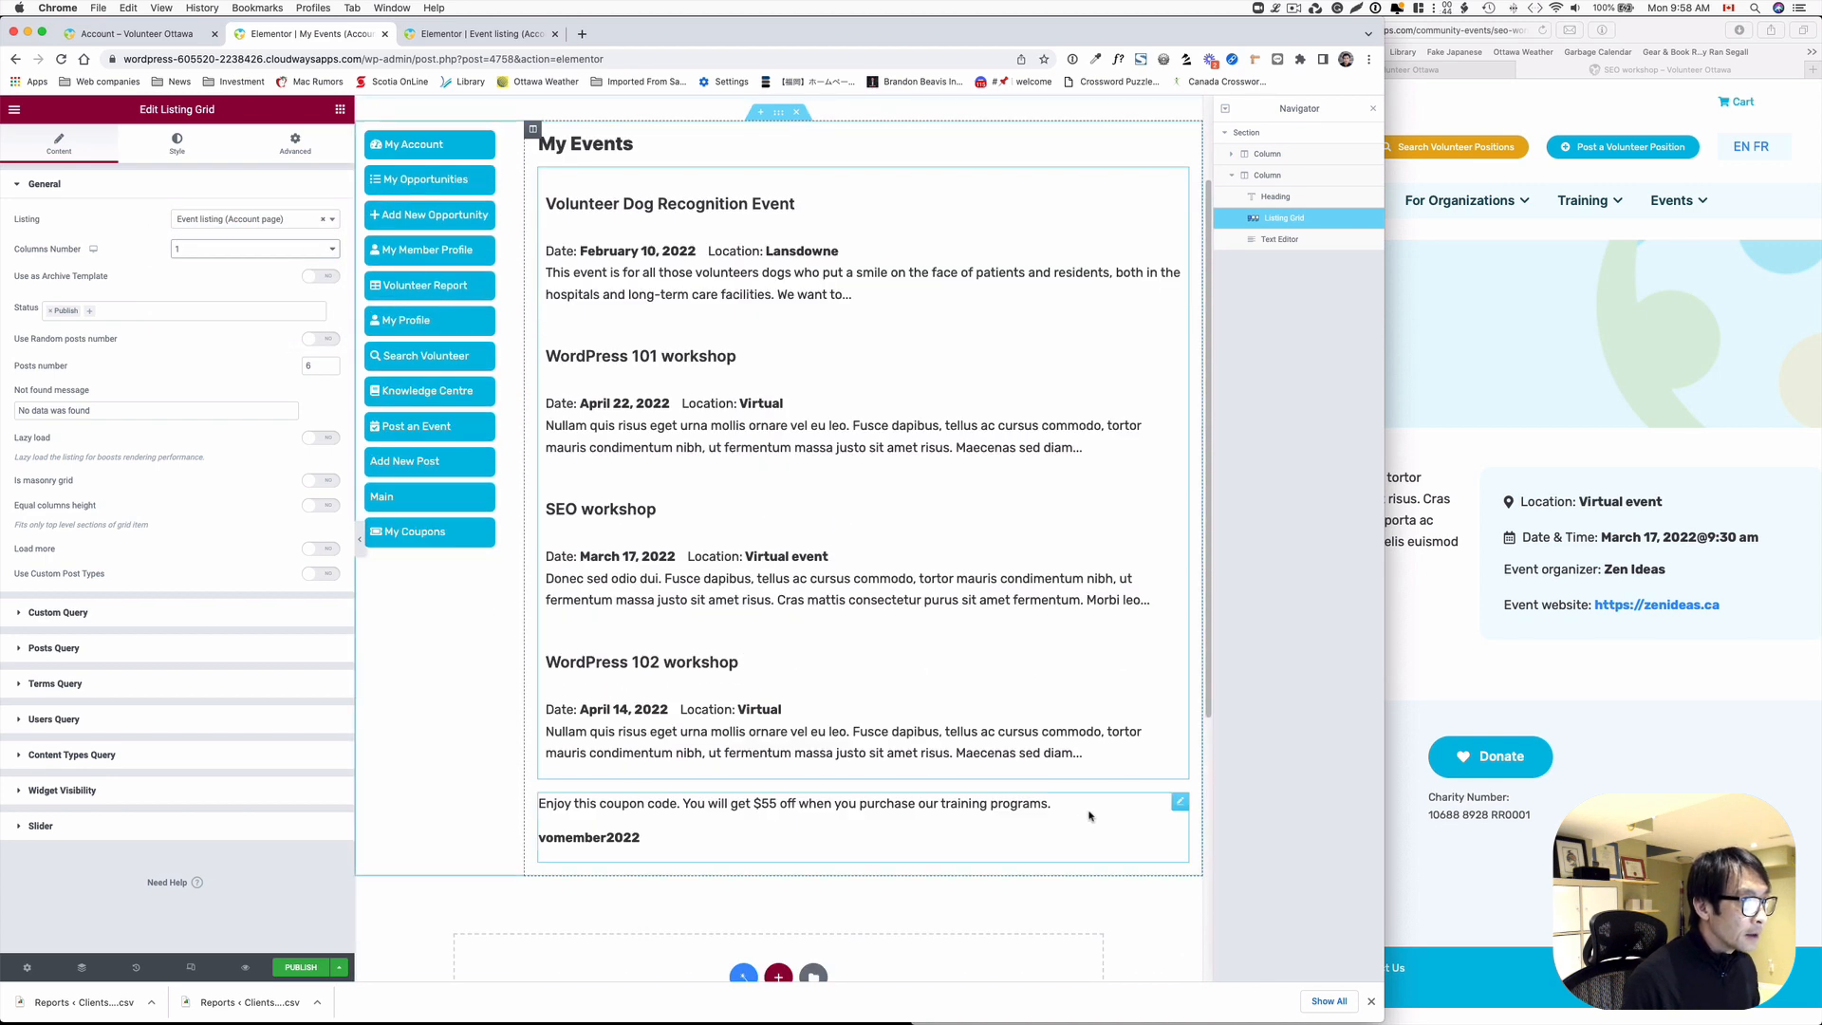
- Delete the coupon text editor below the listing grid and publish the template
{"action": "right_click", "coordinate": [1176, 803]}
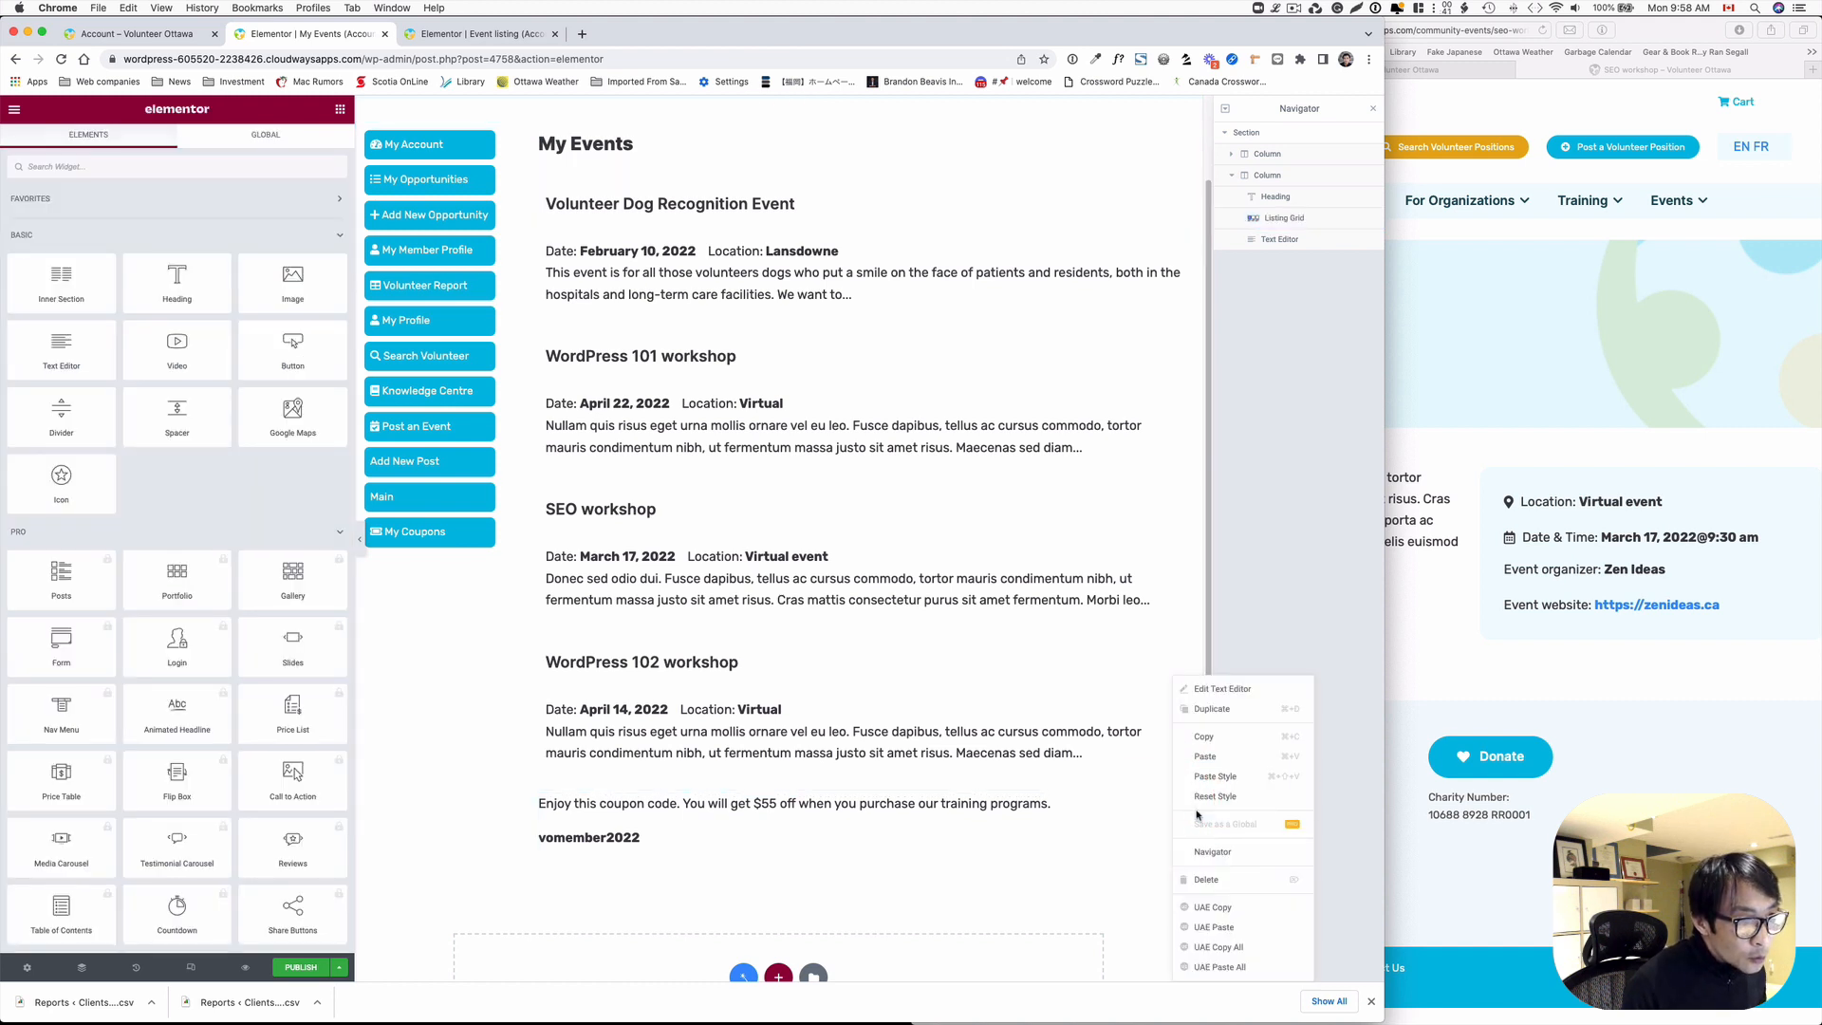
{"action": "left_click", "coordinate": [1197, 879]}
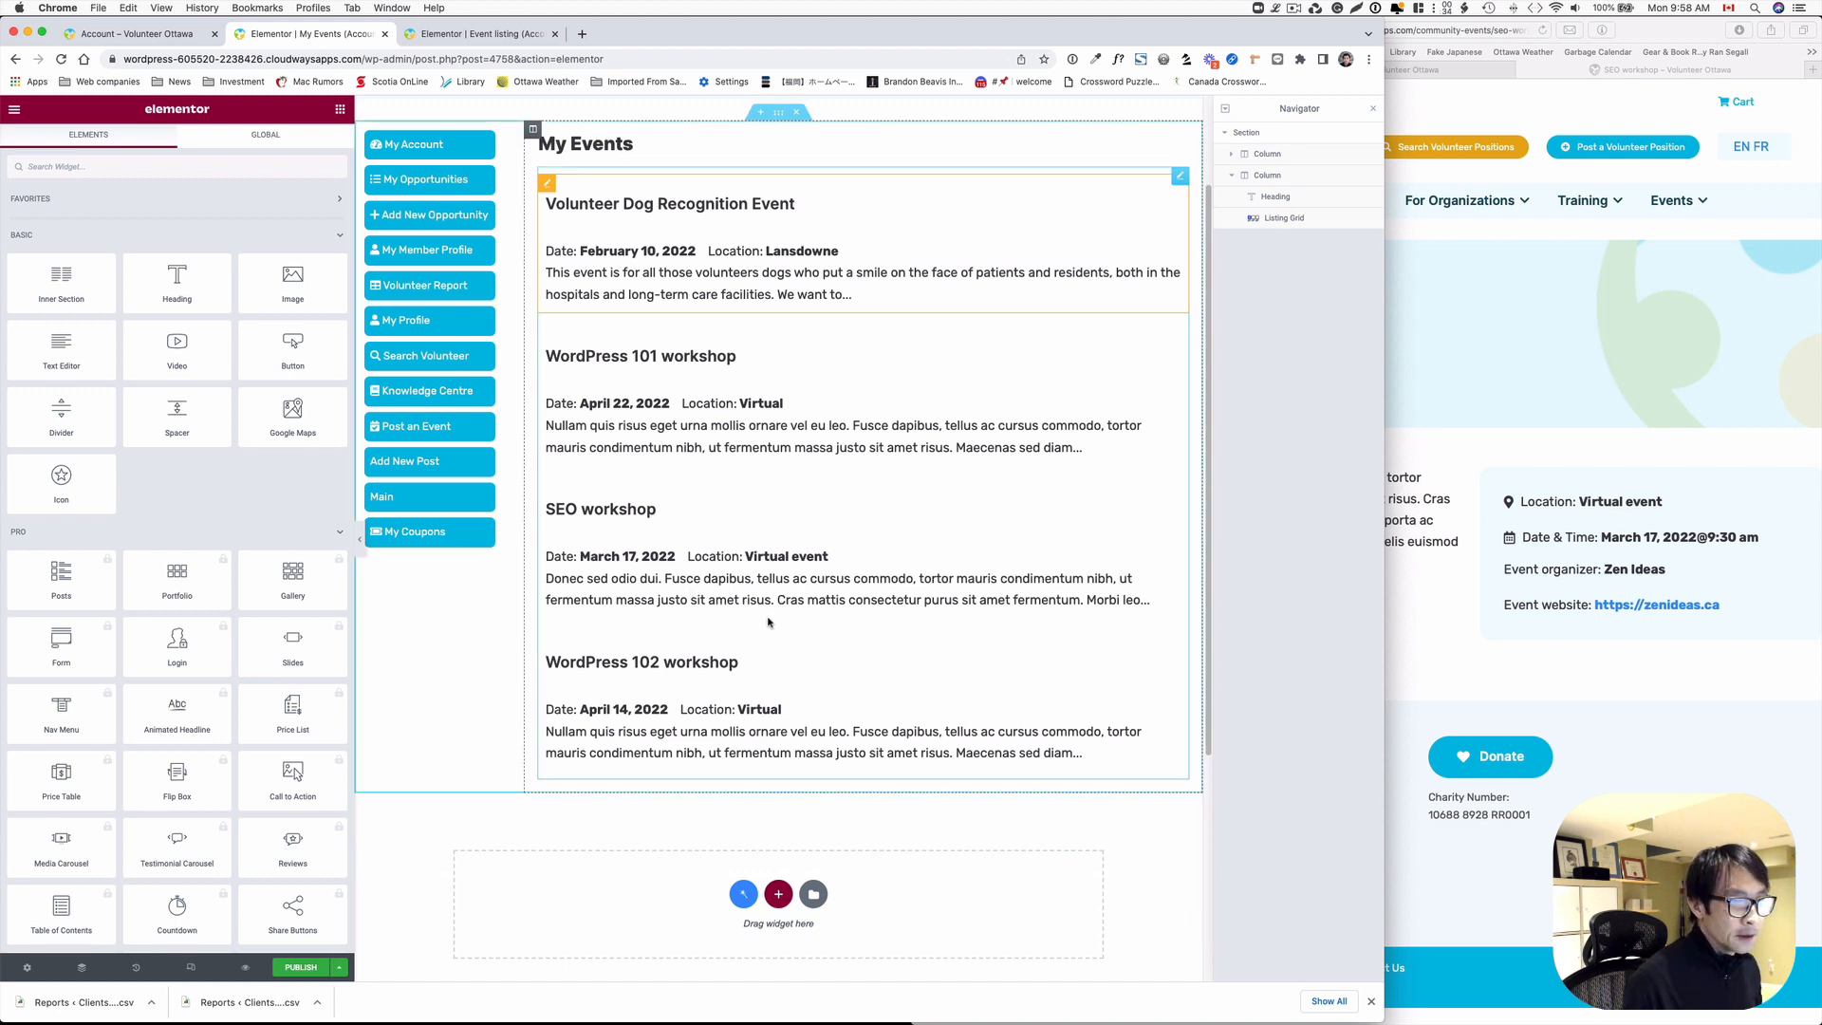
{"action": "left_click", "coordinate": [299, 966]}
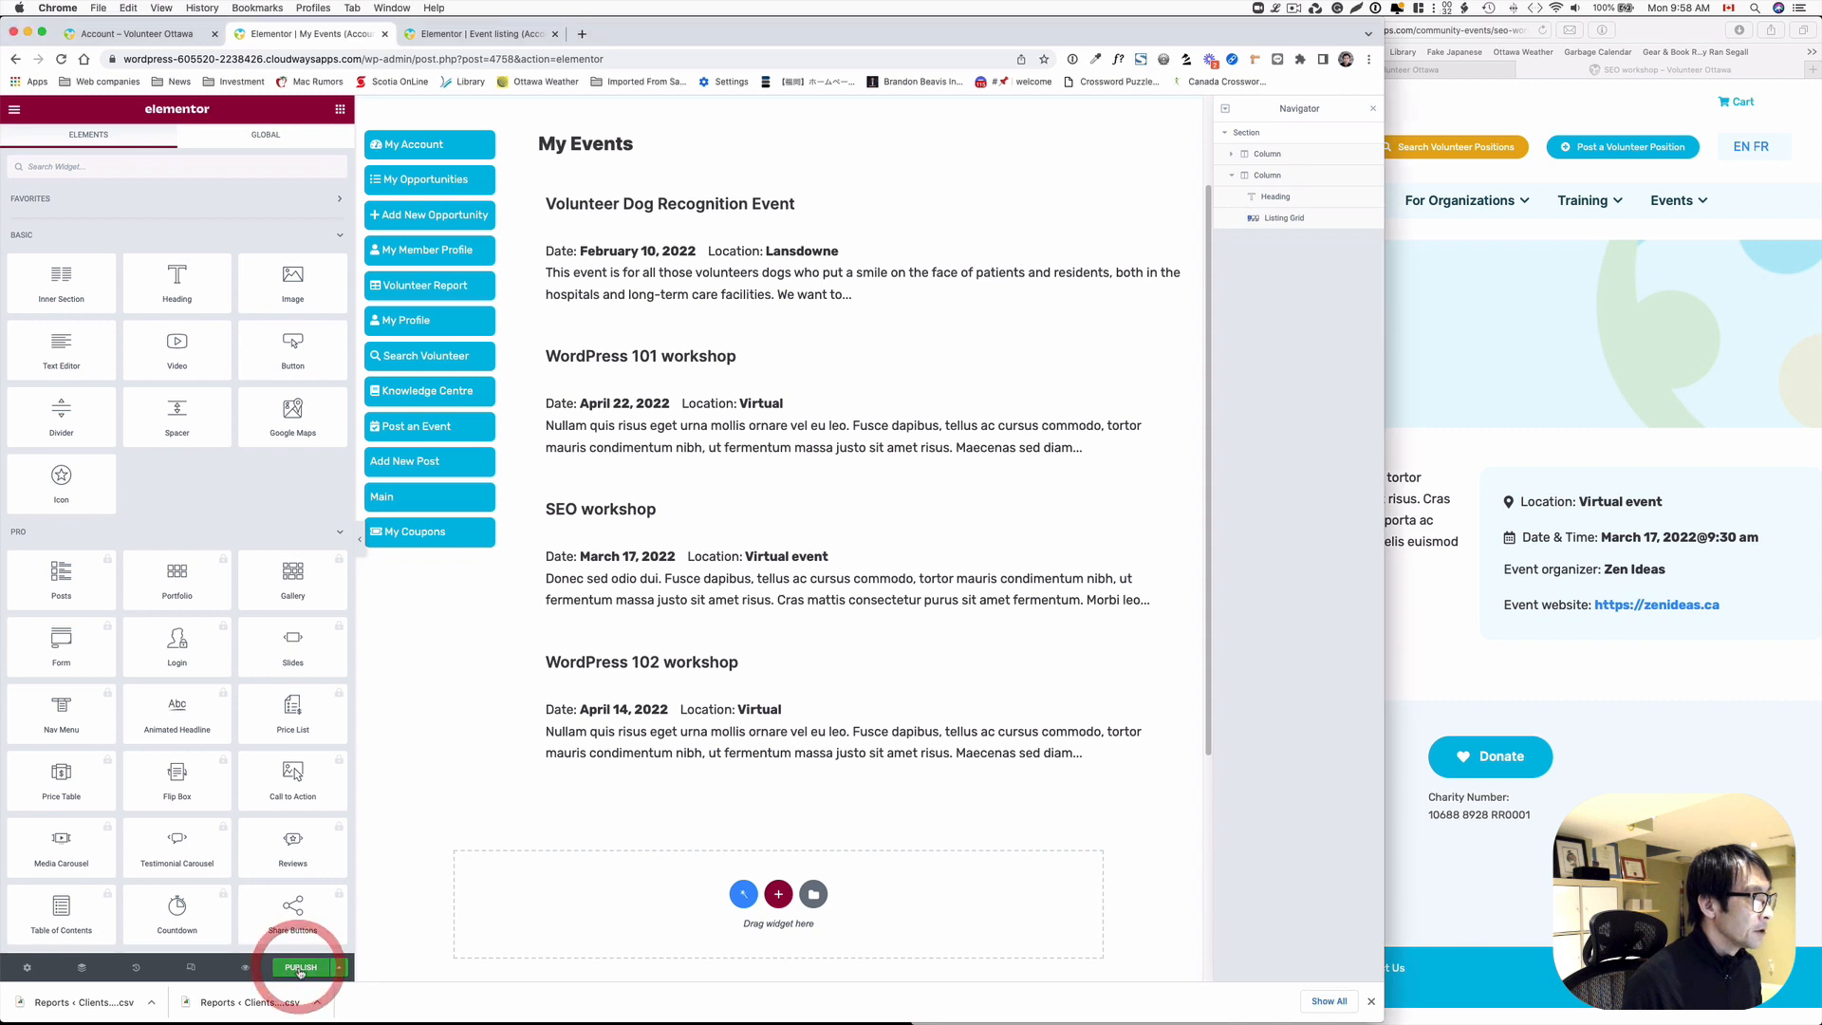
- Add a posts query item of type Posts & Author Parameters to the event listing grid
{"action": "left_click", "coordinate": [1044, 311]}
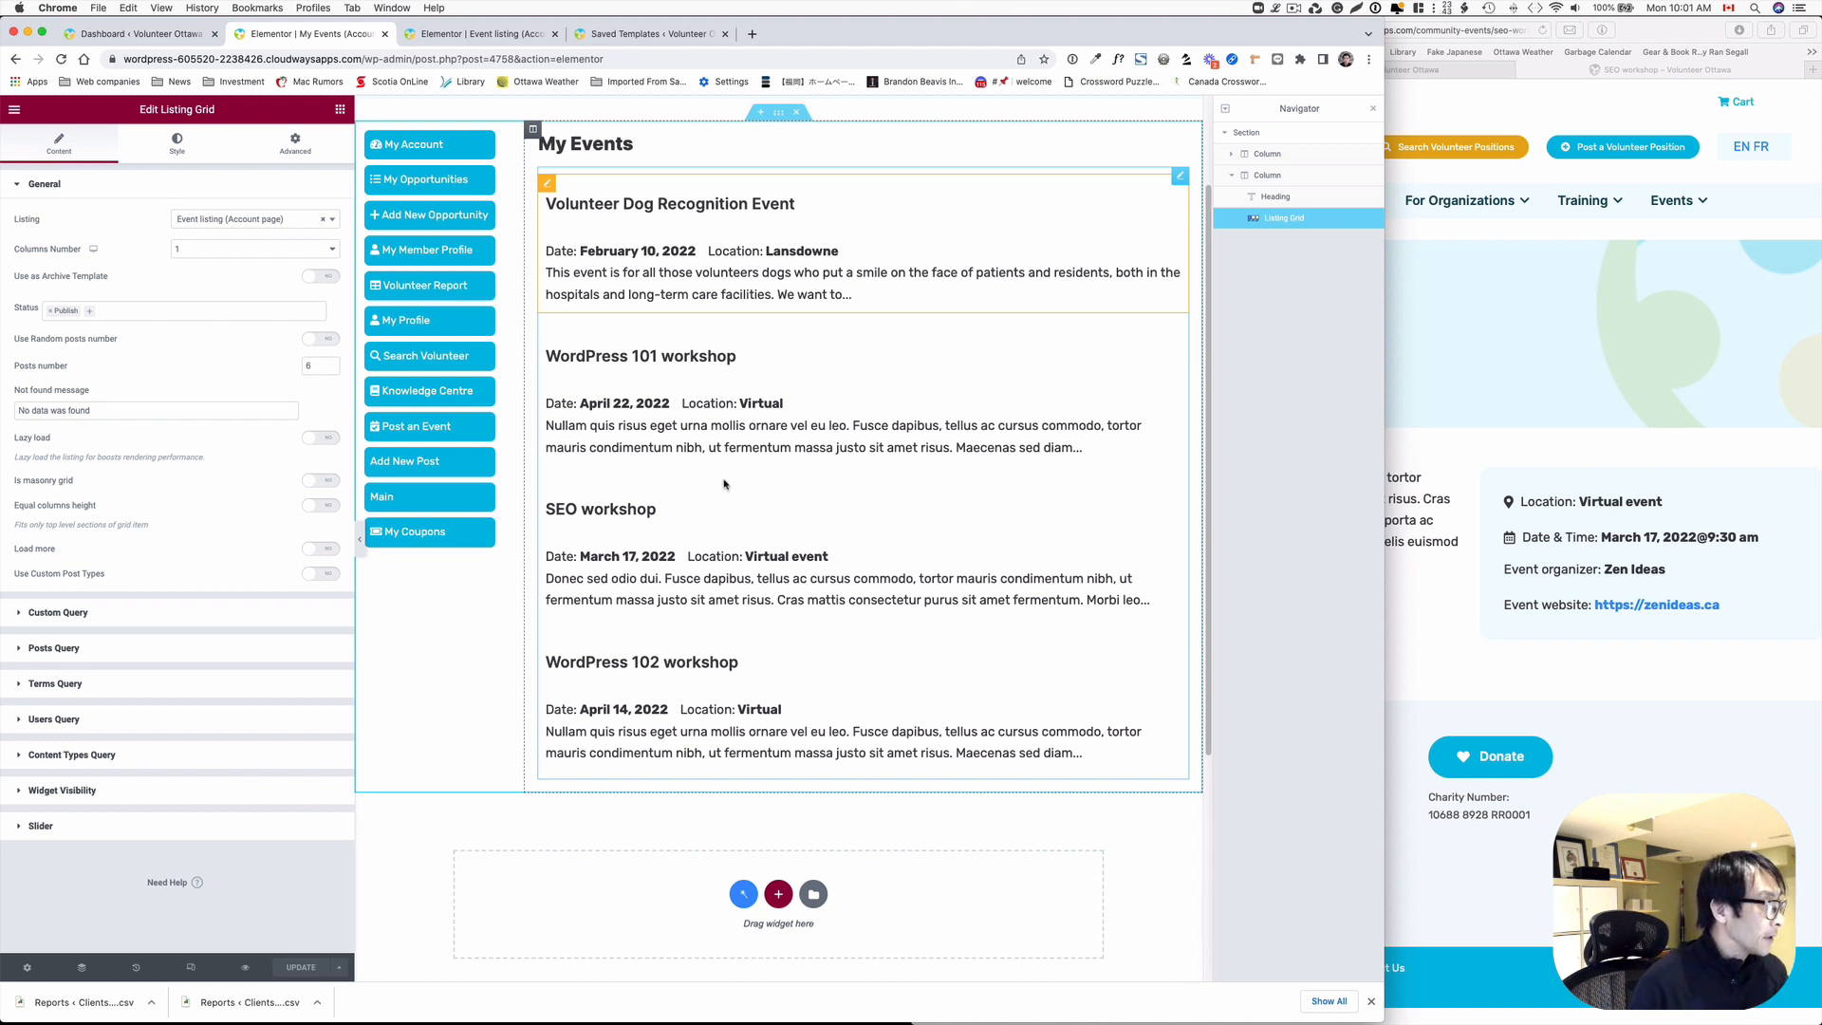
{"action": "left_click", "coordinate": [50, 648]}
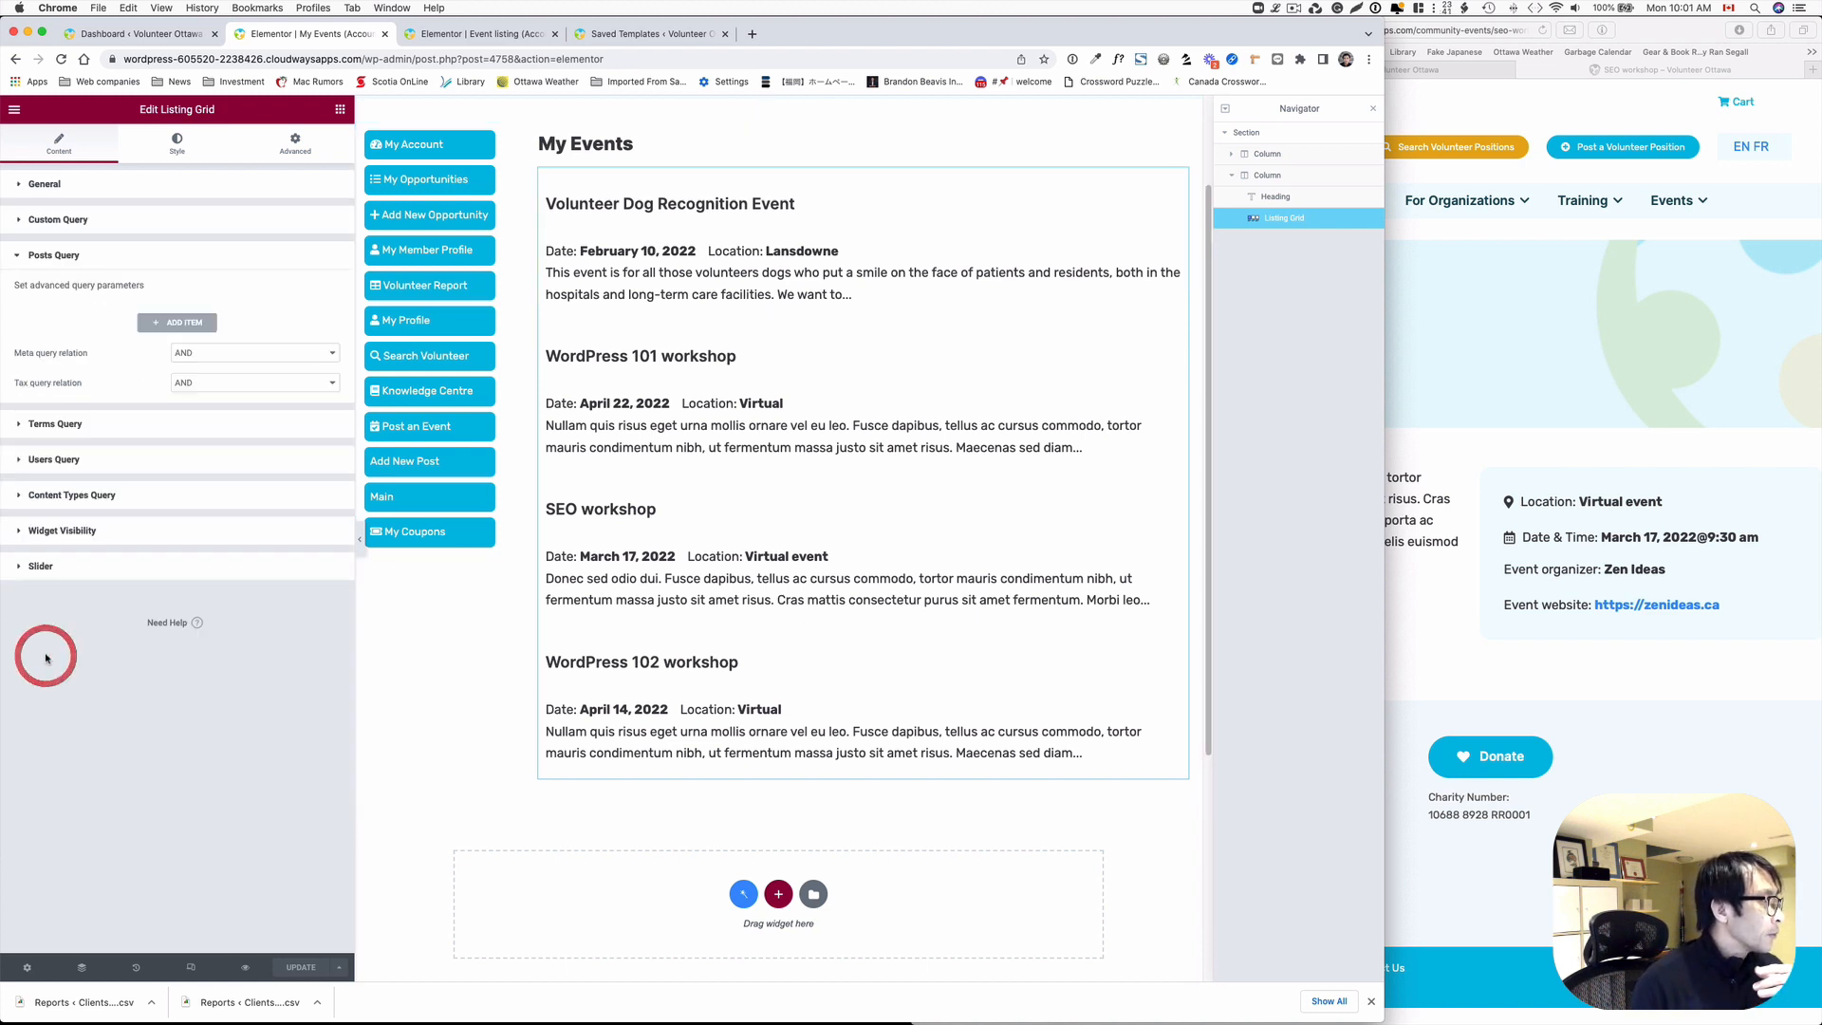
{"action": "left_click", "coordinate": [180, 323]}
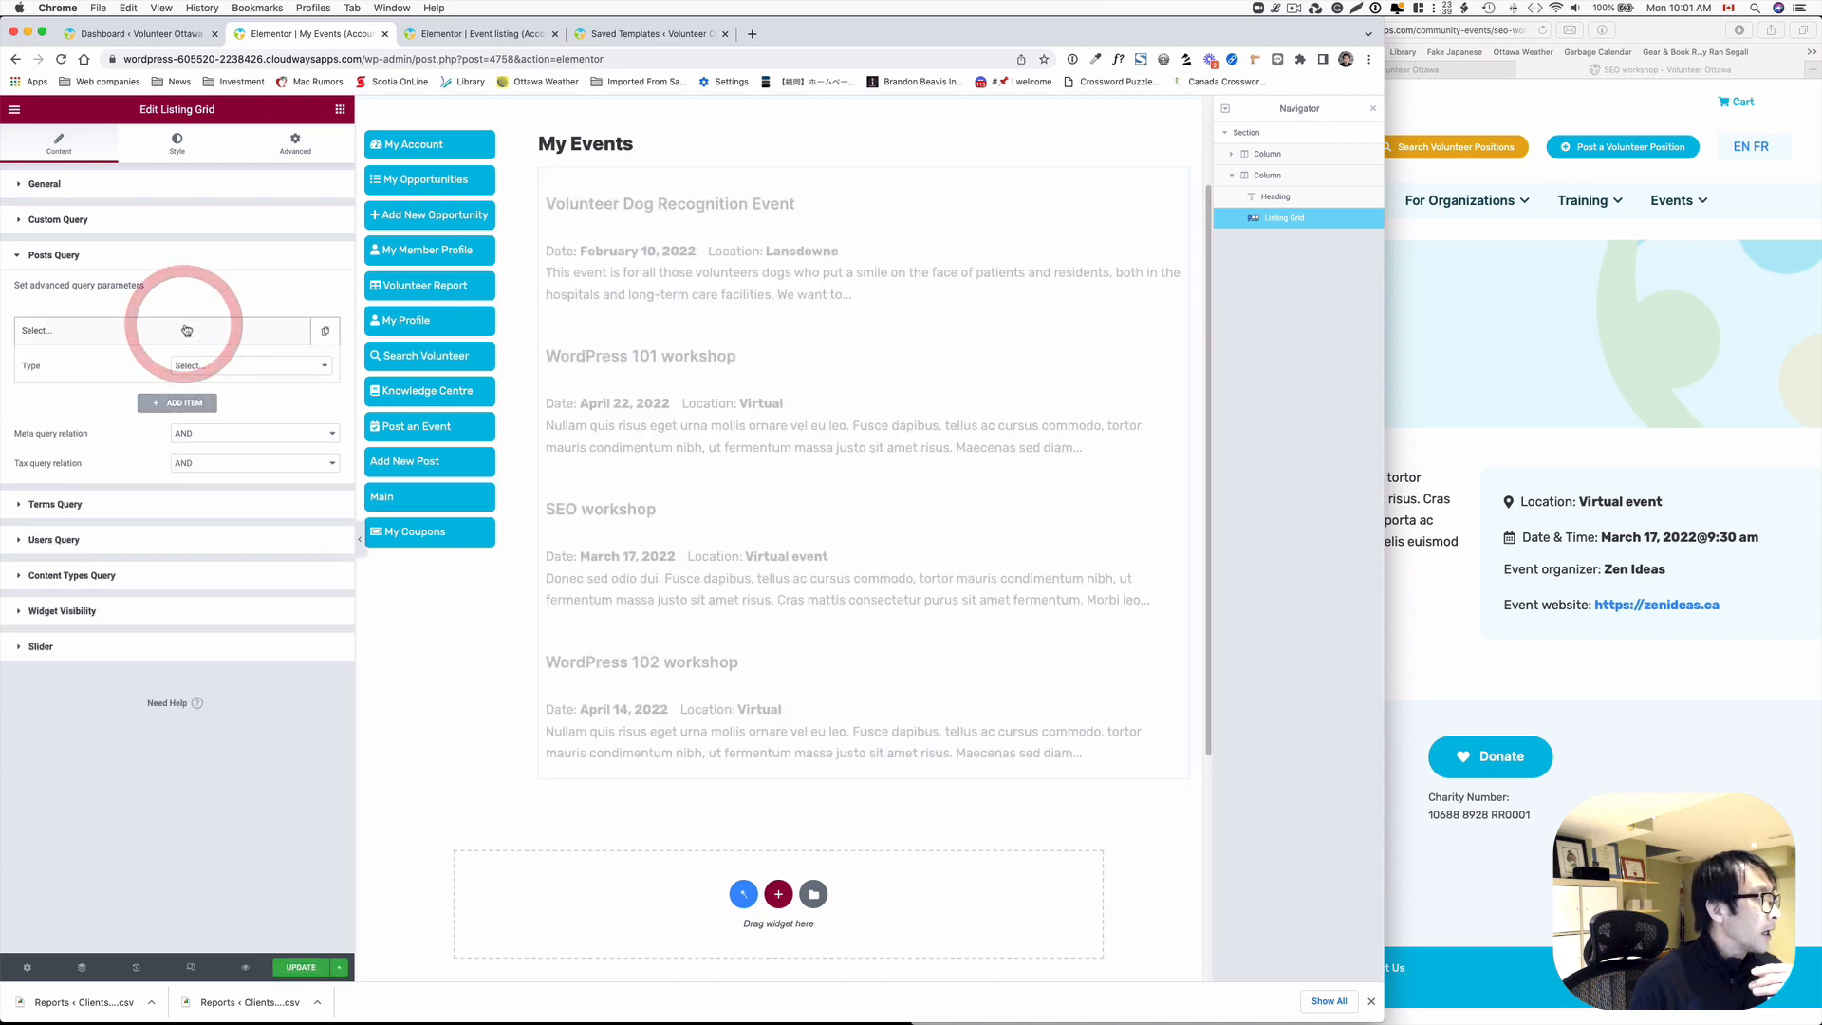
{"action": "left_click", "coordinate": [198, 340]}
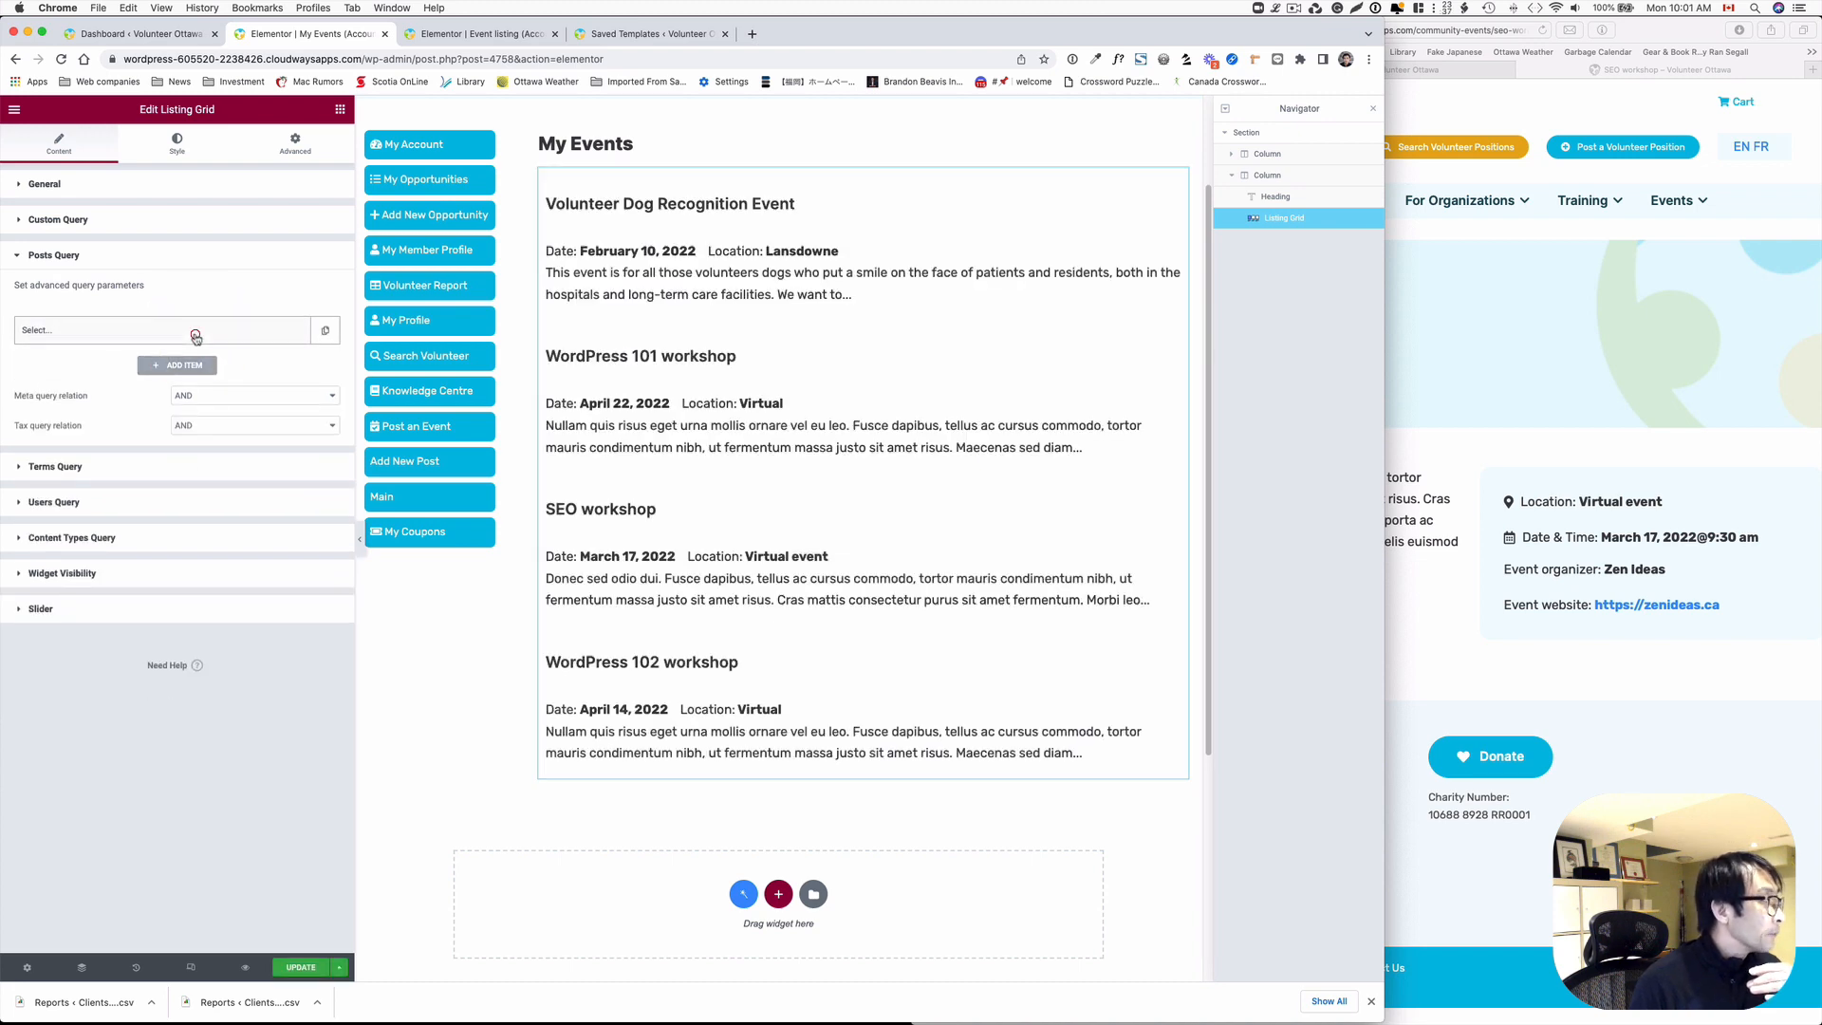
{"action": "left_click", "coordinate": [265, 338]}
{"action": "left_click", "coordinate": [268, 366]}
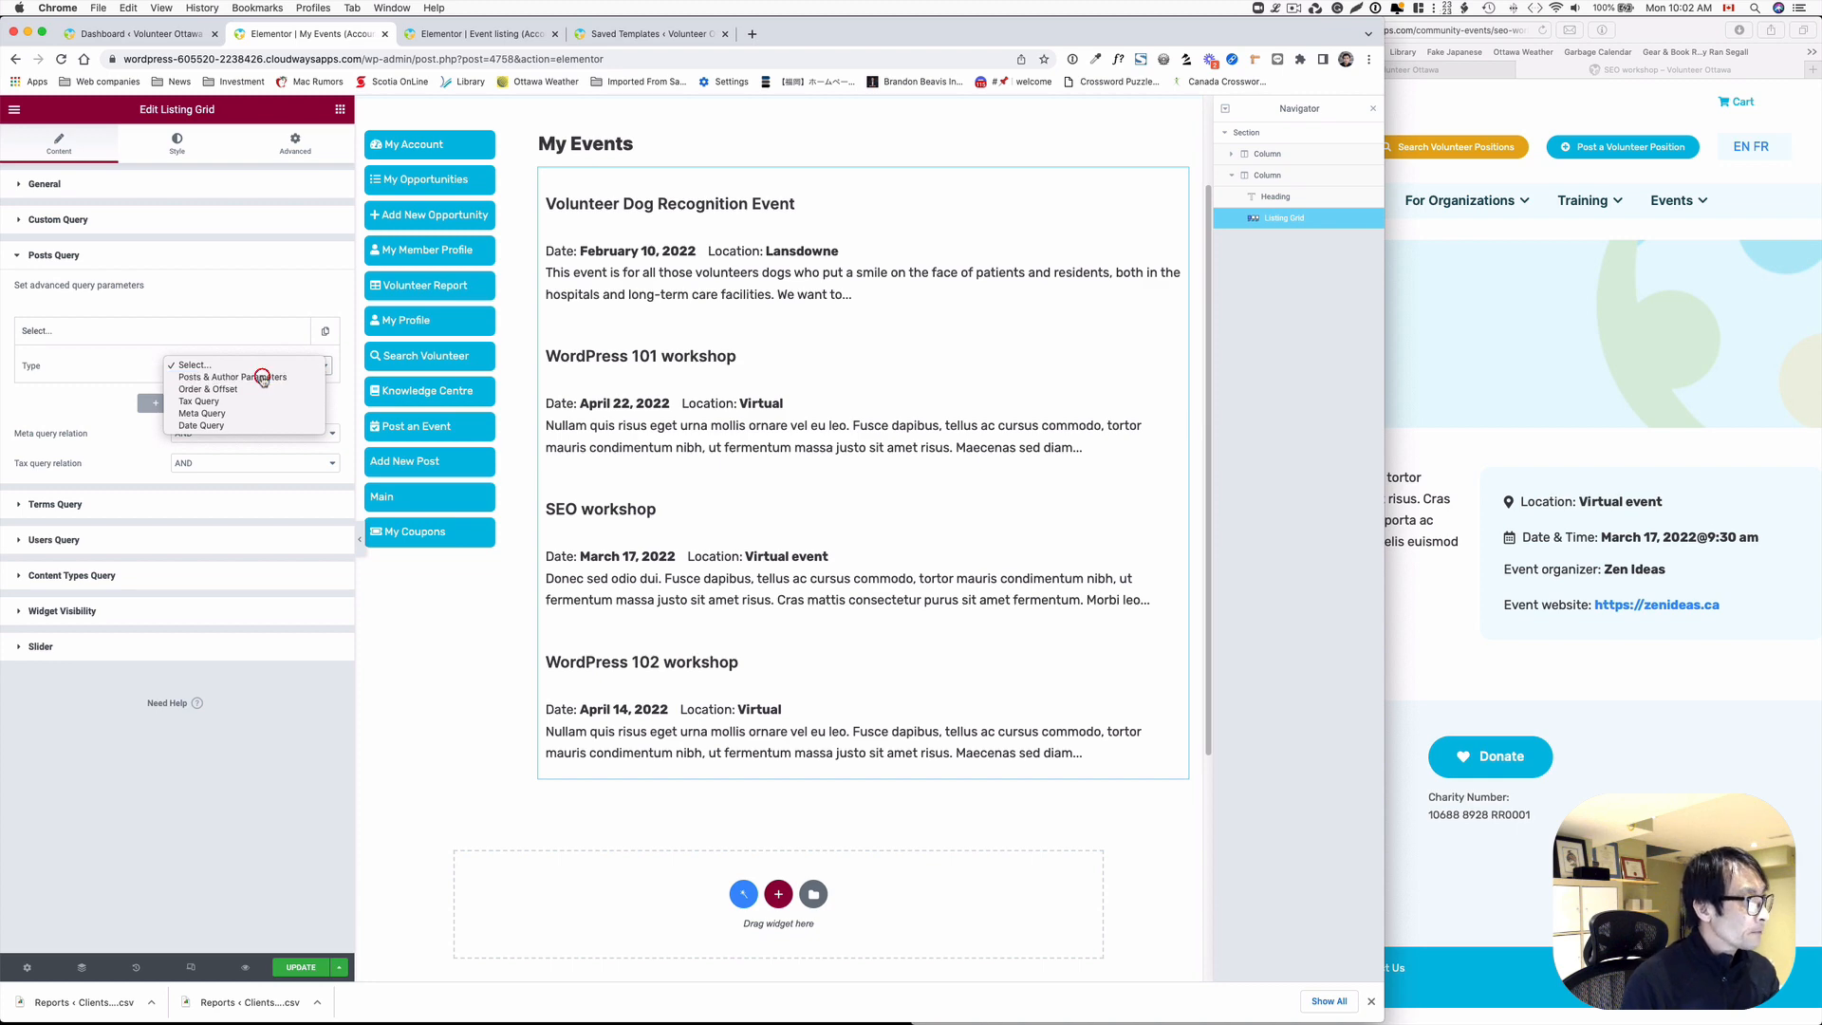
{"action": "left_click", "coordinate": [263, 379]}
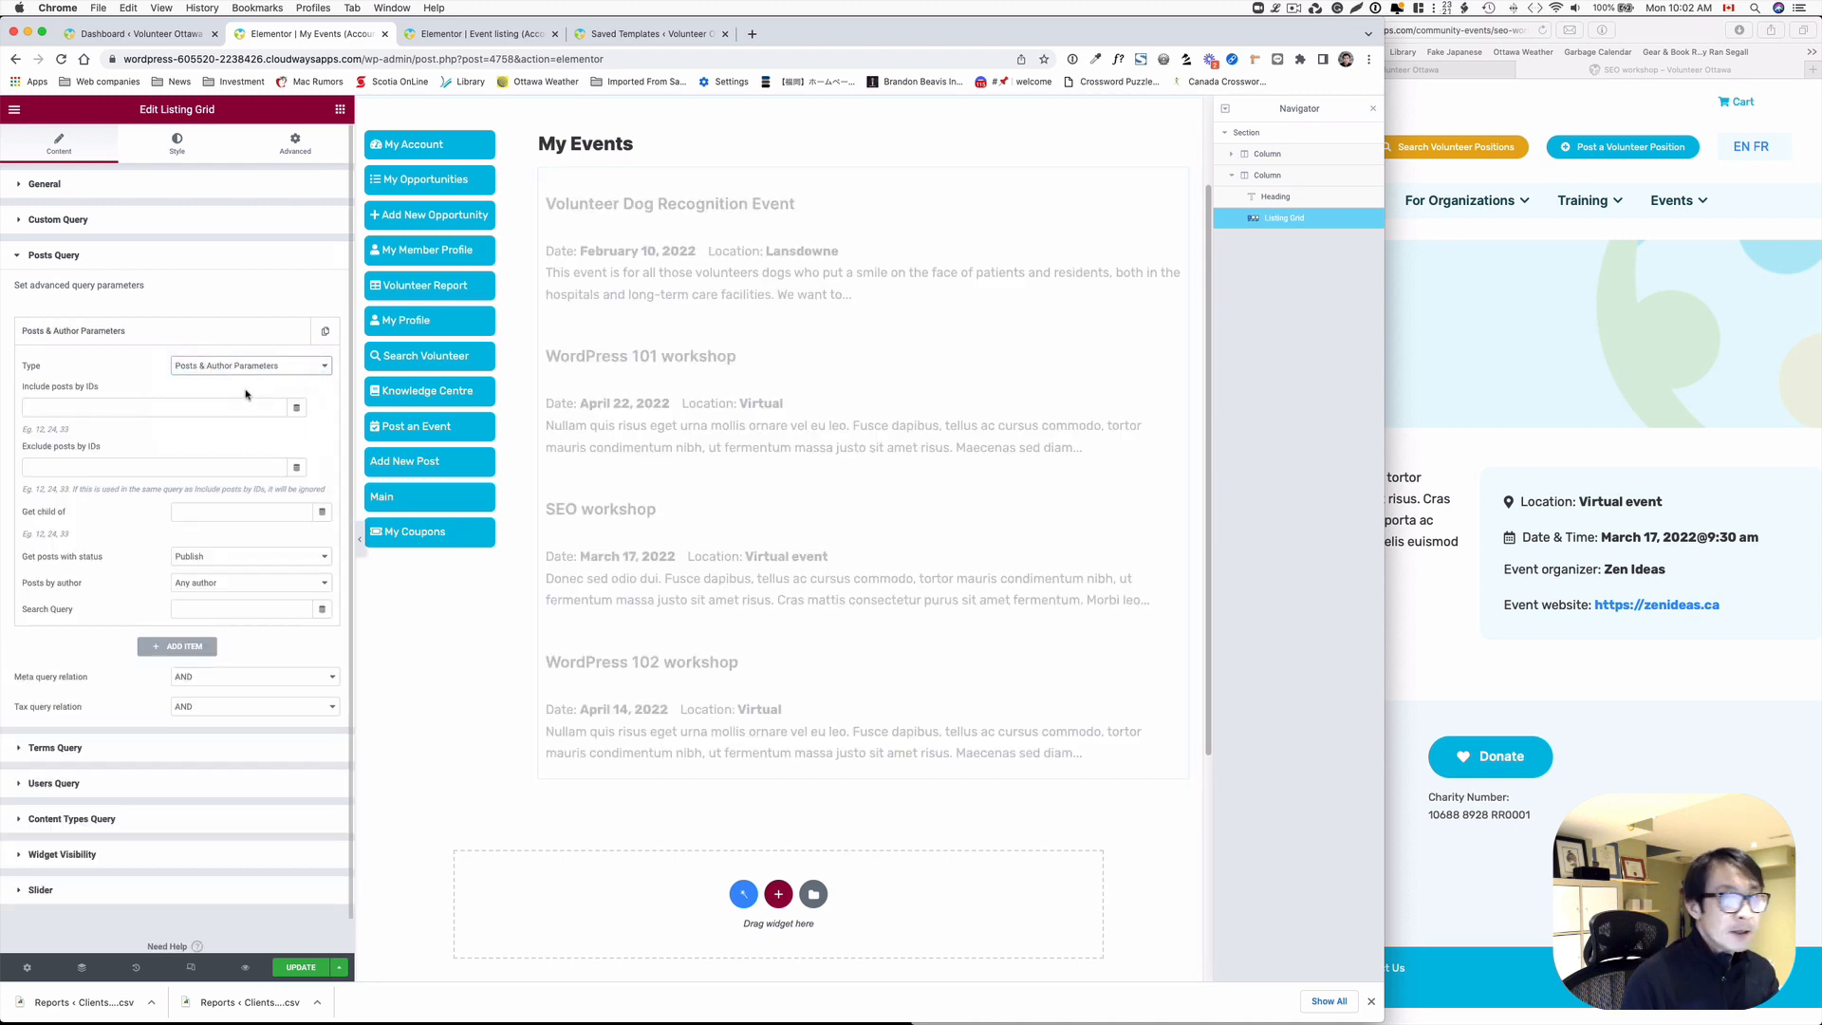
- Limit the posts query to posts authored by the Current User and update the template
{"action": "scroll", "coordinate": [158, 495], "scroll_direction": "down", "scroll_amount": 1}
{"action": "scroll", "coordinate": [157, 495], "scroll_direction": "down", "scroll_amount": 1}
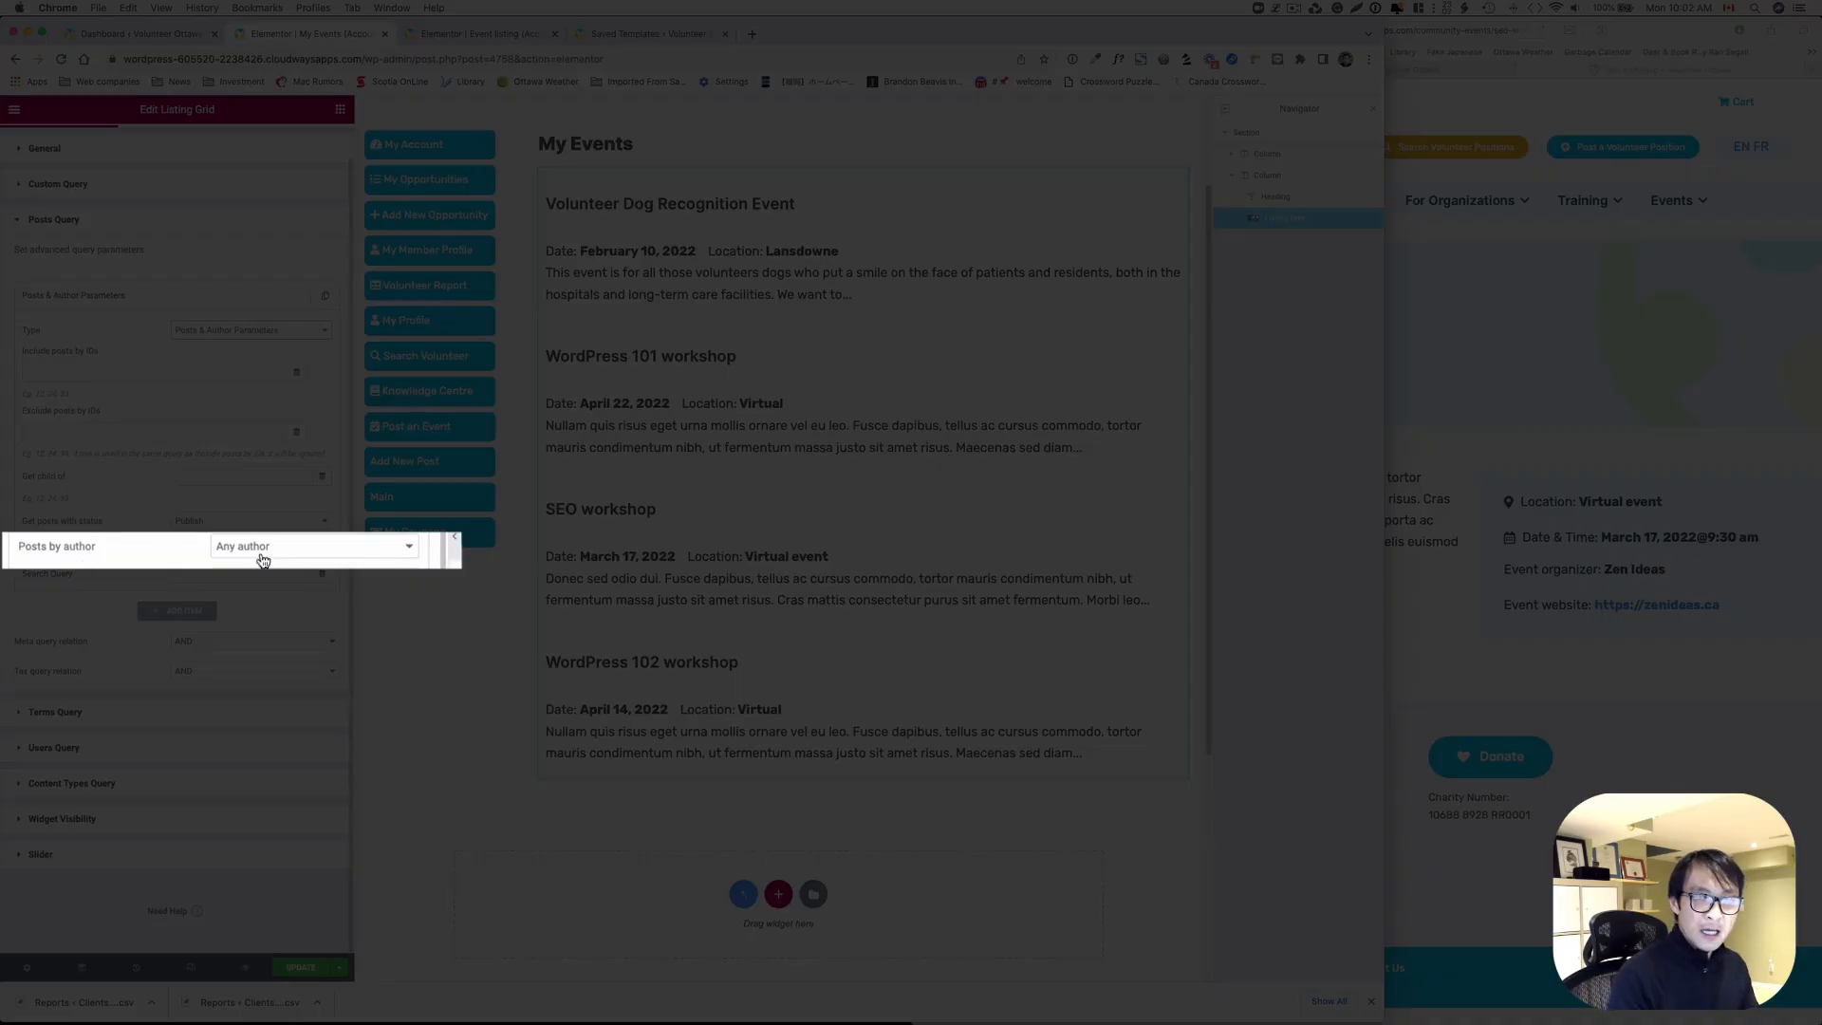
{"action": "left_click", "coordinate": [263, 559]}
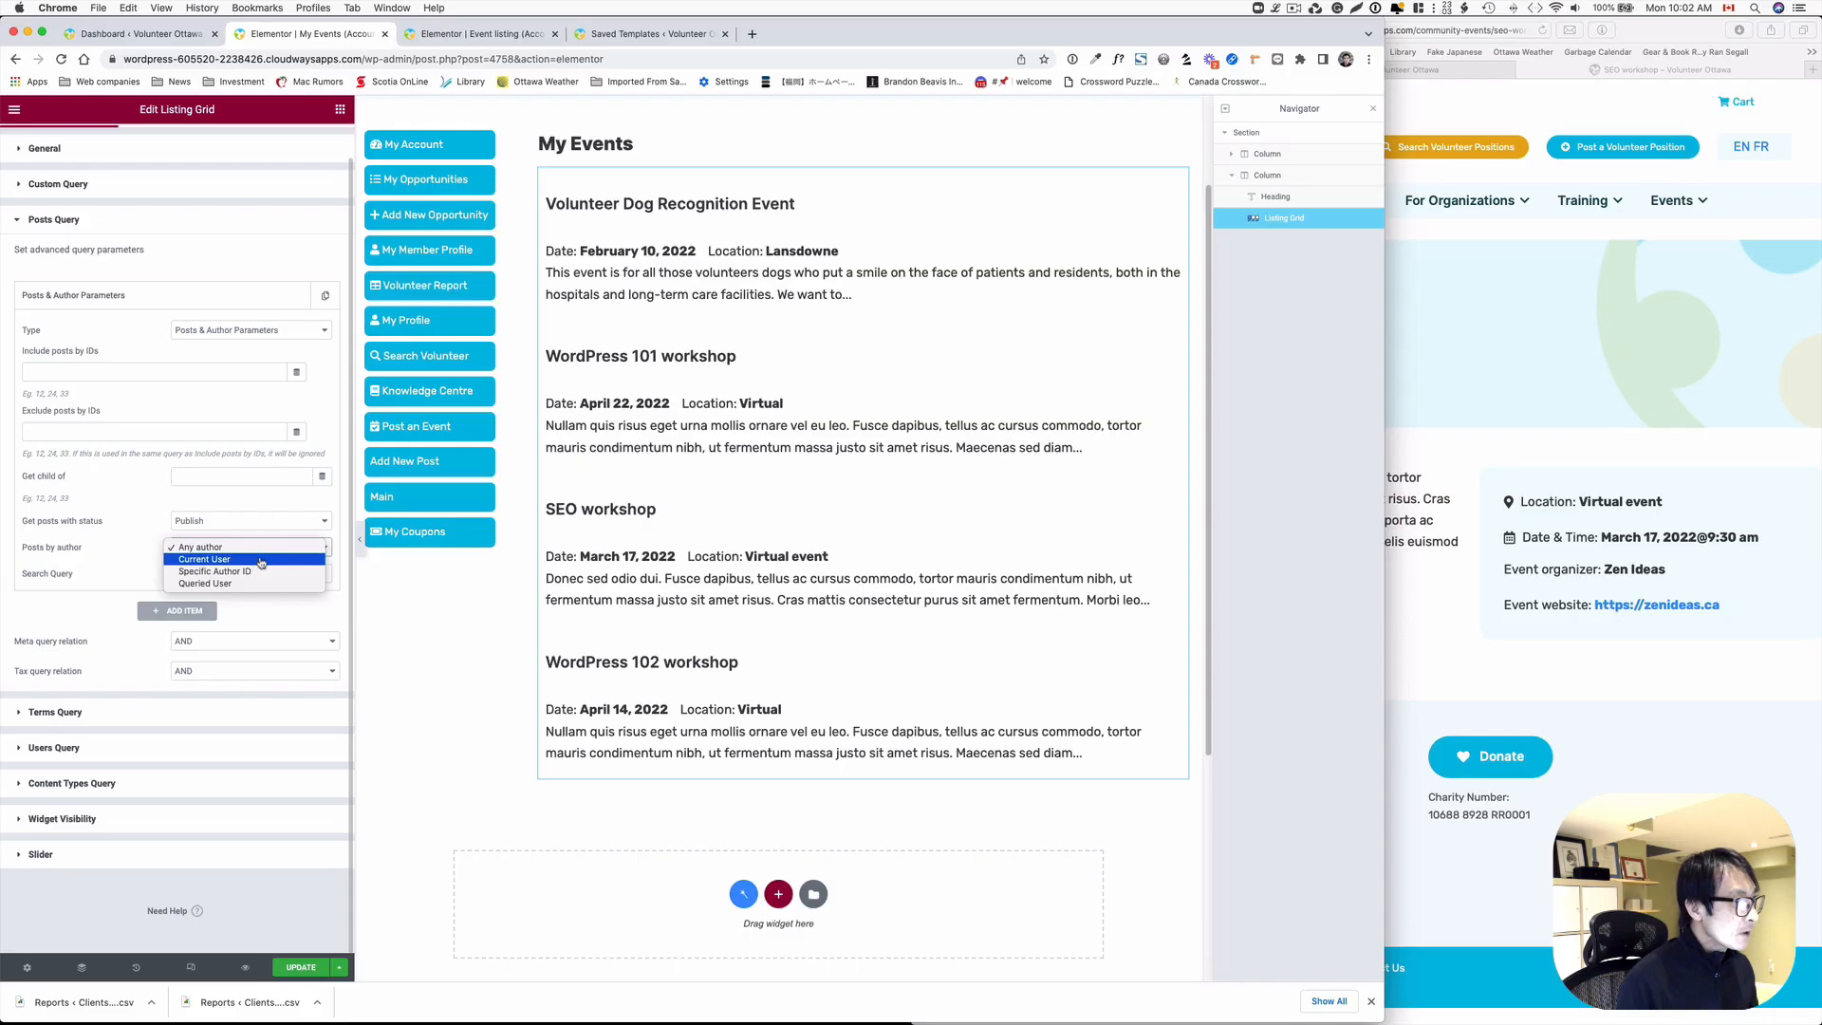
{"action": "left_click", "coordinate": [244, 560]}
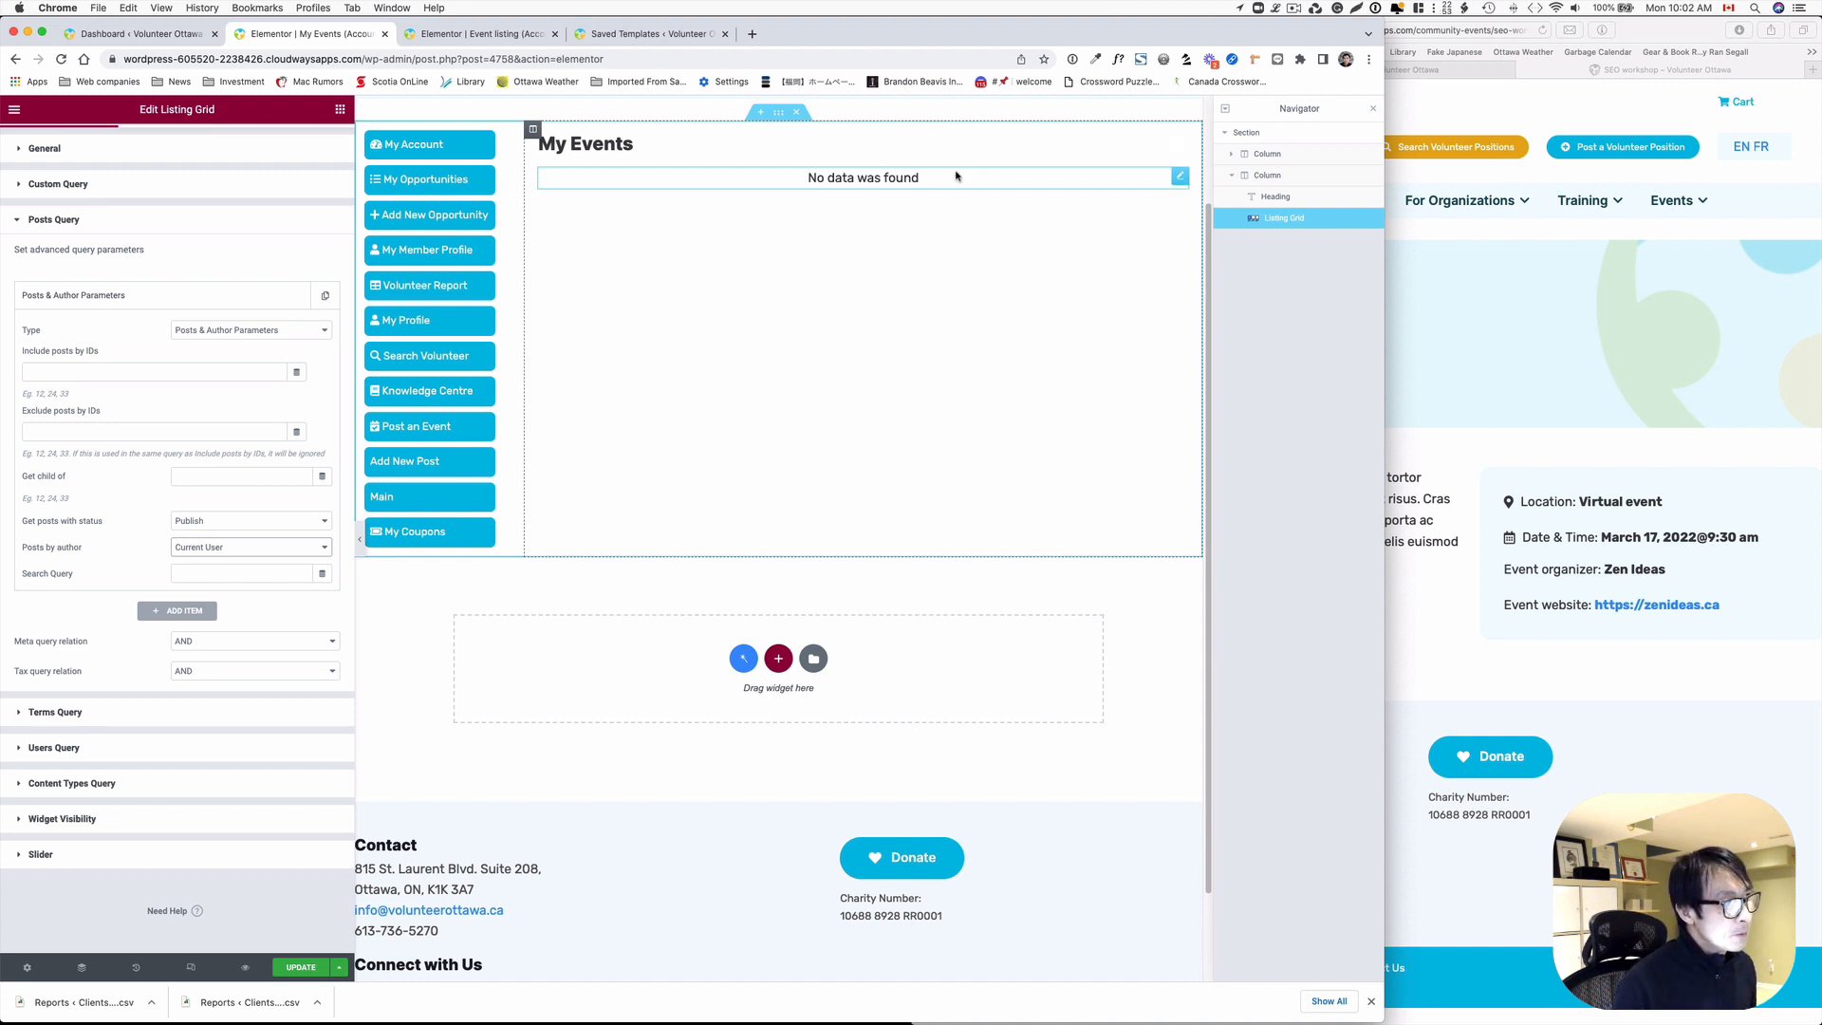
{"action": "left_click", "coordinate": [300, 975]}
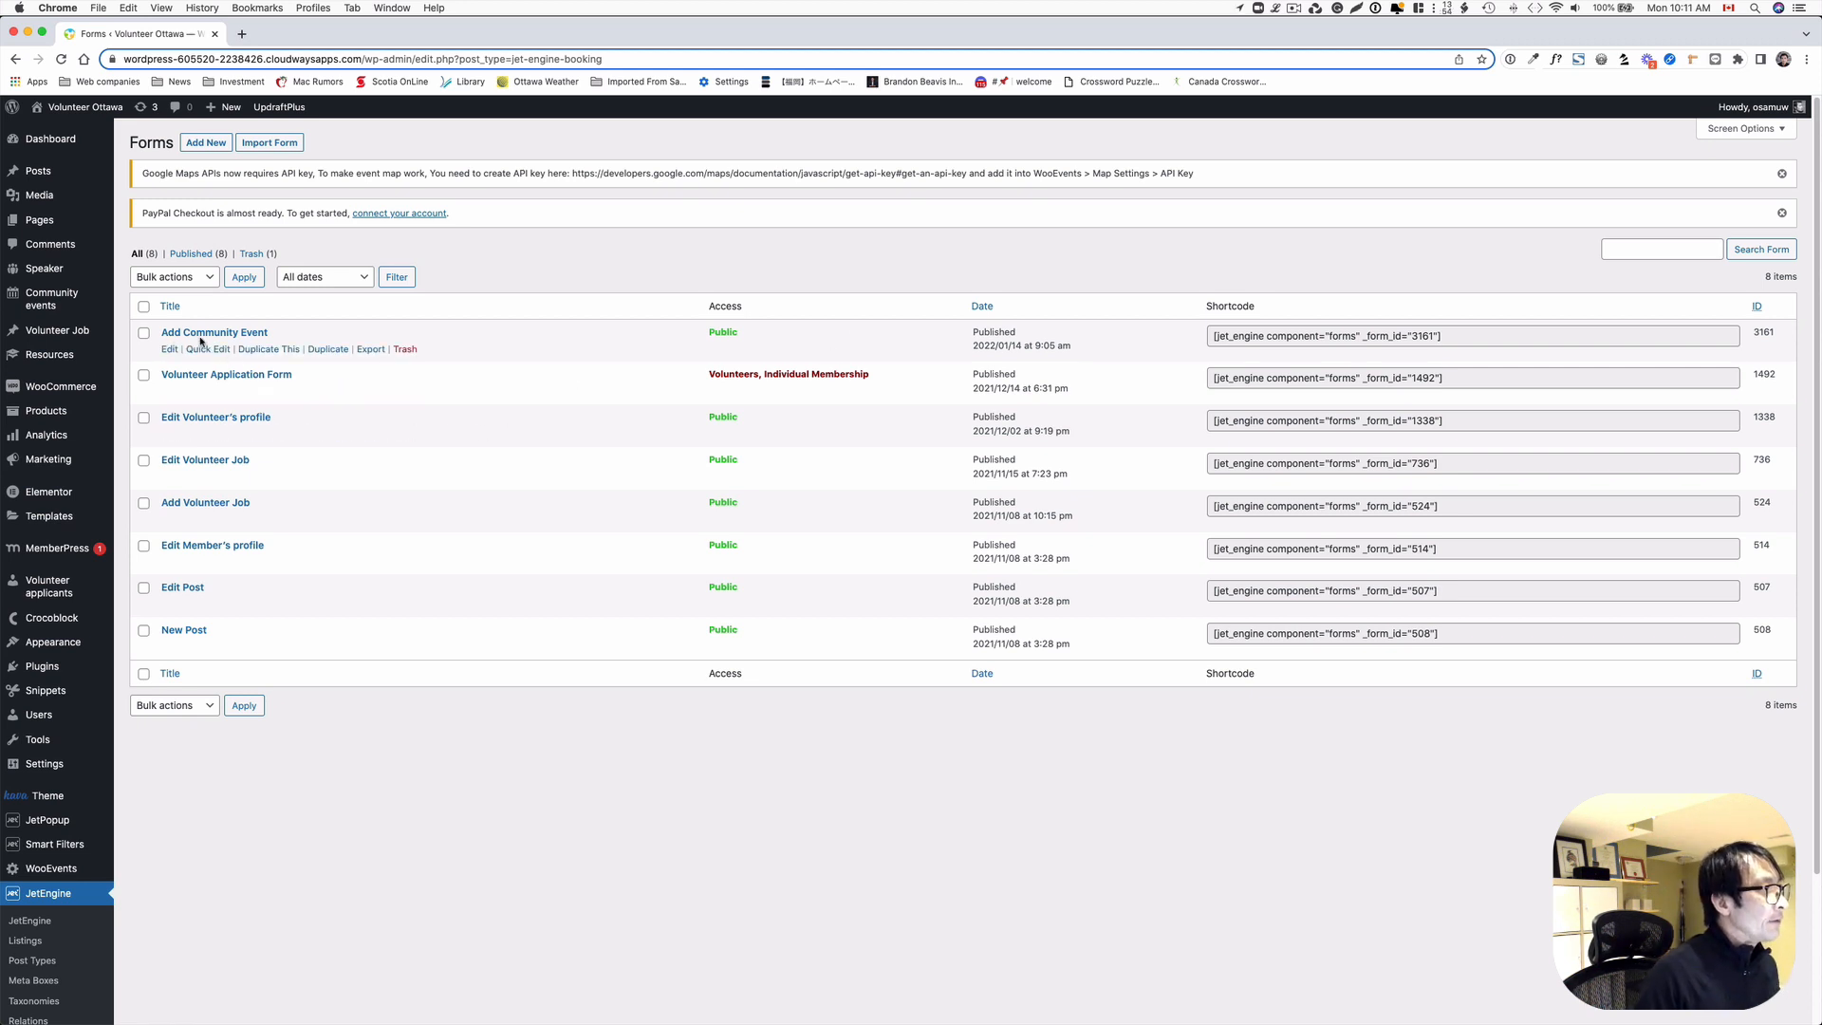
- Duplicate the Add Community Event form and open the copy for editing in a separate browser window beside the original
{"action": "left_click", "coordinate": [279, 353]}
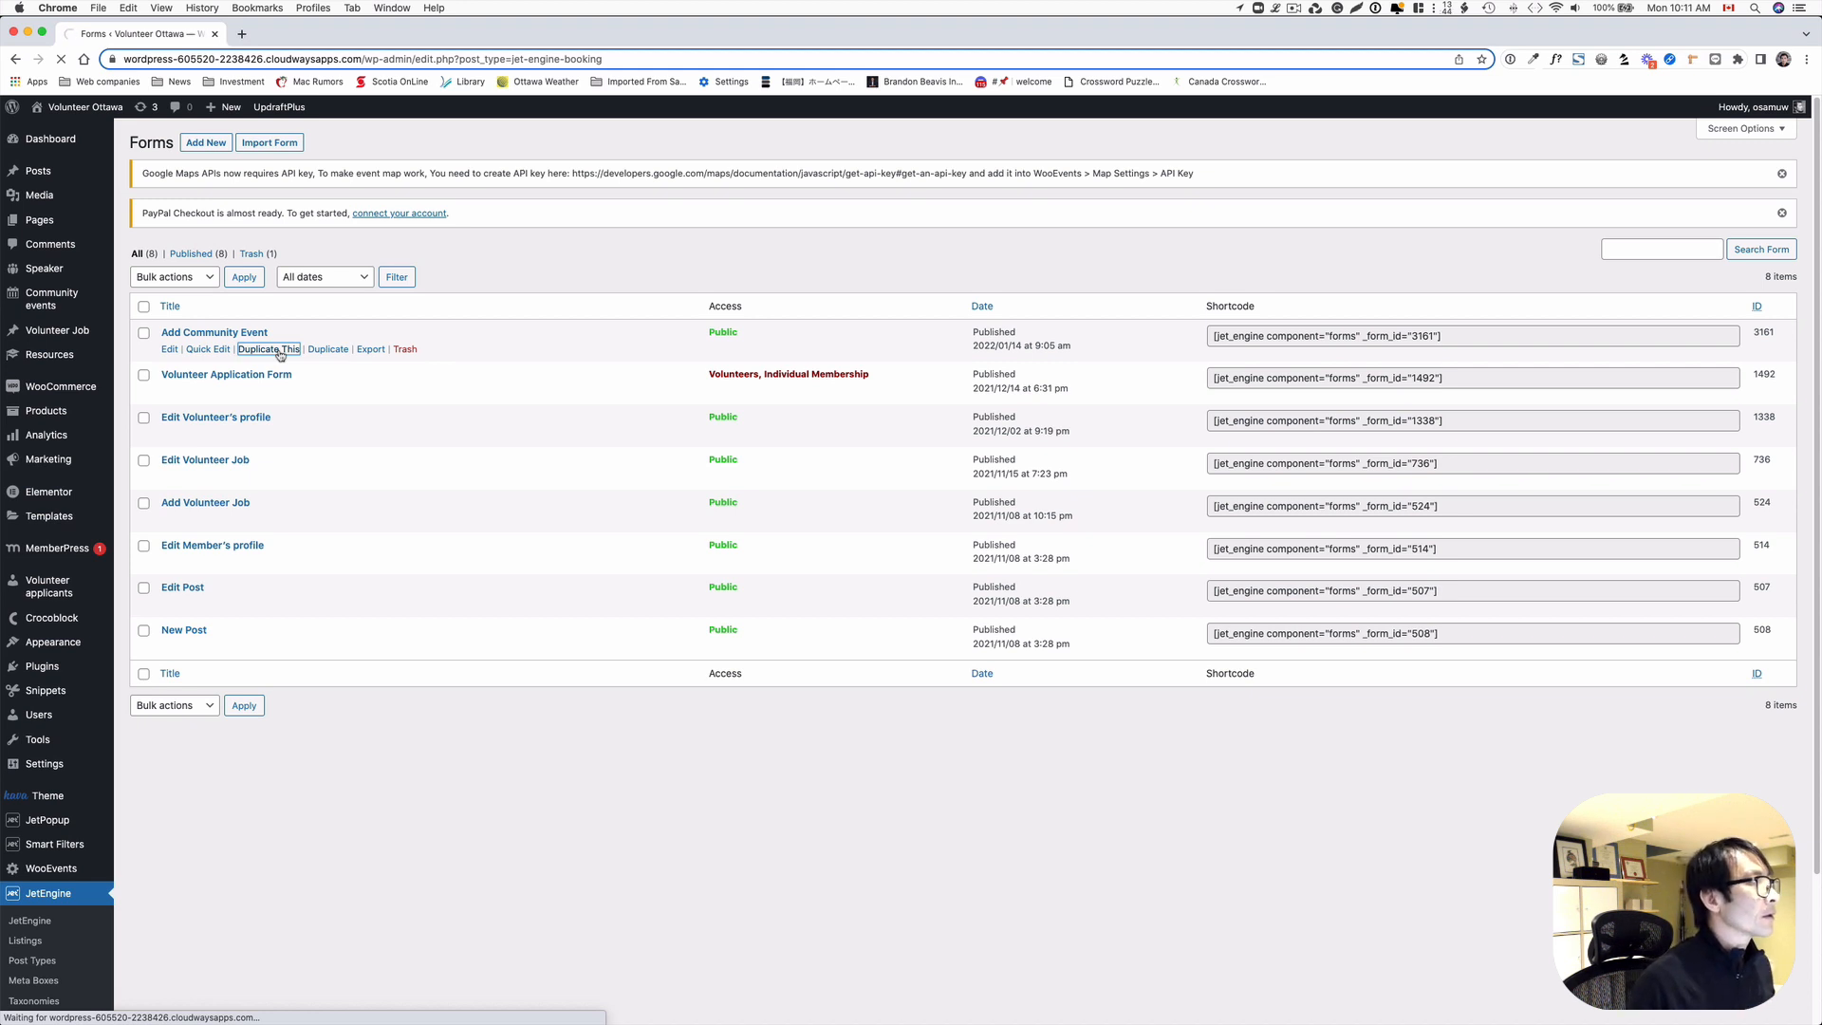
{"action": "right_click", "coordinate": [164, 339]}
{"action": "left_click", "coordinate": [192, 349]}
{"action": "left_click", "coordinate": [307, 38]}
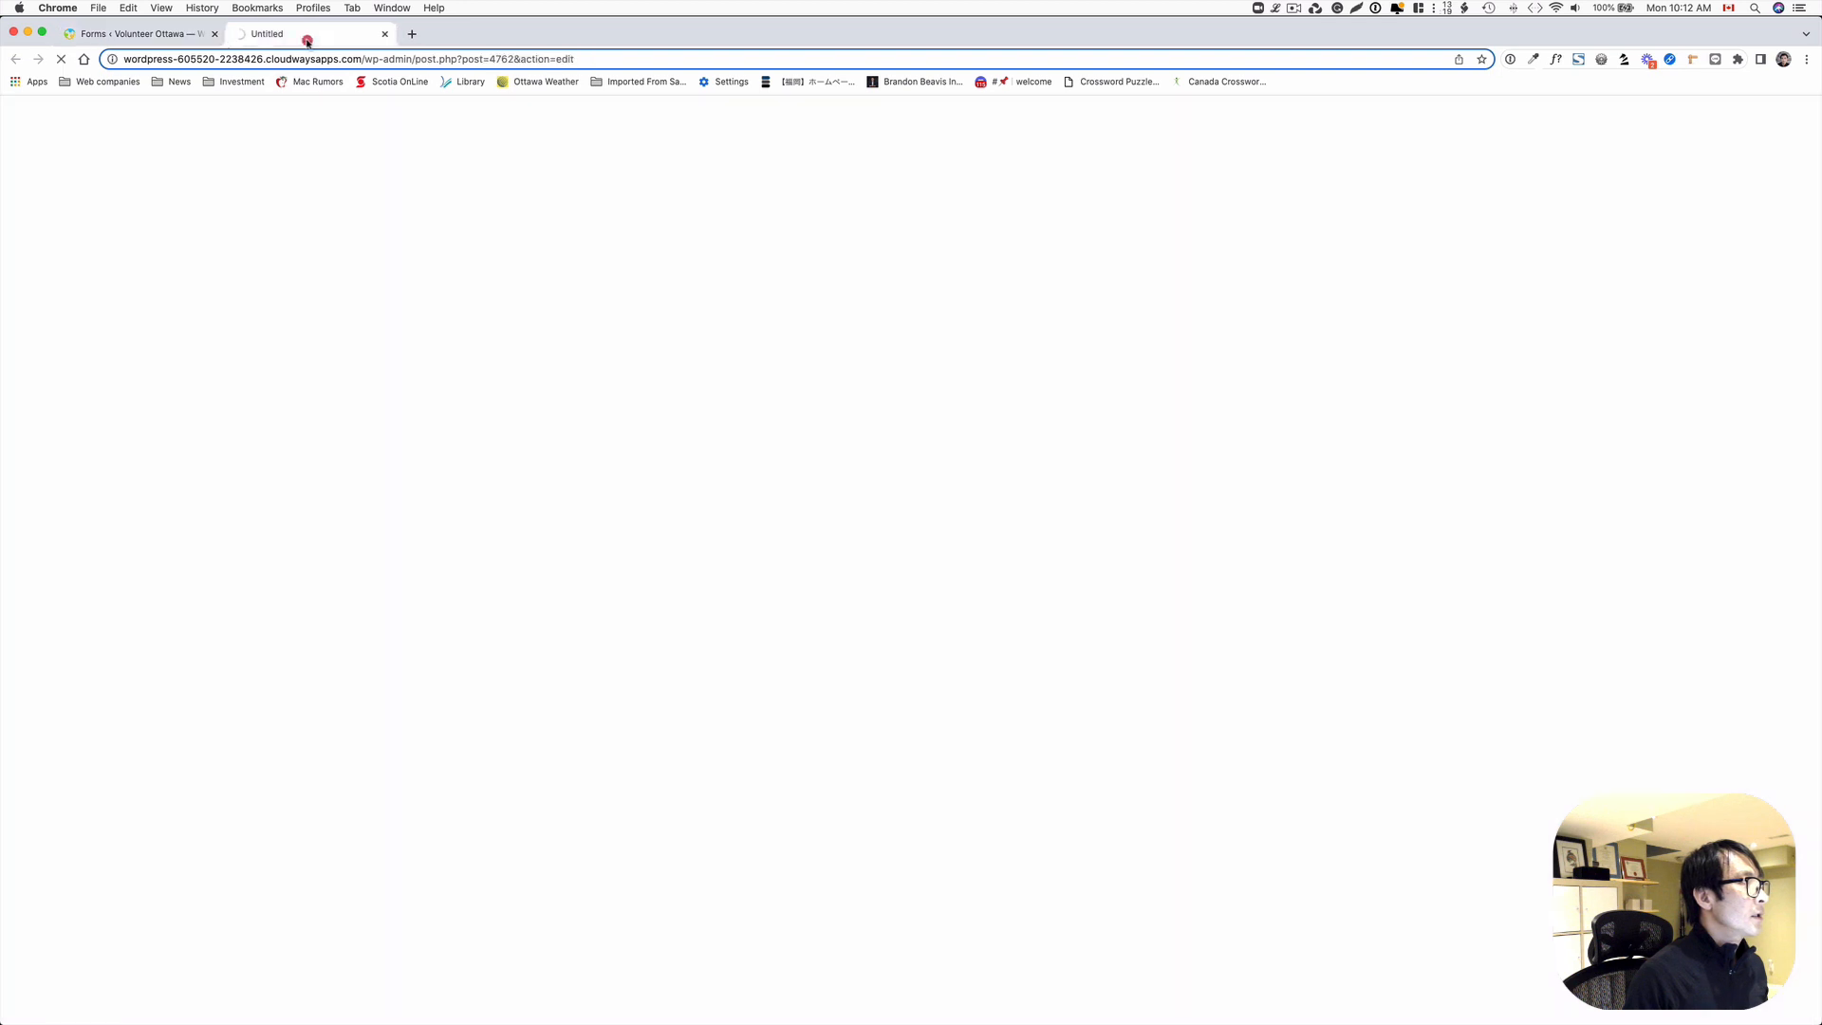
{"action": "left_click_drag", "start_coordinate": [307, 41], "coordinate": [474, 100]}
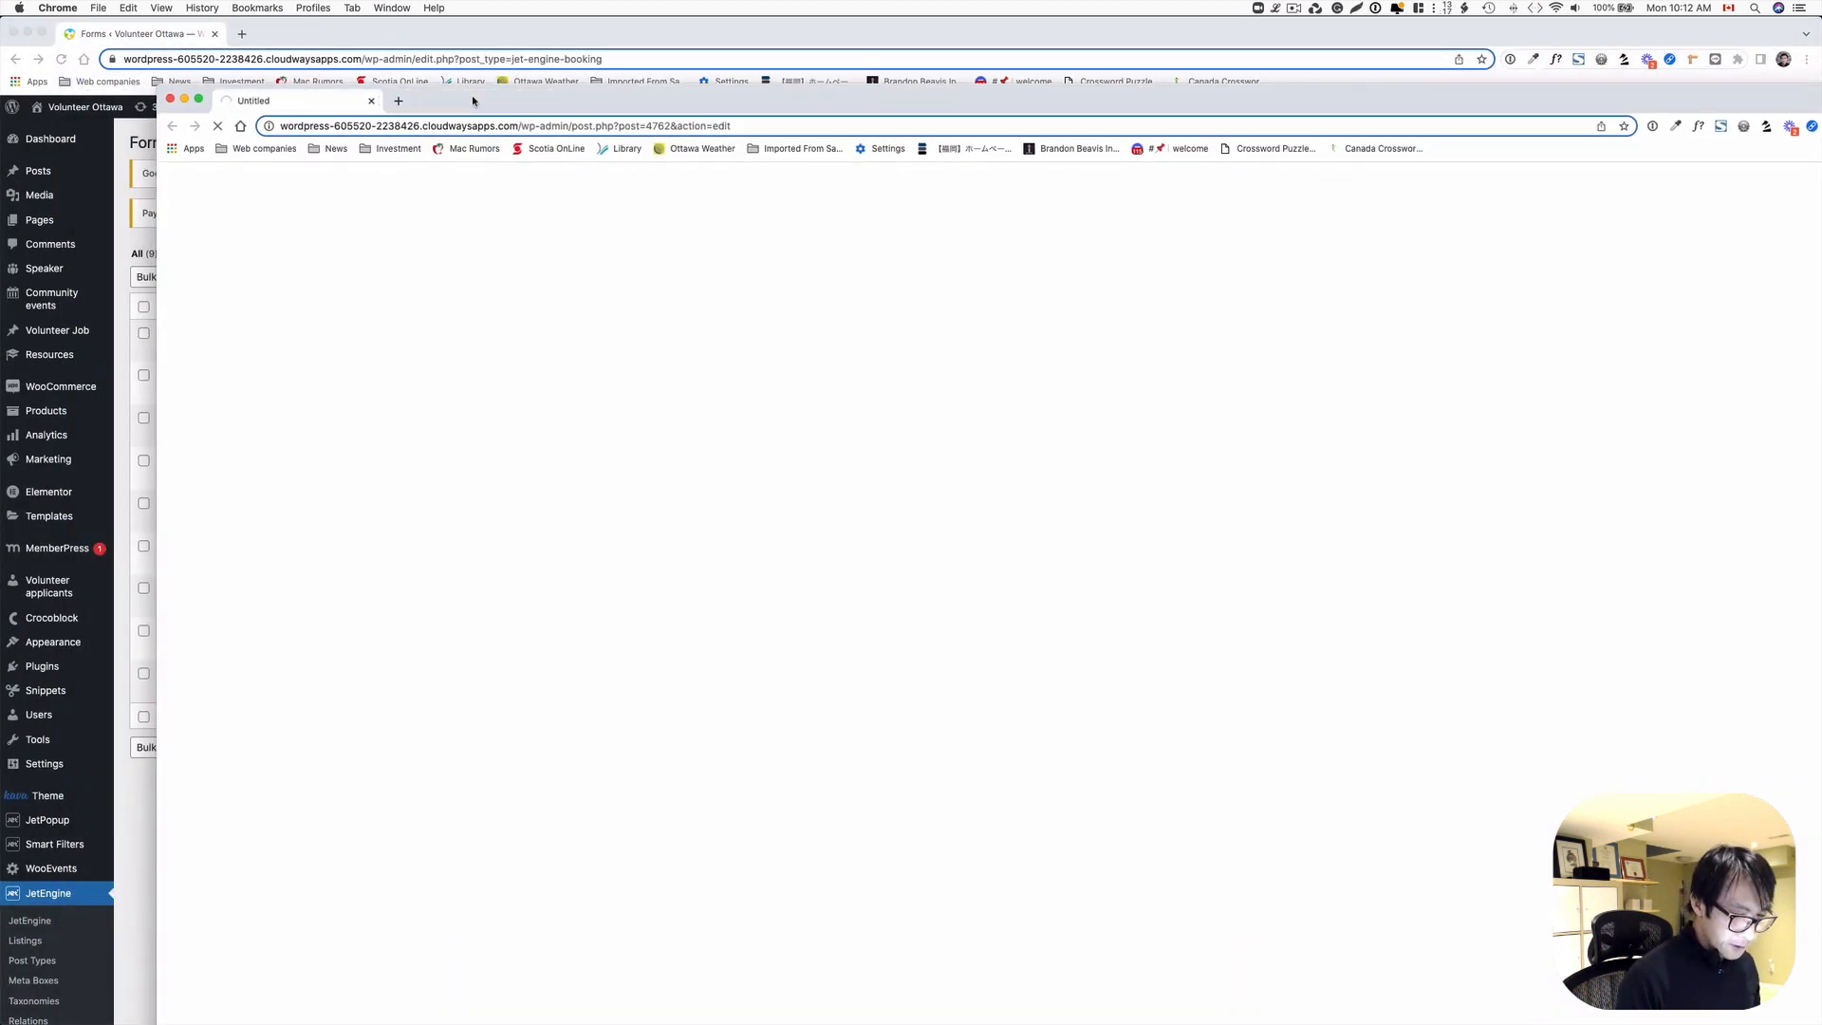
{"action": "key", "text": "ctrl+alt+Right"}
{"action": "key", "text": "ctrl+alt+Right"}
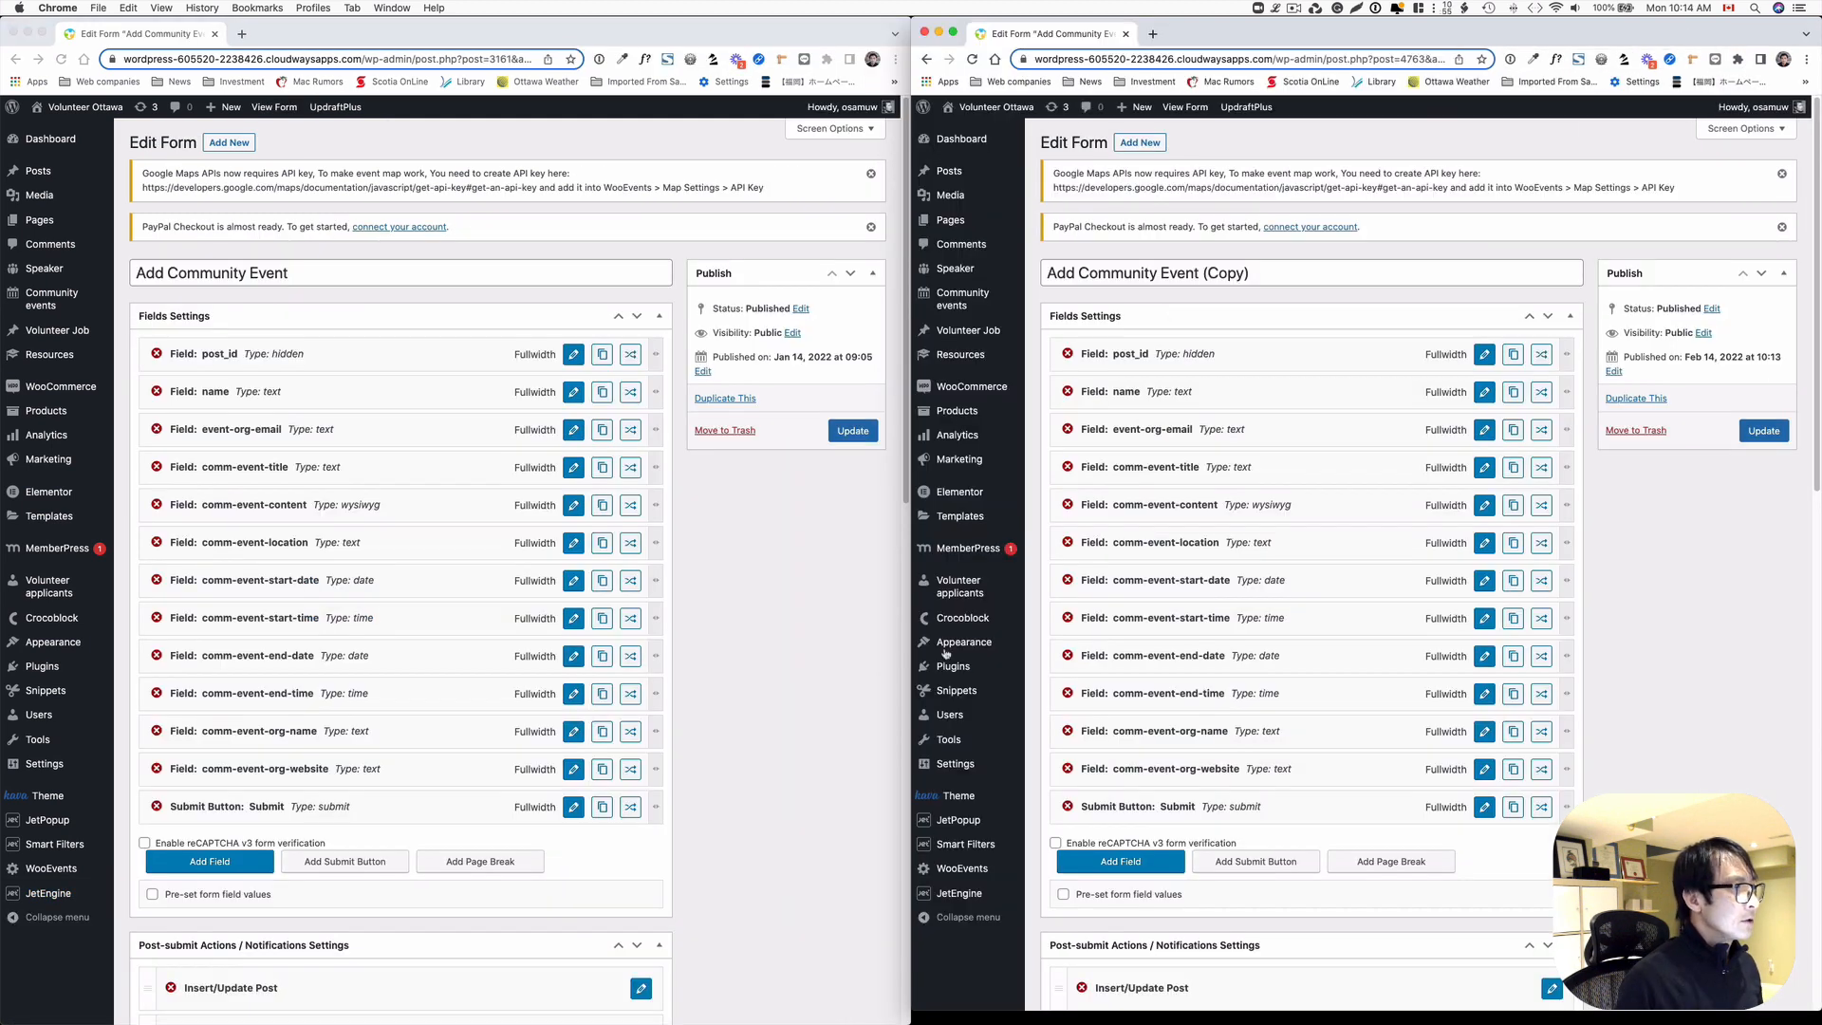
- Rename the duplicated form to Edit Community Event and update it
{"action": "double_click", "coordinate": [1060, 273]}
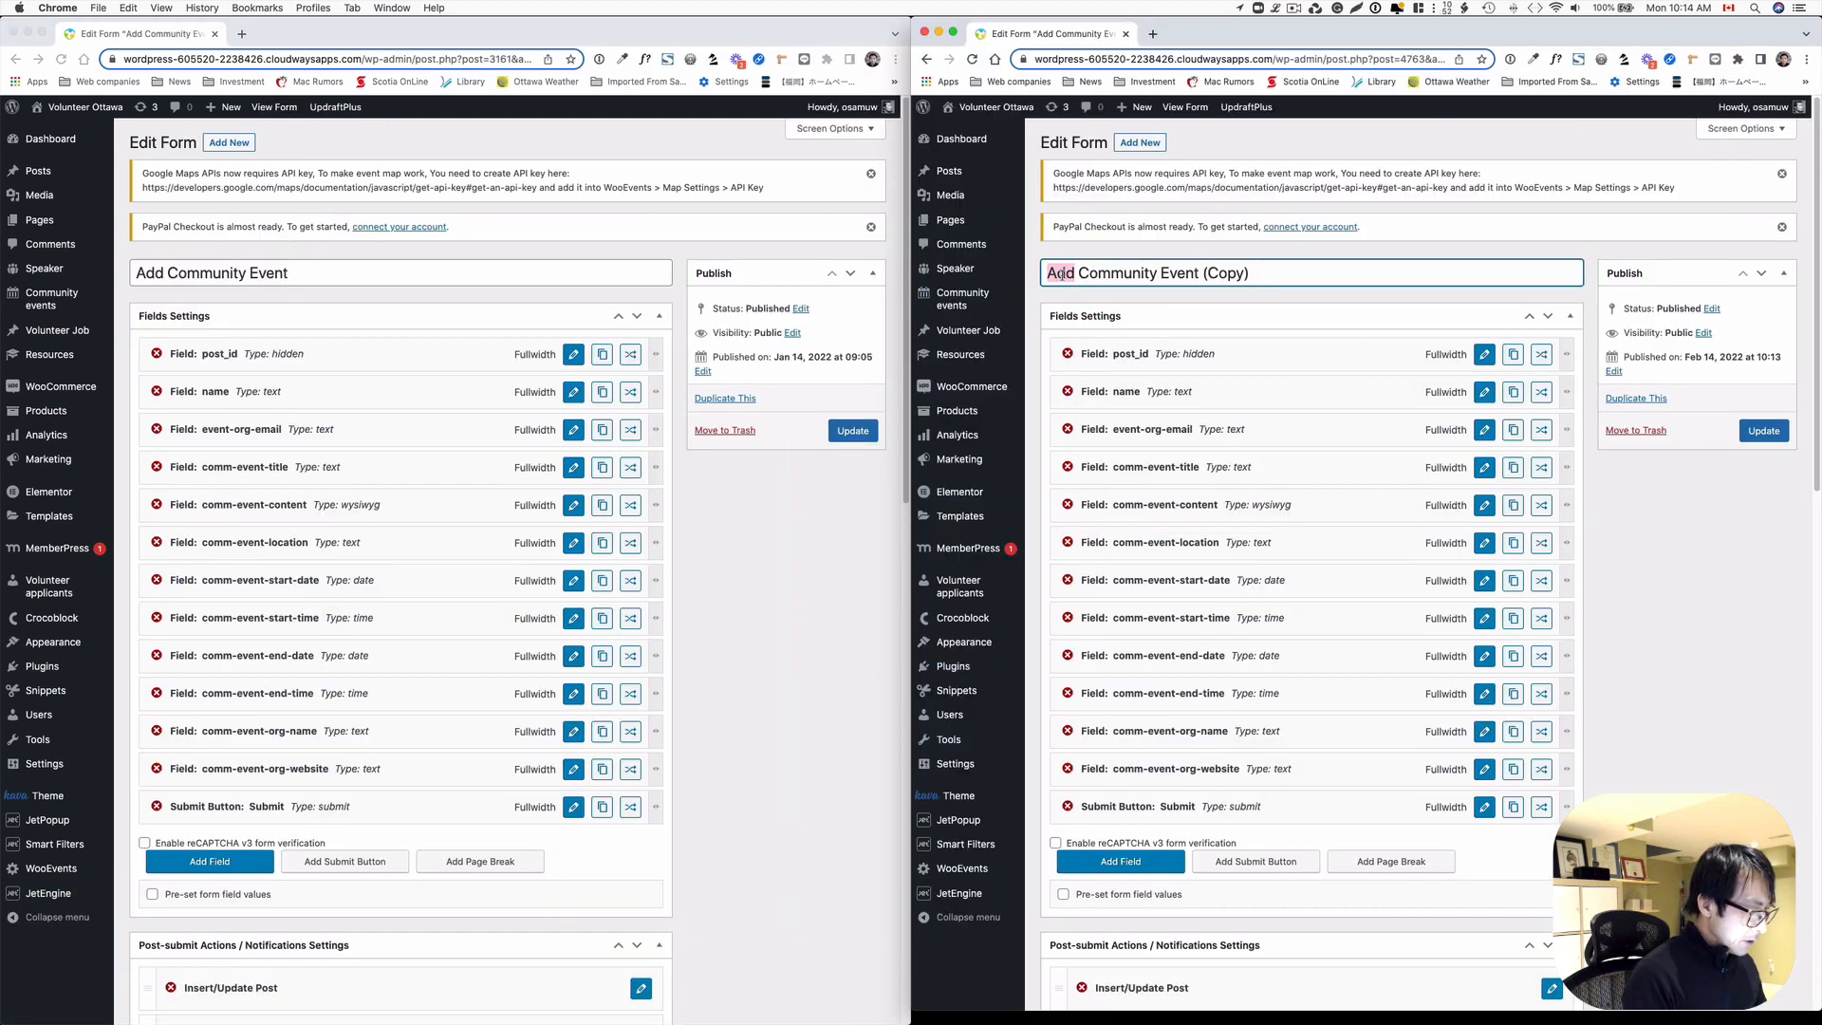
{"action": "type", "text": "Edit"}
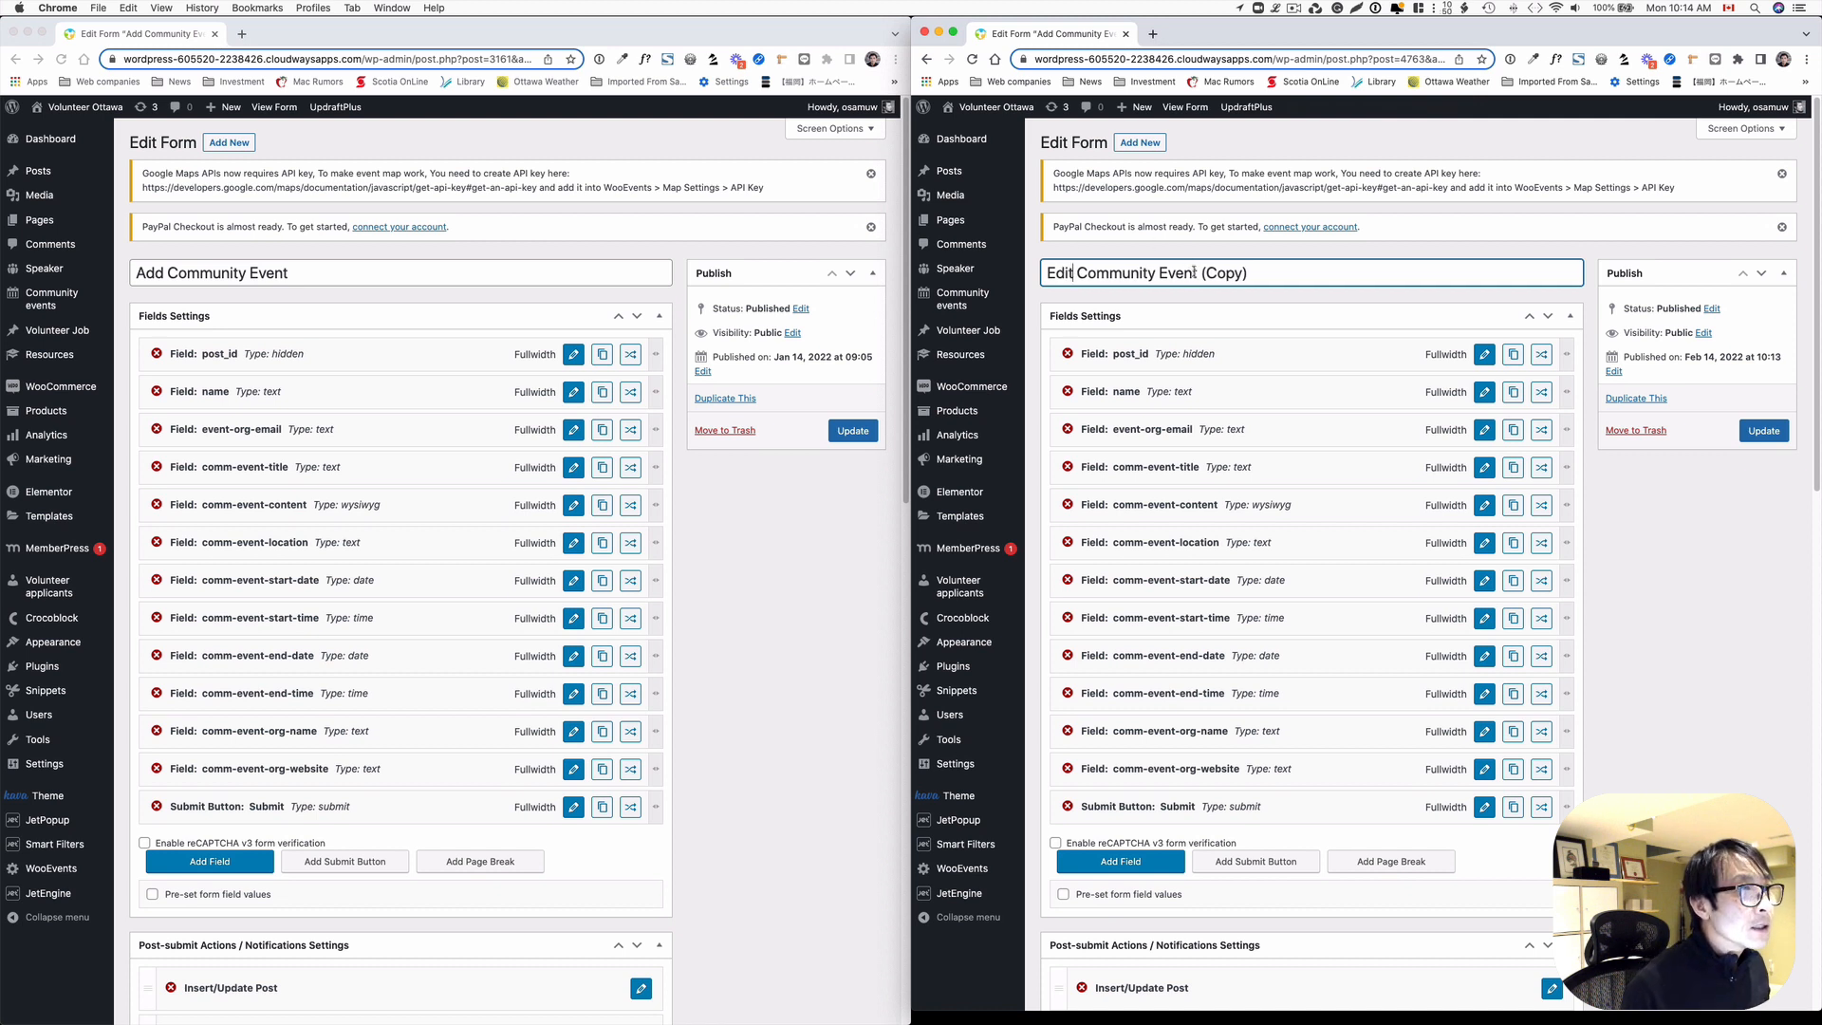
{"action": "mouse_move", "coordinate": [1195, 273]}
{"action": "left_mouse_down"}
{"action": "mouse_move", "coordinate": [1280, 261]}
{"action": "mouse_move", "coordinate": [1201, 273]}
{"action": "left_mouse_up"}
{"action": "left_click", "coordinate": [1279, 262]}
{"action": "key", "text": "BackSpace"}
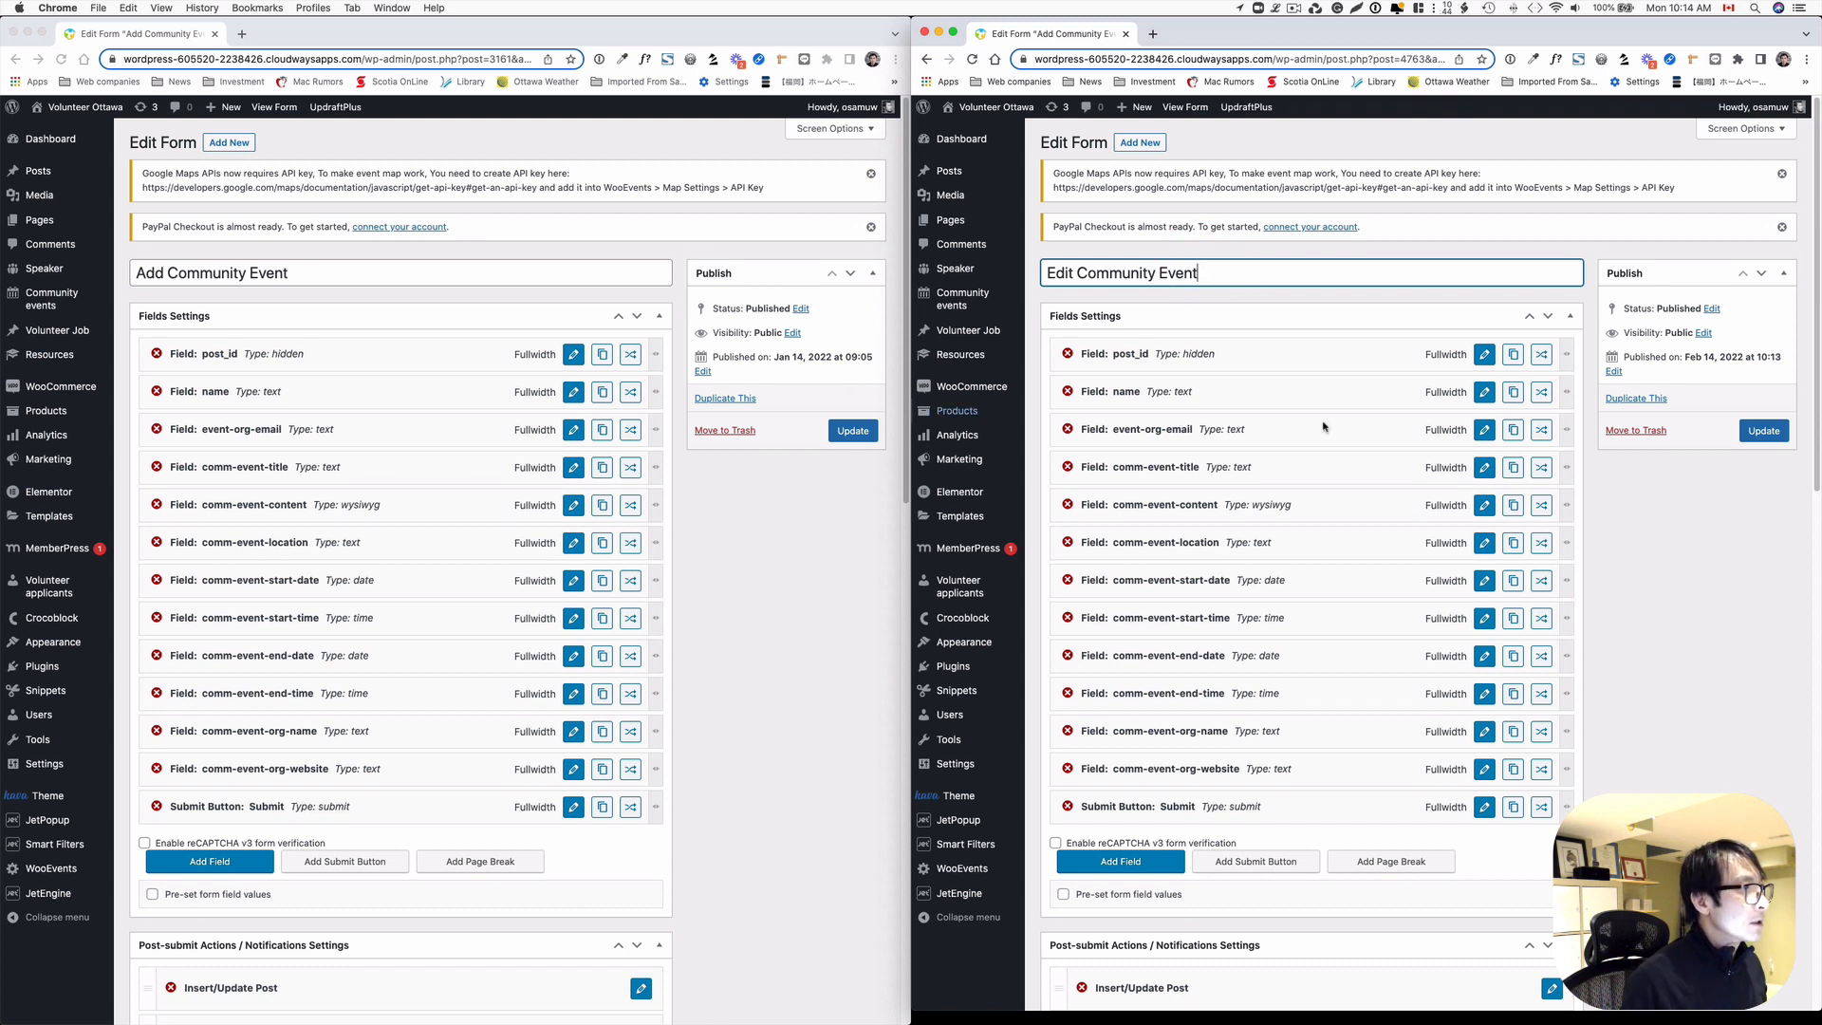
{"action": "left_click", "coordinate": [1752, 432]}
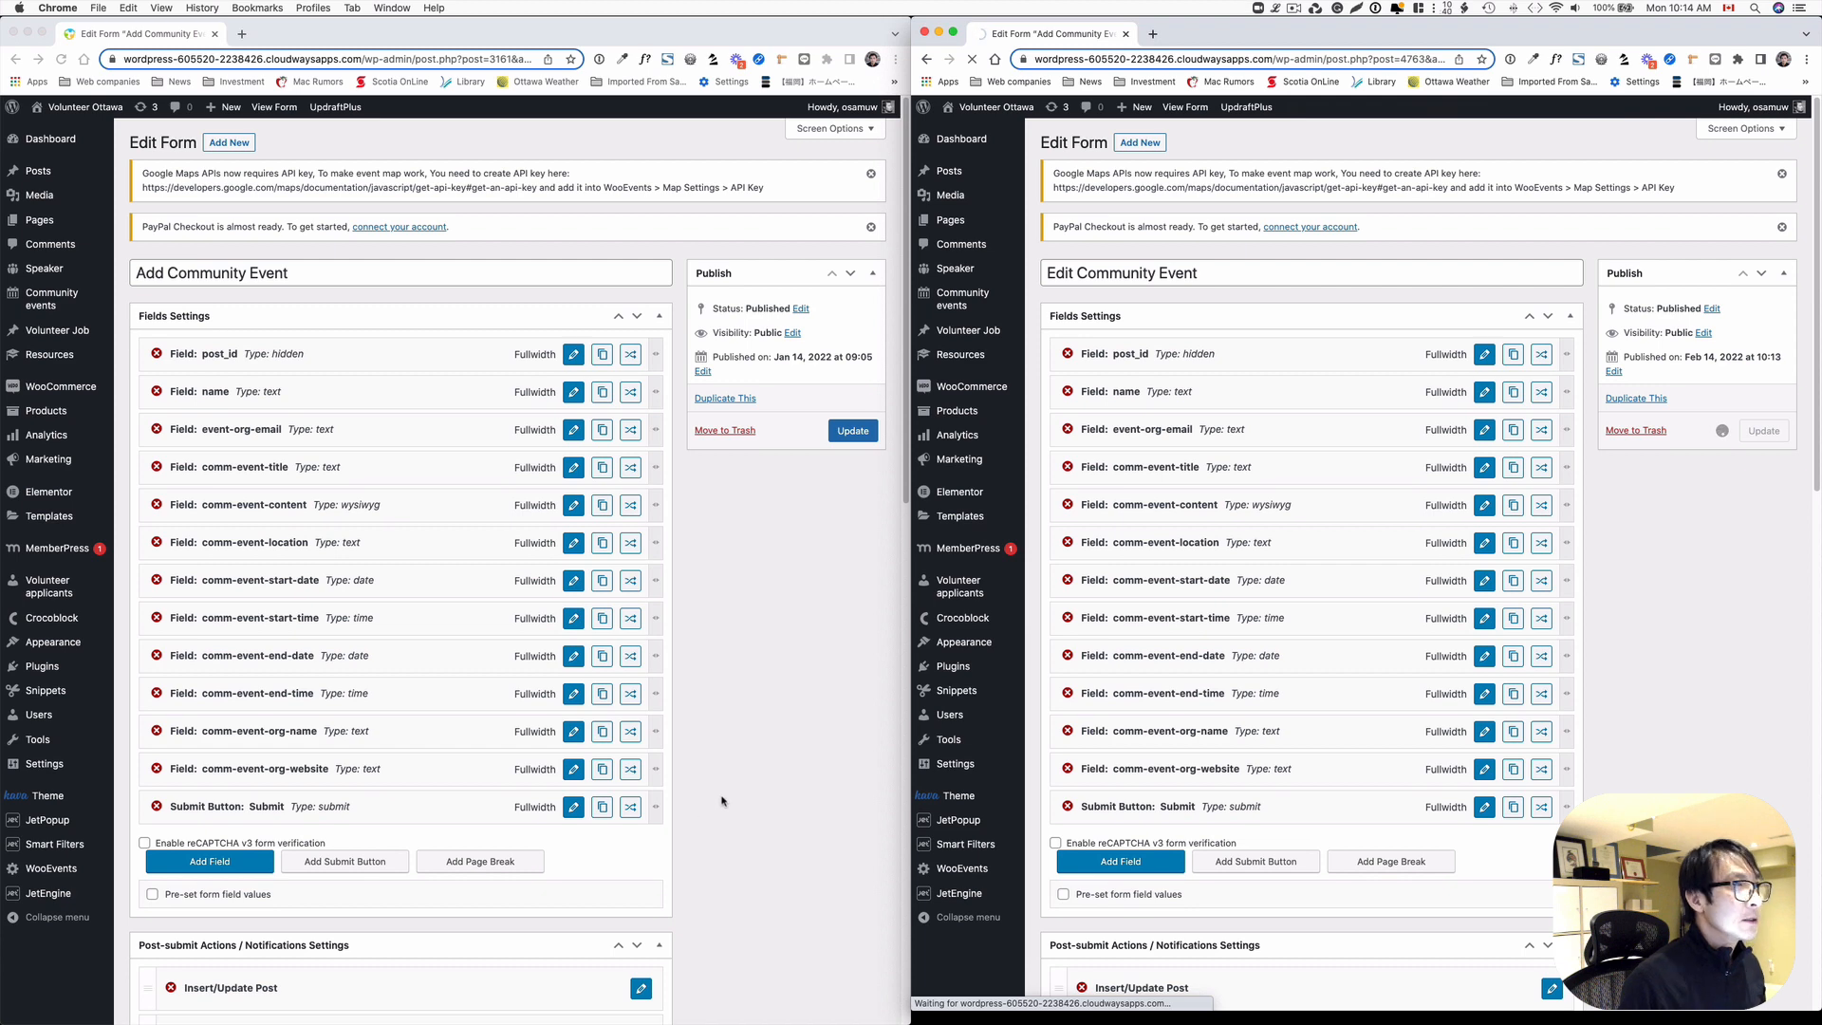
- Enable pre-set form field values for the Edit Community Event form
{"action": "scroll", "coordinate": [729, 800], "scroll_direction": "down", "scroll_amount": 1}
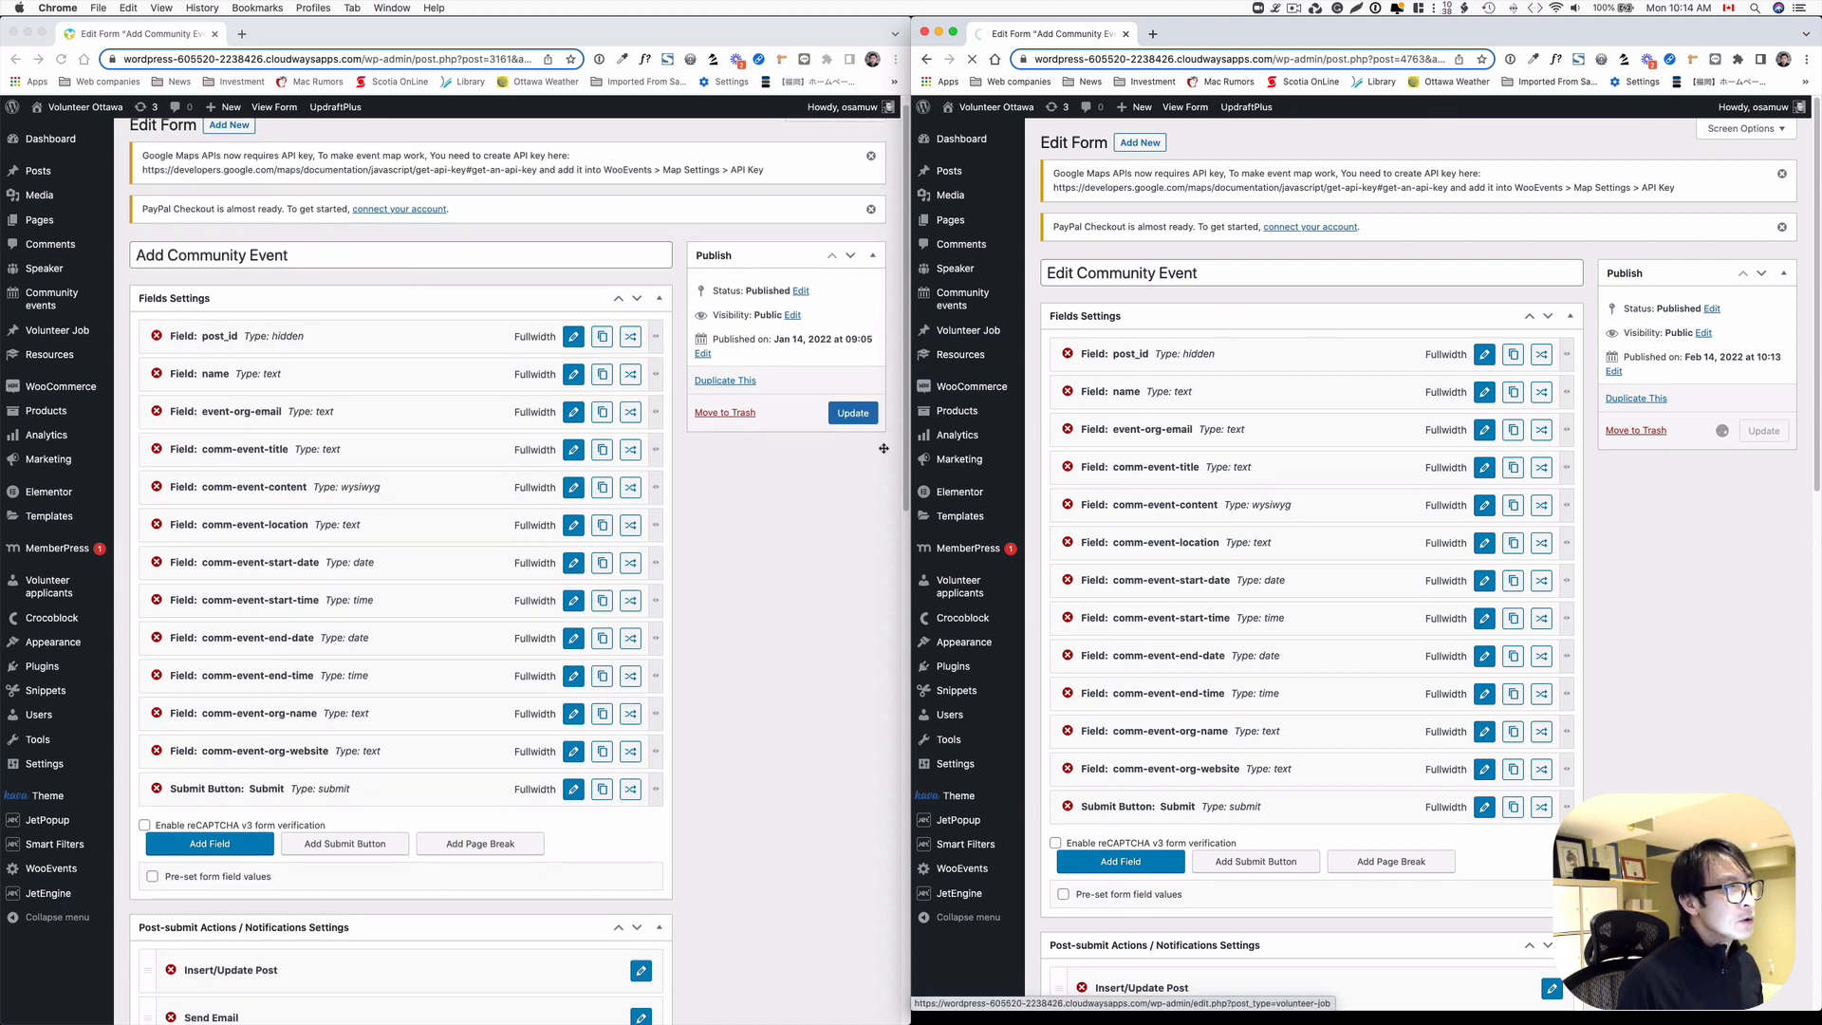
{"action": "scroll", "coordinate": [1126, 623], "scroll_direction": "down", "scroll_amount": 1}
{"action": "scroll", "coordinate": [658, 739], "scroll_direction": "down", "scroll_amount": 1}
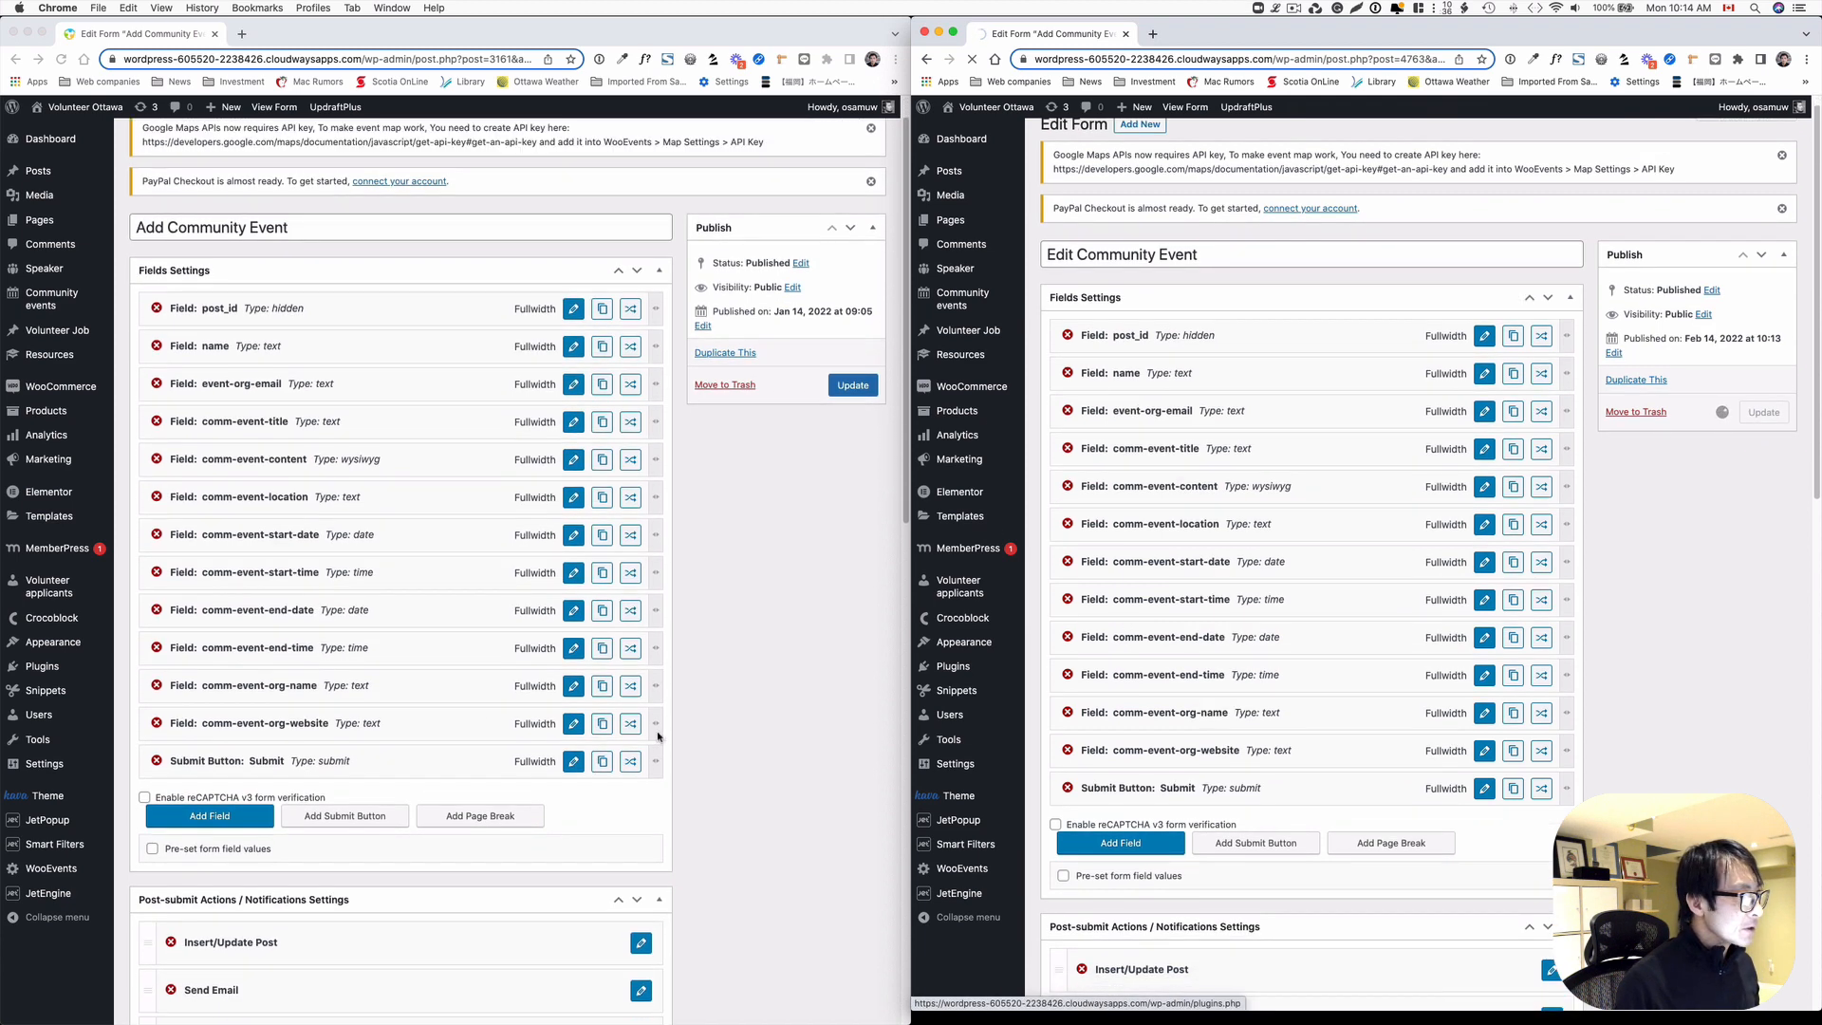
{"action": "scroll", "coordinate": [1267, 619], "scroll_direction": "down", "scroll_amount": 1}
{"action": "scroll", "coordinate": [775, 822], "scroll_direction": "down", "scroll_amount": 1}
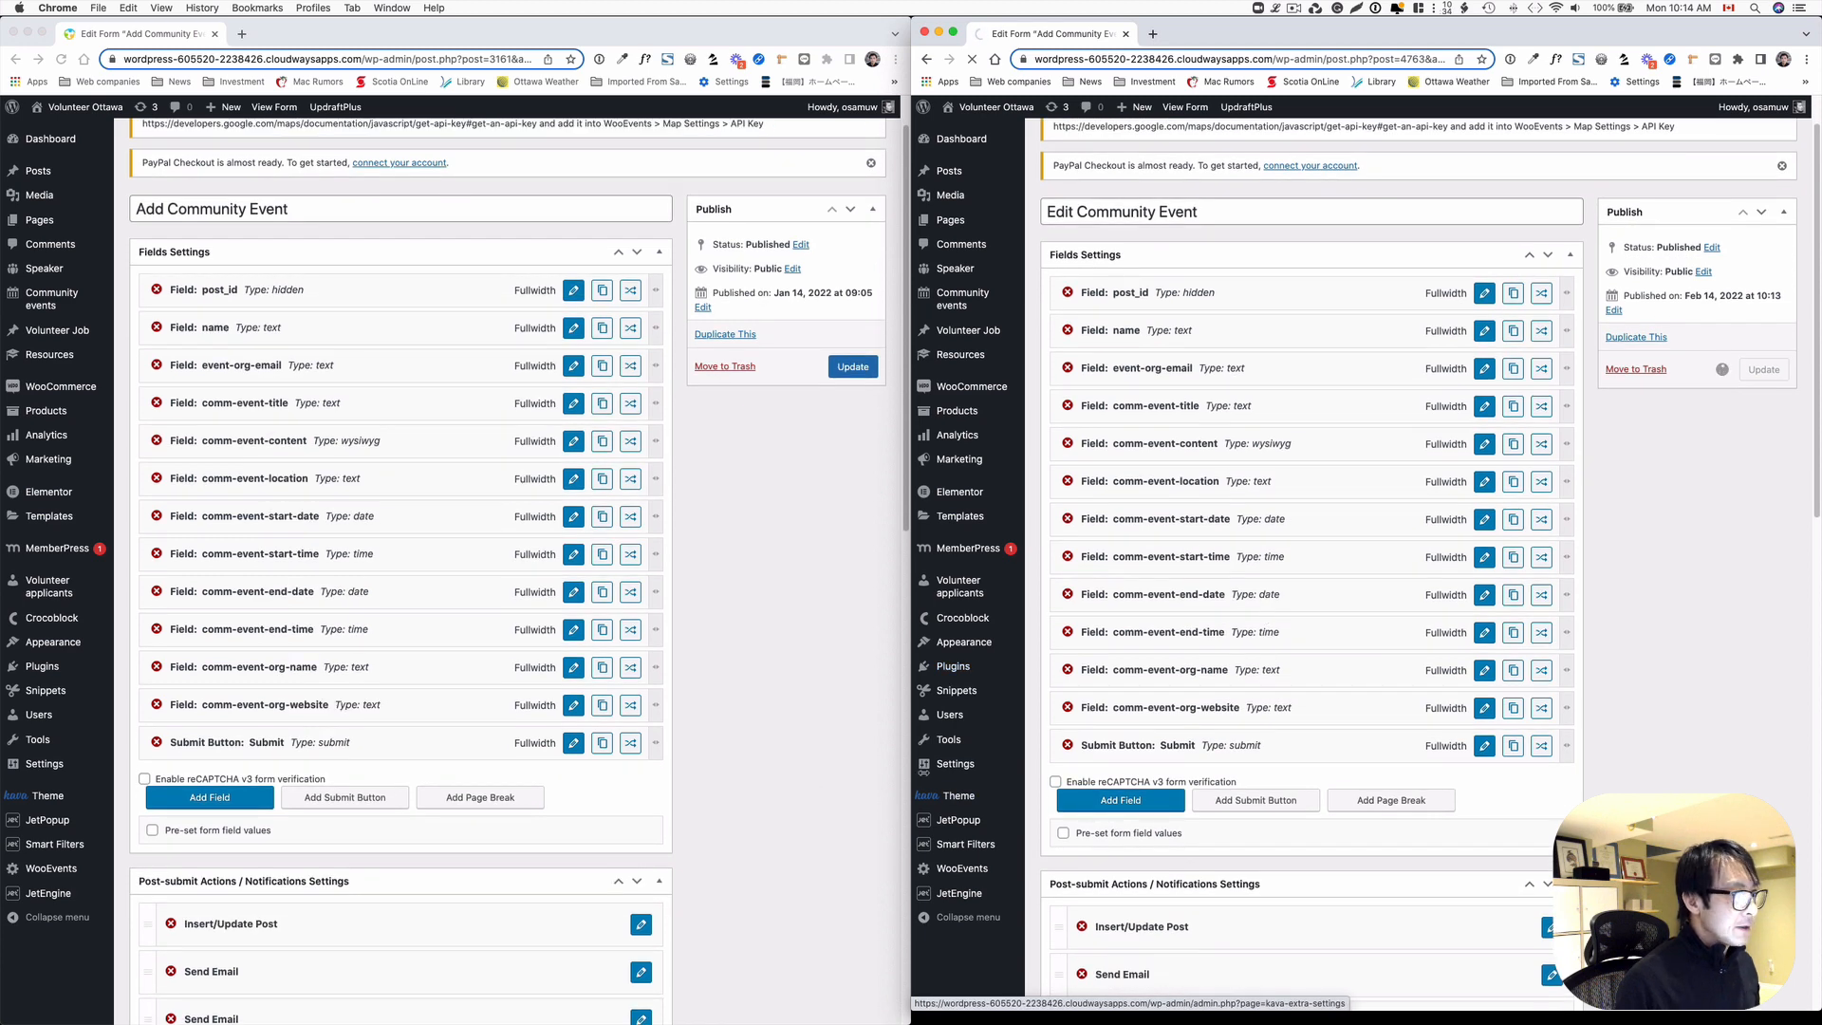
{"action": "scroll", "coordinate": [1295, 772], "scroll_direction": "down", "scroll_amount": 1}
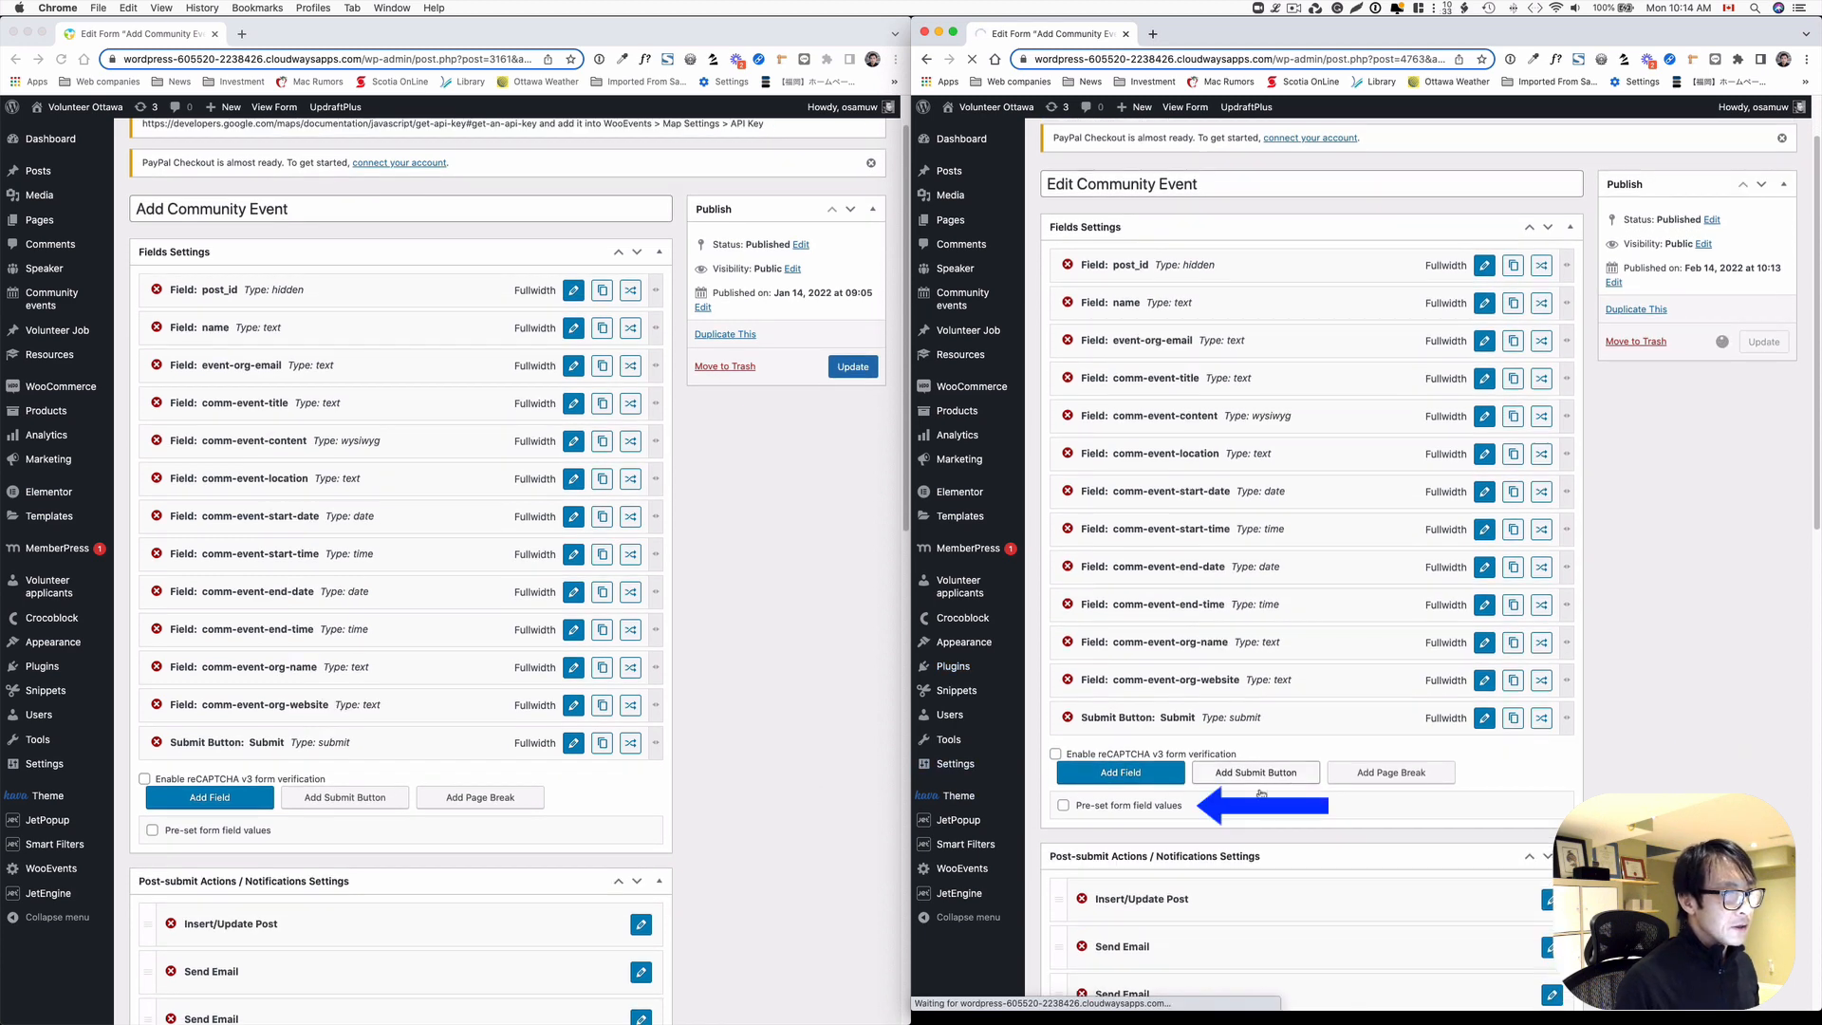
{"action": "left_click", "coordinate": [1064, 806]}
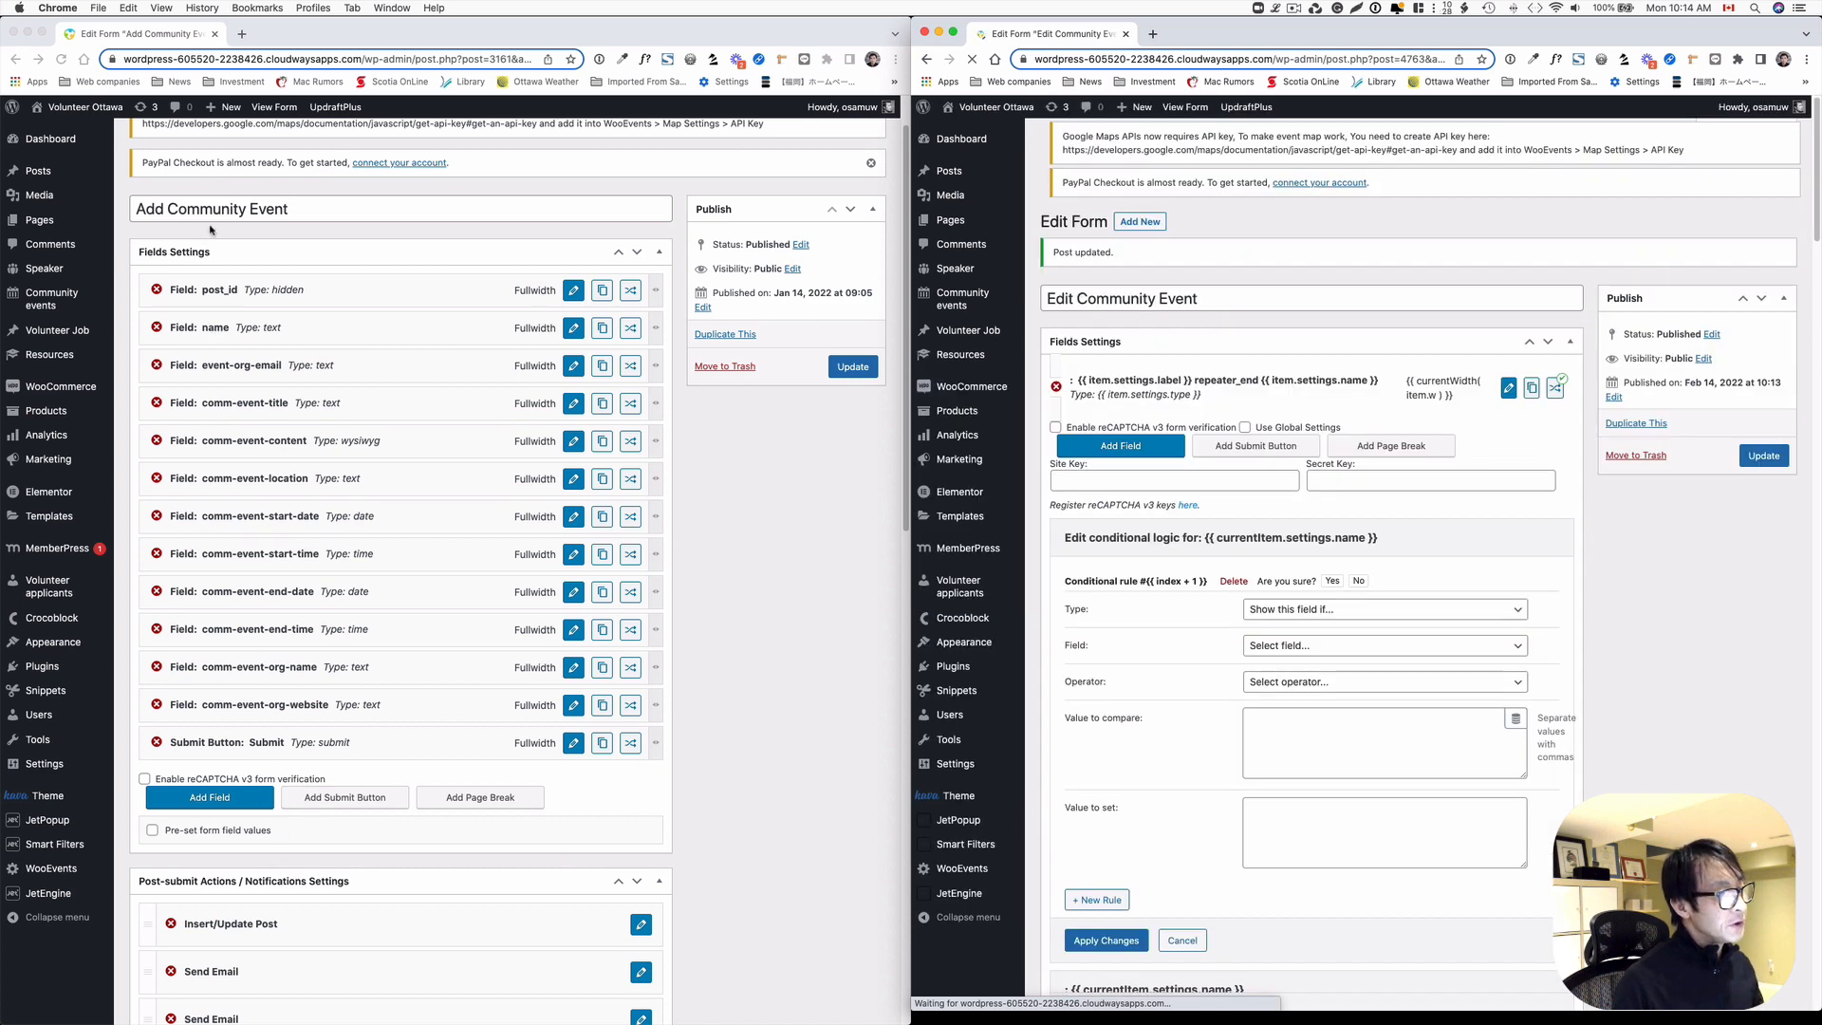
{"action": "scroll", "coordinate": [1380, 959], "scroll_direction": "down", "scroll_amount": 5}
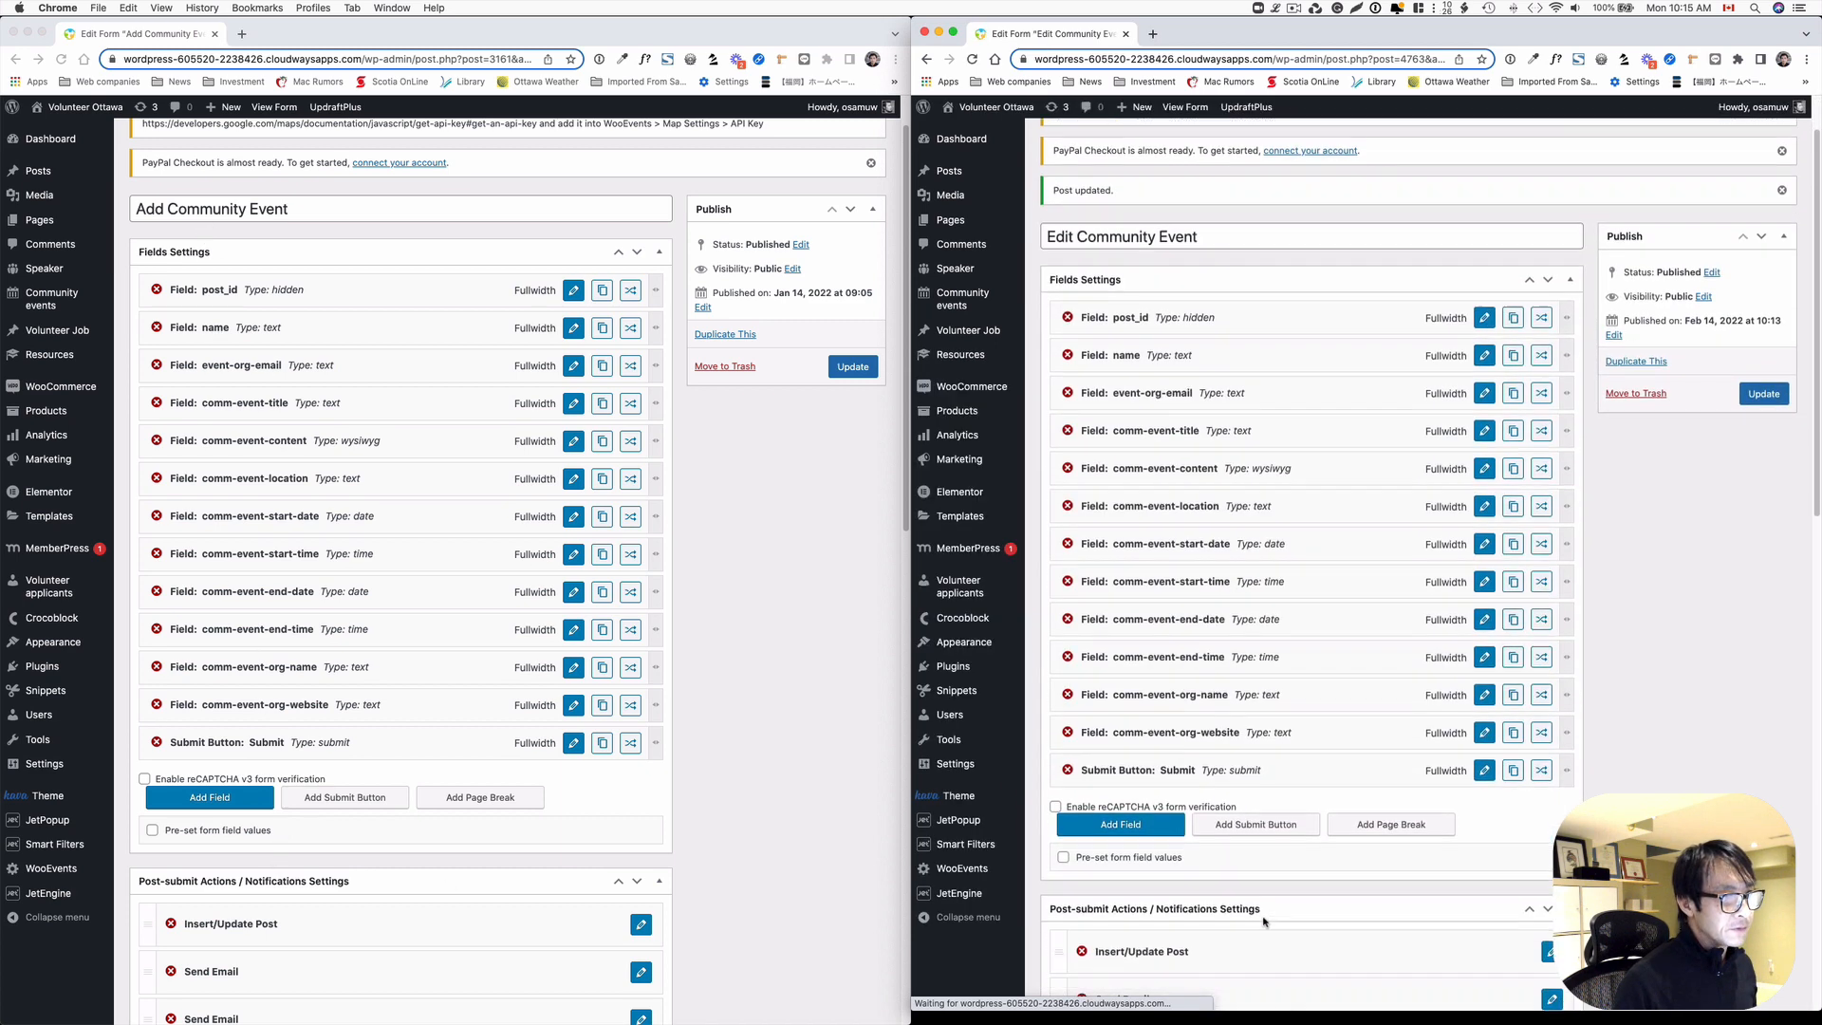
{"action": "scroll", "coordinate": [1208, 860], "scroll_direction": "down", "scroll_amount": 5}
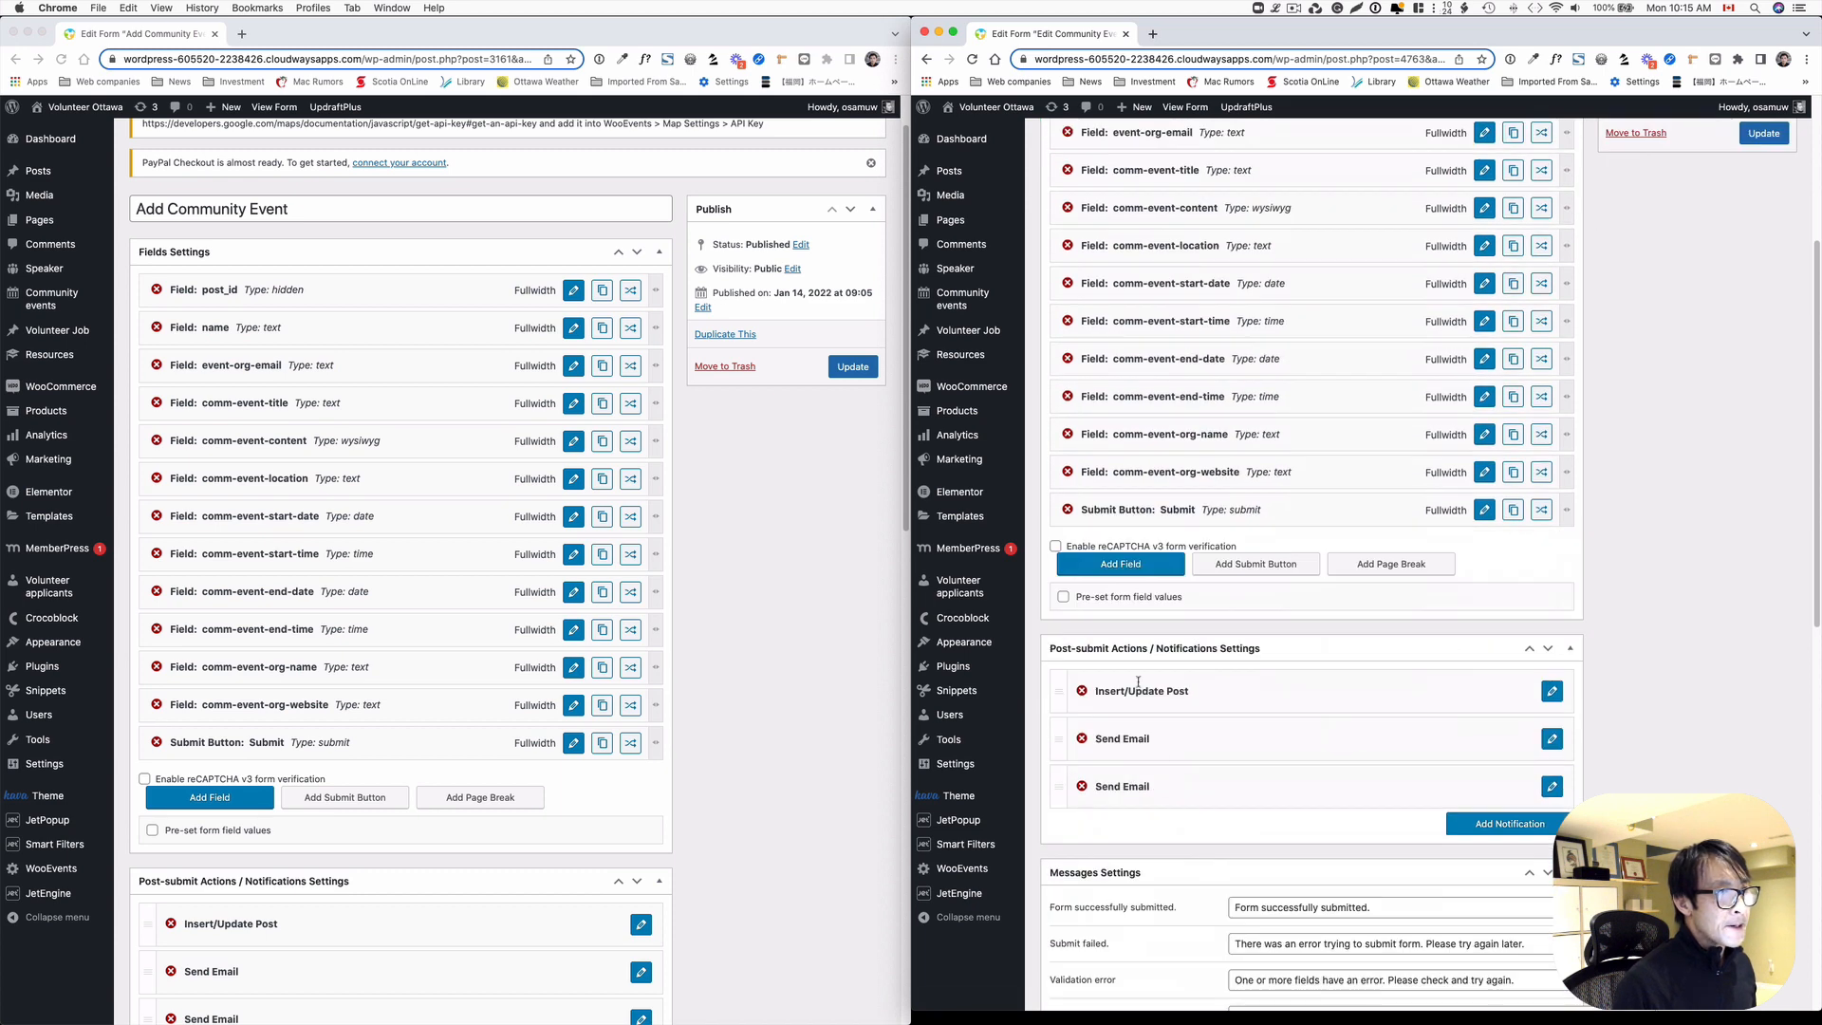
{"action": "left_click", "coordinate": [1062, 596]}
{"action": "scroll", "coordinate": [1507, 752], "scroll_direction": "down", "scroll_amount": 3}
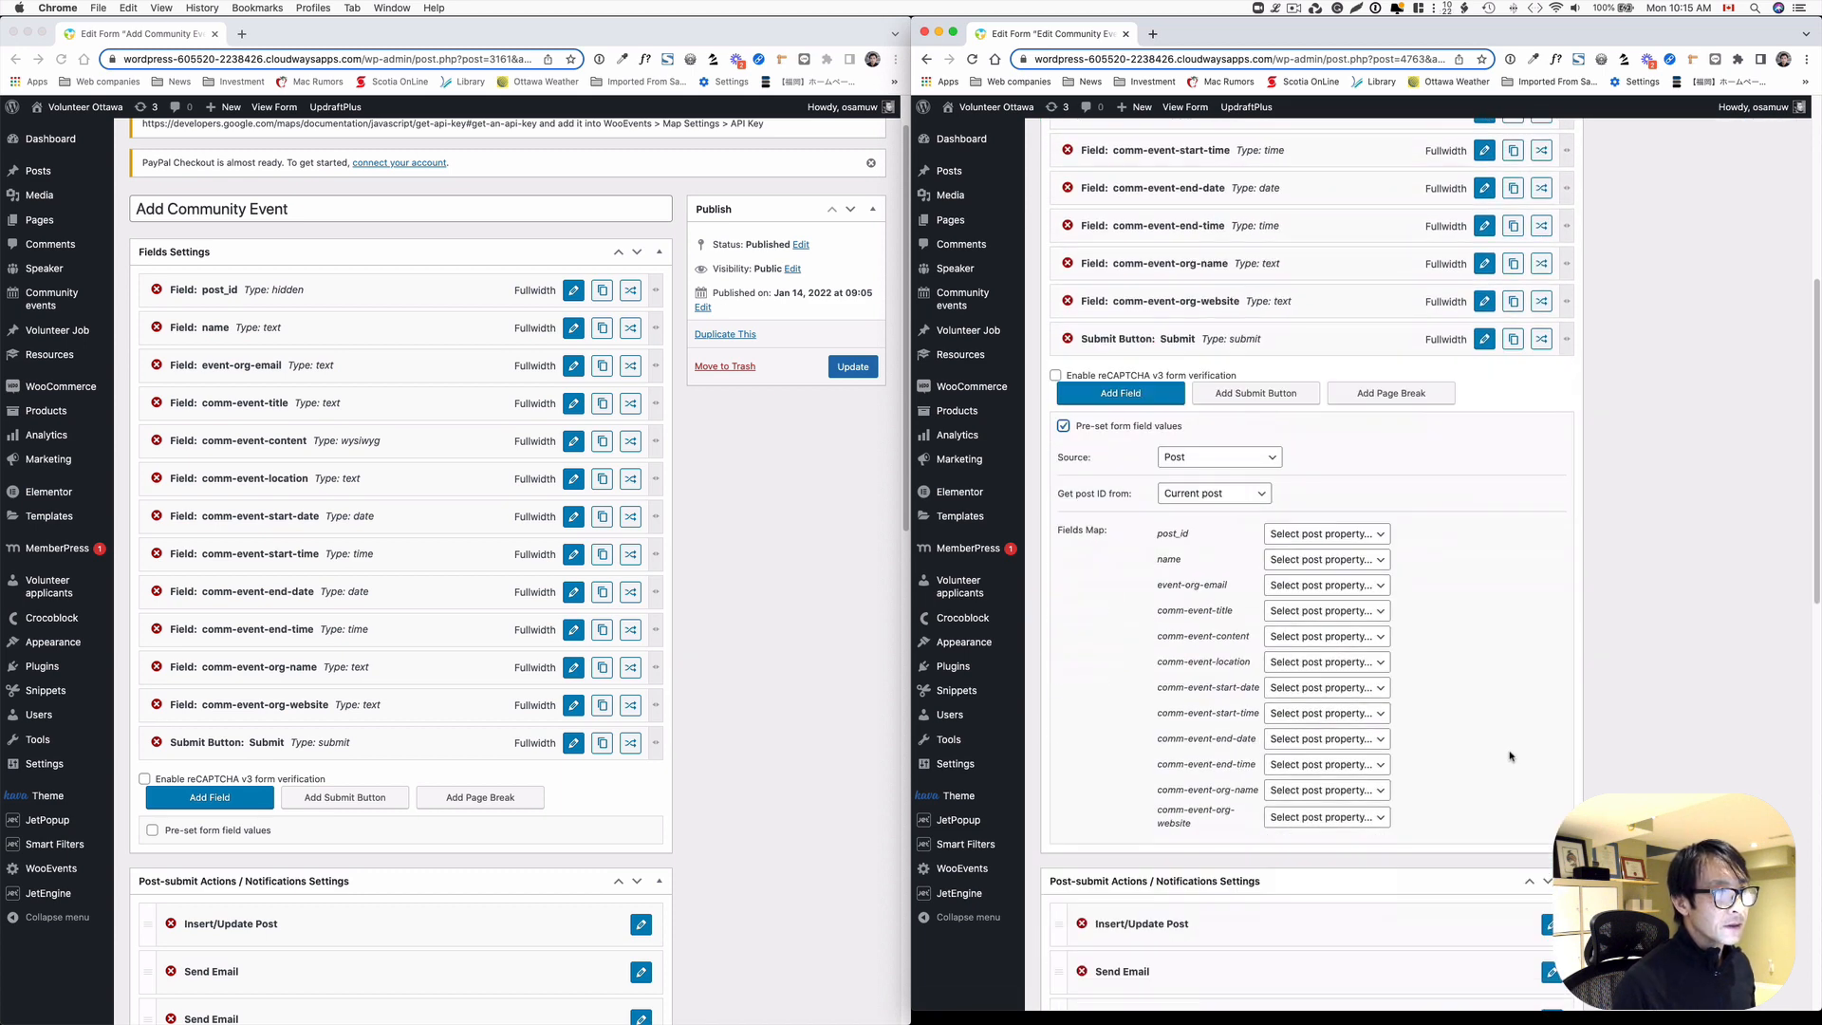
{"action": "scroll", "coordinate": [373, 814], "scroll_direction": "down", "scroll_amount": 5}
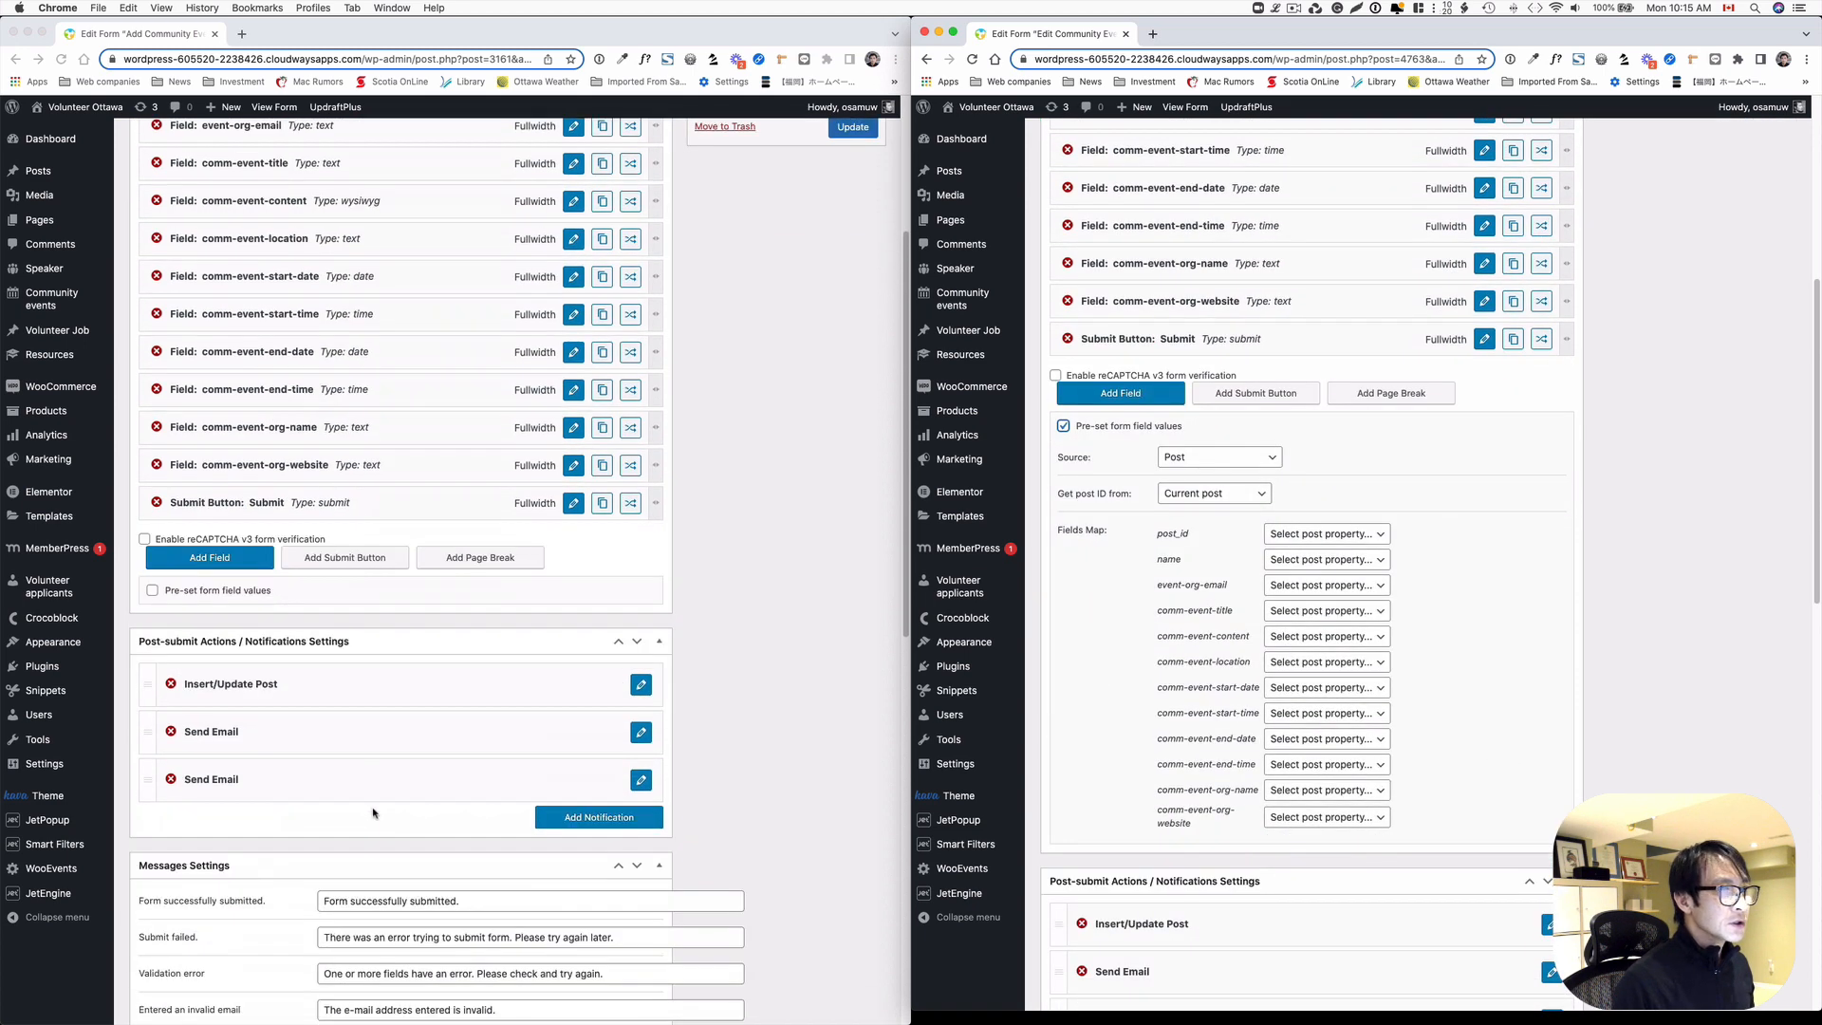
- In the fields map, map post_id to Post ID and name to Post Title
{"action": "left_click", "coordinate": [1338, 537]}
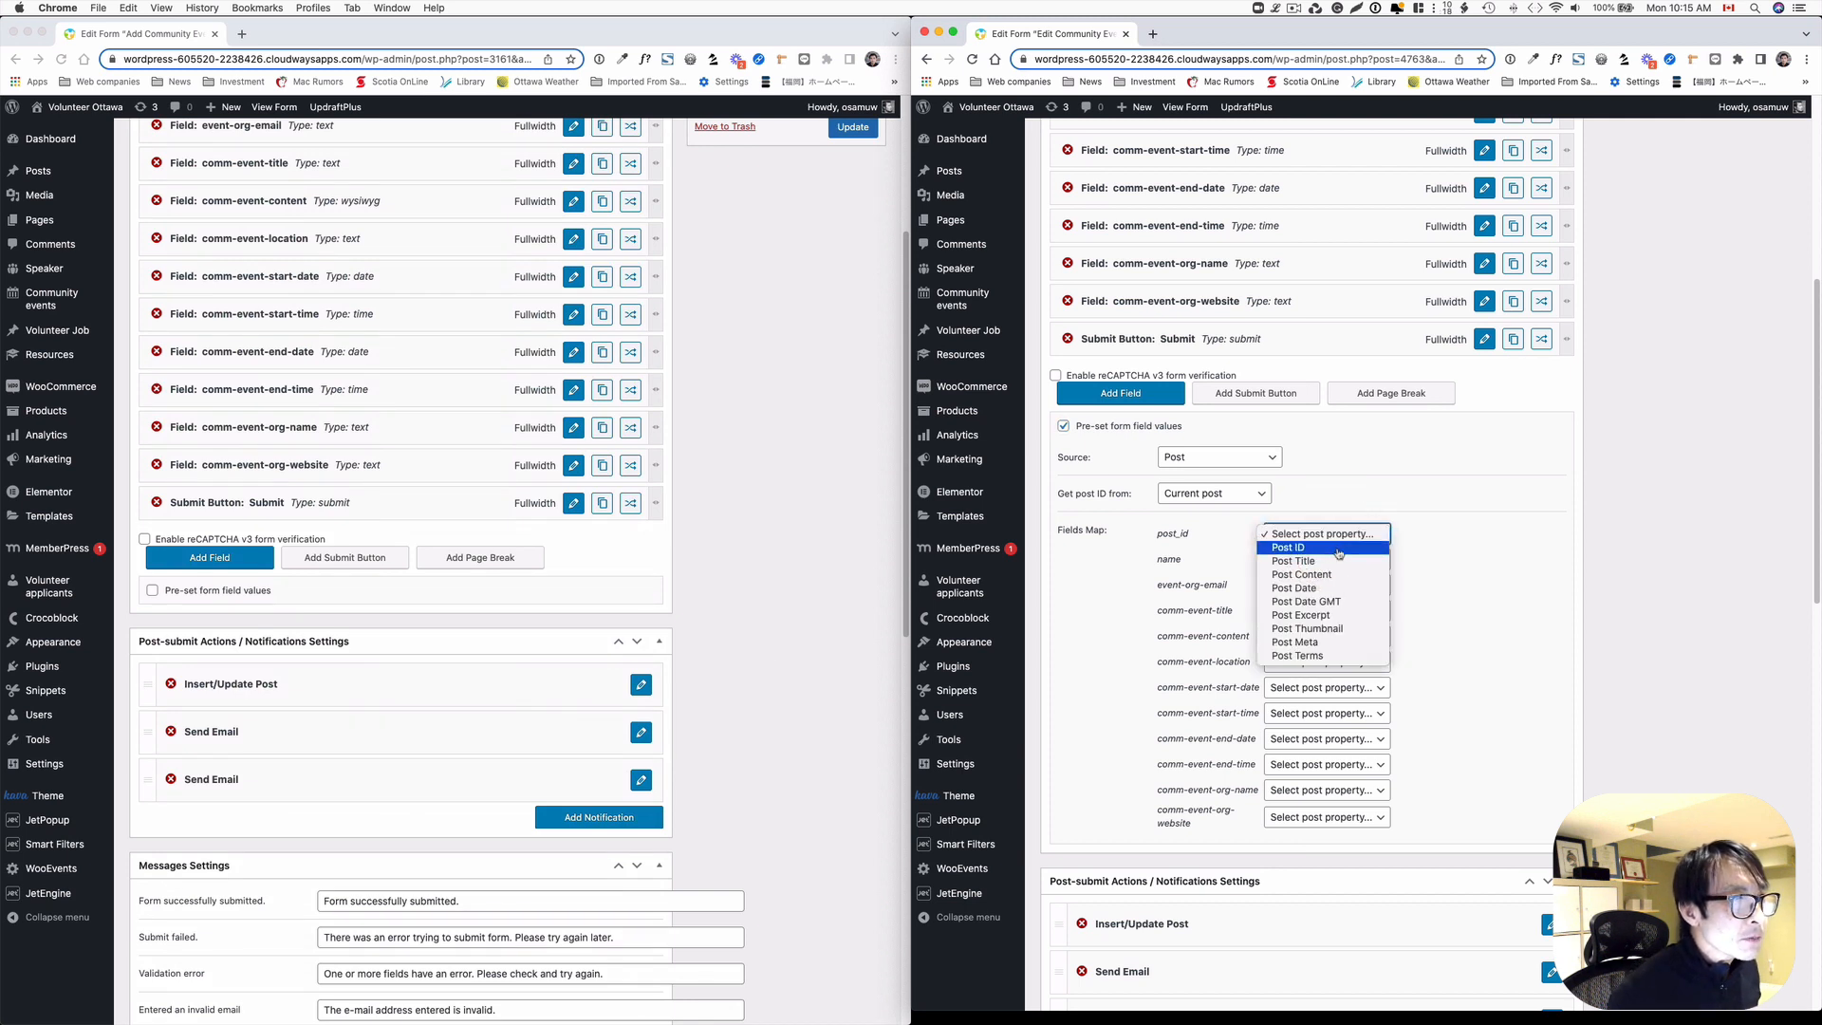
{"action": "left_click", "coordinate": [1337, 548]}
{"action": "left_click", "coordinate": [1333, 559]}
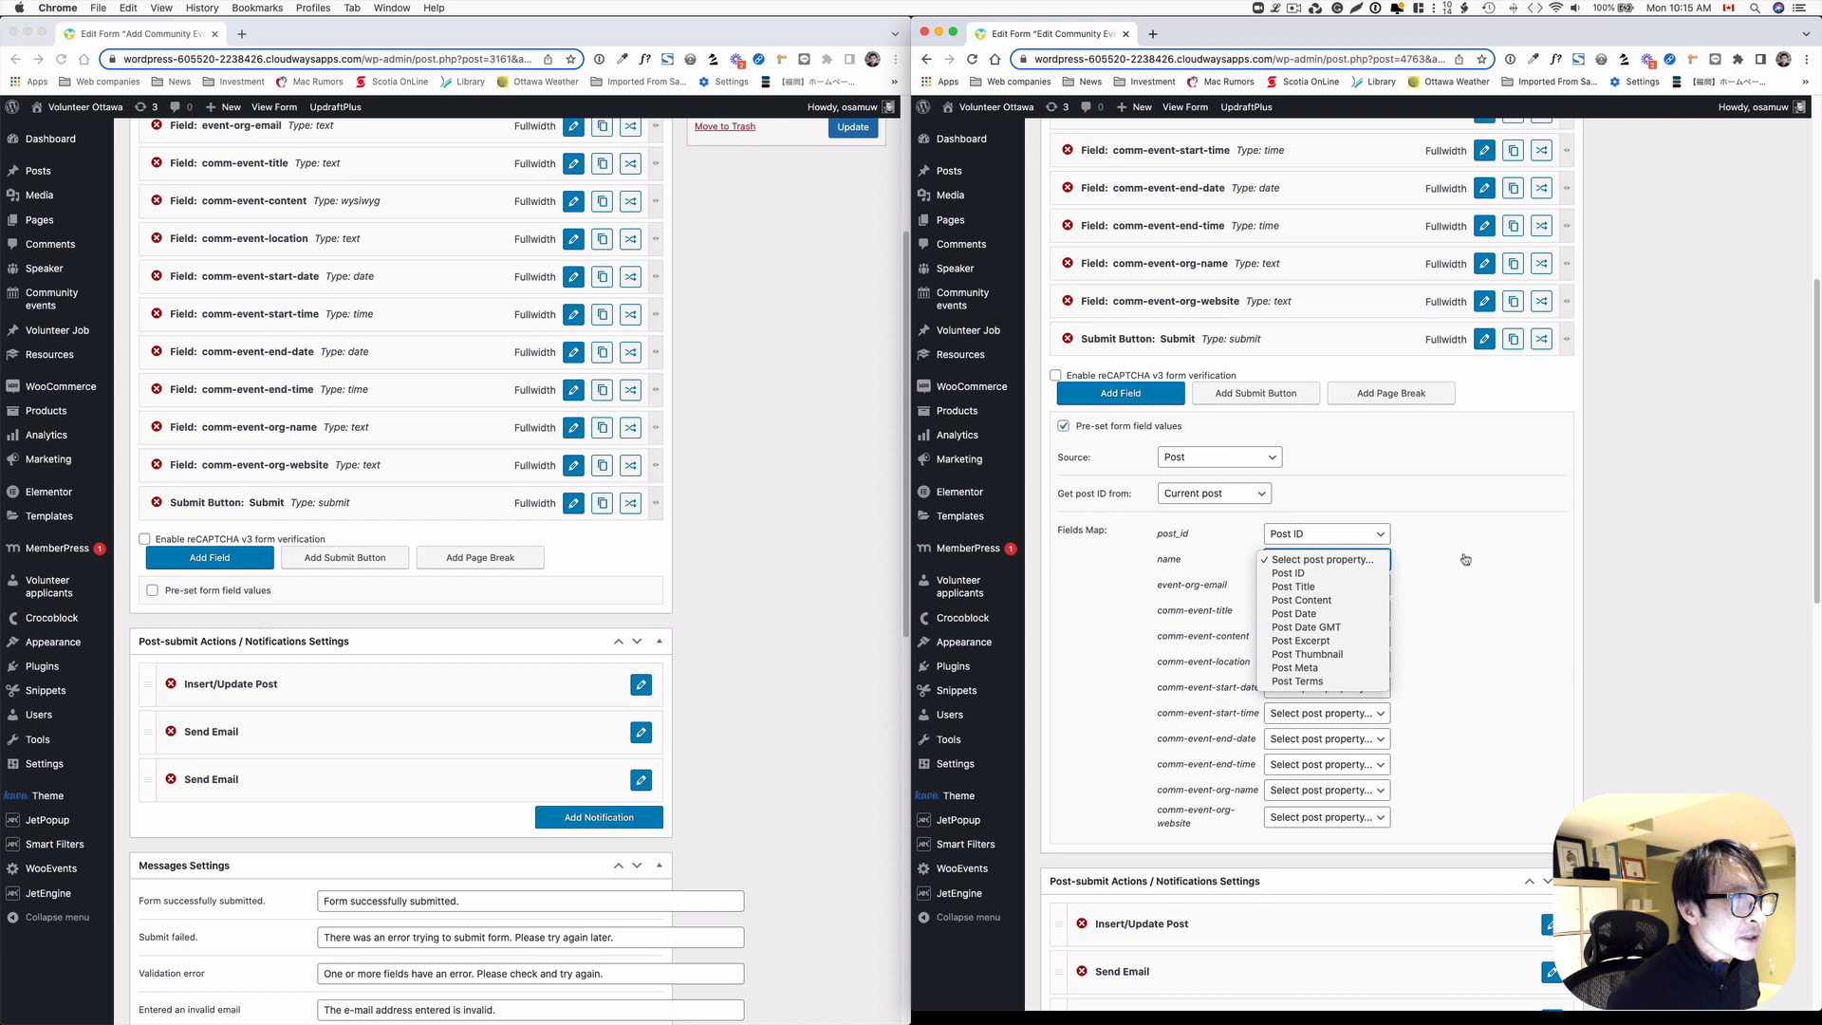
{"action": "left_click", "coordinate": [1352, 588]}
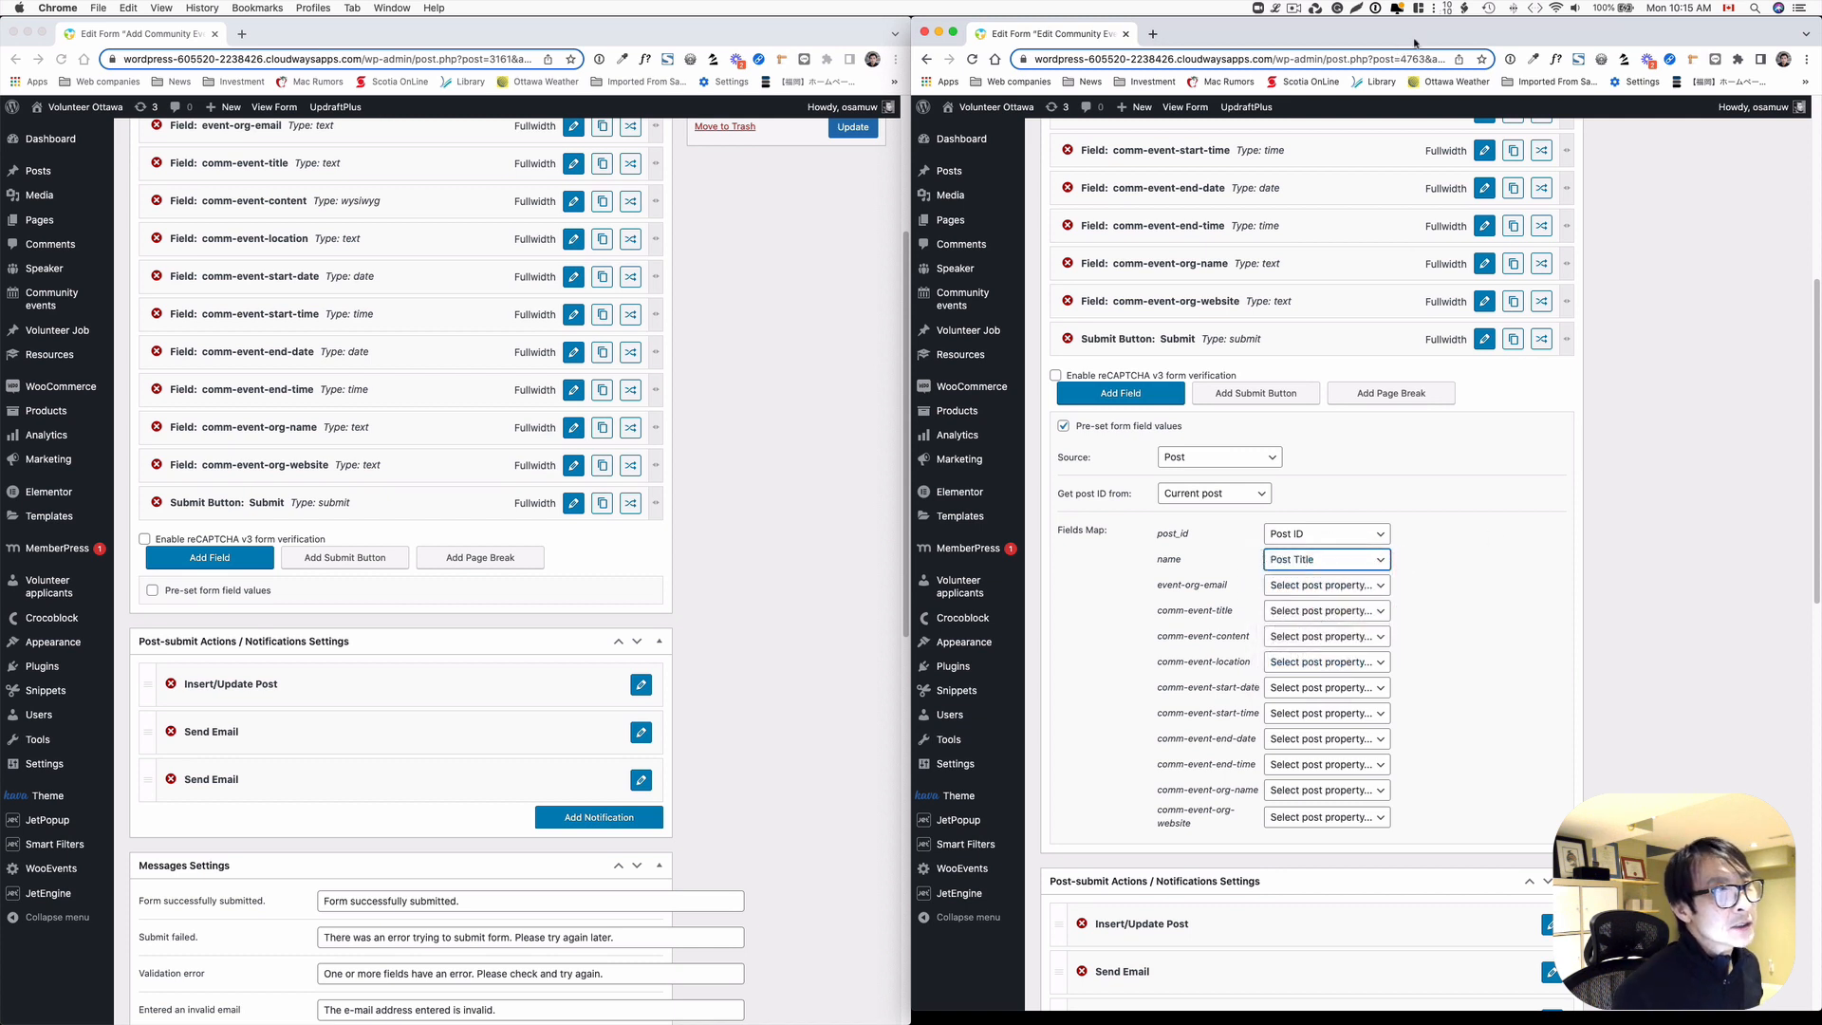
{"action": "left_click", "coordinate": [1313, 10]}
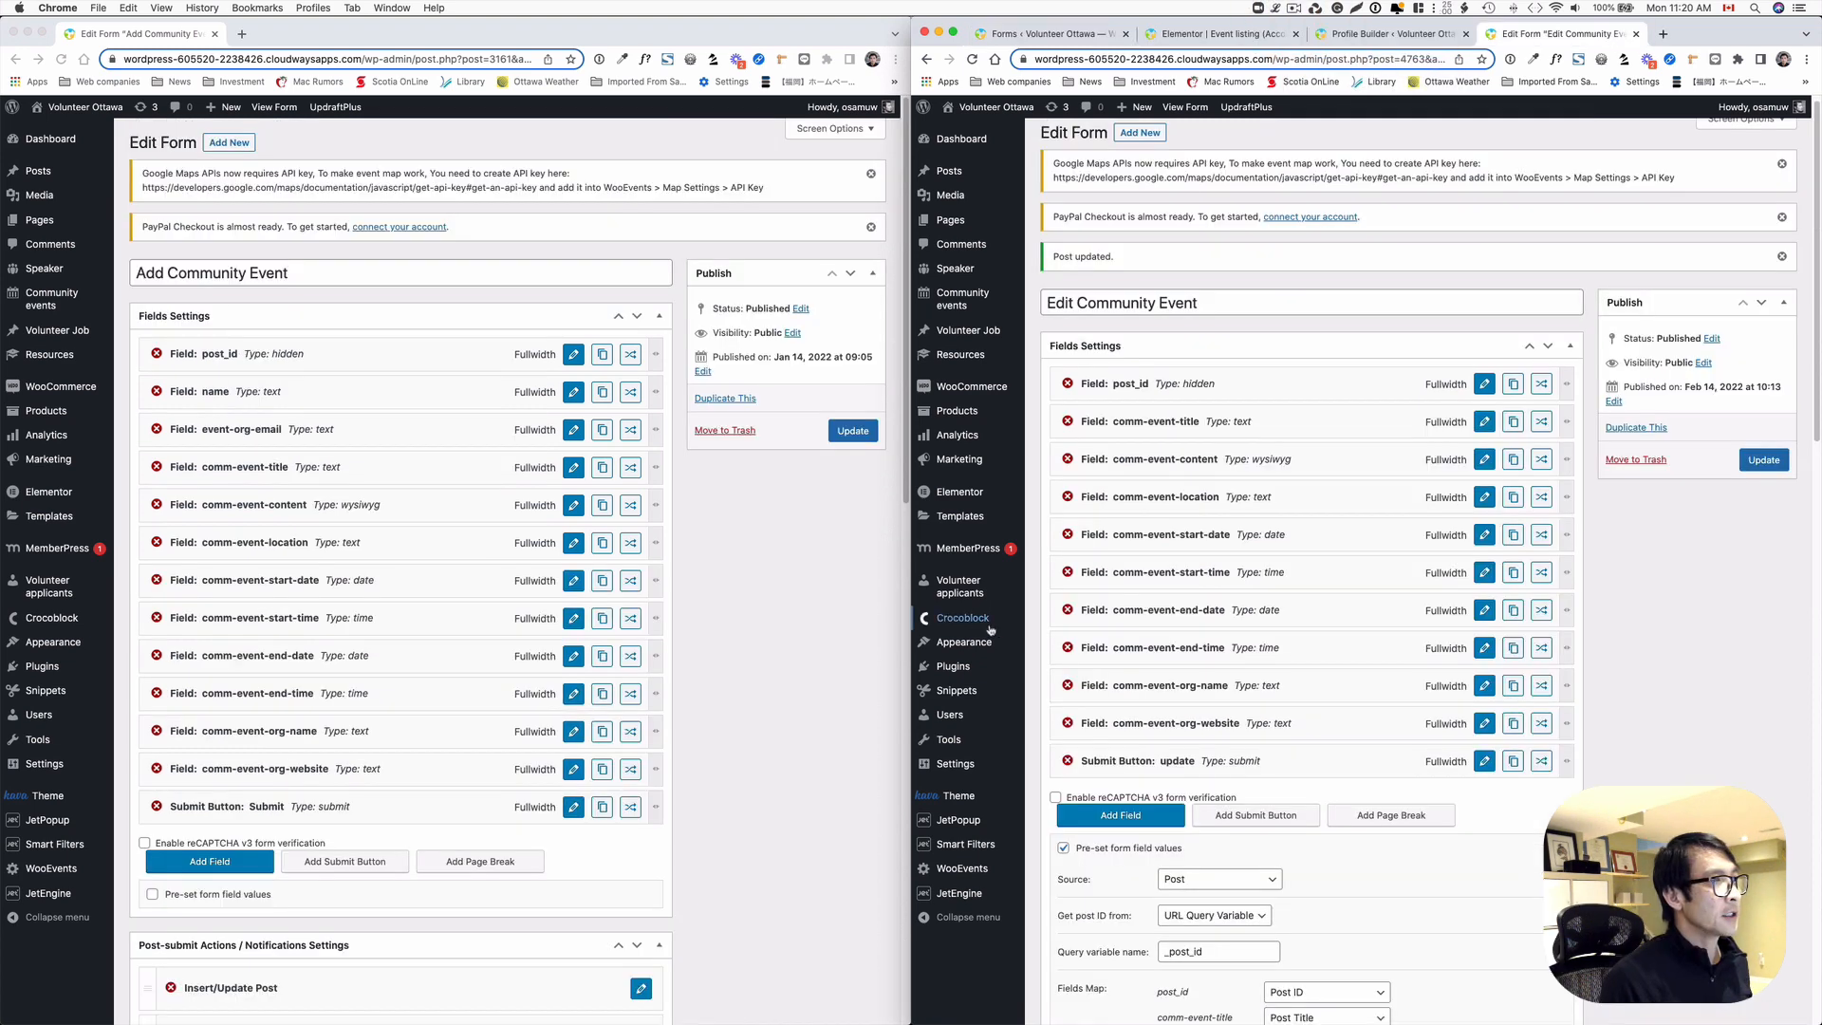
- Switch to Safari, examine the name and email fields on the account's Post an Event page, and return to the two form editors
{"action": "scroll", "coordinate": [991, 630], "scroll_direction": "down", "scroll_amount": 1}
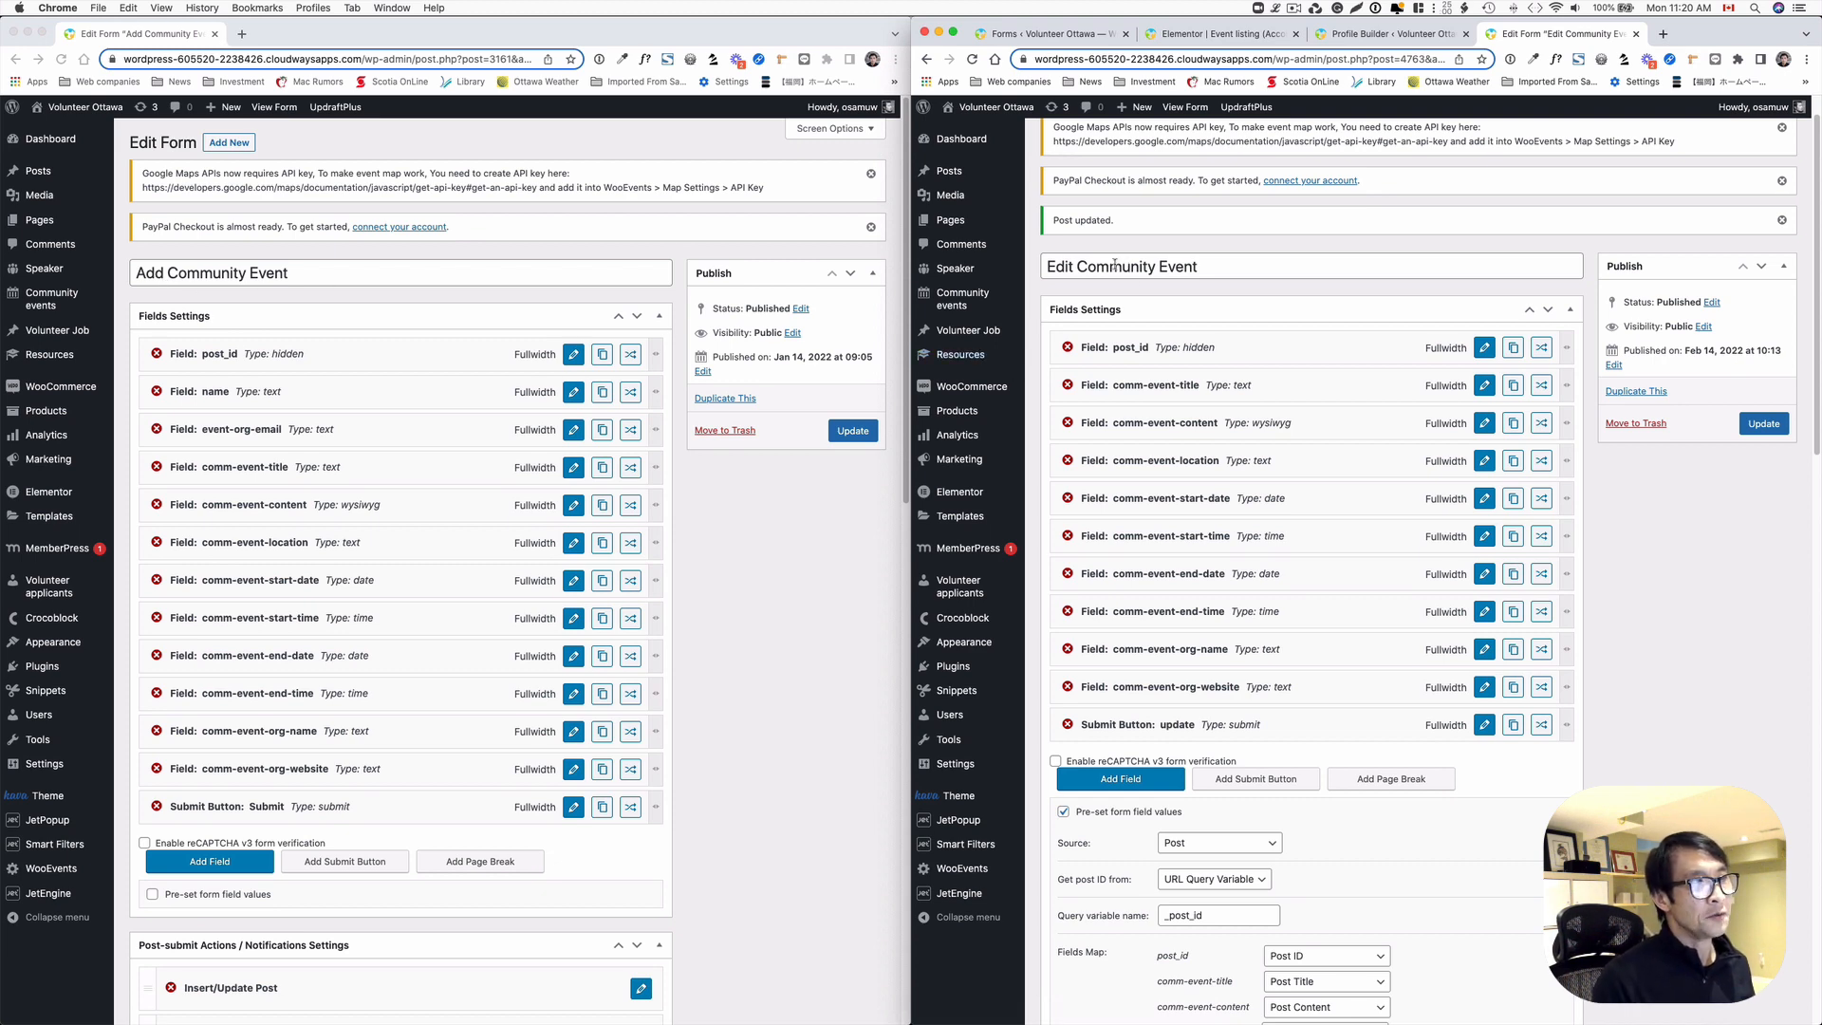
{"action": "scroll", "coordinate": [1053, 426], "scroll_direction": "up", "scroll_amount": 1}
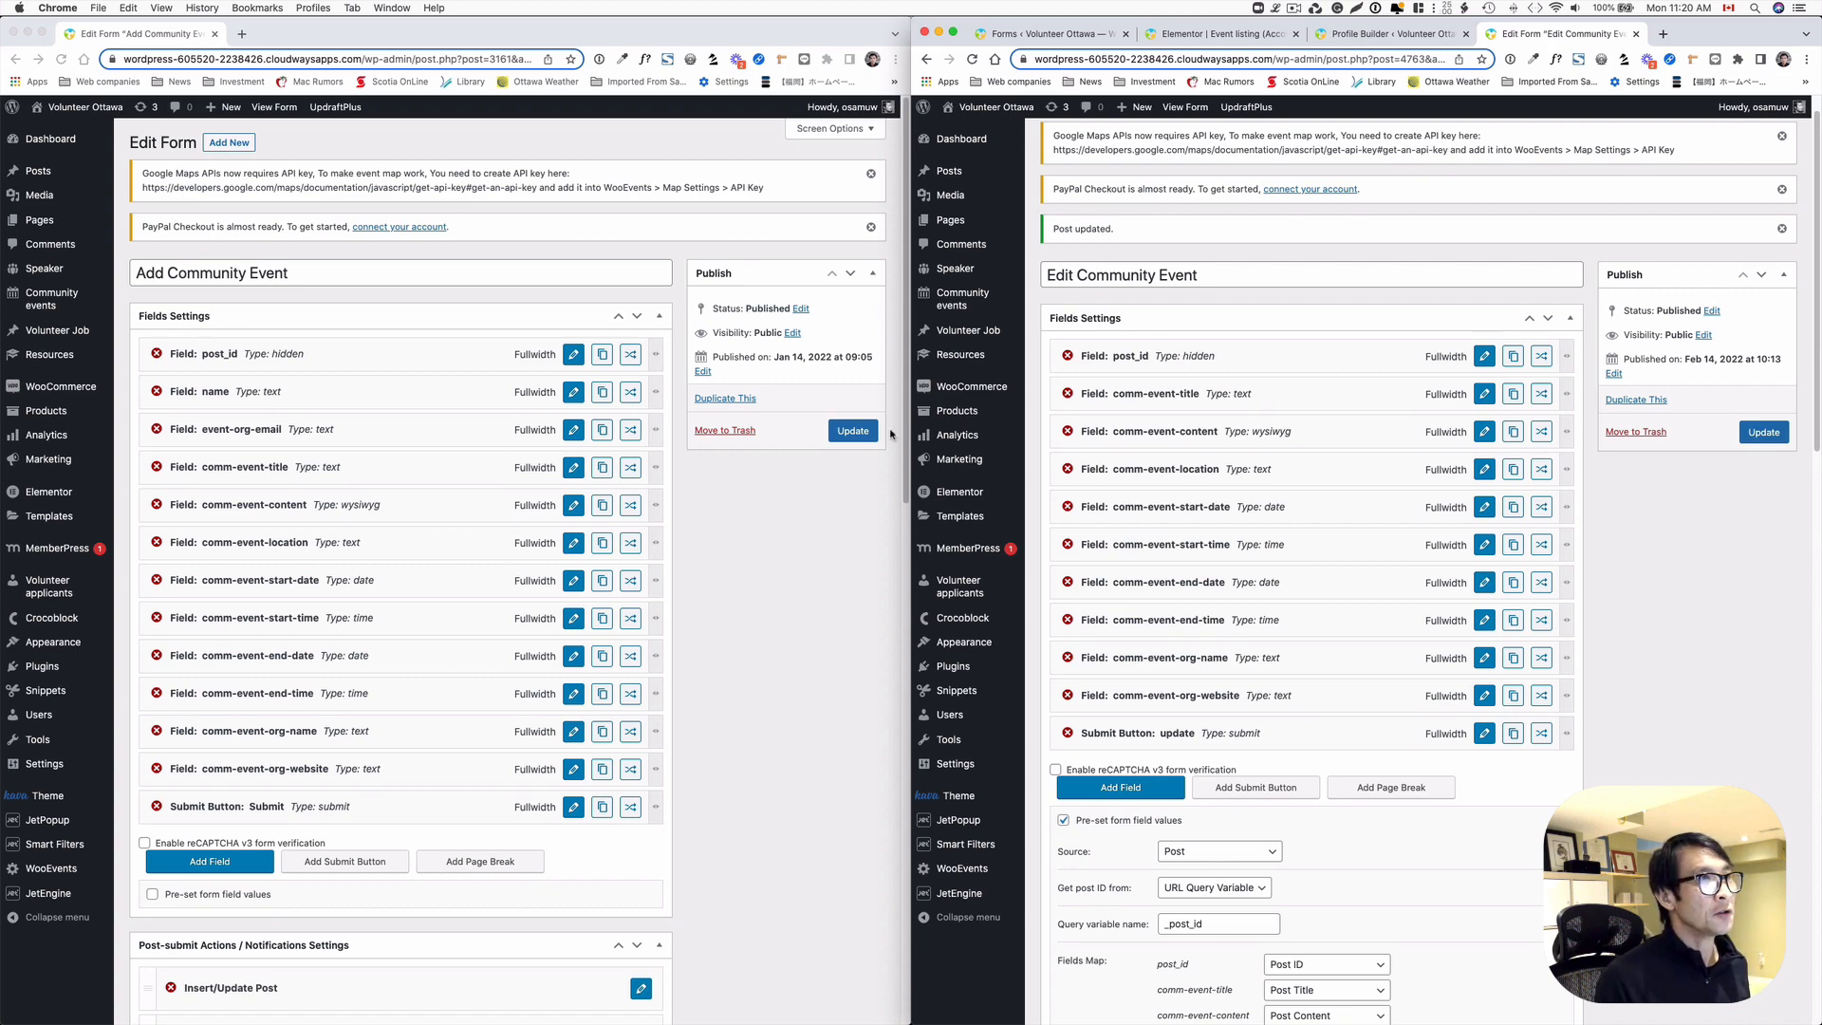
{"action": "key", "text": "ctrl+Up"}
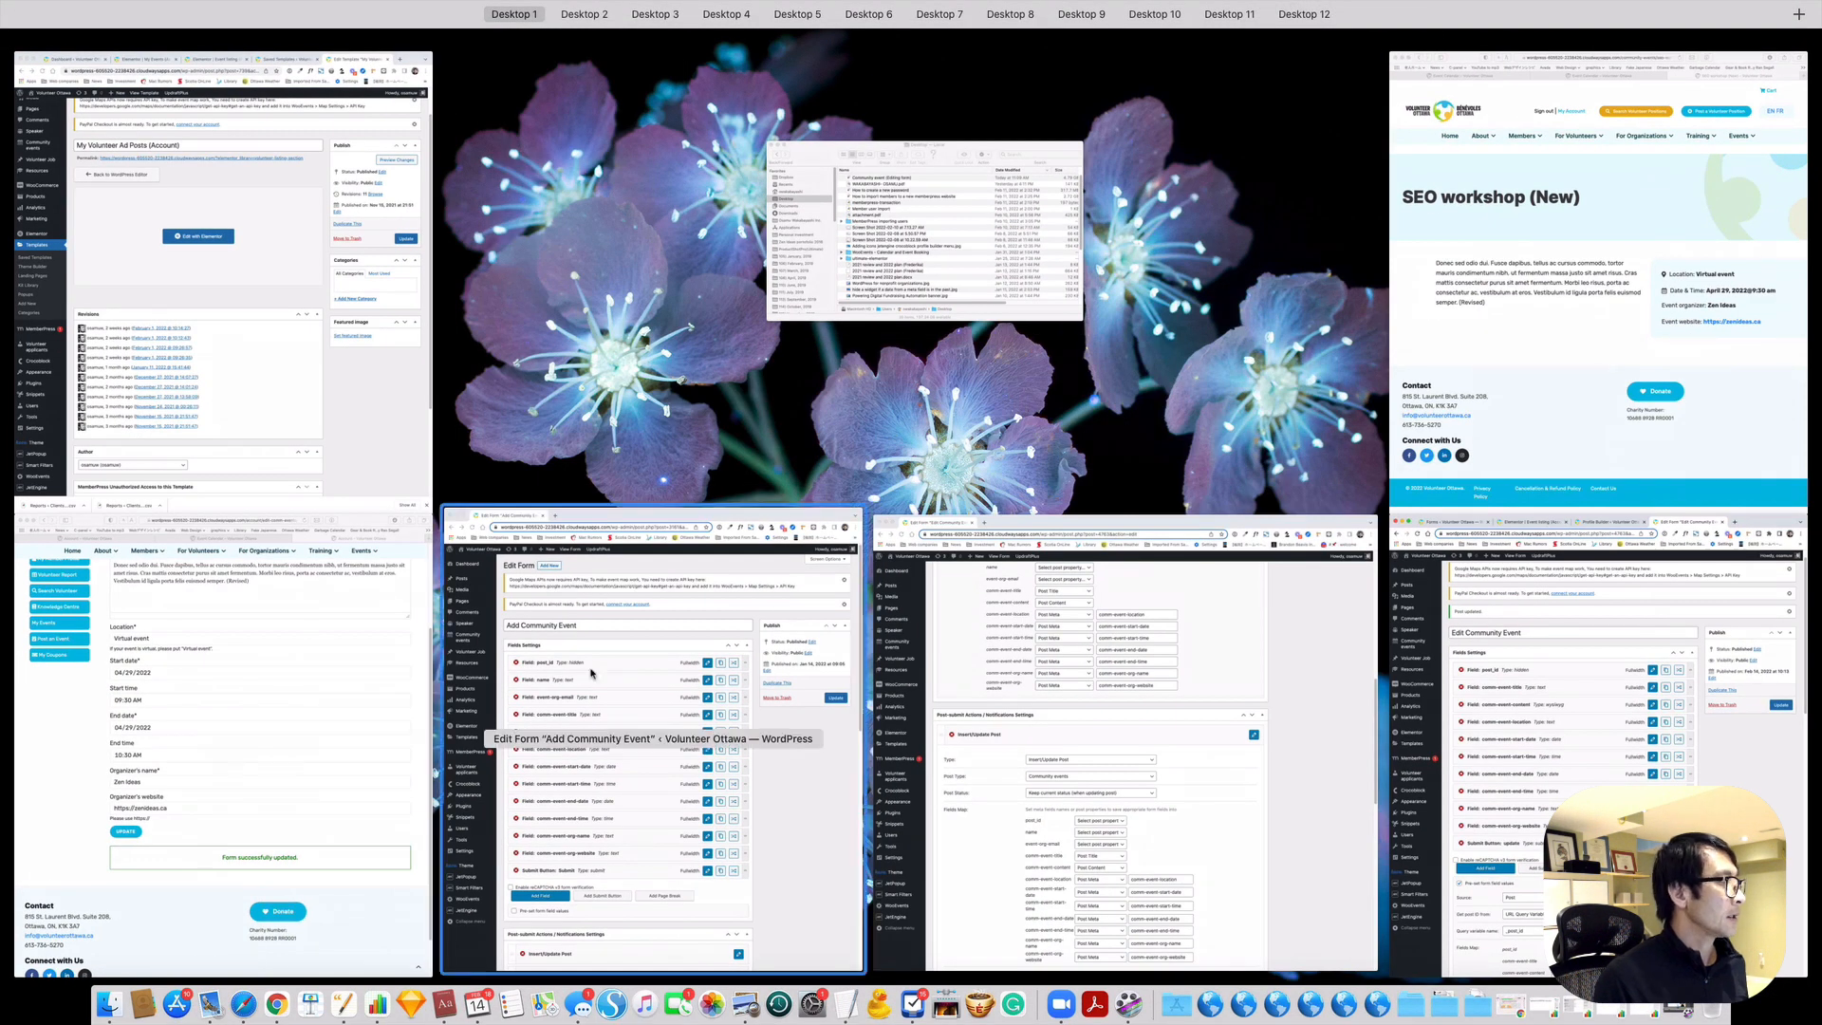
{"action": "left_click", "coordinate": [338, 699]}
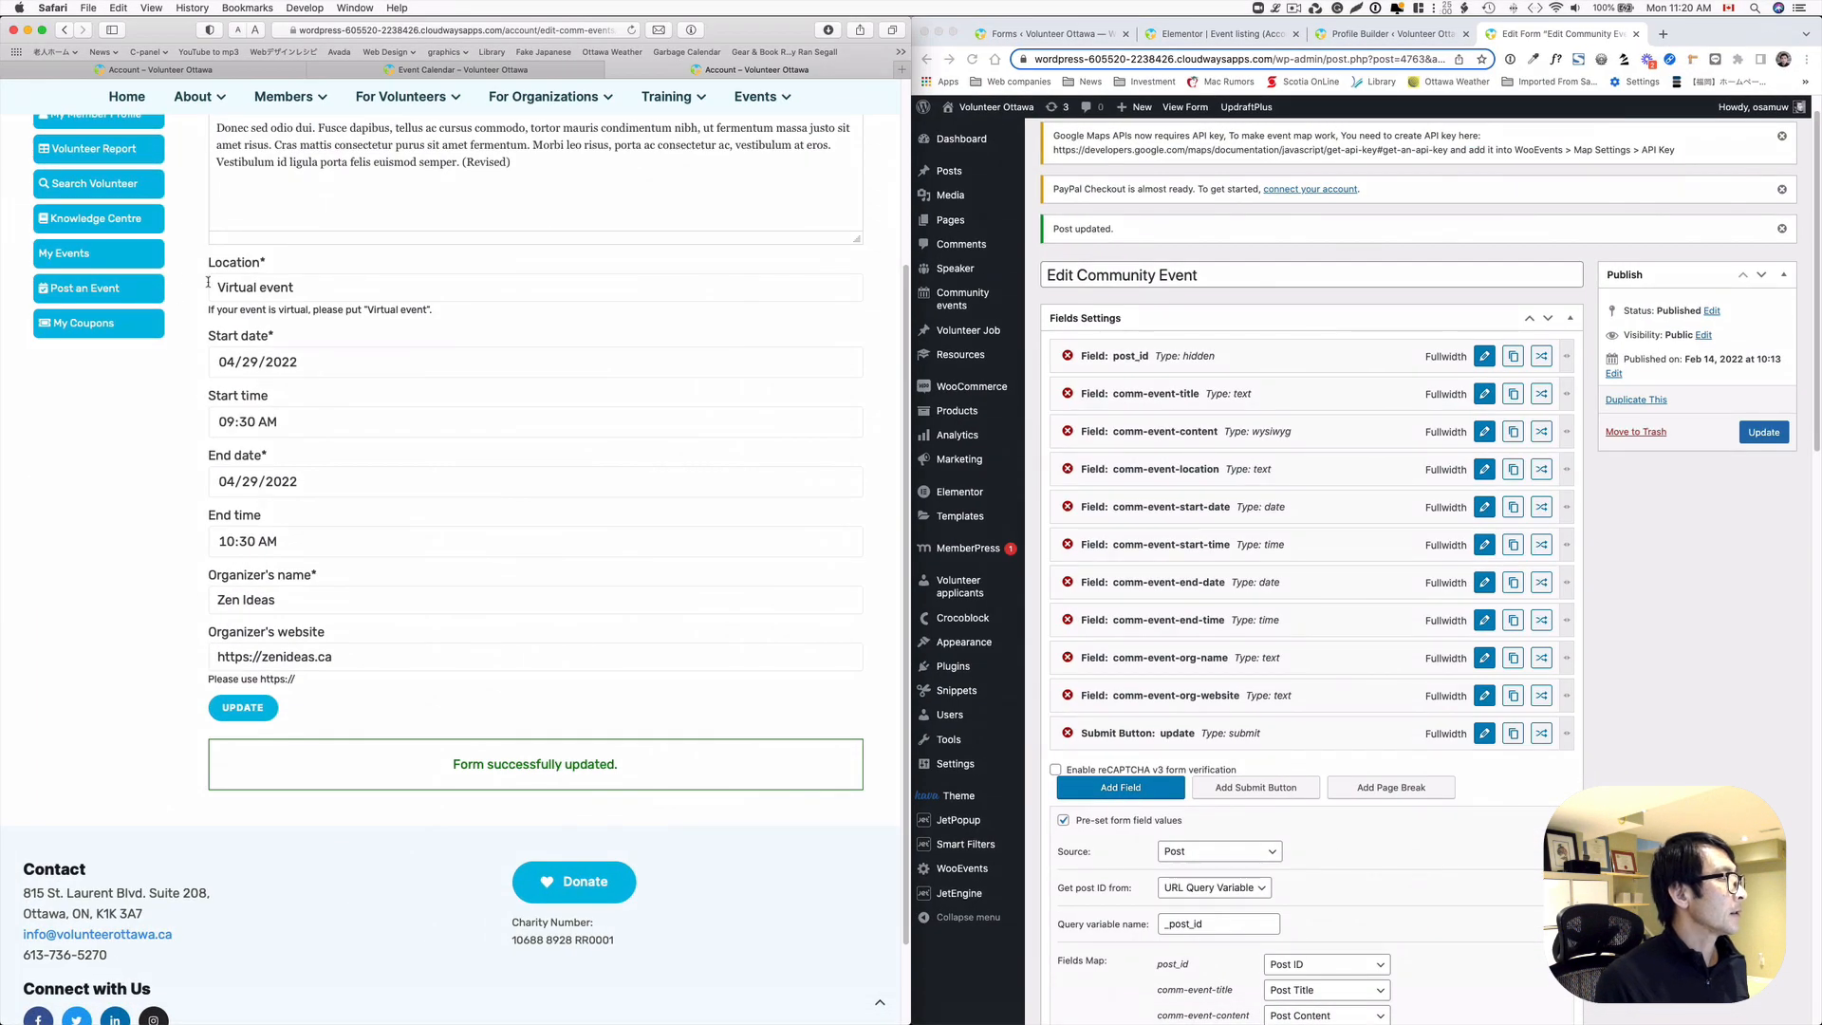
{"action": "scroll", "coordinate": [208, 282], "scroll_direction": "up", "scroll_amount": 5}
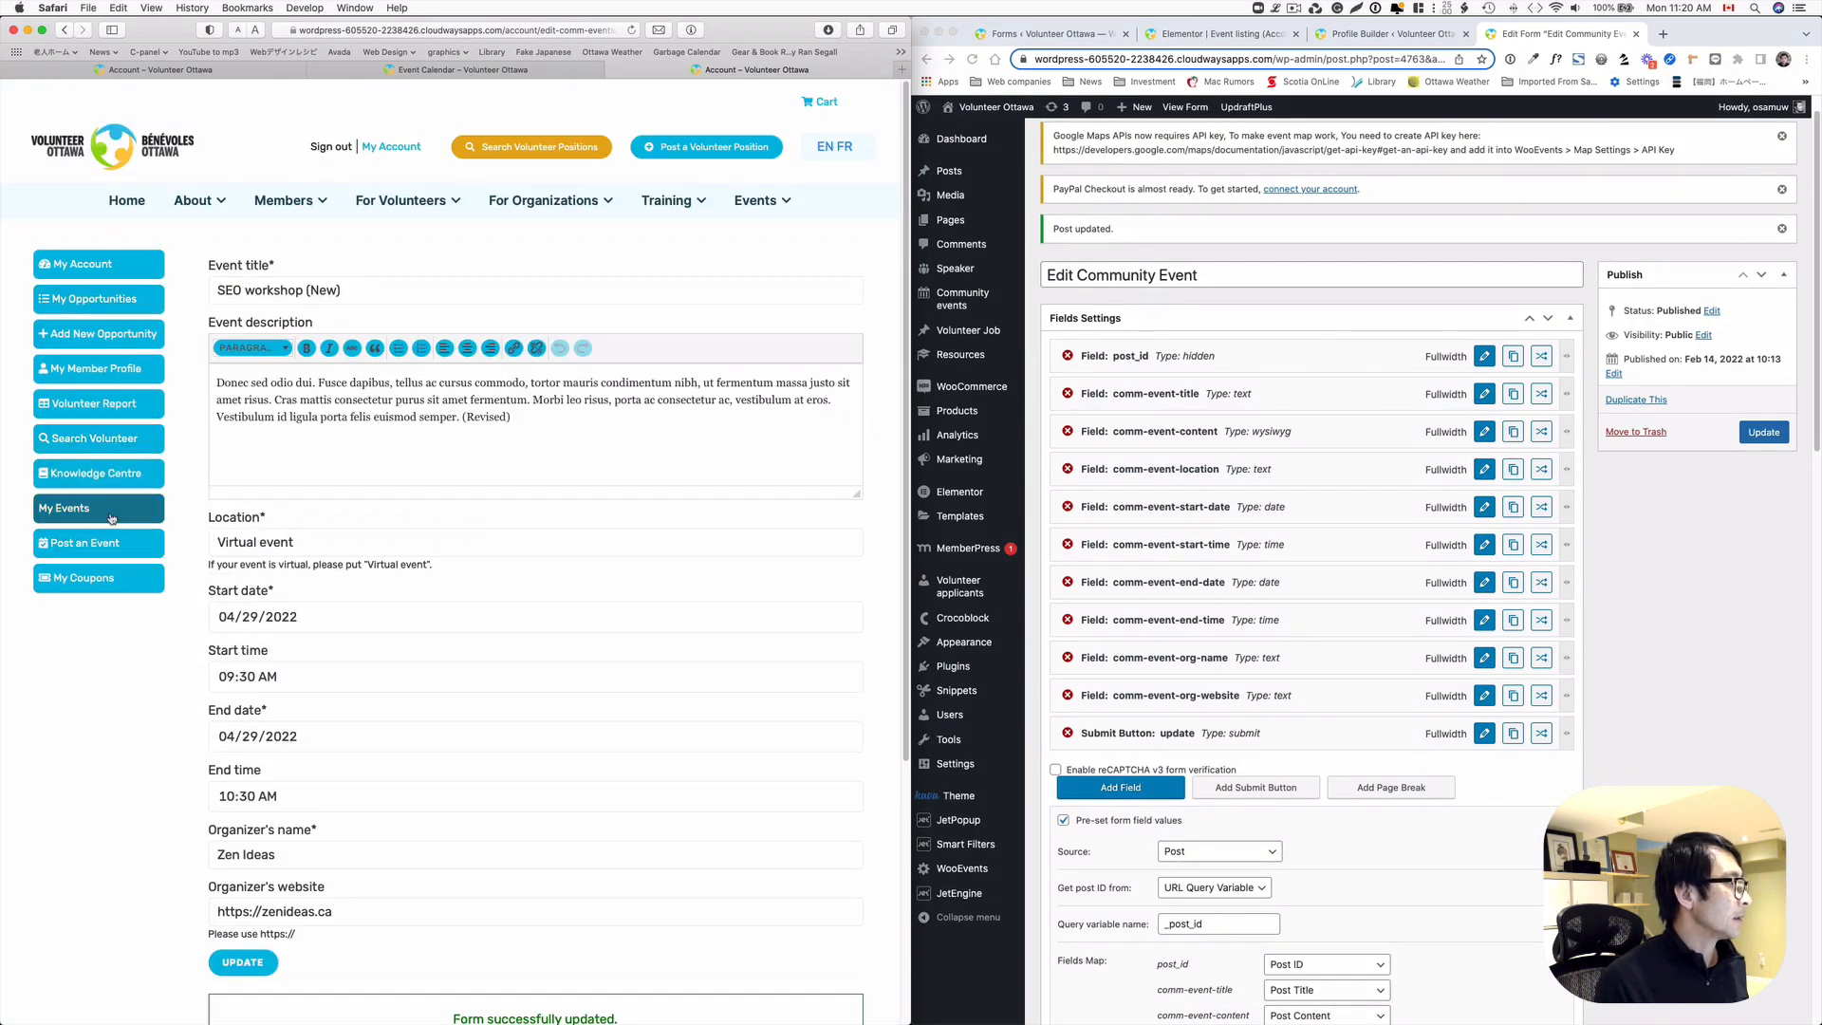
{"action": "left_click", "coordinate": [101, 541]}
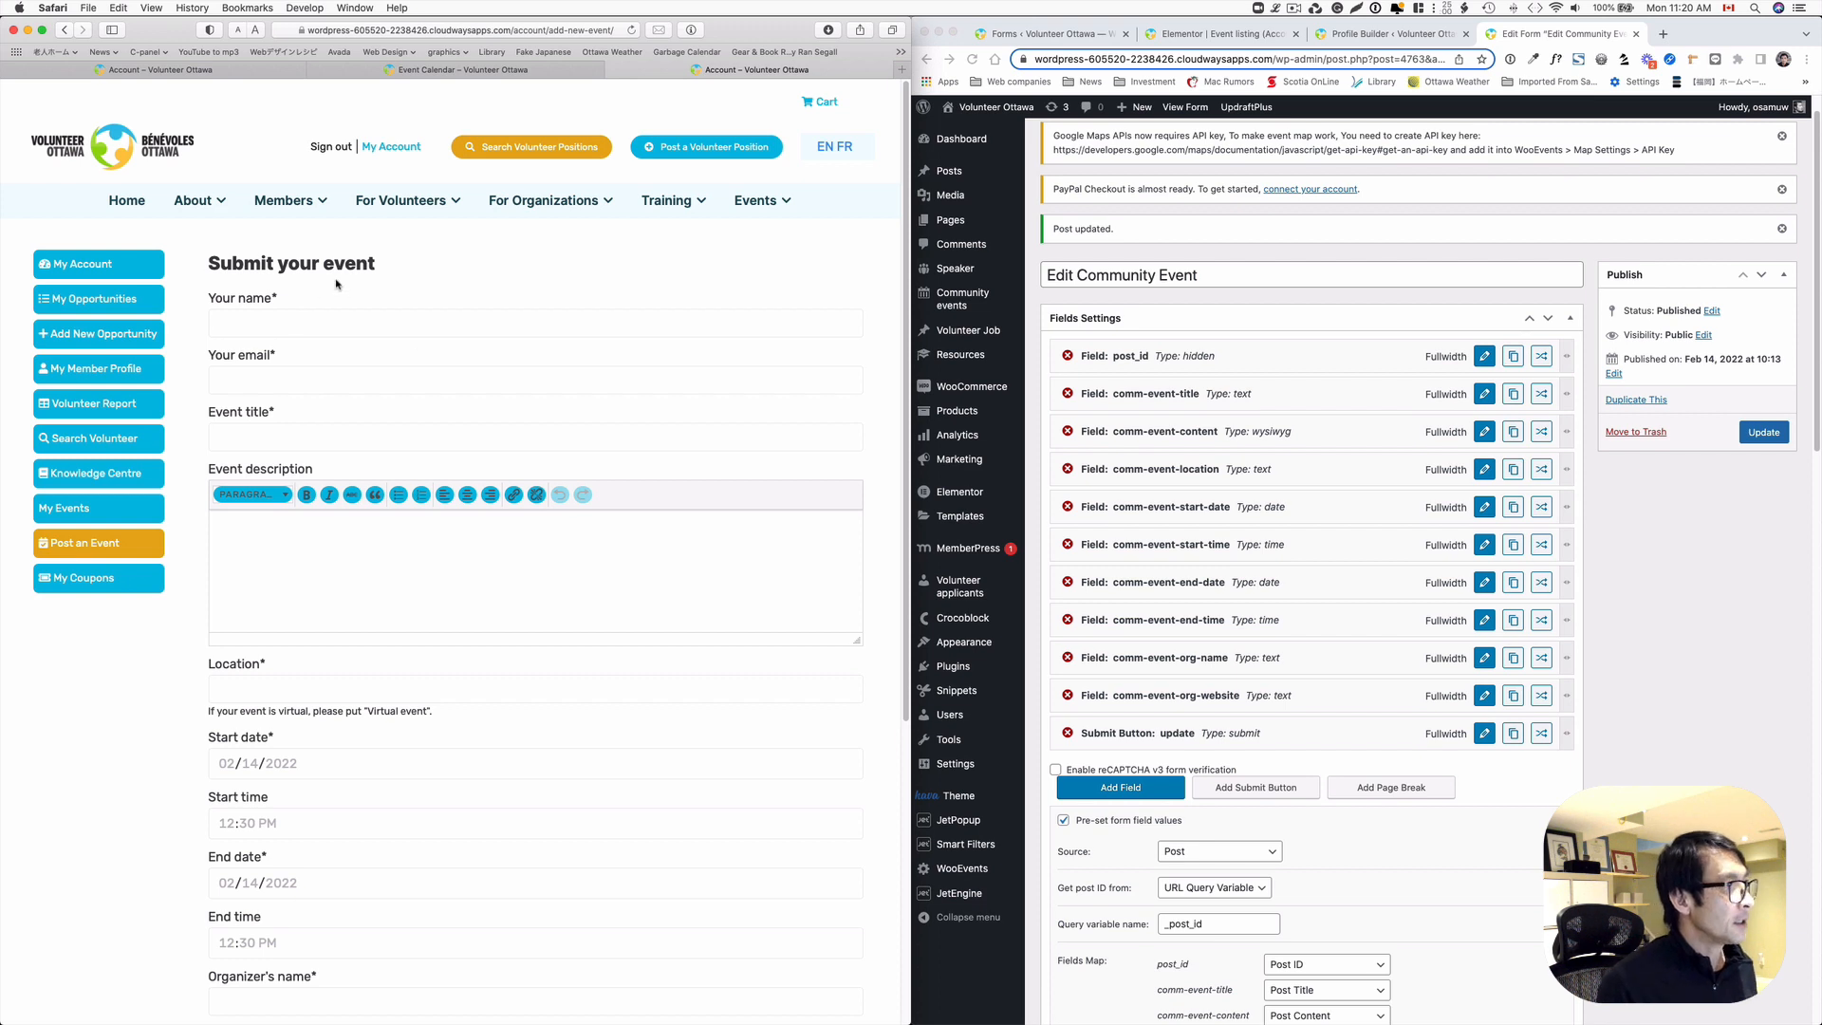
{"action": "left_click", "coordinate": [310, 323]}
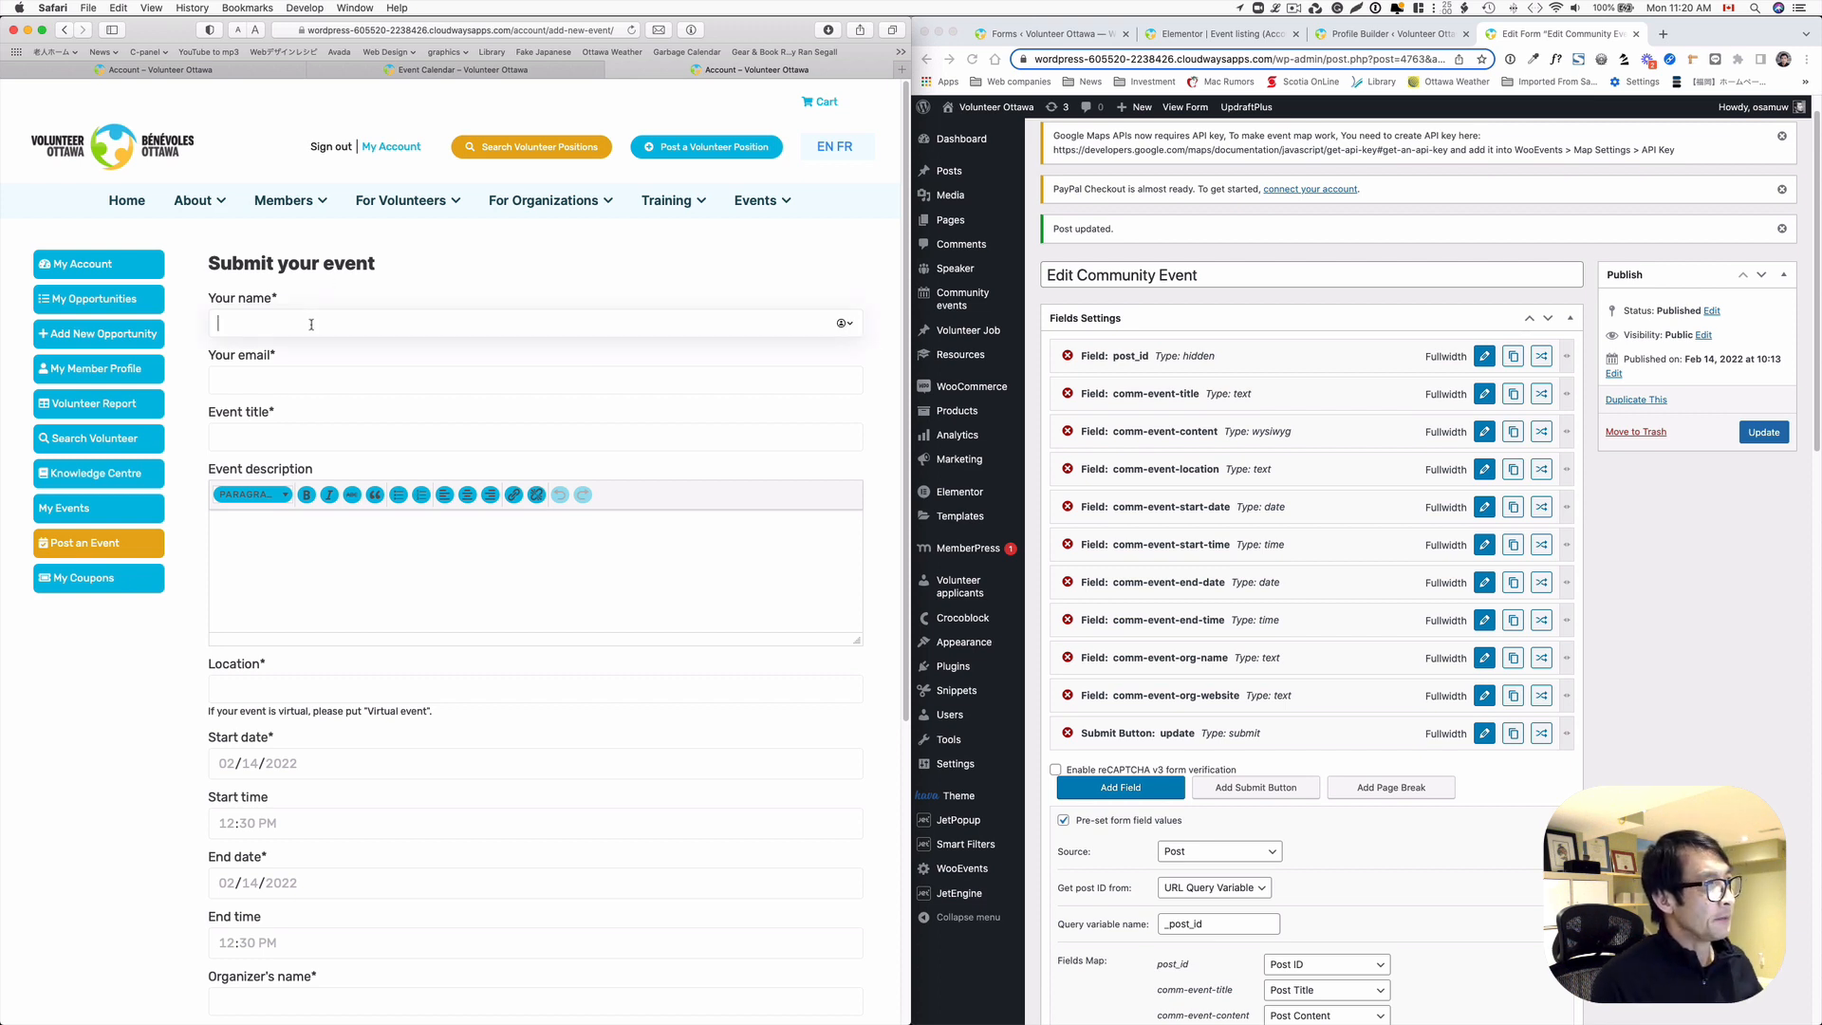
{"action": "left_click", "coordinate": [320, 378]}
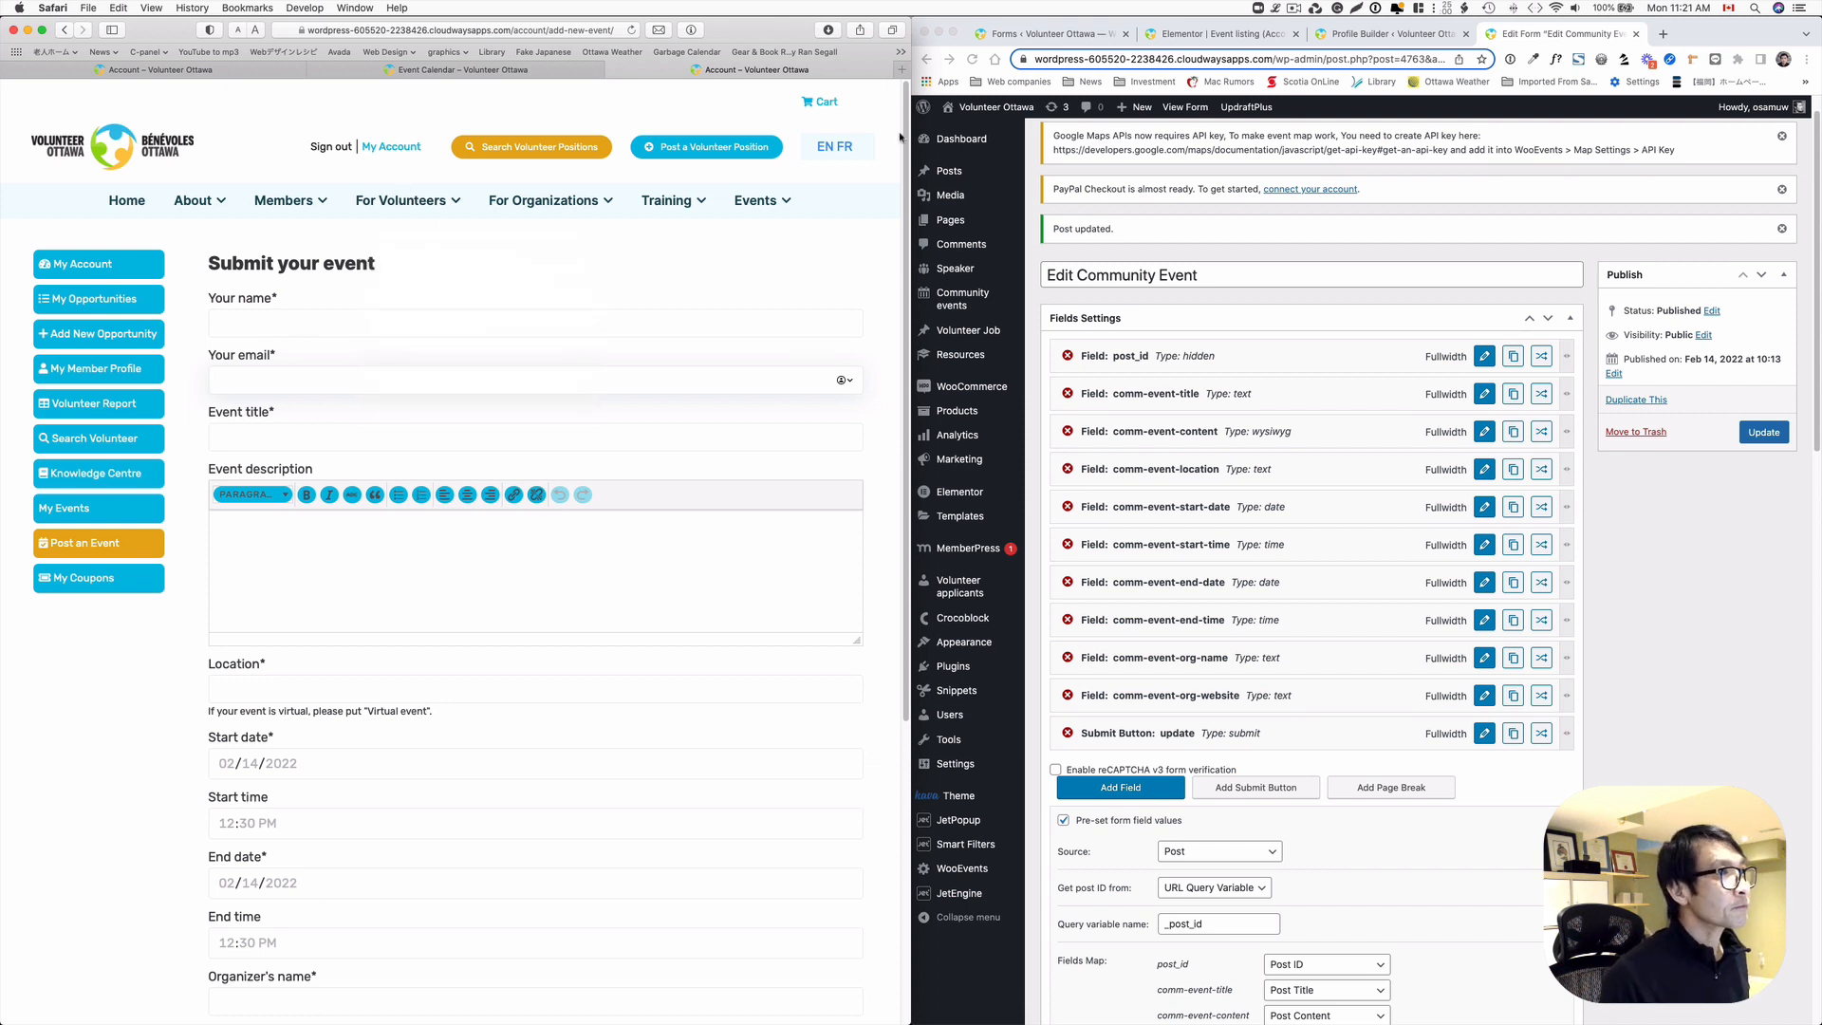
{"action": "left_click_drag", "start_coordinate": [747, 31], "coordinate": [759, 90]}
{"action": "left_click", "coordinate": [703, 42]}
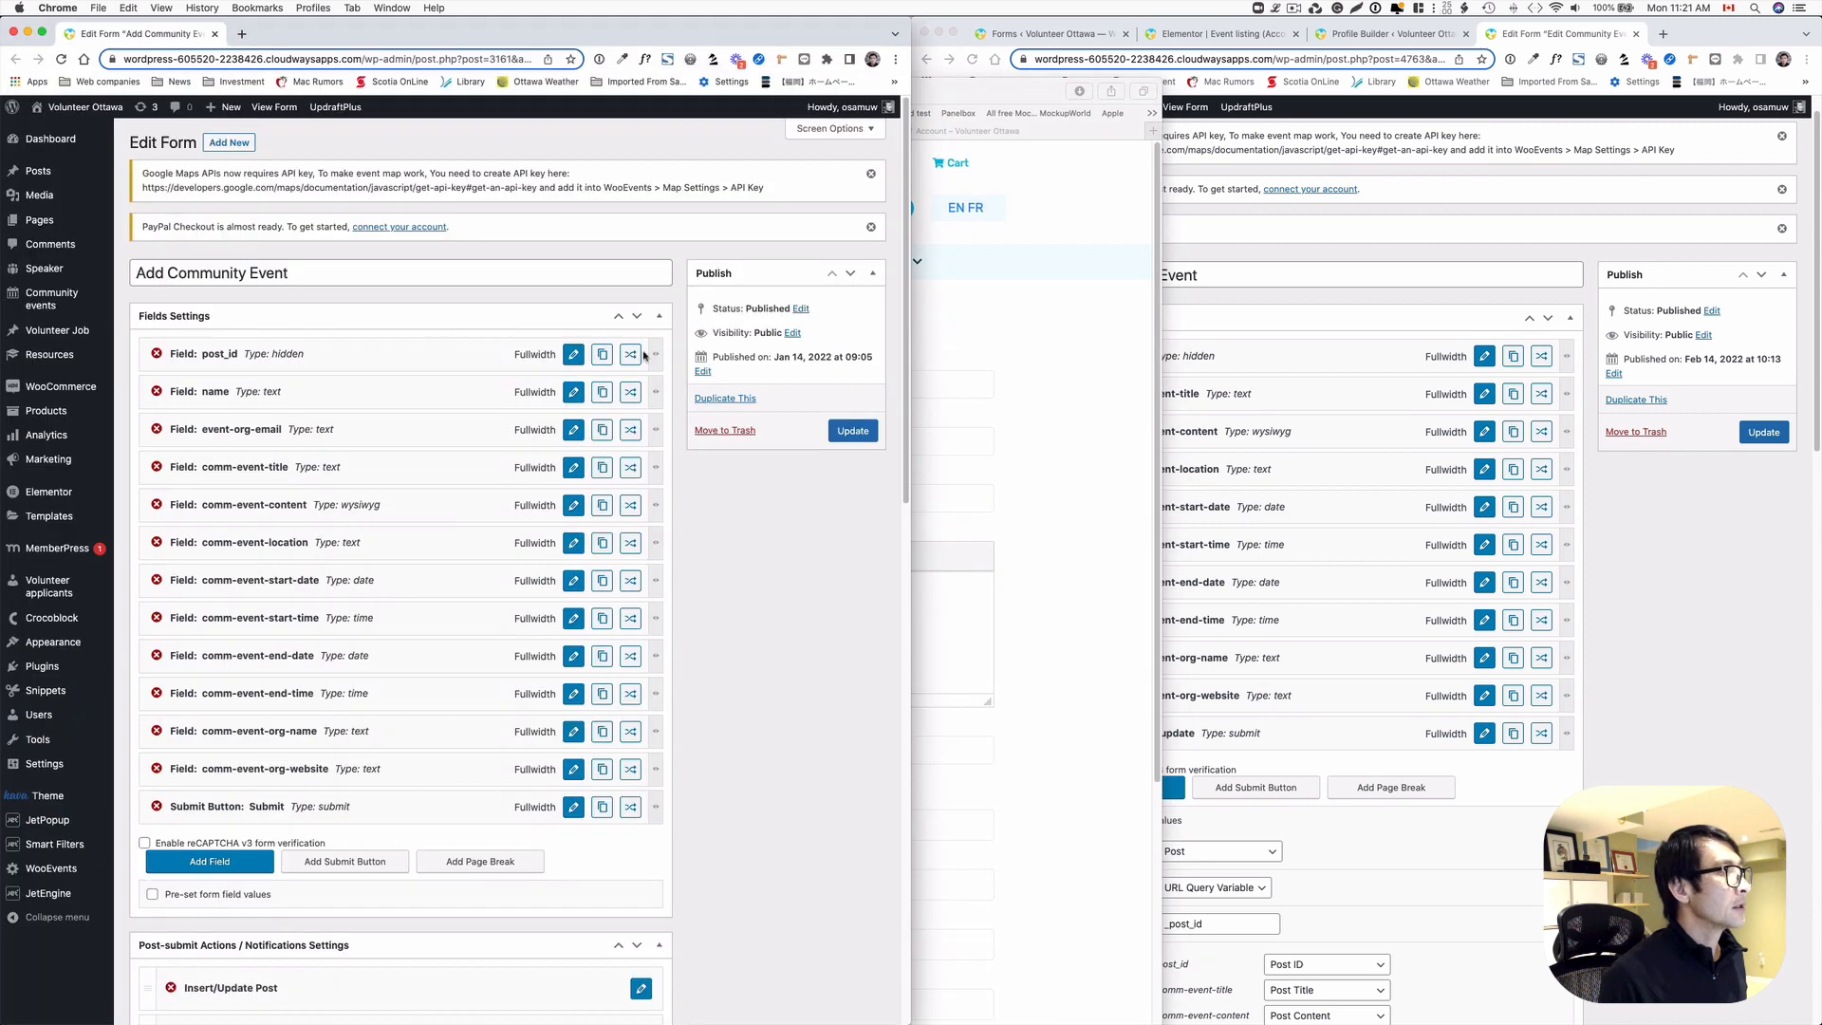
{"action": "left_click", "coordinate": [1296, 251]}
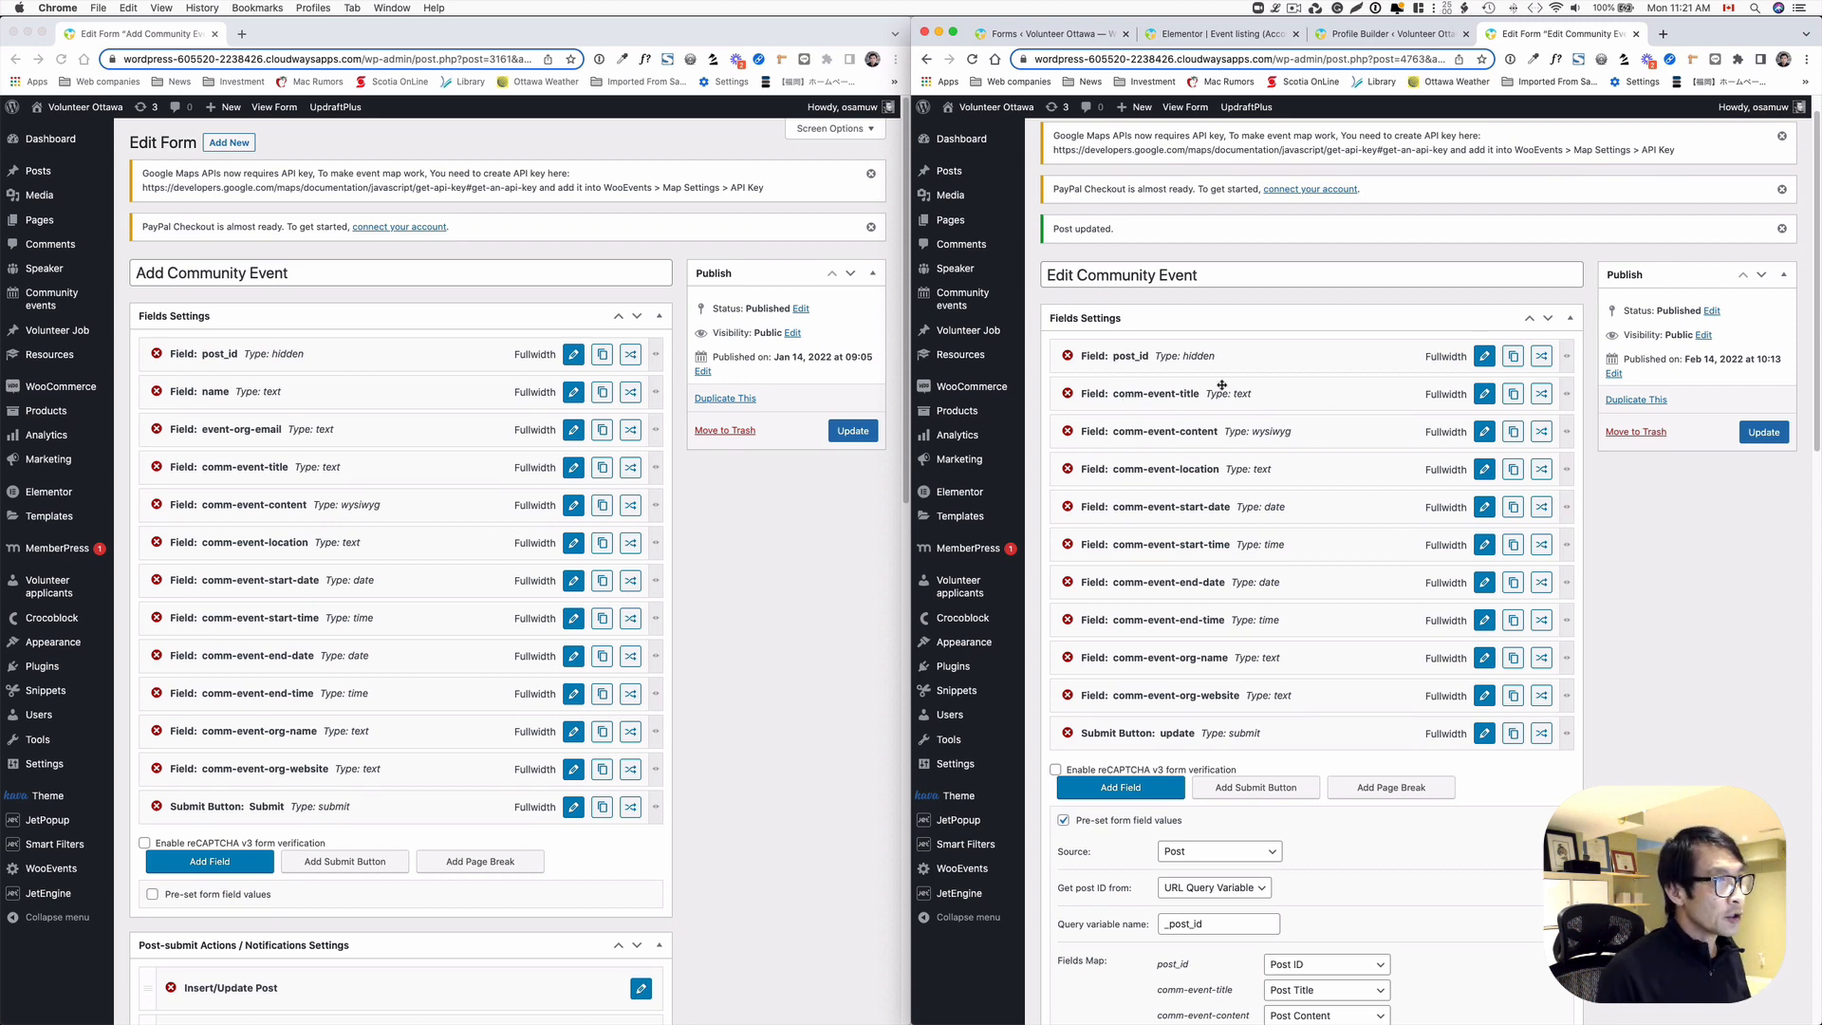
- Set the submit button's label to Update in the Edit Community Event form and apply the change
{"action": "scroll", "coordinate": [1147, 413], "scroll_direction": "down", "scroll_amount": 1}
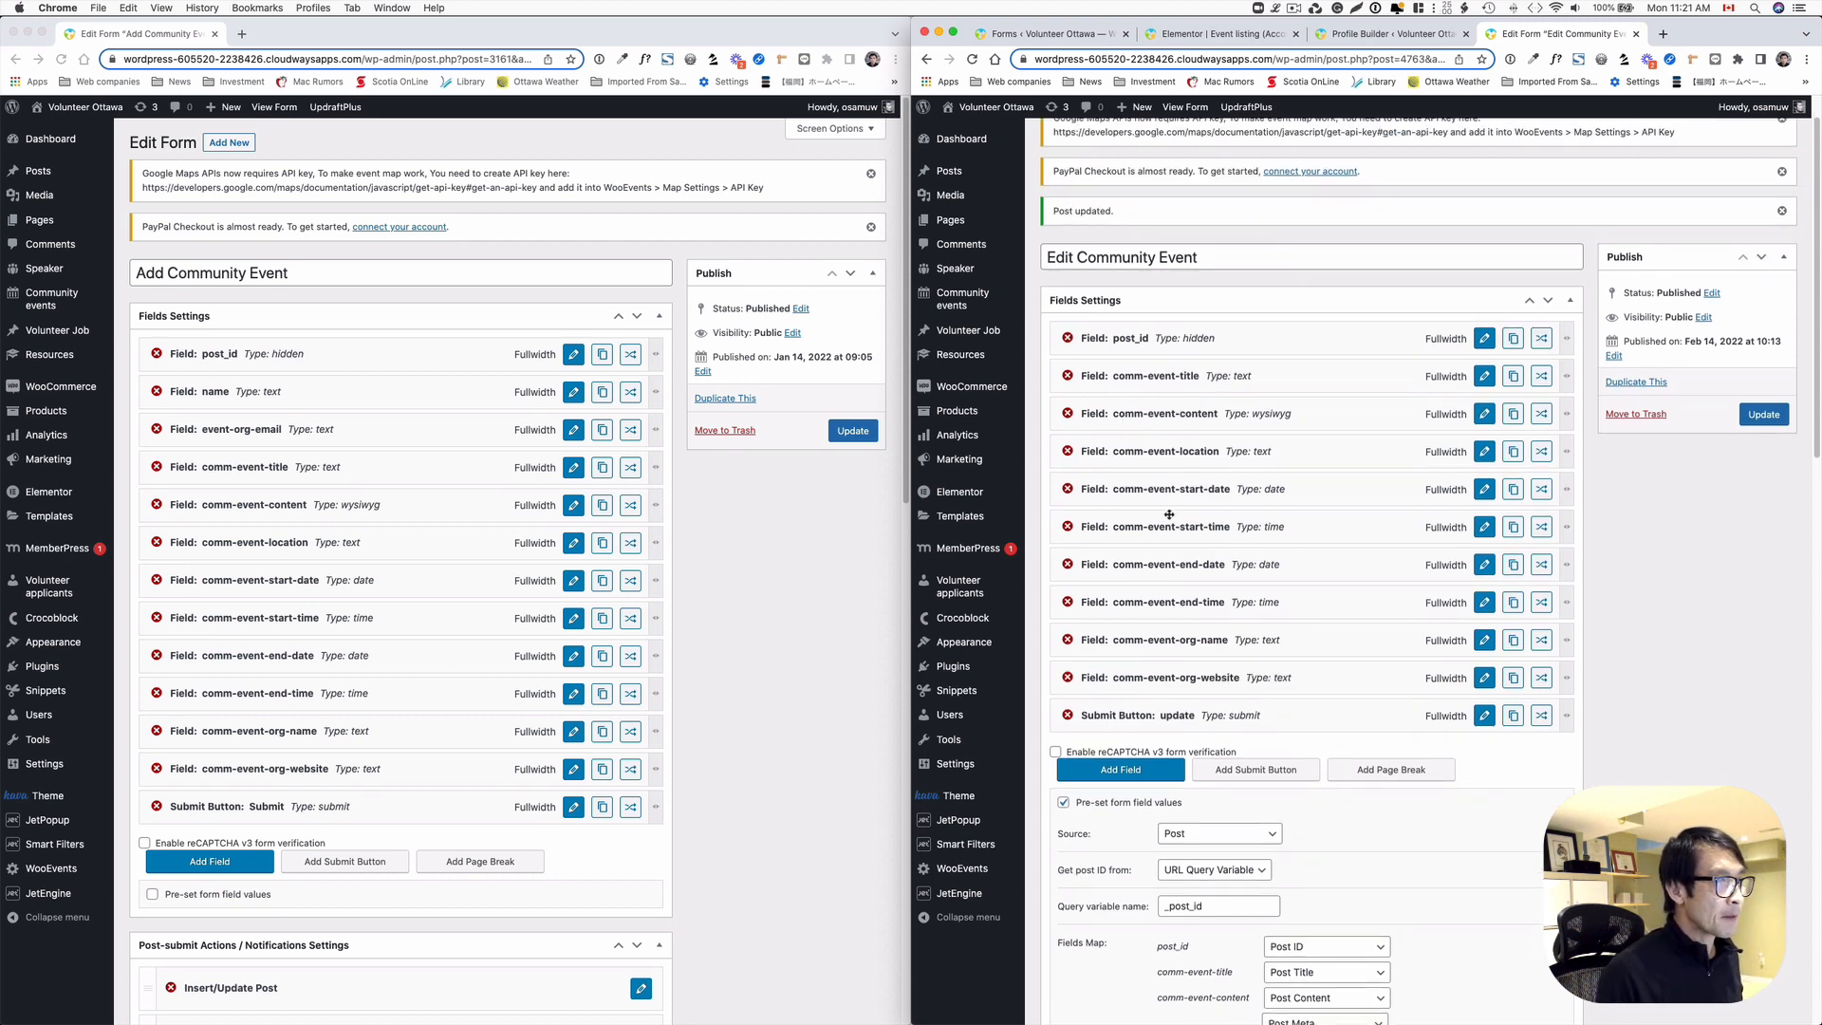
{"action": "scroll", "coordinate": [1169, 515], "scroll_direction": "down", "scroll_amount": 1}
{"action": "scroll", "coordinate": [604, 736], "scroll_direction": "down", "scroll_amount": 5}
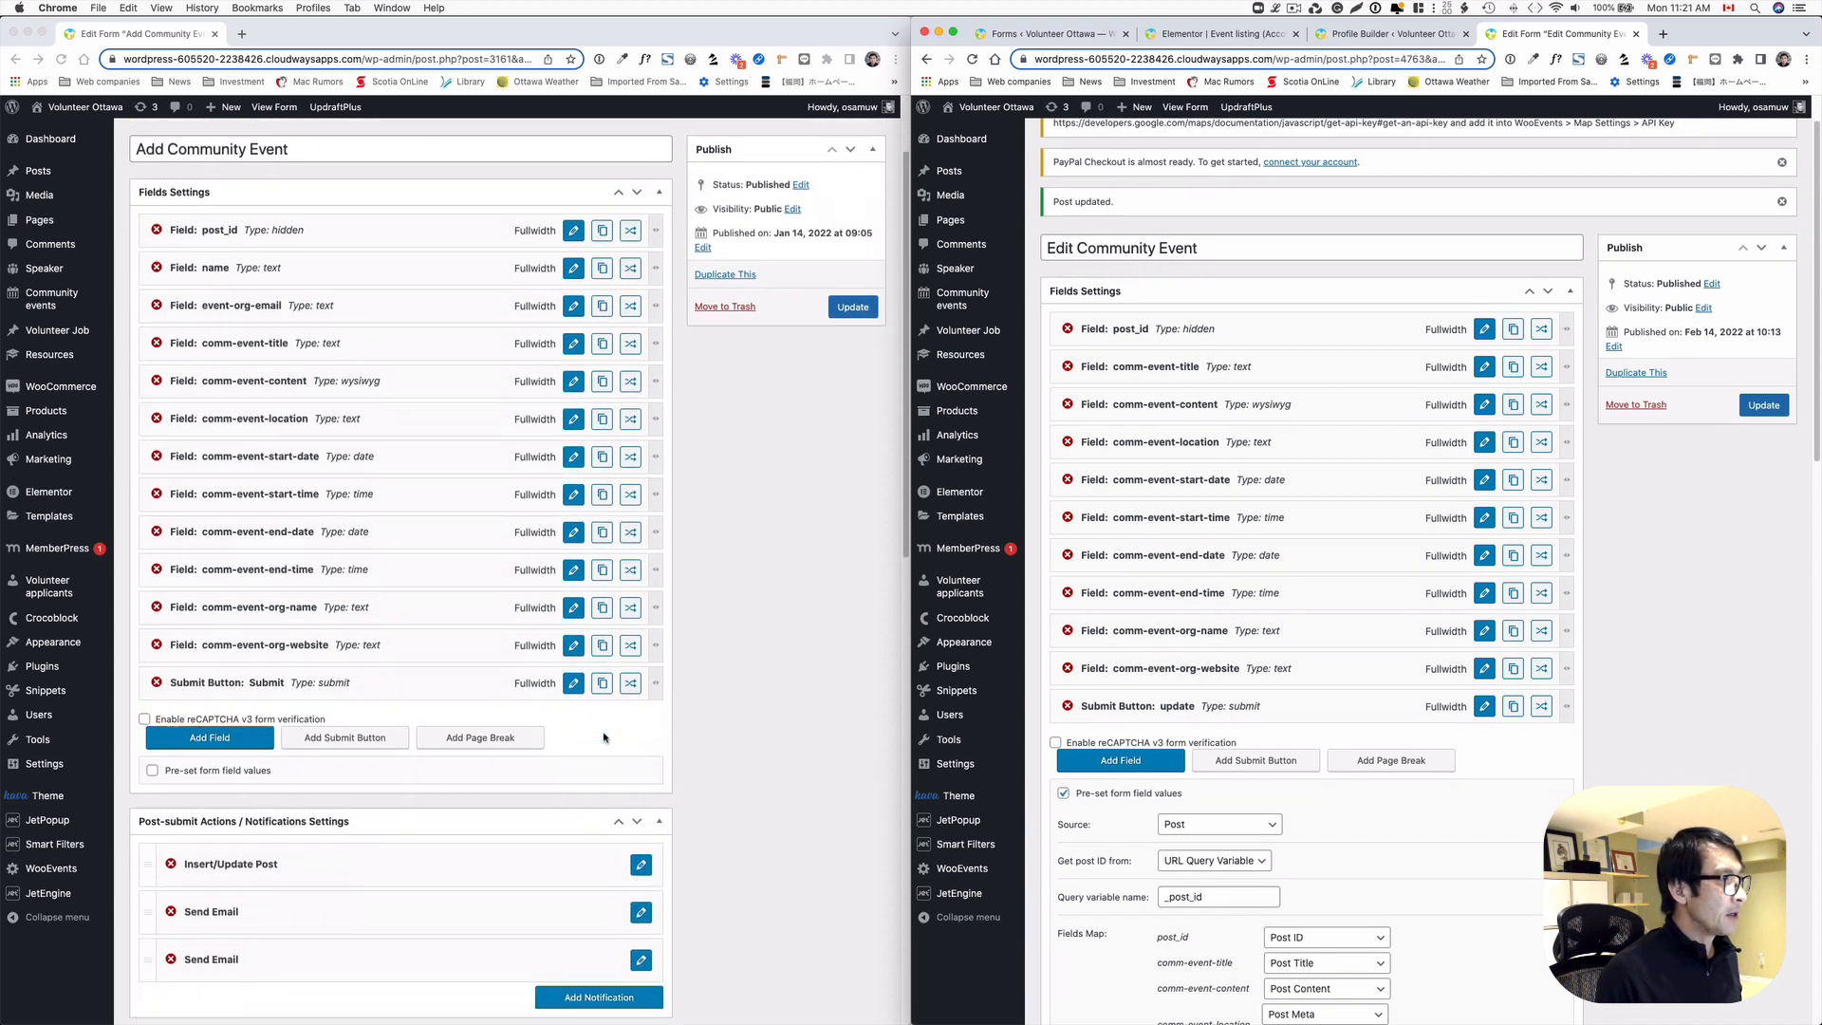
{"action": "scroll", "coordinate": [1212, 641], "scroll_direction": "down", "scroll_amount": 2}
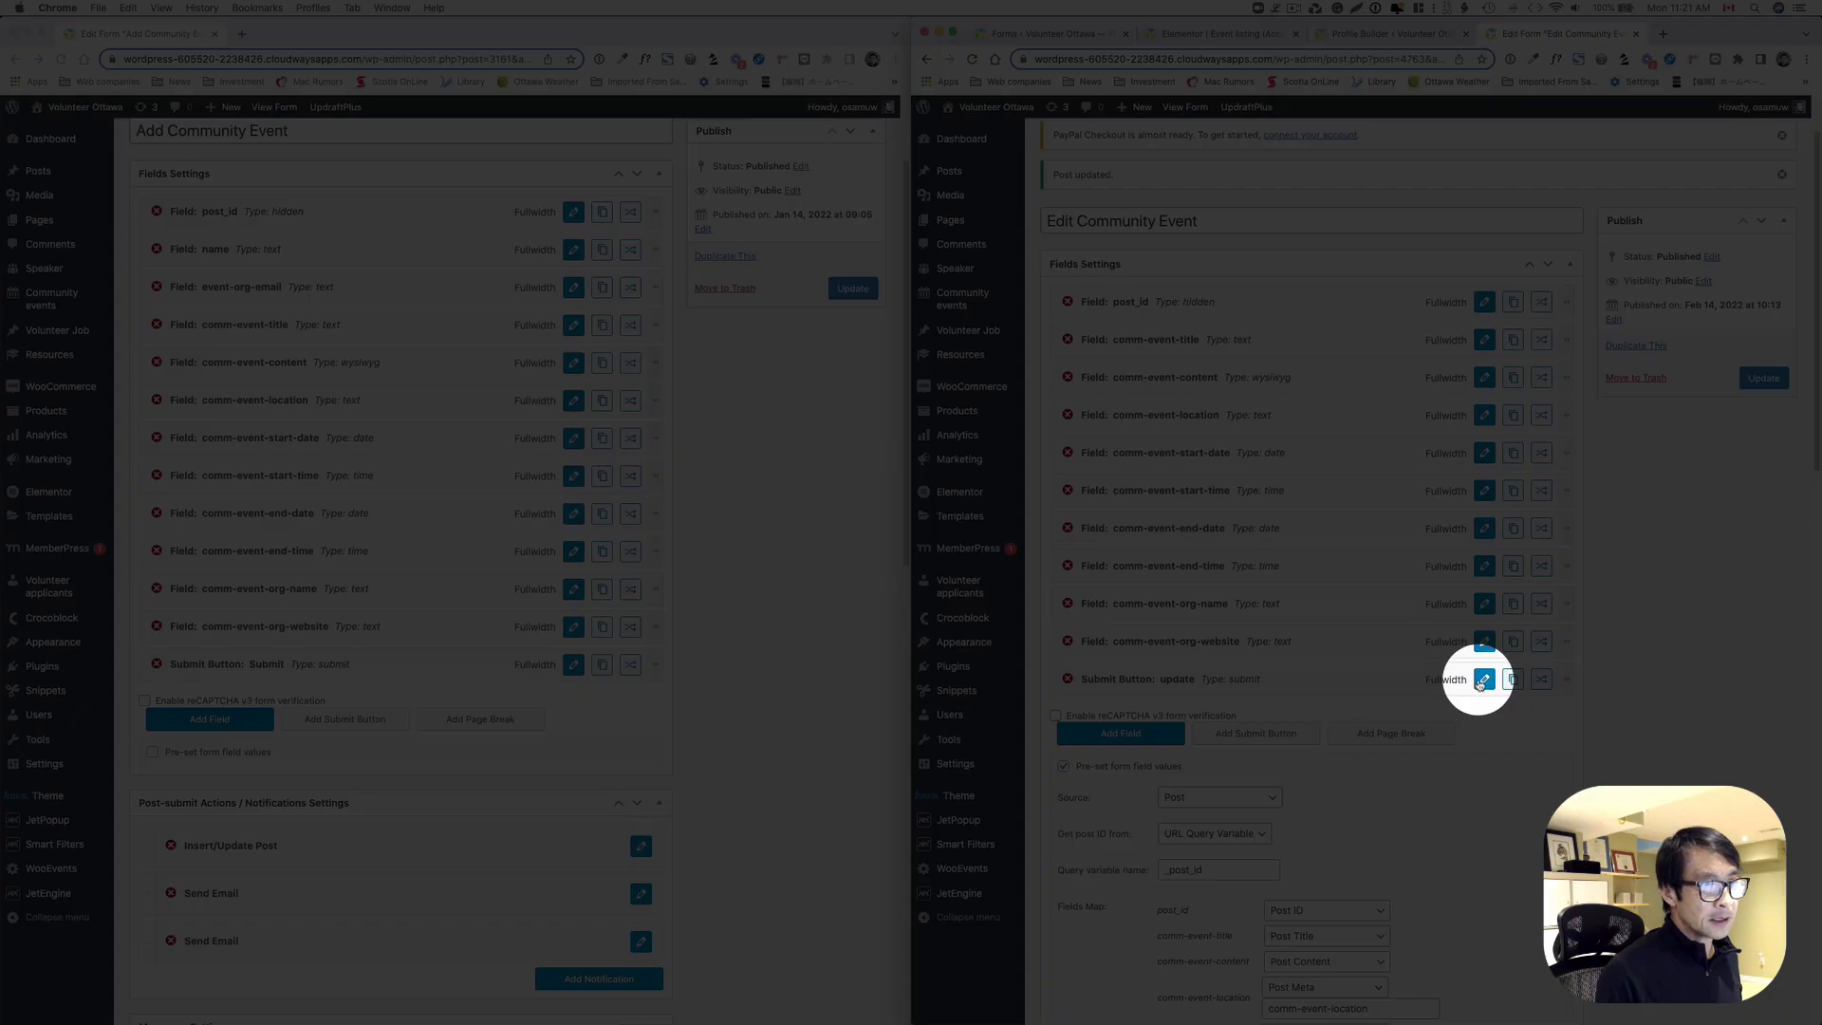
{"action": "left_click", "coordinate": [1484, 678]}
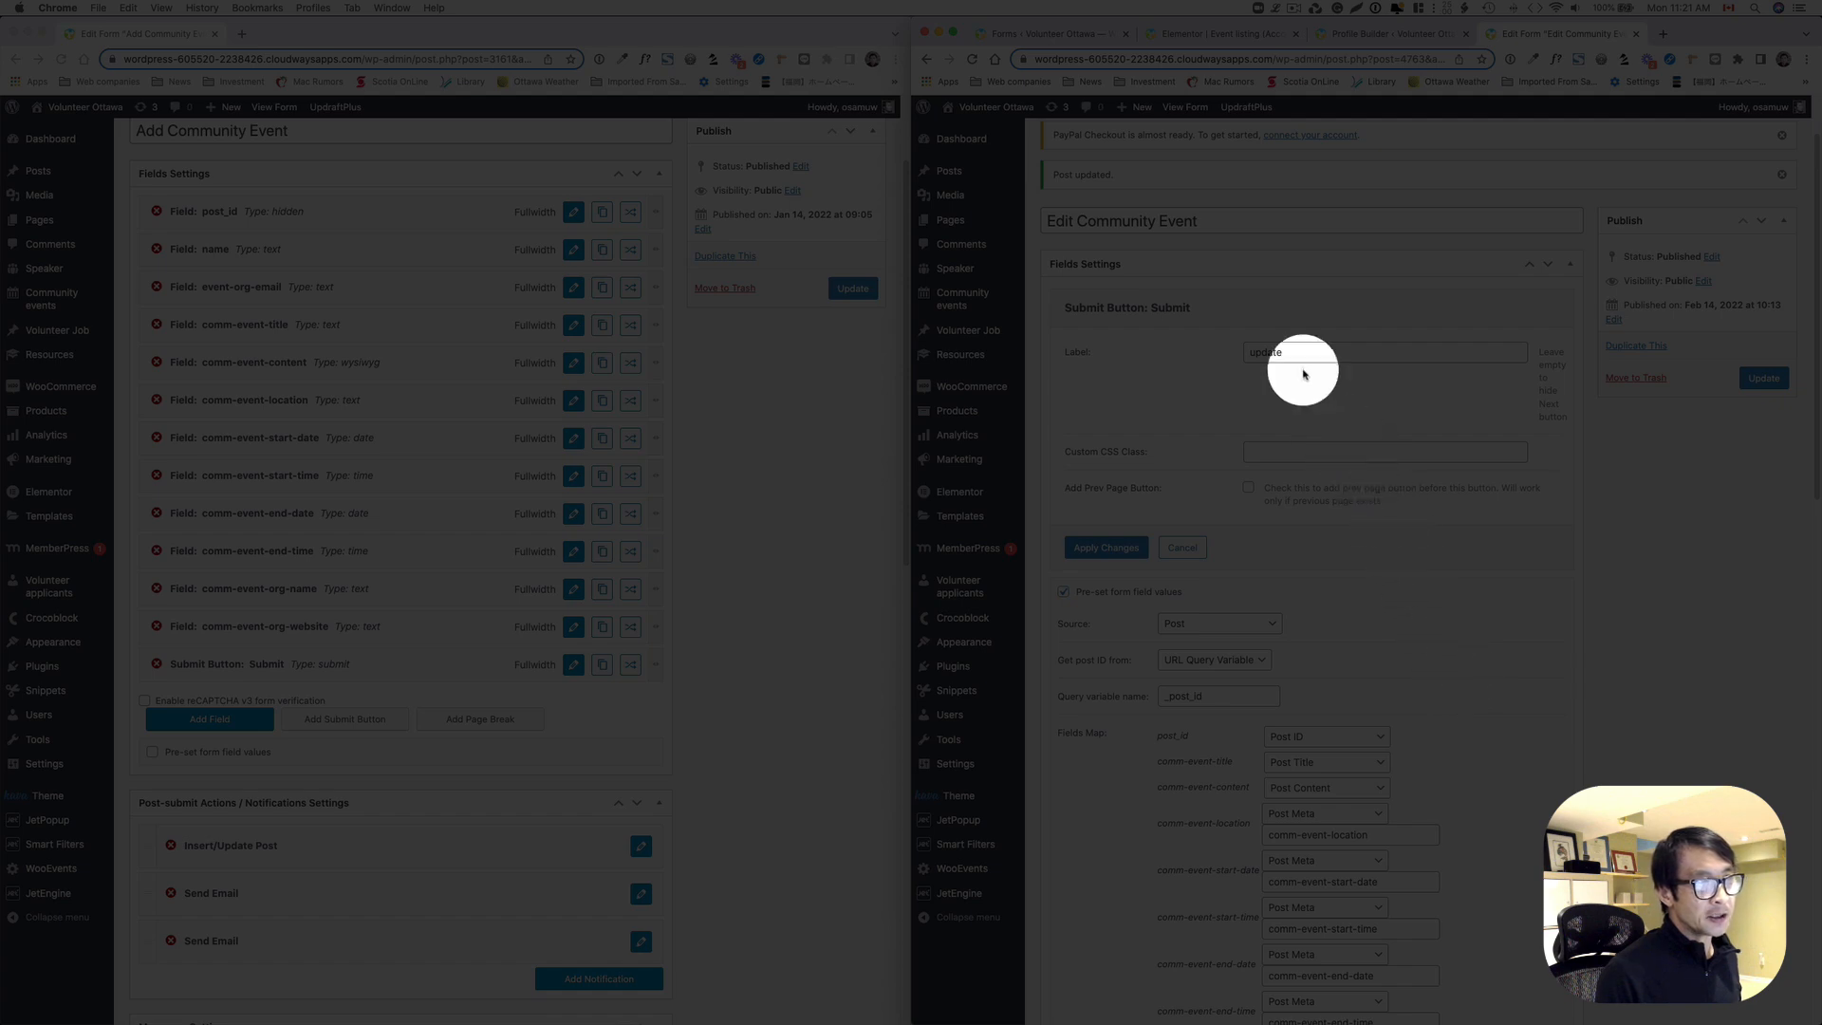
{"action": "left_click_drag", "start_coordinate": [1276, 353], "coordinate": [1220, 395]}
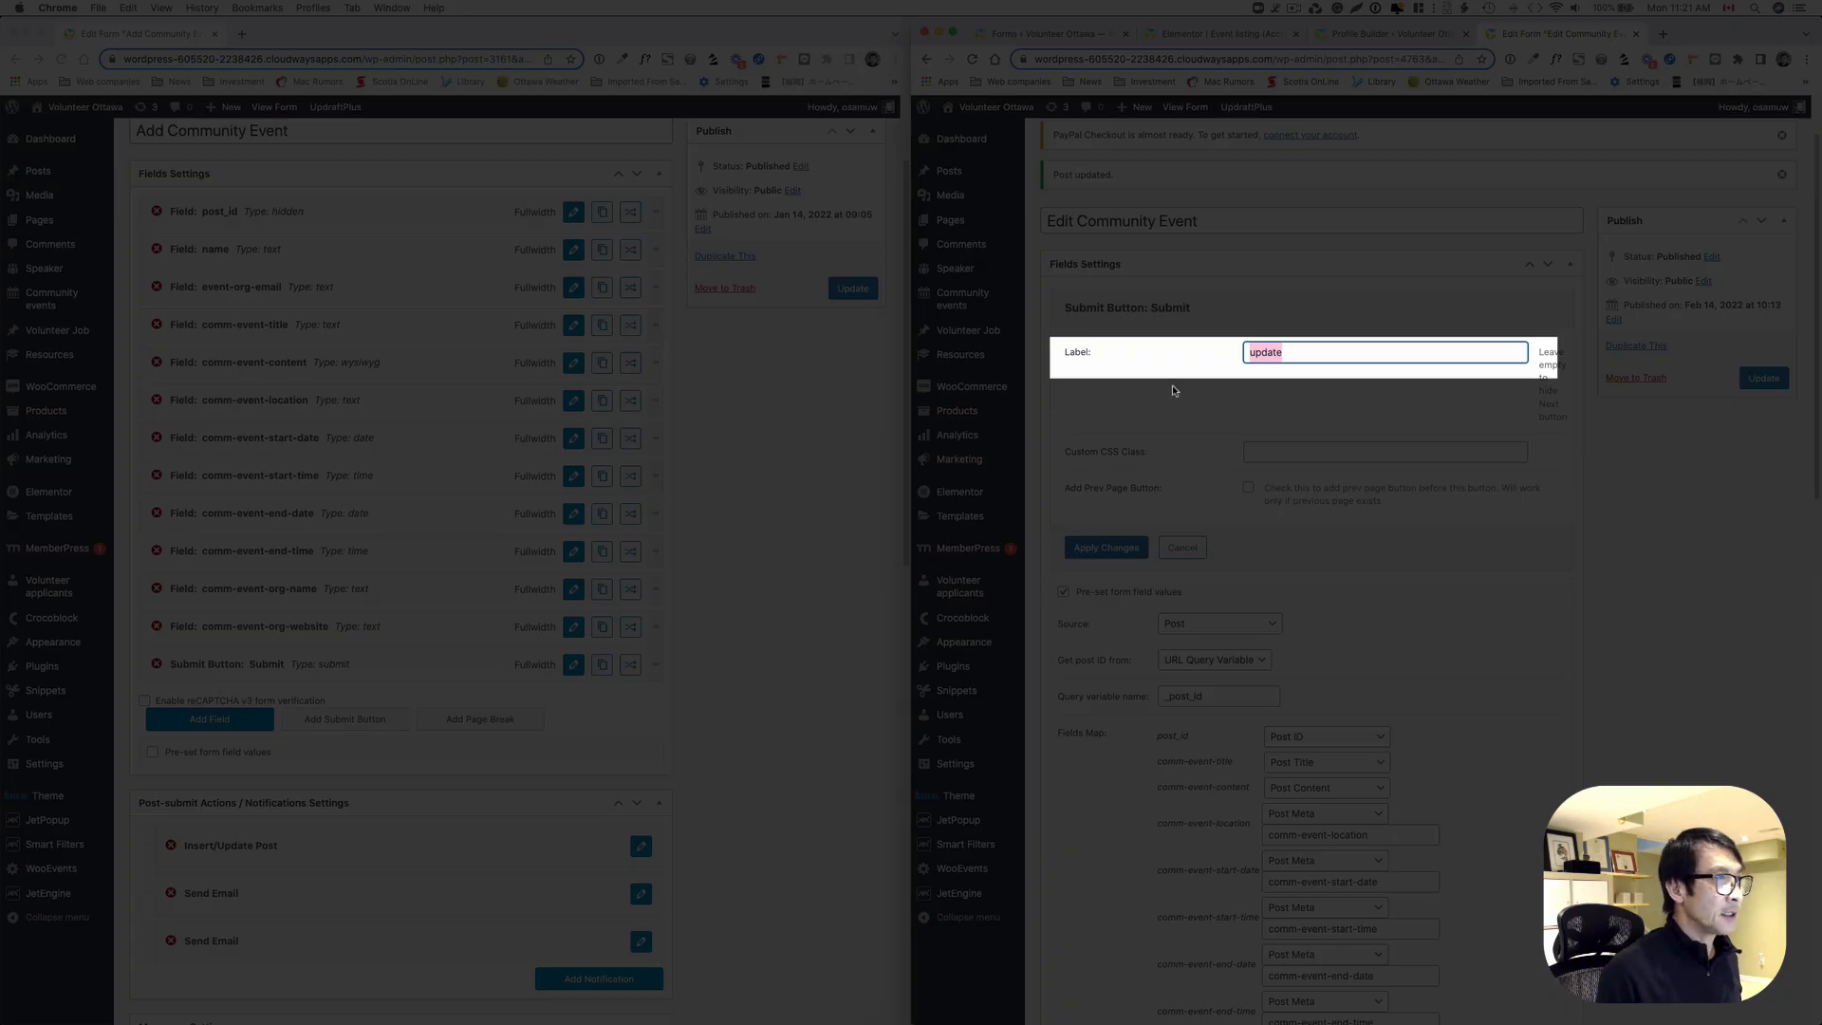
{"action": "left_click", "coordinate": [1245, 352]}
{"action": "key", "text": "Delete"}
{"action": "type", "text": "U"}
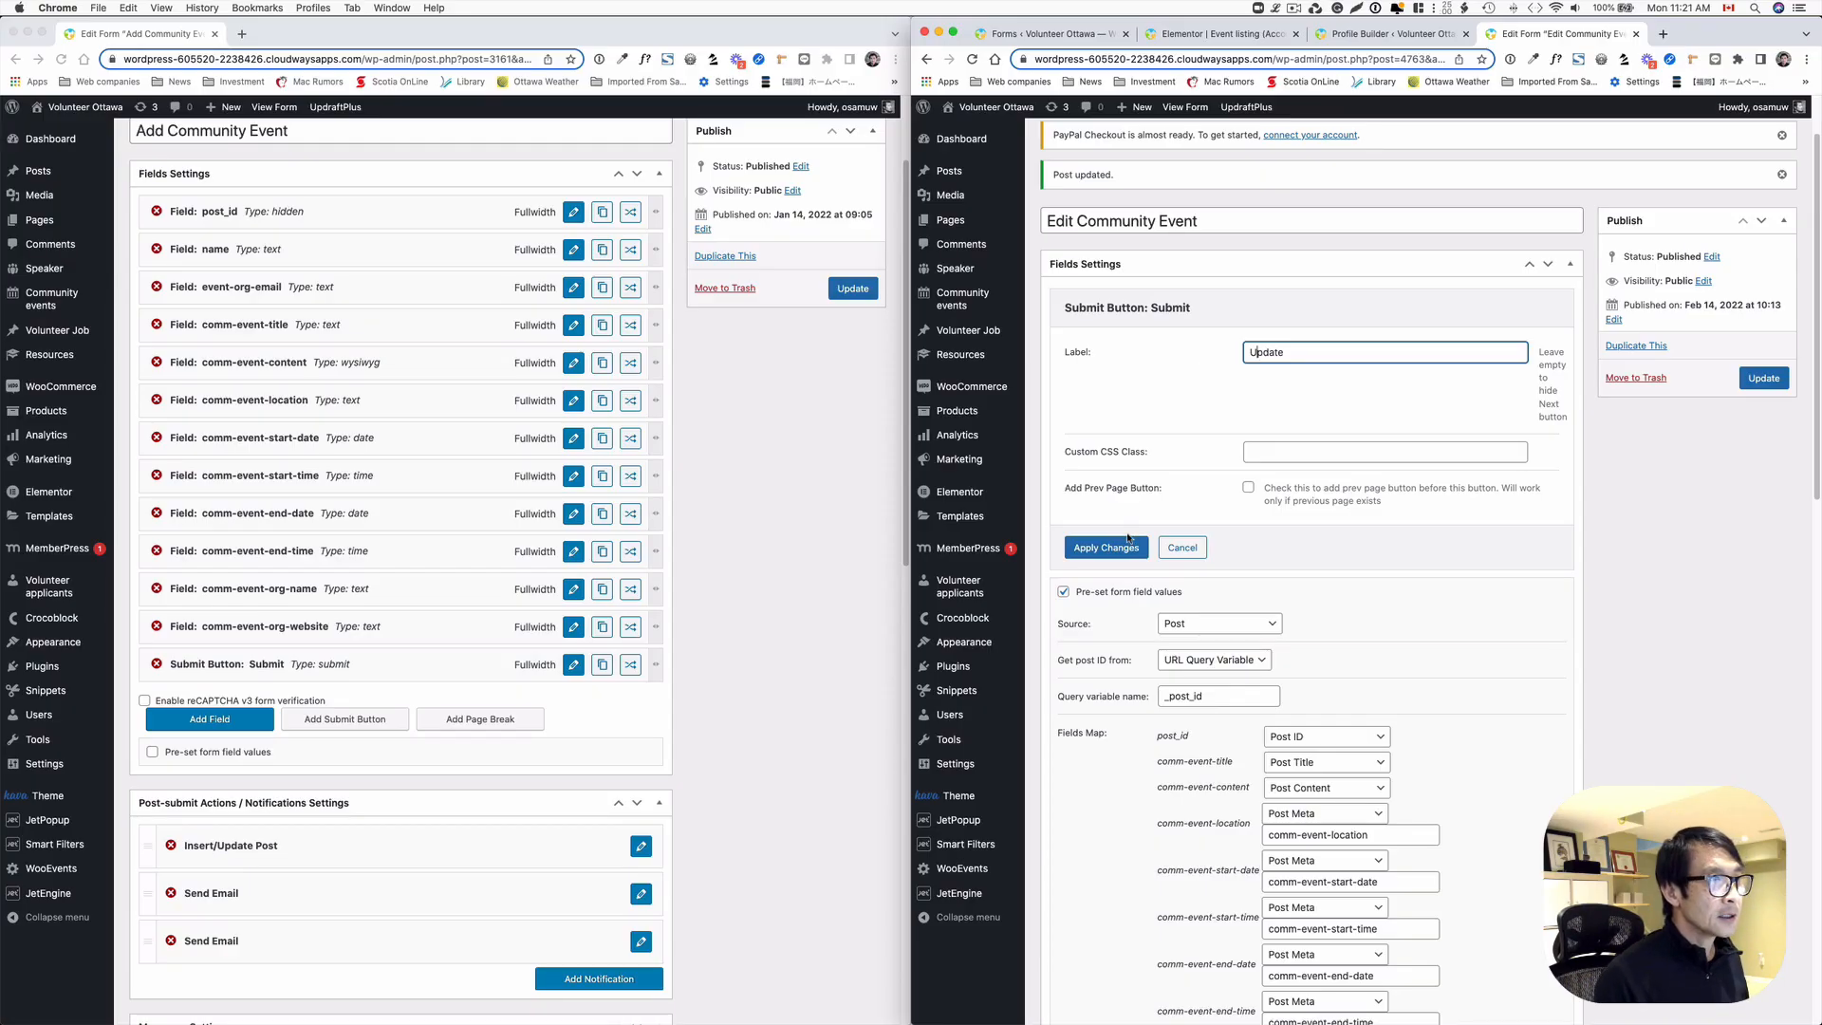
{"action": "left_click", "coordinate": [1128, 541]}
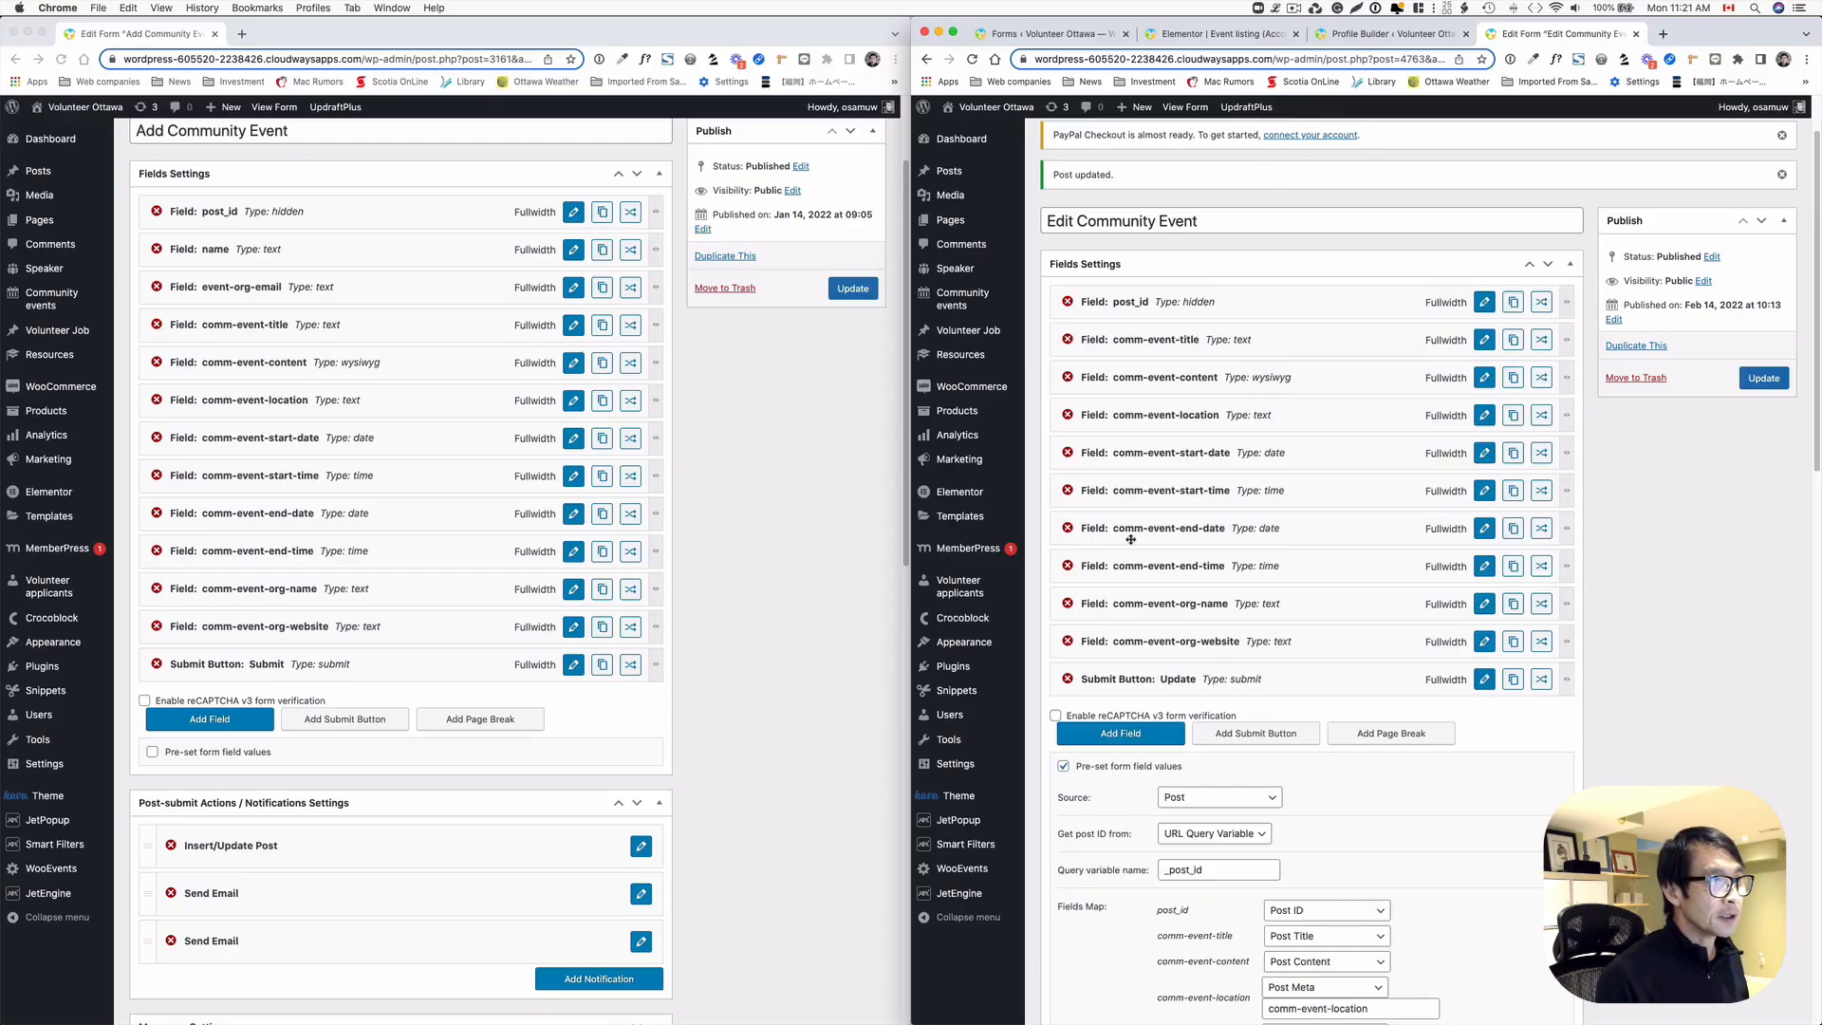
{"action": "scroll", "coordinate": [1515, 622], "scroll_direction": "down", "scroll_amount": 1}
{"action": "scroll", "coordinate": [640, 817], "scroll_direction": "down", "scroll_amount": 1}
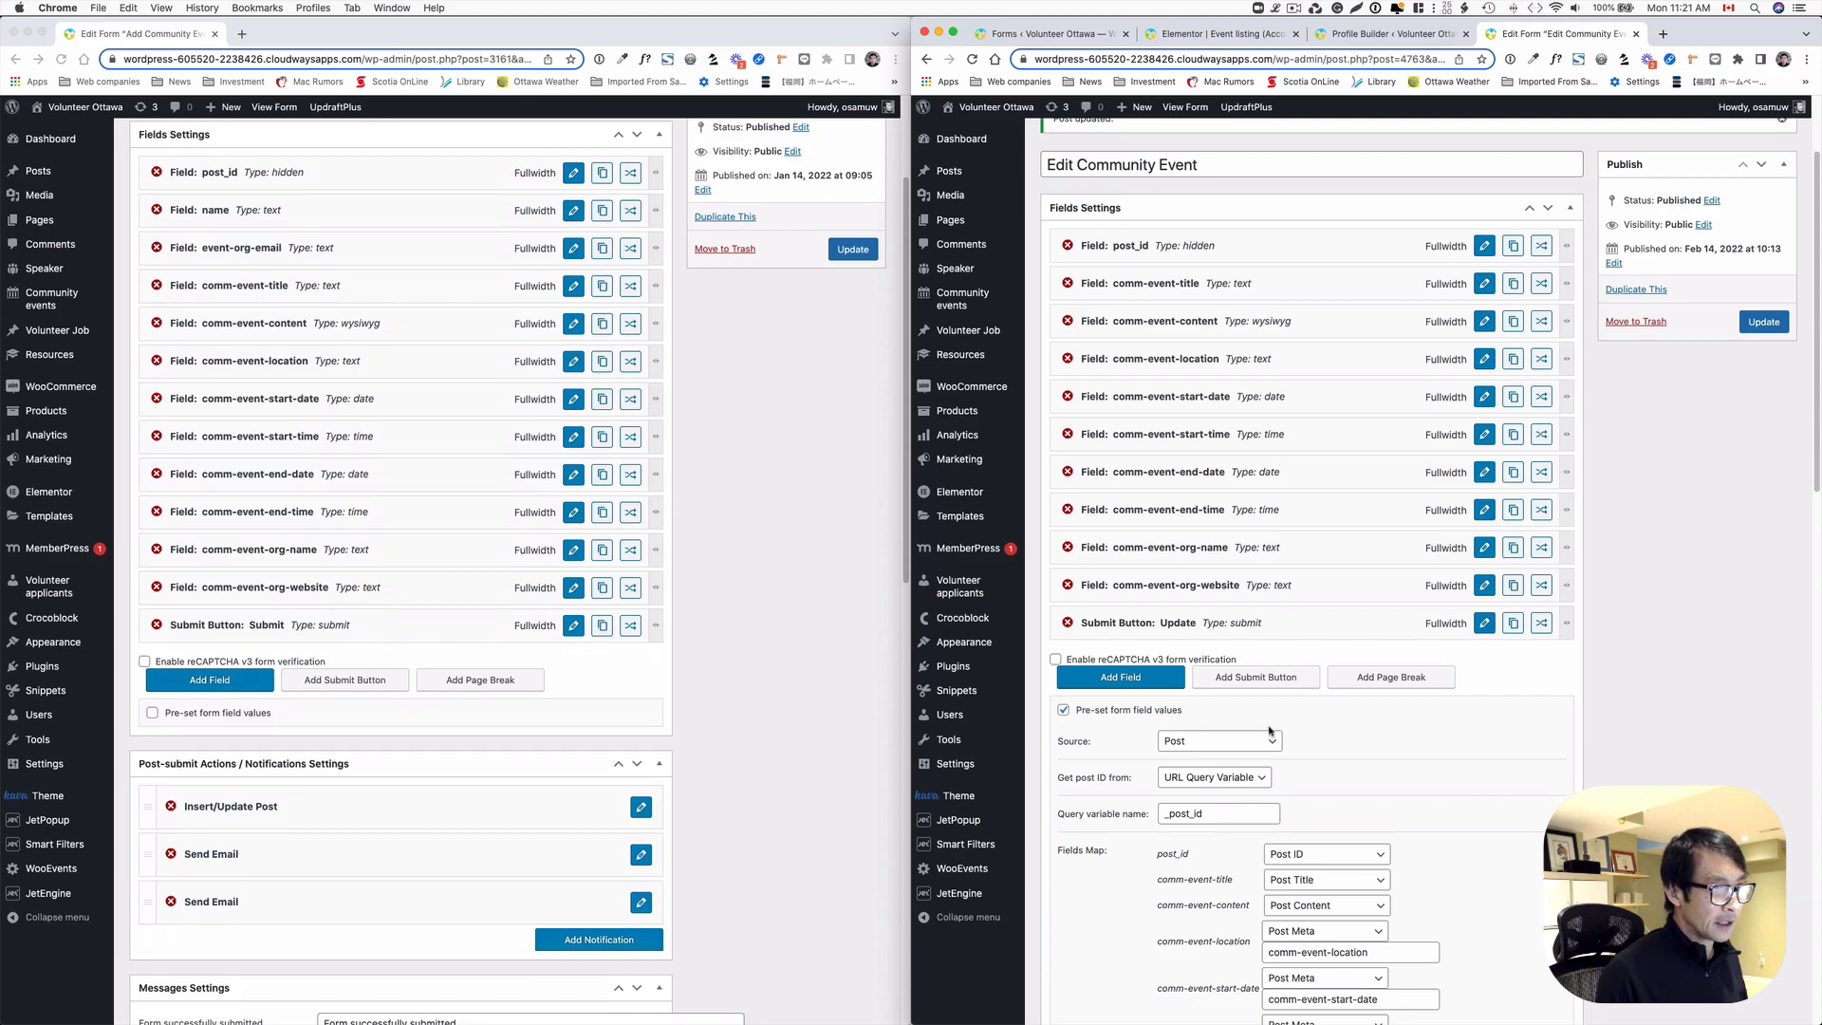
- Examine the source, post ID origin and query variable name in the Edit Community Event form's pre-set field values
{"action": "scroll", "coordinate": [1268, 731], "scroll_direction": "down", "scroll_amount": 1}
{"action": "scroll", "coordinate": [1268, 731], "scroll_direction": "down", "scroll_amount": 2}
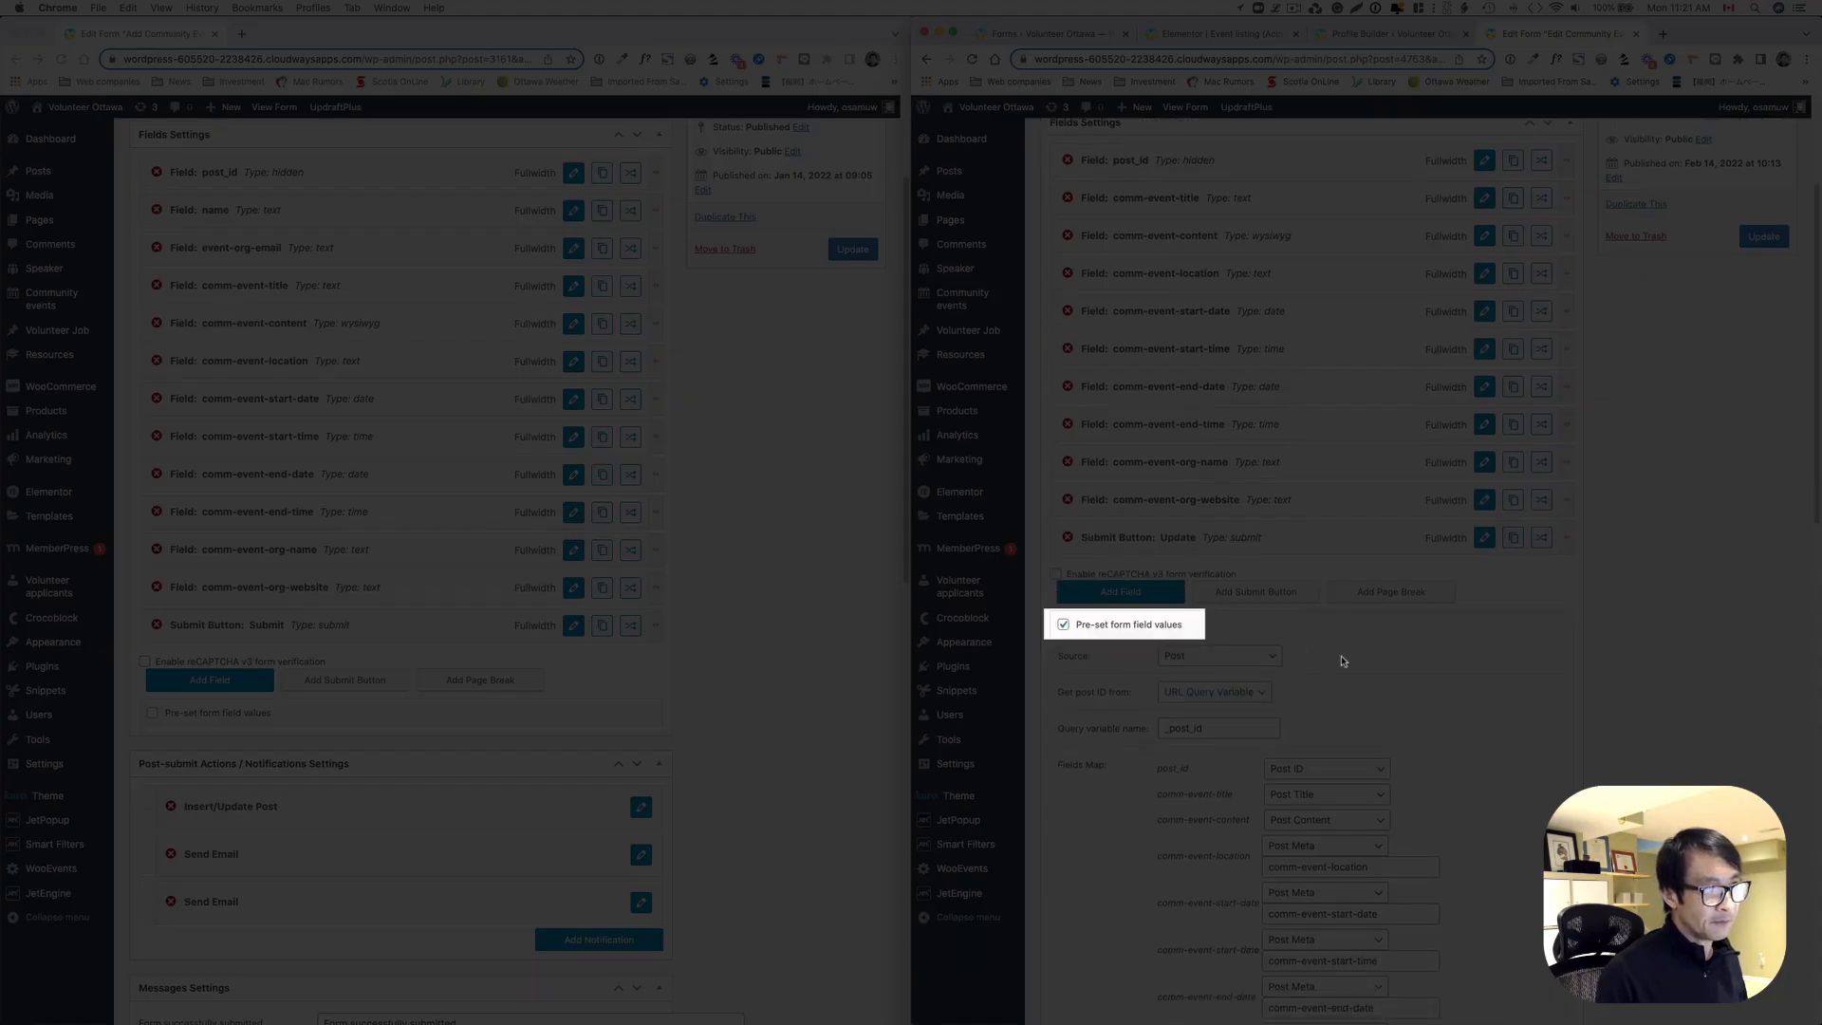
{"action": "scroll", "coordinate": [1144, 636], "scroll_direction": "down", "scroll_amount": 1}
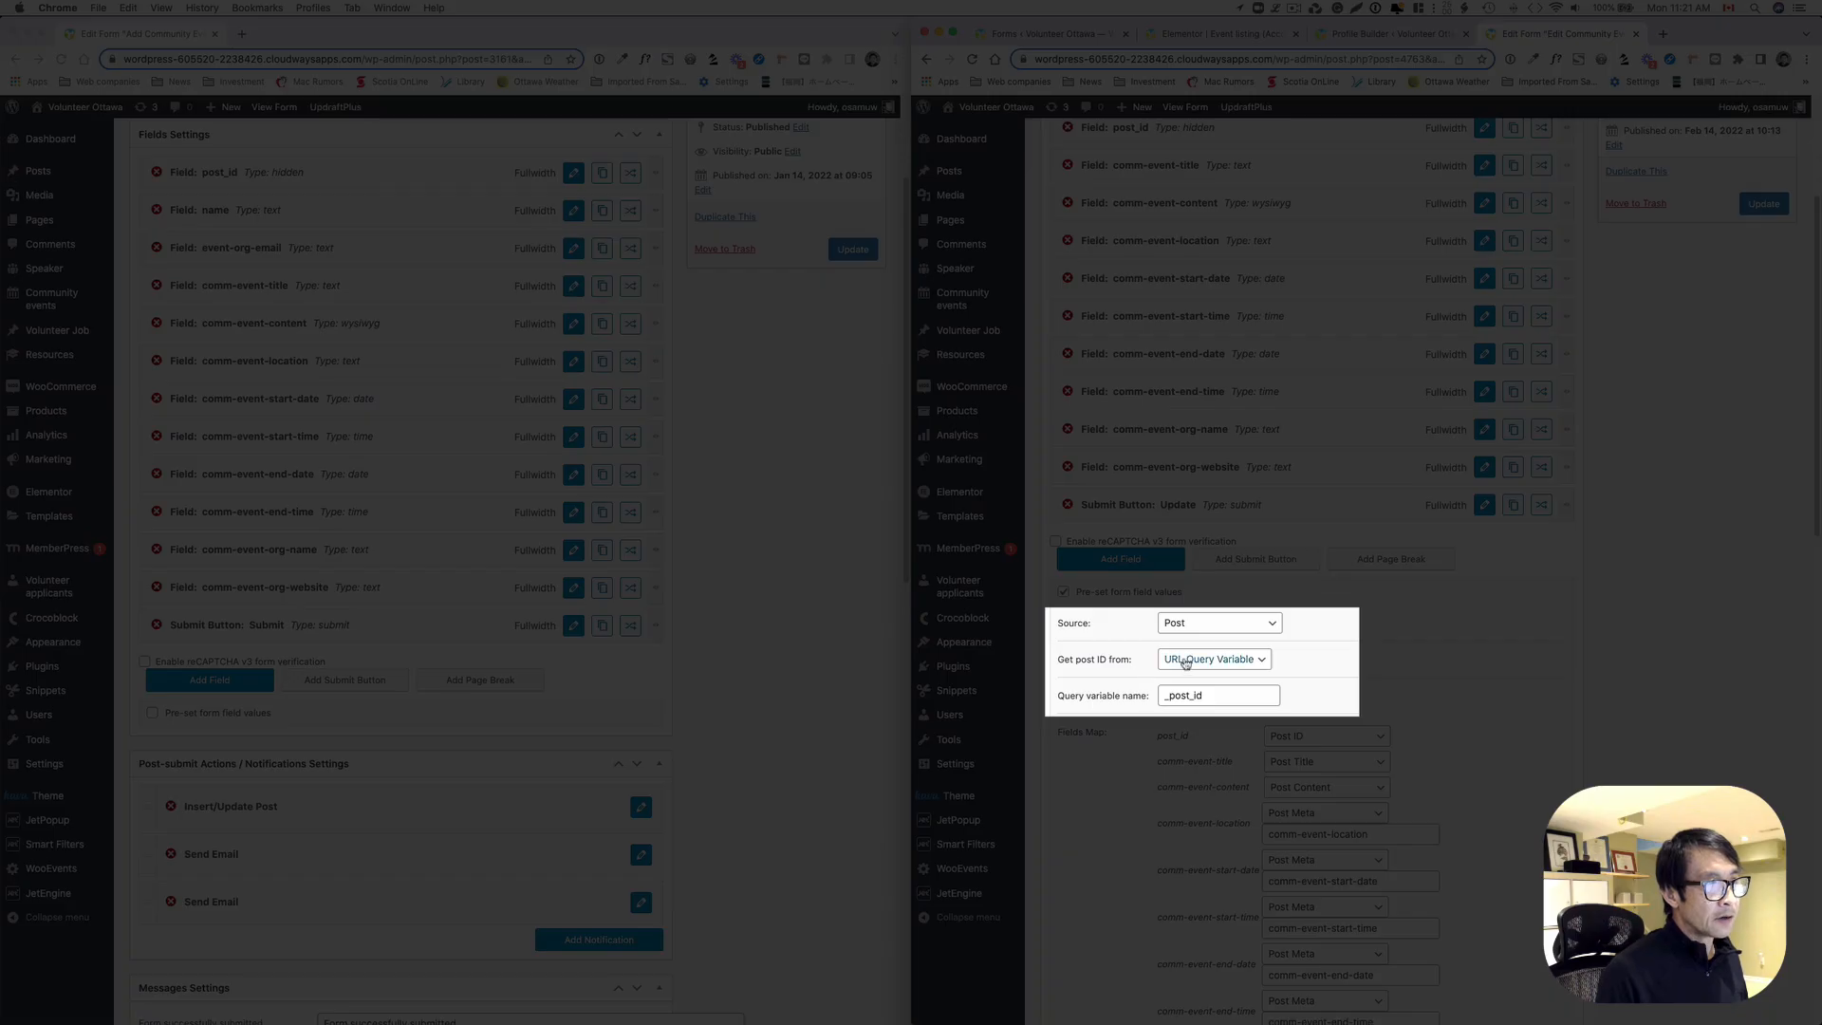
{"action": "left_click", "coordinate": [1185, 661]}
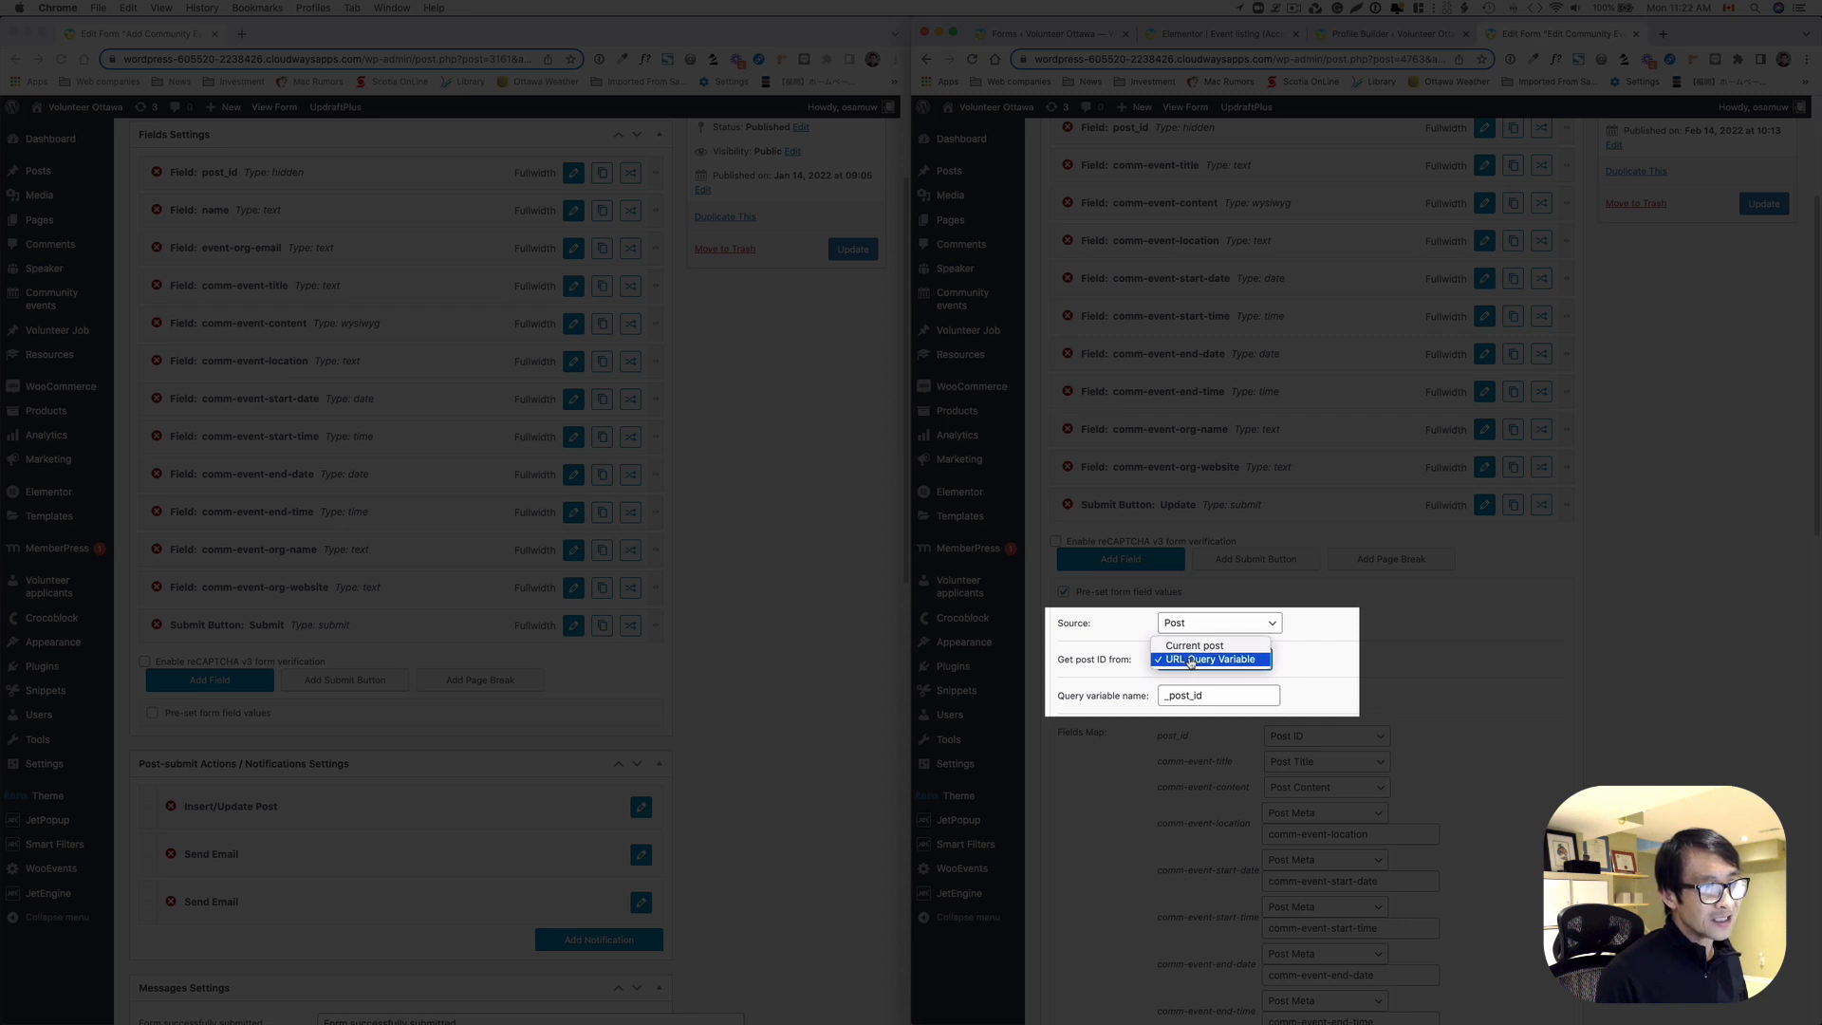
{"action": "left_click", "coordinate": [1193, 662]}
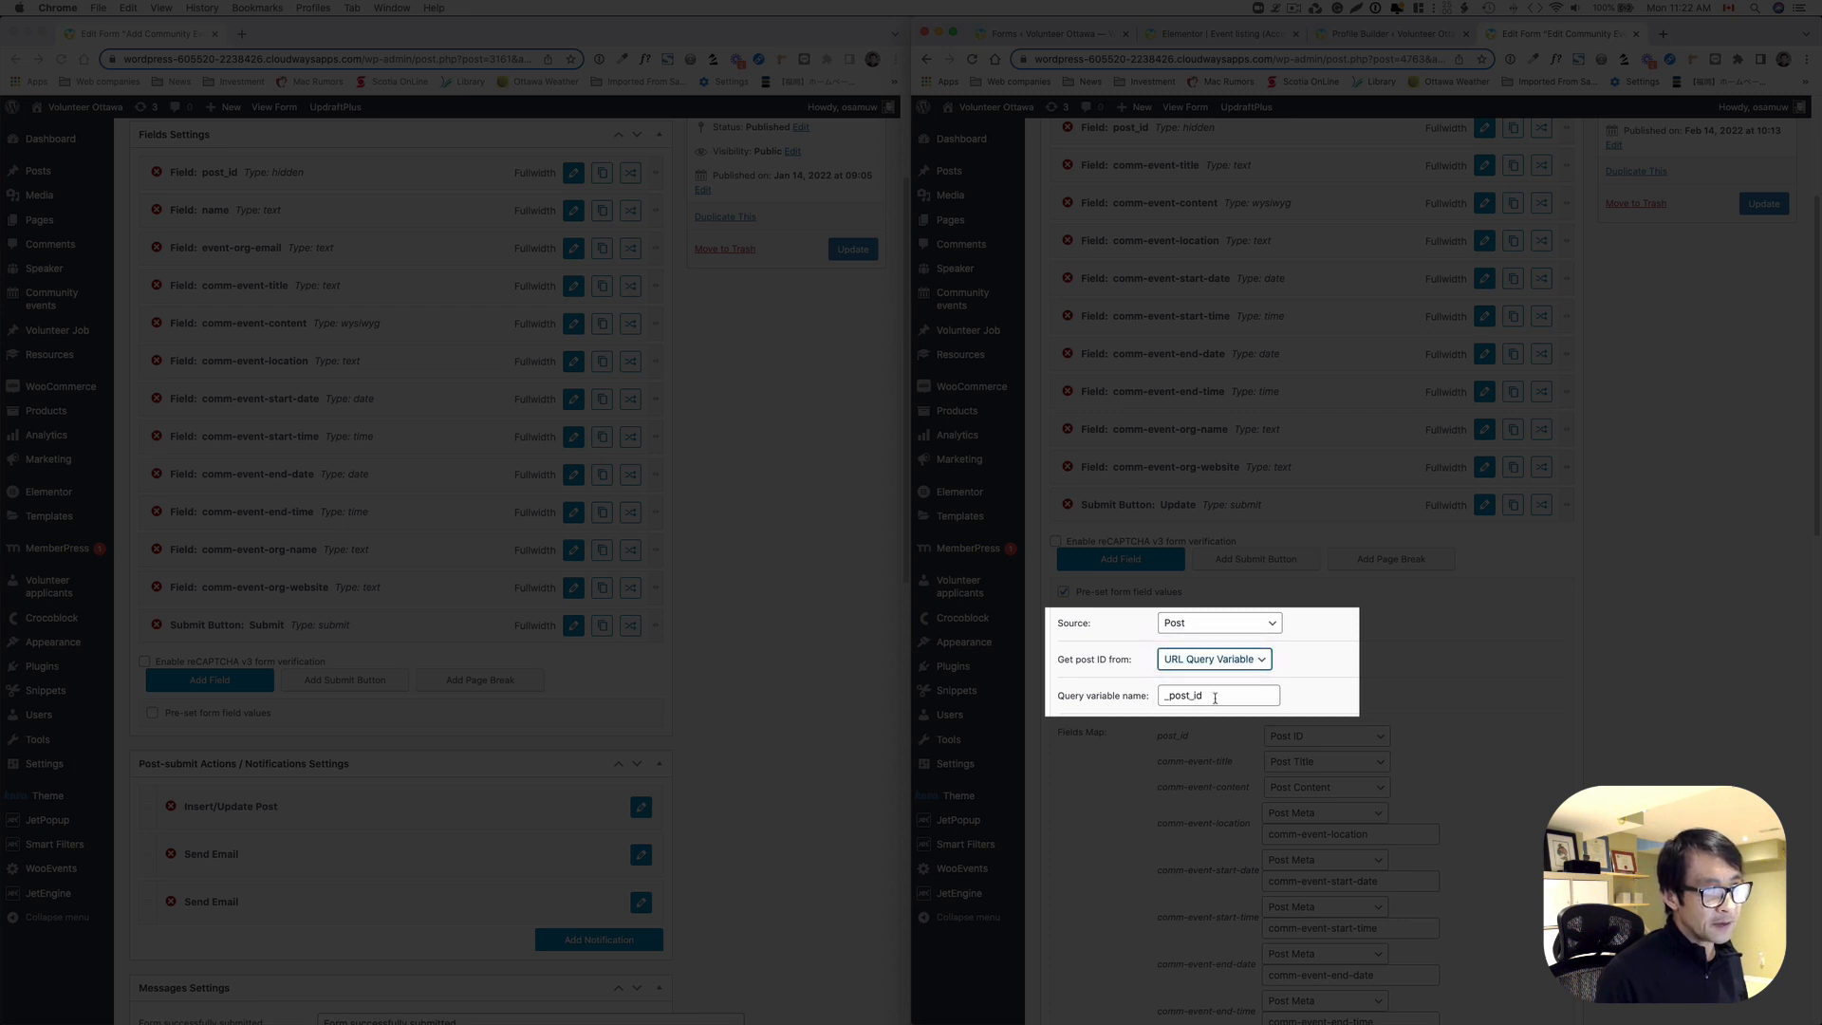
{"action": "double_click", "coordinate": [1184, 695]}
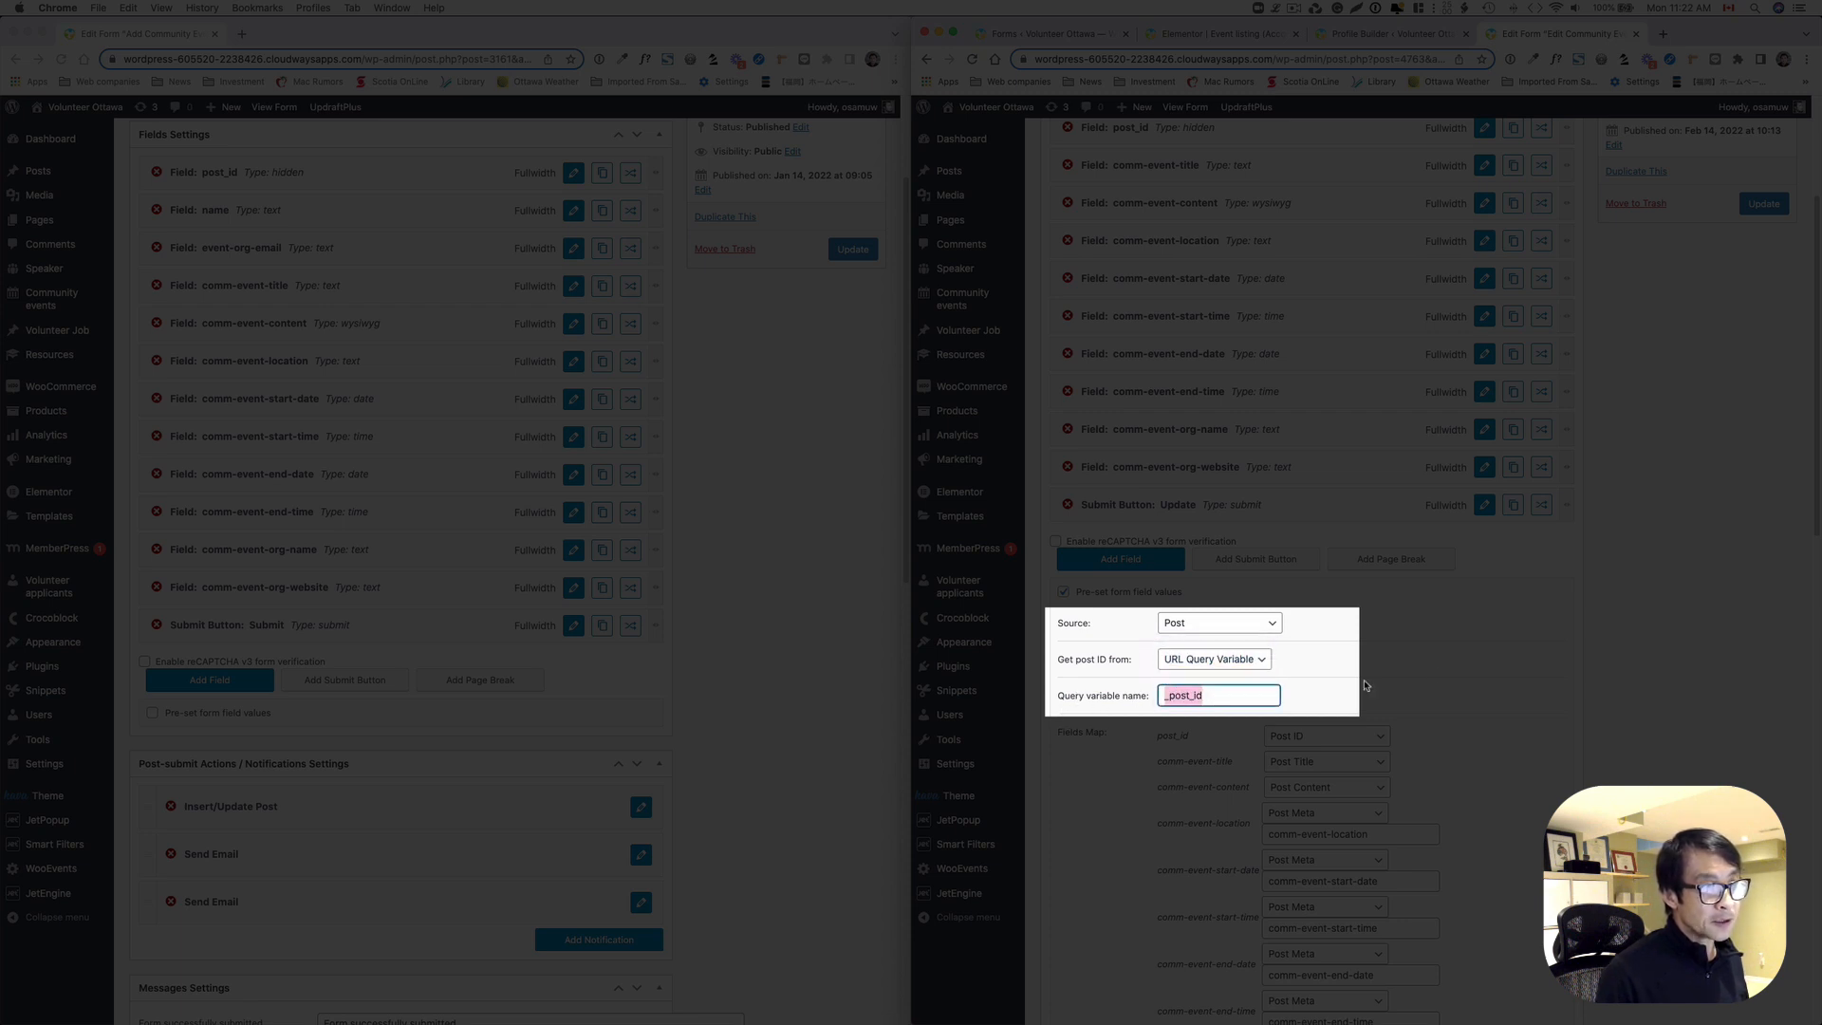
{"action": "left_click", "coordinate": [1409, 691]}
{"action": "scroll", "coordinate": [1395, 692], "scroll_direction": "up", "scroll_amount": 5}
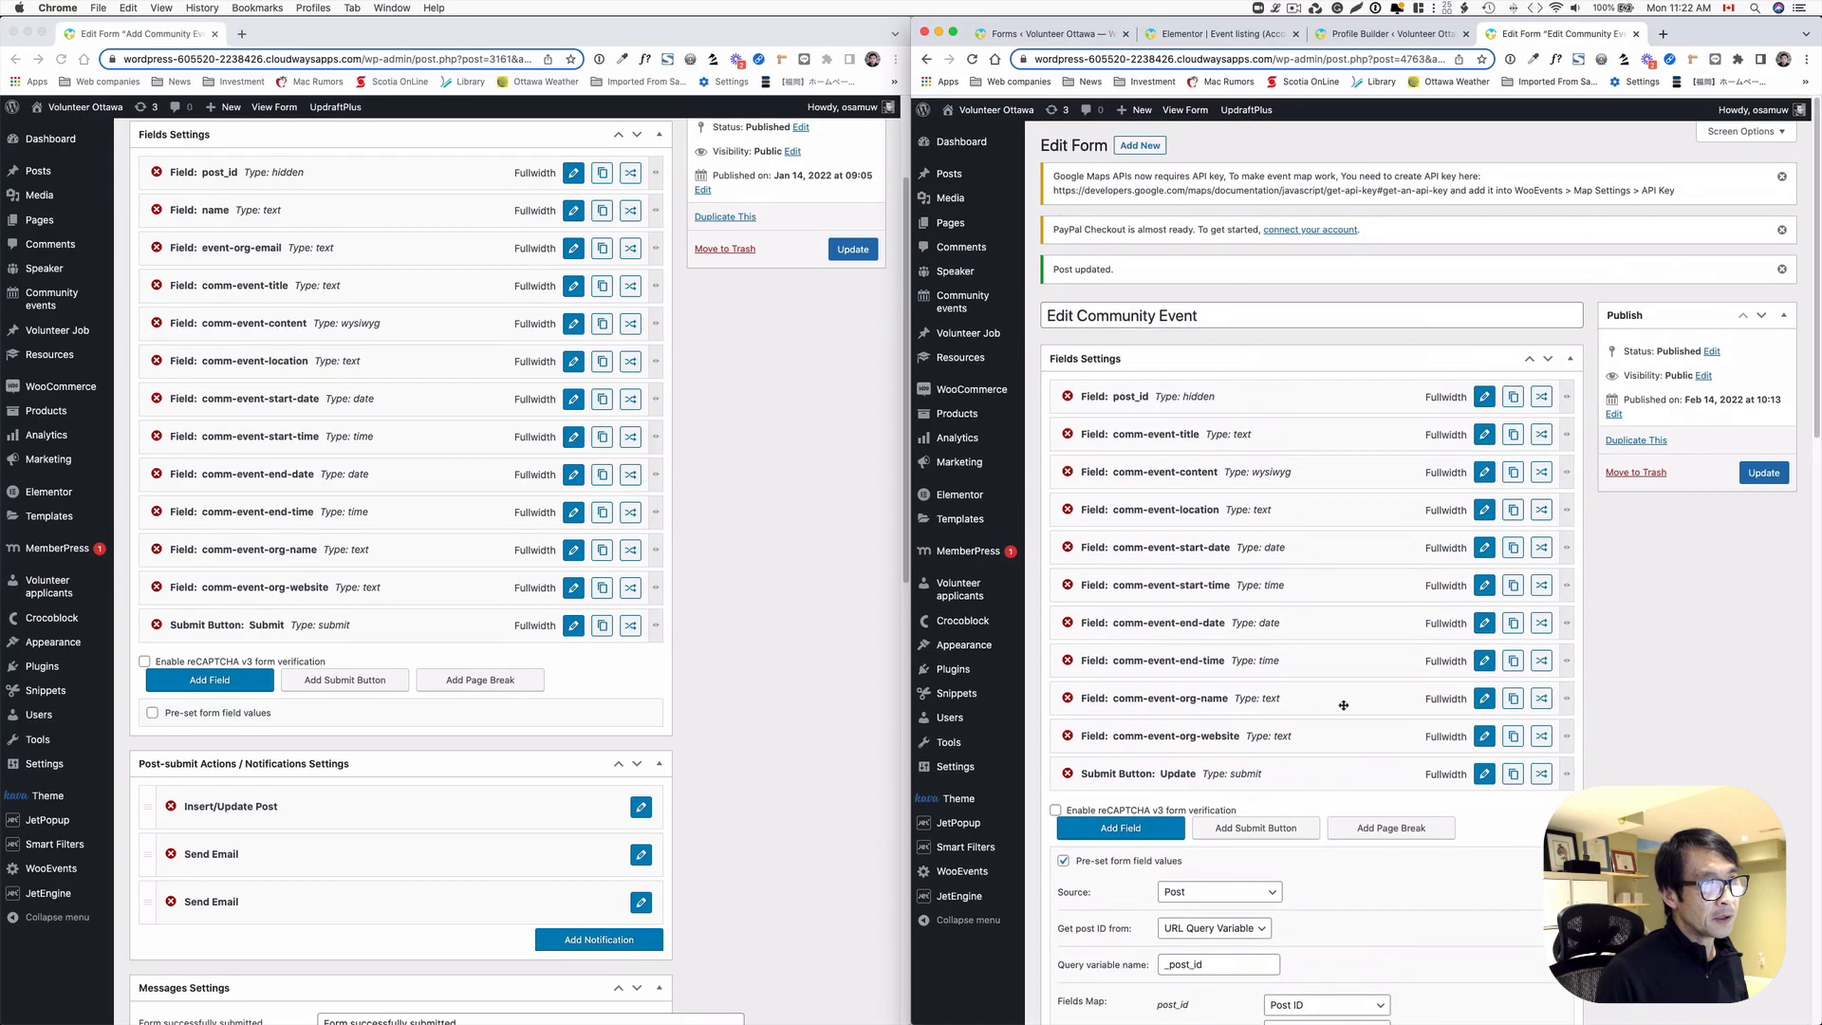
- Open the post_id field's settings in the Add Community Event form and examine its name and field value options
{"action": "scroll", "coordinate": [497, 726], "scroll_direction": "up", "scroll_amount": 4}
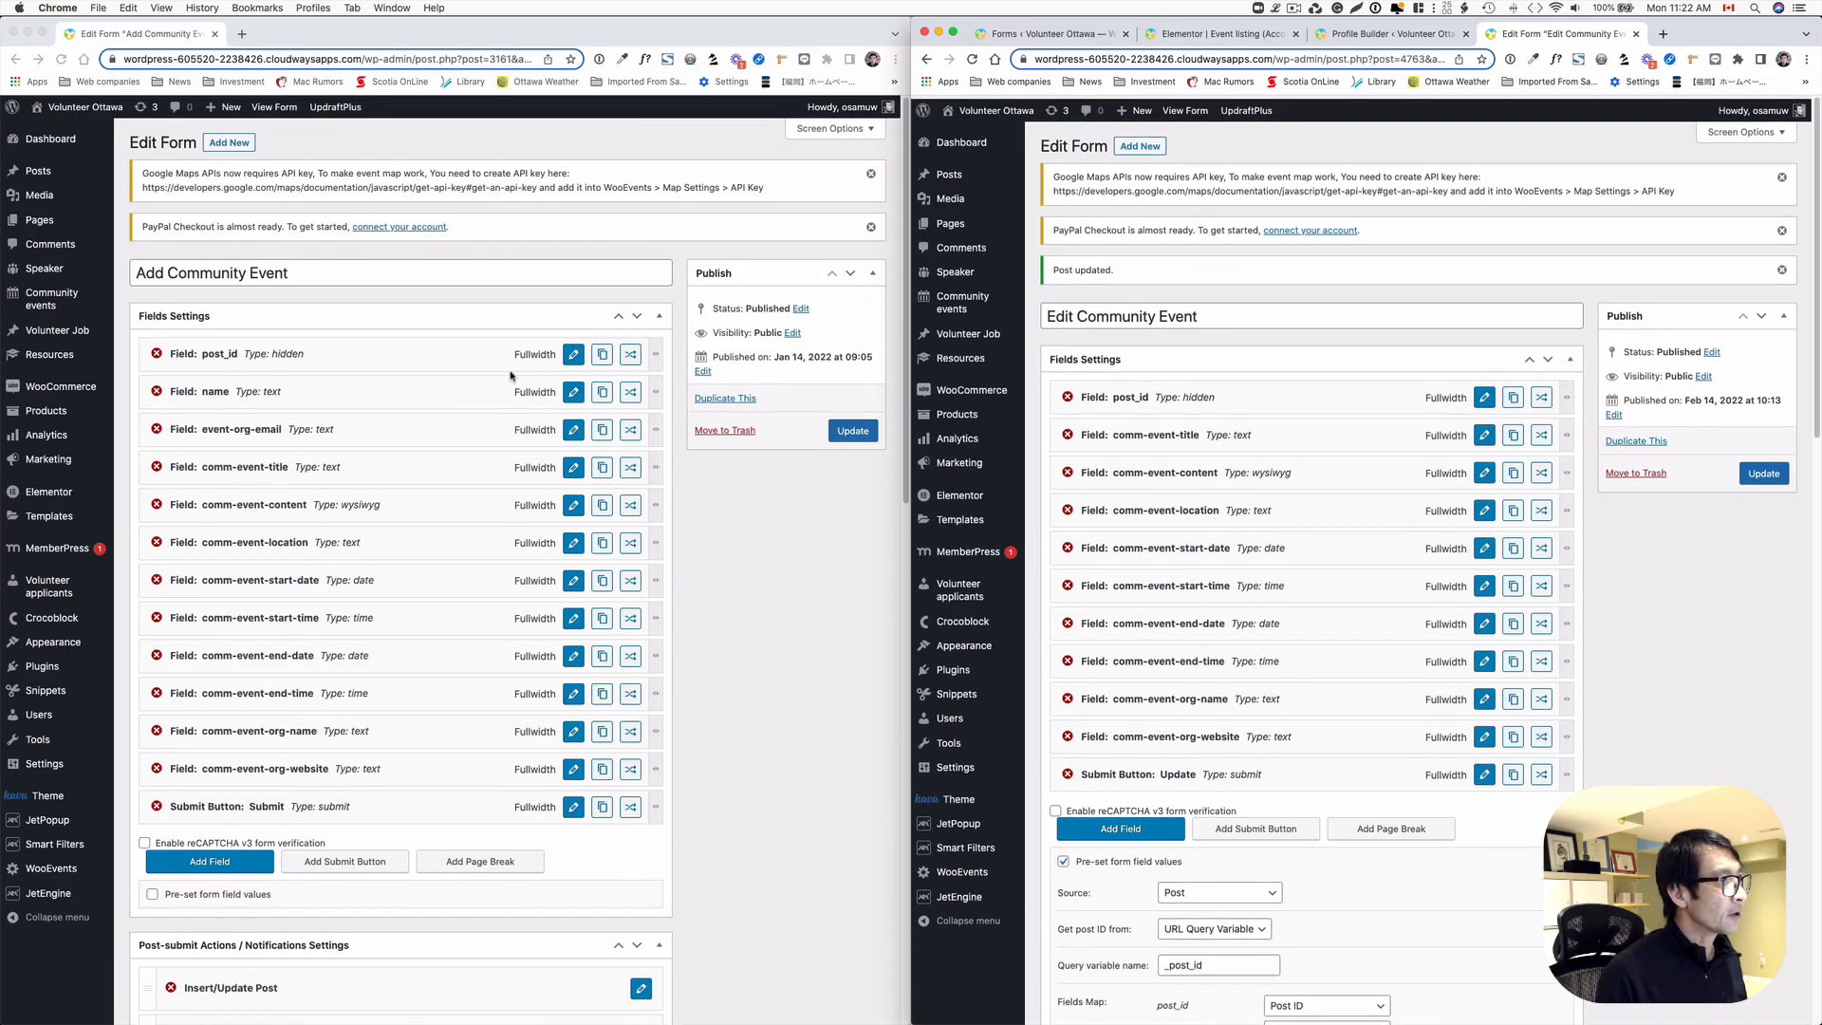
{"action": "left_click", "coordinate": [573, 356]}
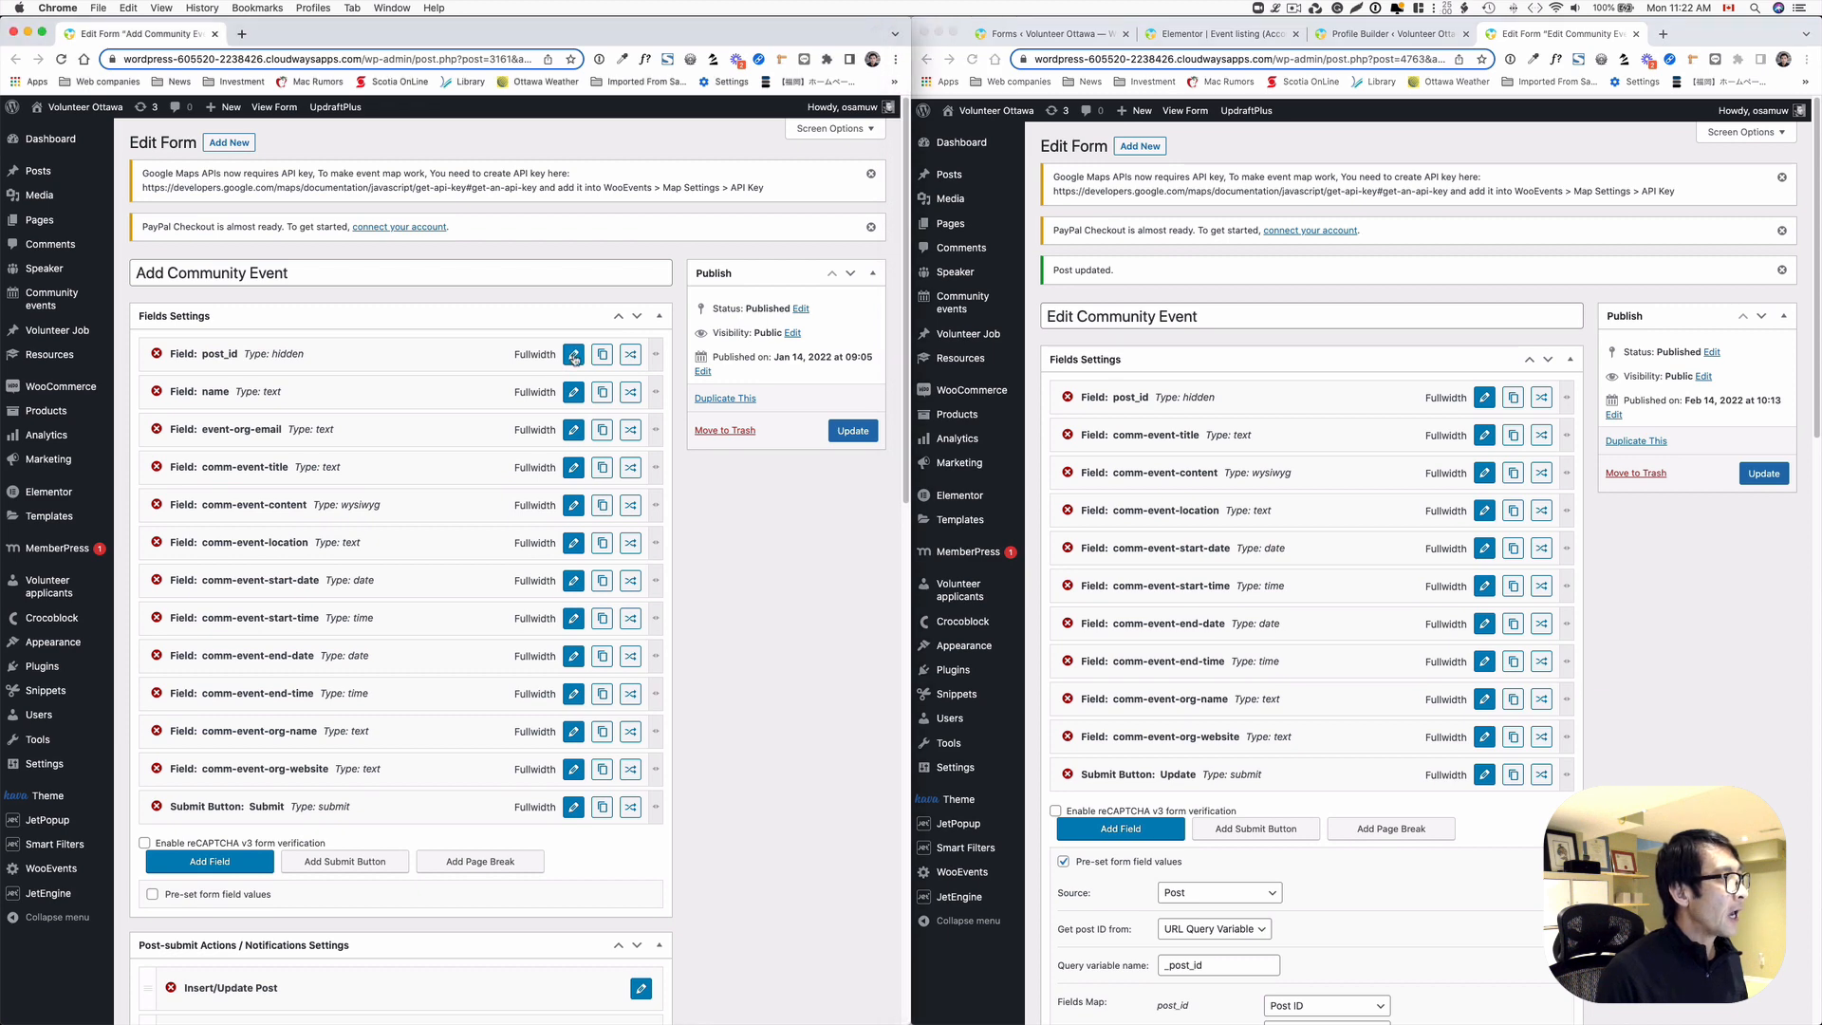
{"action": "left_click", "coordinate": [574, 356]}
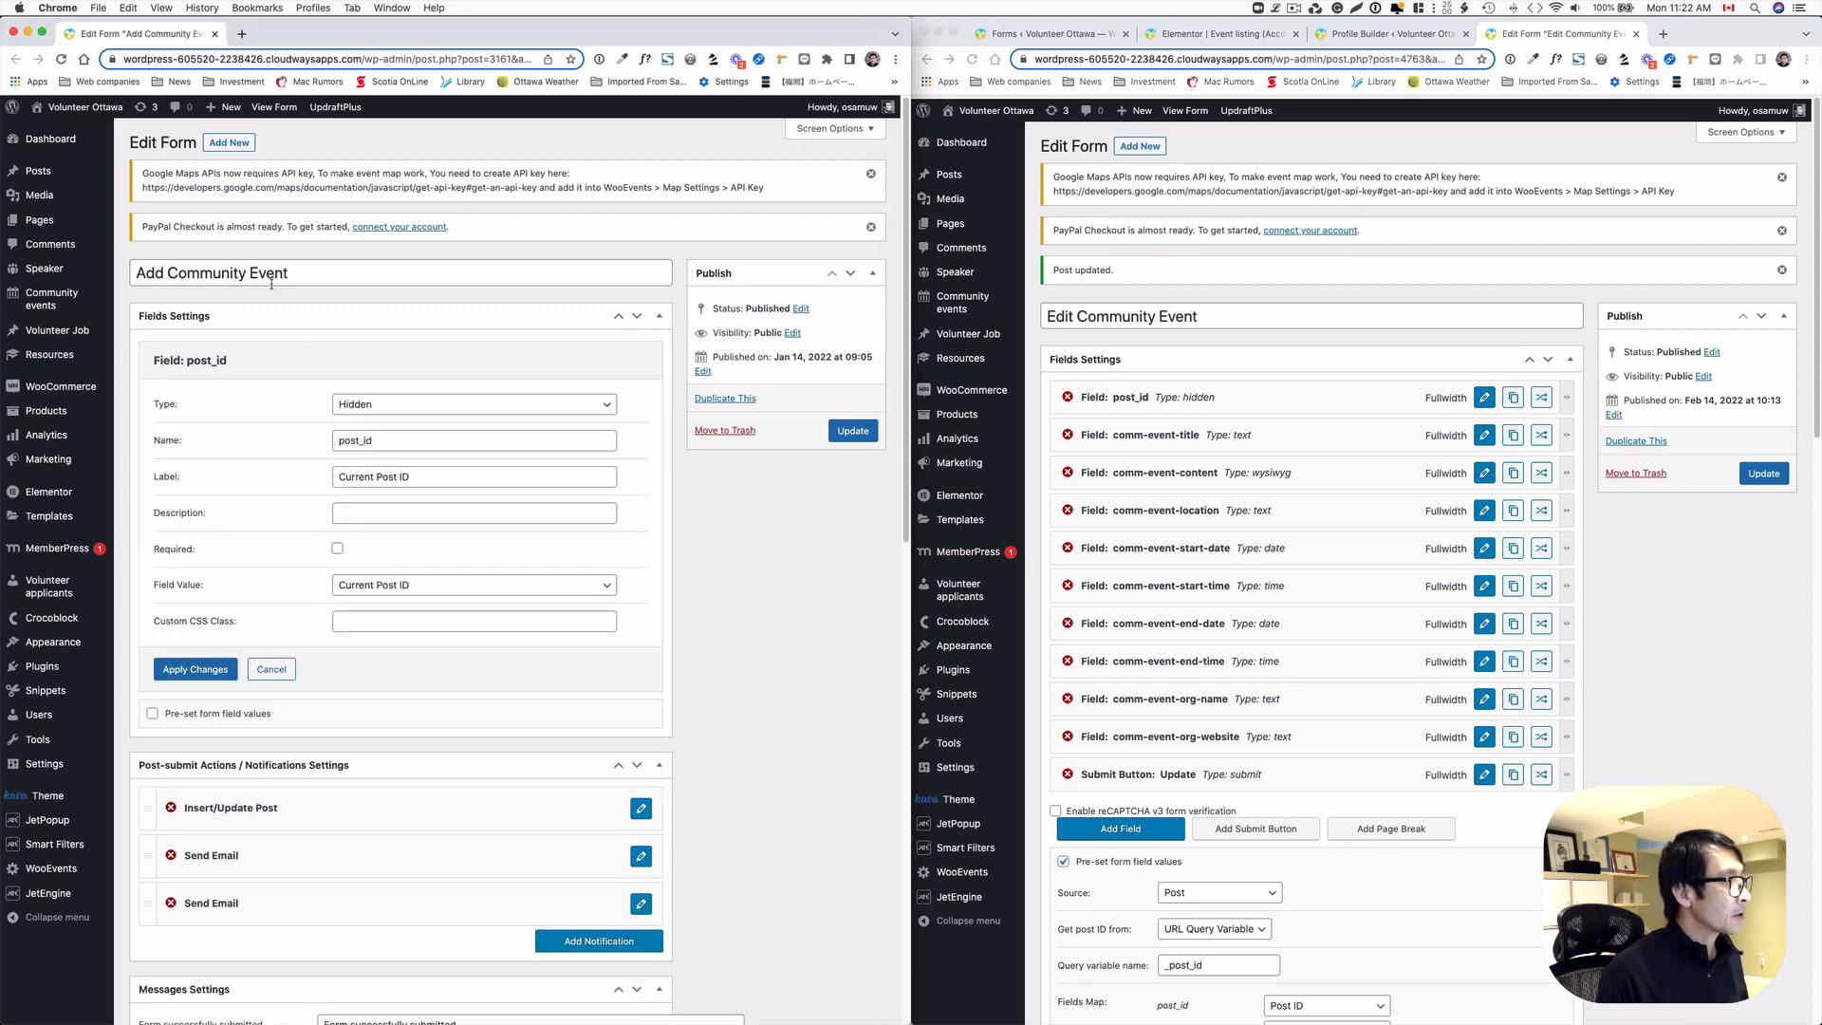
{"action": "double_click", "coordinate": [381, 441]}
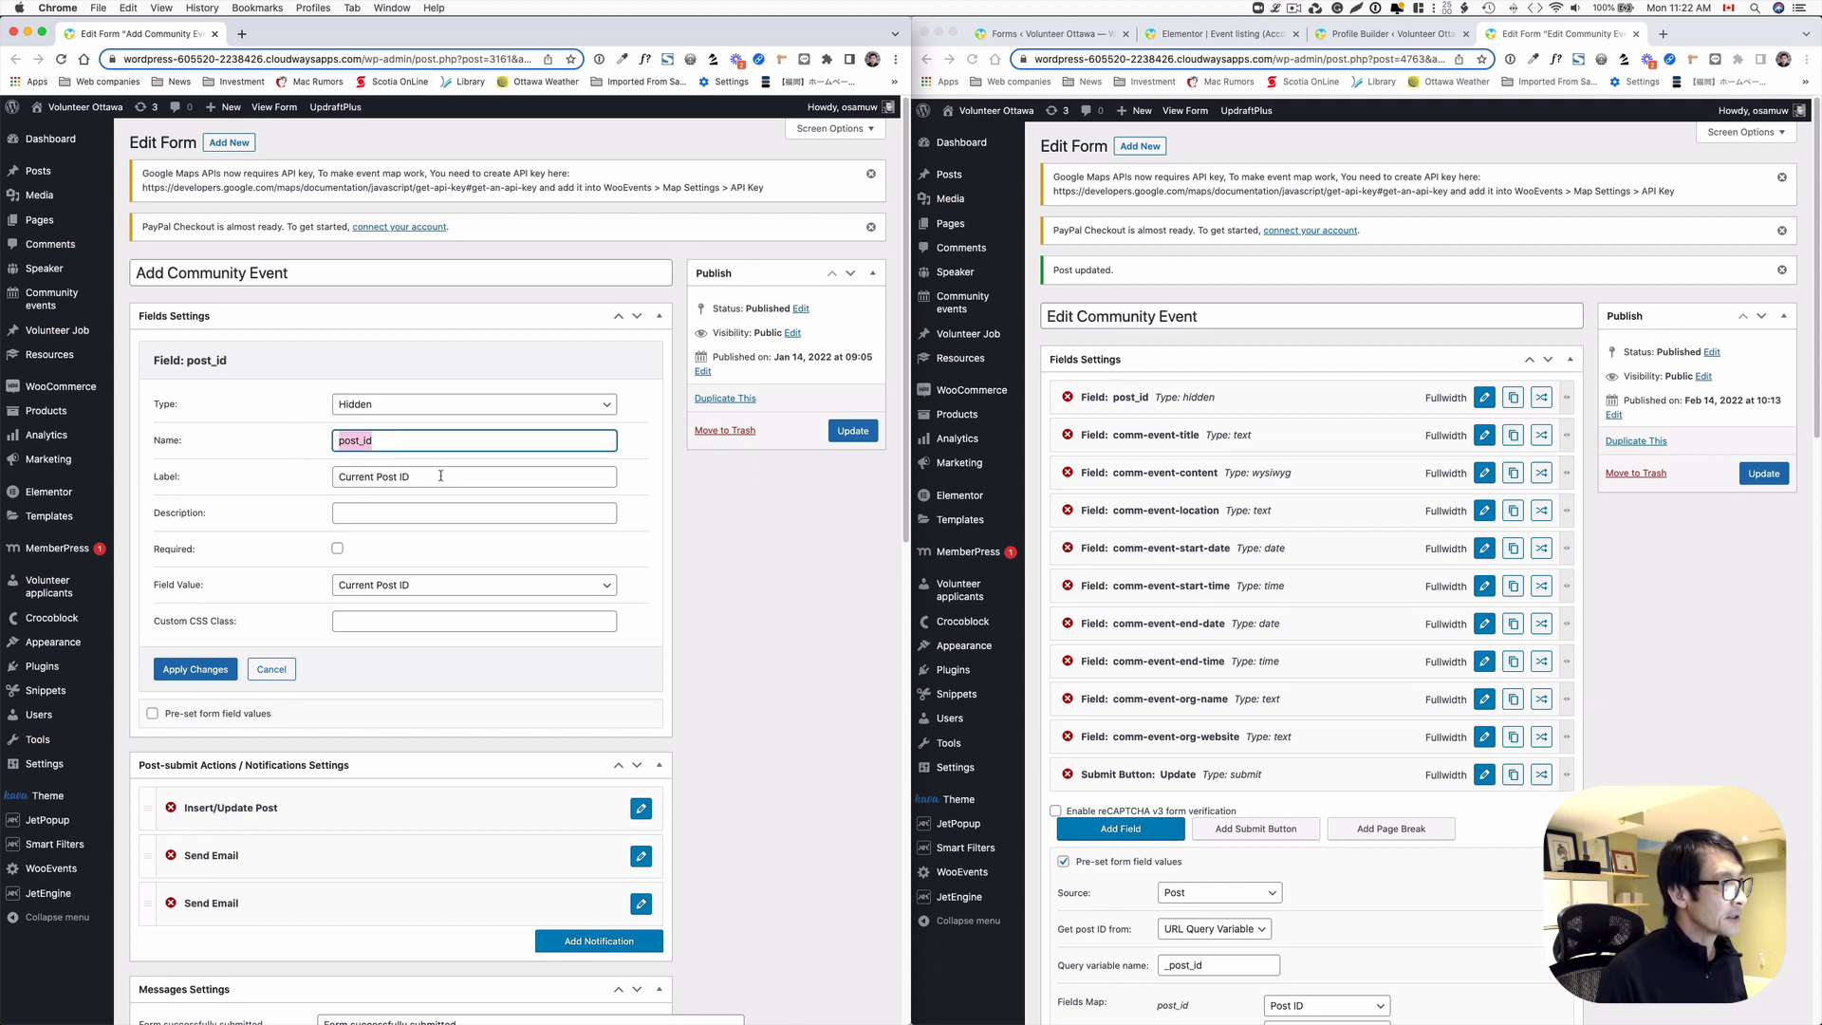
{"action": "left_click", "coordinate": [395, 586]}
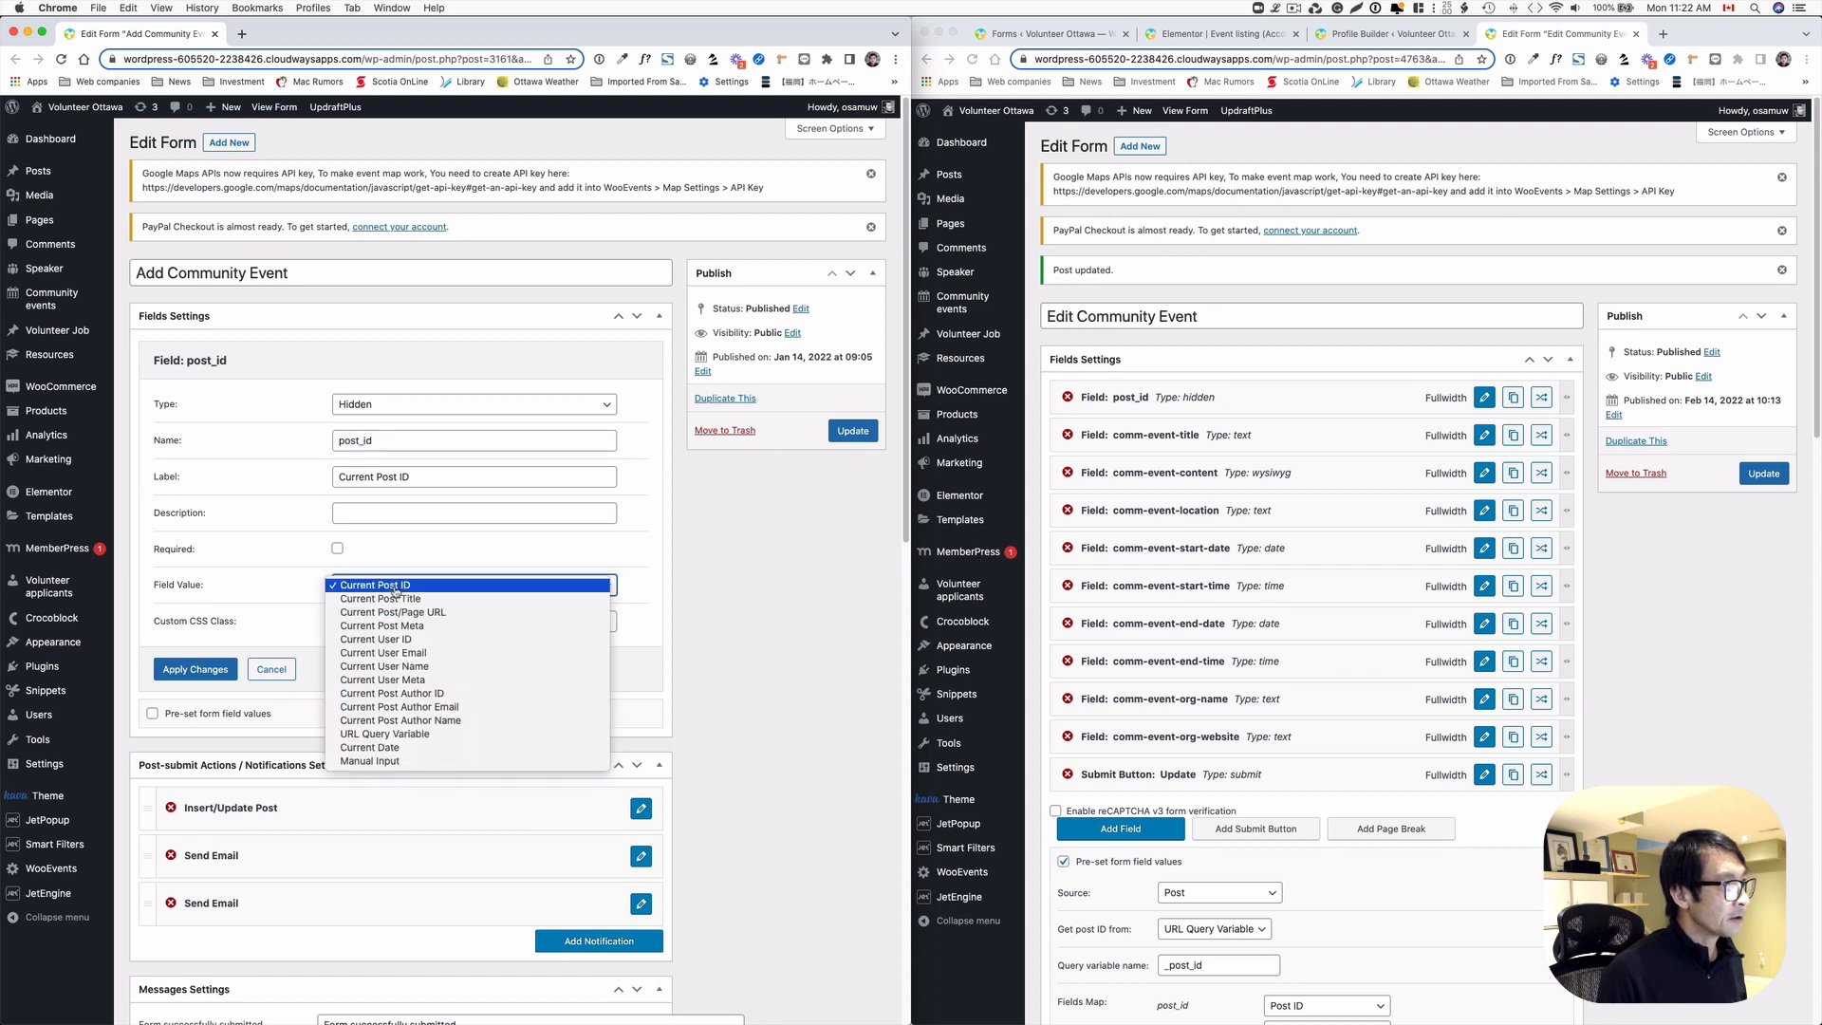
{"action": "left_click", "coordinate": [582, 557]}
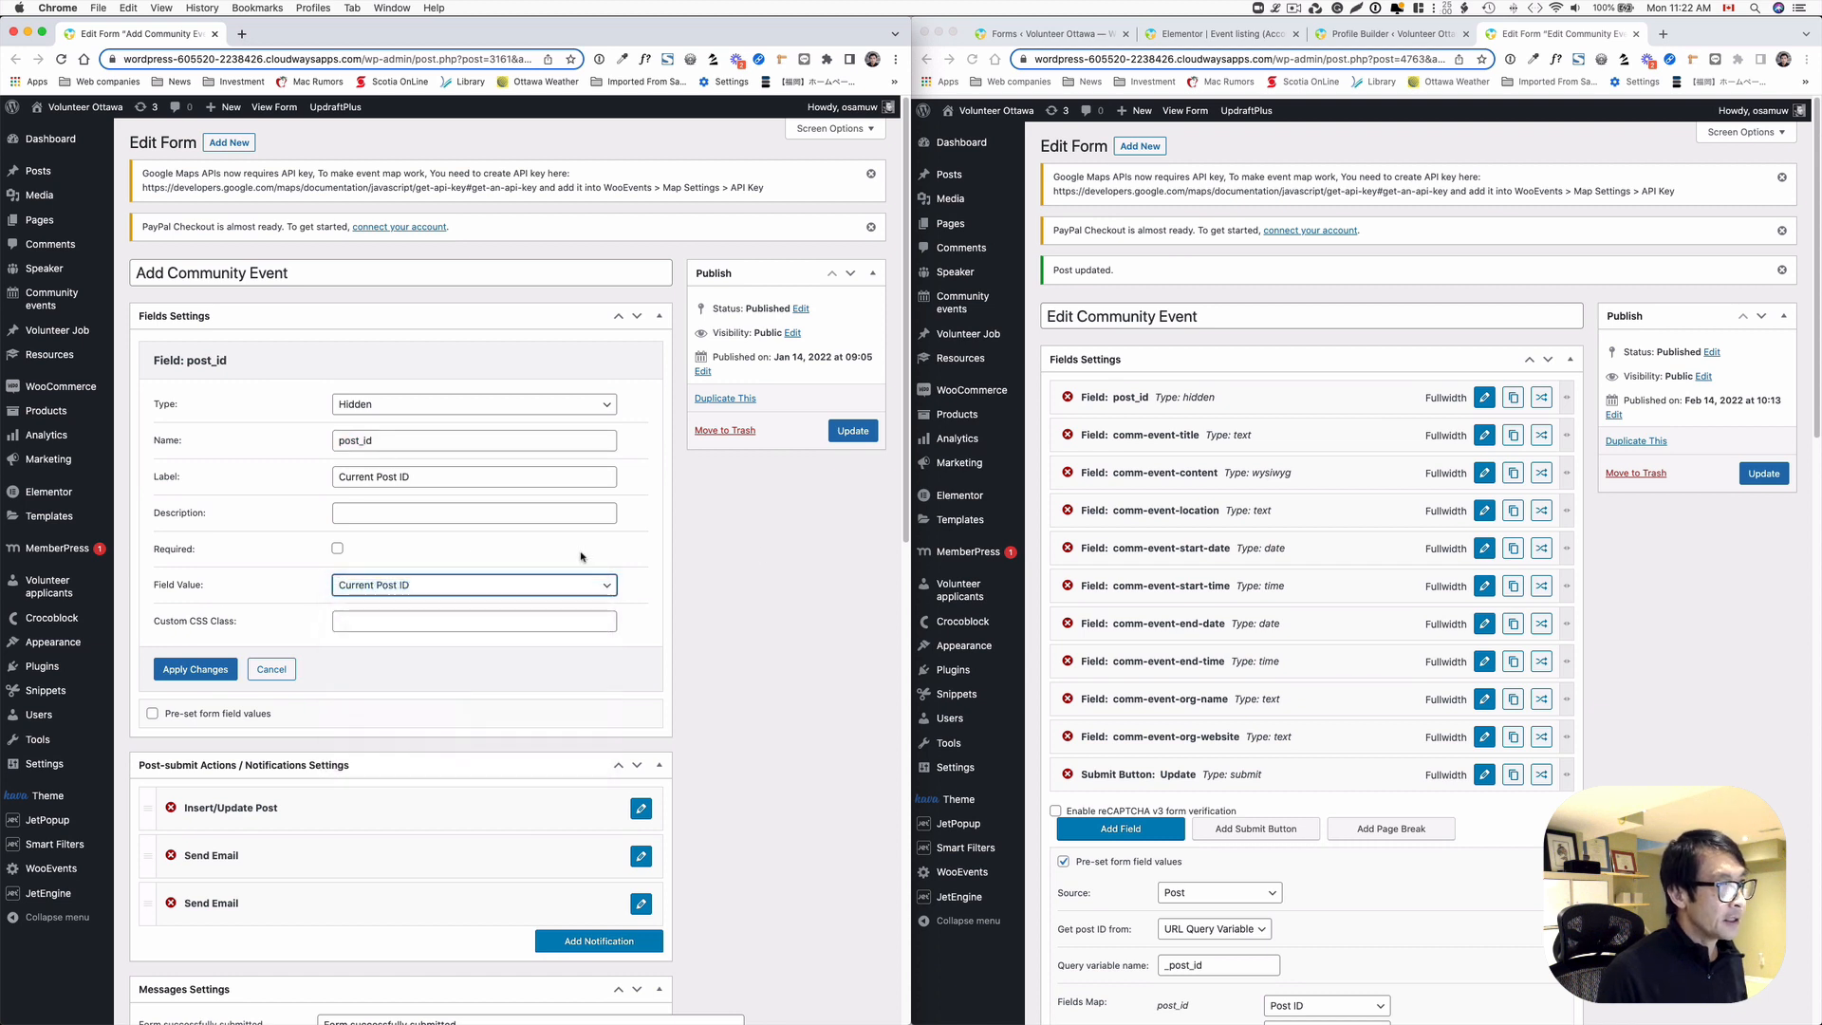
- Open the post_id field's settings in the Edit Community Event form and examine its field value and query variable key
{"action": "left_click", "coordinate": [1383, 404]}
{"action": "left_click", "coordinate": [1484, 399]}
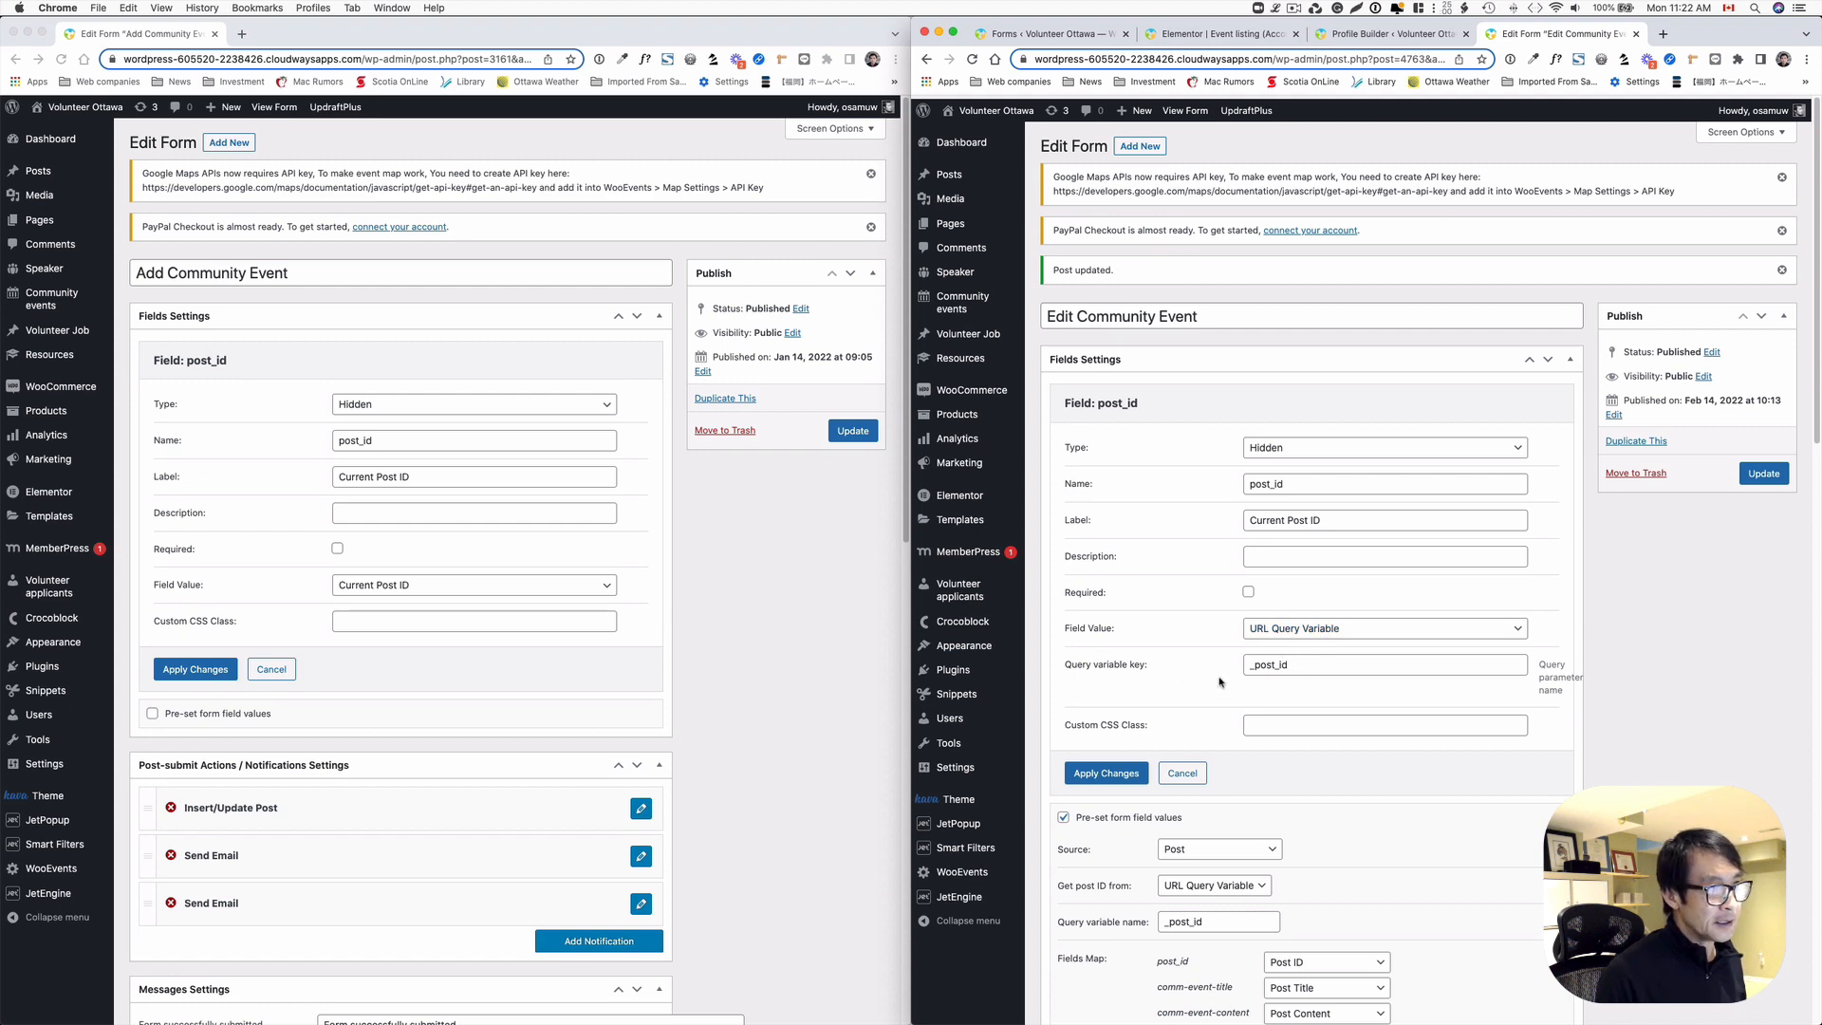
{"action": "scroll", "coordinate": [1289, 671], "scroll_direction": "down", "scroll_amount": 1}
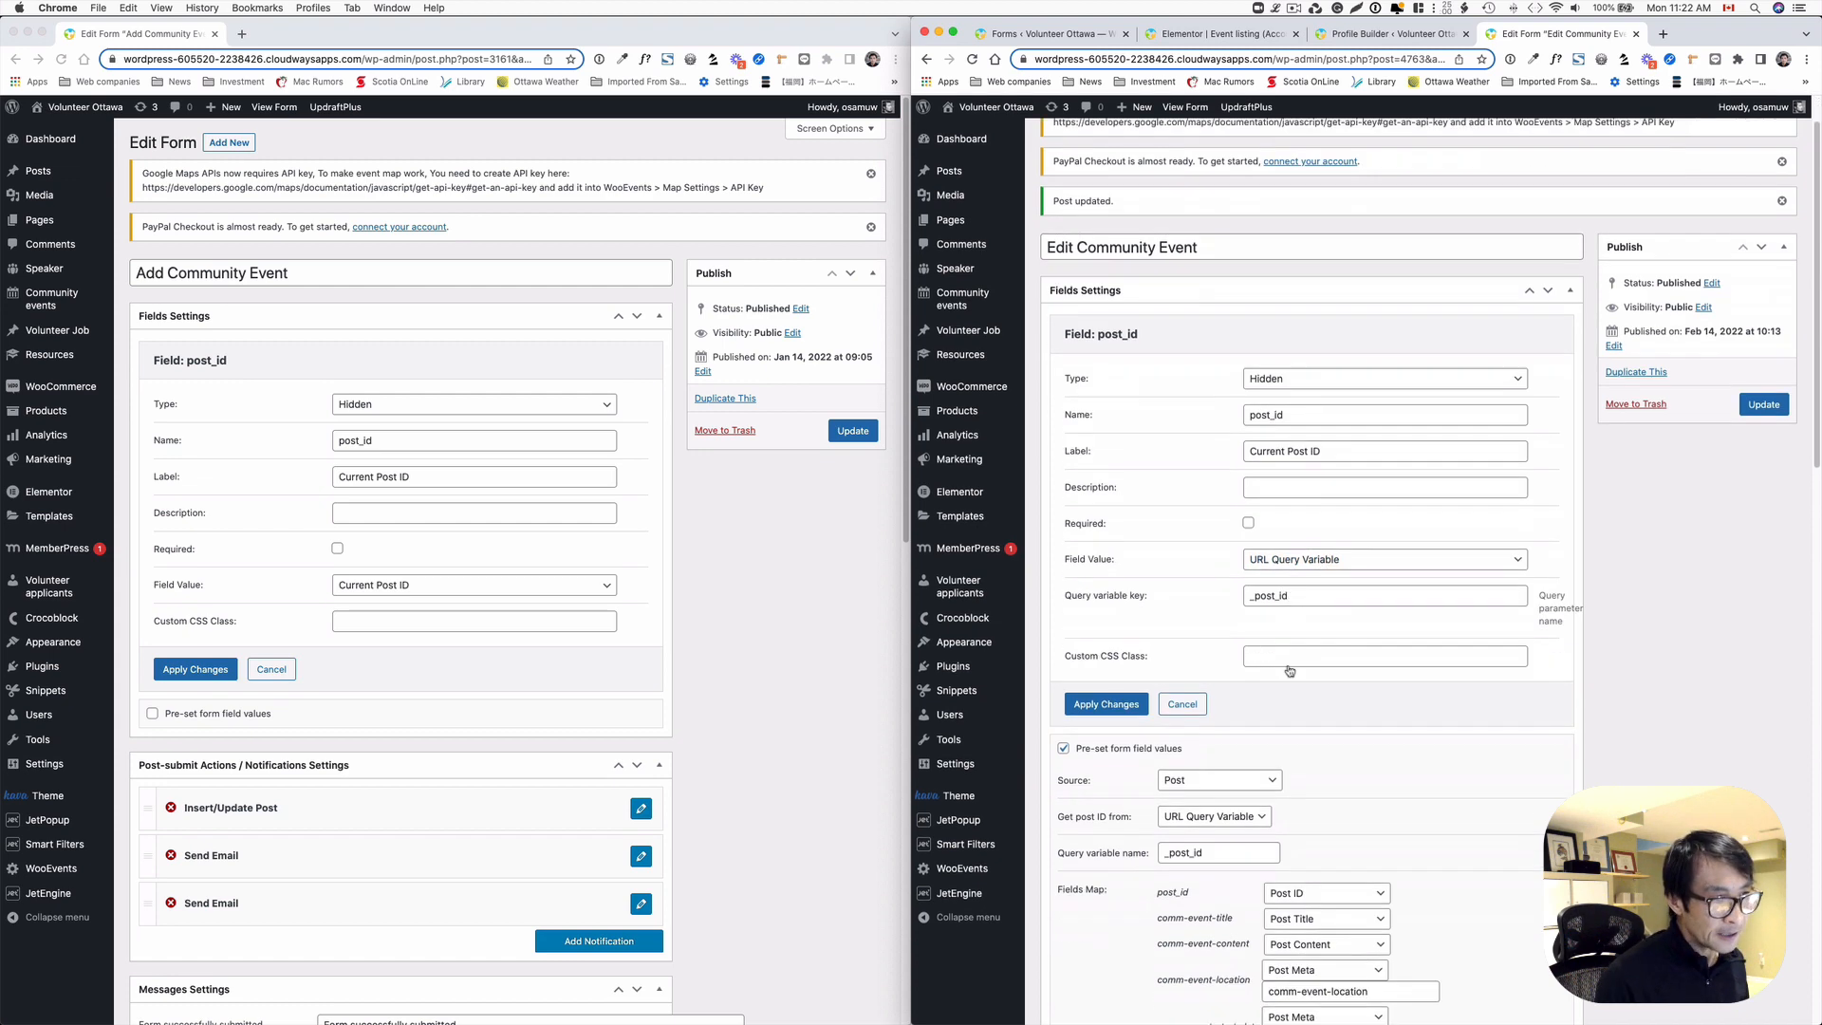
- Expand the Insert/Update Post action in both forms and compare their fields maps
{"action": "scroll", "coordinate": [1289, 671], "scroll_direction": "down", "scroll_amount": 3}
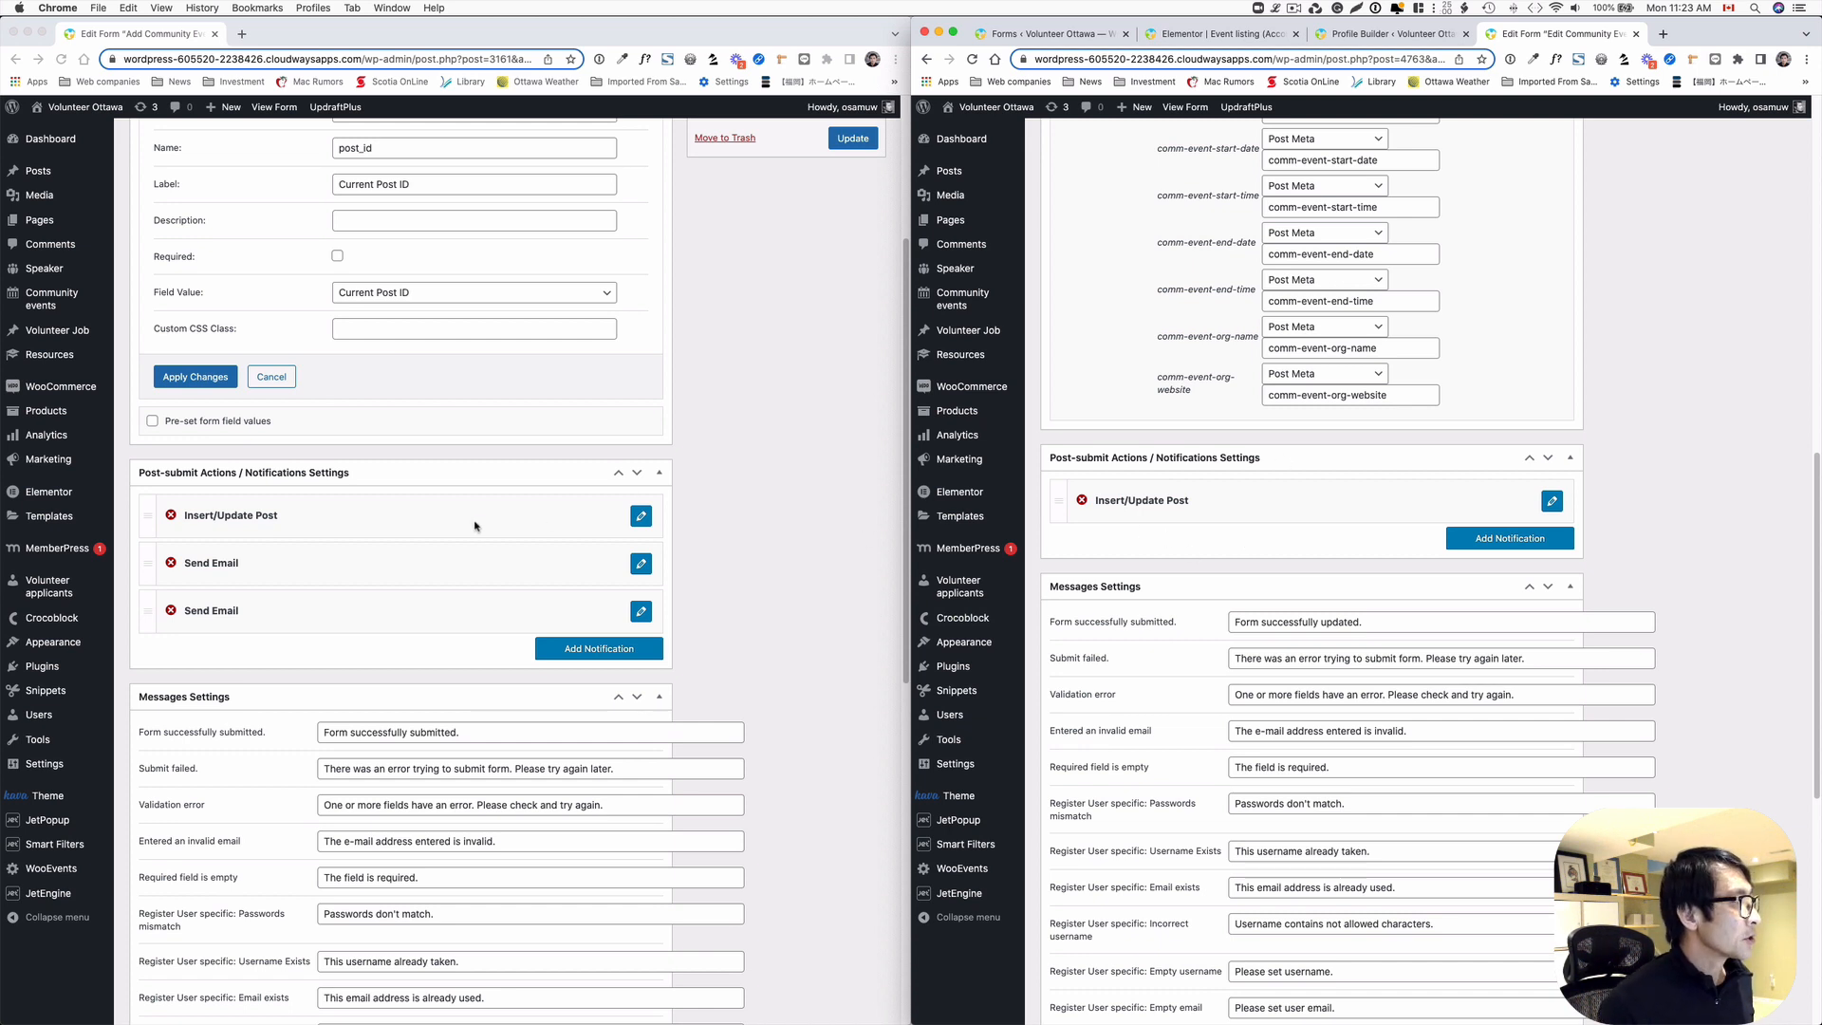
{"action": "left_click", "coordinate": [1547, 505]}
{"action": "left_click", "coordinate": [655, 526]}
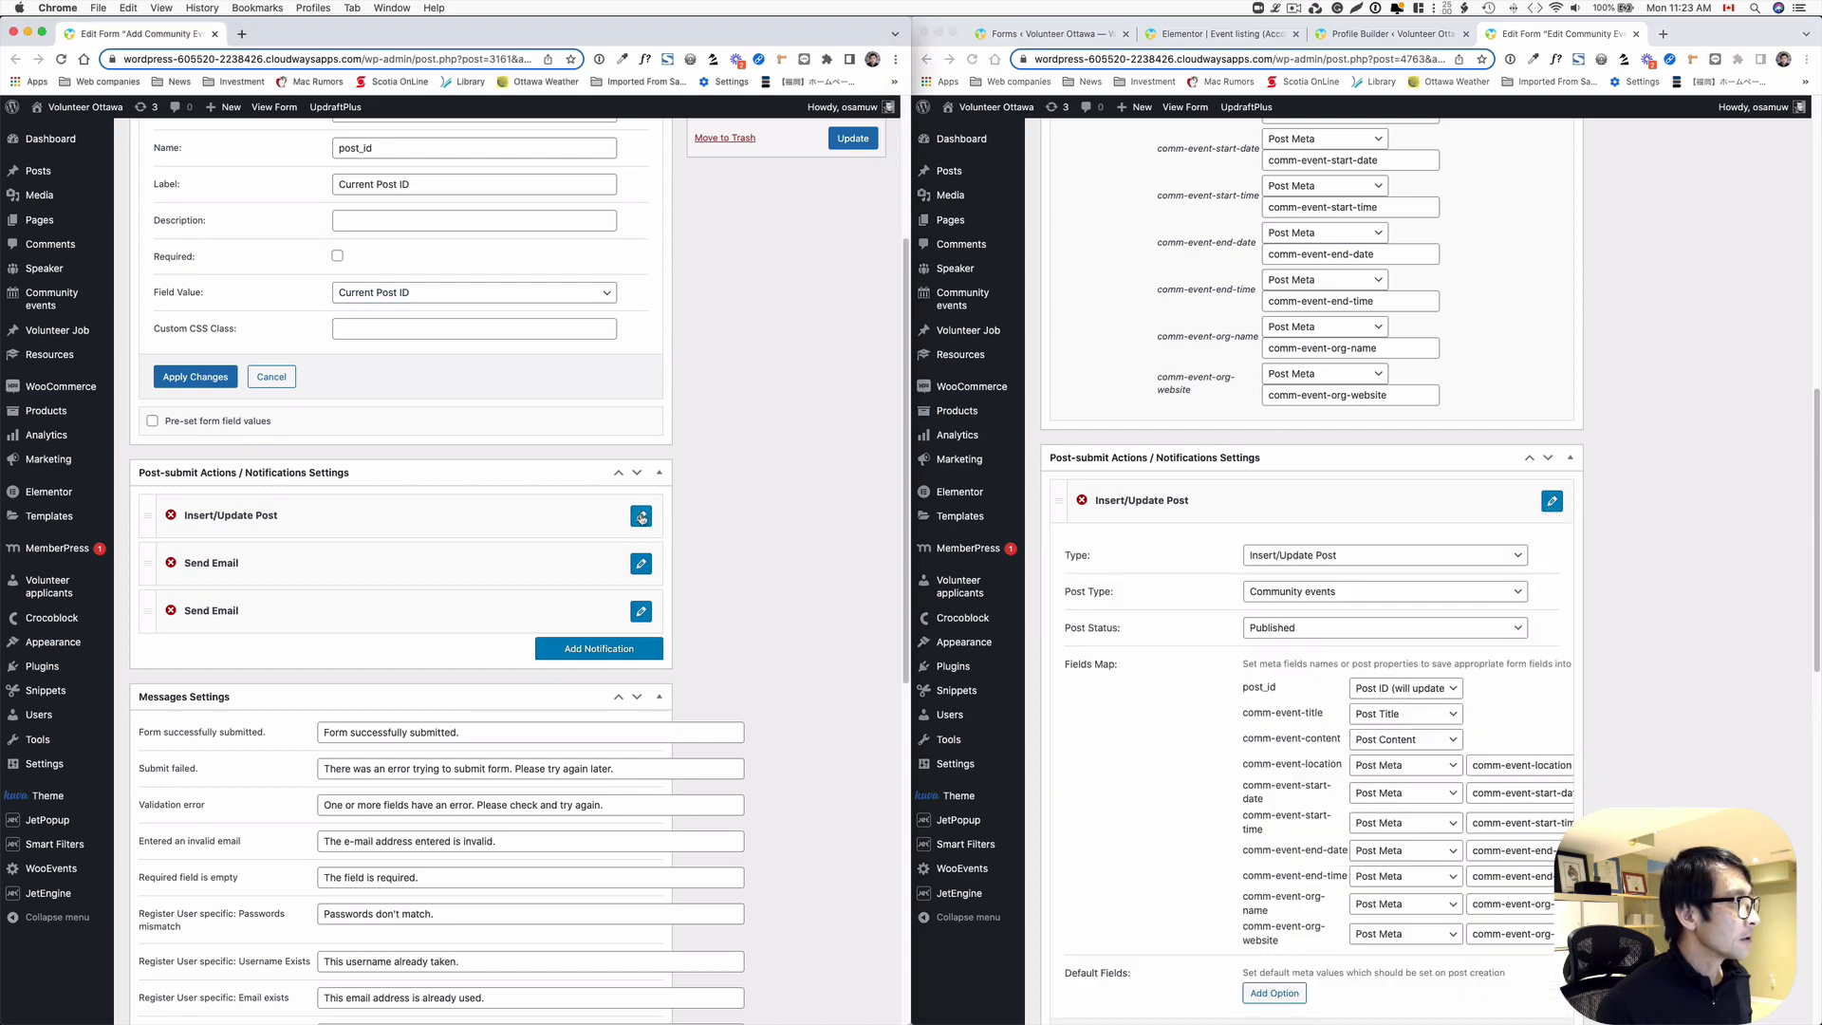
{"action": "left_click", "coordinate": [641, 516]}
{"action": "scroll", "coordinate": [1421, 765], "scroll_direction": "down", "scroll_amount": 1}
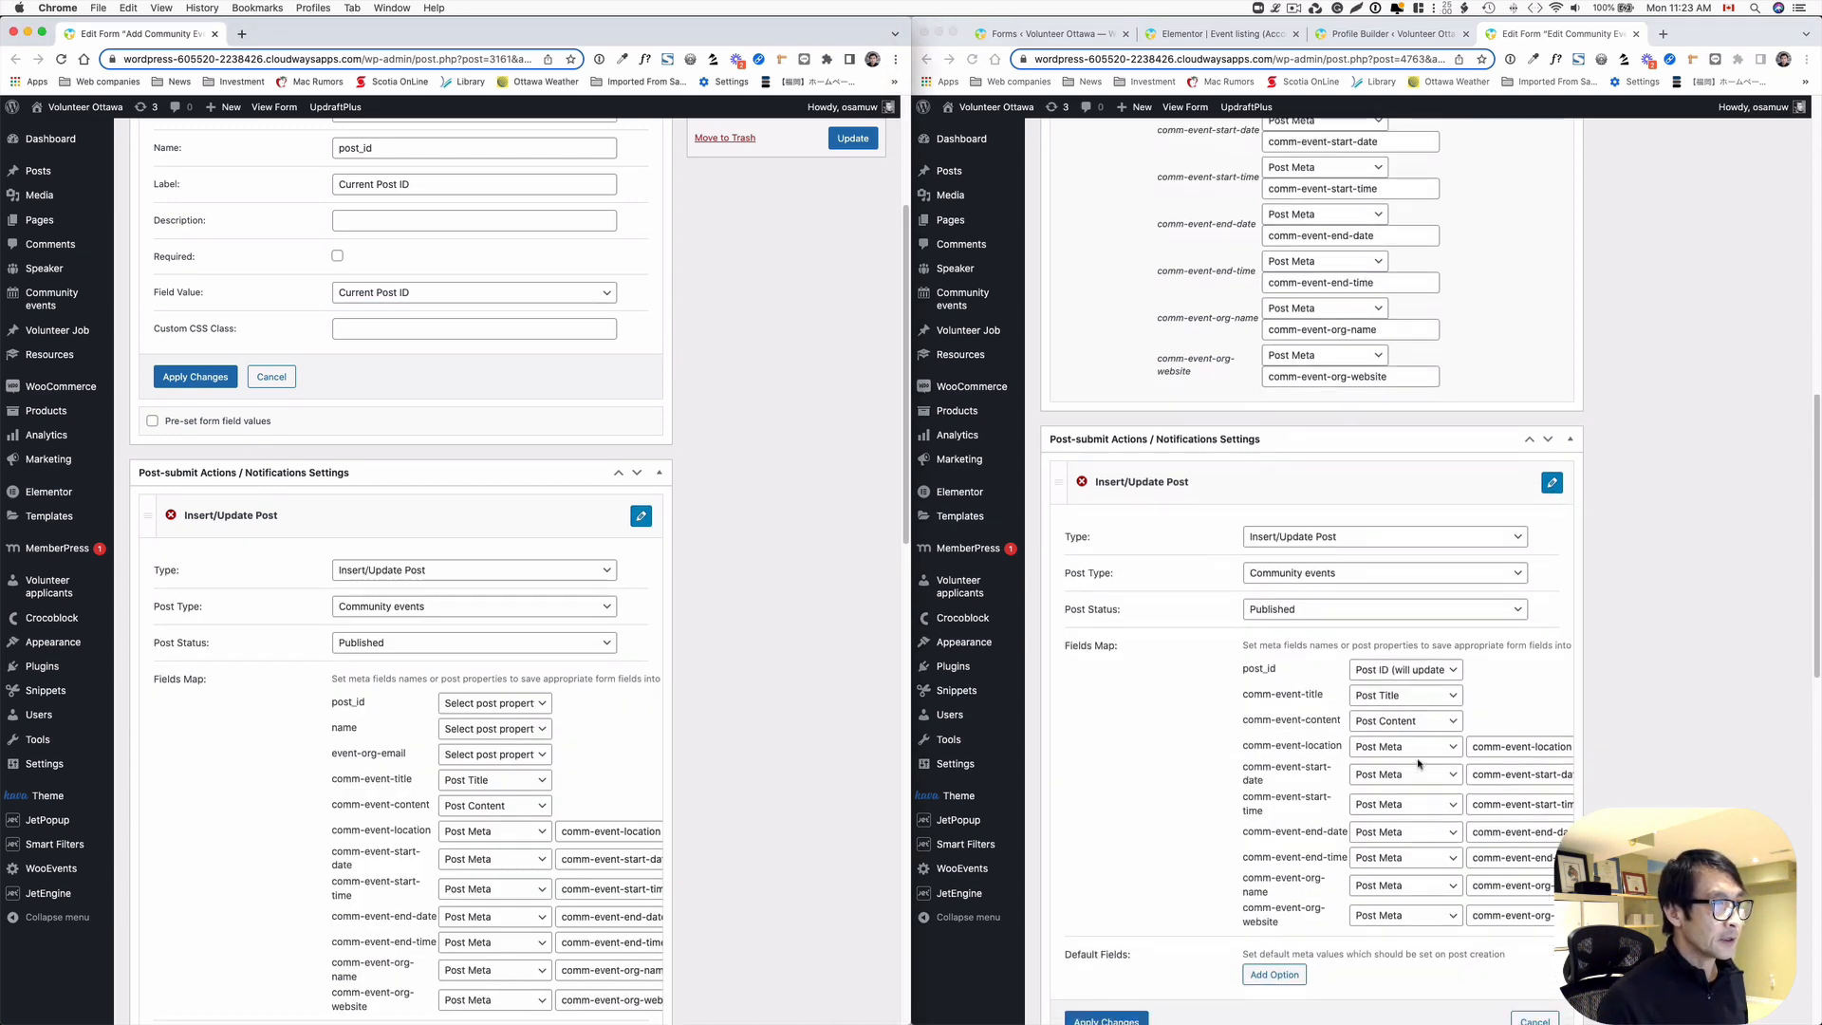
{"action": "scroll", "coordinate": [1421, 764], "scroll_direction": "up", "scroll_amount": 1}
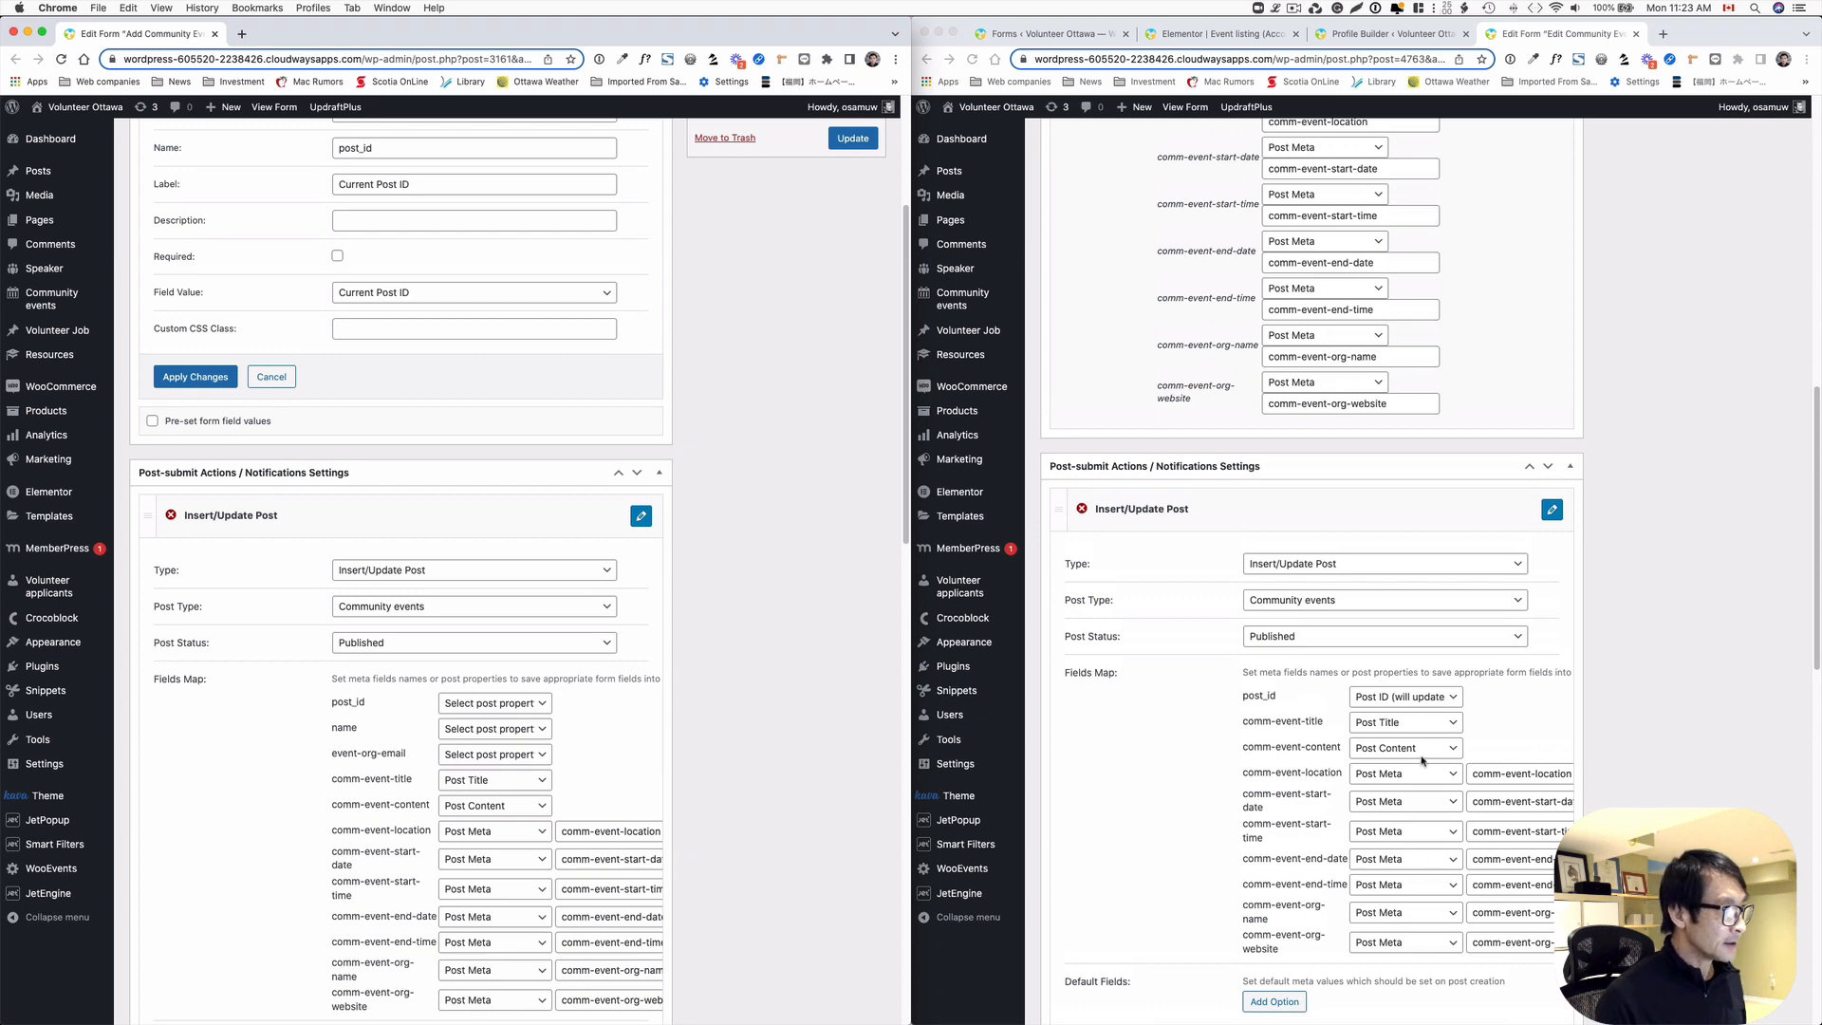
{"action": "scroll", "coordinate": [1415, 742], "scroll_direction": "down", "scroll_amount": 1}
{"action": "scroll", "coordinate": [631, 878], "scroll_direction": "down", "scroll_amount": 1}
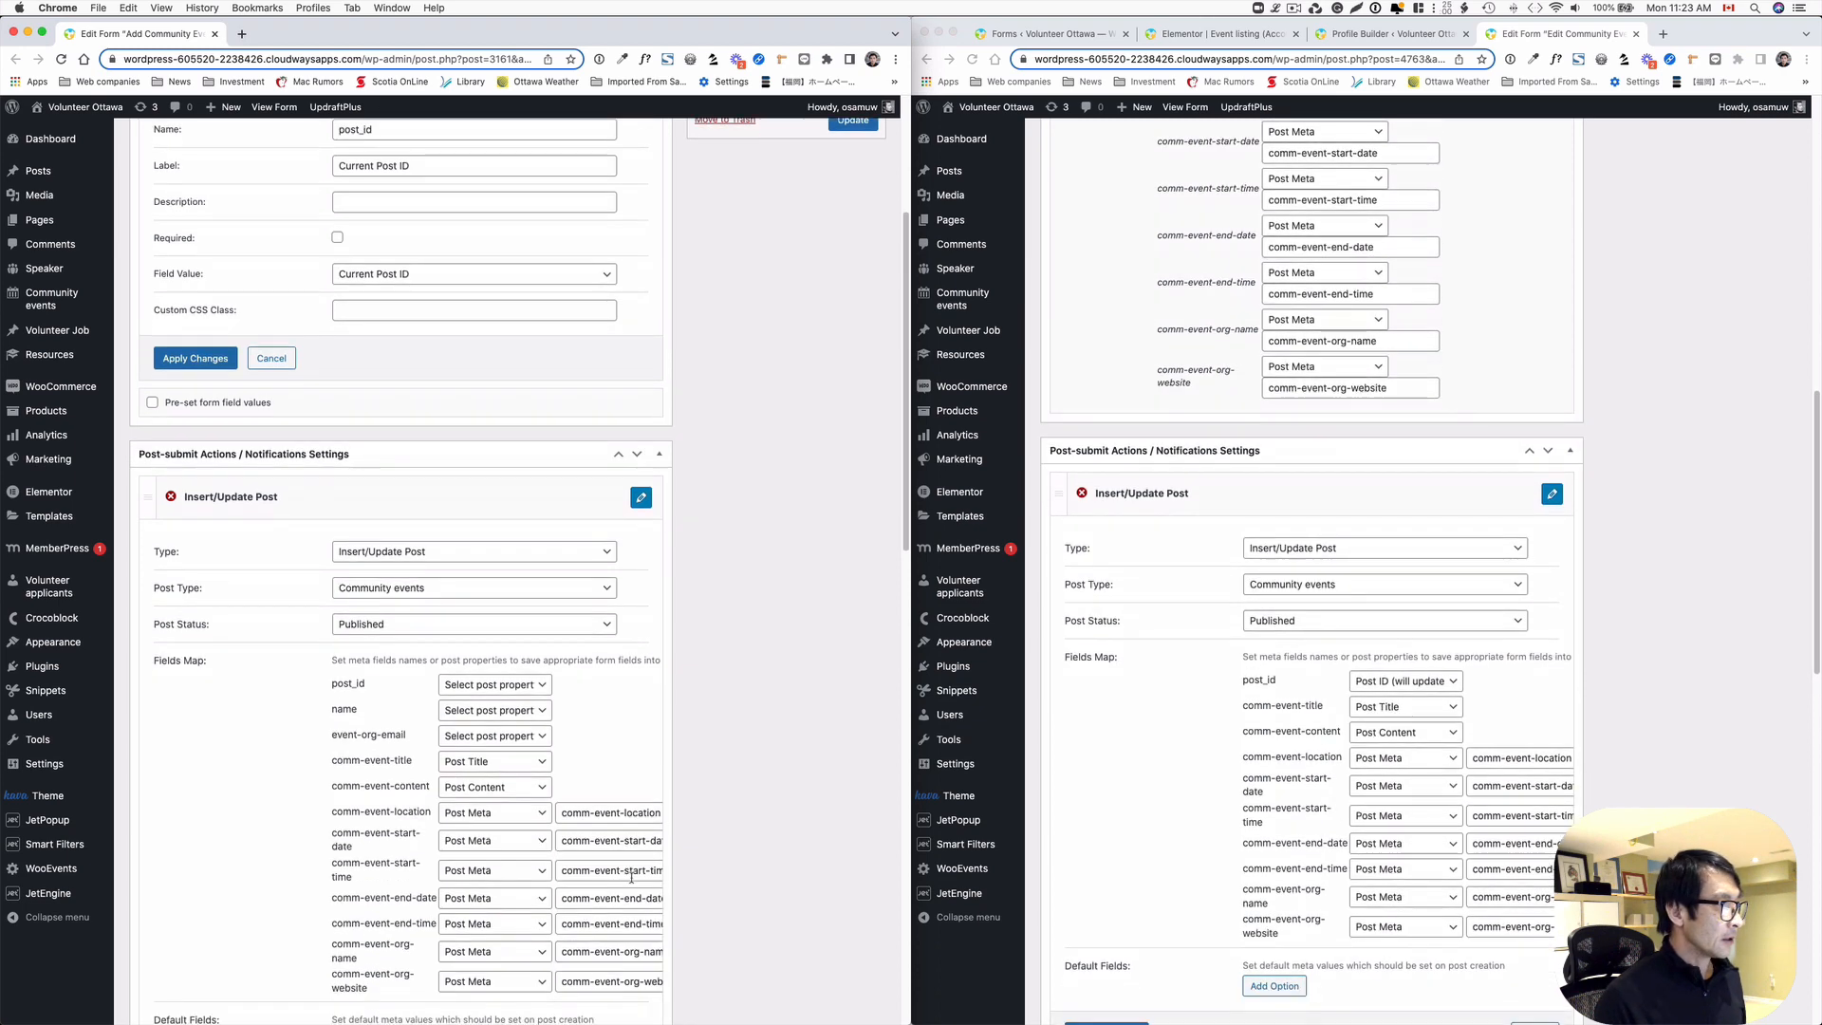
{"action": "scroll", "coordinate": [1445, 790], "scroll_direction": "down", "scroll_amount": 1}
{"action": "scroll", "coordinate": [583, 875], "scroll_direction": "up", "scroll_amount": 1}
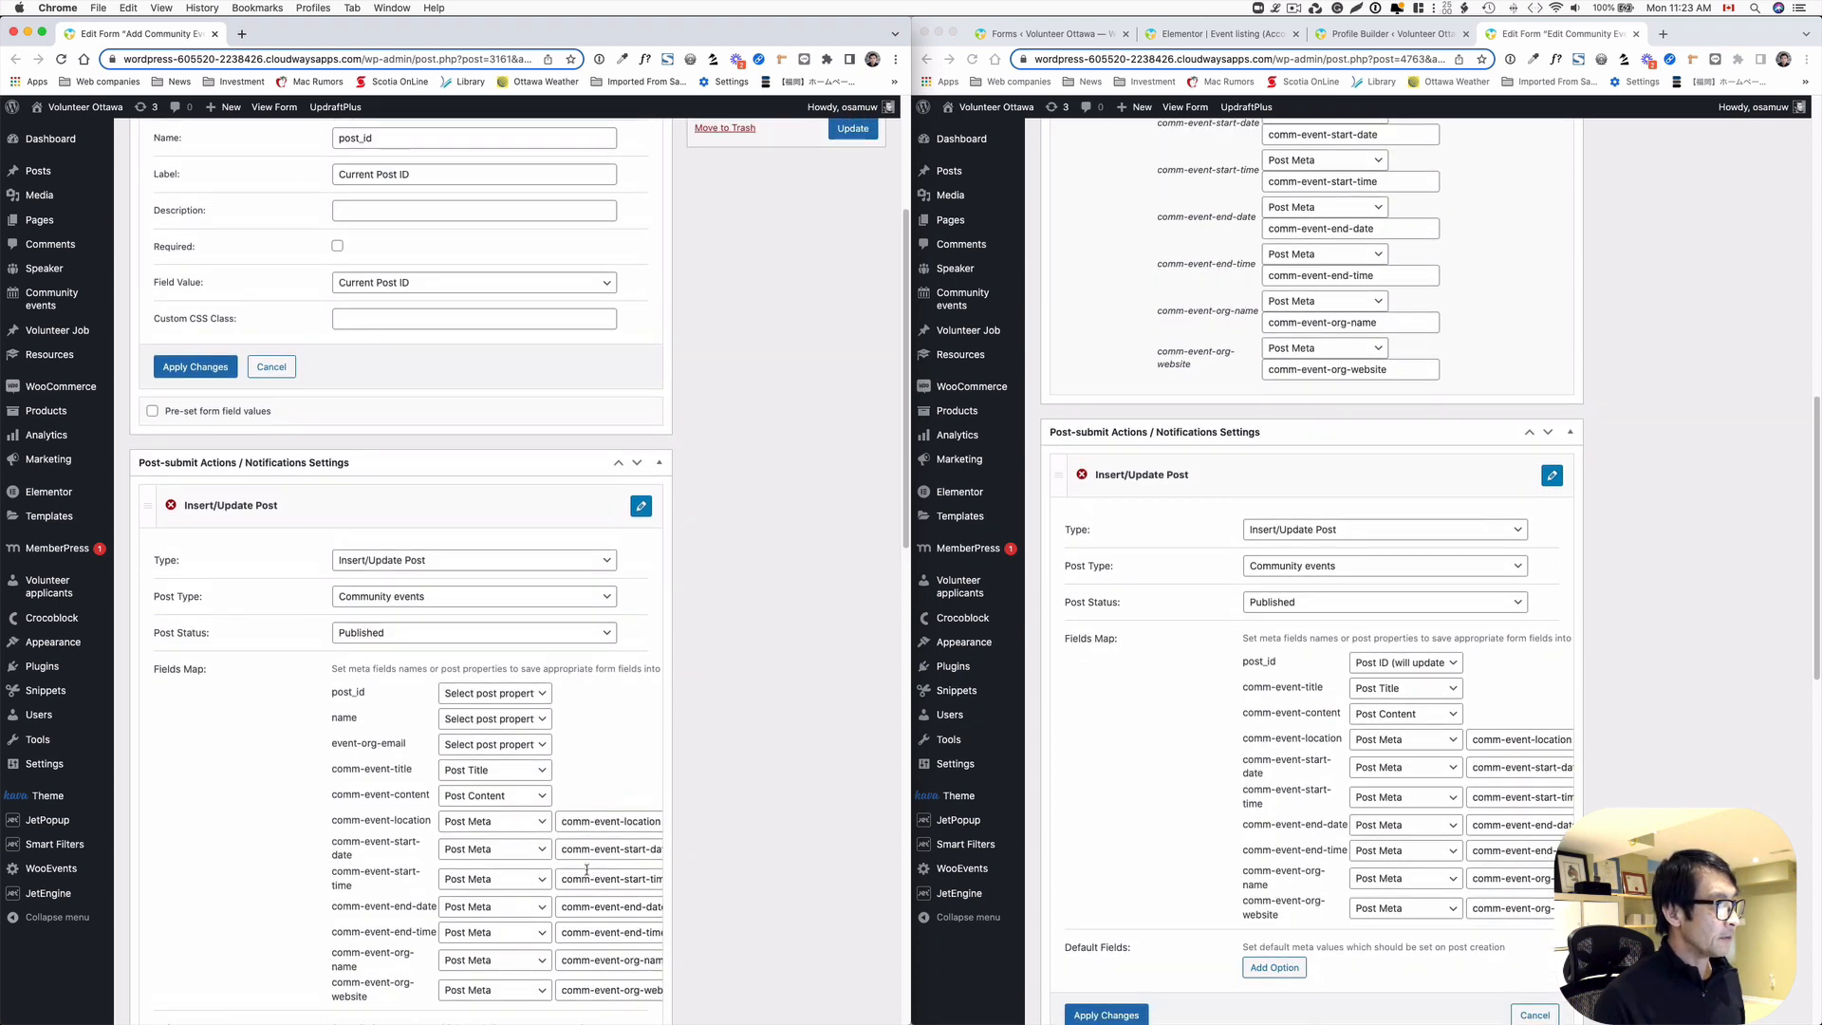
{"action": "scroll", "coordinate": [584, 873], "scroll_direction": "down", "scroll_amount": 1}
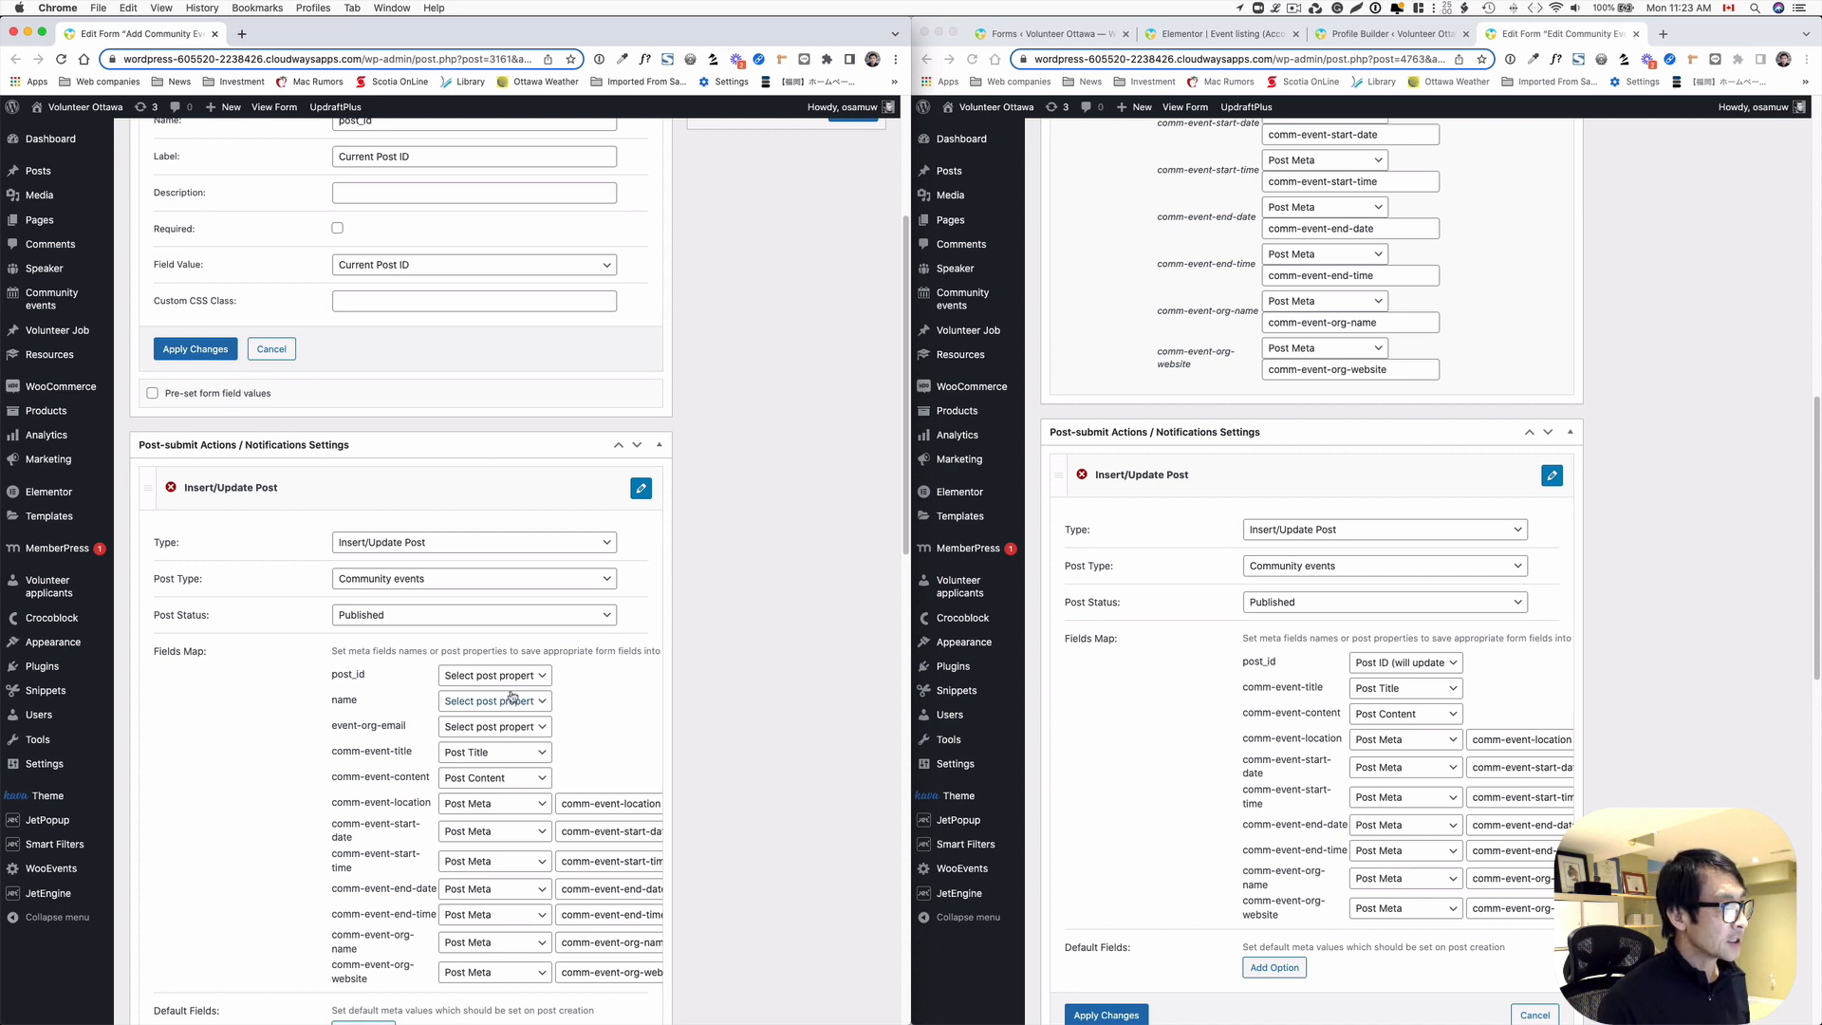
- Examine the post property options for post_id in the Edit form's Insert/Update Post action and review the rest of both actions
{"action": "left_click", "coordinate": [1422, 664]}
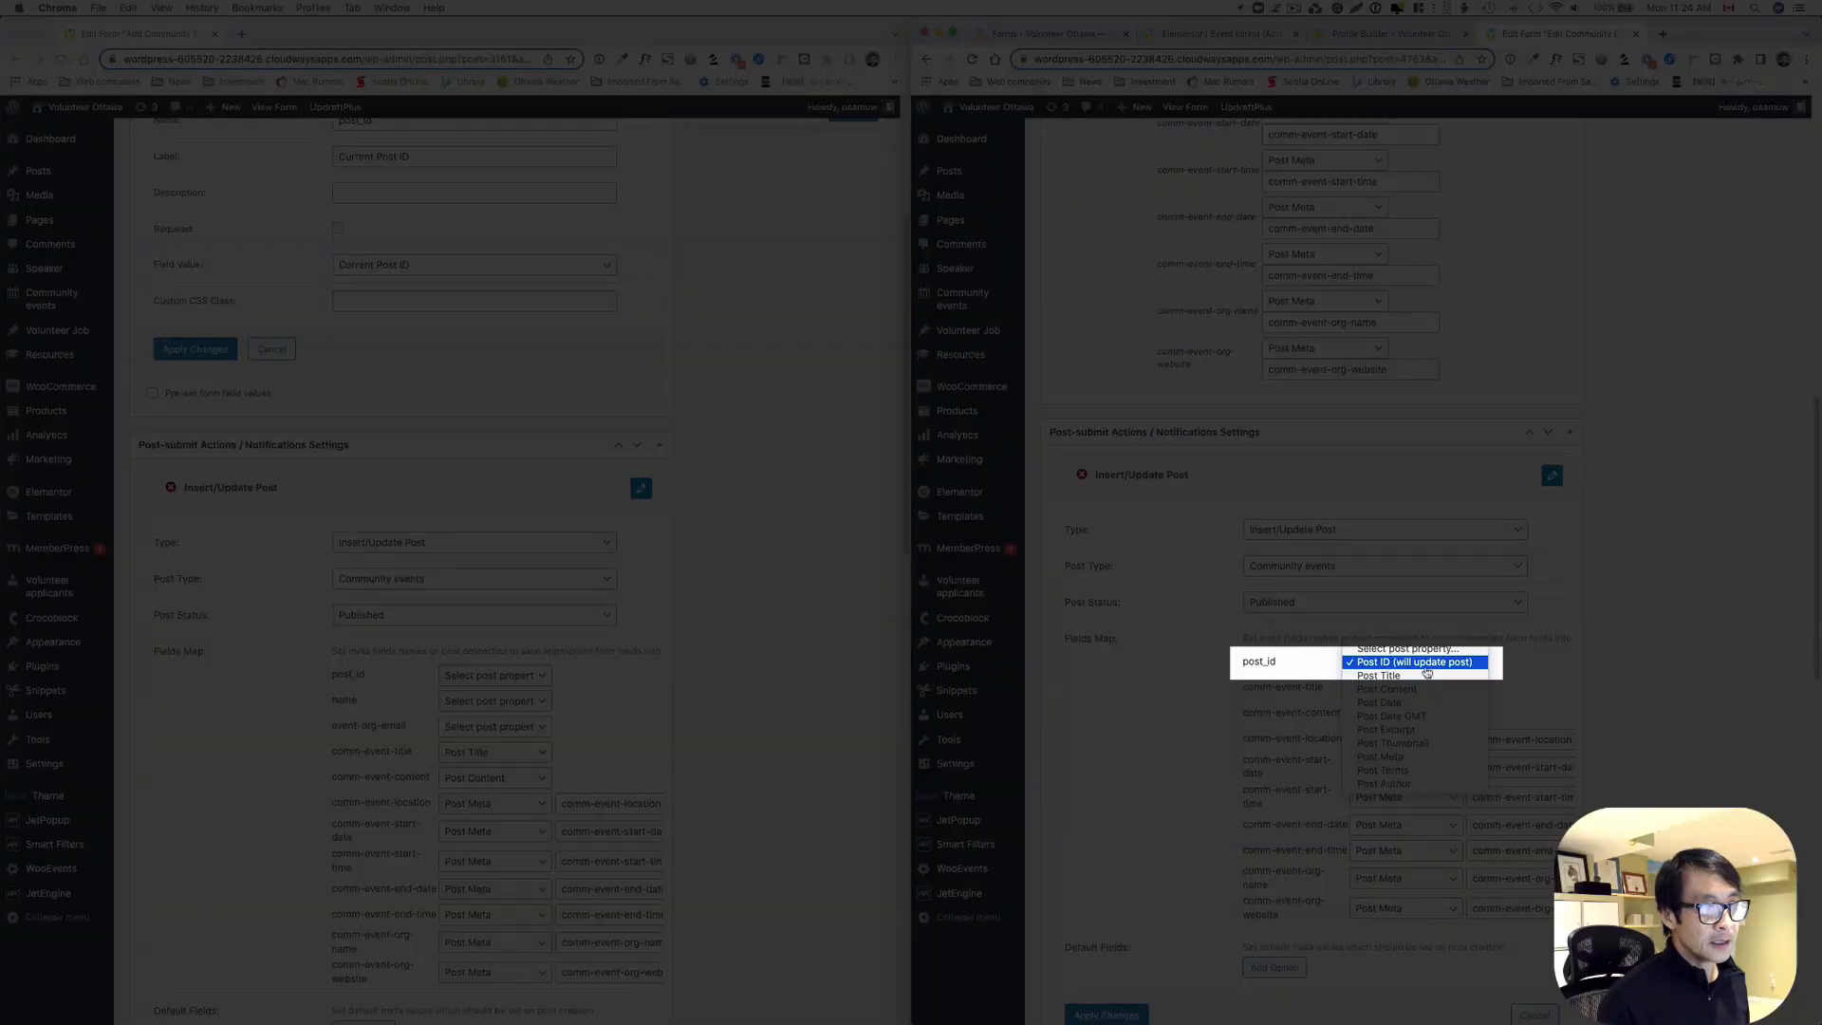
{"action": "left_click", "coordinate": [1170, 684]}
{"action": "scroll", "coordinate": [1366, 795], "scroll_direction": "down", "scroll_amount": 3}
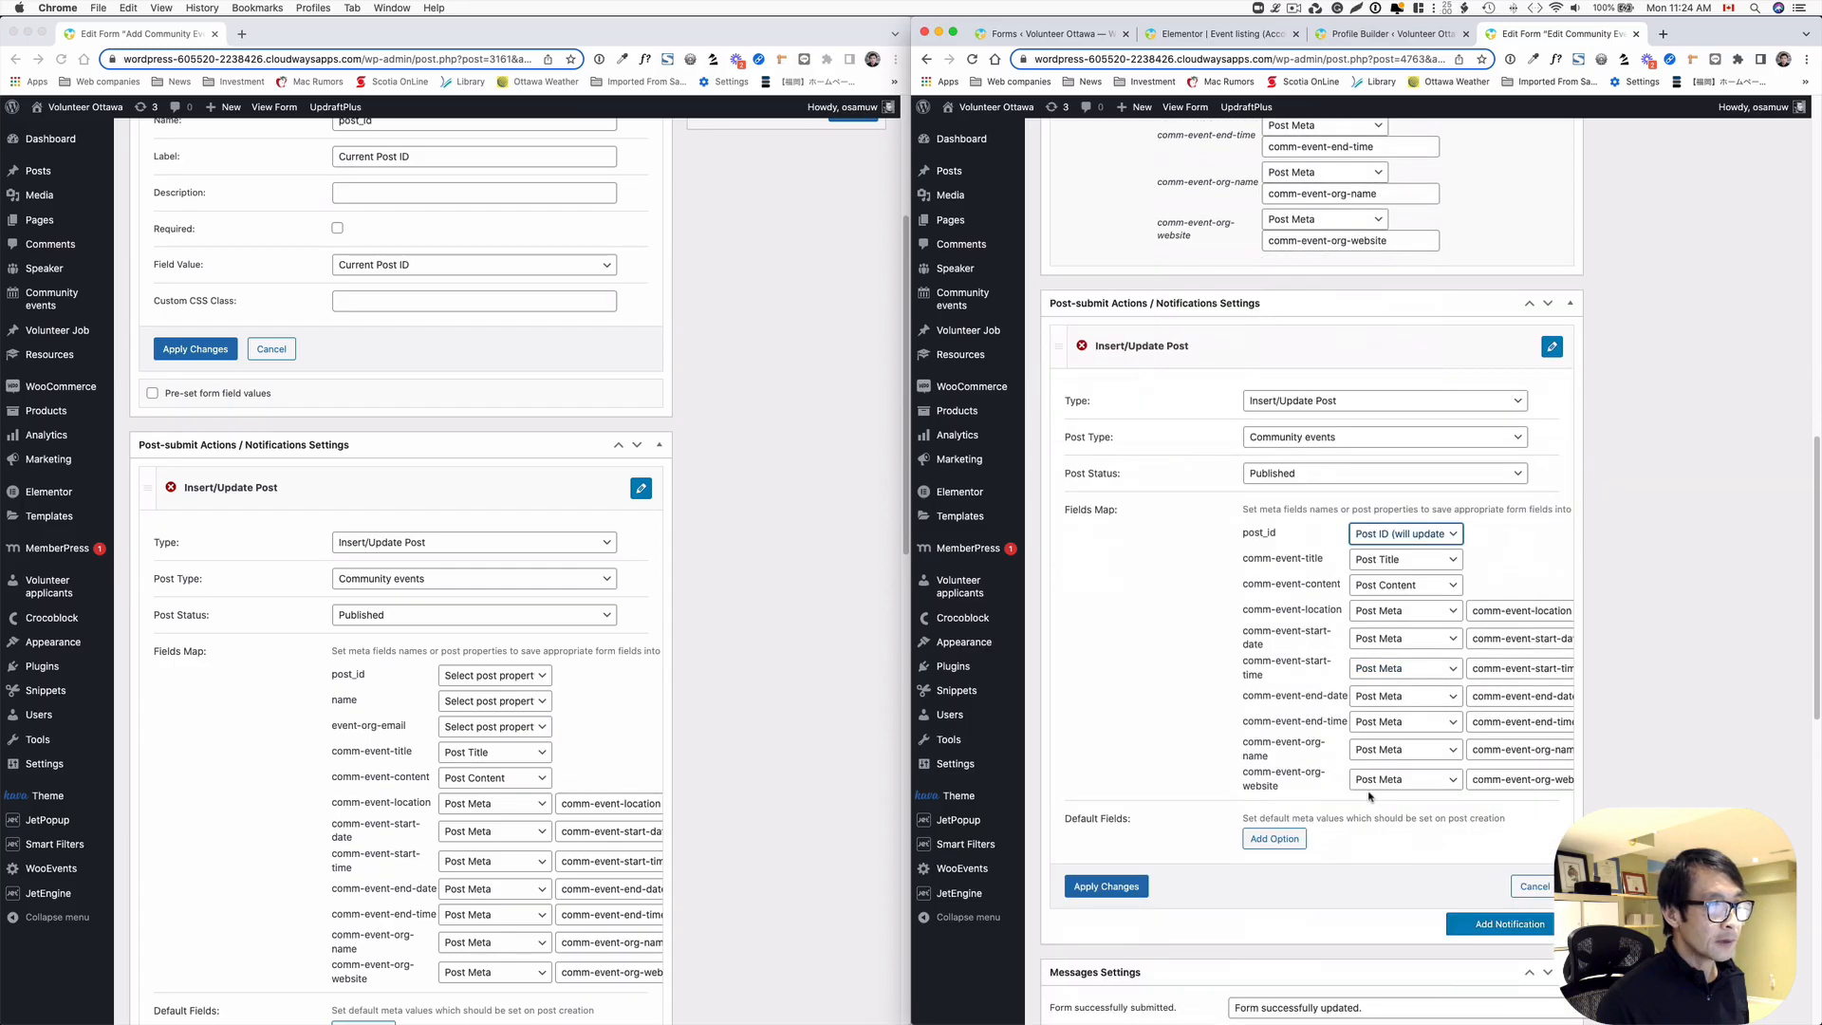
{"action": "scroll", "coordinate": [679, 871], "scroll_direction": "down", "scroll_amount": 5}
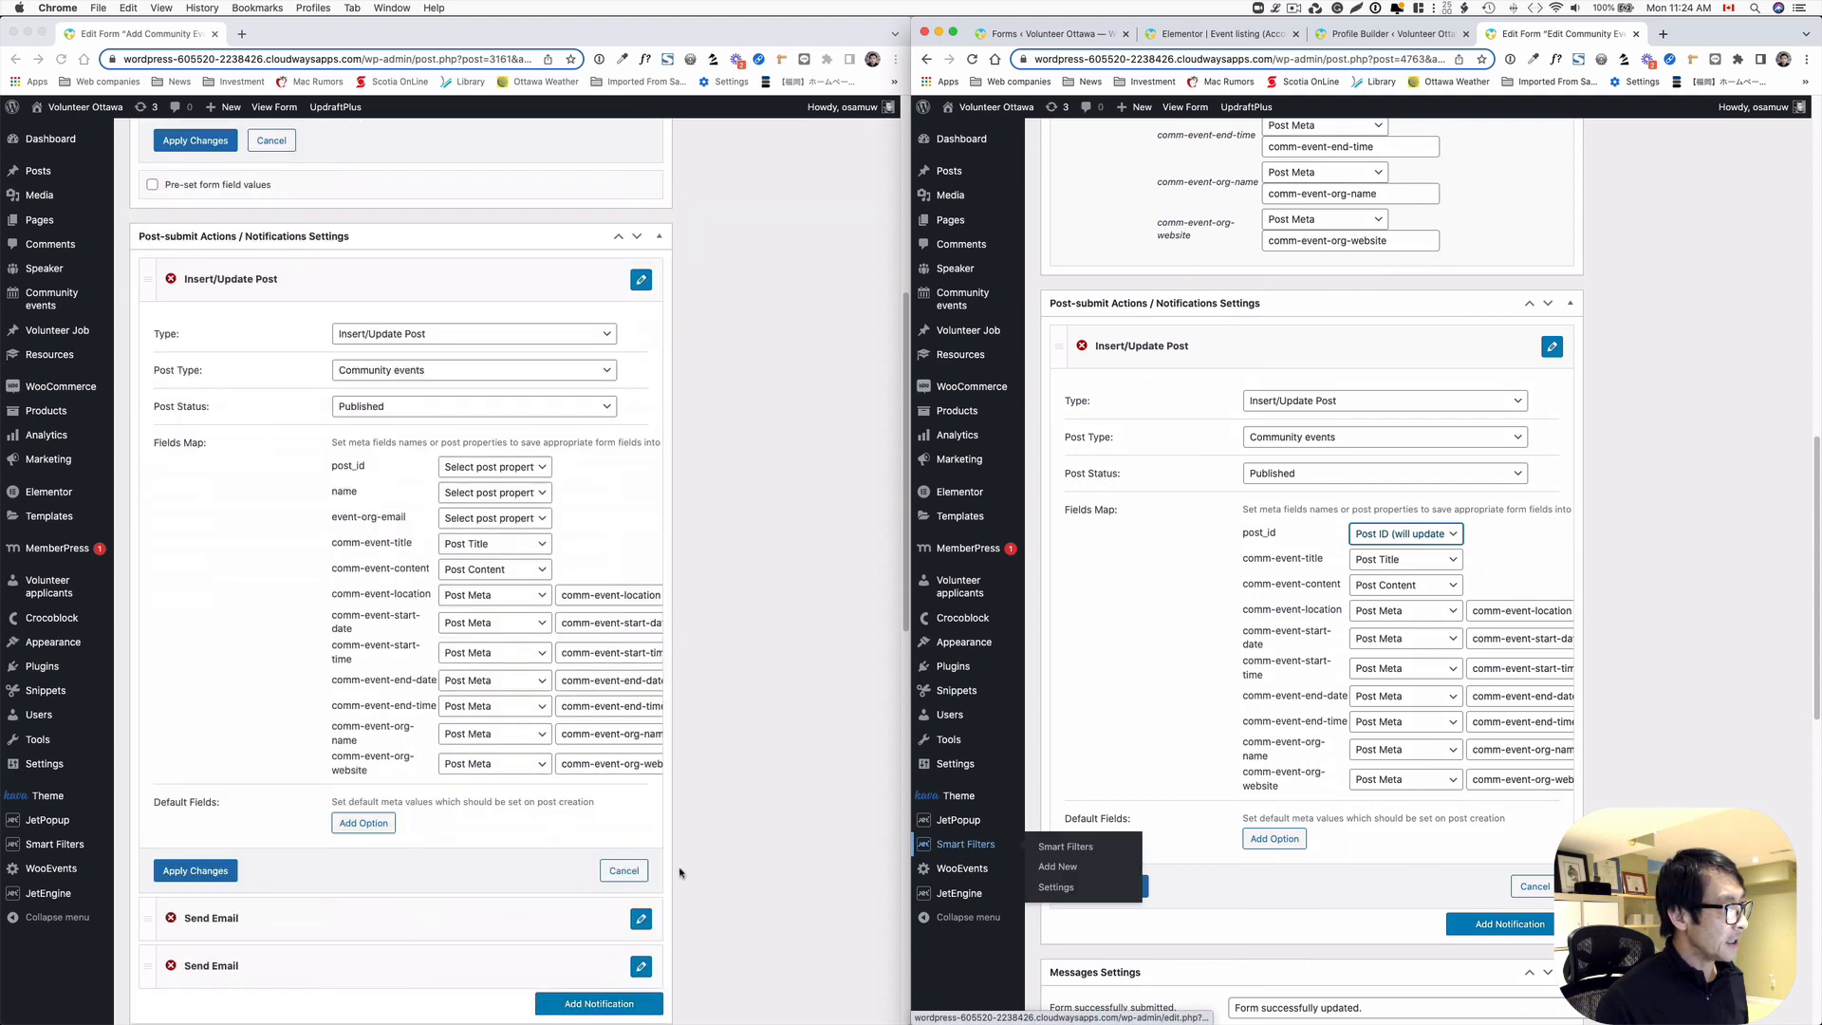
- Save the Edit Community Event form
{"action": "scroll", "coordinate": [1511, 800], "scroll_direction": "up", "scroll_amount": 10}
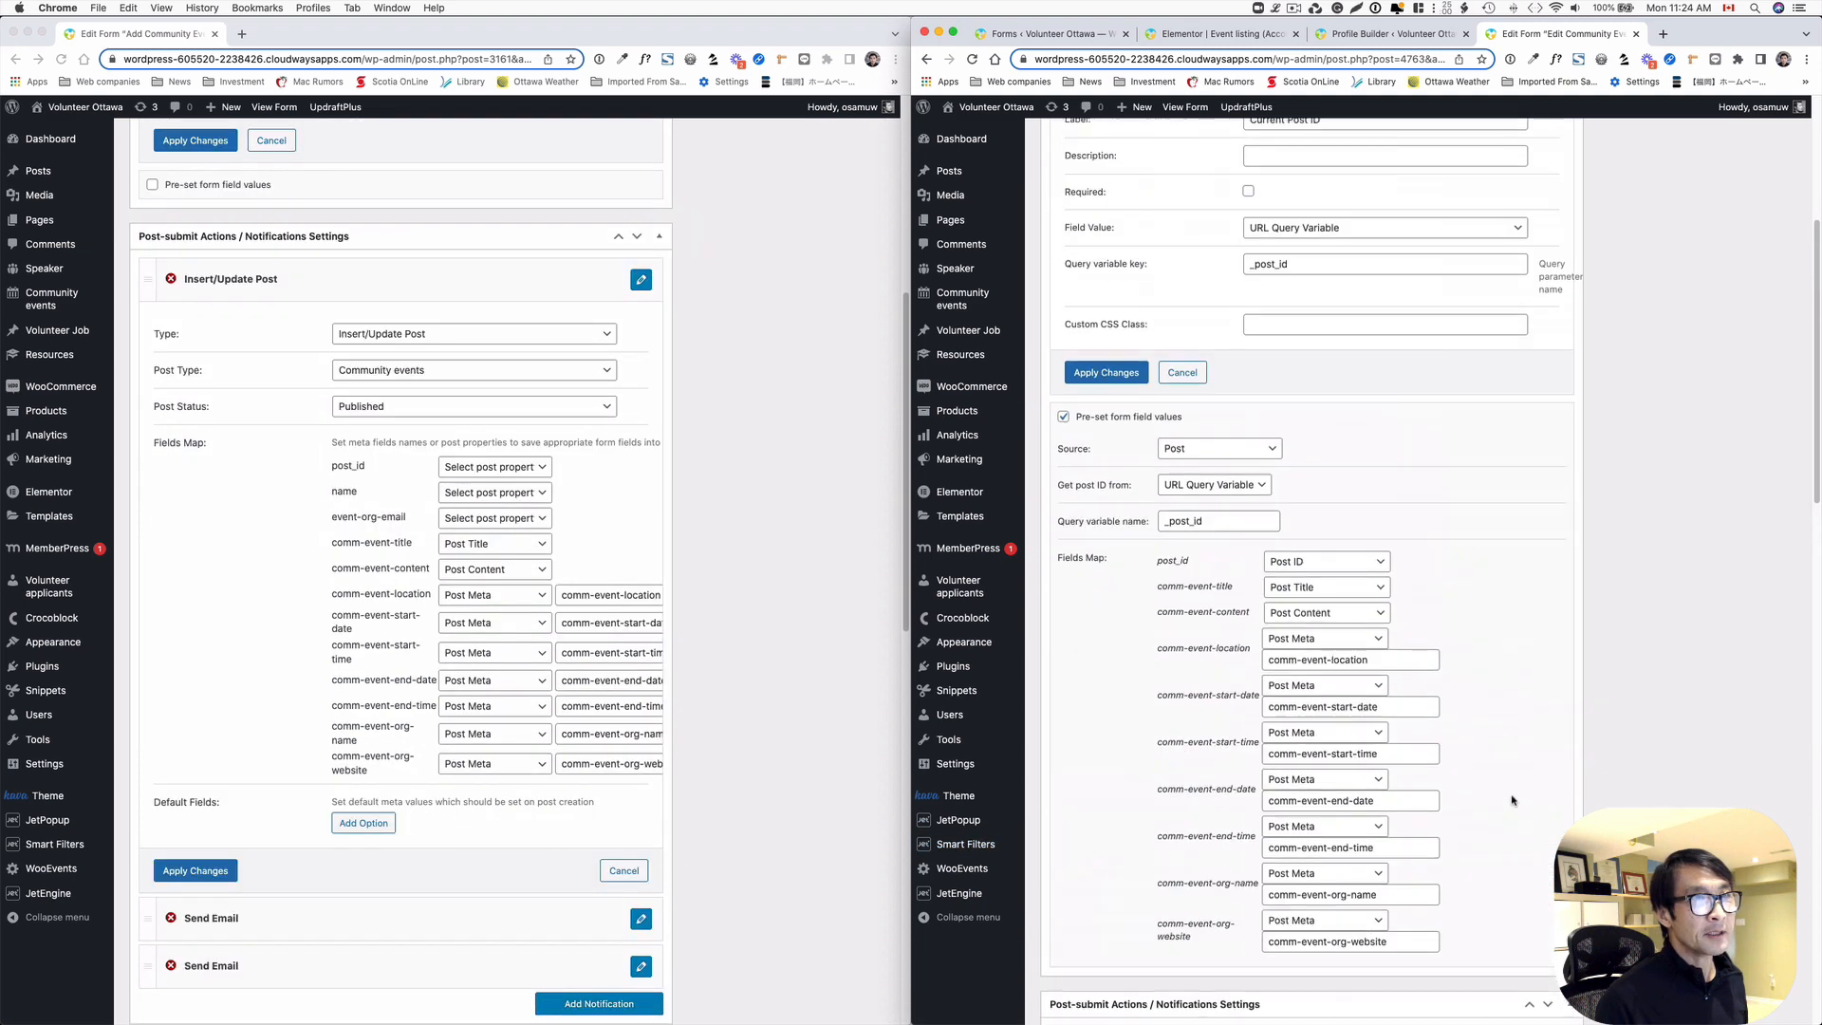
{"action": "scroll", "coordinate": [1512, 800], "scroll_direction": "up", "scroll_amount": 4}
{"action": "left_click", "coordinate": [1753, 332]}
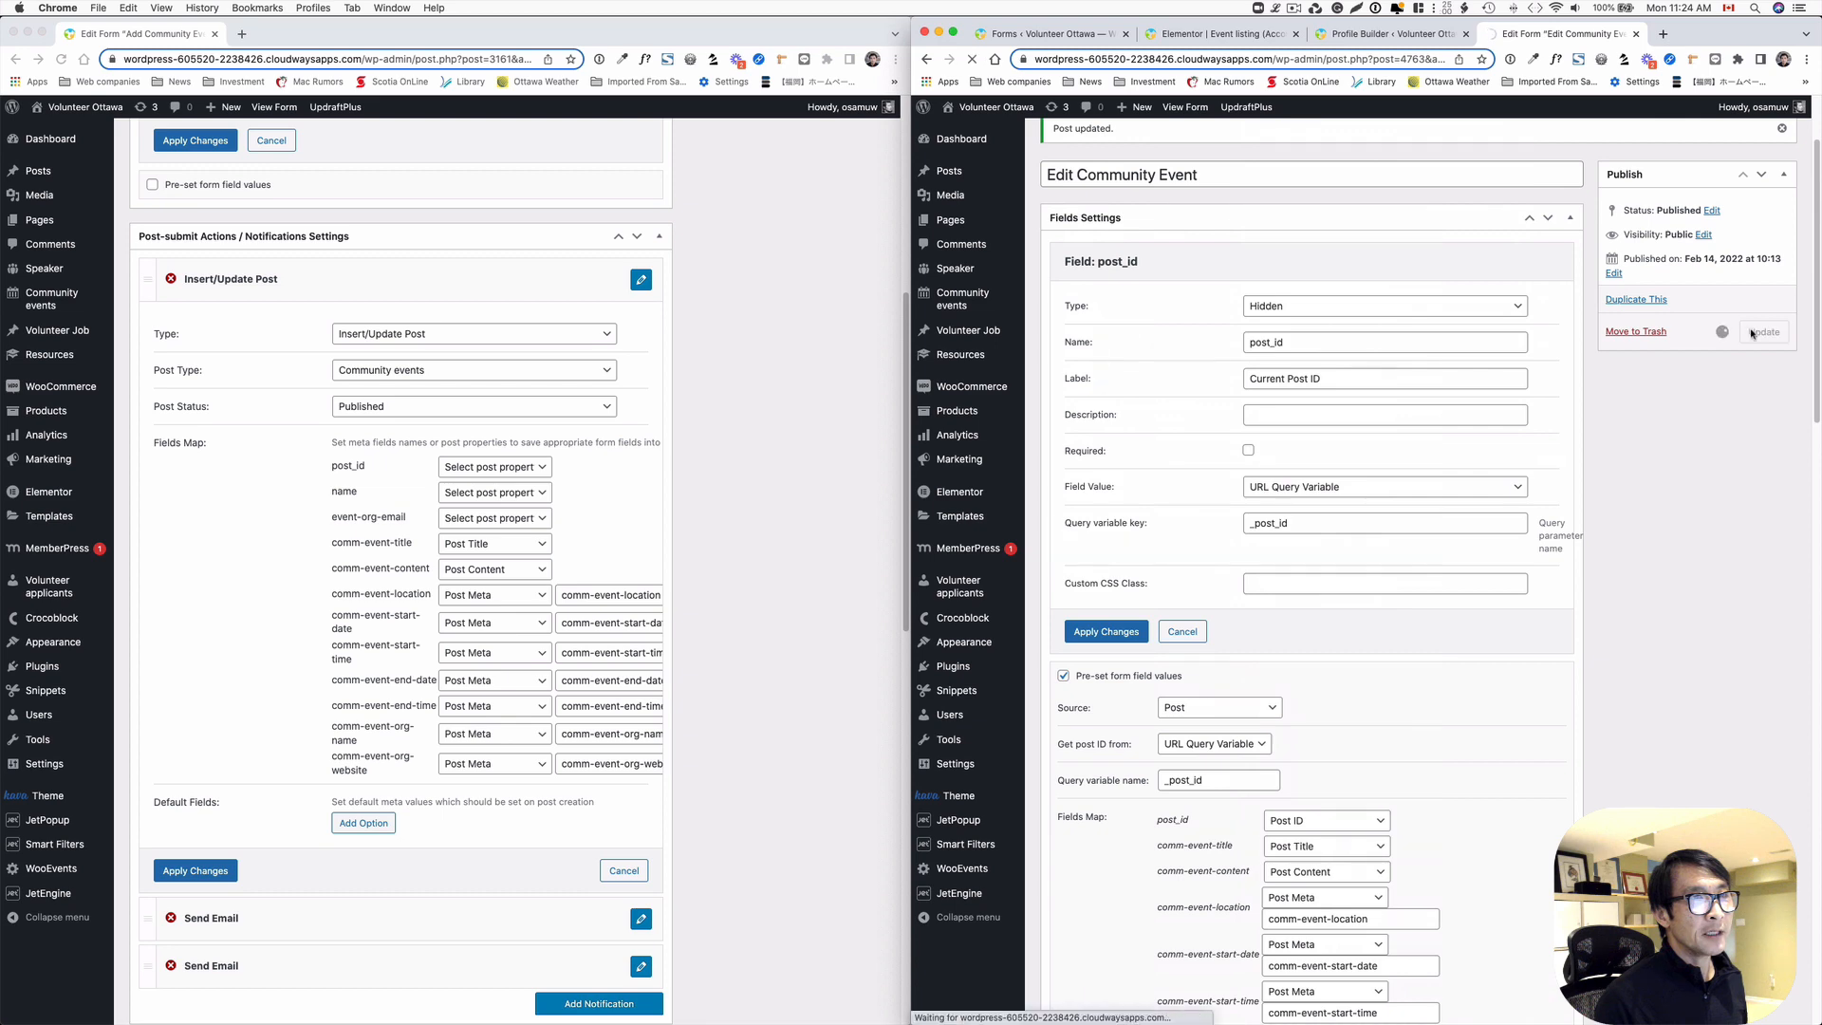
- Open JetEngine's Profile Builder in the Add Community Event form's window, widen that window and show the Account Page settings
{"action": "left_click", "coordinate": [803, 552]}
{"action": "scroll", "coordinate": [793, 588], "scroll_direction": "up", "scroll_amount": 8}
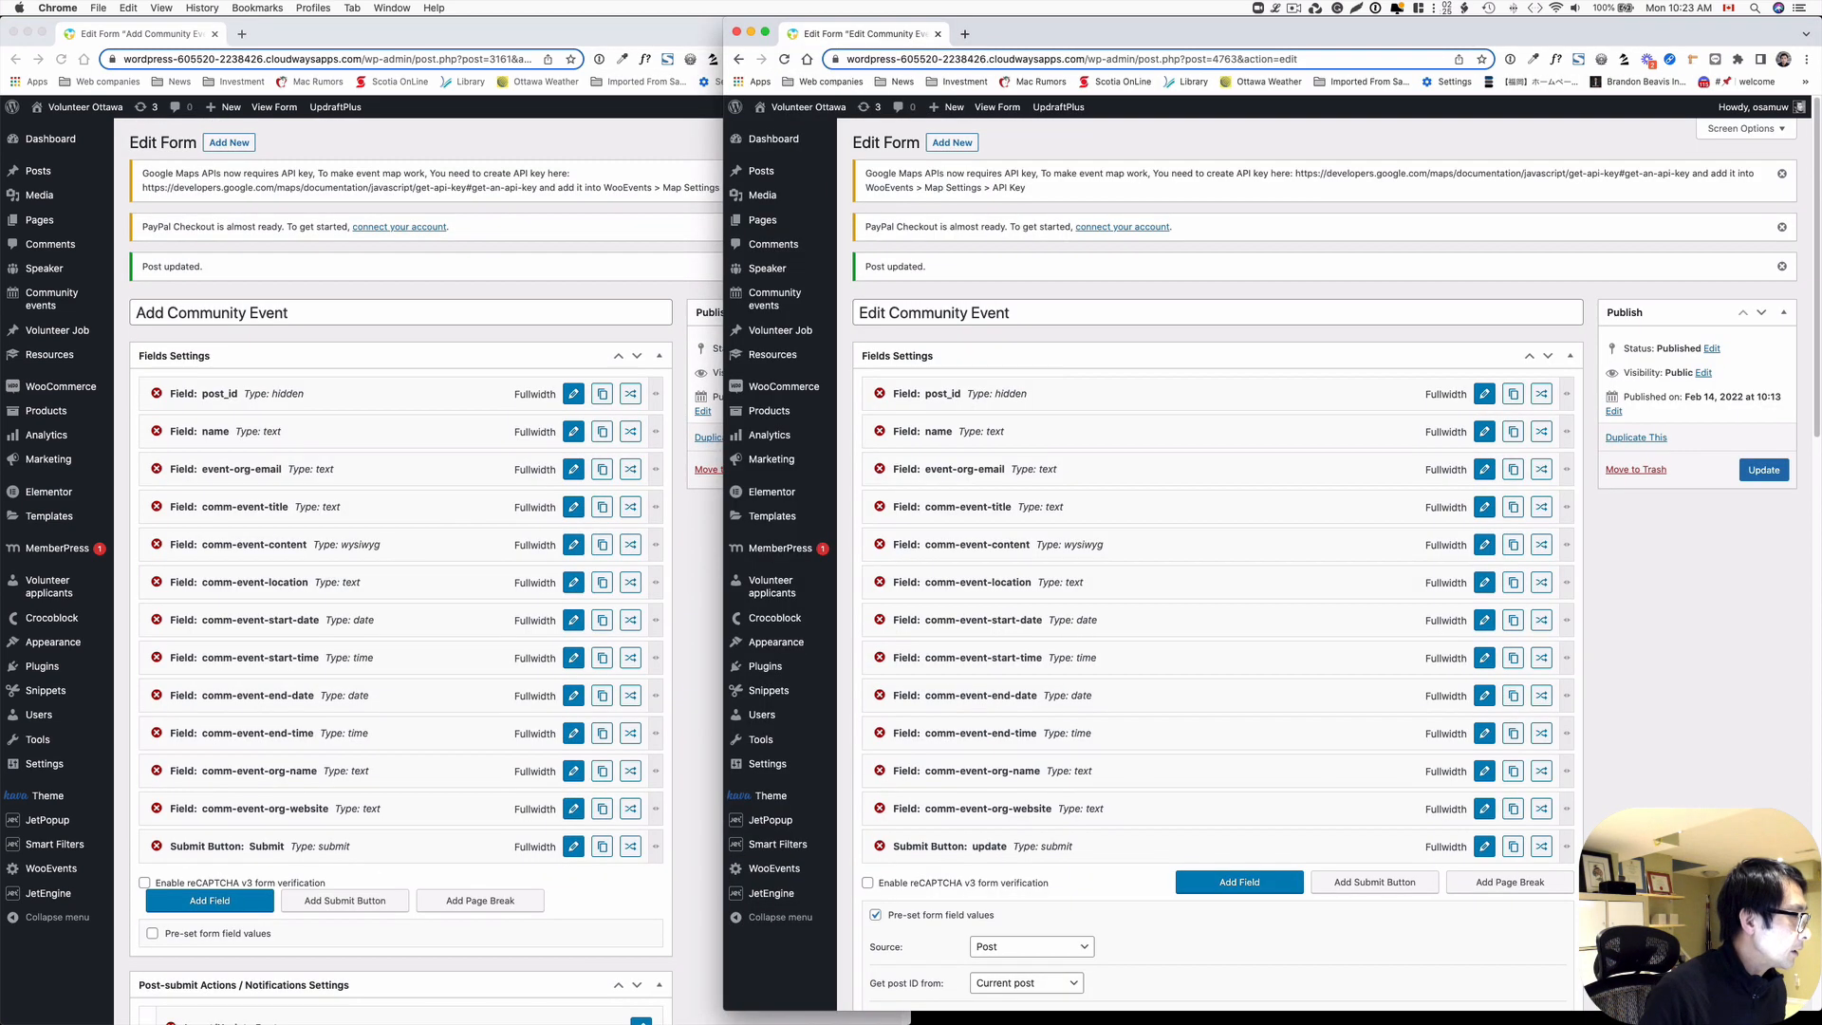
{"action": "scroll", "coordinate": [59, 793], "scroll_direction": "down", "scroll_amount": 1}
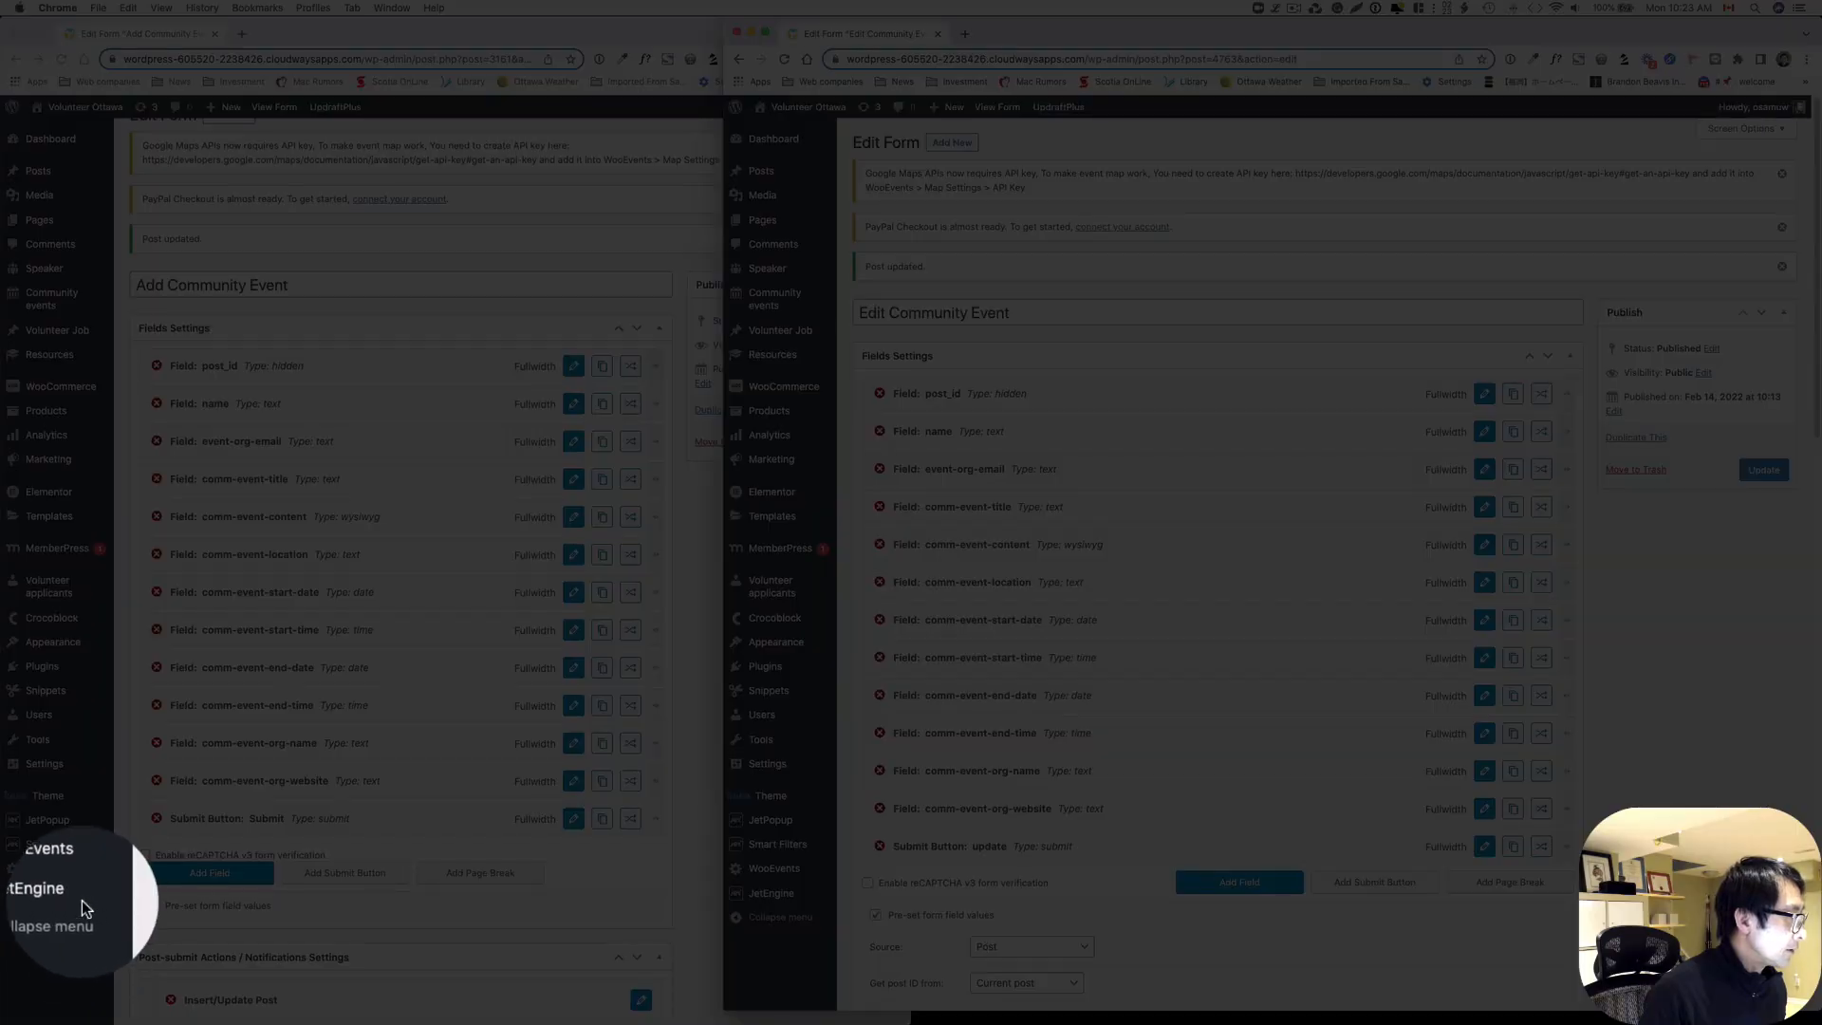
{"action": "left_click", "coordinate": [80, 897]}
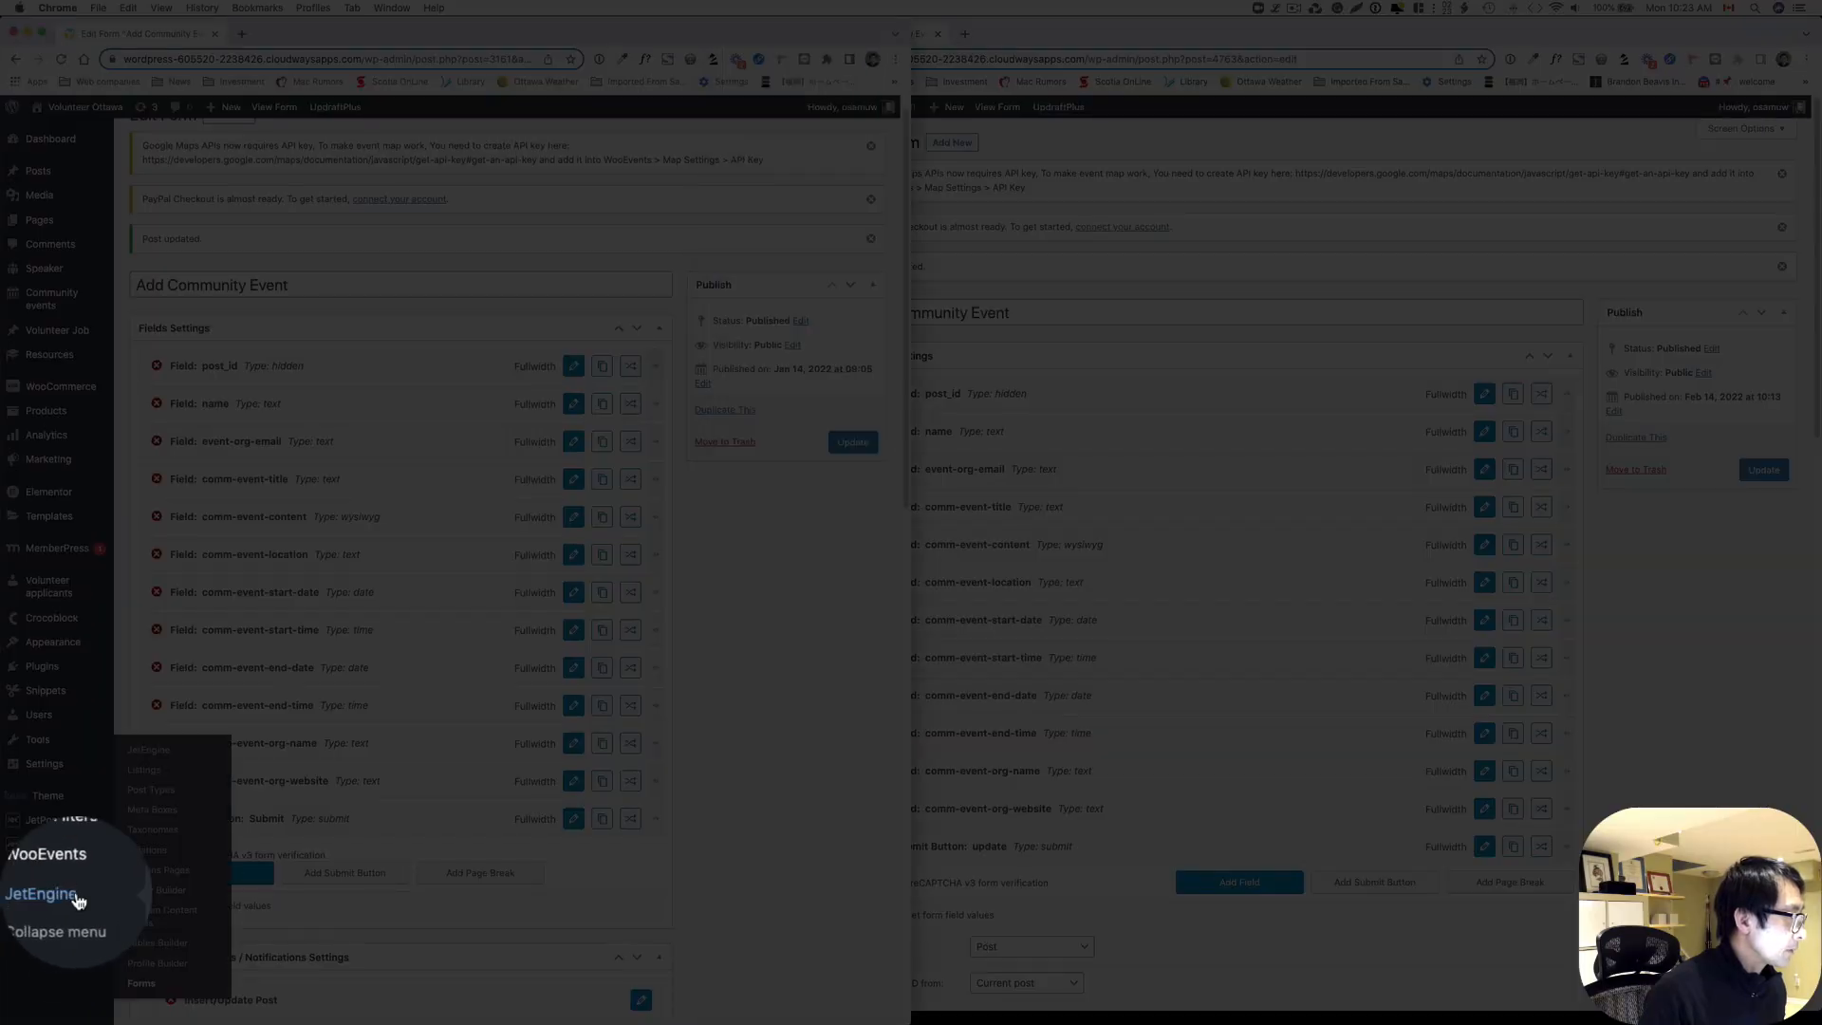
{"action": "left_click", "coordinate": [161, 957]}
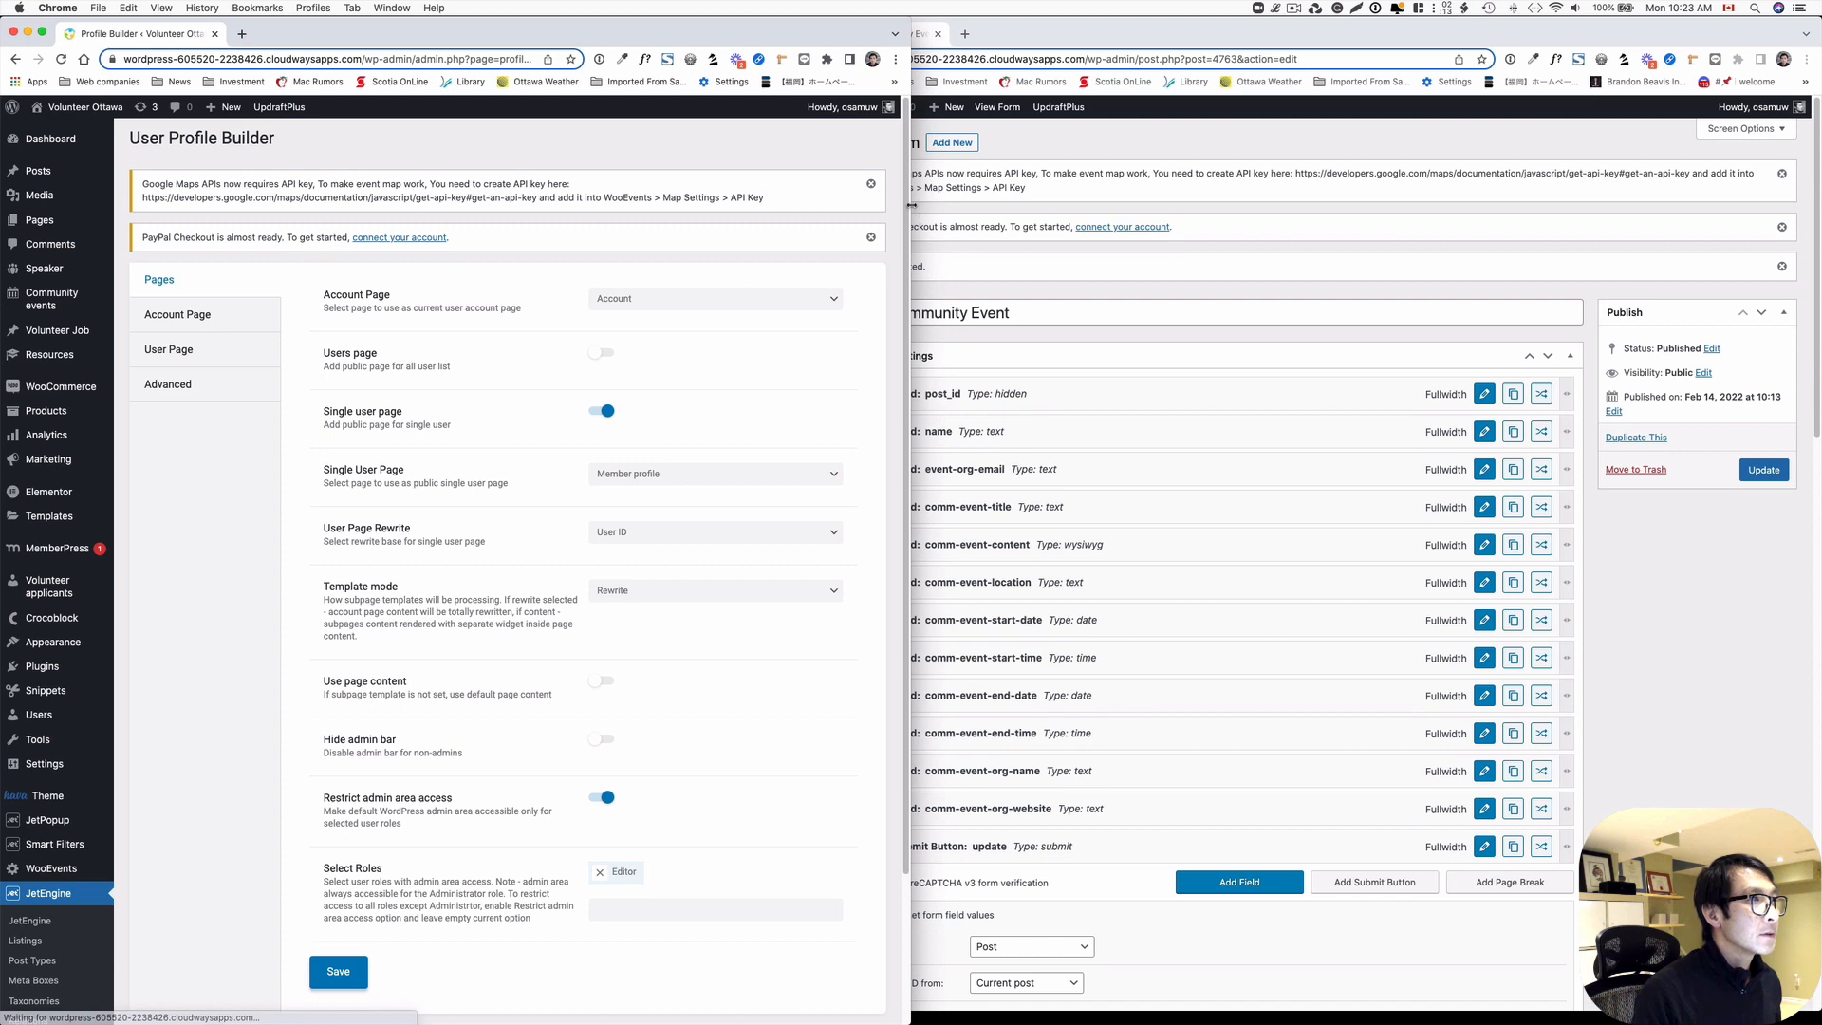
{"action": "left_click_drag", "start_coordinate": [910, 204], "coordinate": [1447, 175]}
{"action": "left_click", "coordinate": [209, 304]}
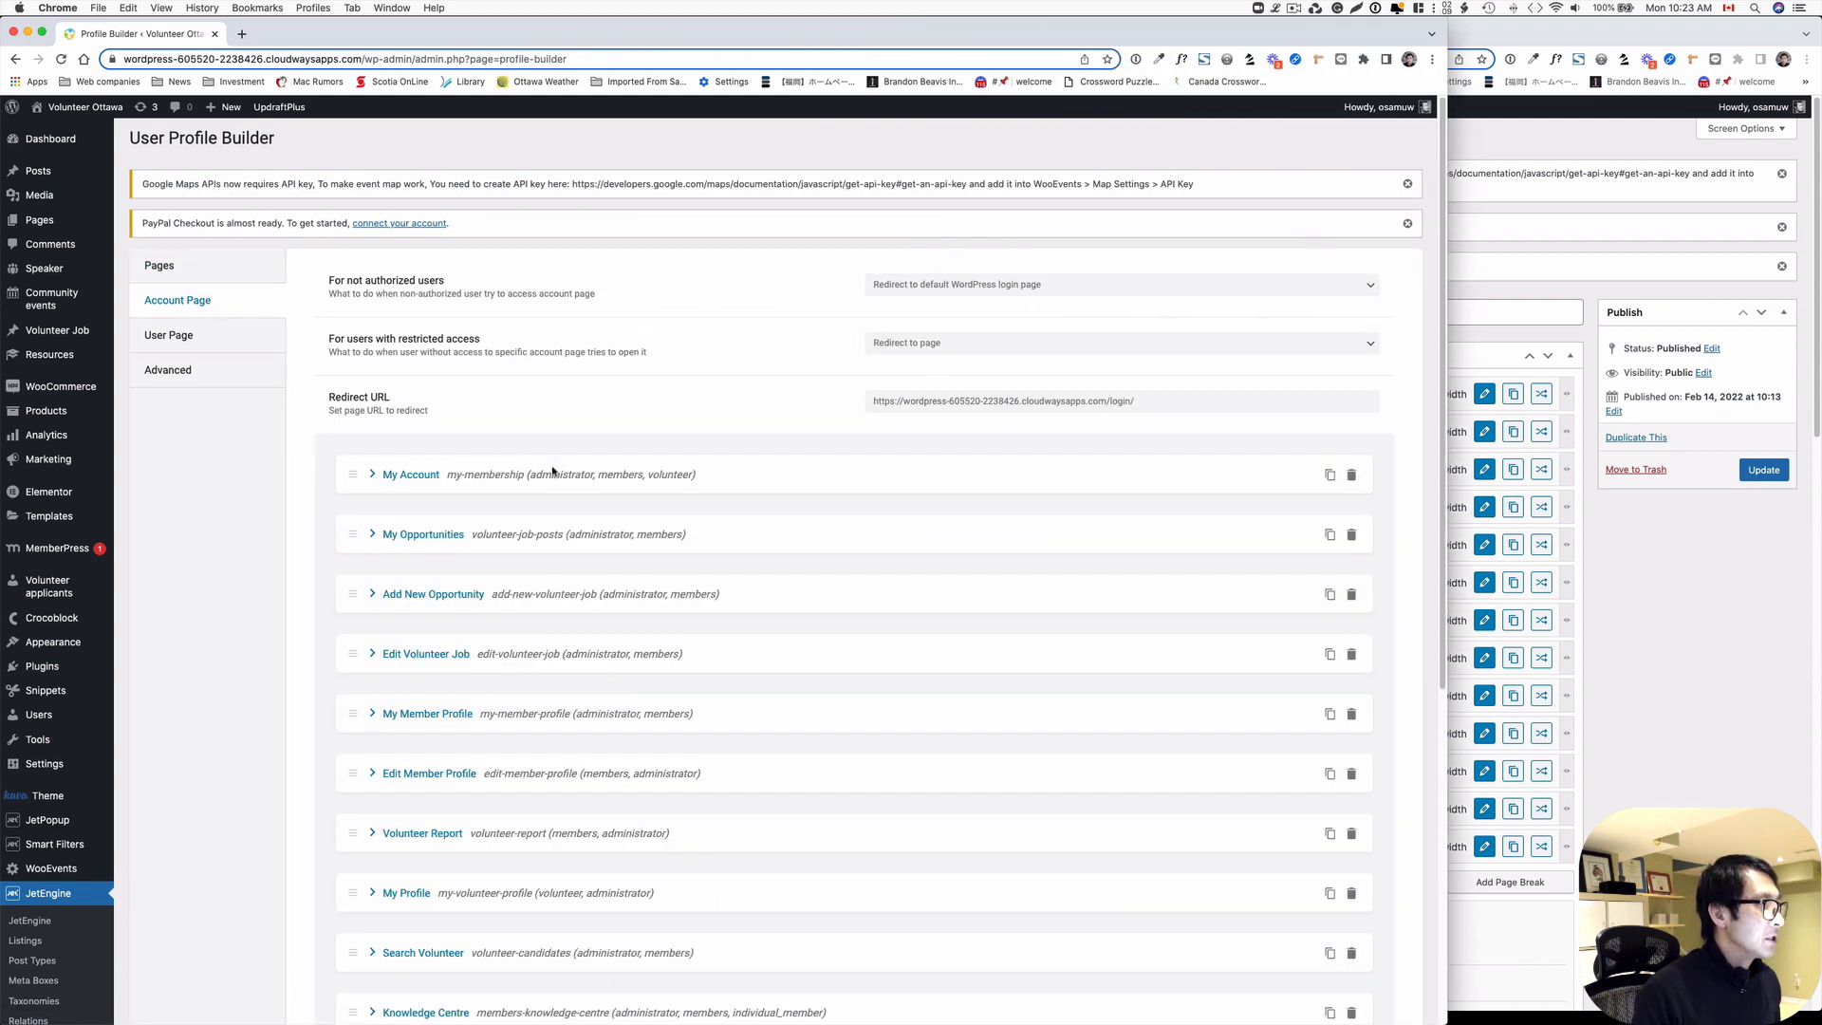
- Review the existing account subpages and add a new blank subpage after My Coupons
{"action": "scroll", "coordinate": [569, 380], "scroll_direction": "down", "scroll_amount": 5}
{"action": "scroll", "coordinate": [575, 627], "scroll_direction": "up", "scroll_amount": 3}
{"action": "scroll", "coordinate": [575, 627], "scroll_direction": "up", "scroll_amount": 1}
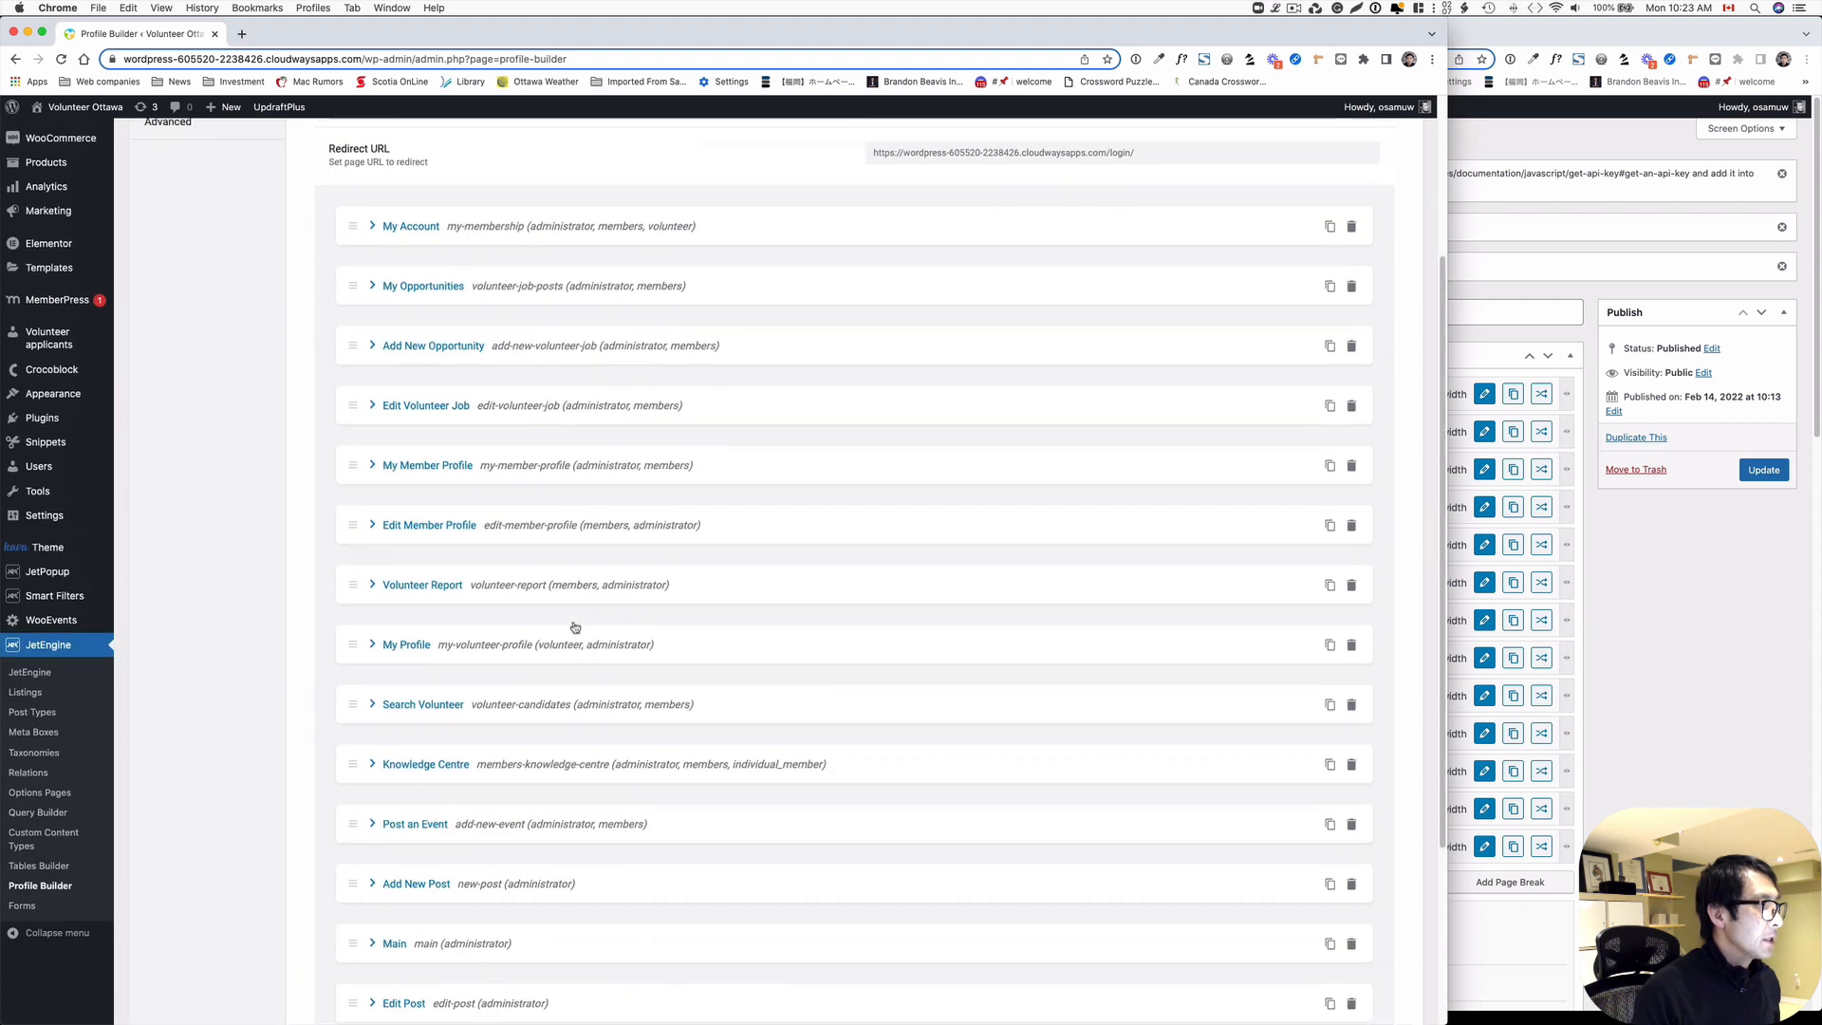
{"action": "scroll", "coordinate": [575, 627], "scroll_direction": "down", "scroll_amount": 1}
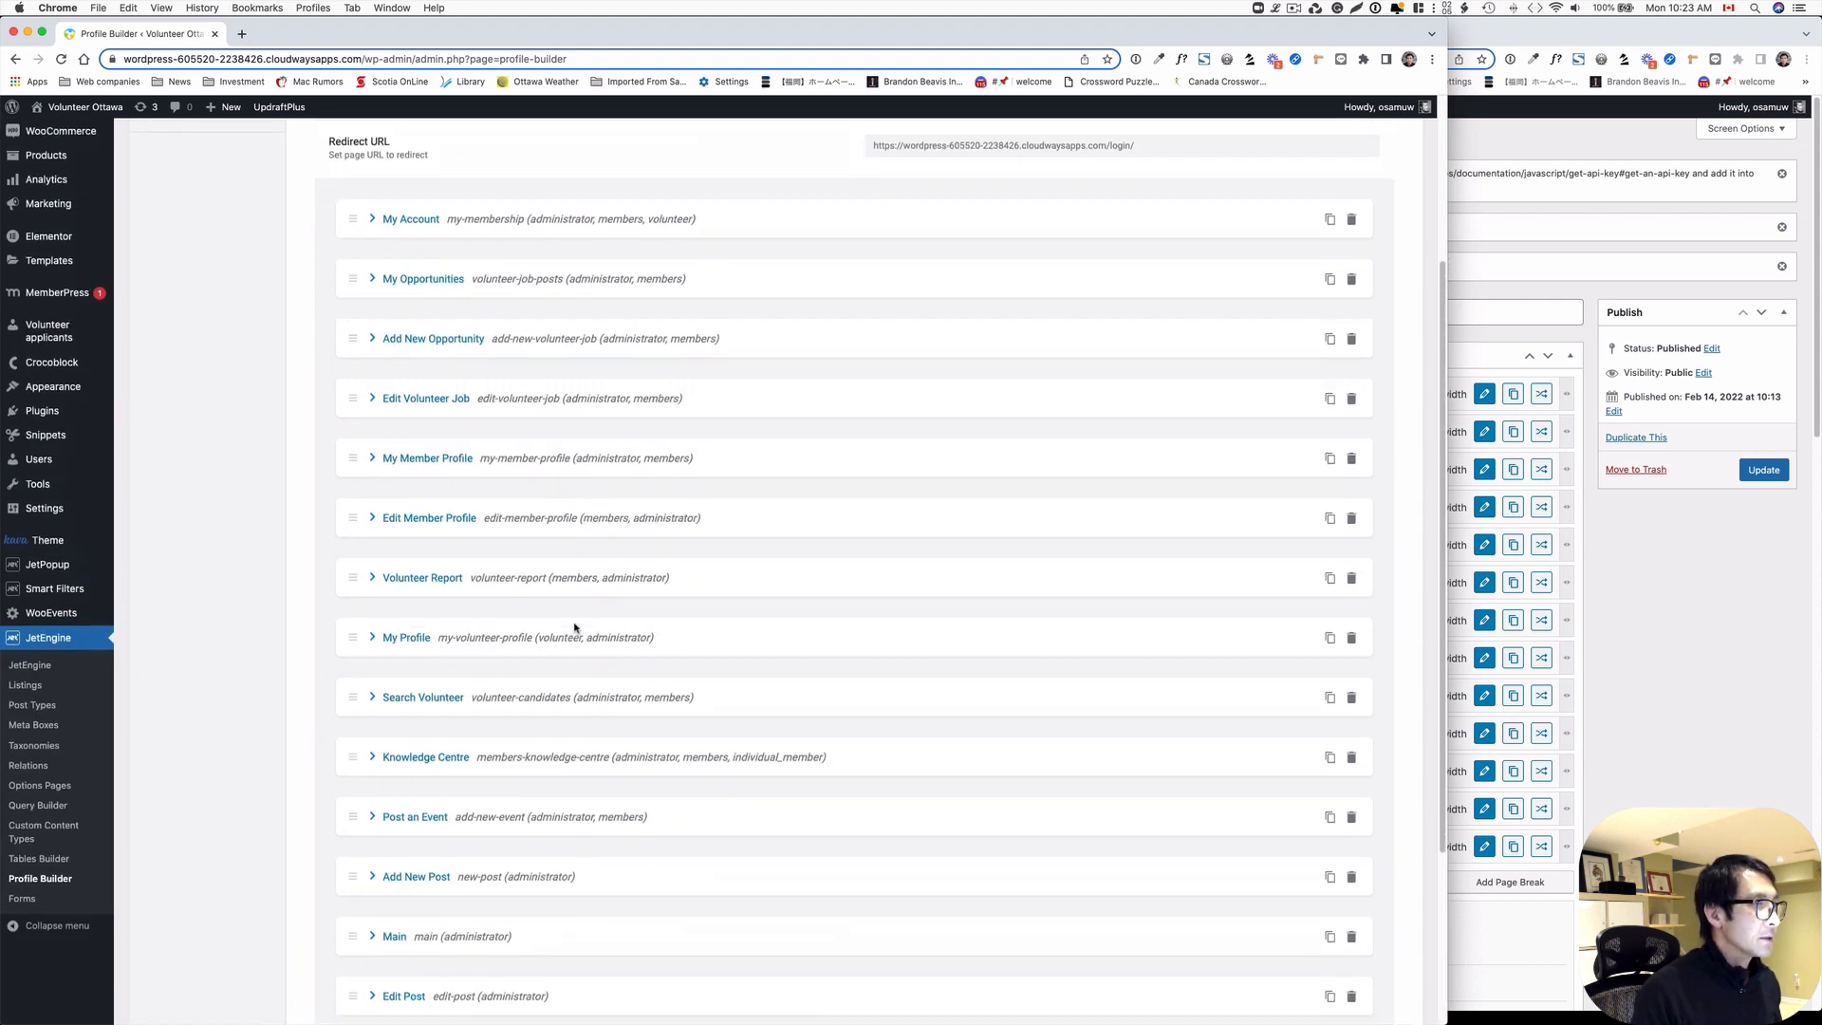
{"action": "scroll", "coordinate": [569, 631], "scroll_direction": "down", "scroll_amount": 3}
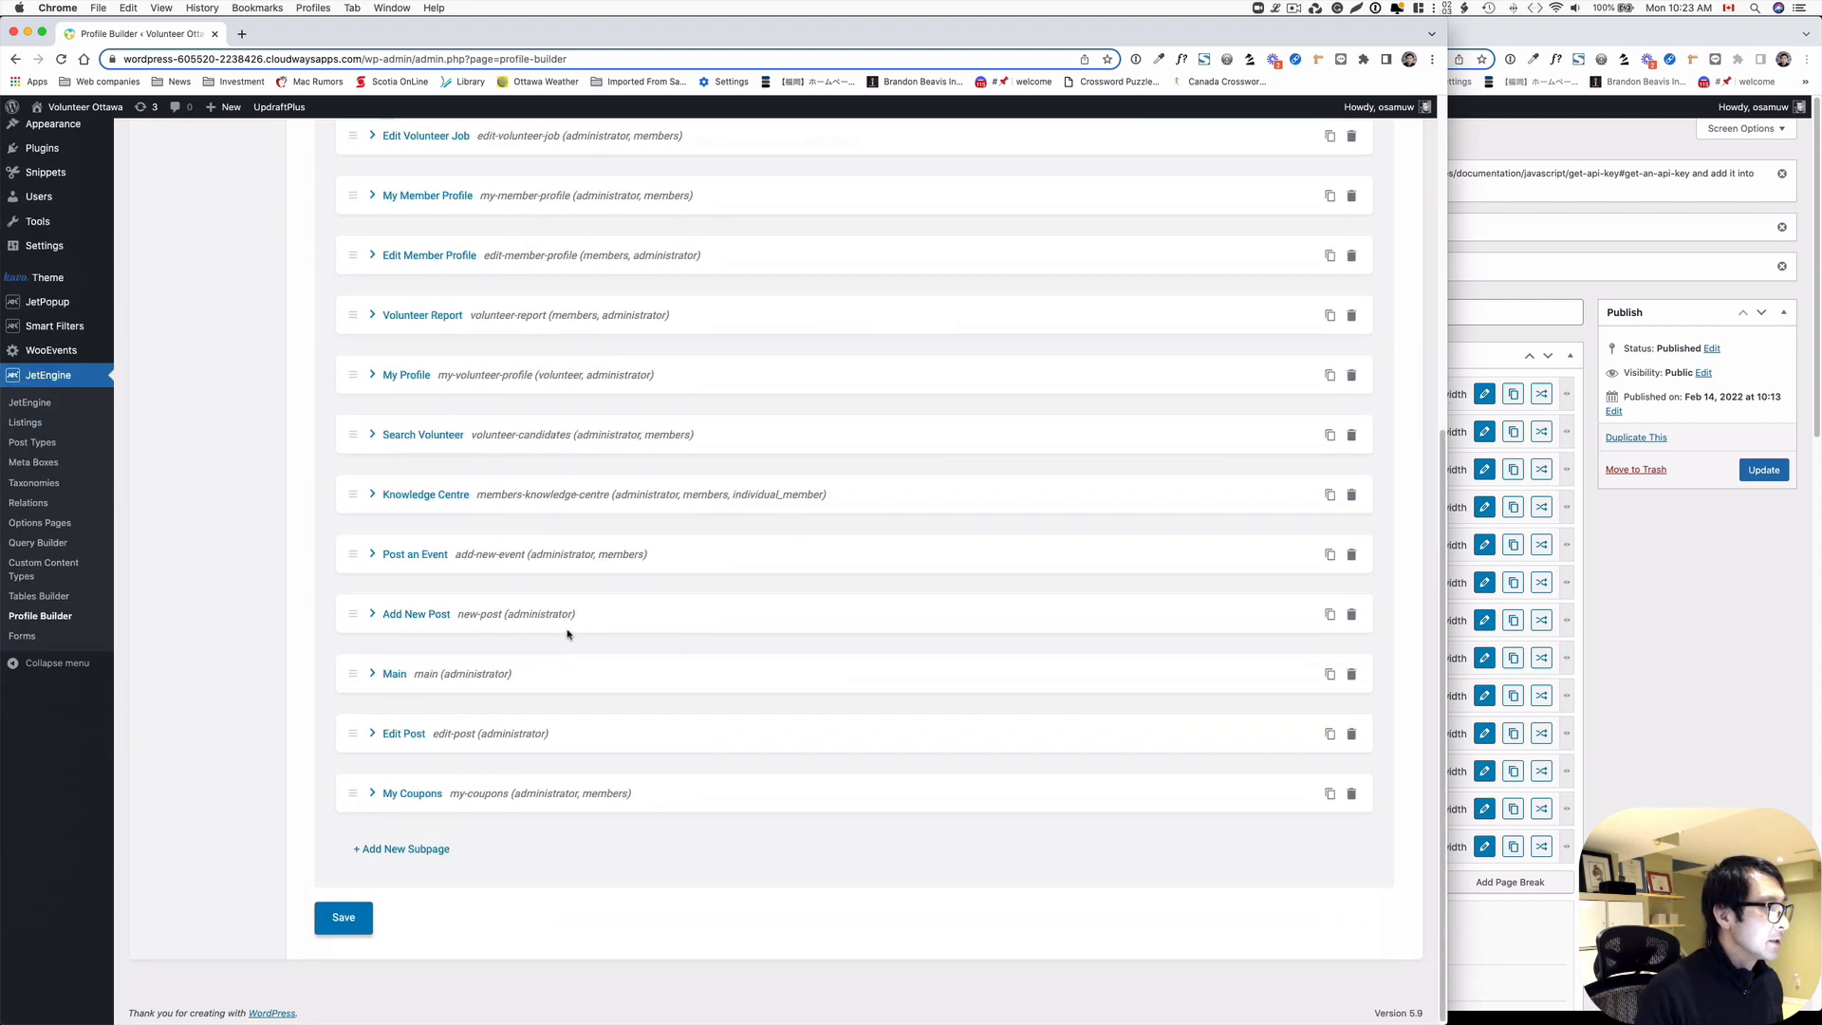
{"action": "left_click", "coordinate": [419, 854]}
{"action": "scroll", "coordinate": [712, 865], "scroll_direction": "down", "scroll_amount": 1}
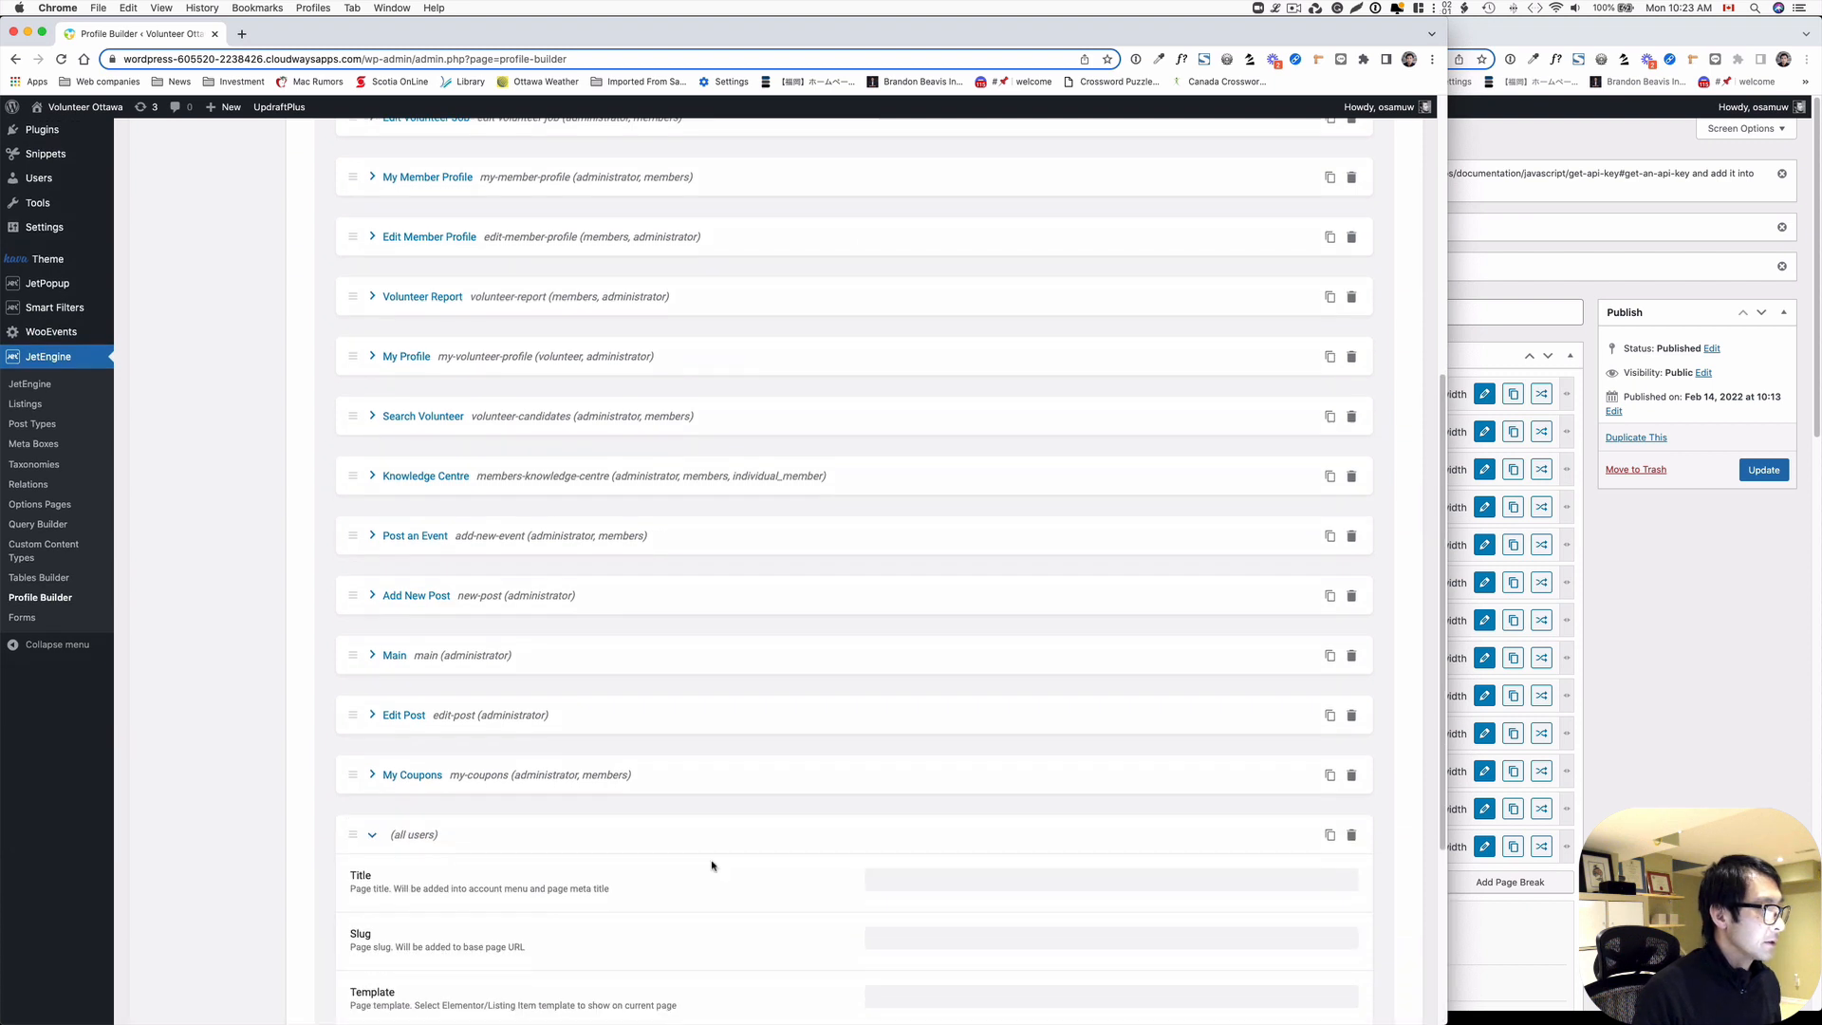
- Title the new subpage Edit Events and set its slug to edit-comm-events
{"action": "left_click", "coordinate": [957, 882]}
{"action": "type", "text": "Edit "}
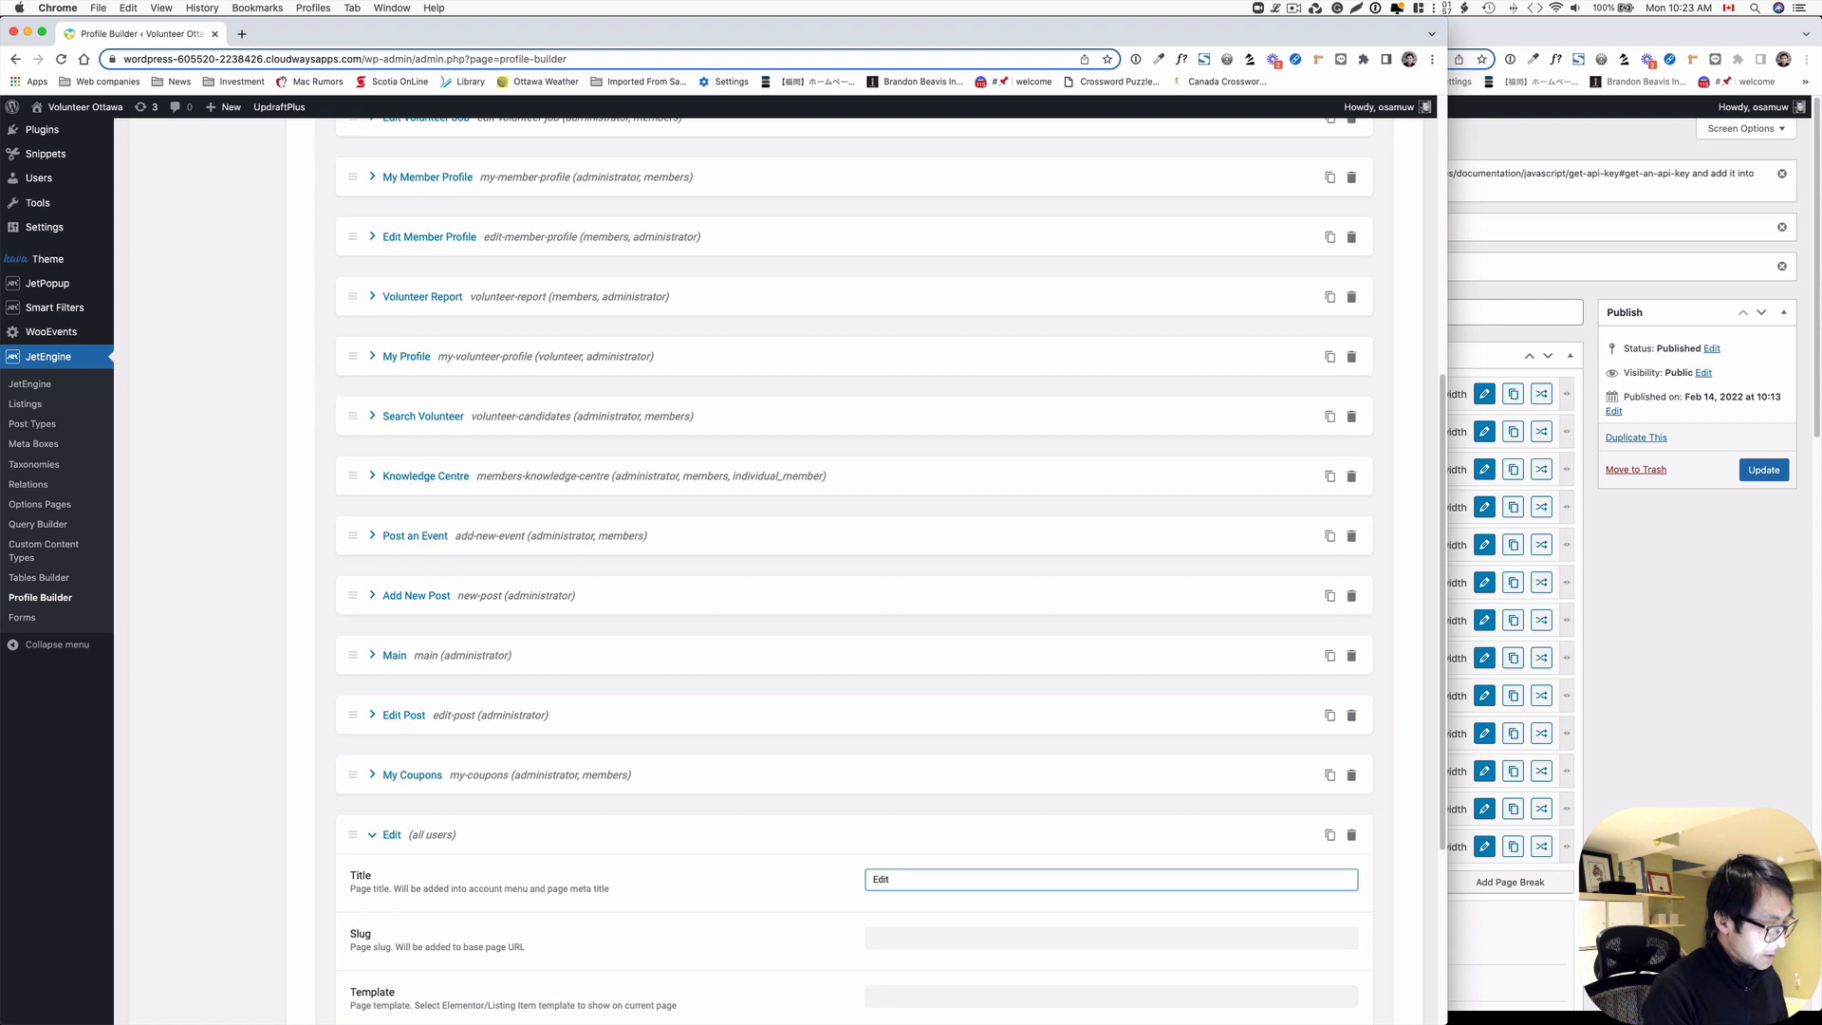
{"action": "type", "text": "Events"}
{"action": "scroll", "coordinate": [810, 894], "scroll_direction": "down", "scroll_amount": 1}
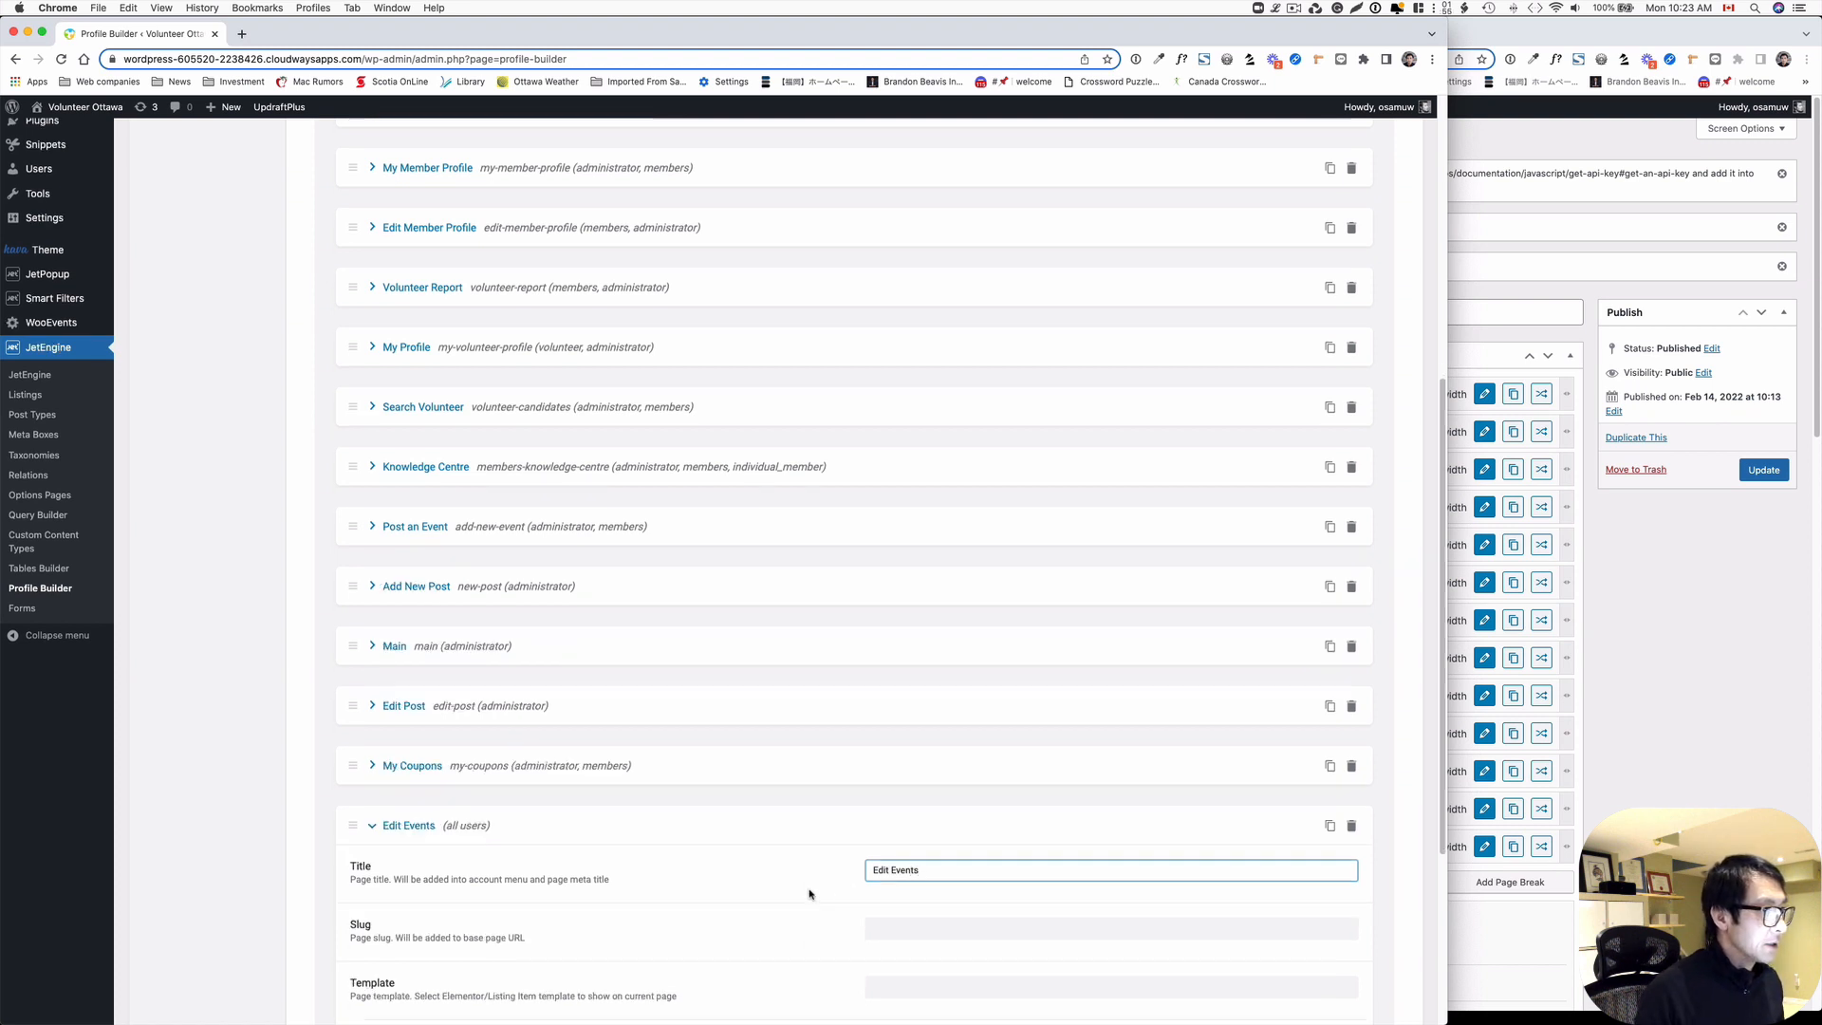
{"action": "scroll", "coordinate": [810, 894], "scroll_direction": "down", "scroll_amount": 2}
{"action": "left_click", "coordinate": [897, 859]}
{"action": "scroll", "coordinate": [911, 873], "scroll_direction": "down", "scroll_amount": 2}
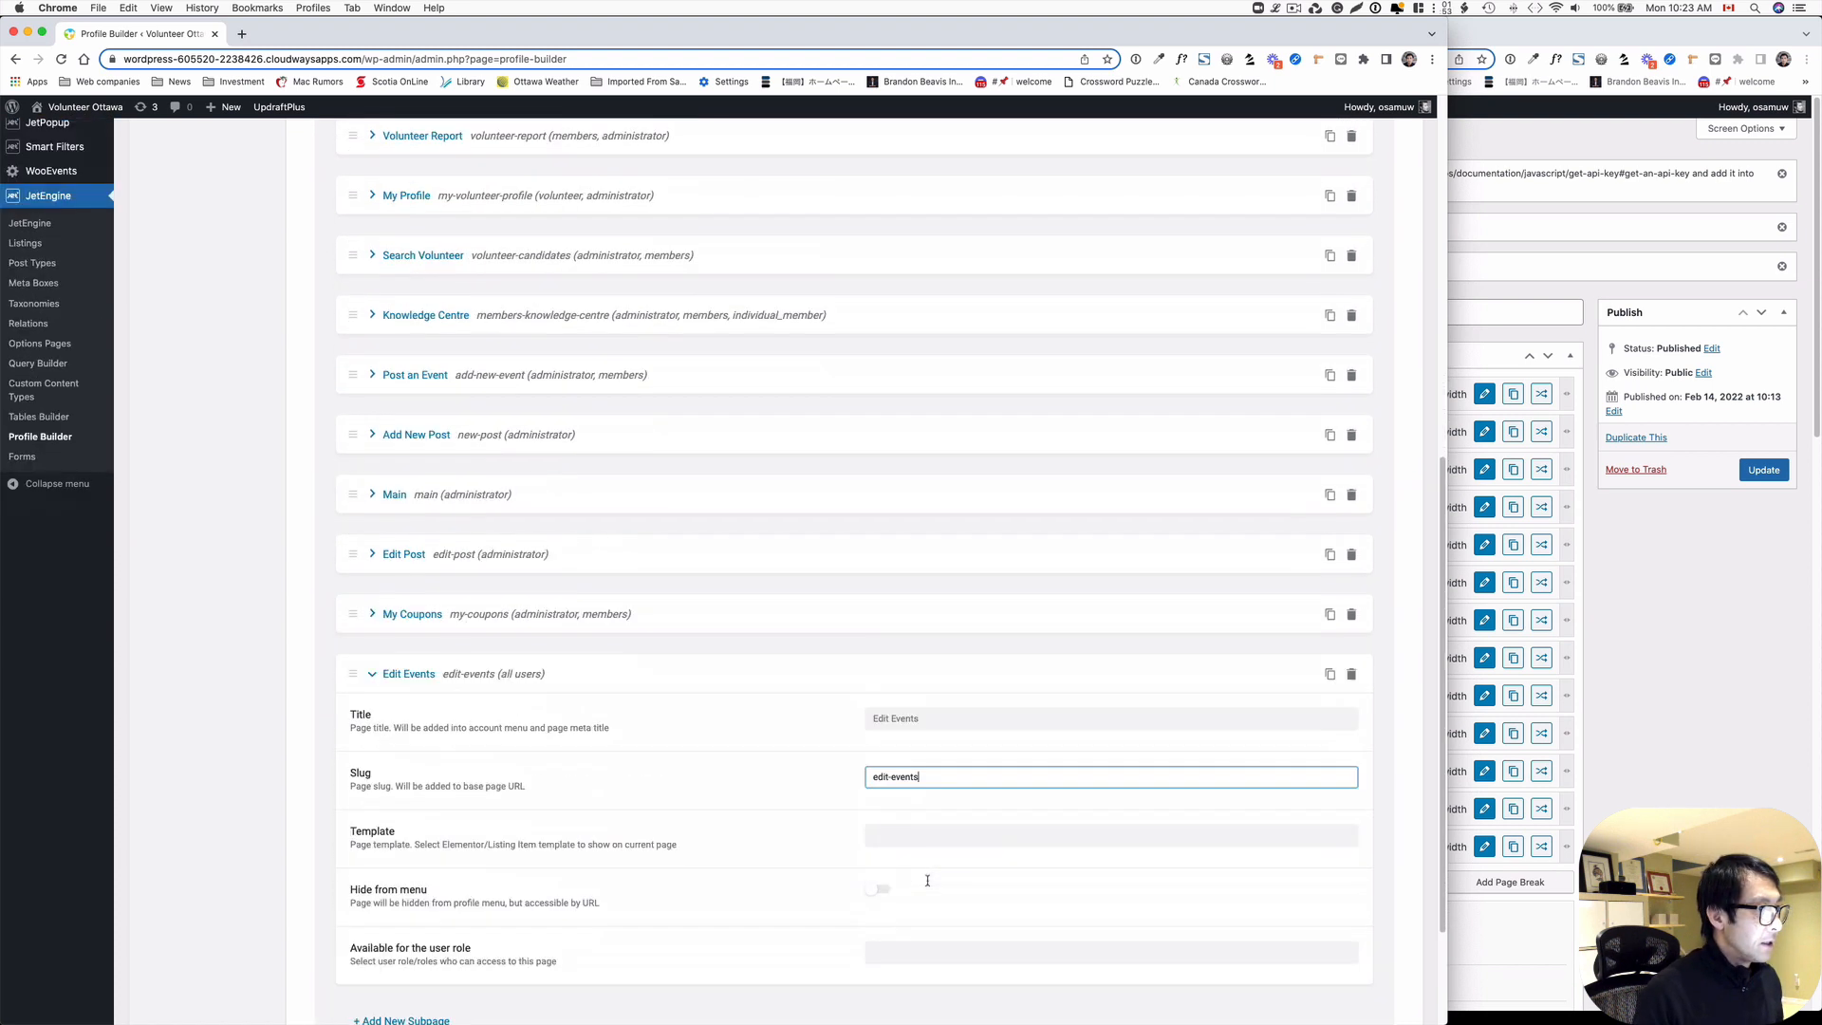
{"action": "scroll", "coordinate": [927, 881], "scroll_direction": "down", "scroll_amount": 1}
{"action": "scroll", "coordinate": [929, 878], "scroll_direction": "up", "scroll_amount": 1}
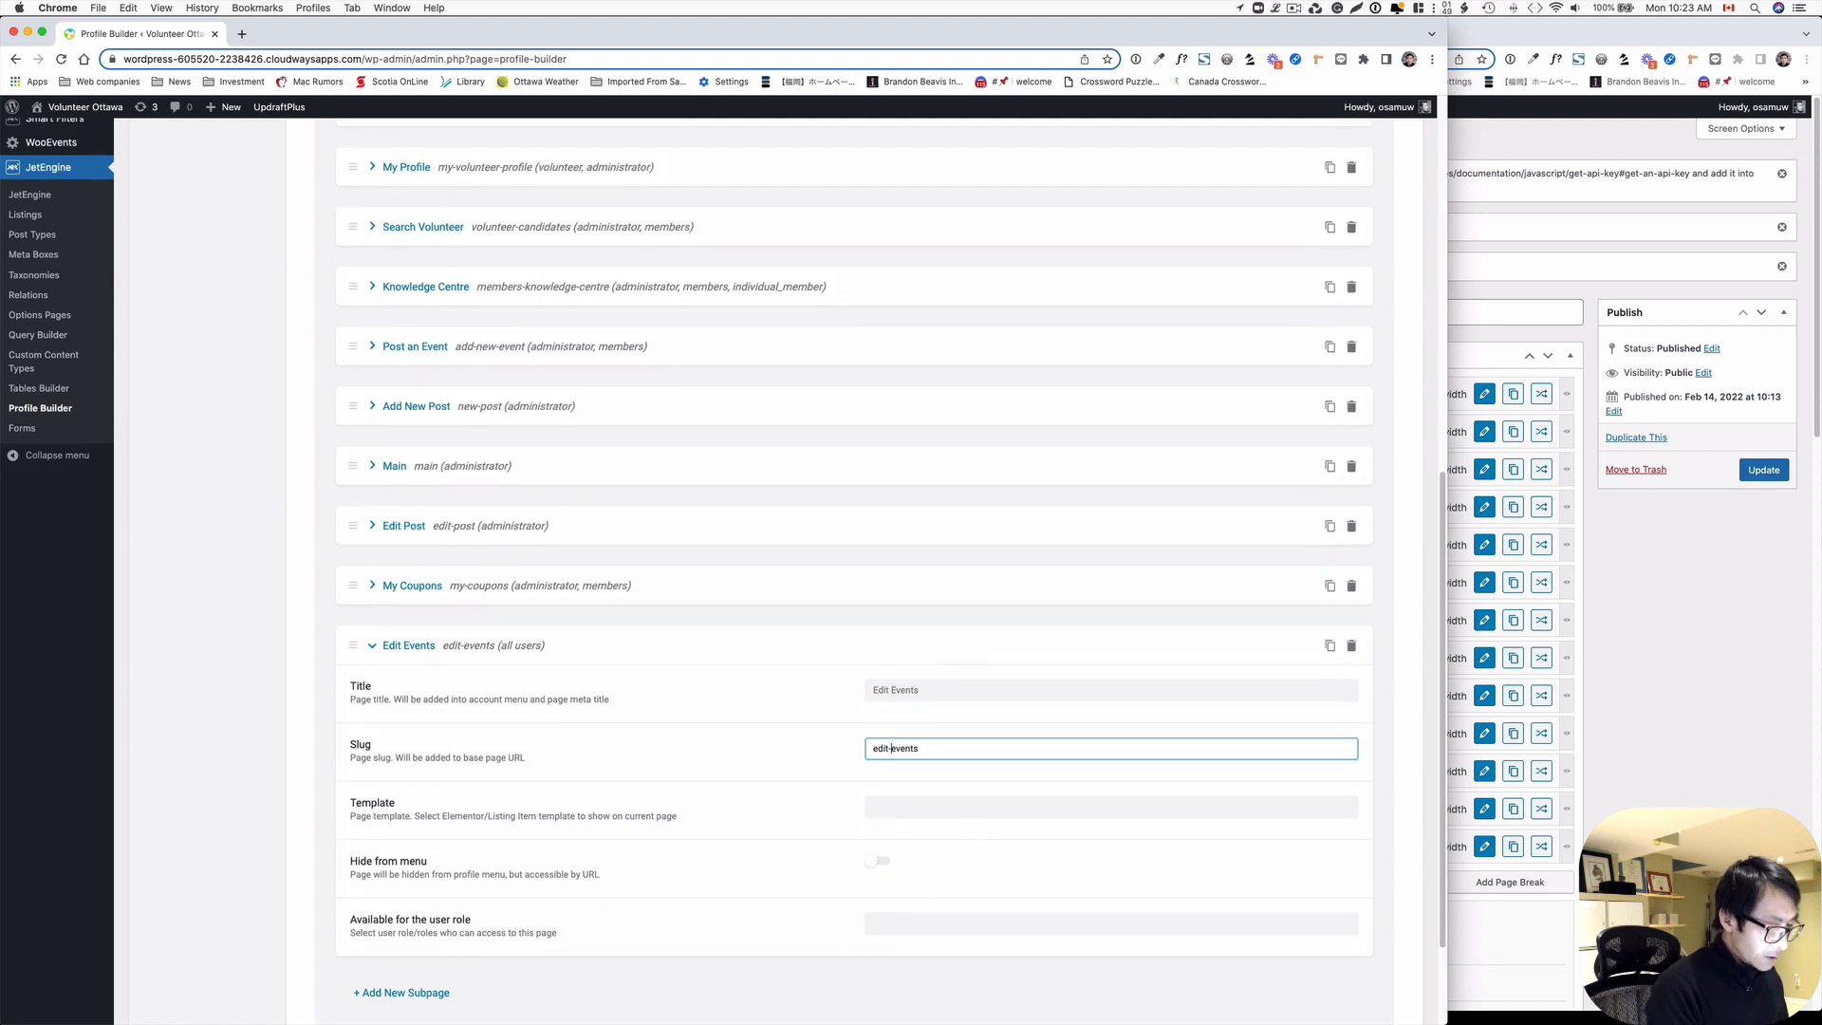
{"action": "type", "text": "comm-"}
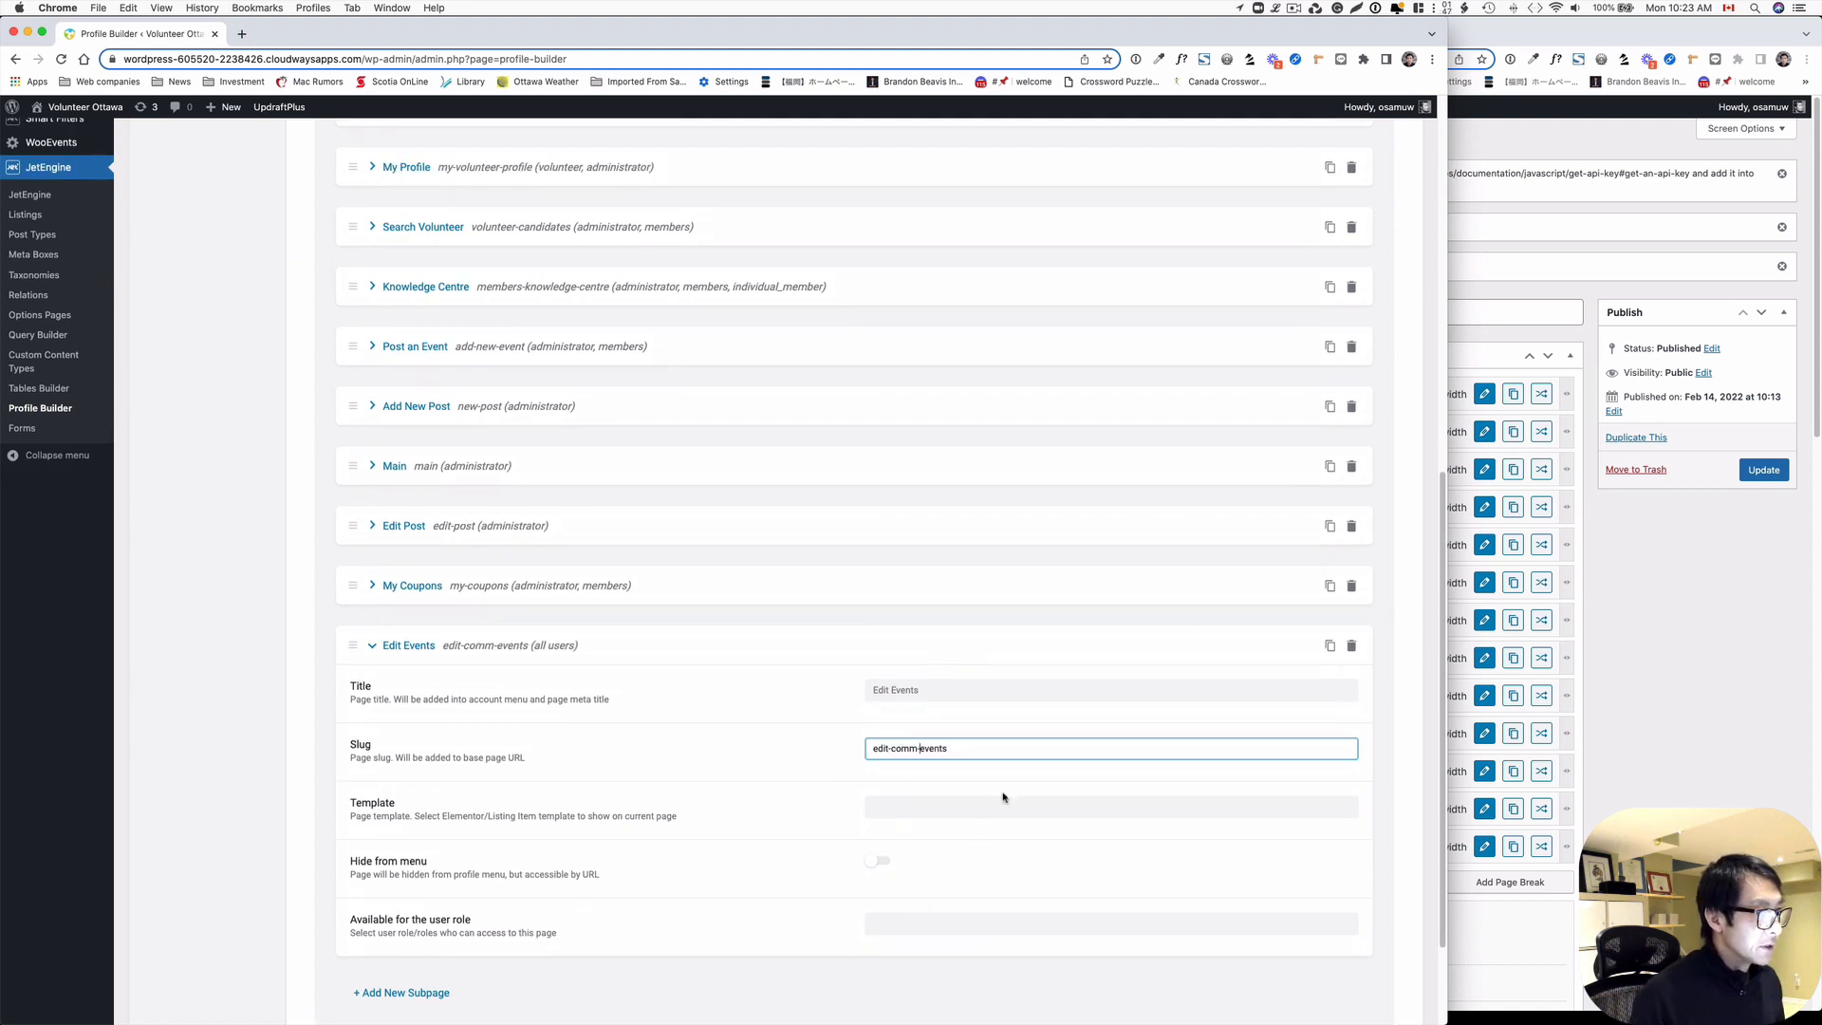
- Hide the Edit Events subpage from the profile menu and save the account page settings
{"action": "scroll", "coordinate": [1002, 795], "scroll_direction": "down", "scroll_amount": 2}
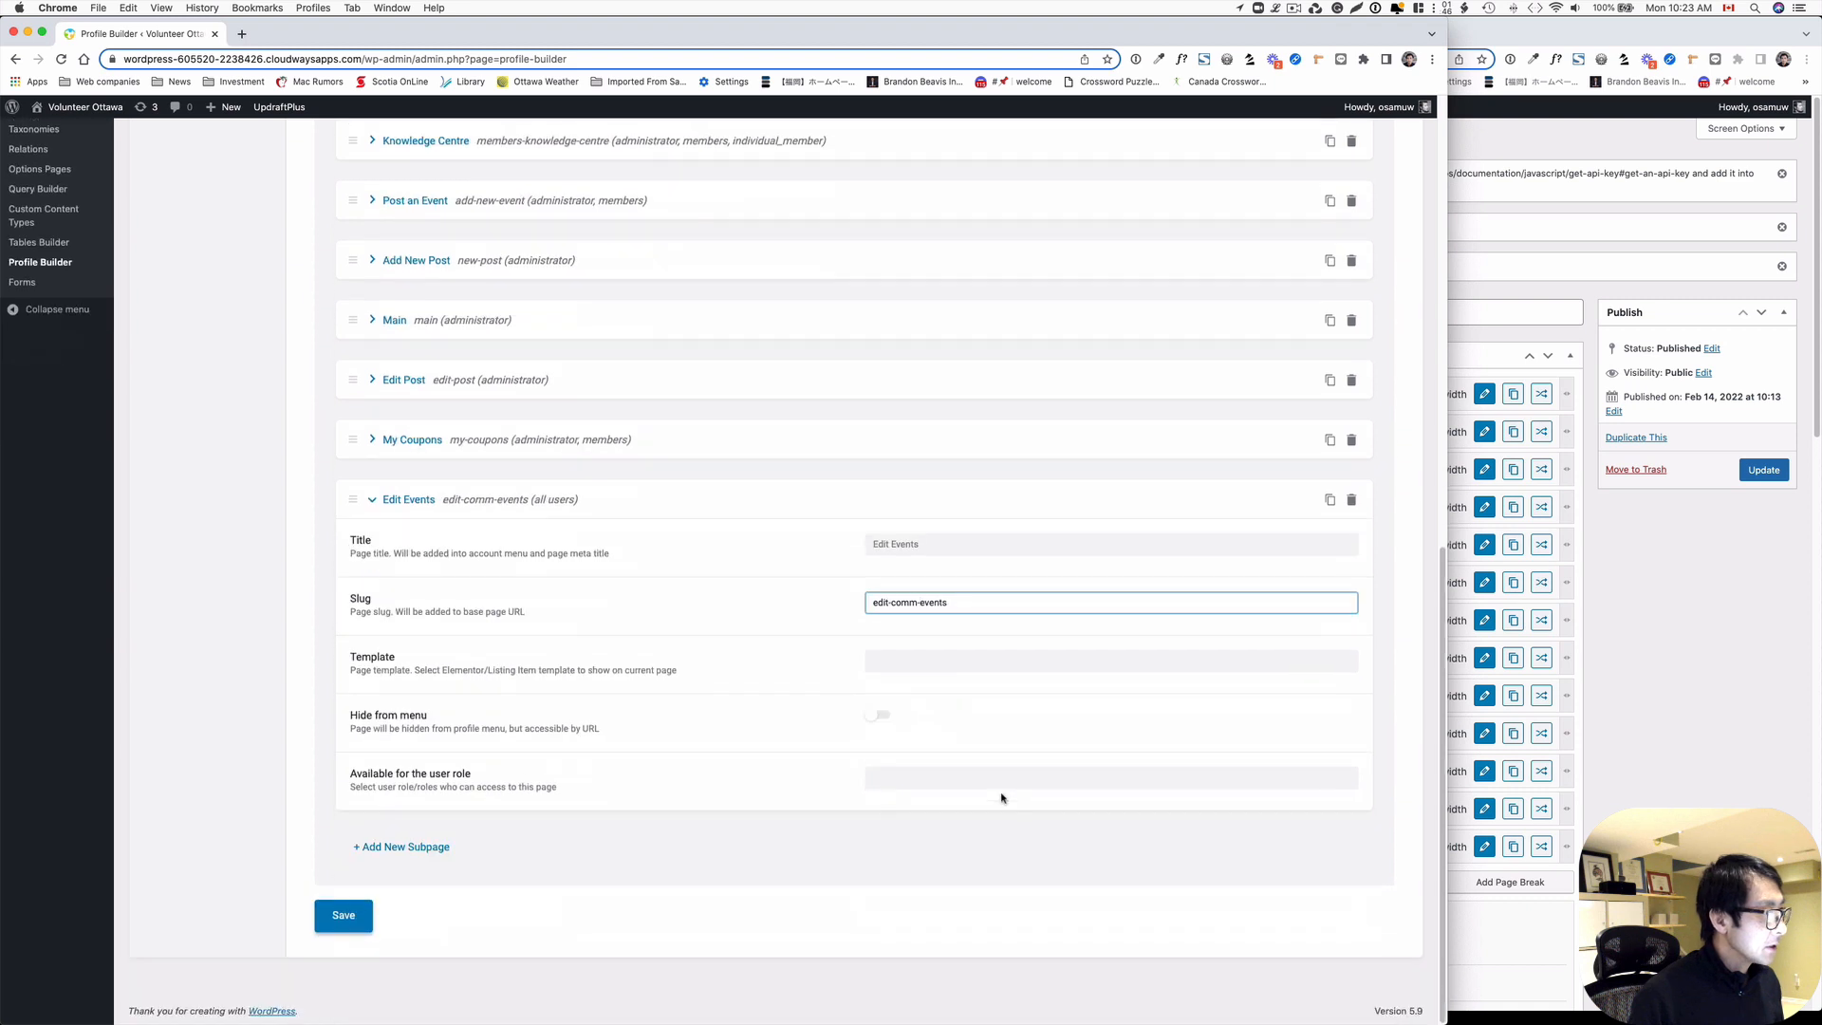
{"action": "left_click", "coordinate": [880, 719]}
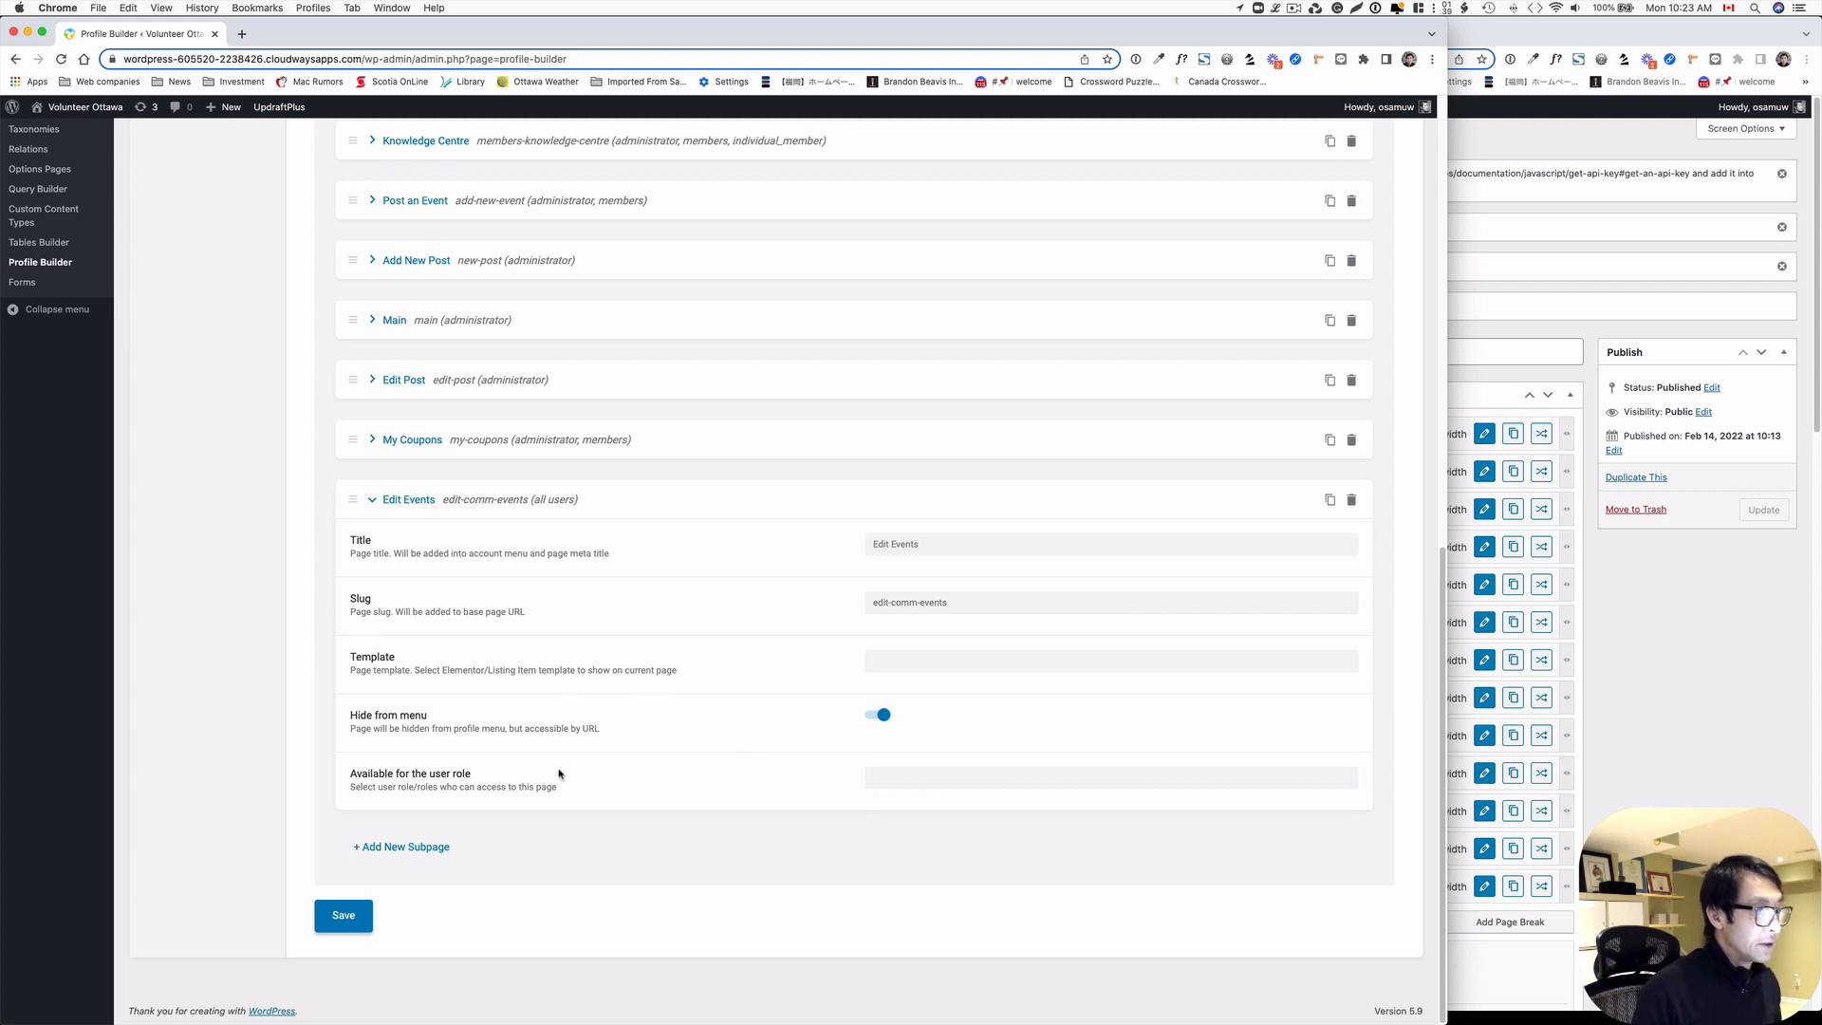
{"action": "left_click", "coordinate": [368, 917]}
{"action": "scroll", "coordinate": [1138, 745], "scroll_direction": "up", "scroll_amount": 2}
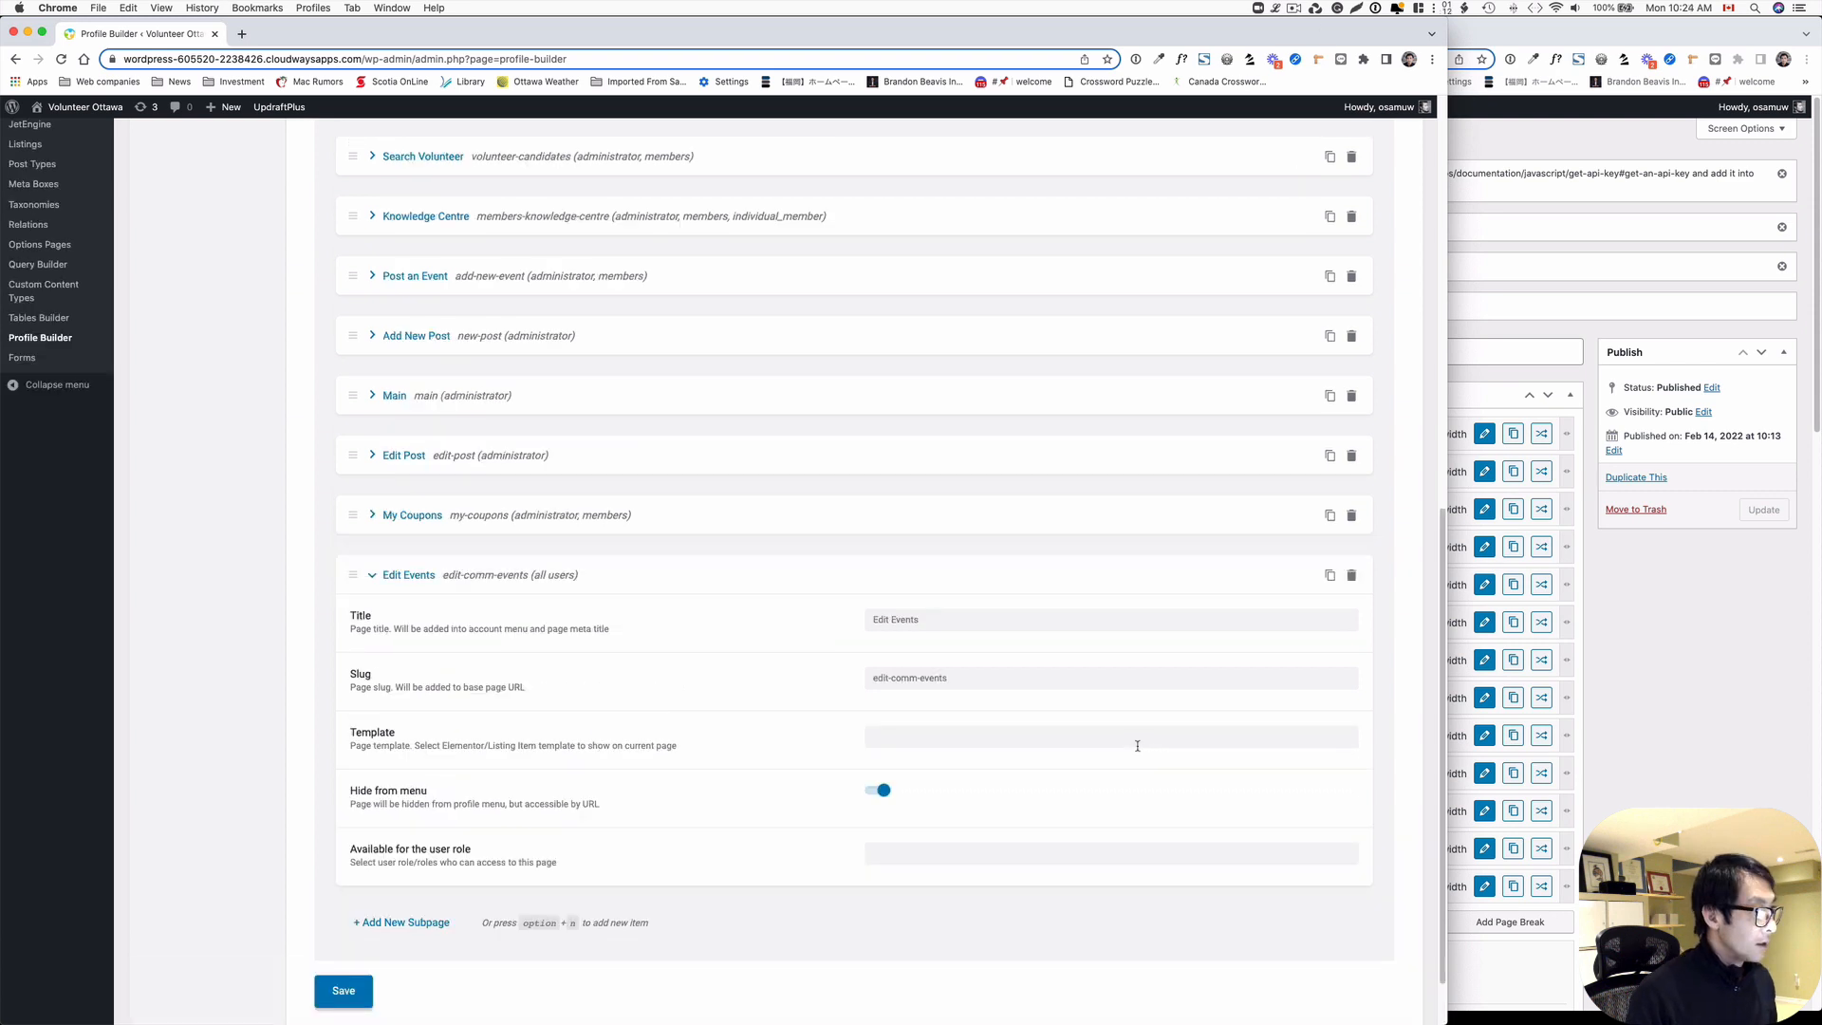
- Make the Edit Events subpage available to the Members and Administrator roles and save the settings
{"action": "left_click", "coordinate": [905, 851]}
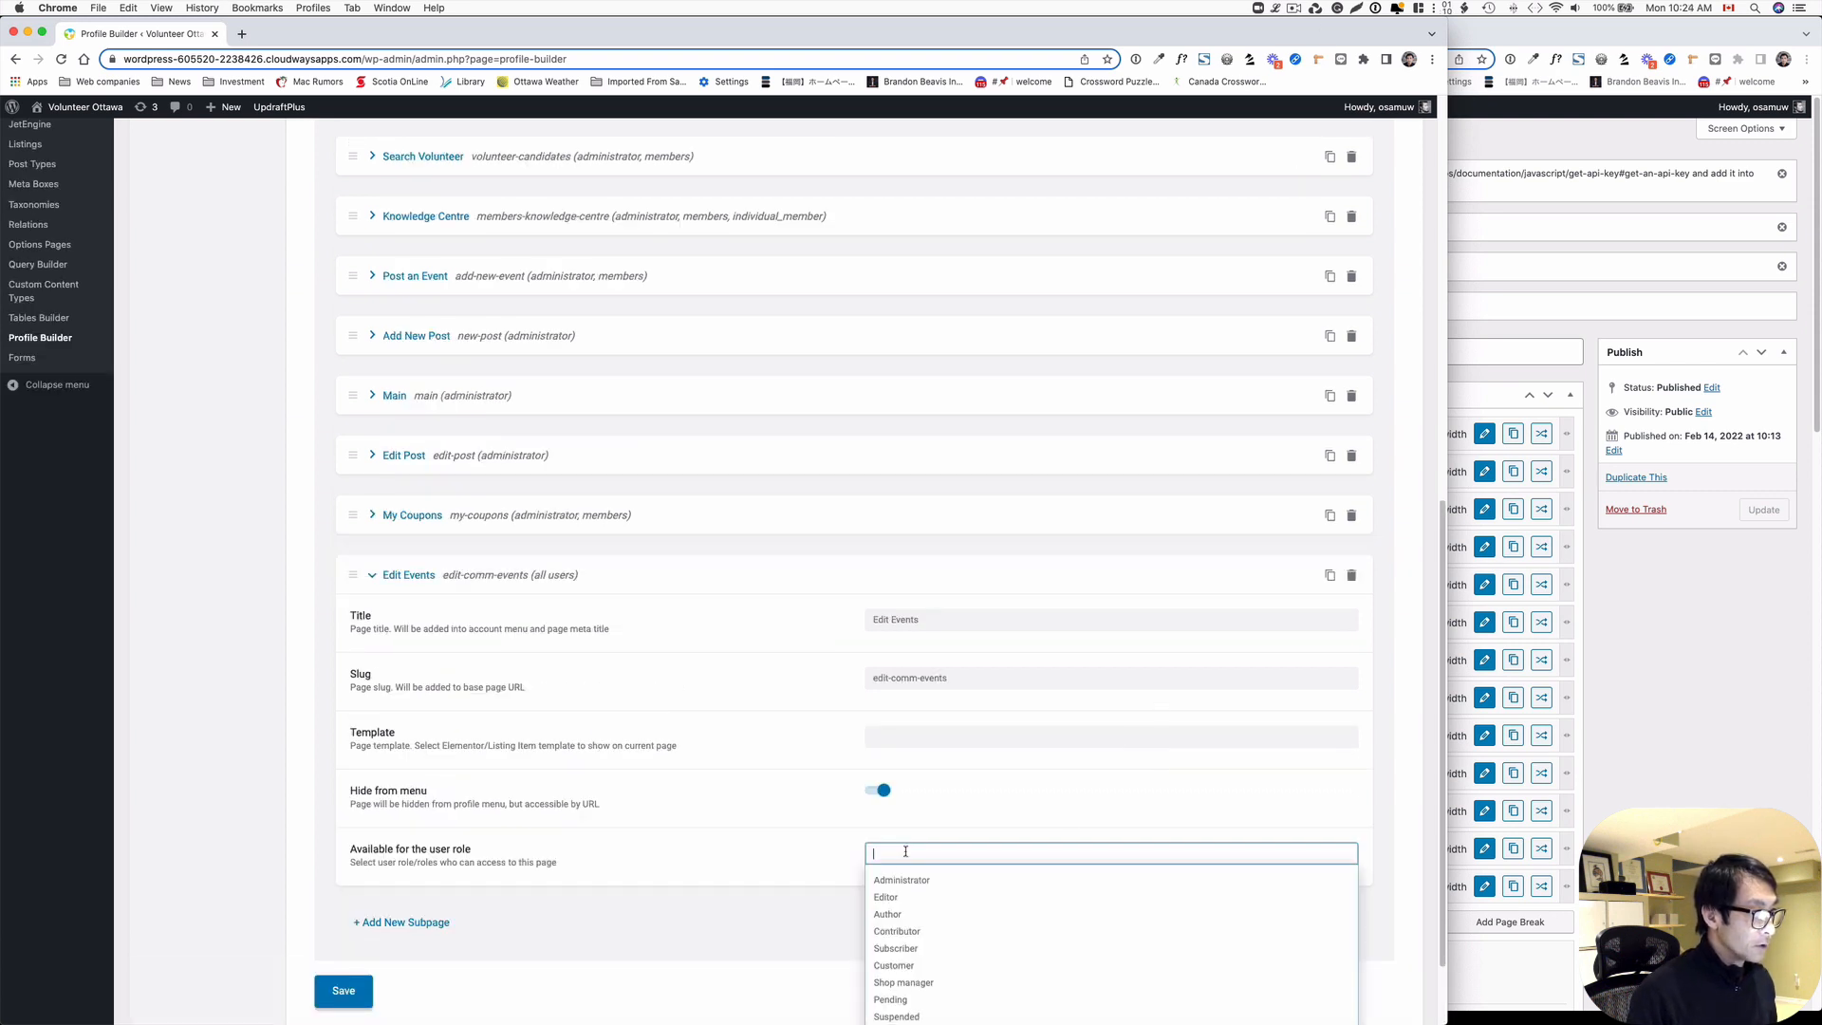
{"action": "scroll", "coordinate": [1391, 811], "scroll_direction": "down", "scroll_amount": 3}
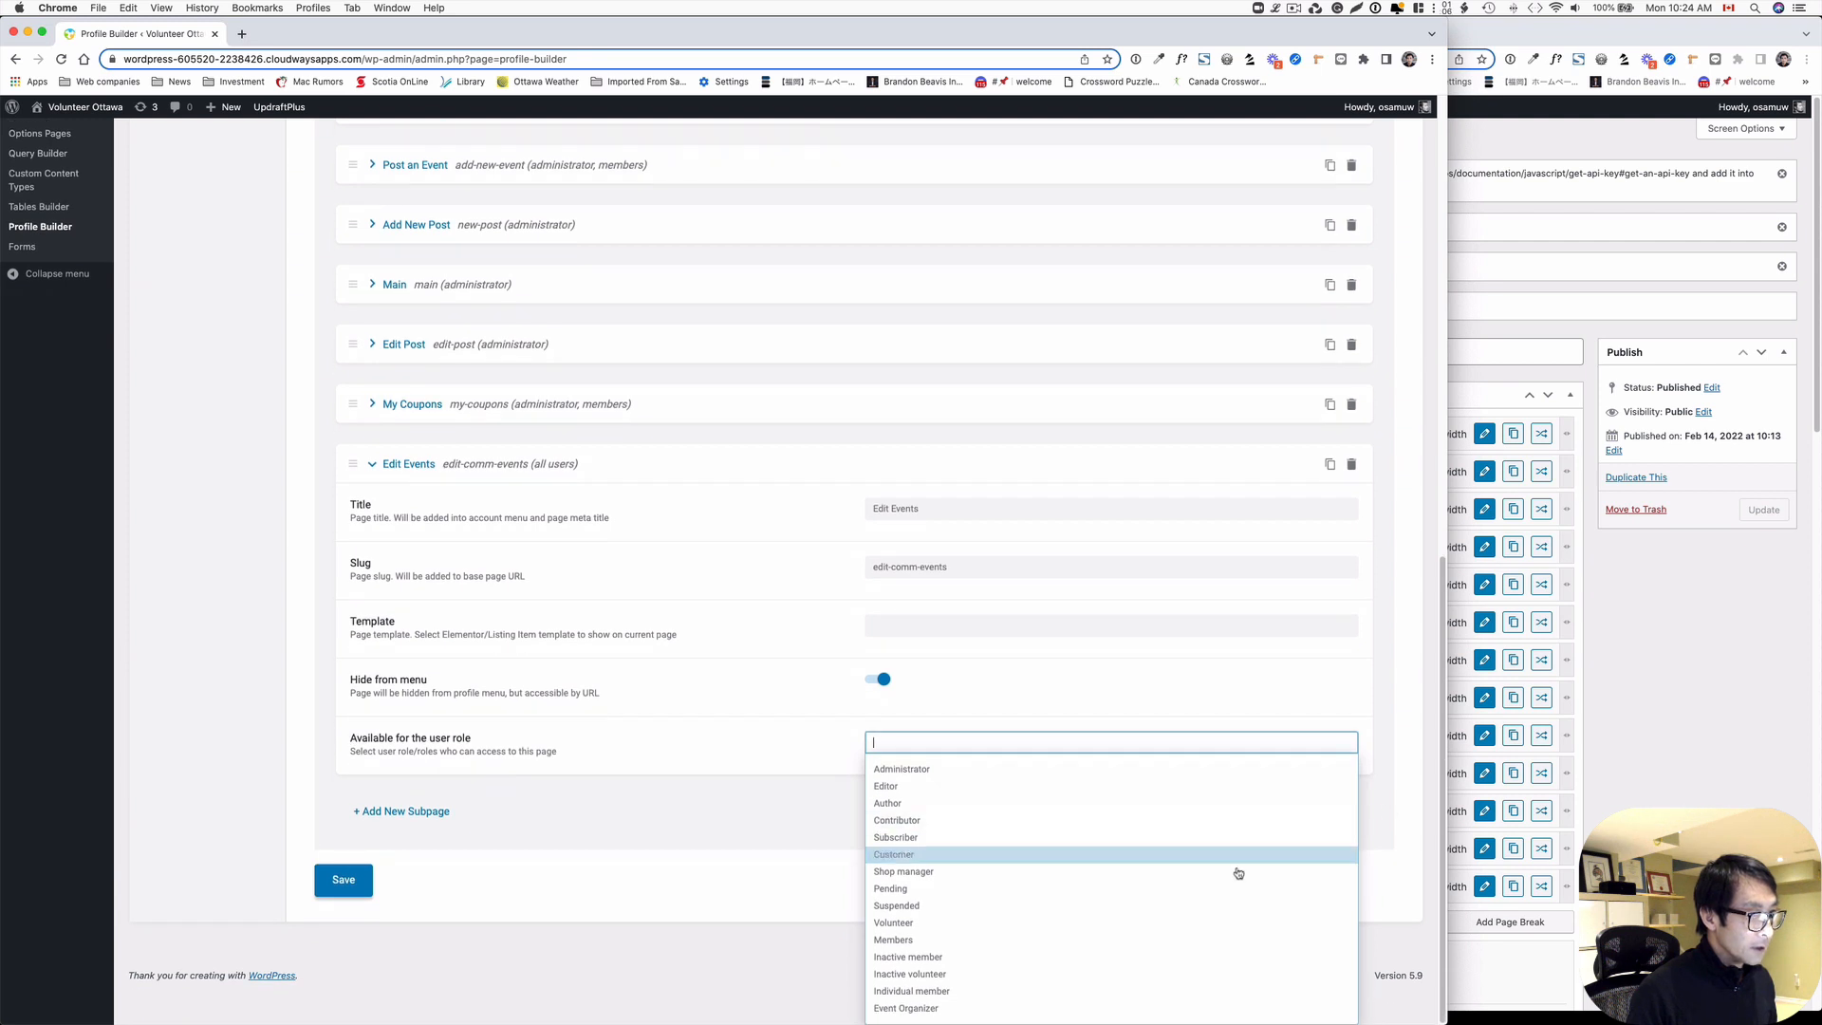
{"action": "left_click", "coordinate": [1233, 939]}
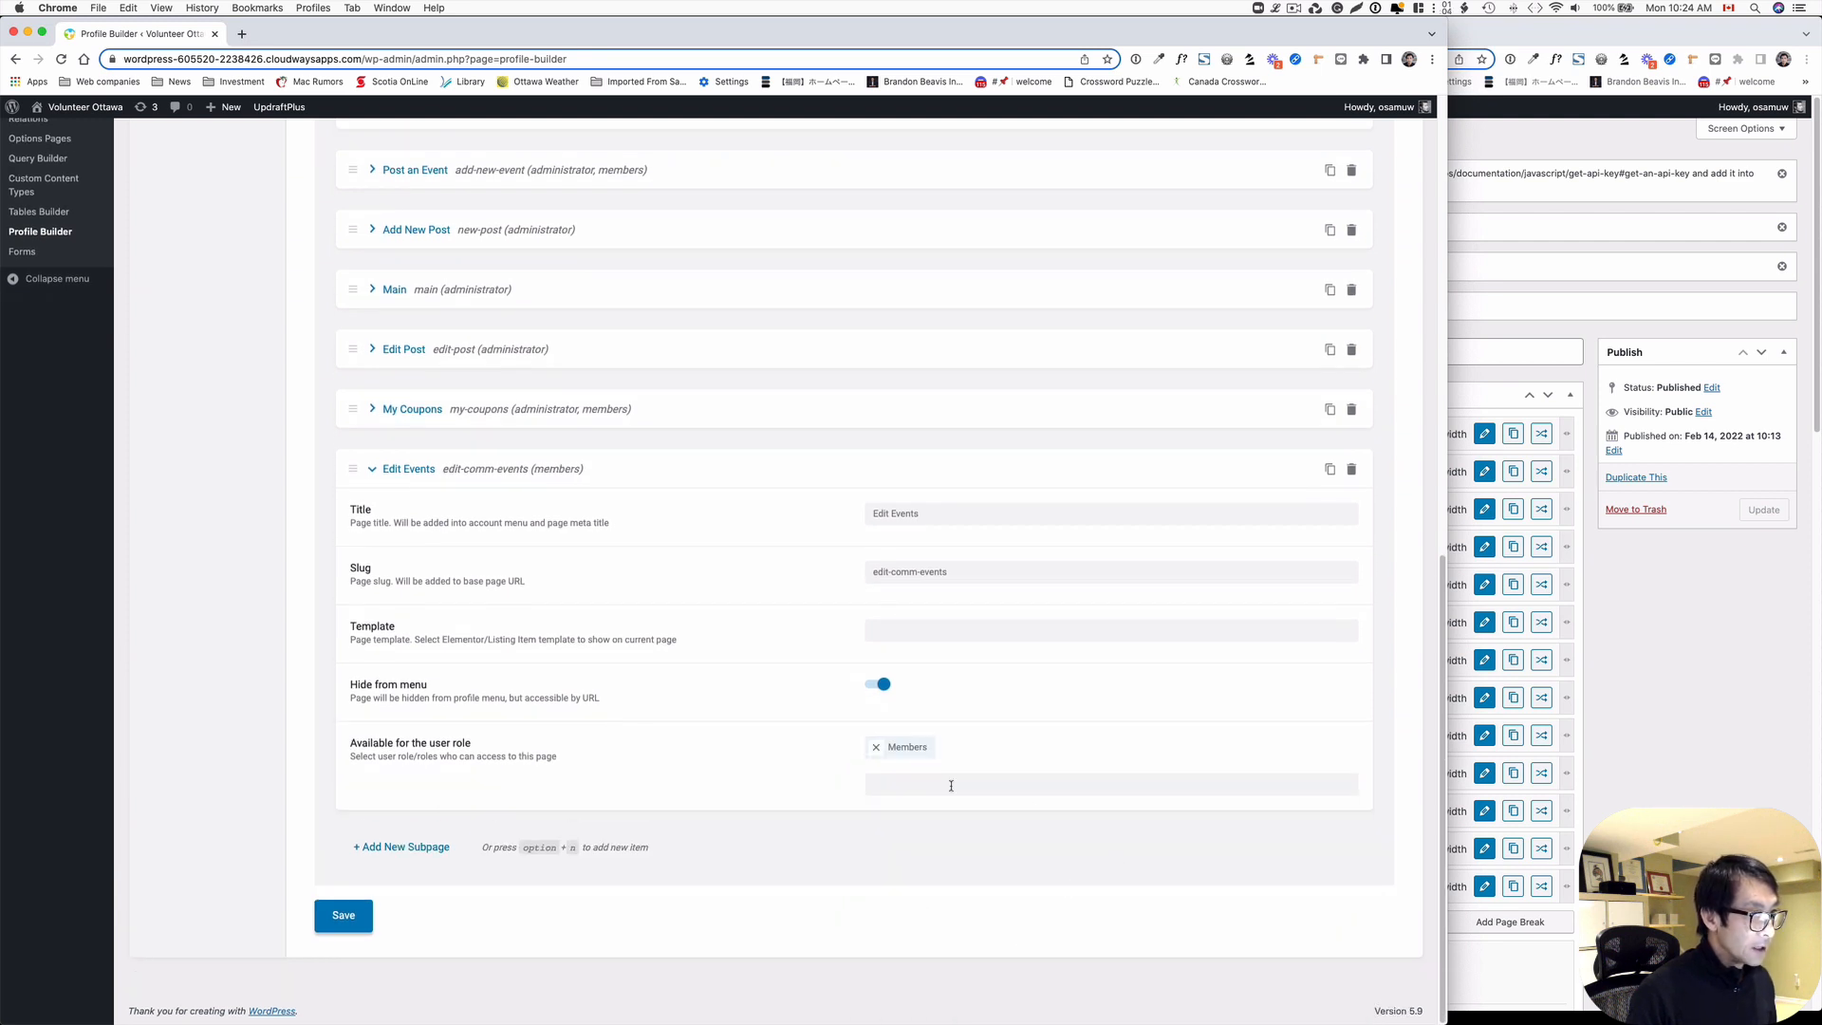
{"action": "left_click", "coordinate": [950, 786]}
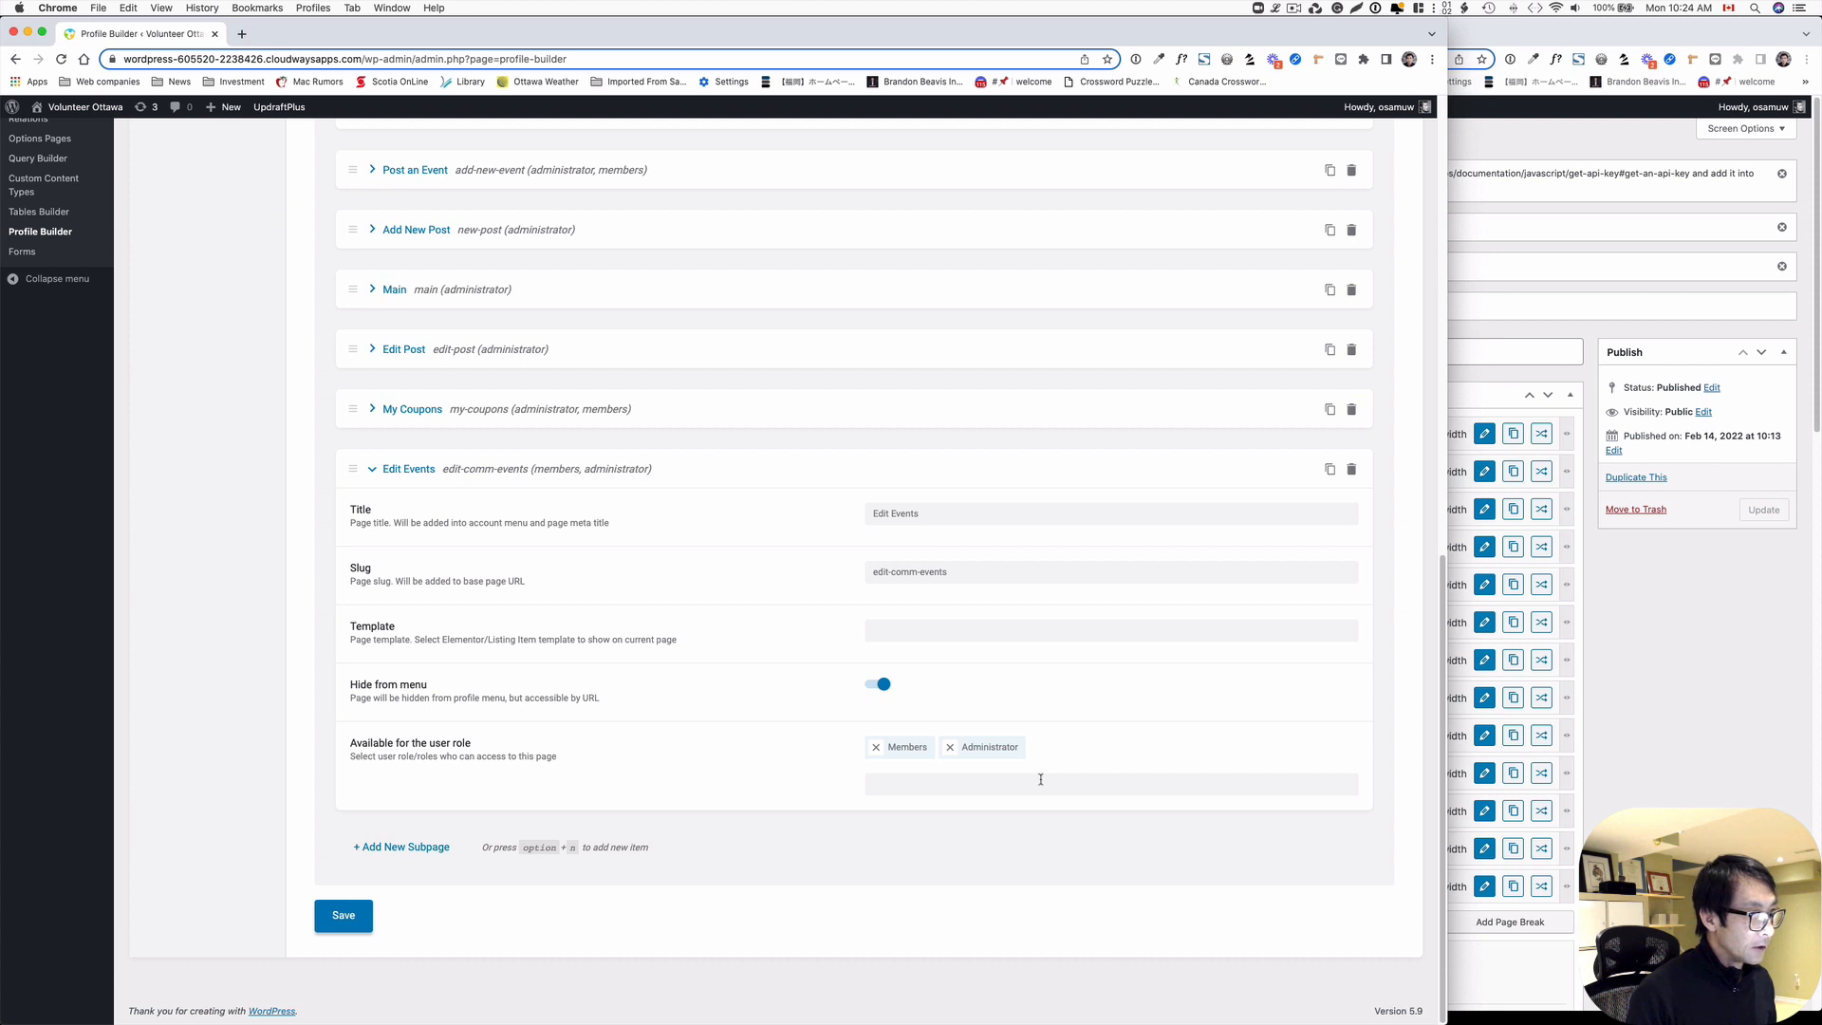
{"action": "left_click", "coordinate": [344, 915]}
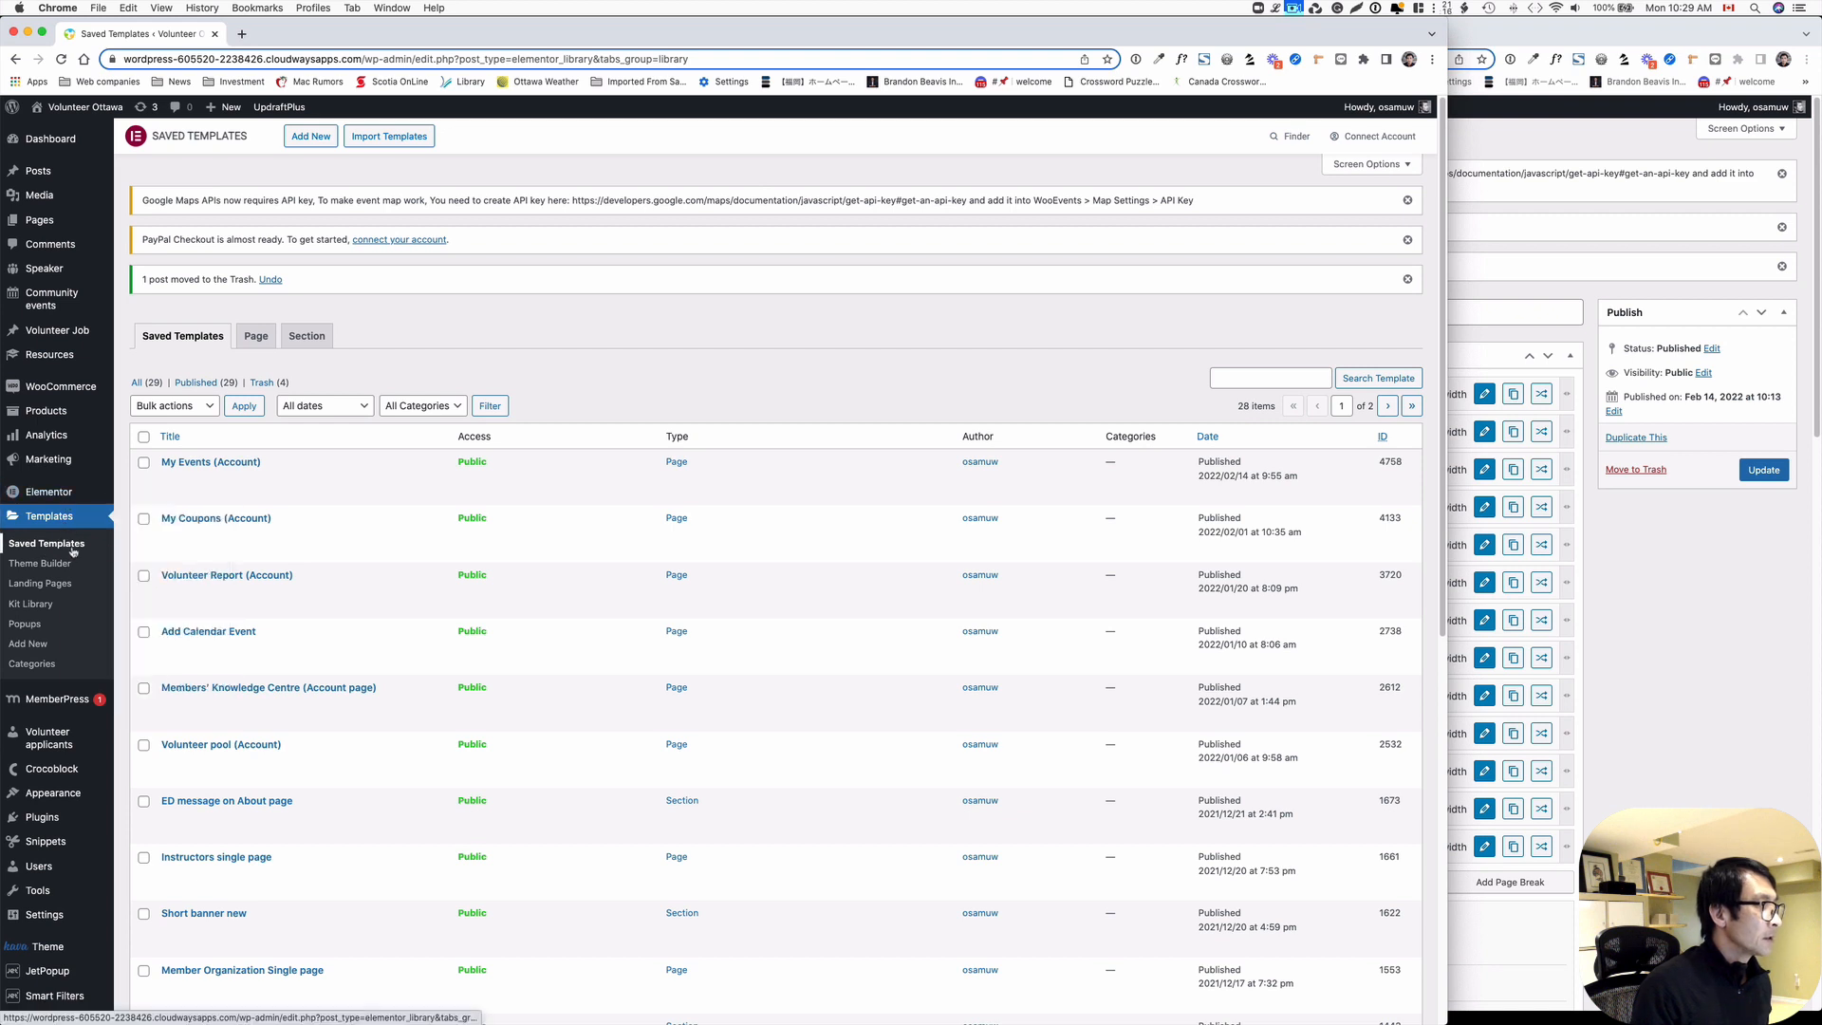
- Duplicate the My Events (Account) saved template and open the draft copy in Elementor in a new tab
{"action": "mouse_move", "coordinate": [214, 470]}
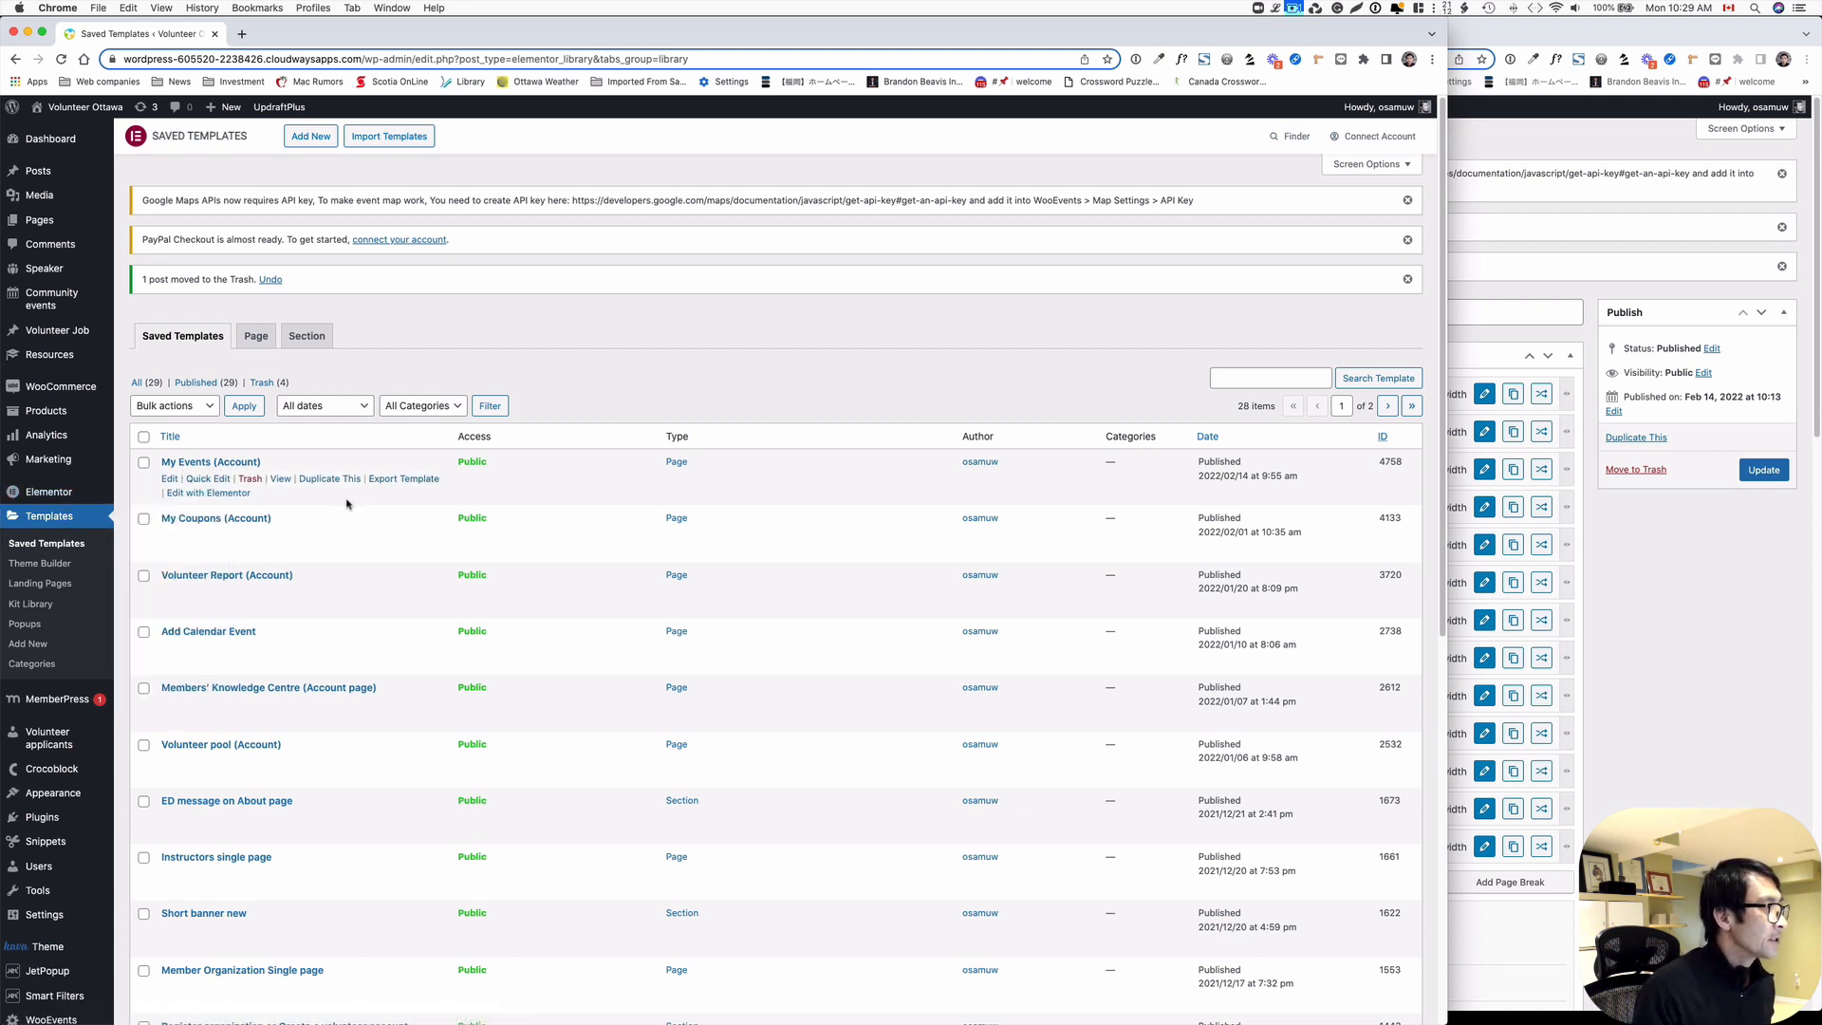
{"action": "right_click", "coordinate": [290, 455]}
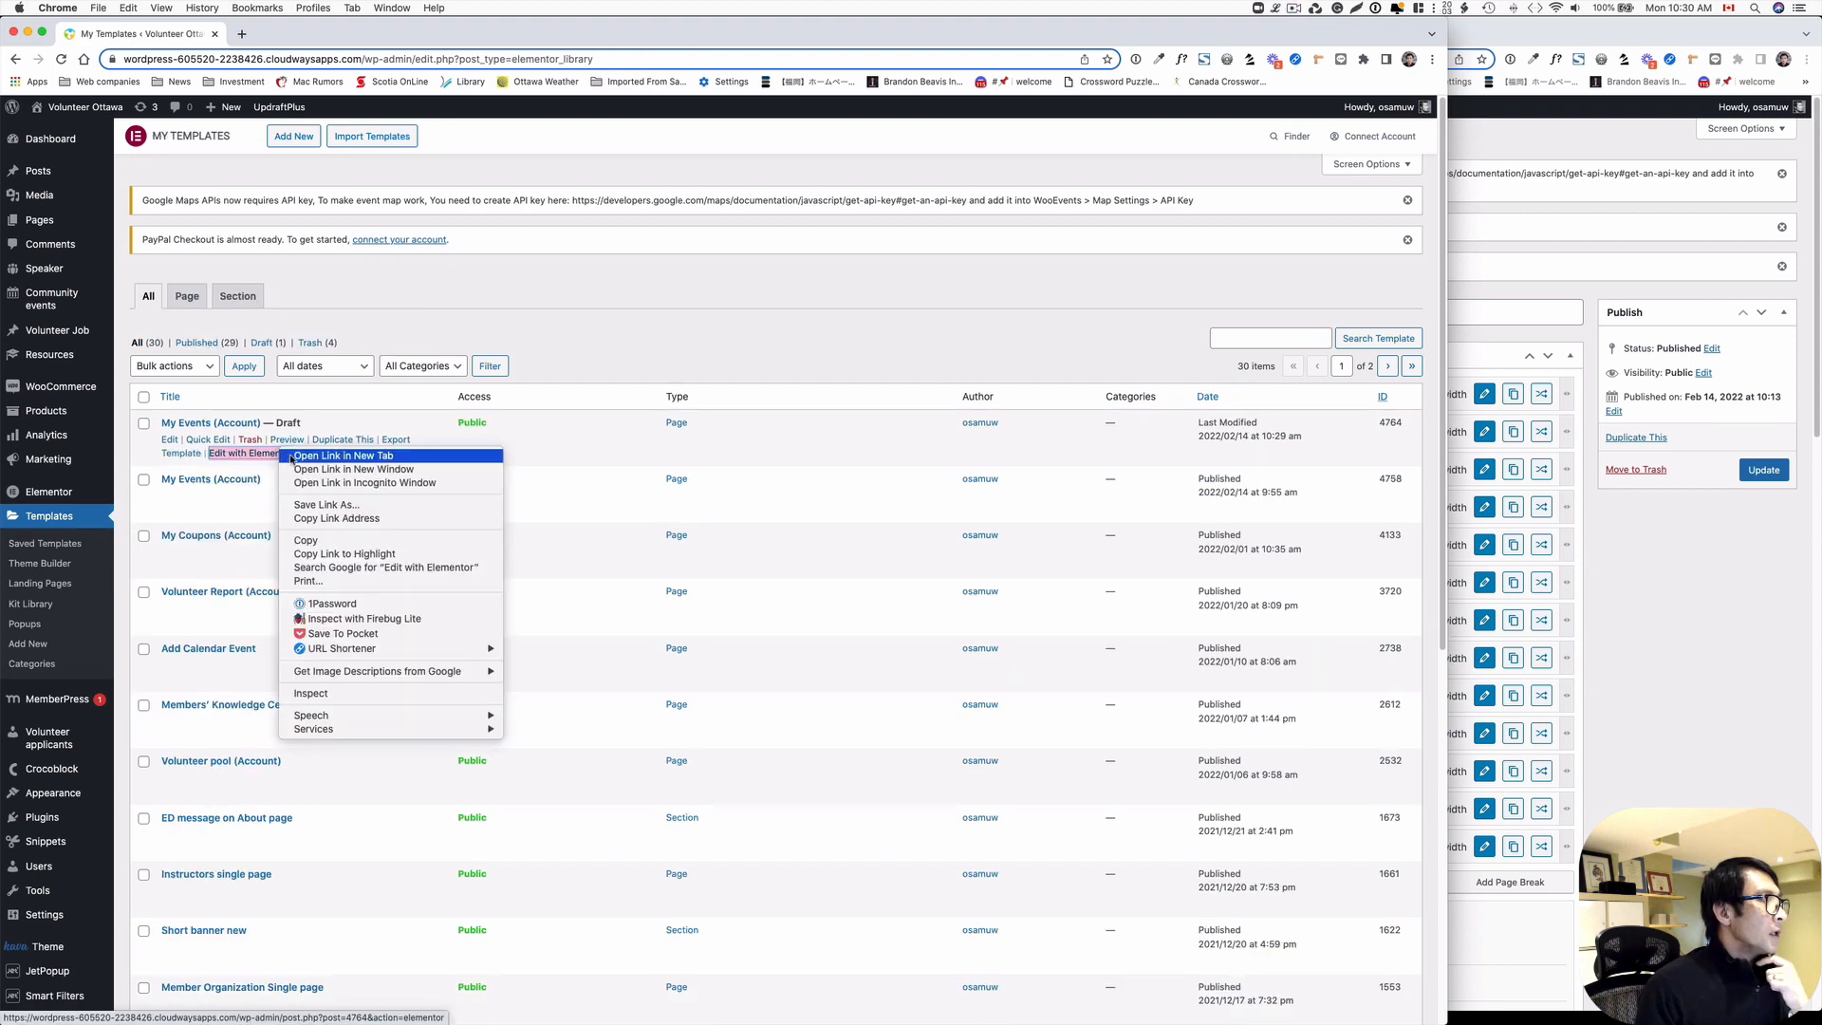
{"action": "left_click", "coordinate": [314, 456]}
{"action": "left_click", "coordinate": [319, 38]}
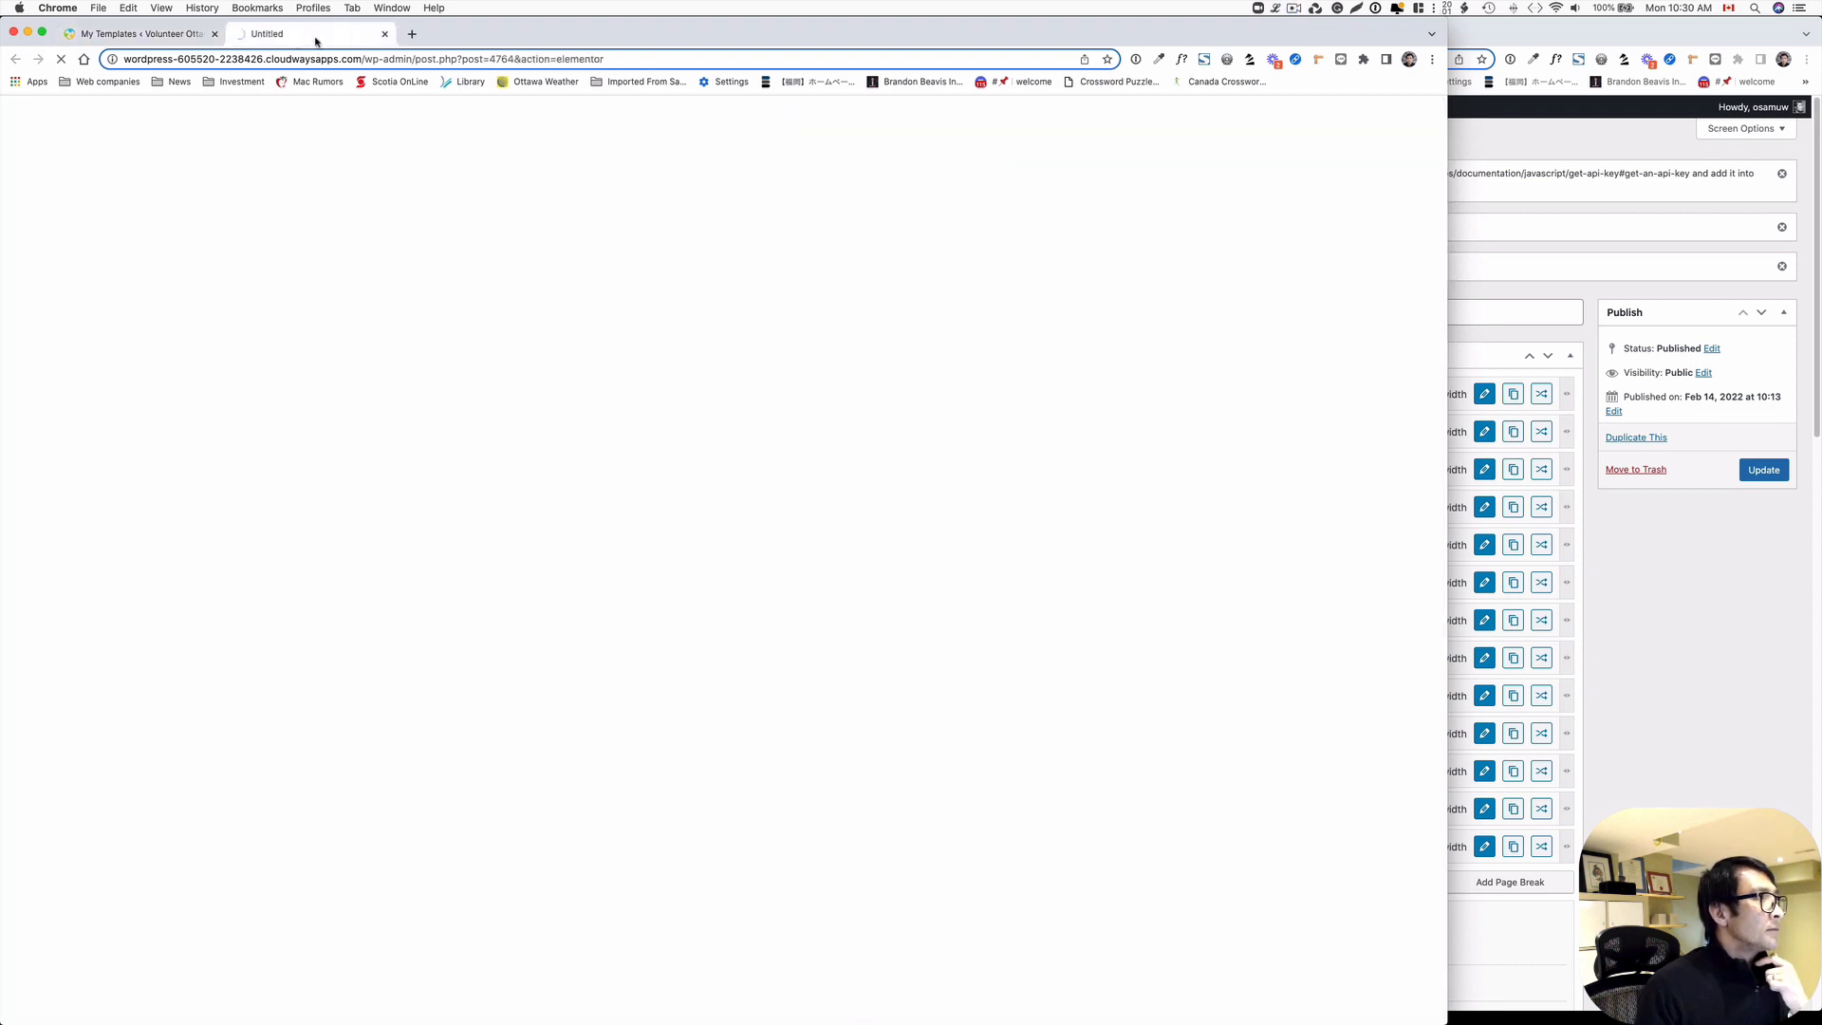
- Delete the My Events heading and the listing grid from the template's main column
{"action": "left_click", "coordinate": [664, 282]}
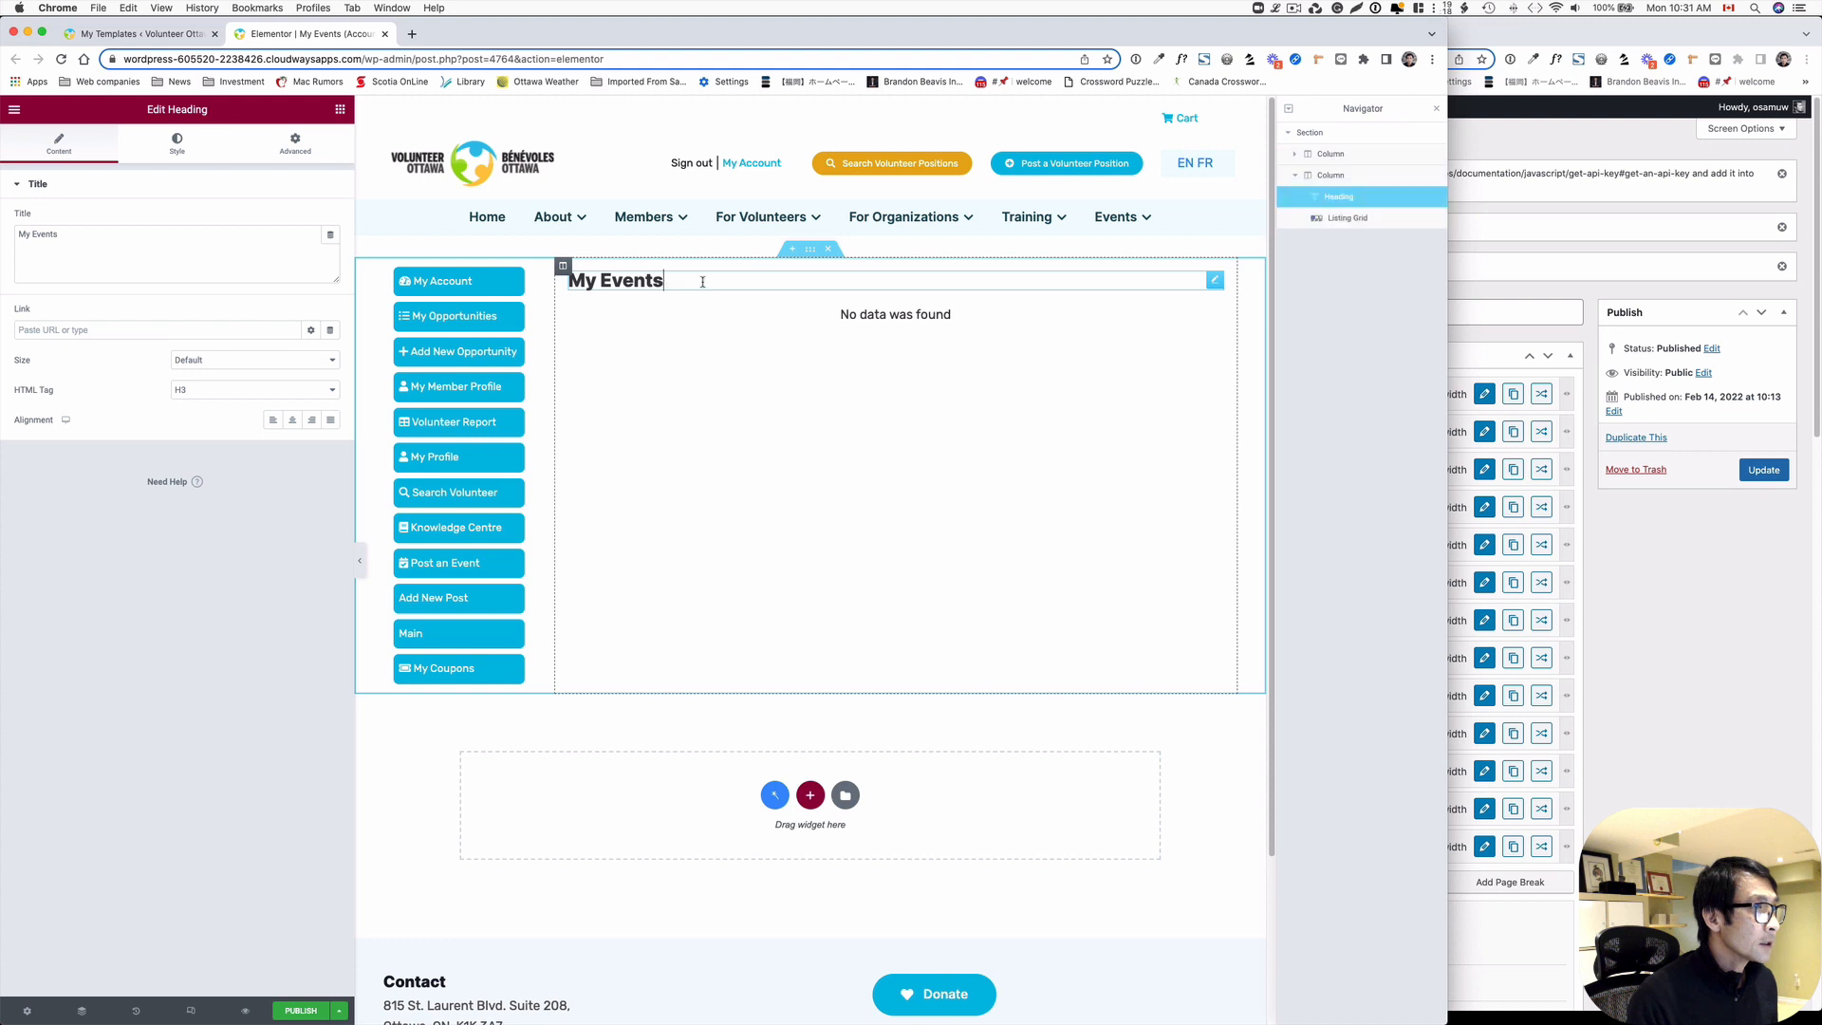
{"action": "right_click", "coordinate": [703, 287]}
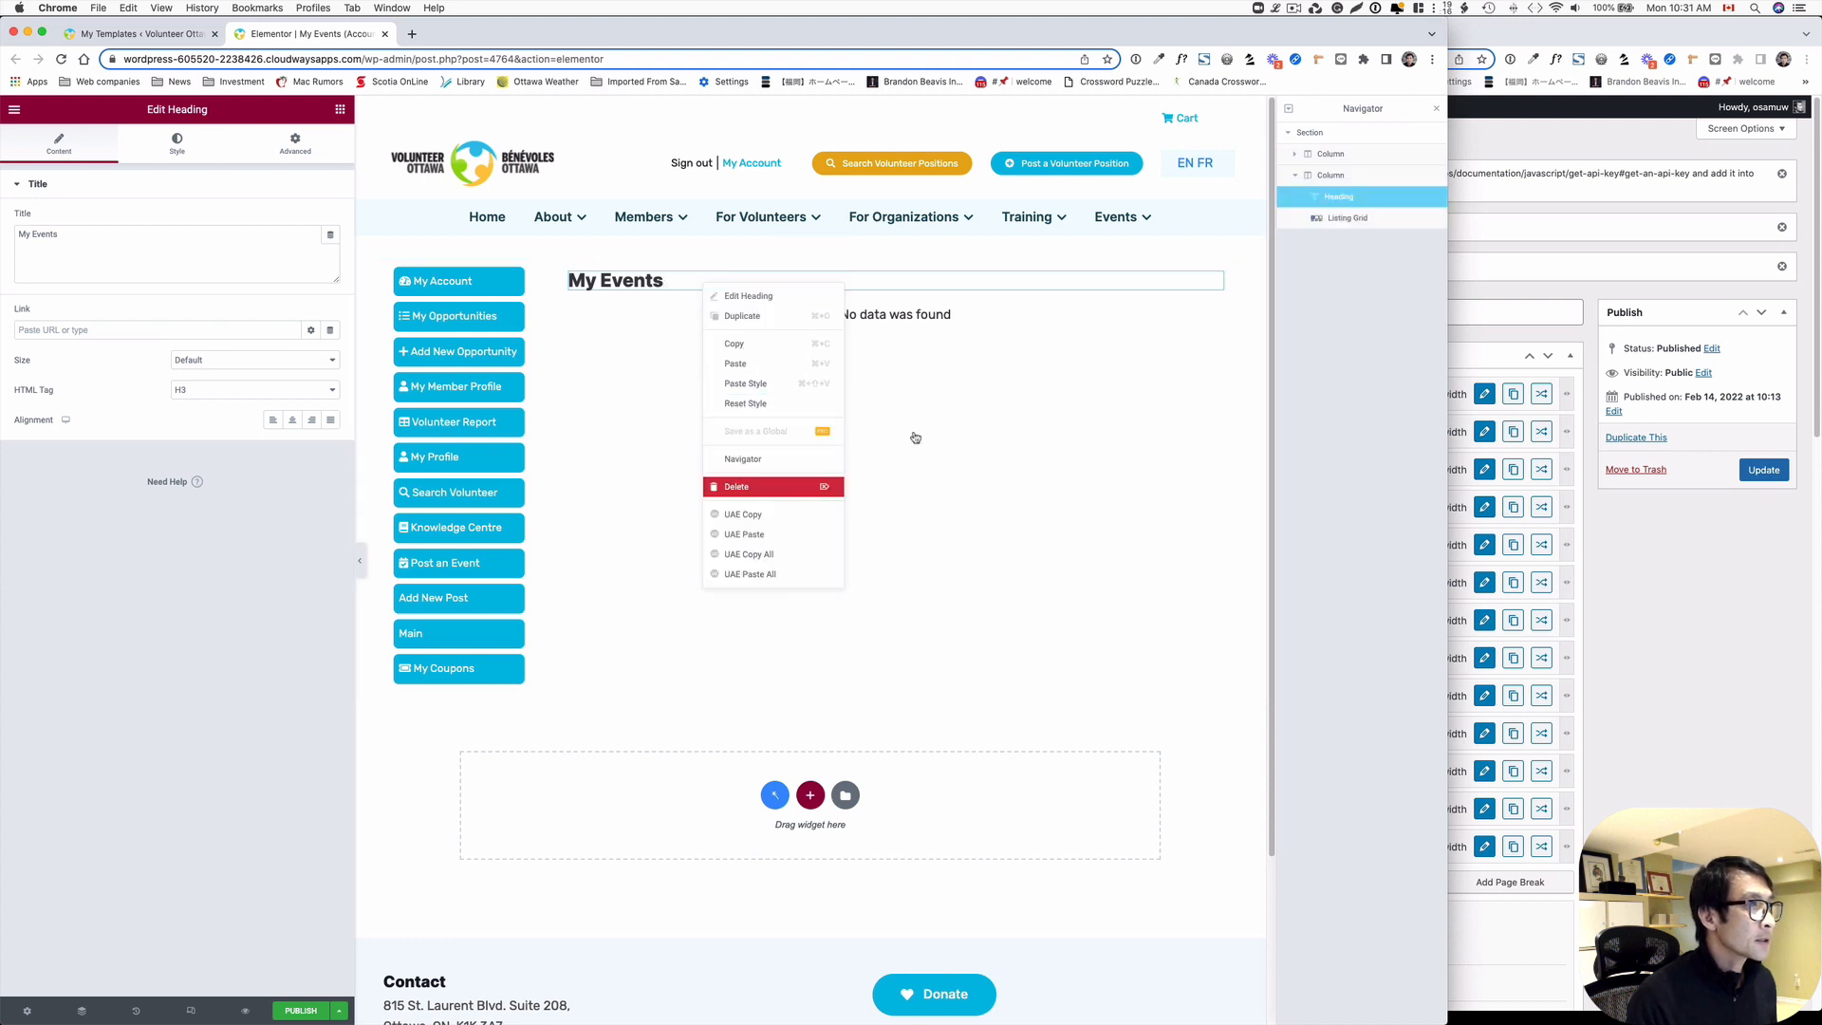
{"action": "left_click", "coordinate": [784, 489]}
{"action": "right_click", "coordinate": [1005, 284]}
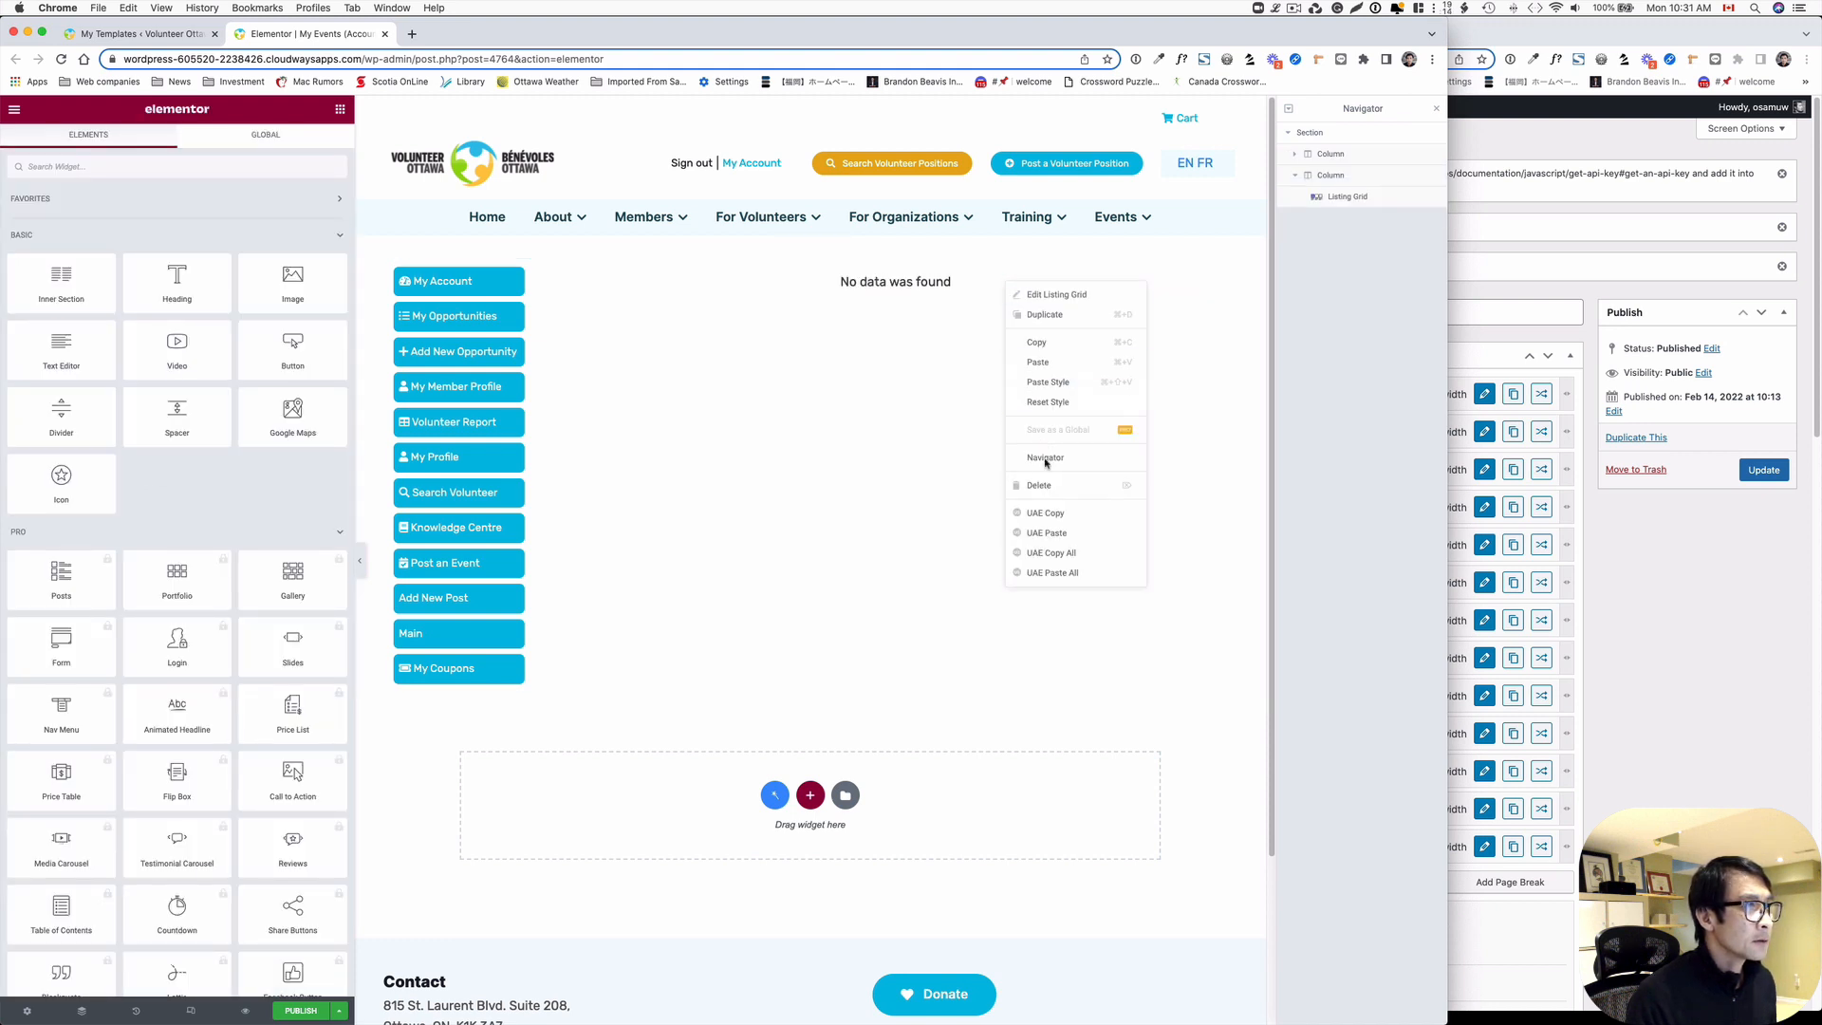
{"action": "left_click", "coordinate": [1051, 487]}
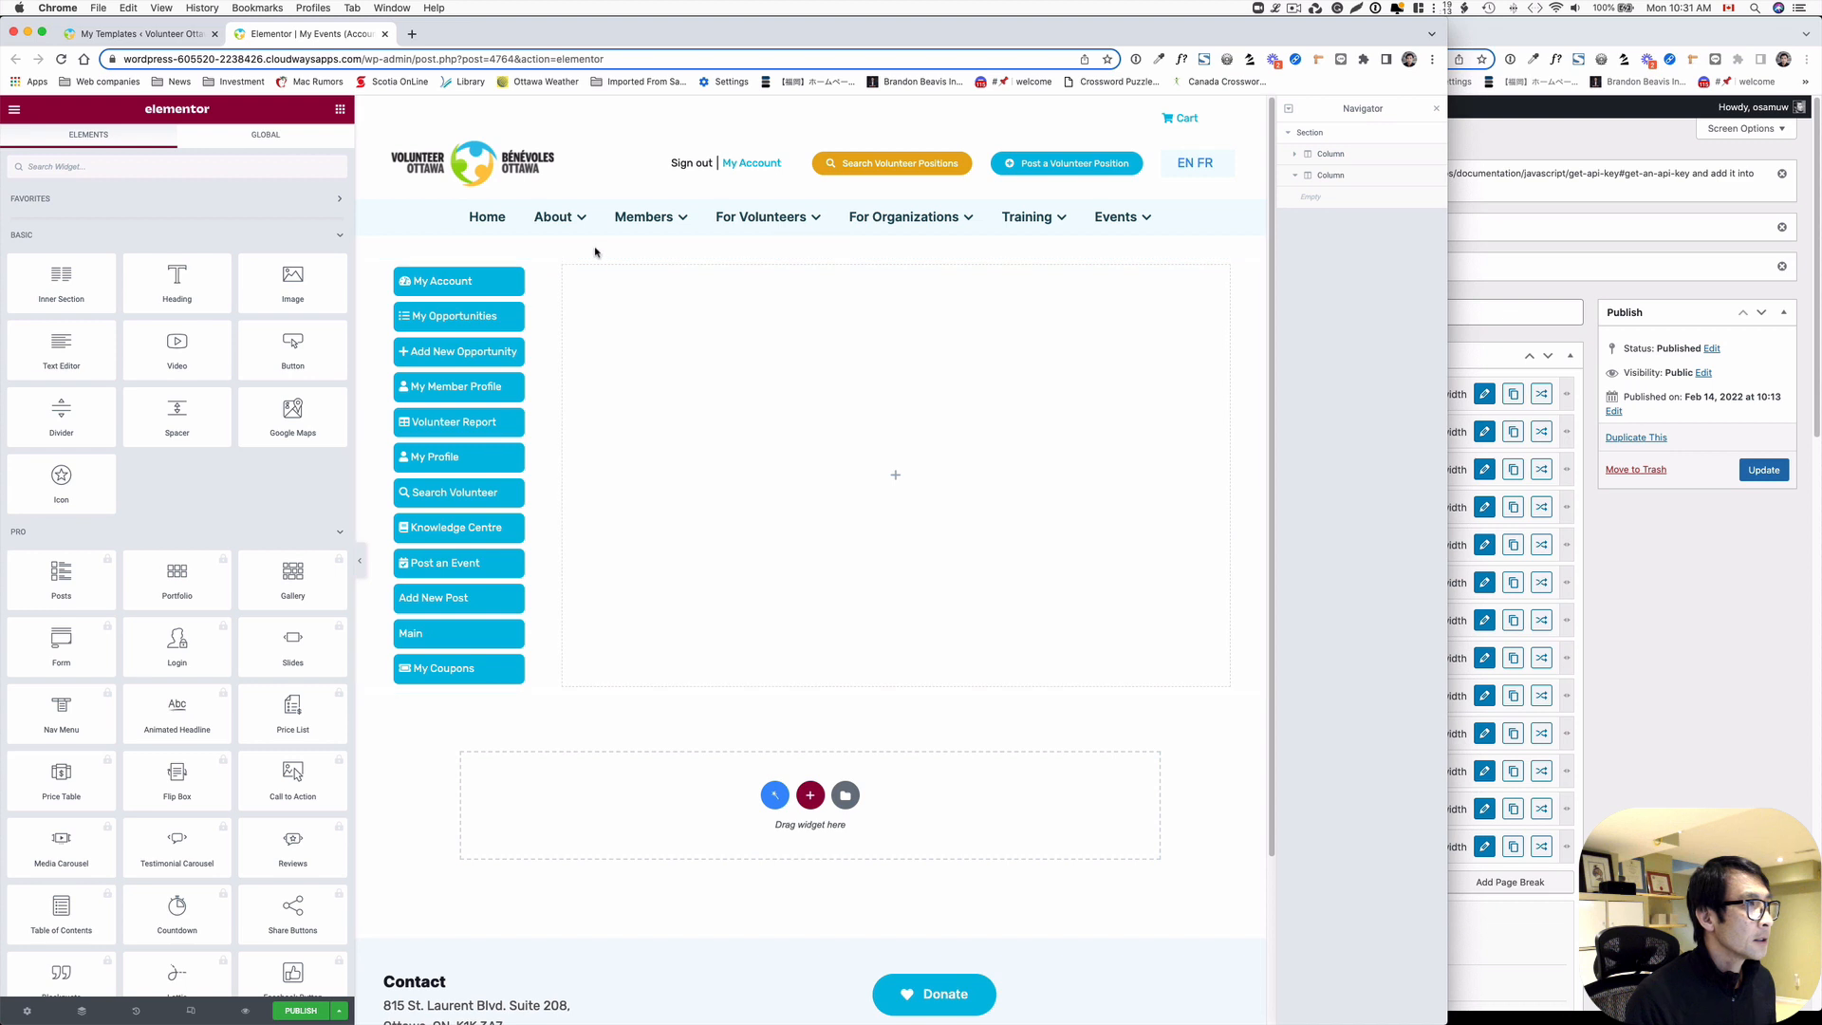
- Find the JetEngine Form widget and add it to the empty main column
{"action": "left_click", "coordinate": [275, 164]}
{"action": "type", "text": "form"}
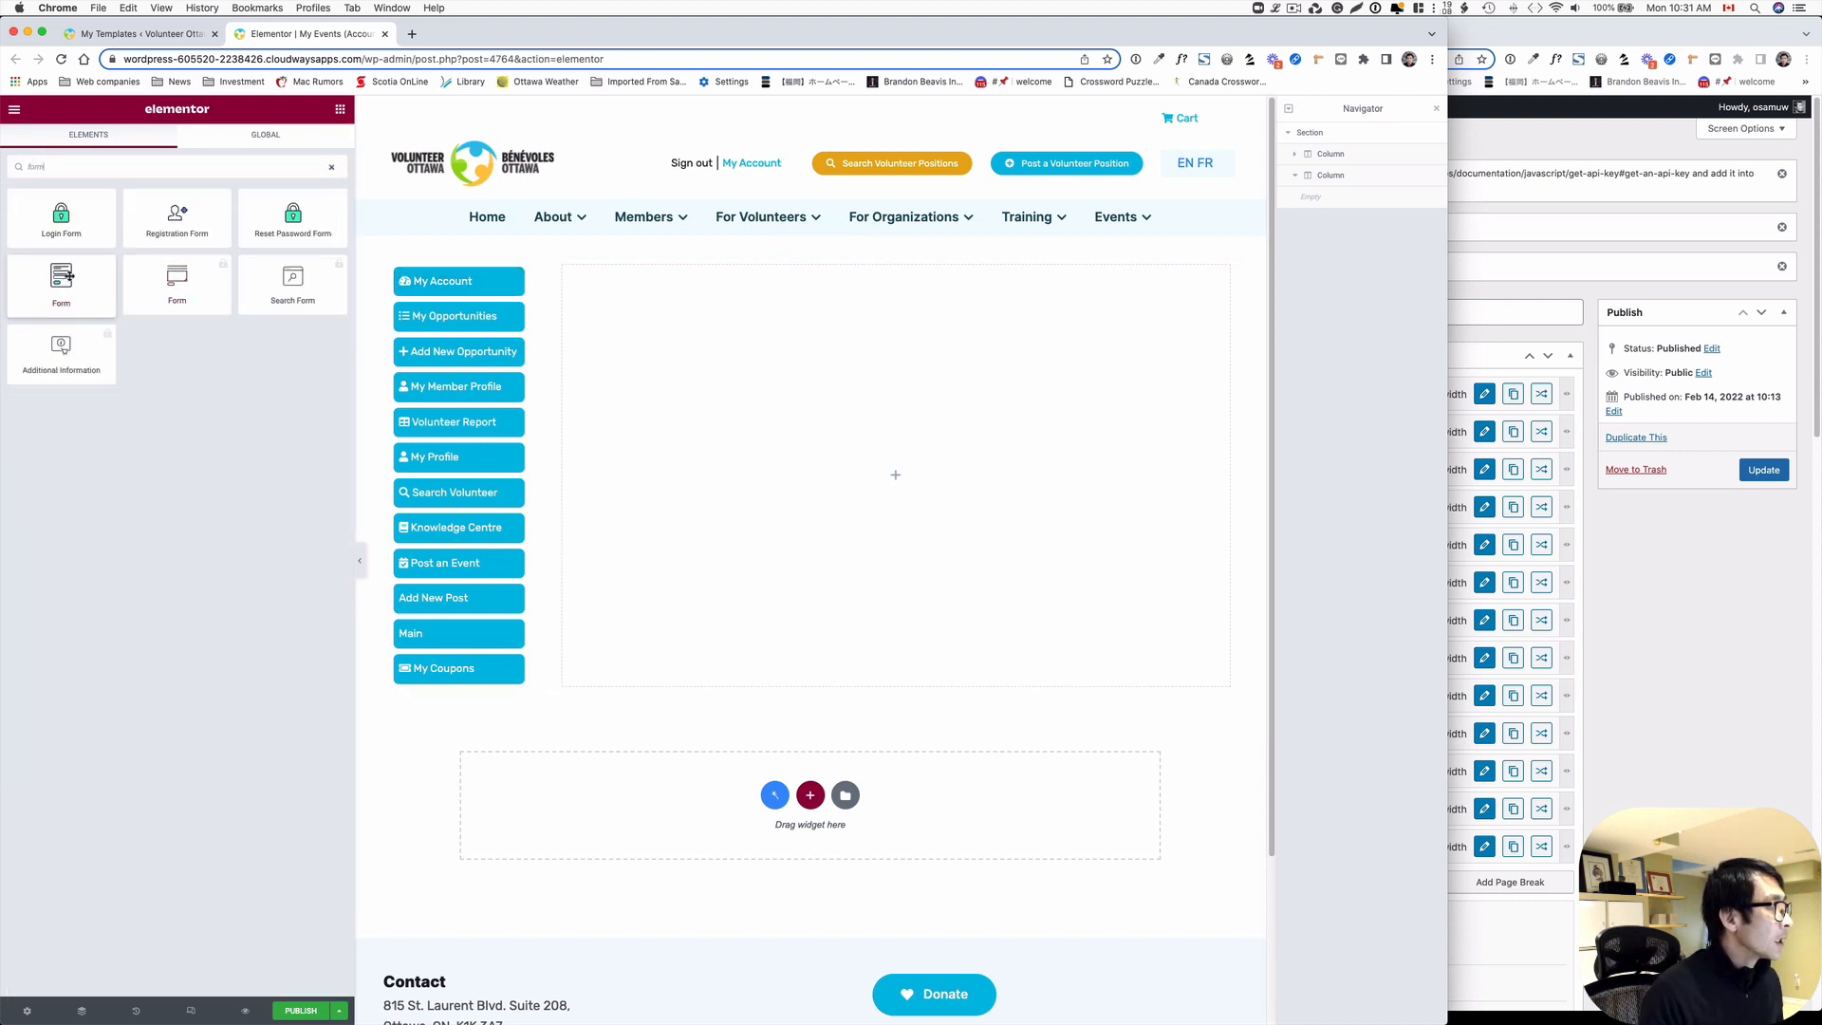
{"action": "left_click_drag", "start_coordinate": [63, 276], "coordinate": [658, 297]}
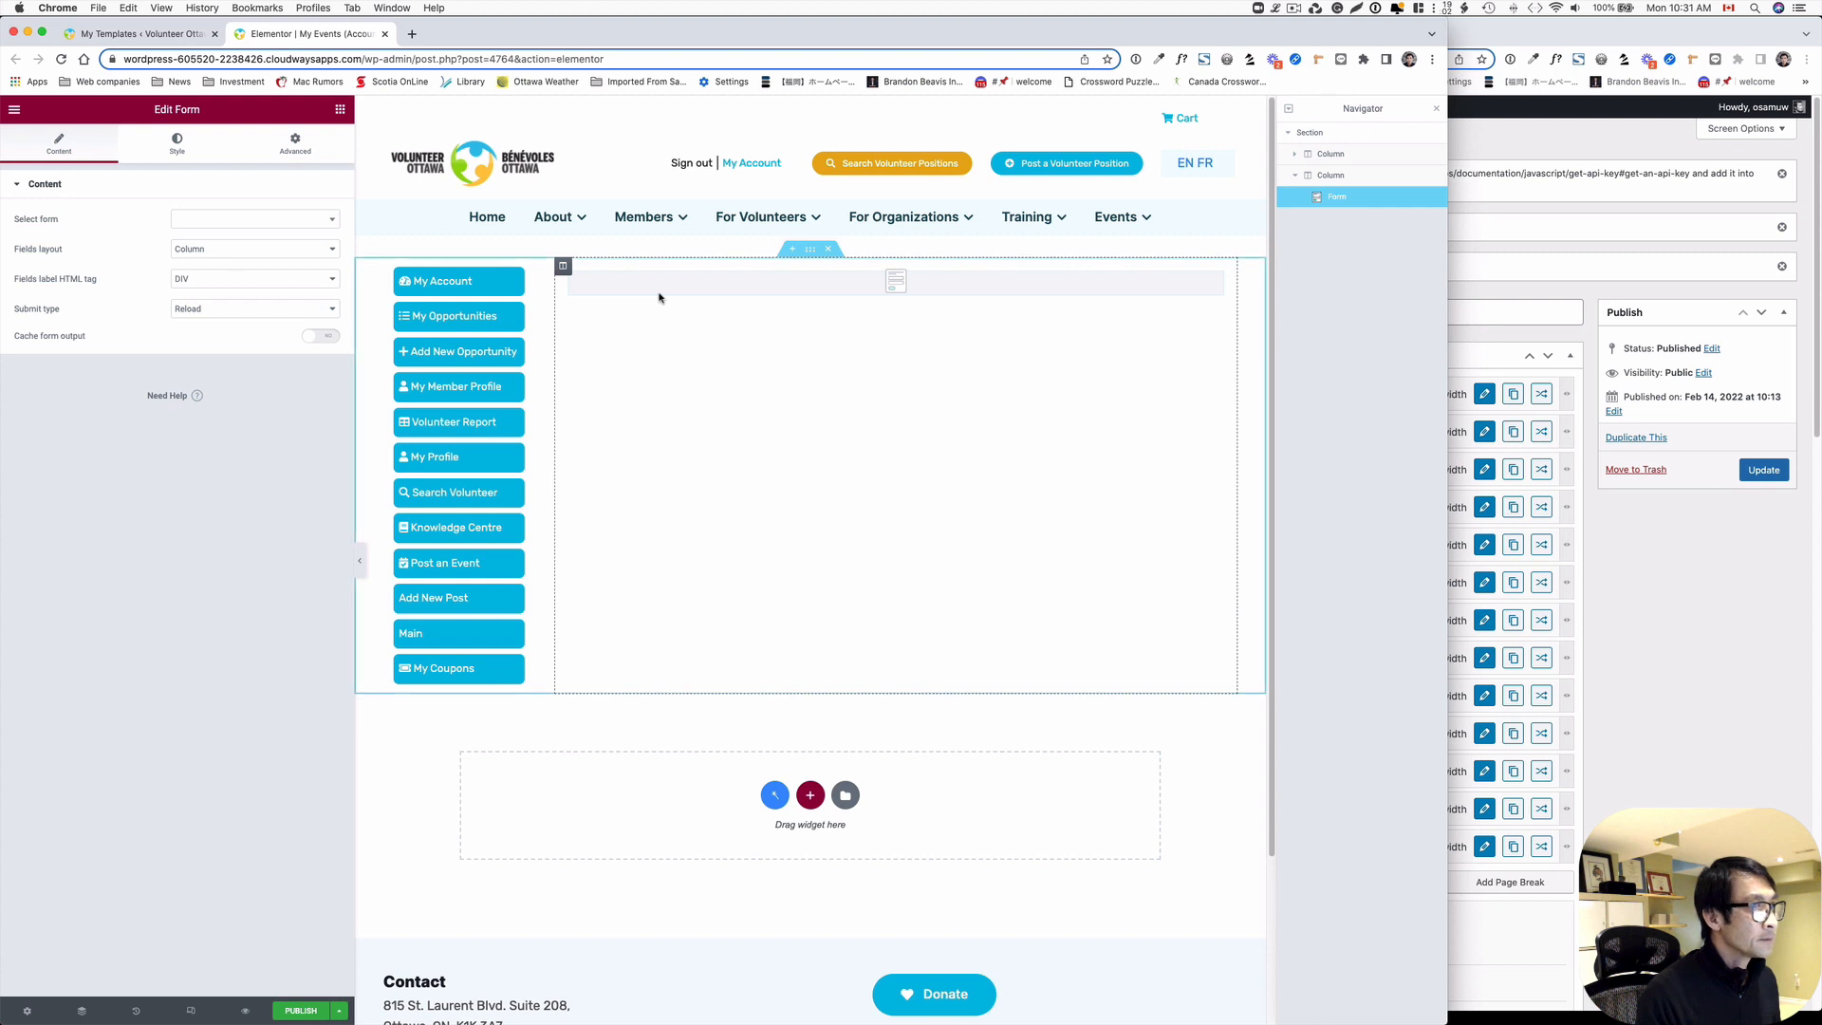
- Check the form's name in the other window, then assign Edit Community Event to the Form widget with AJAX as submit type
{"action": "left_click", "coordinate": [1656, 579]}
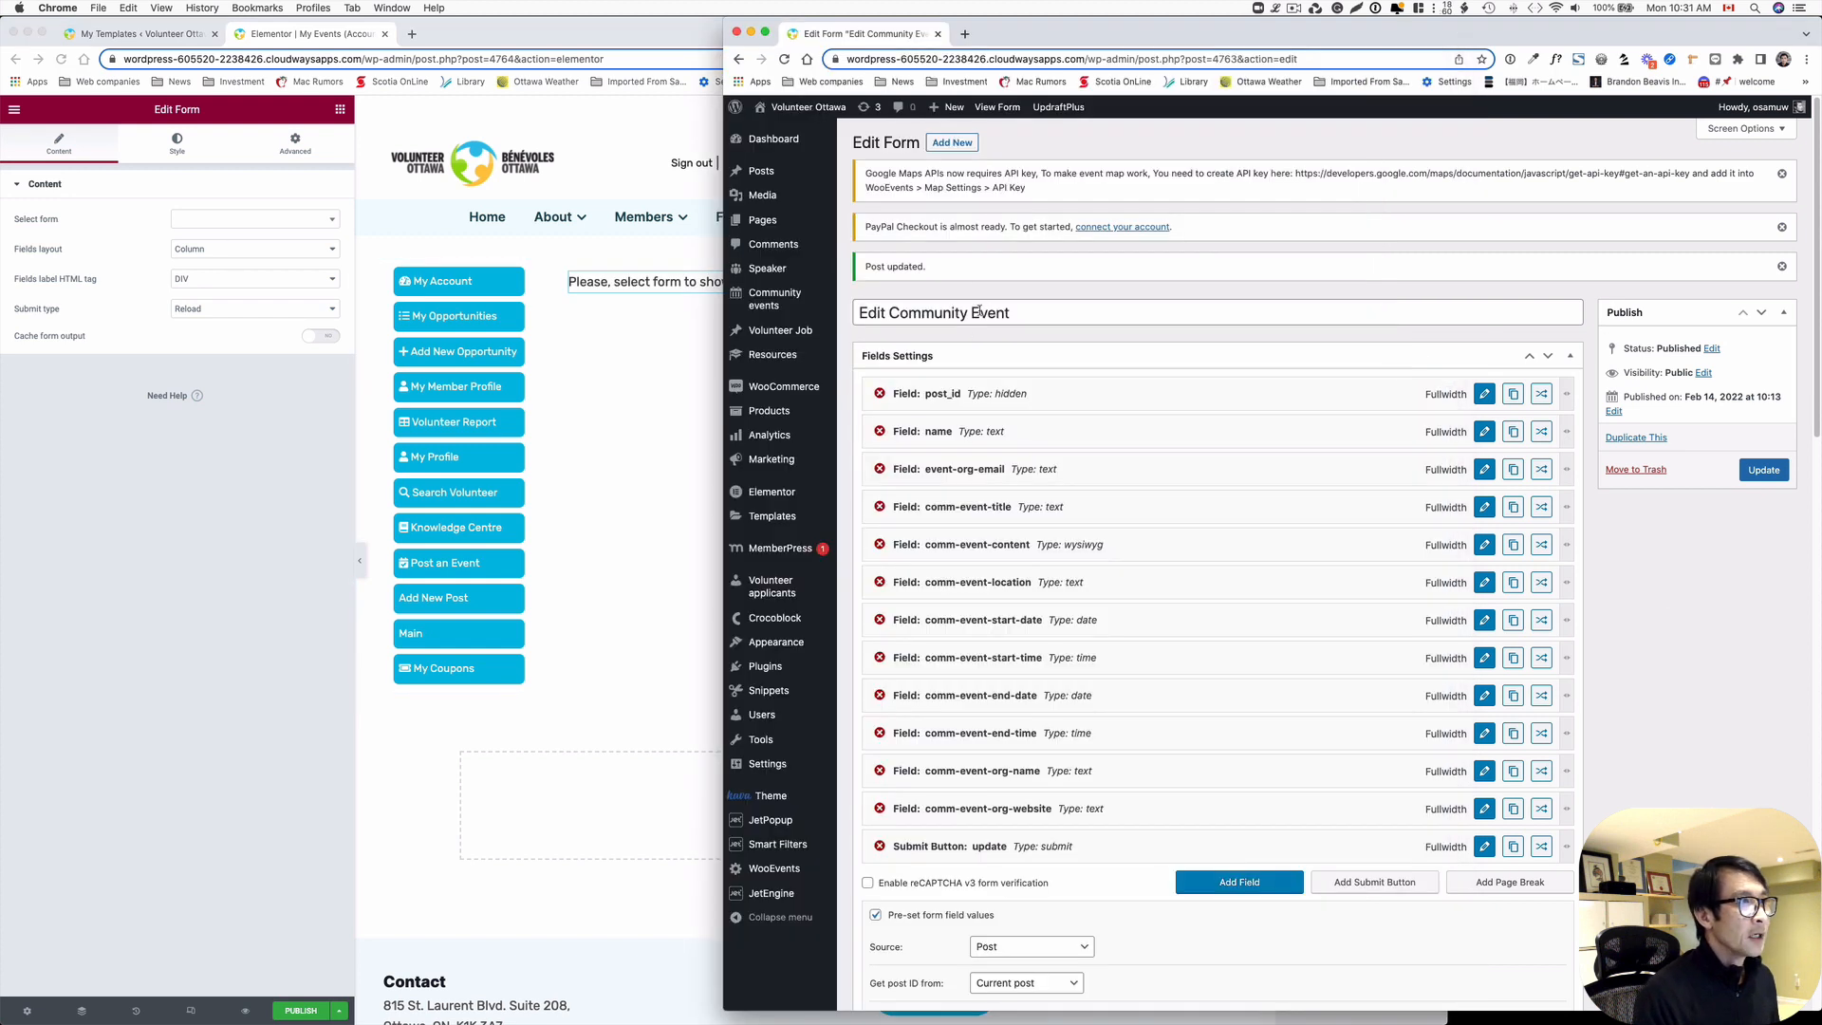
{"action": "left_click", "coordinate": [660, 294]}
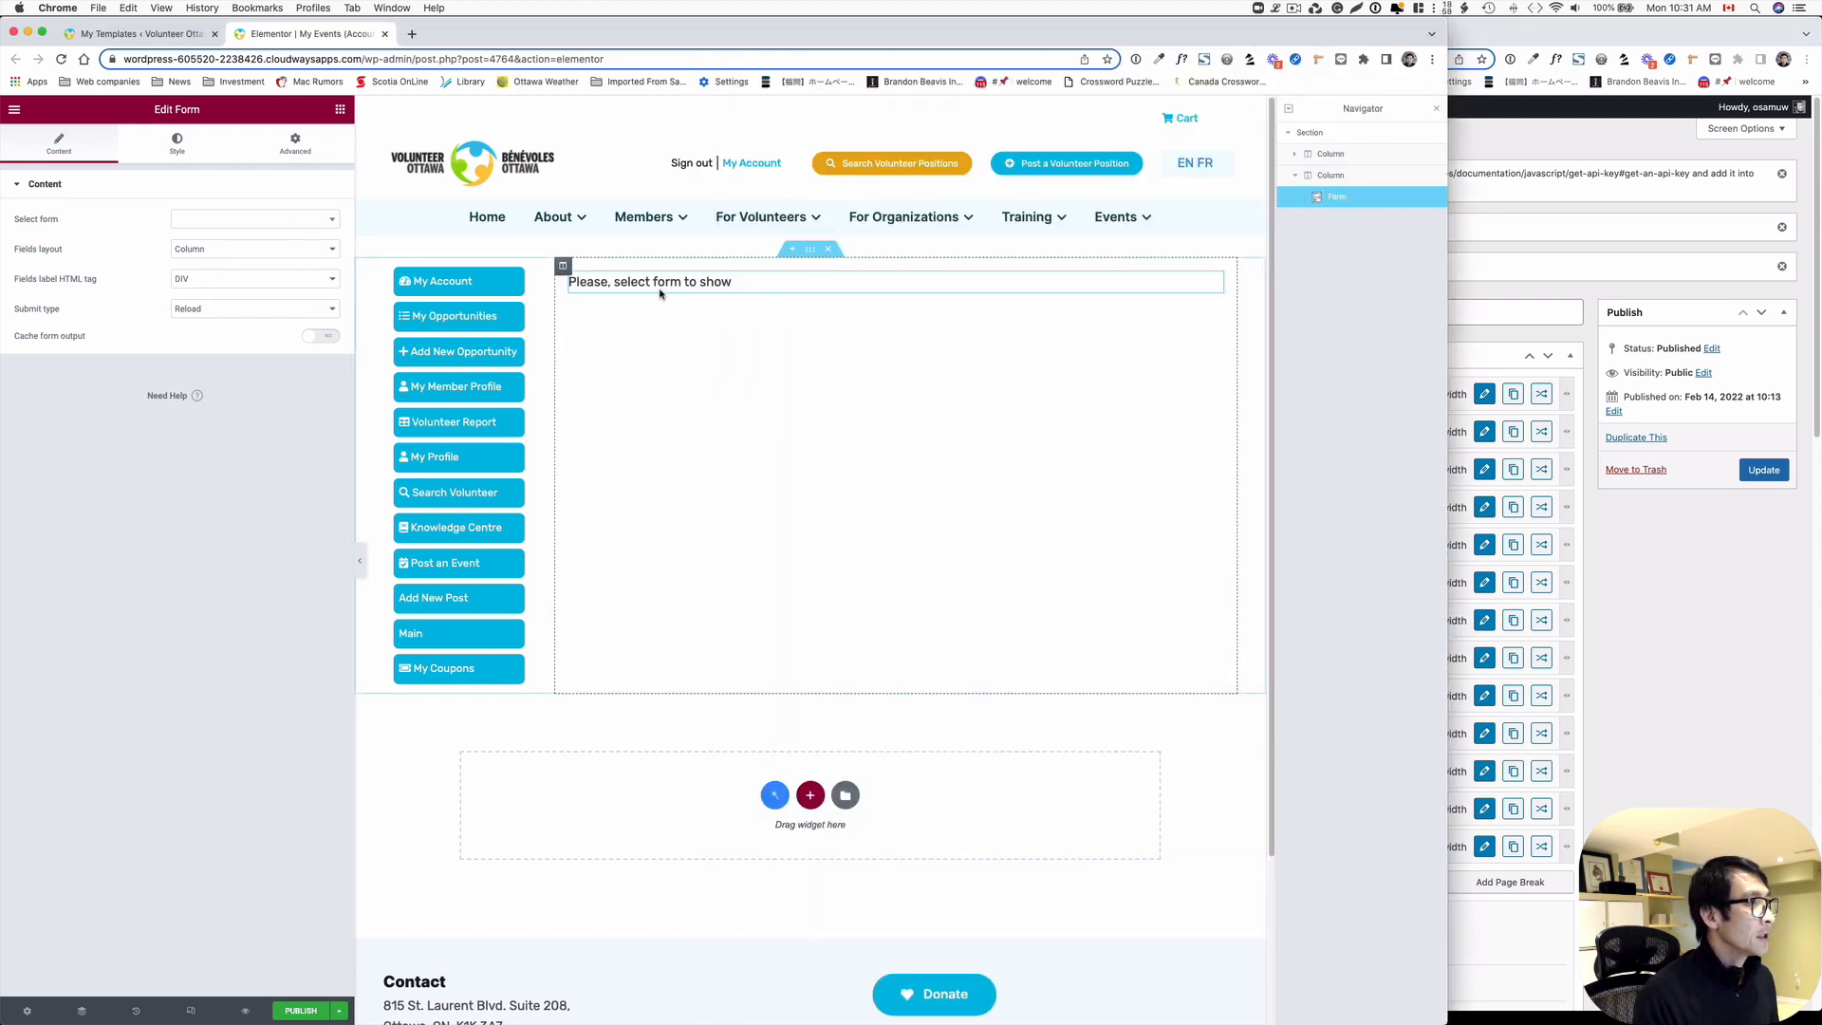
{"action": "left_click", "coordinate": [305, 220]}
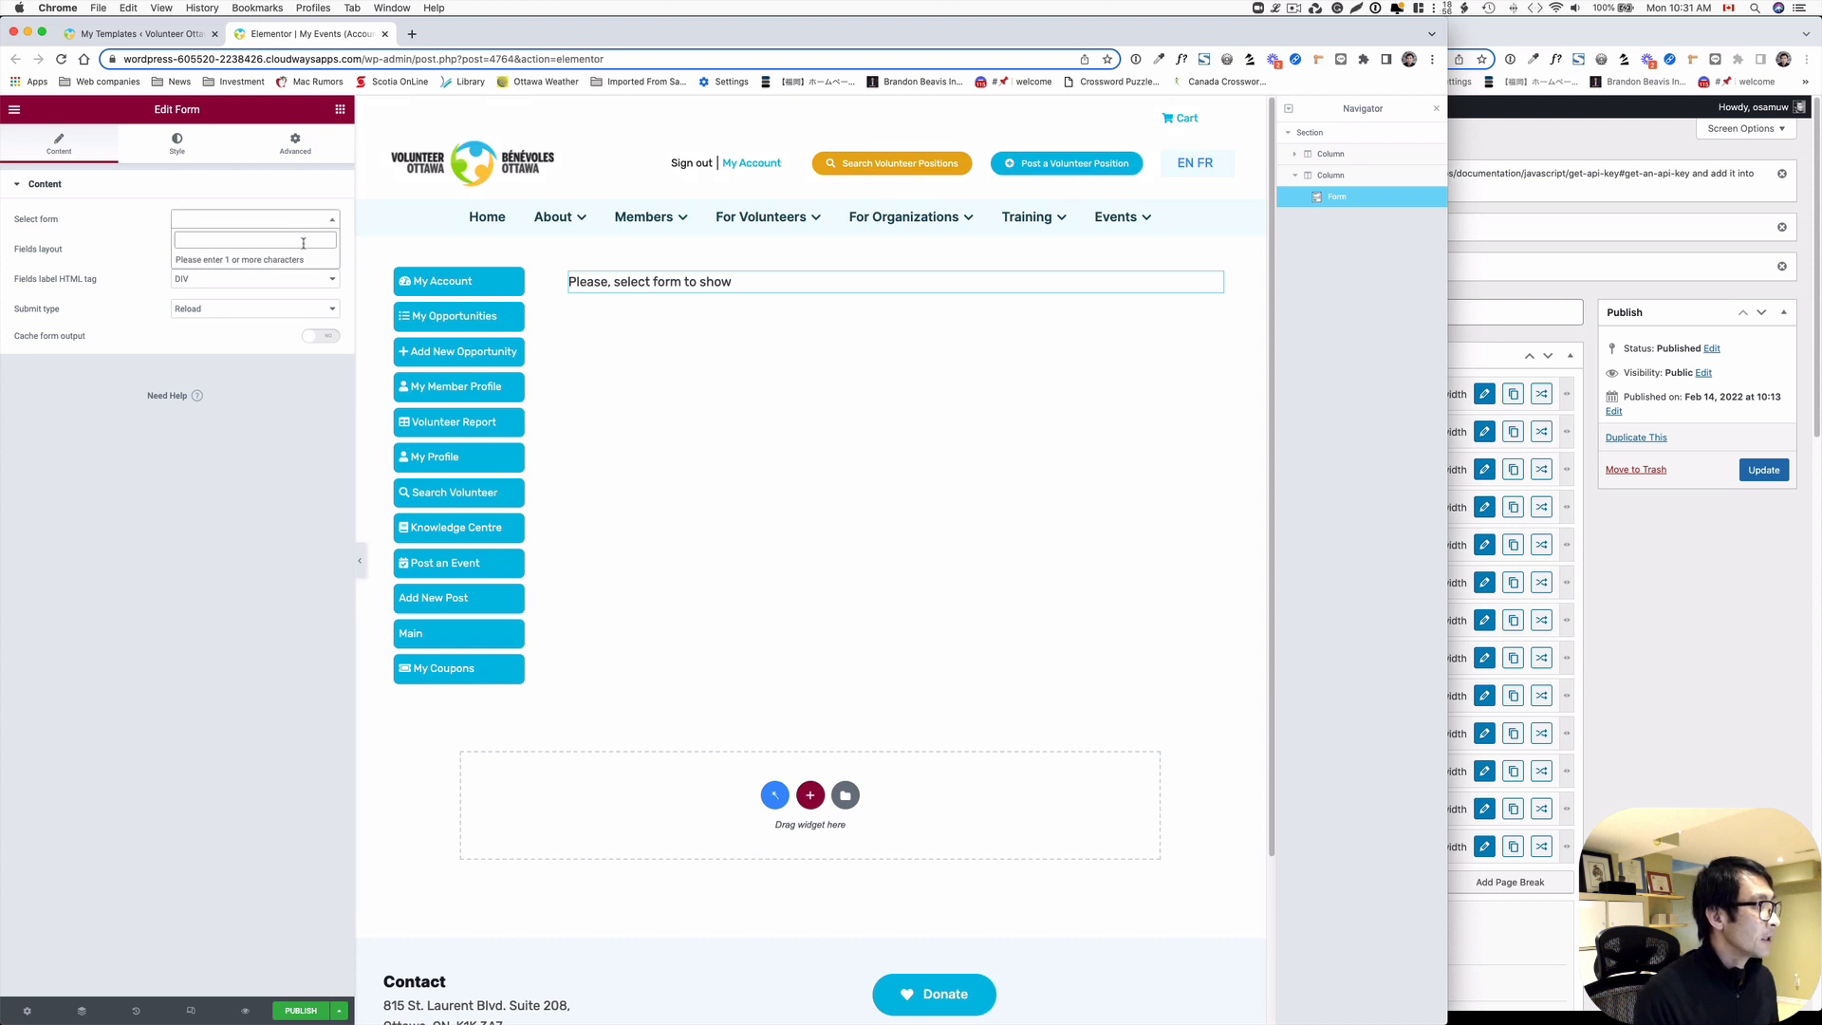
{"action": "type", "text": "edit comm"}
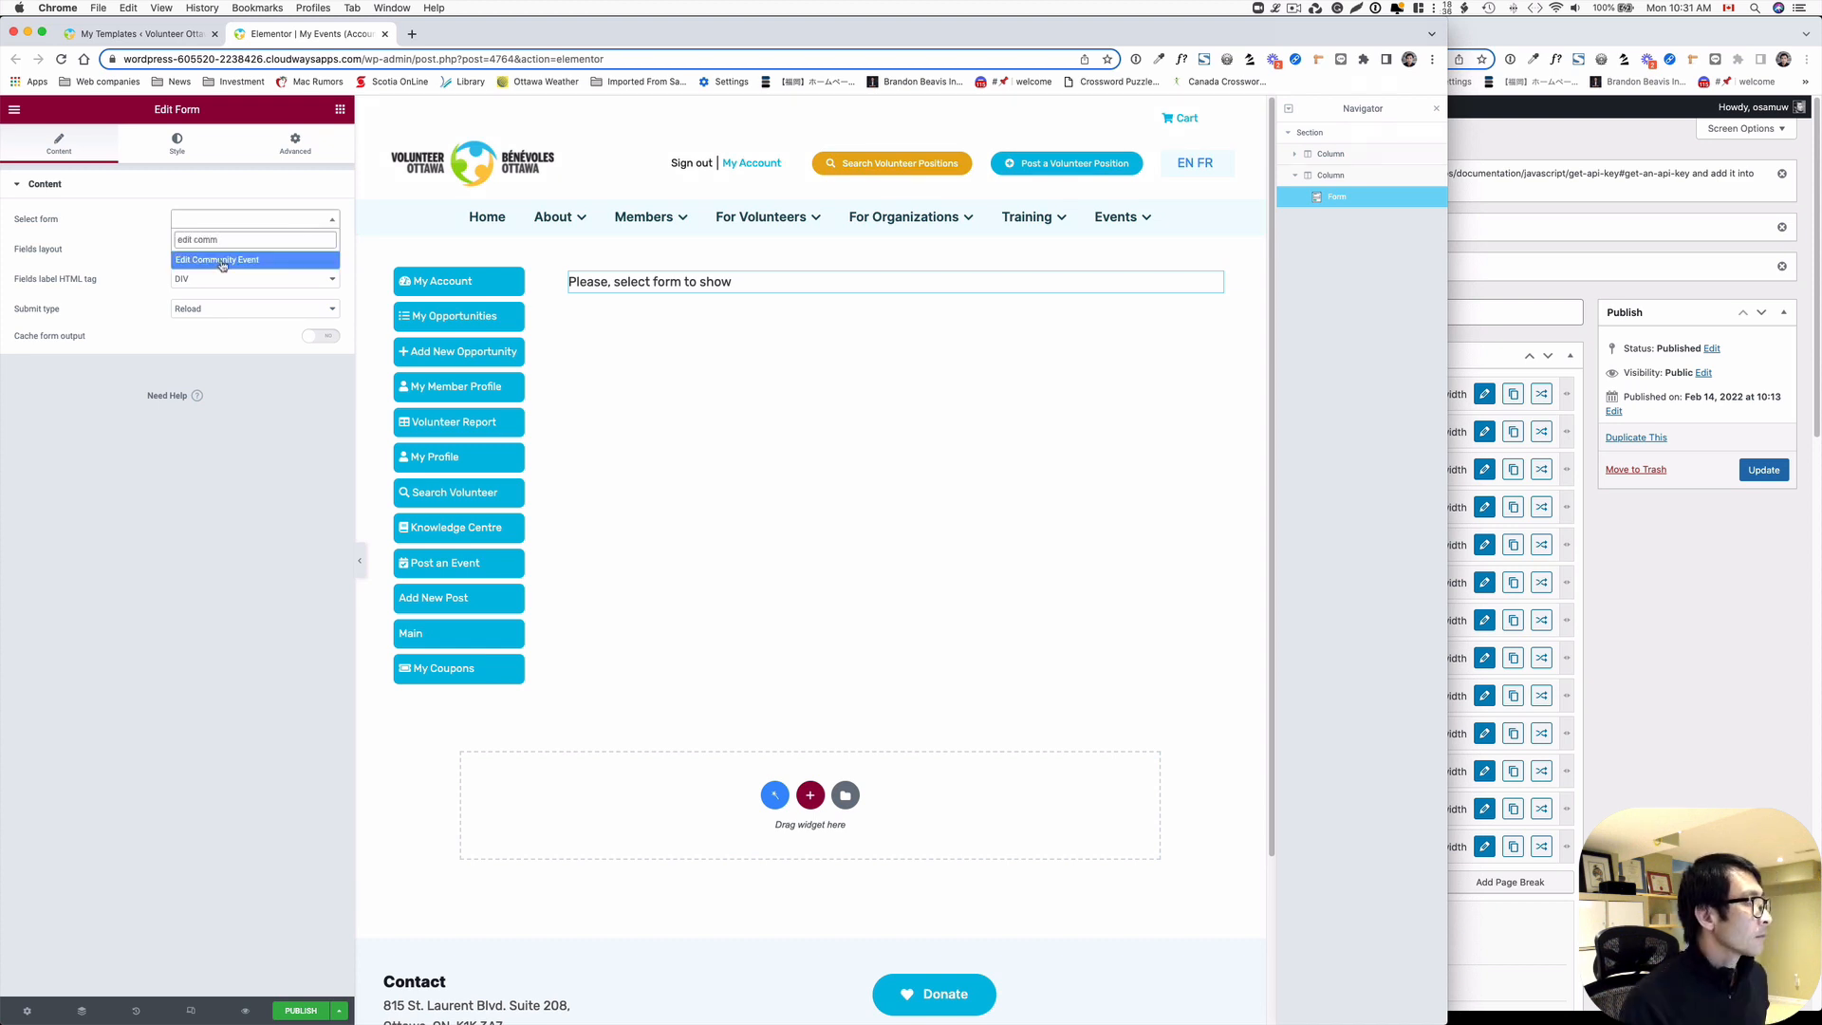
{"action": "left_click", "coordinate": [223, 261]}
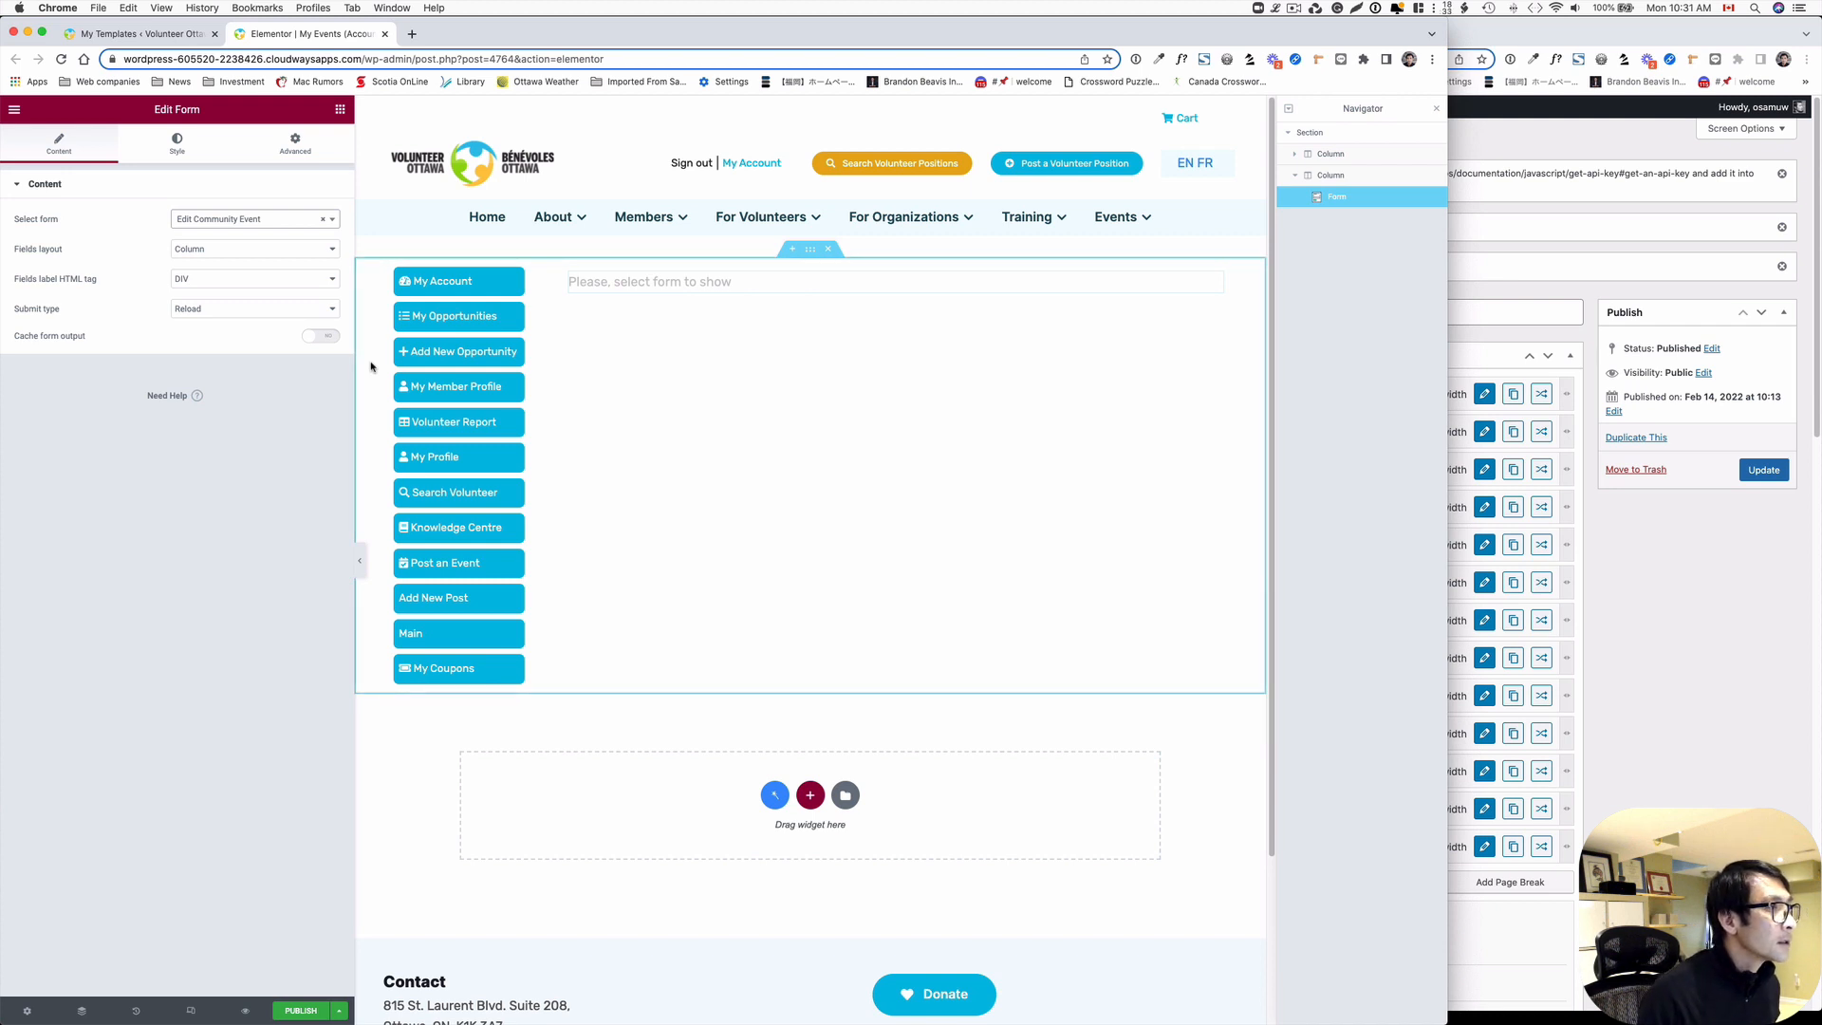
{"action": "left_click", "coordinate": [304, 312]}
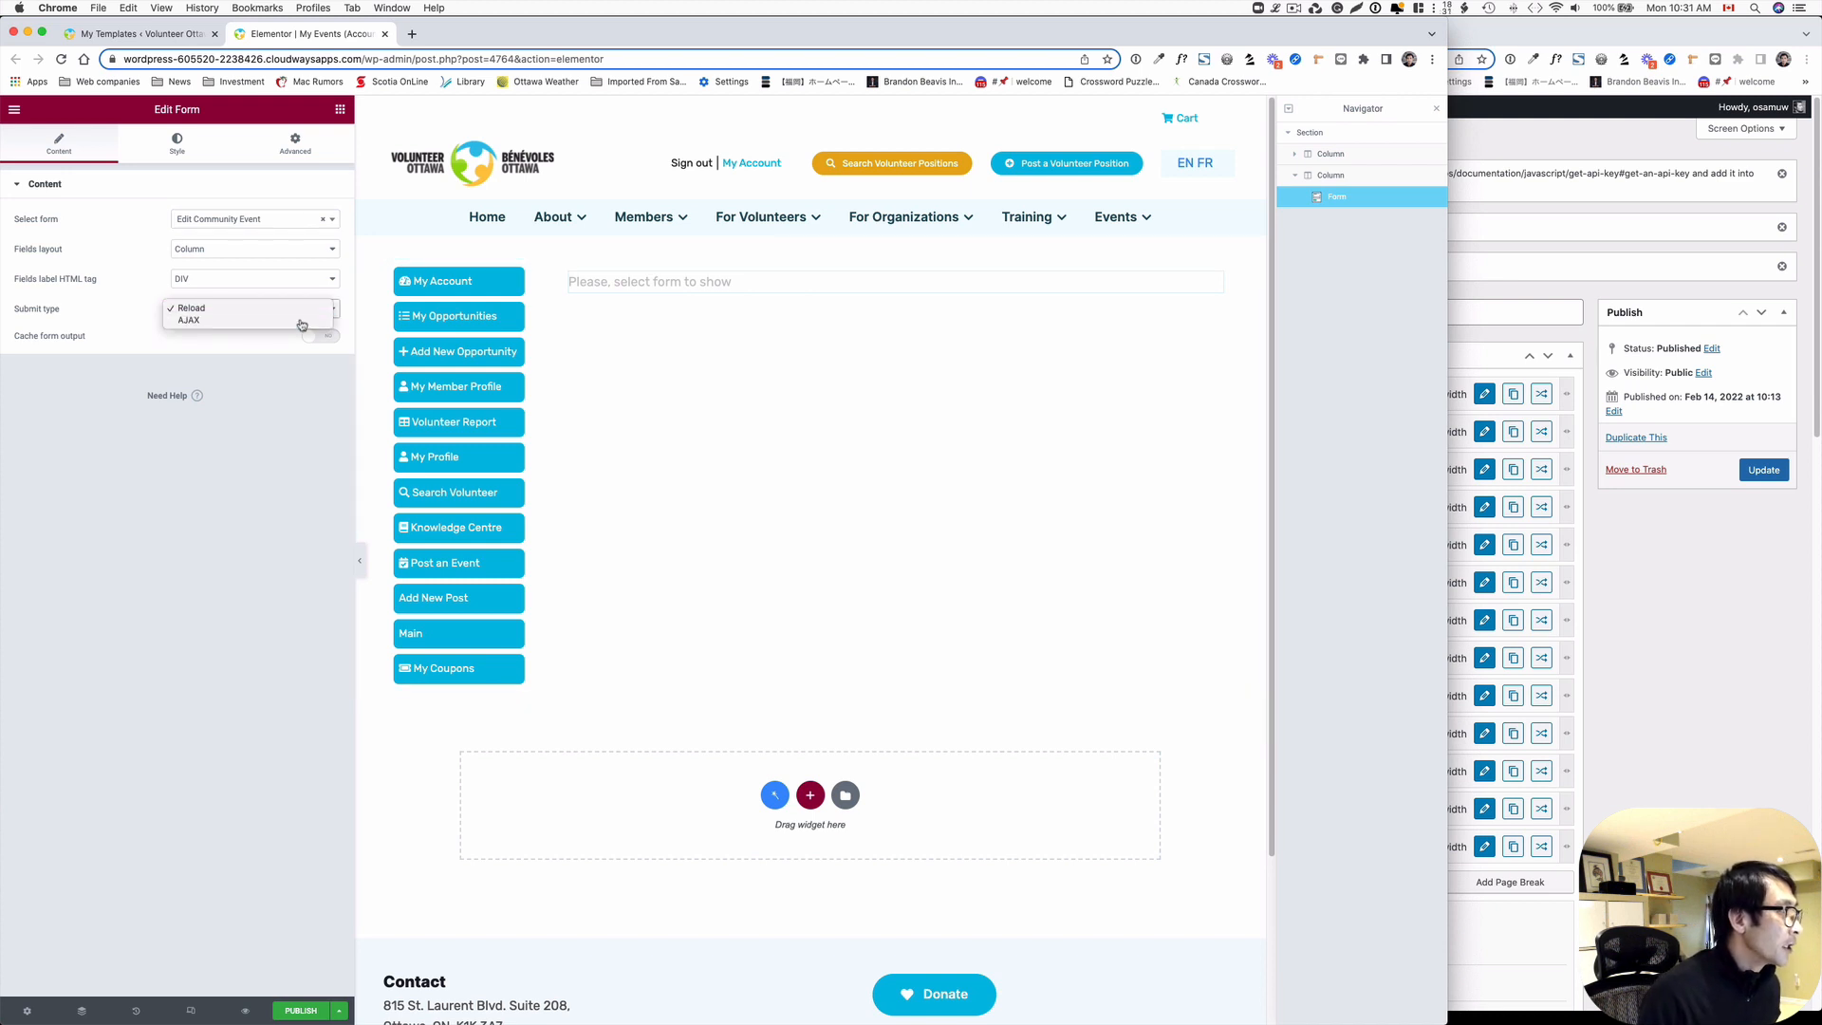
{"action": "left_click", "coordinate": [299, 330]}
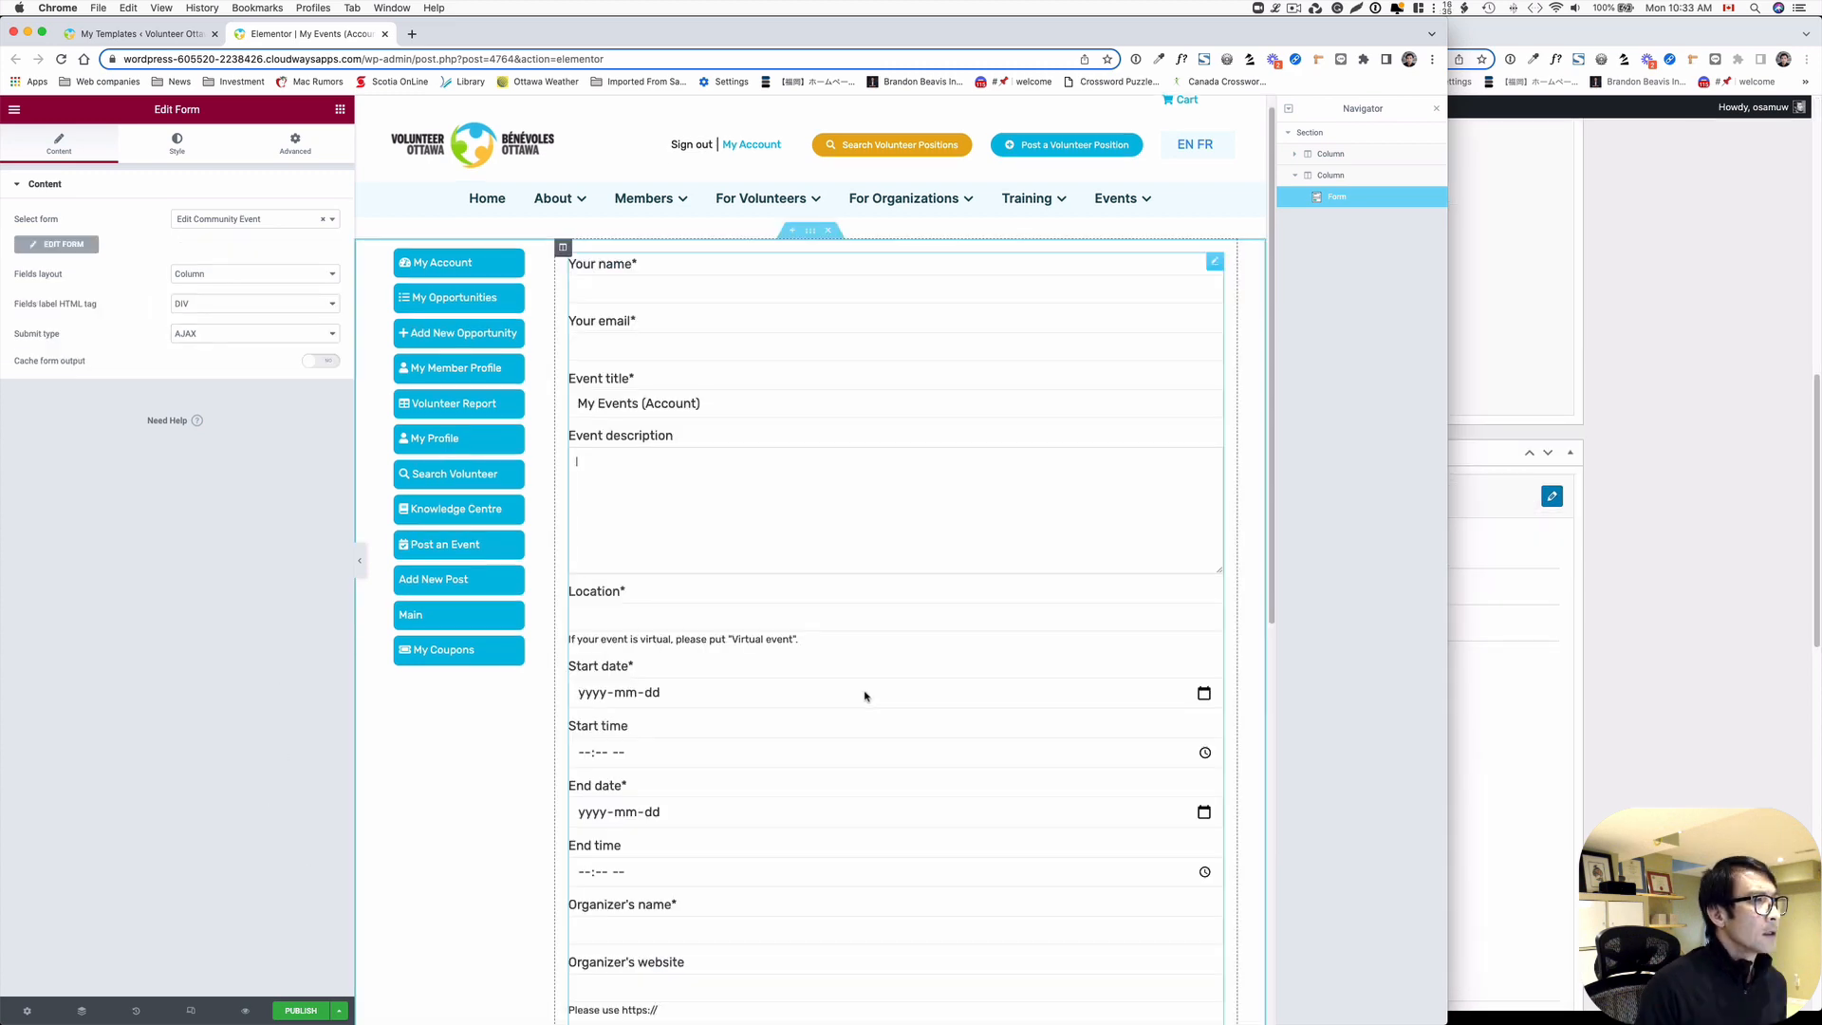
- Review the Edit Community Event form fields in the template and publish the template
{"action": "scroll", "coordinate": [862, 695], "scroll_direction": "down", "scroll_amount": 3}
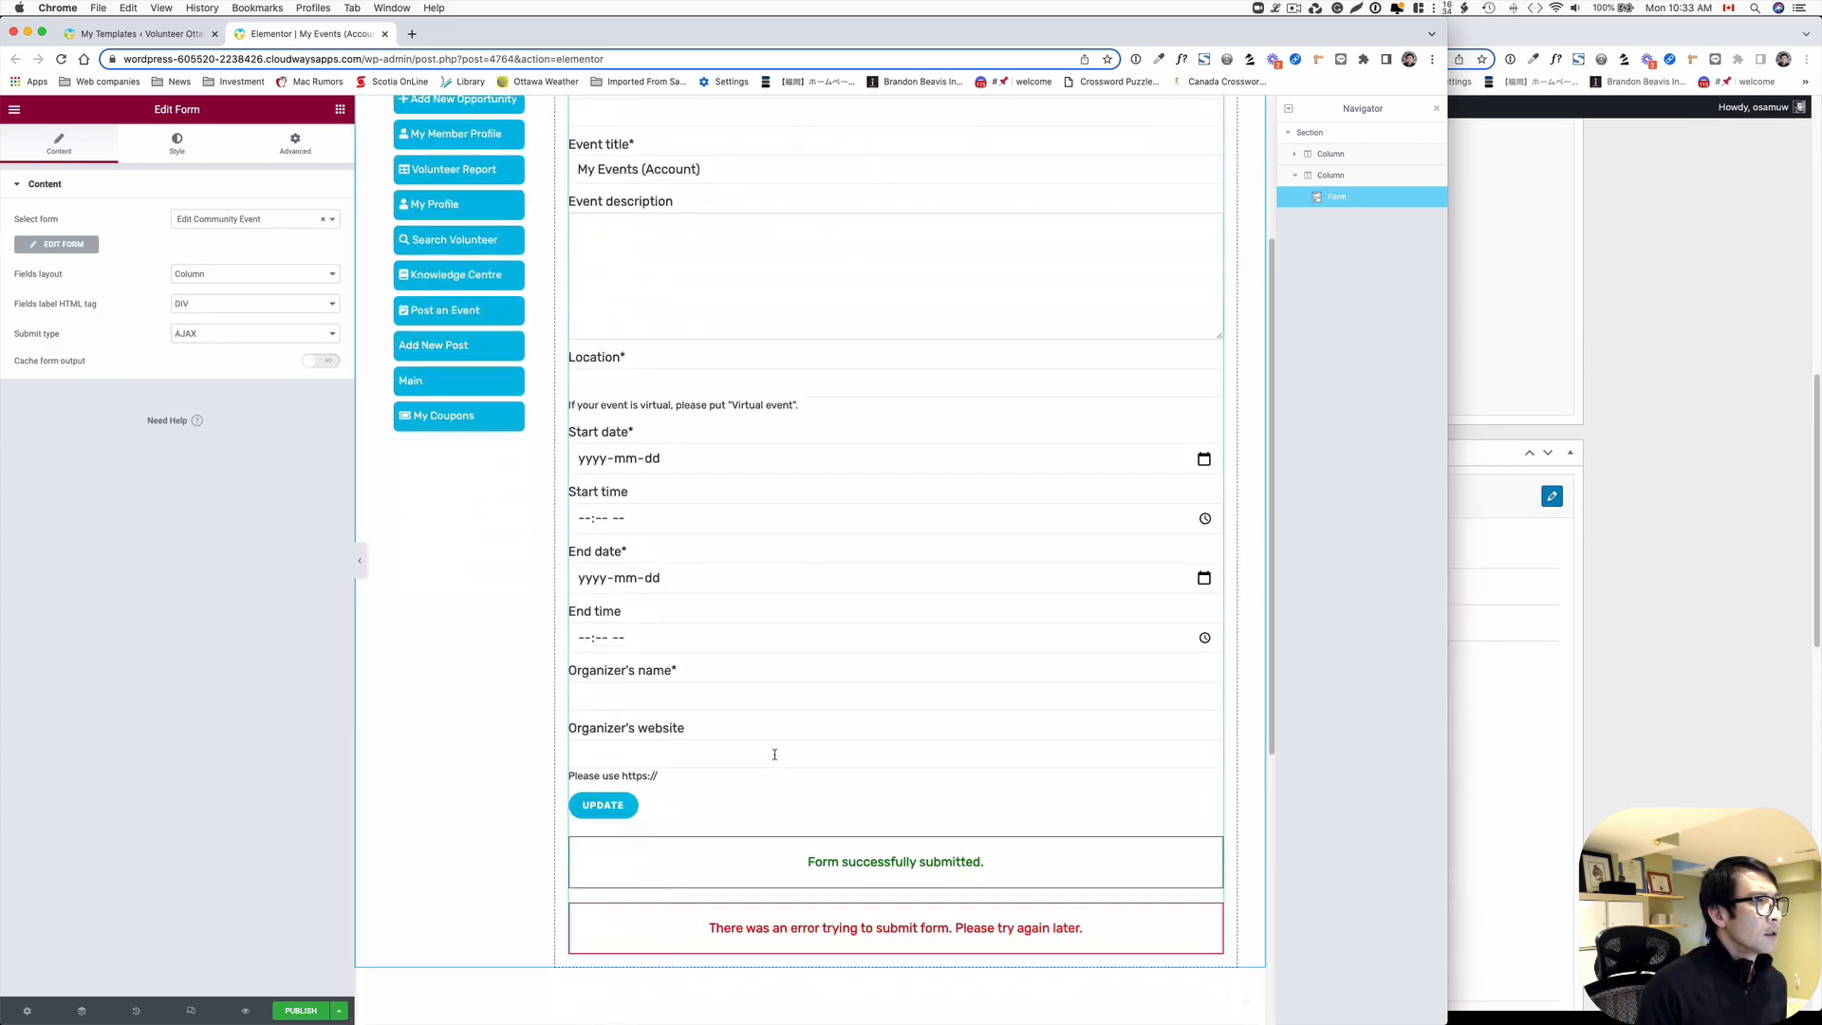
{"action": "scroll", "coordinate": [772, 756], "scroll_direction": "up", "scroll_amount": 3}
{"action": "scroll", "coordinate": [736, 729], "scroll_direction": "down", "scroll_amount": 3}
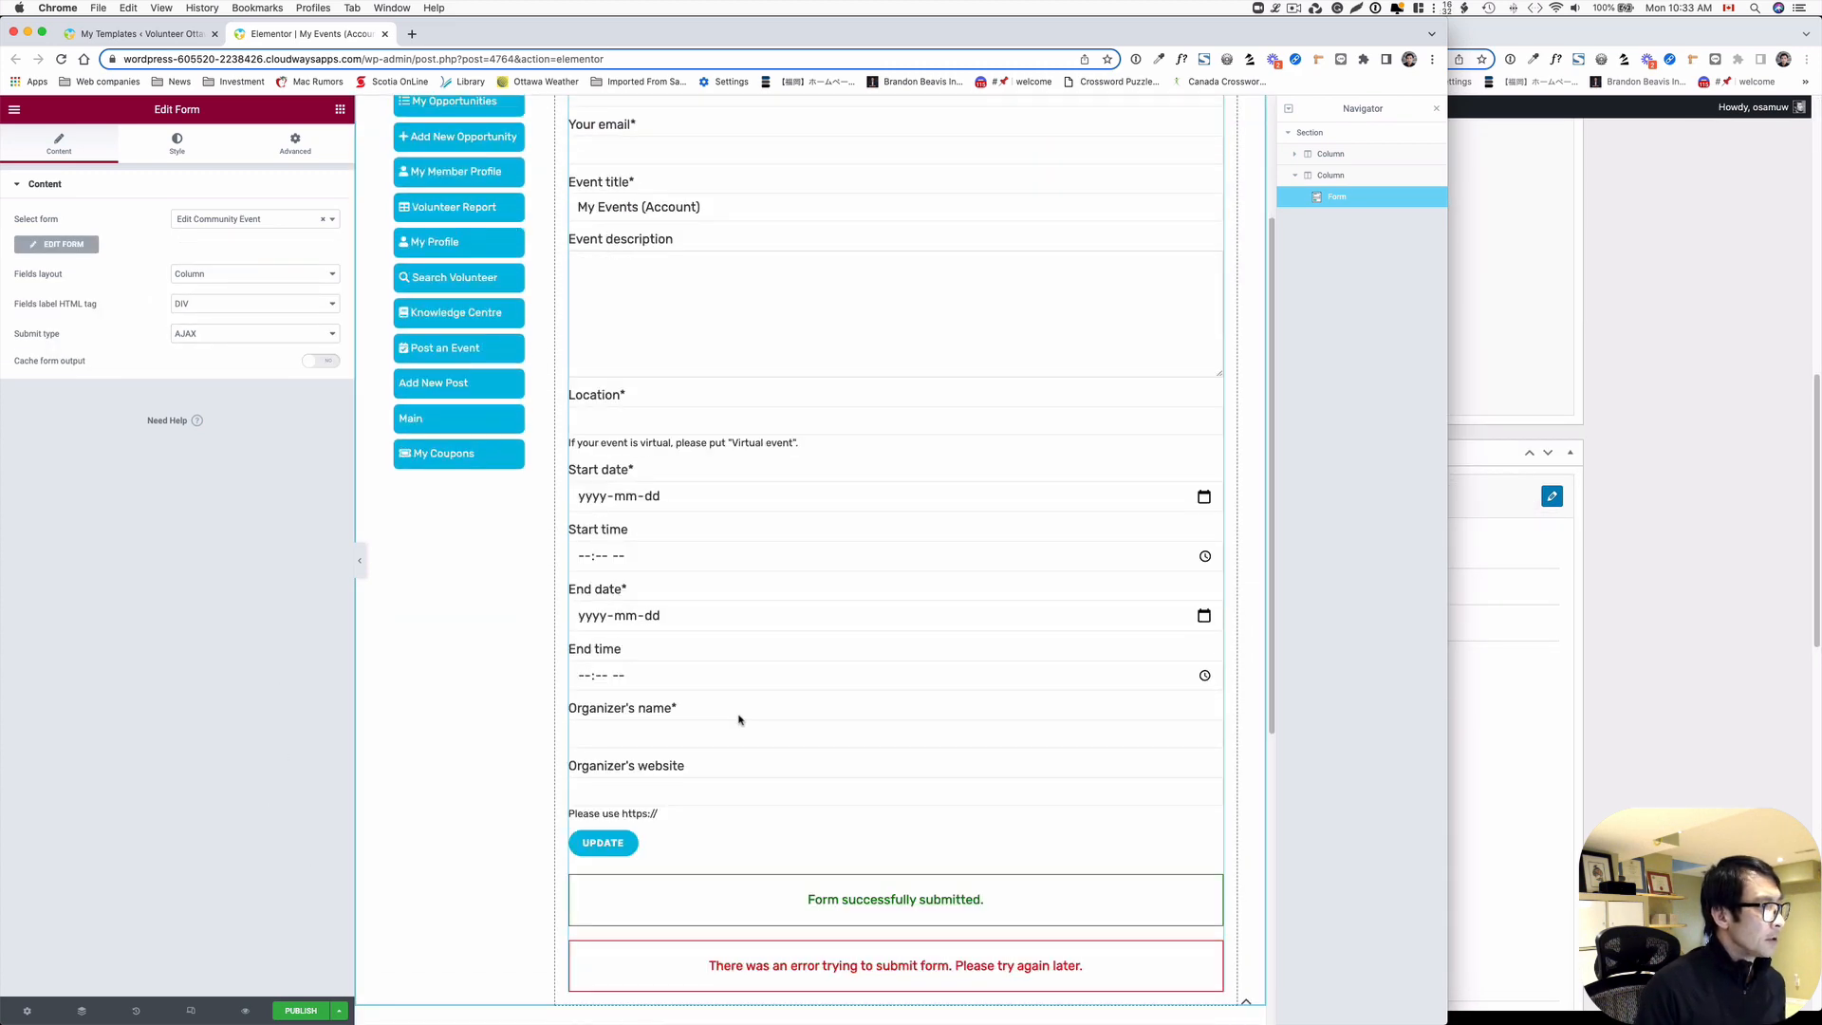
{"action": "left_click", "coordinate": [278, 1007]}
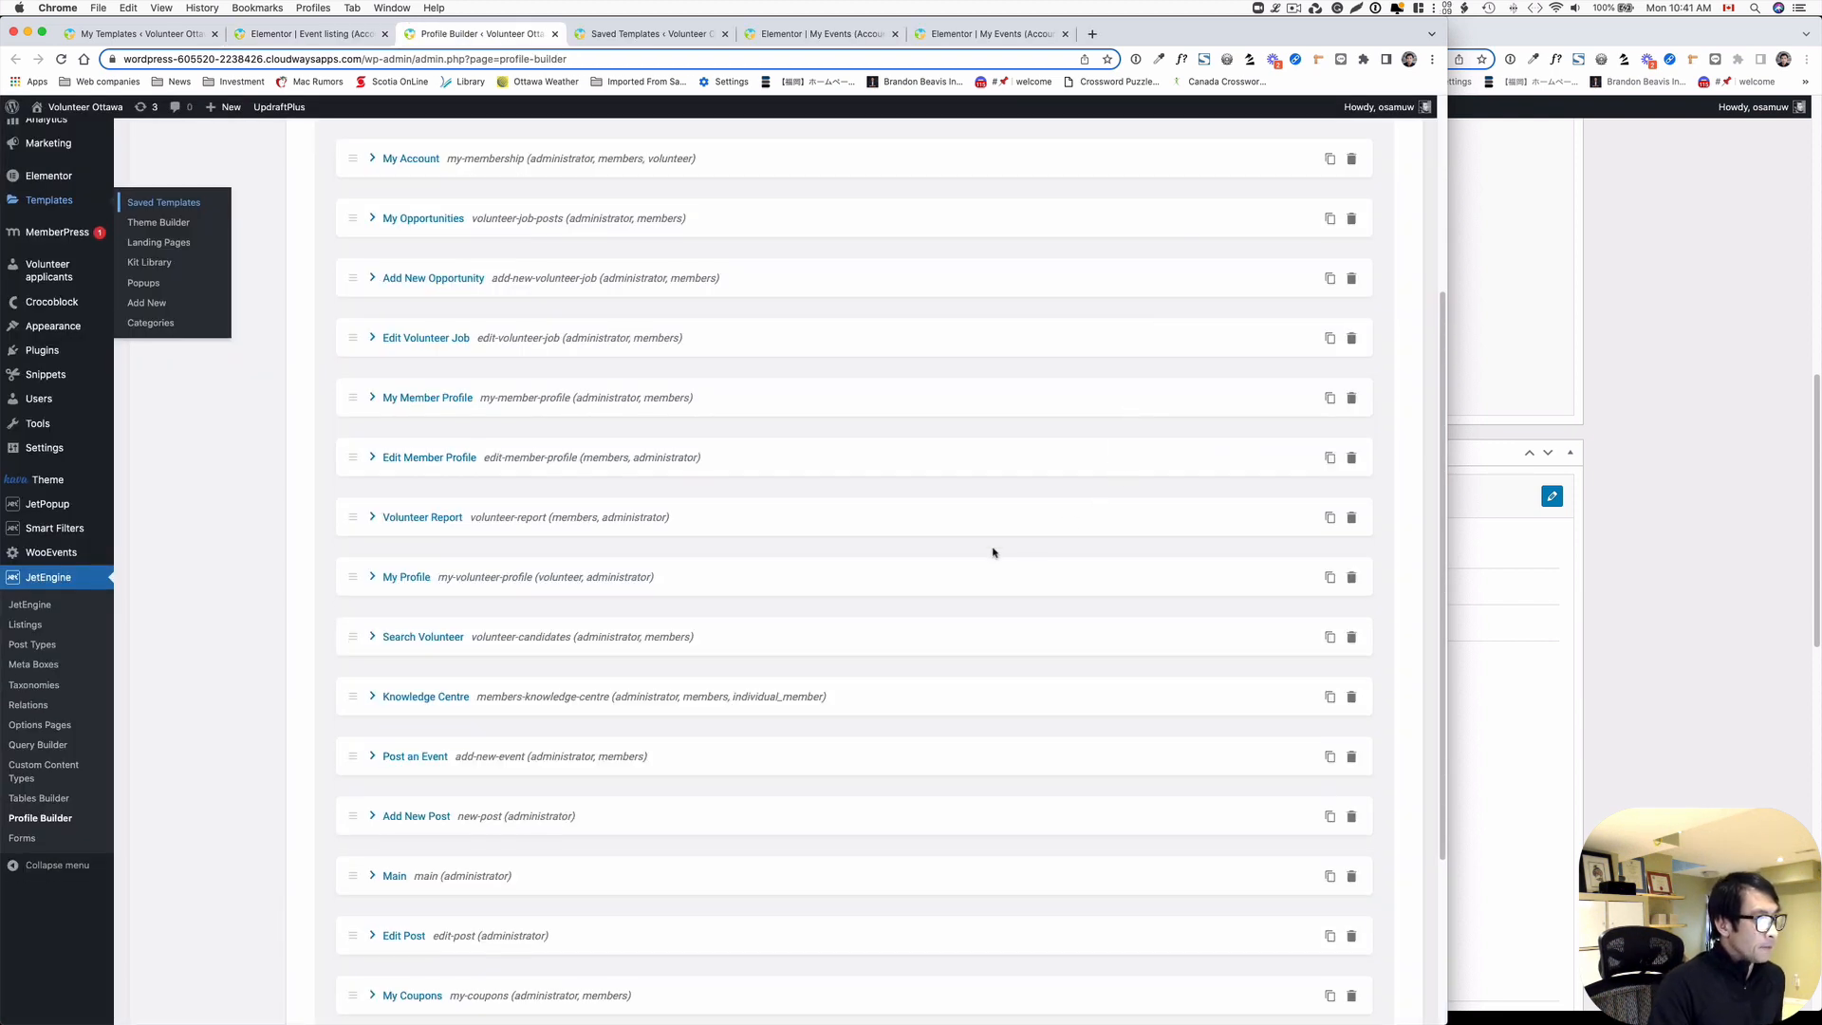
- Reorder the account subpages in Profile Builder so Edit Events sits directly below Post an Event
{"action": "scroll", "coordinate": [952, 558], "scroll_direction": "up", "scroll_amount": 1}
{"action": "scroll", "coordinate": [950, 558], "scroll_direction": "down", "scroll_amount": 3}
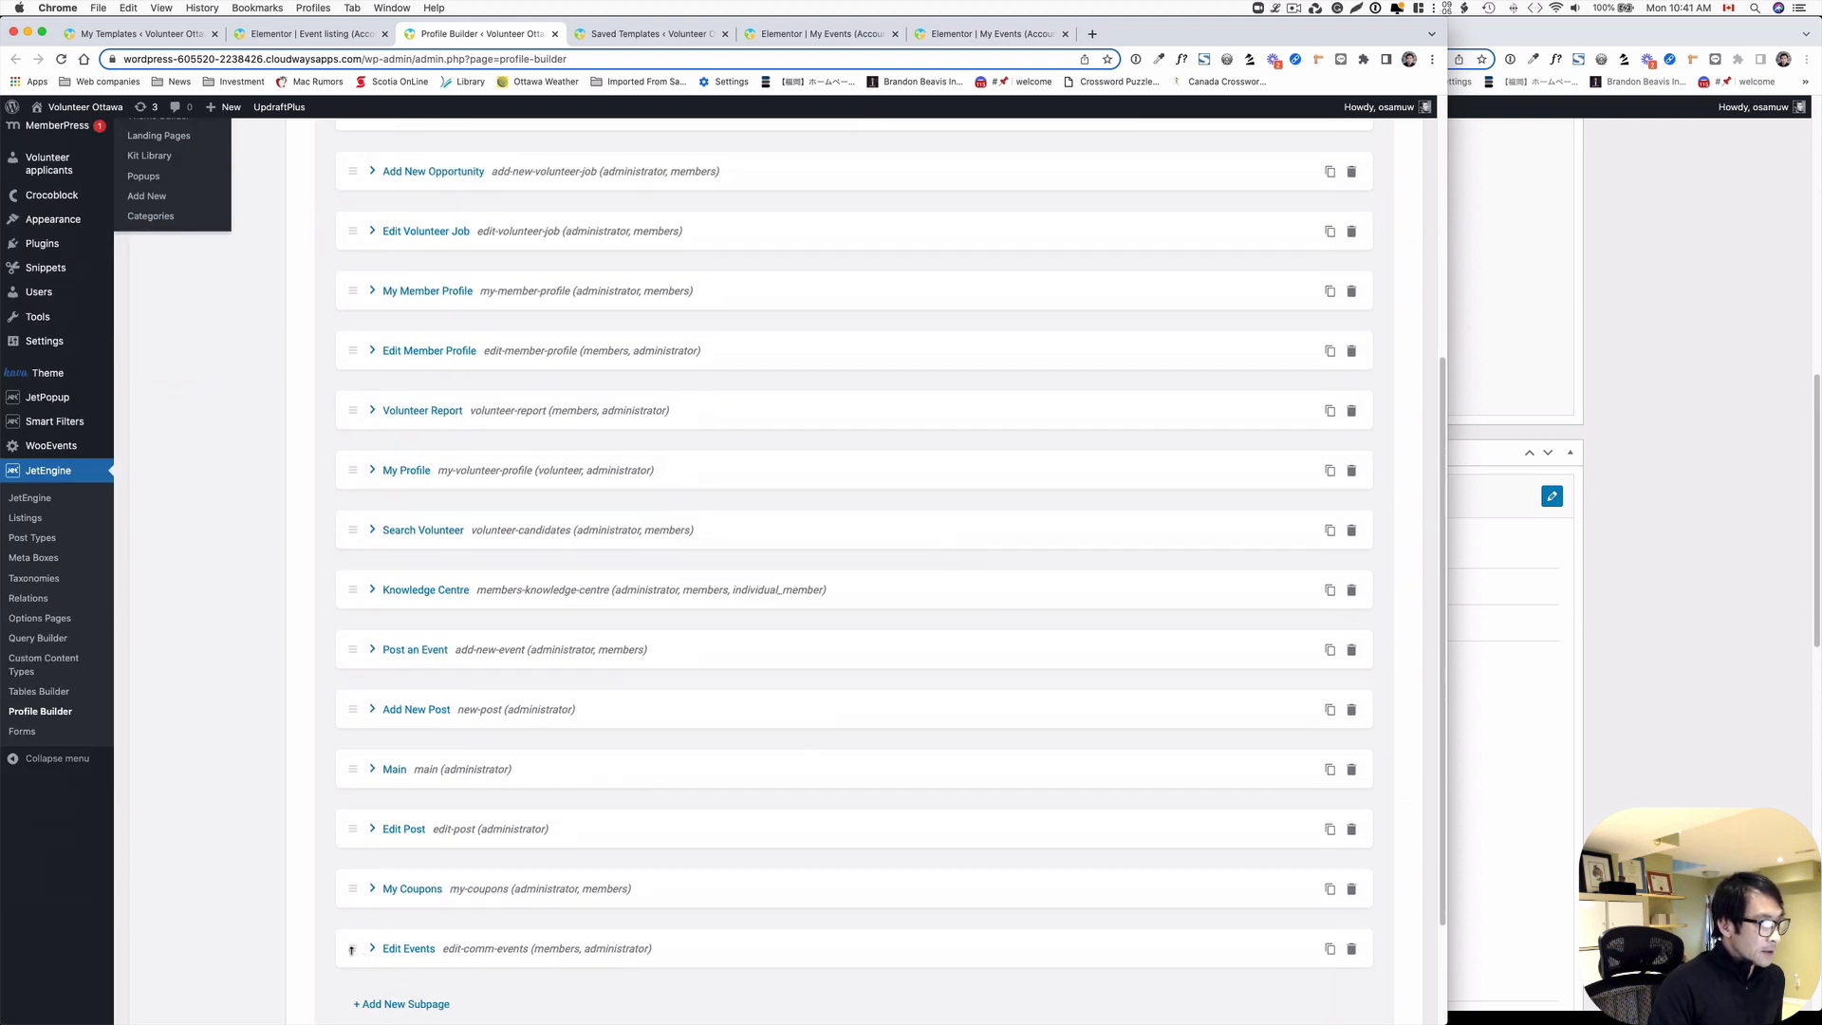
{"action": "left_click_drag", "start_coordinate": [350, 945], "coordinate": [345, 750]}
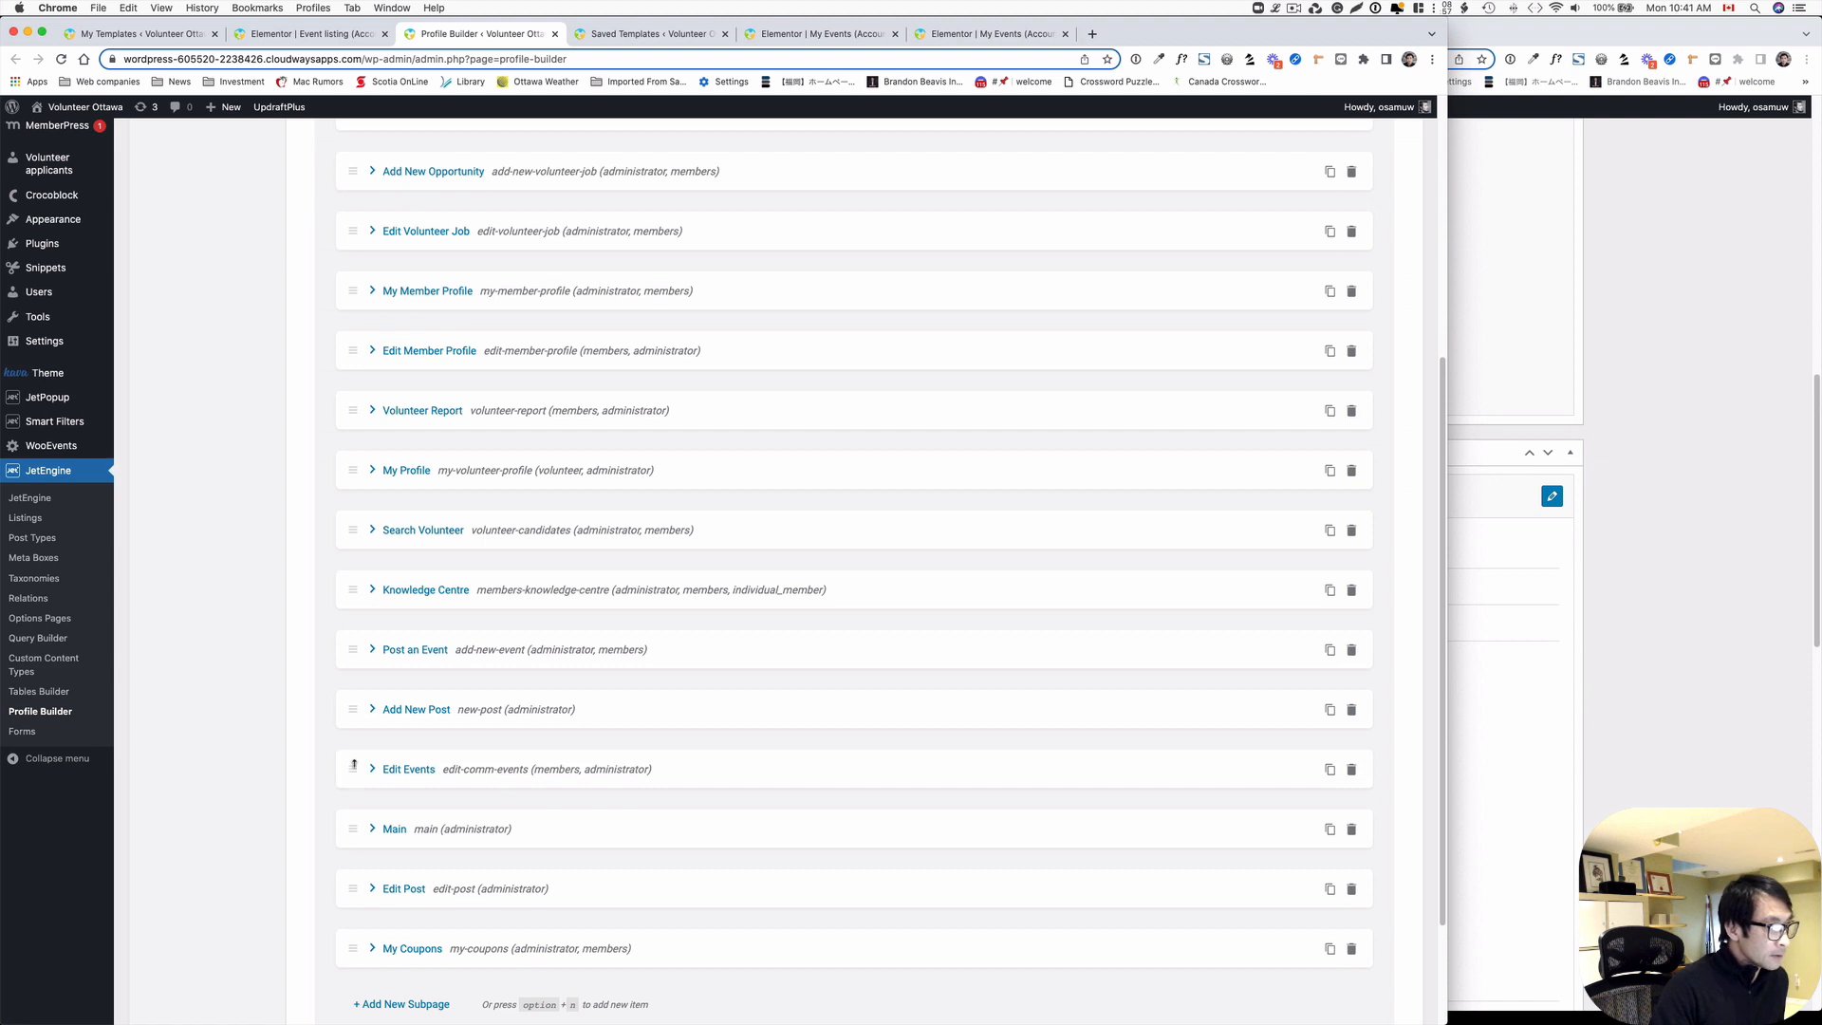
{"action": "left_click_drag", "start_coordinate": [353, 765], "coordinate": [356, 707]}
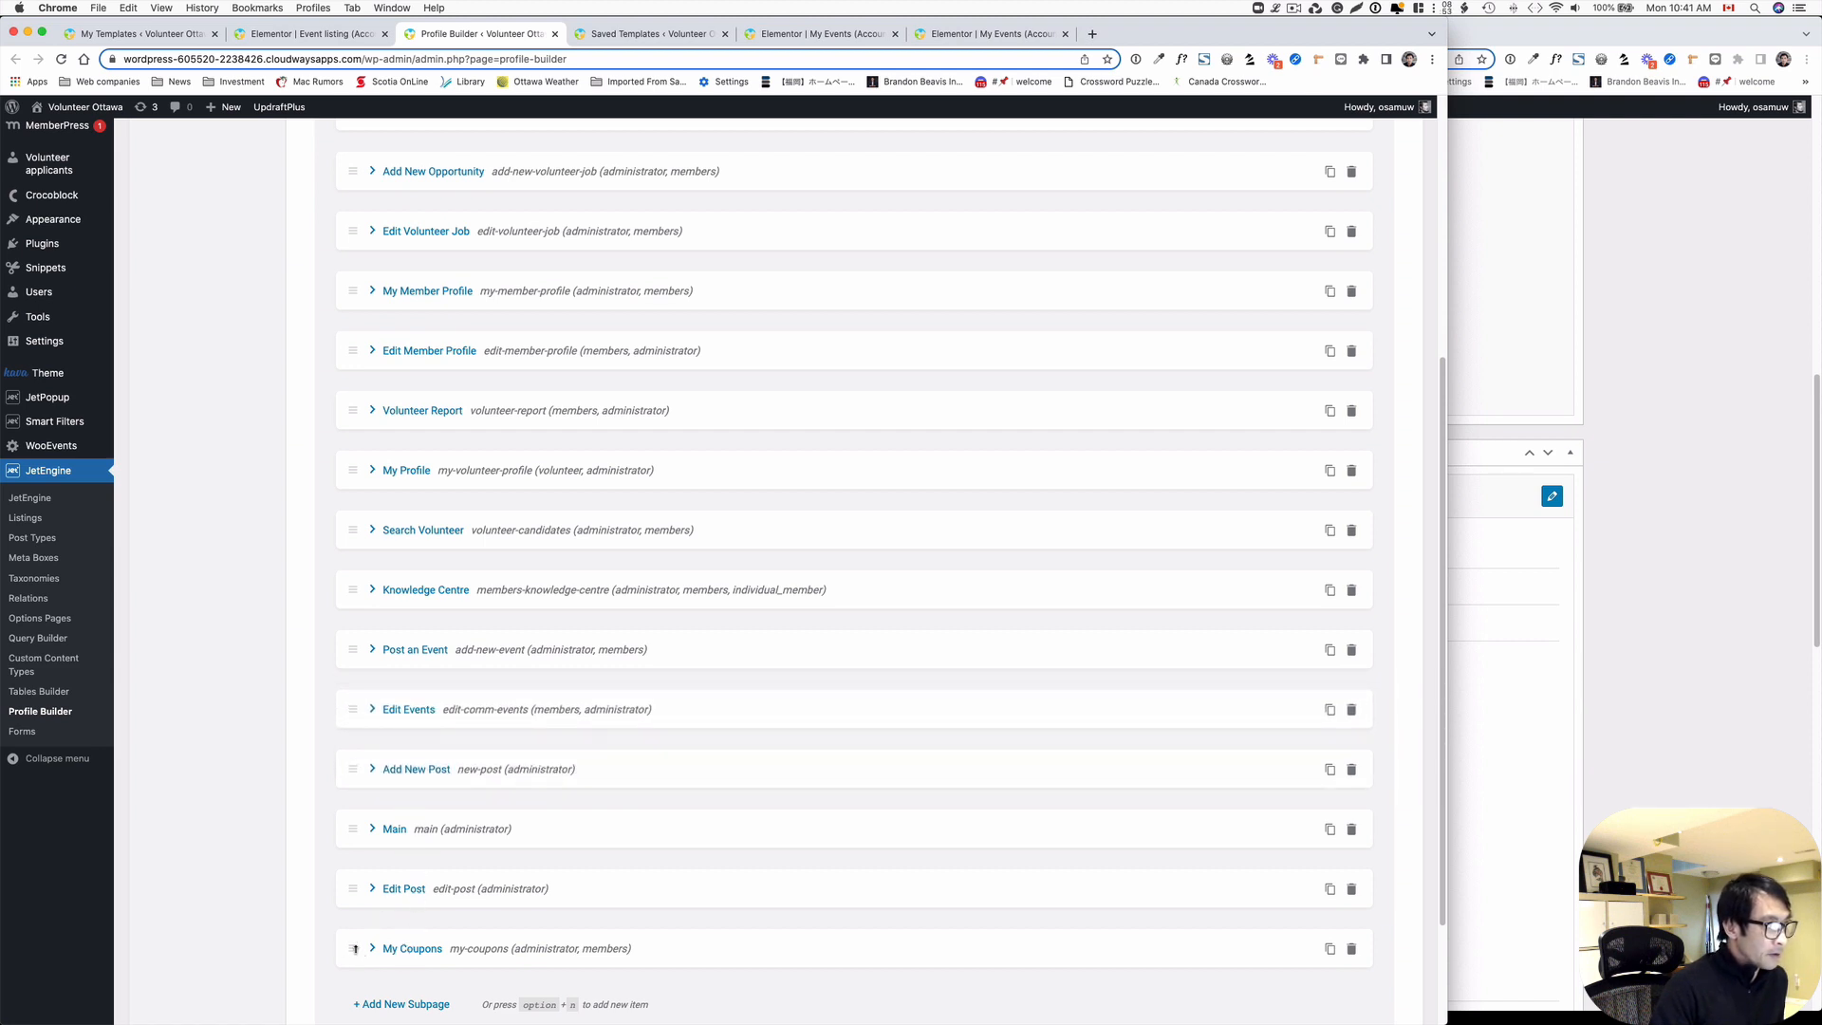
- Move the My Coupons subpage directly below Edit Events in the Profile Builder account subpages
{"action": "left_click_drag", "start_coordinate": [355, 948], "coordinate": [356, 906]}
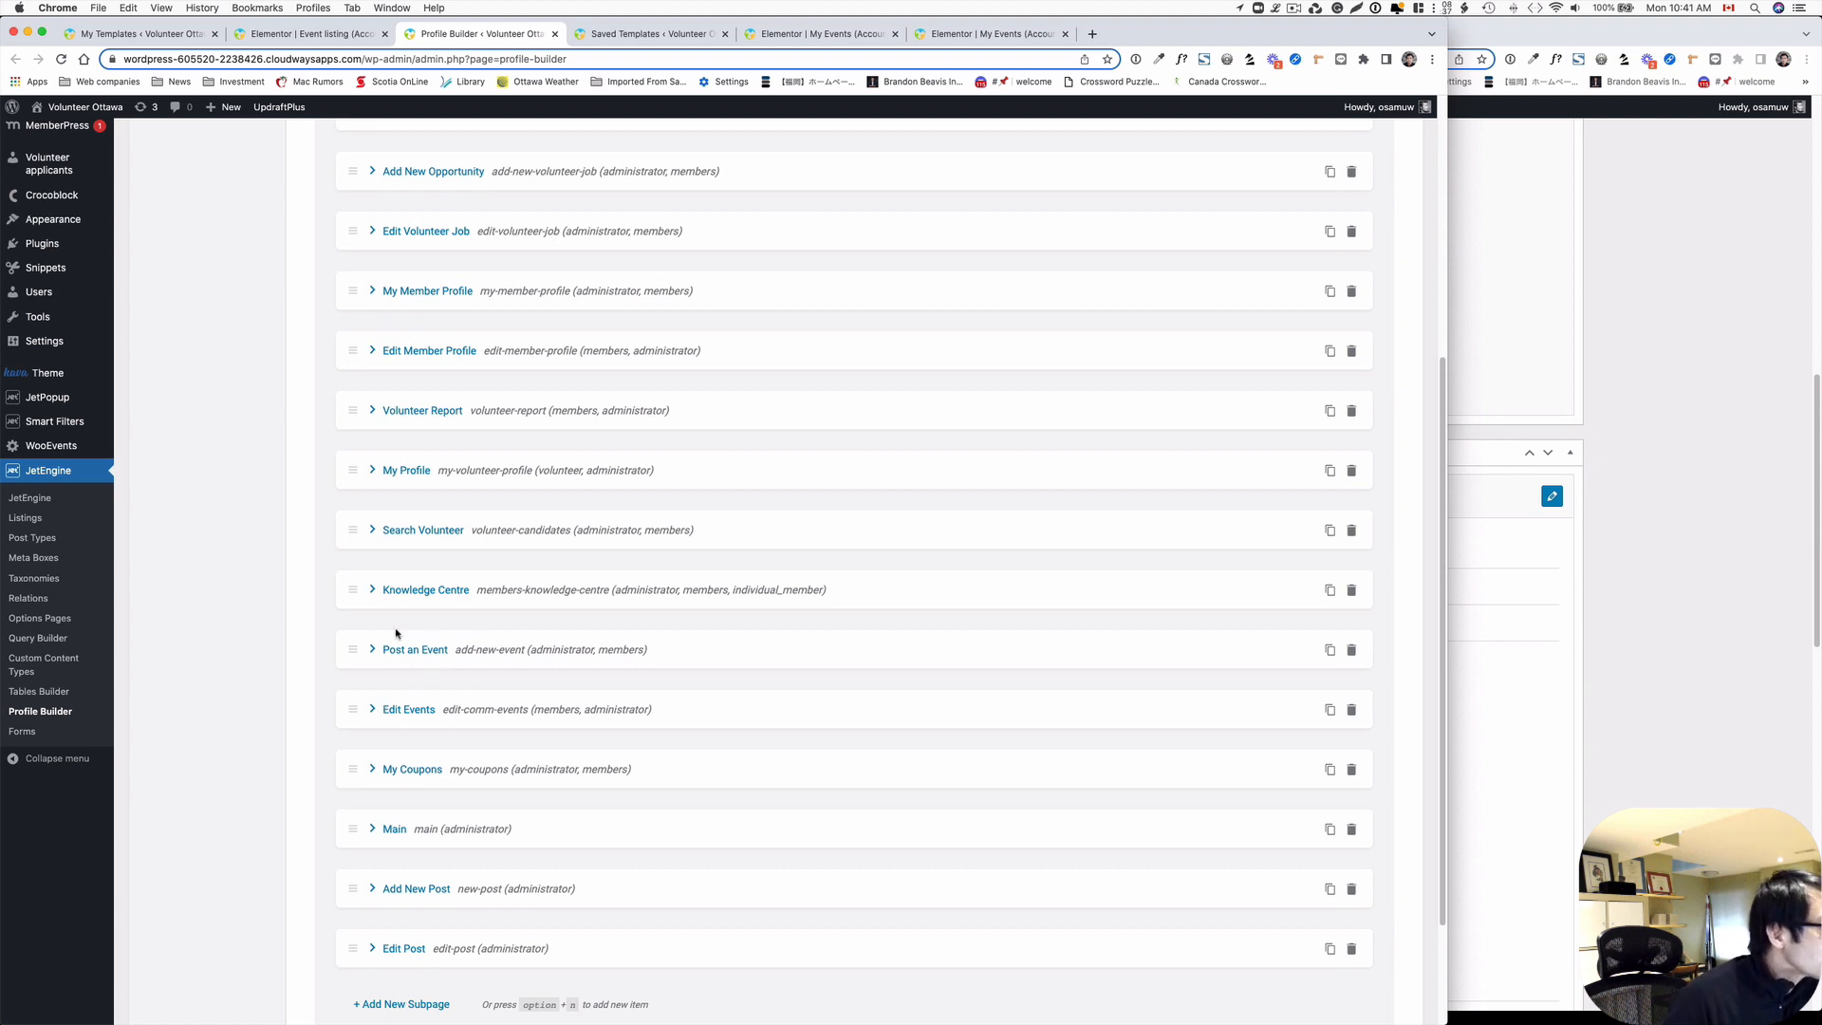
{"action": "scroll", "coordinate": [446, 643], "scroll_direction": "up", "scroll_amount": 5}
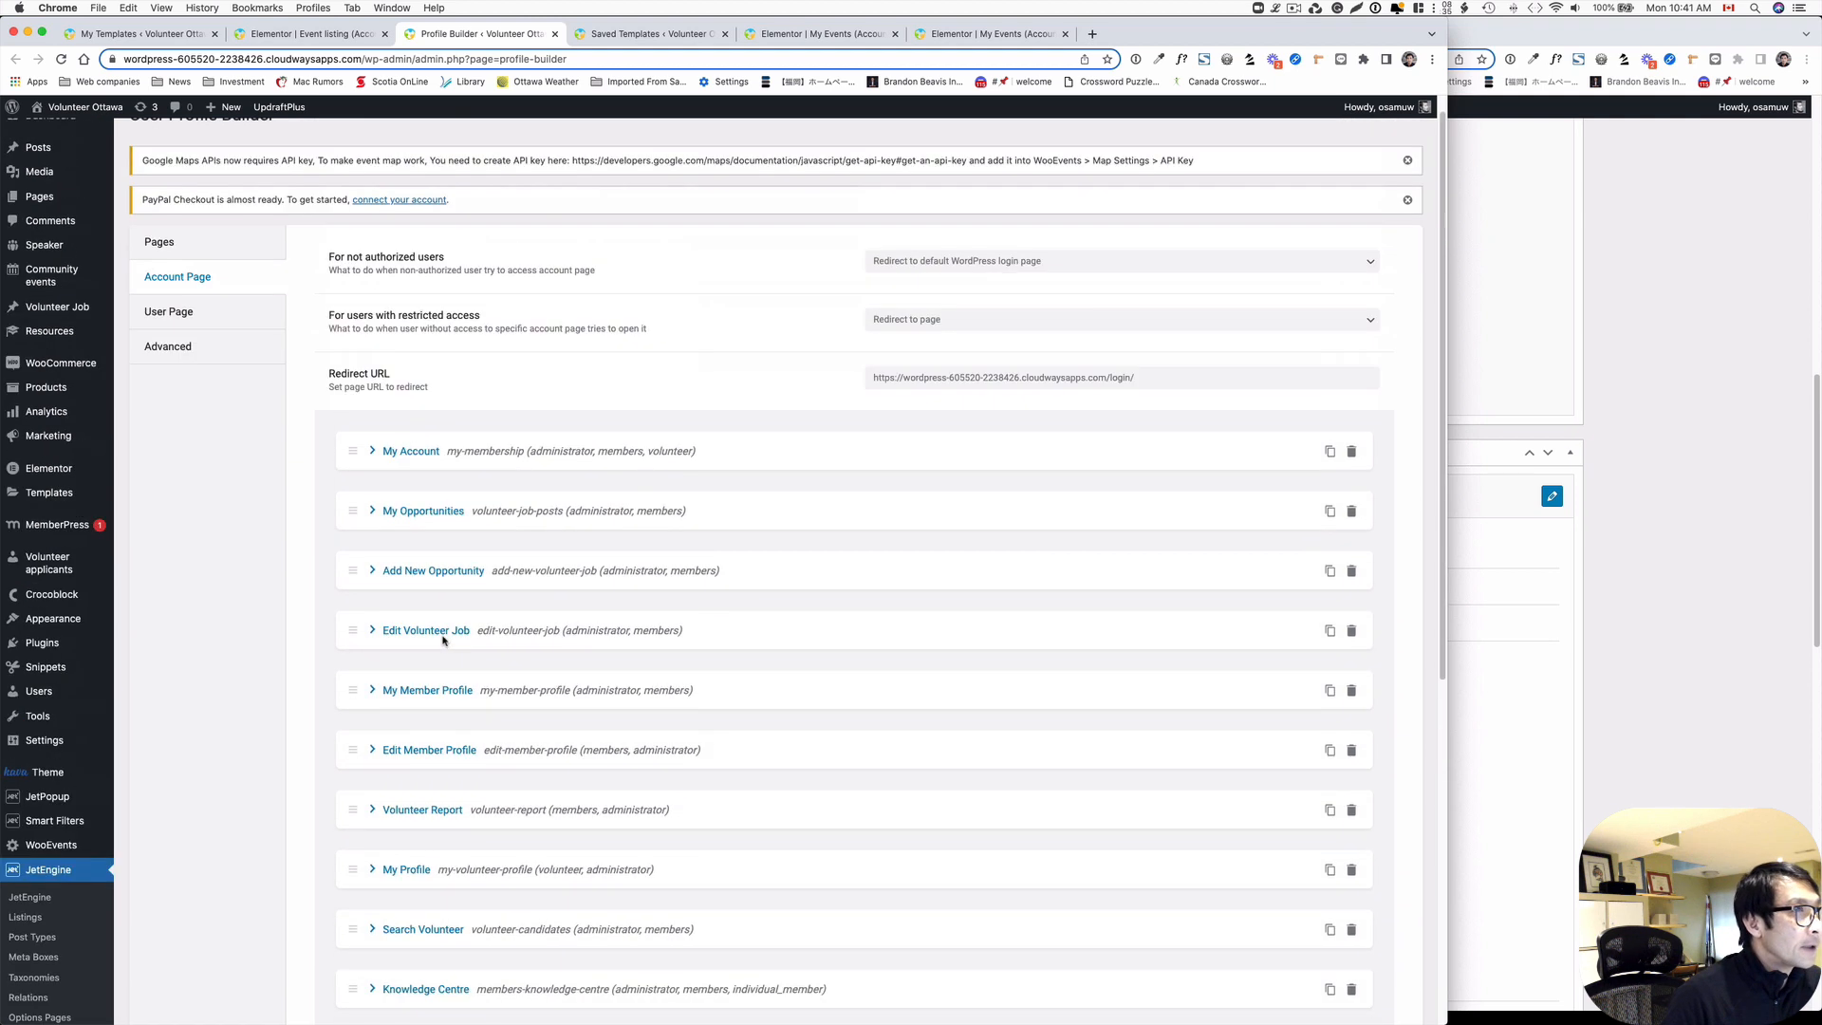
{"action": "scroll", "coordinate": [436, 593], "scroll_direction": "down", "scroll_amount": 1}
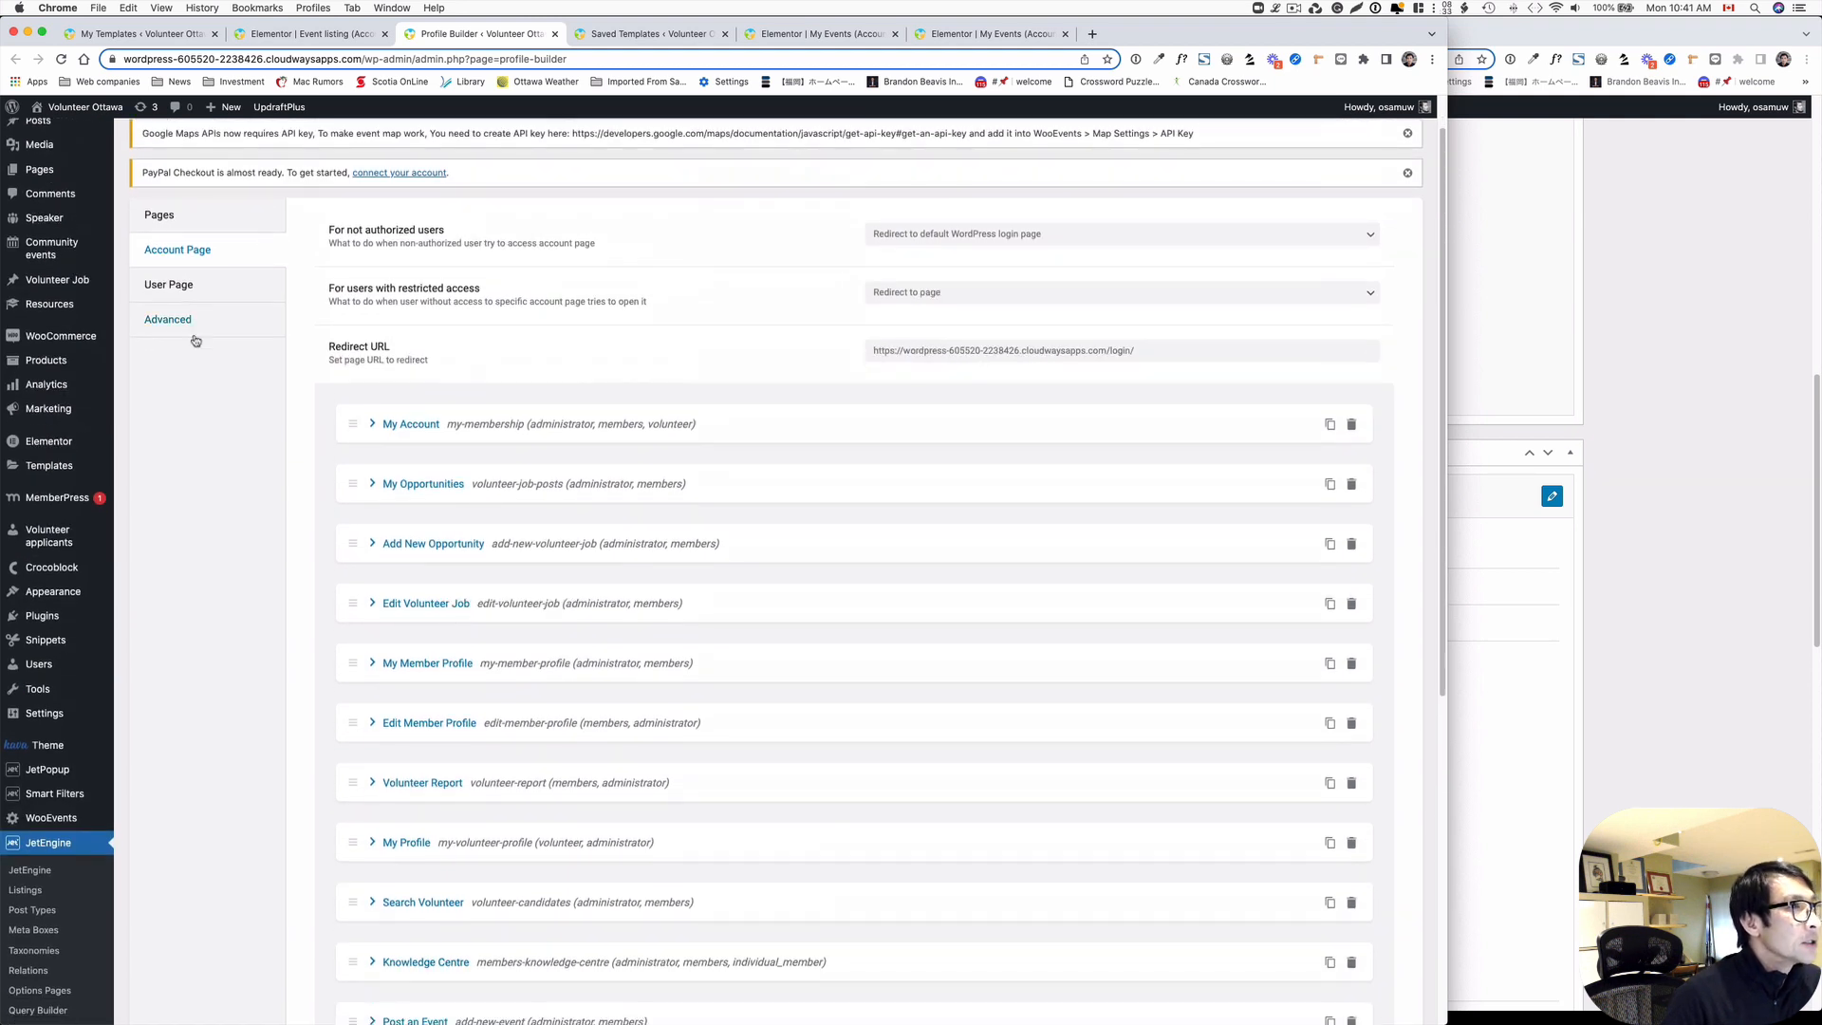
{"action": "scroll", "coordinate": [628, 414], "scroll_direction": "down", "scroll_amount": 1}
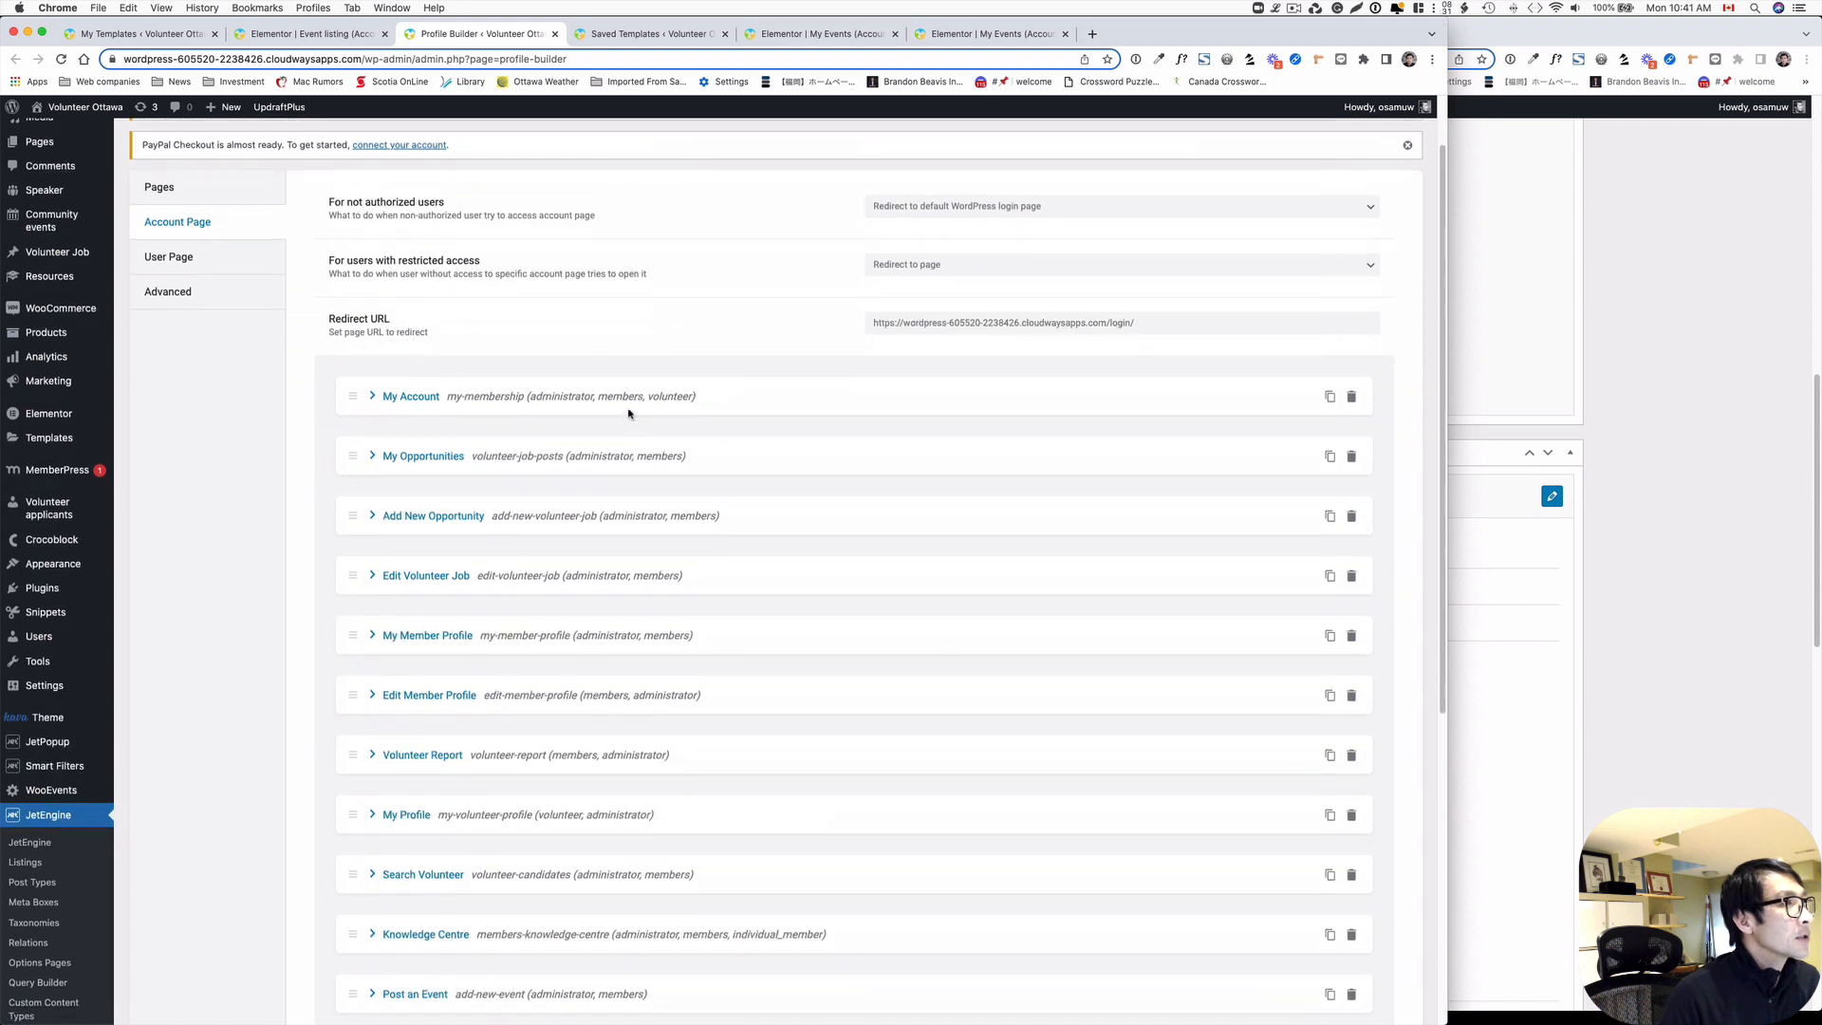
- Rename the newest My Events (Account) saved template to Edit Events (Account), set its slug to edit-my-events, and update it
{"action": "left_click", "coordinate": [647, 34]}
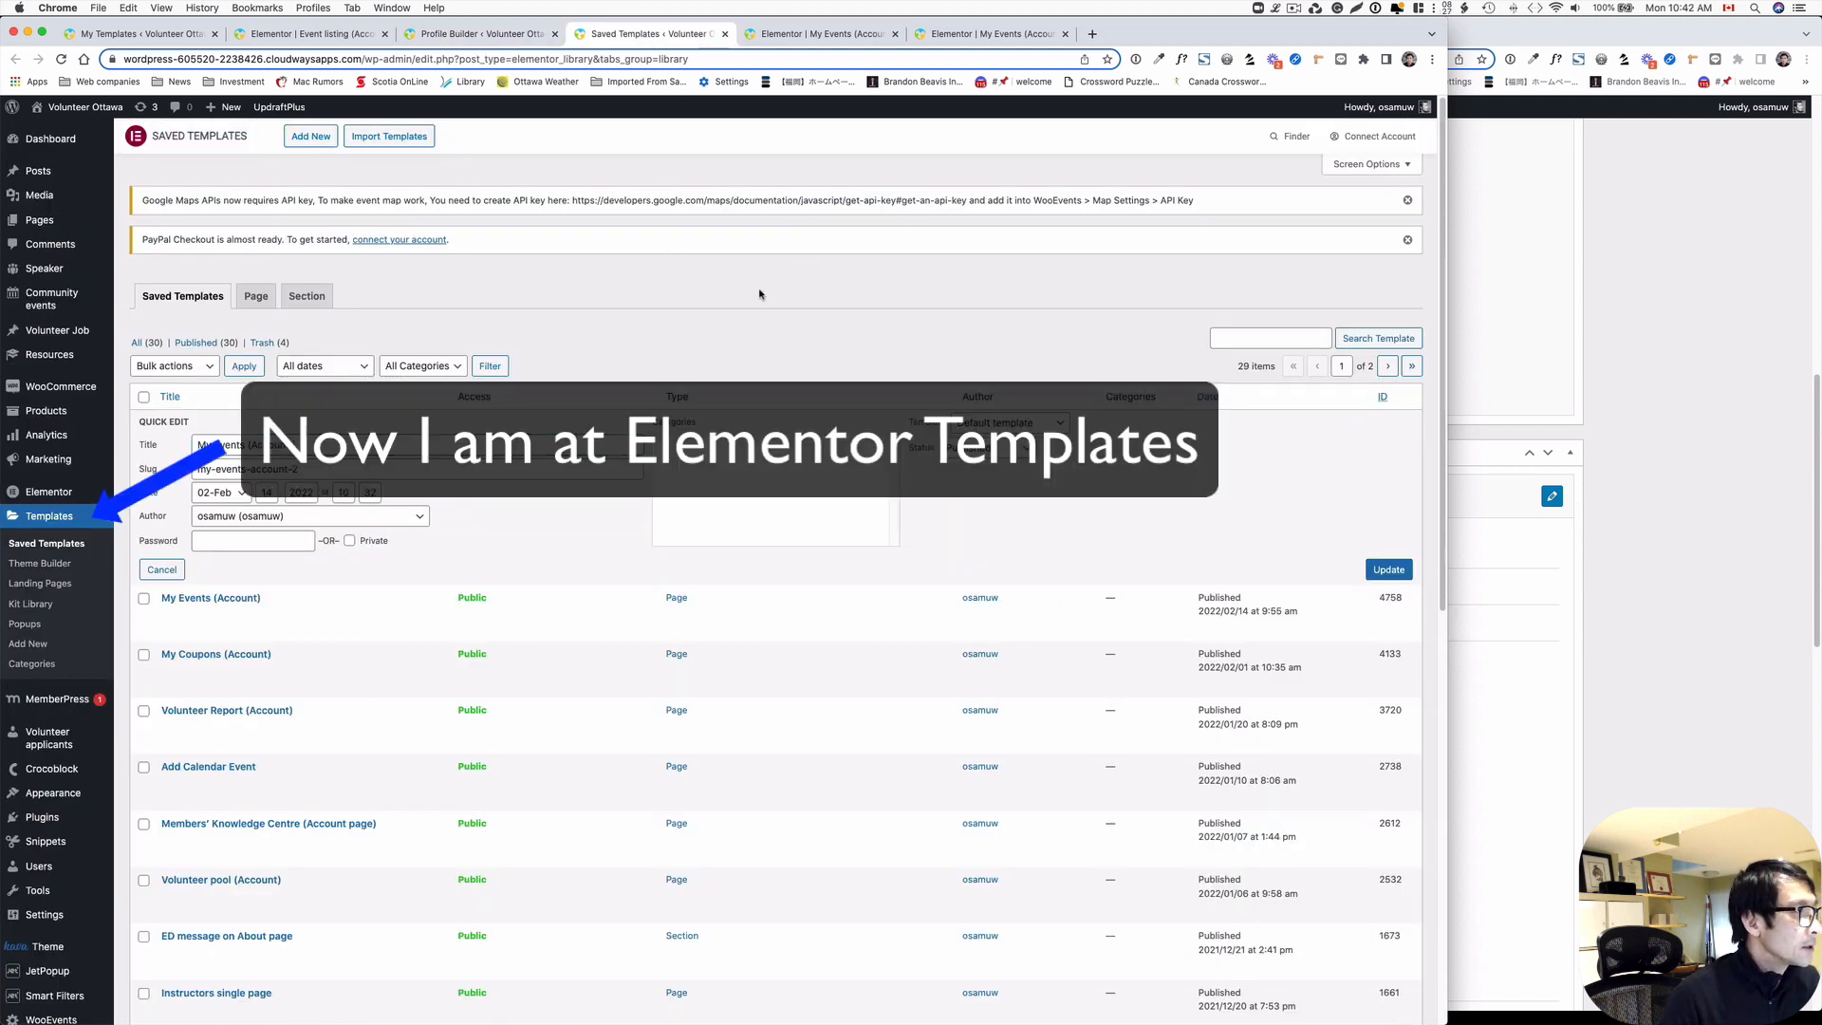
{"action": "left_click", "coordinate": [177, 574]}
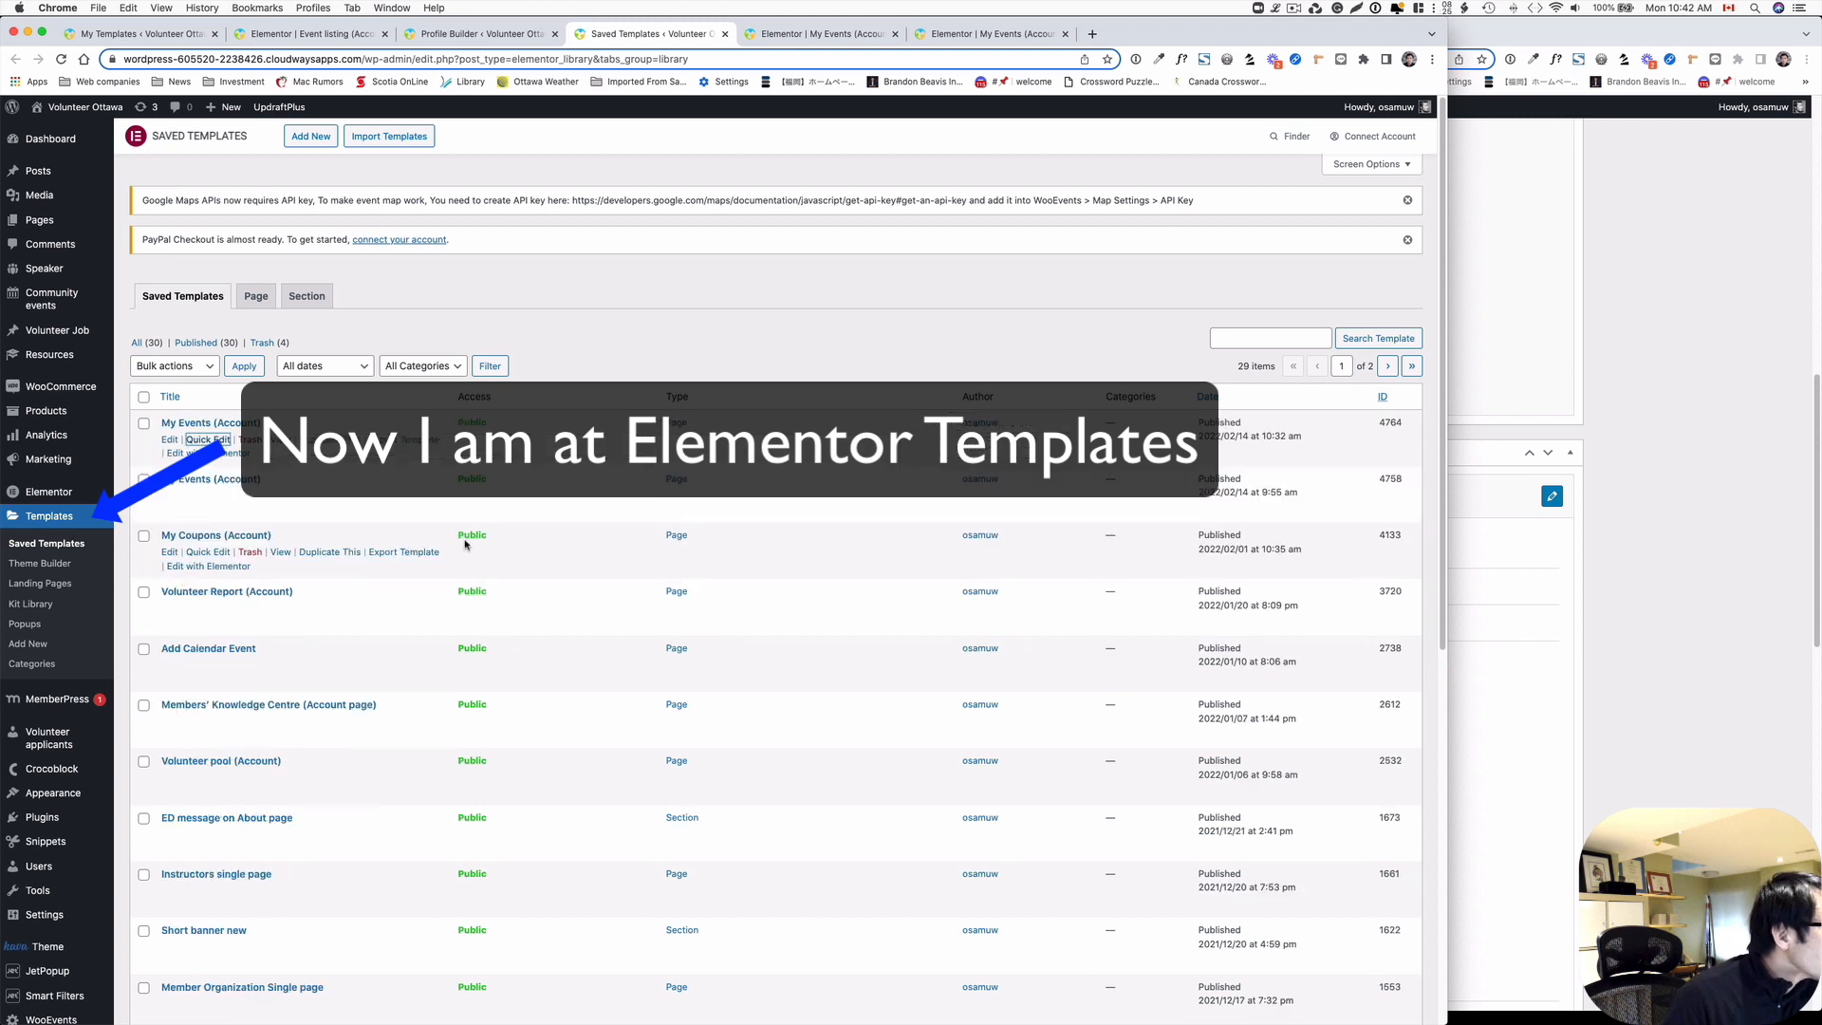
{"action": "left_click", "coordinate": [207, 439]}
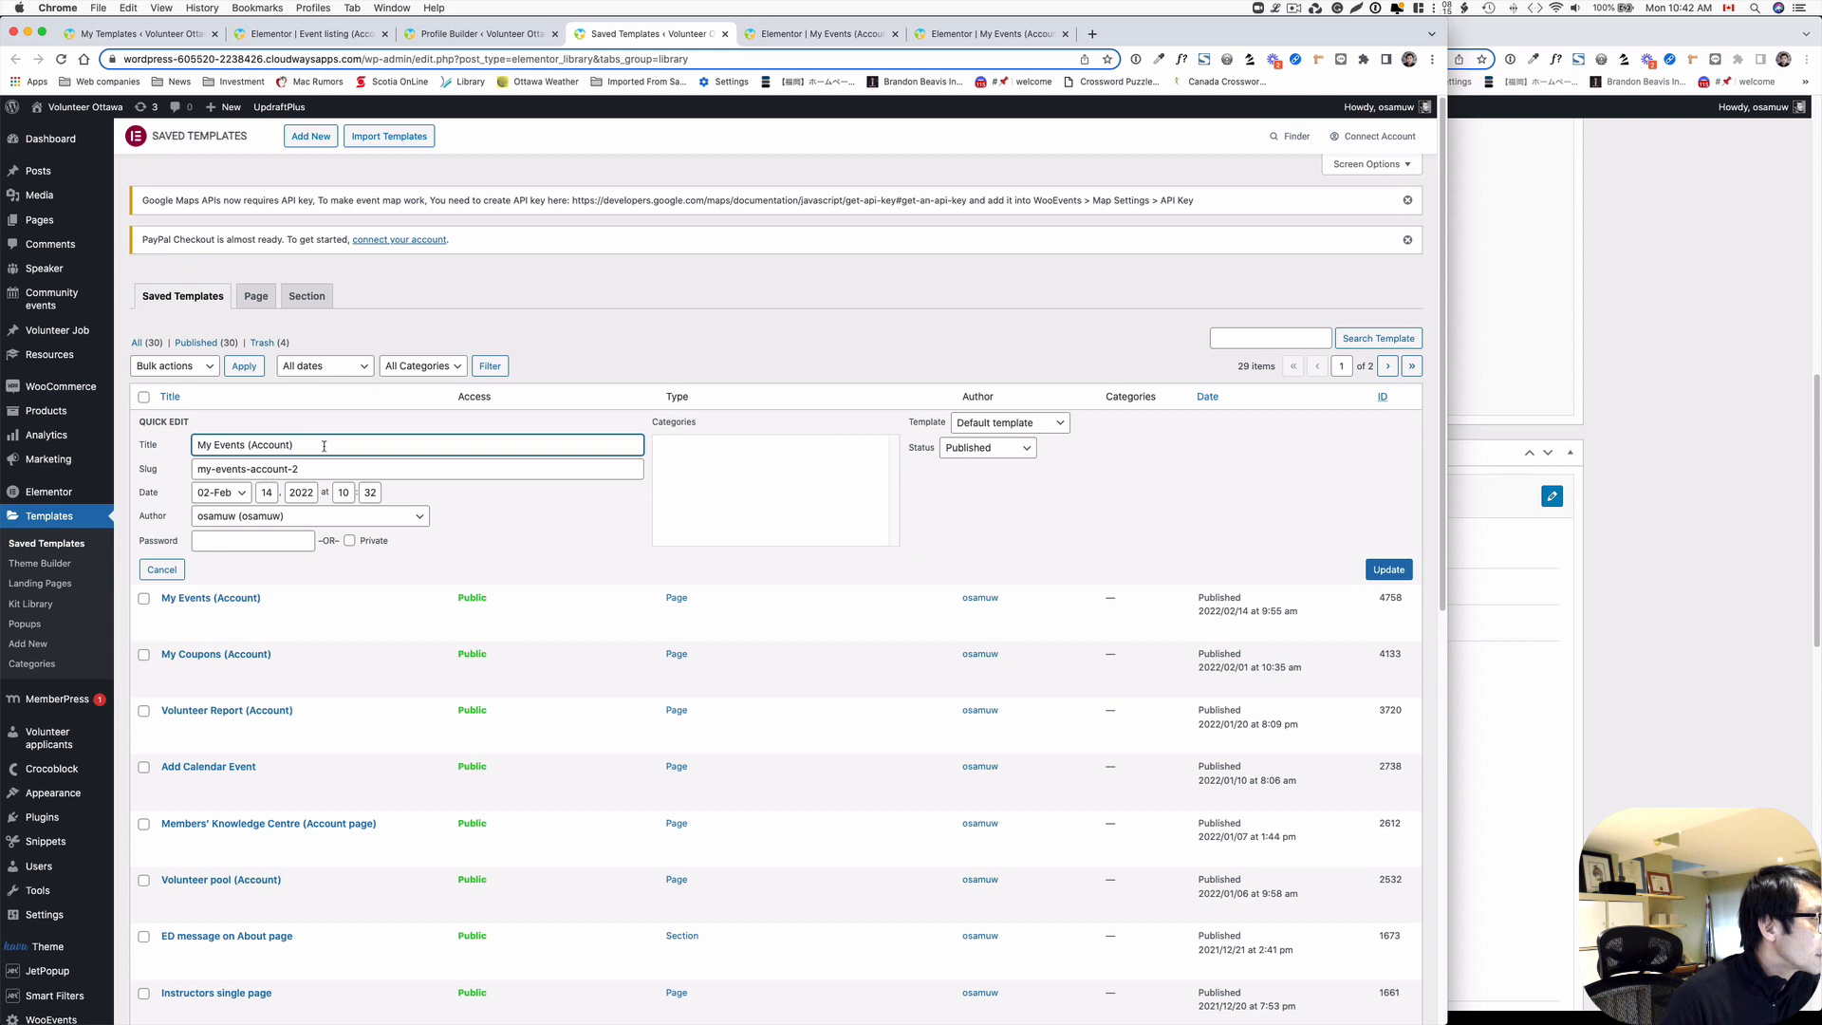
{"action": "double_click", "coordinate": [202, 446]}
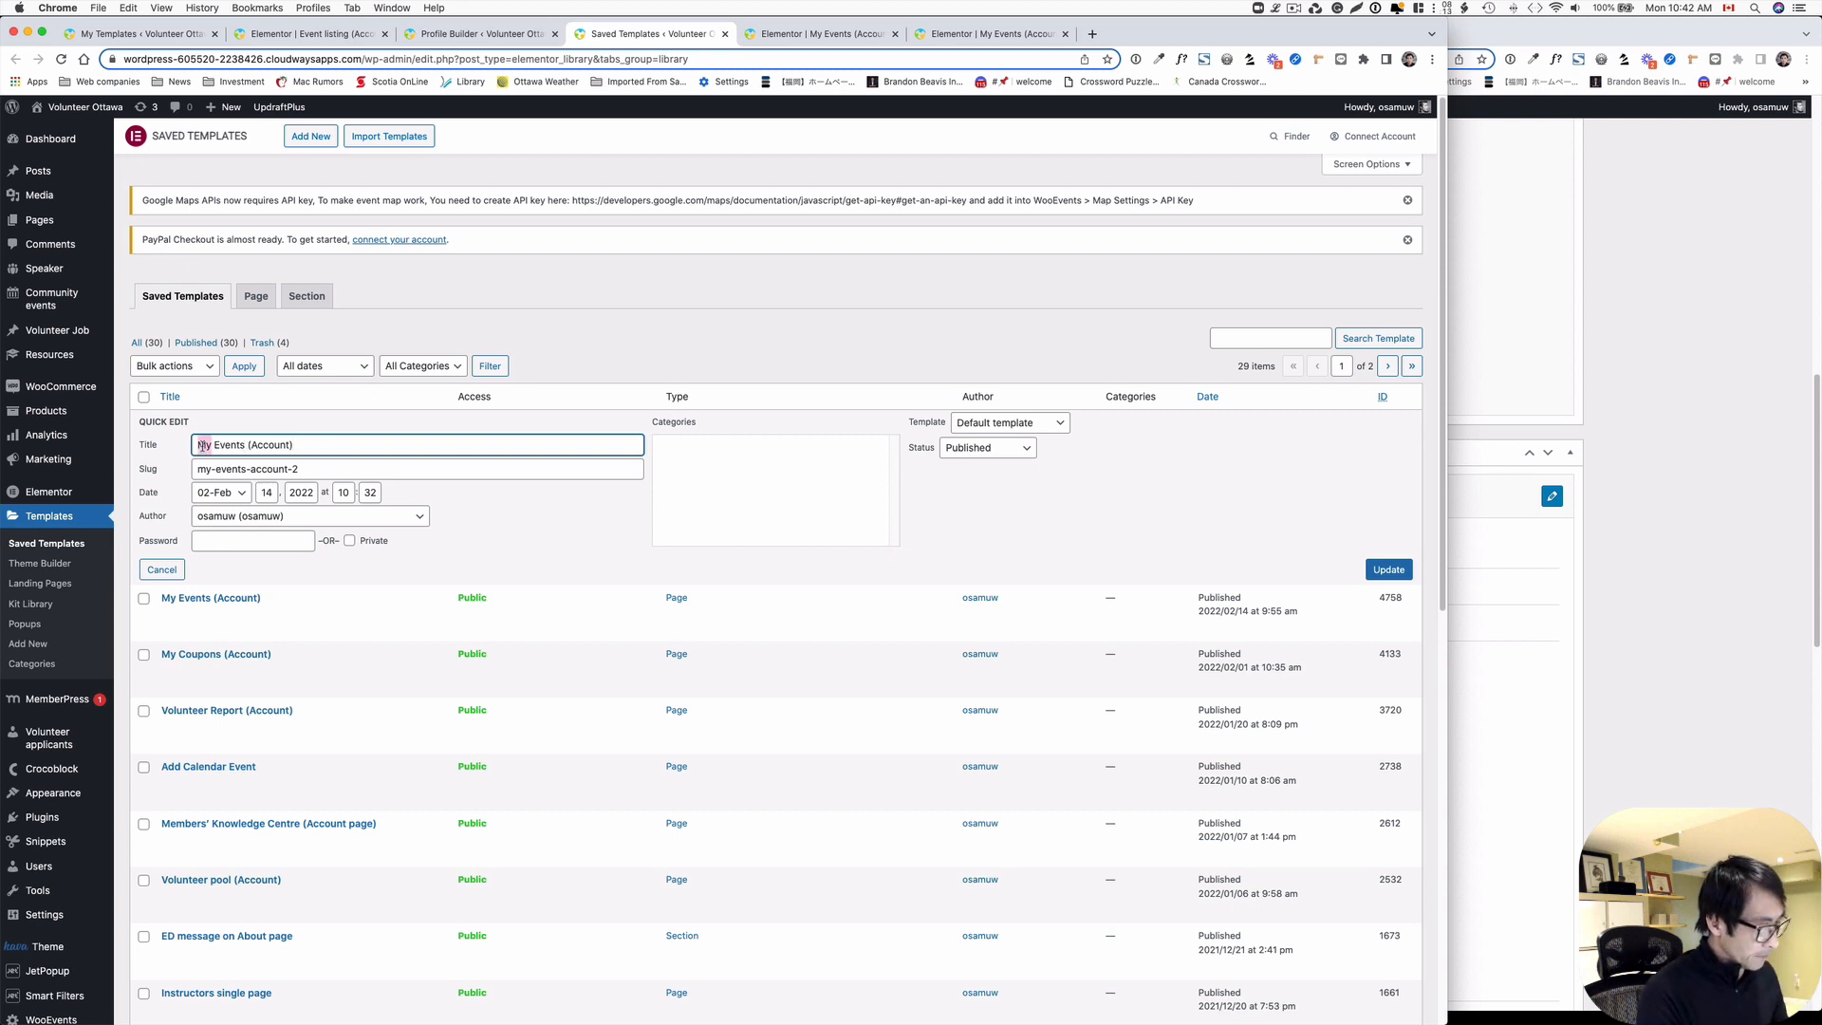
{"action": "type", "text": "Edit"}
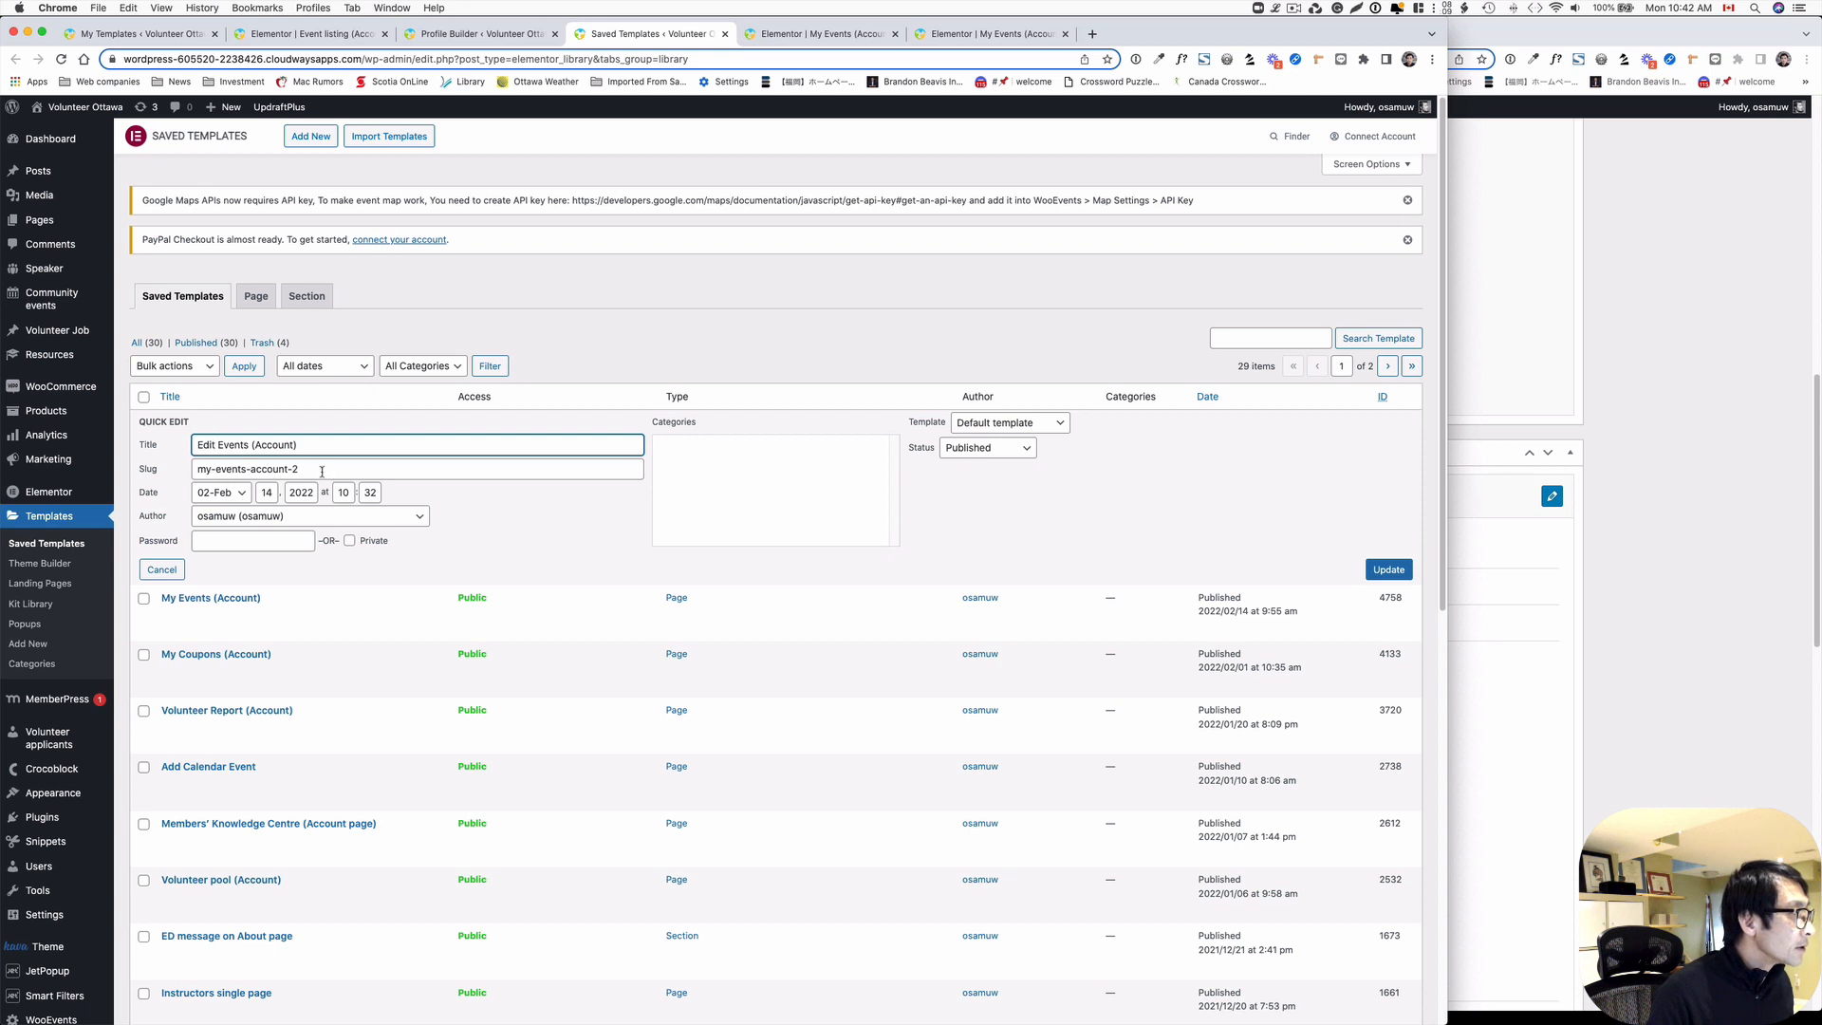
{"action": "left_click_drag", "start_coordinate": [322, 469], "coordinate": [158, 488]}
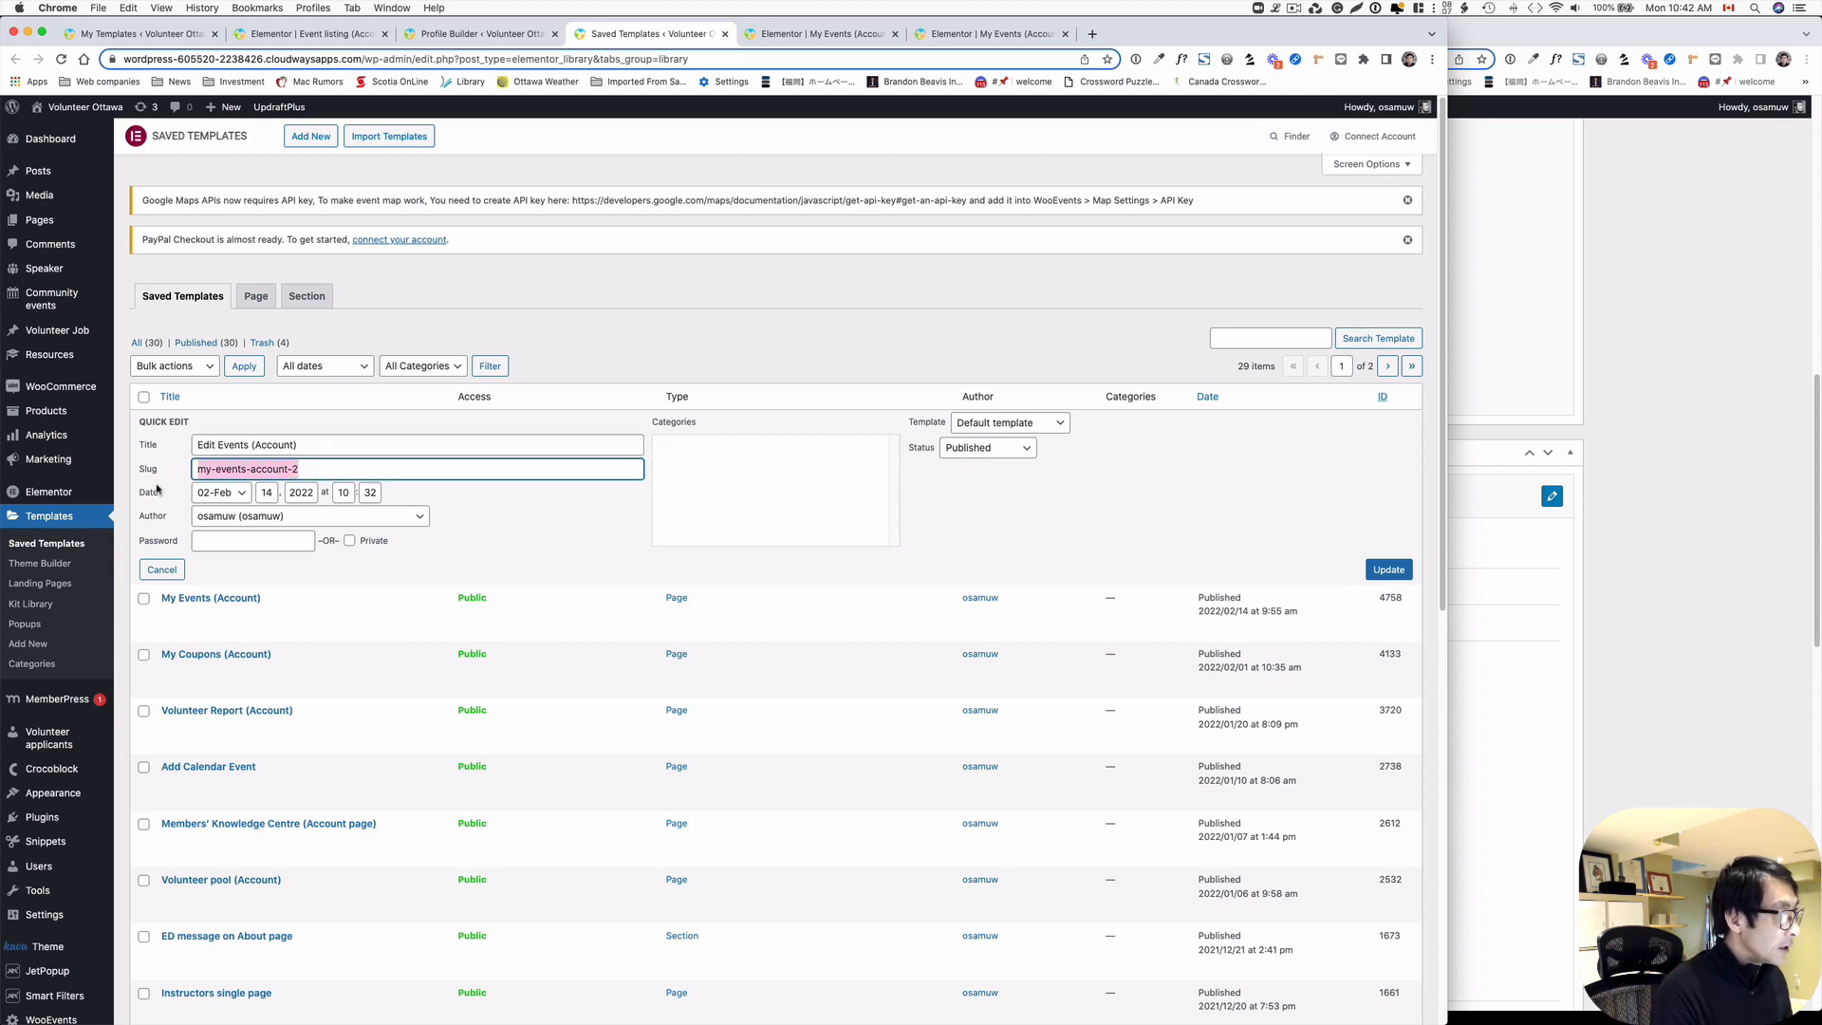
{"action": "type", "text": "edit-events"}
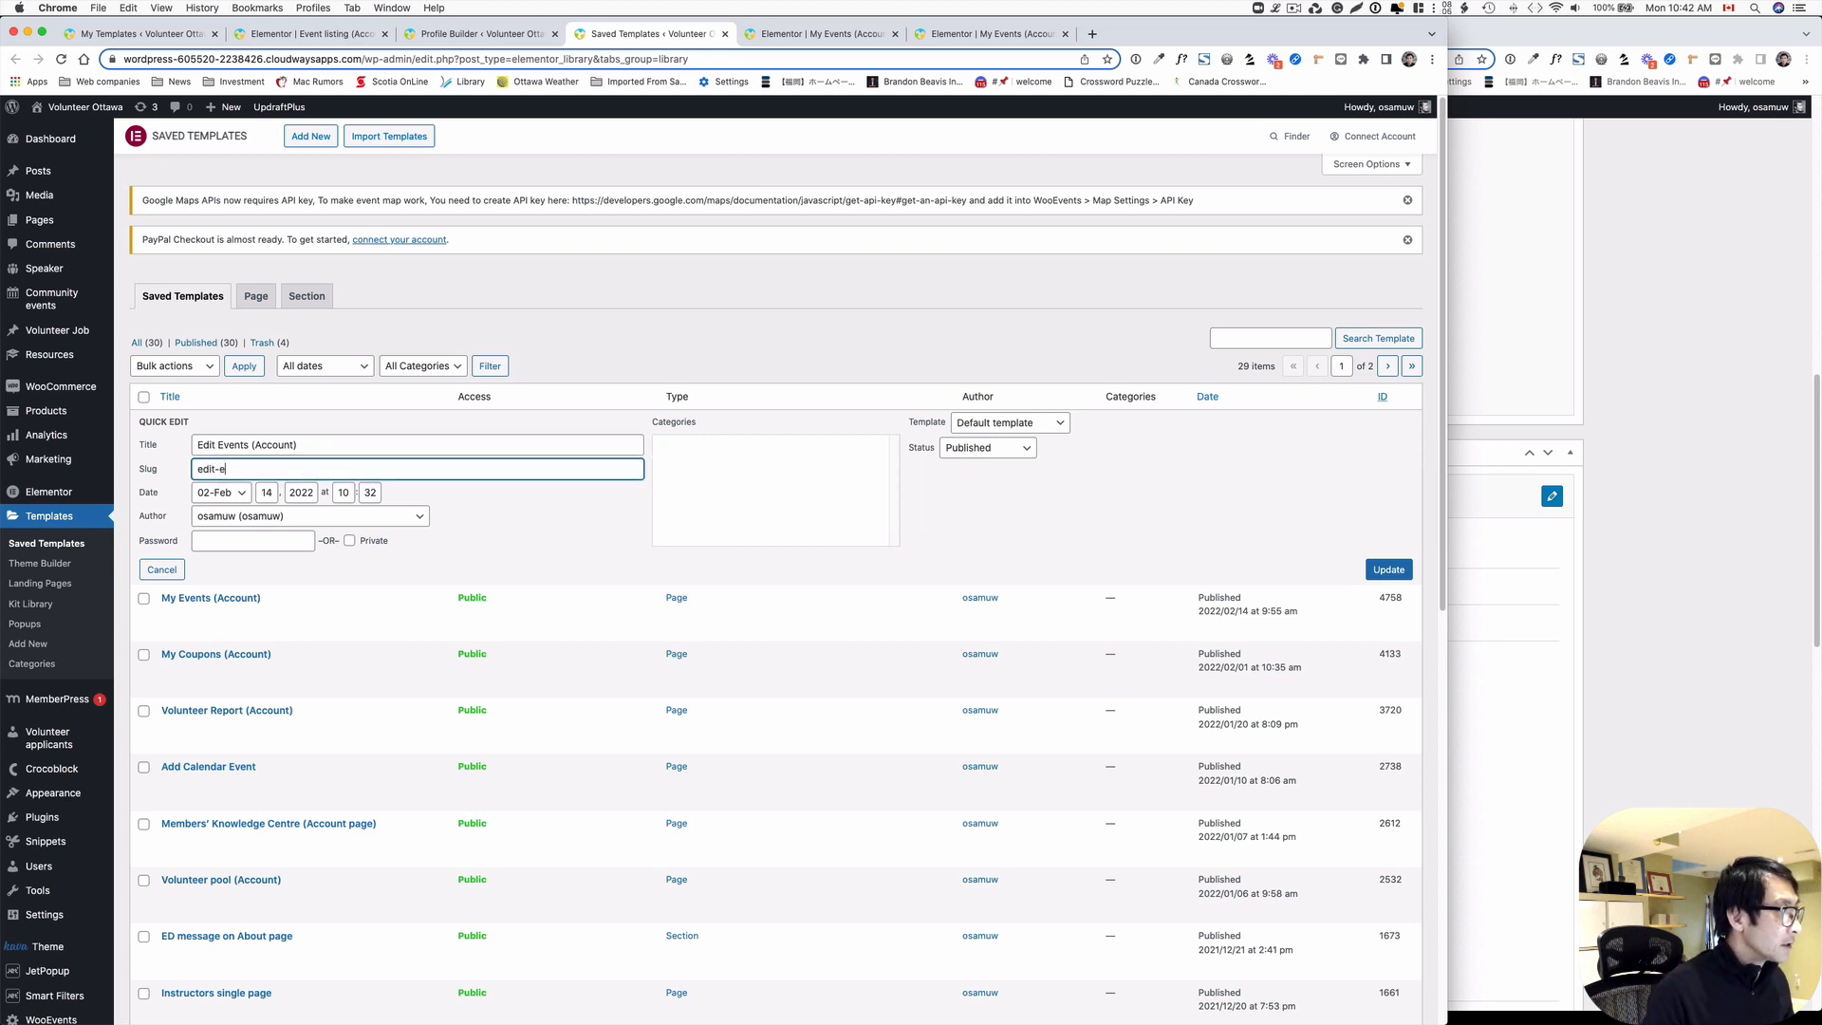
{"action": "left_click", "coordinate": [221, 469]}
{"action": "type", "text": "my-"}
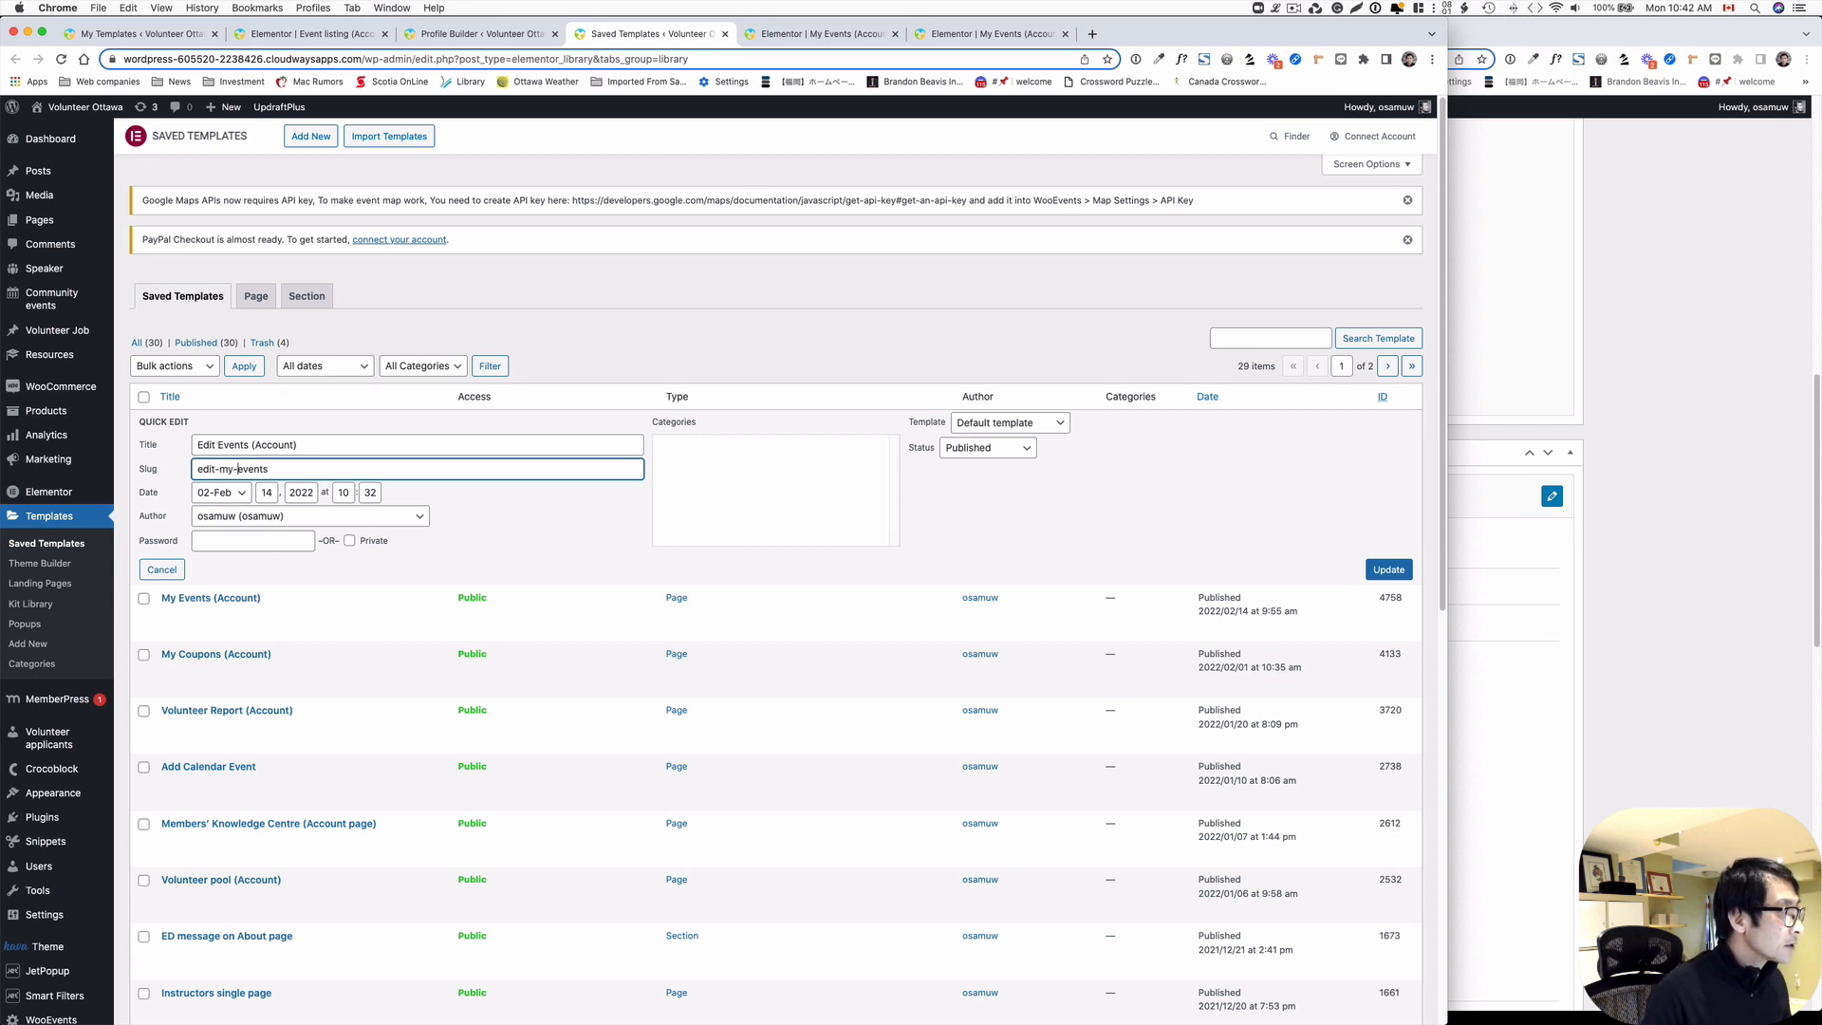
{"action": "left_click", "coordinate": [1396, 578]}
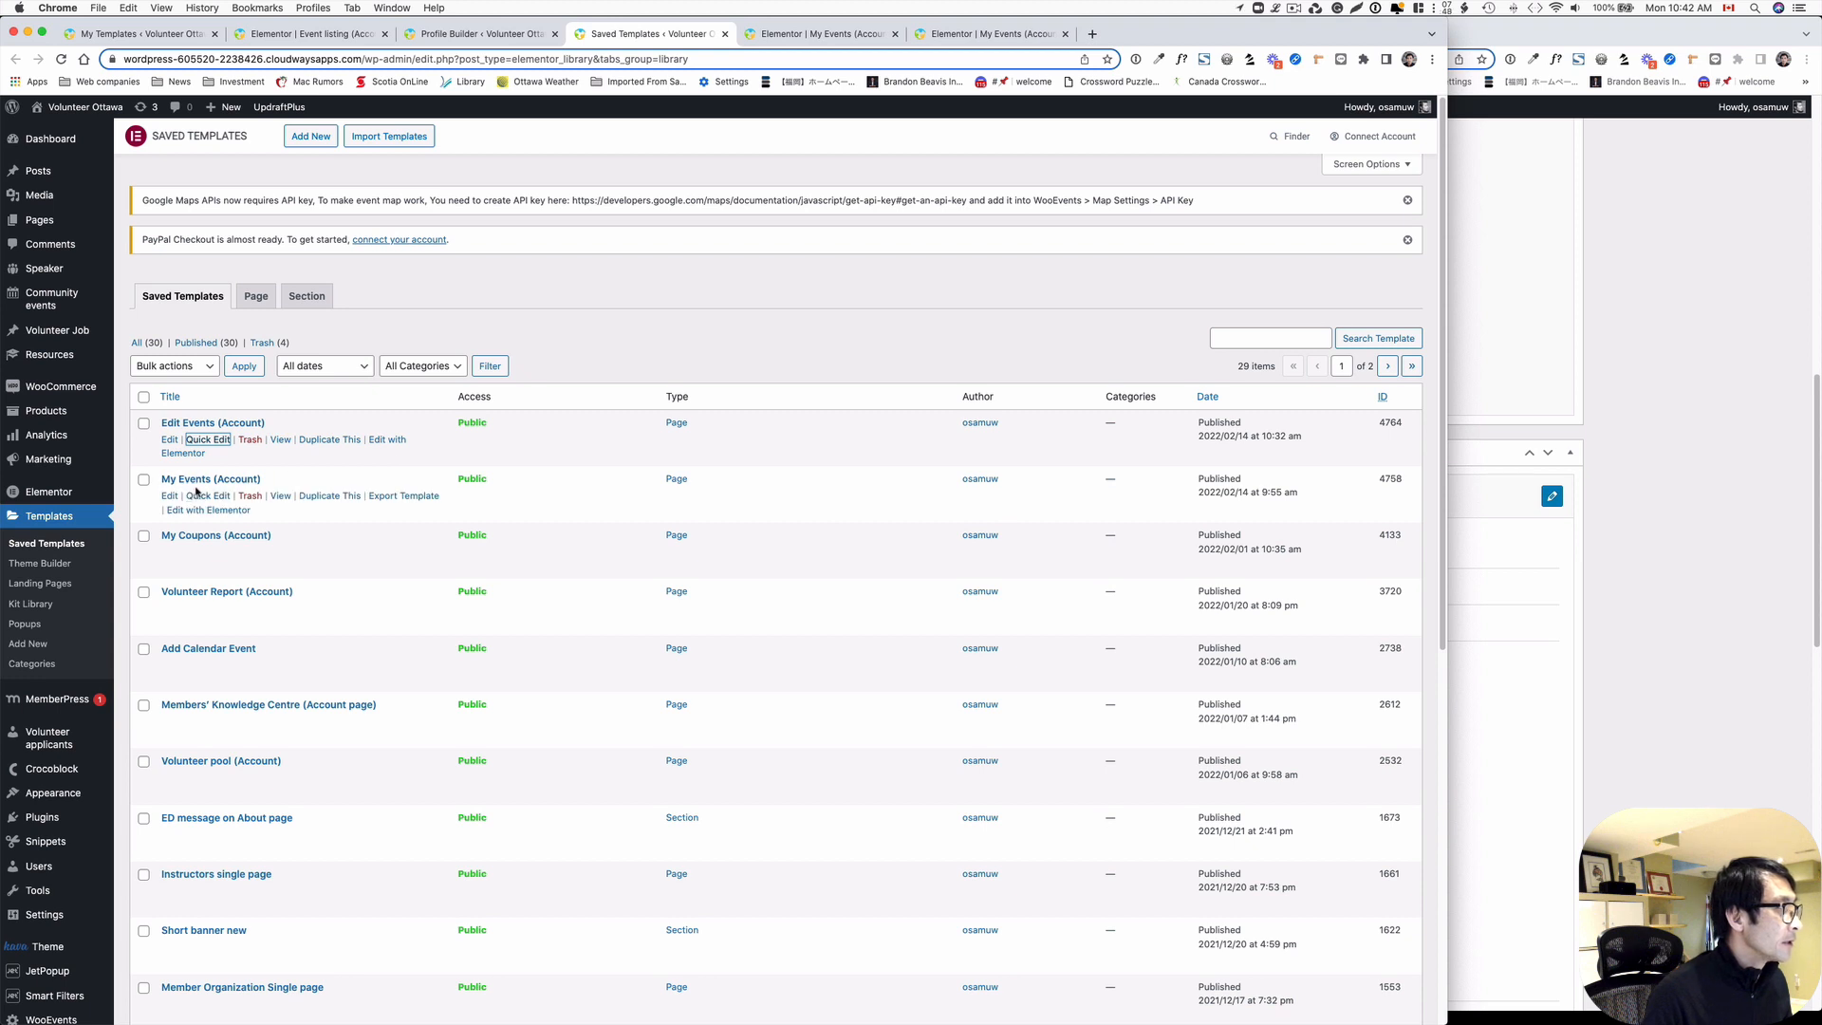
- Reload the Profile Builder page and move the Edit Events subpage directly below Post an Event
{"action": "left_click", "coordinate": [488, 34]}
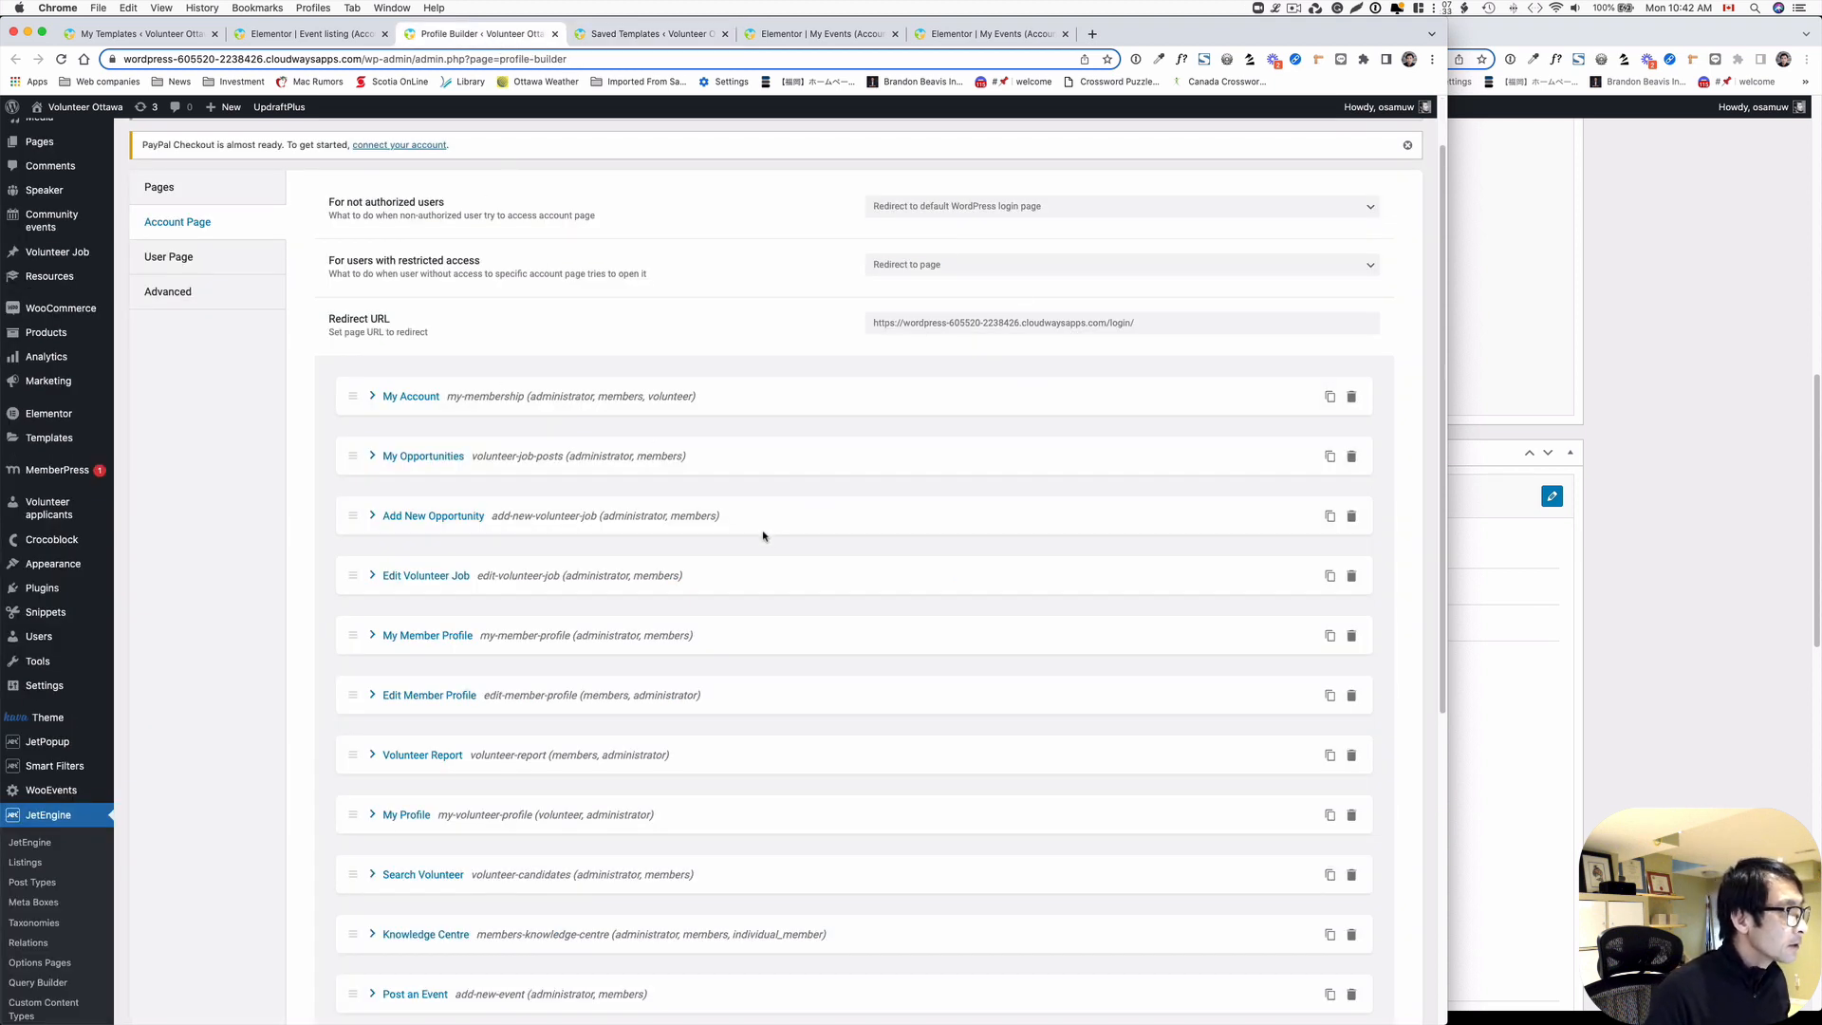
{"action": "scroll", "coordinate": [760, 535], "scroll_direction": "down", "scroll_amount": 5}
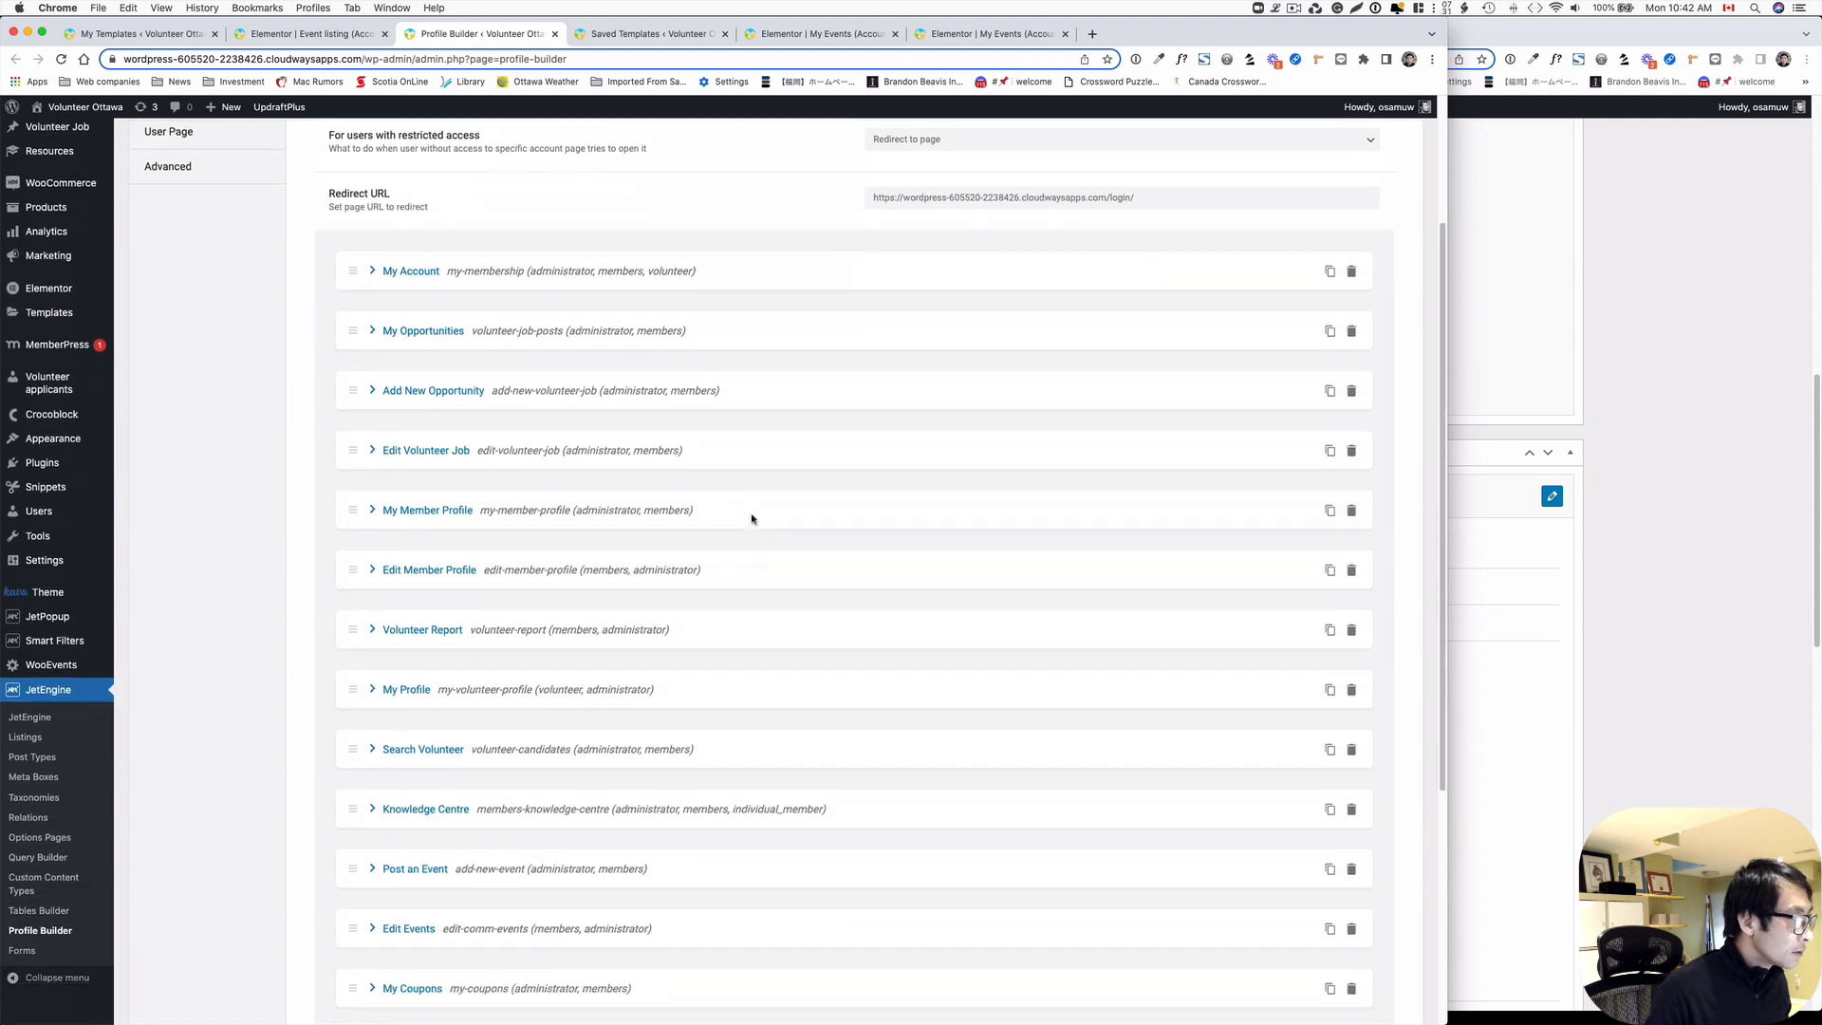
{"action": "scroll", "coordinate": [753, 517], "scroll_direction": "down", "scroll_amount": 2}
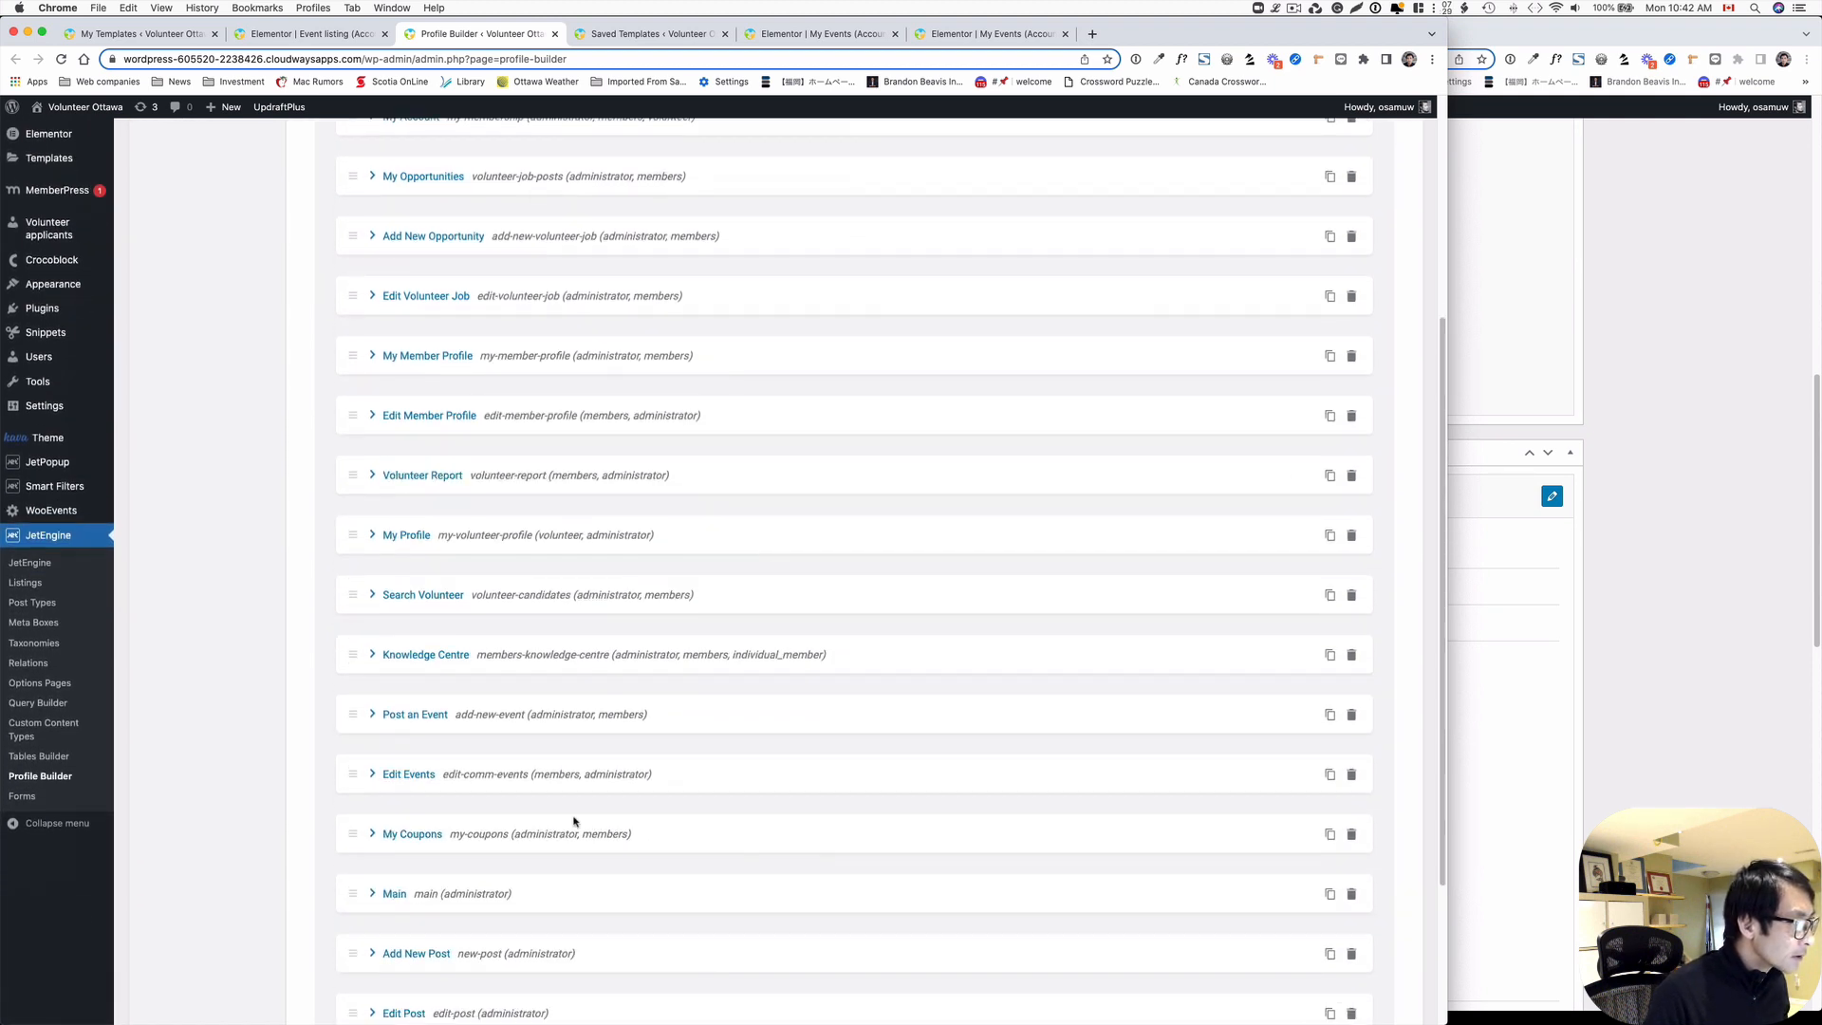
{"action": "left_click", "coordinate": [372, 774]}
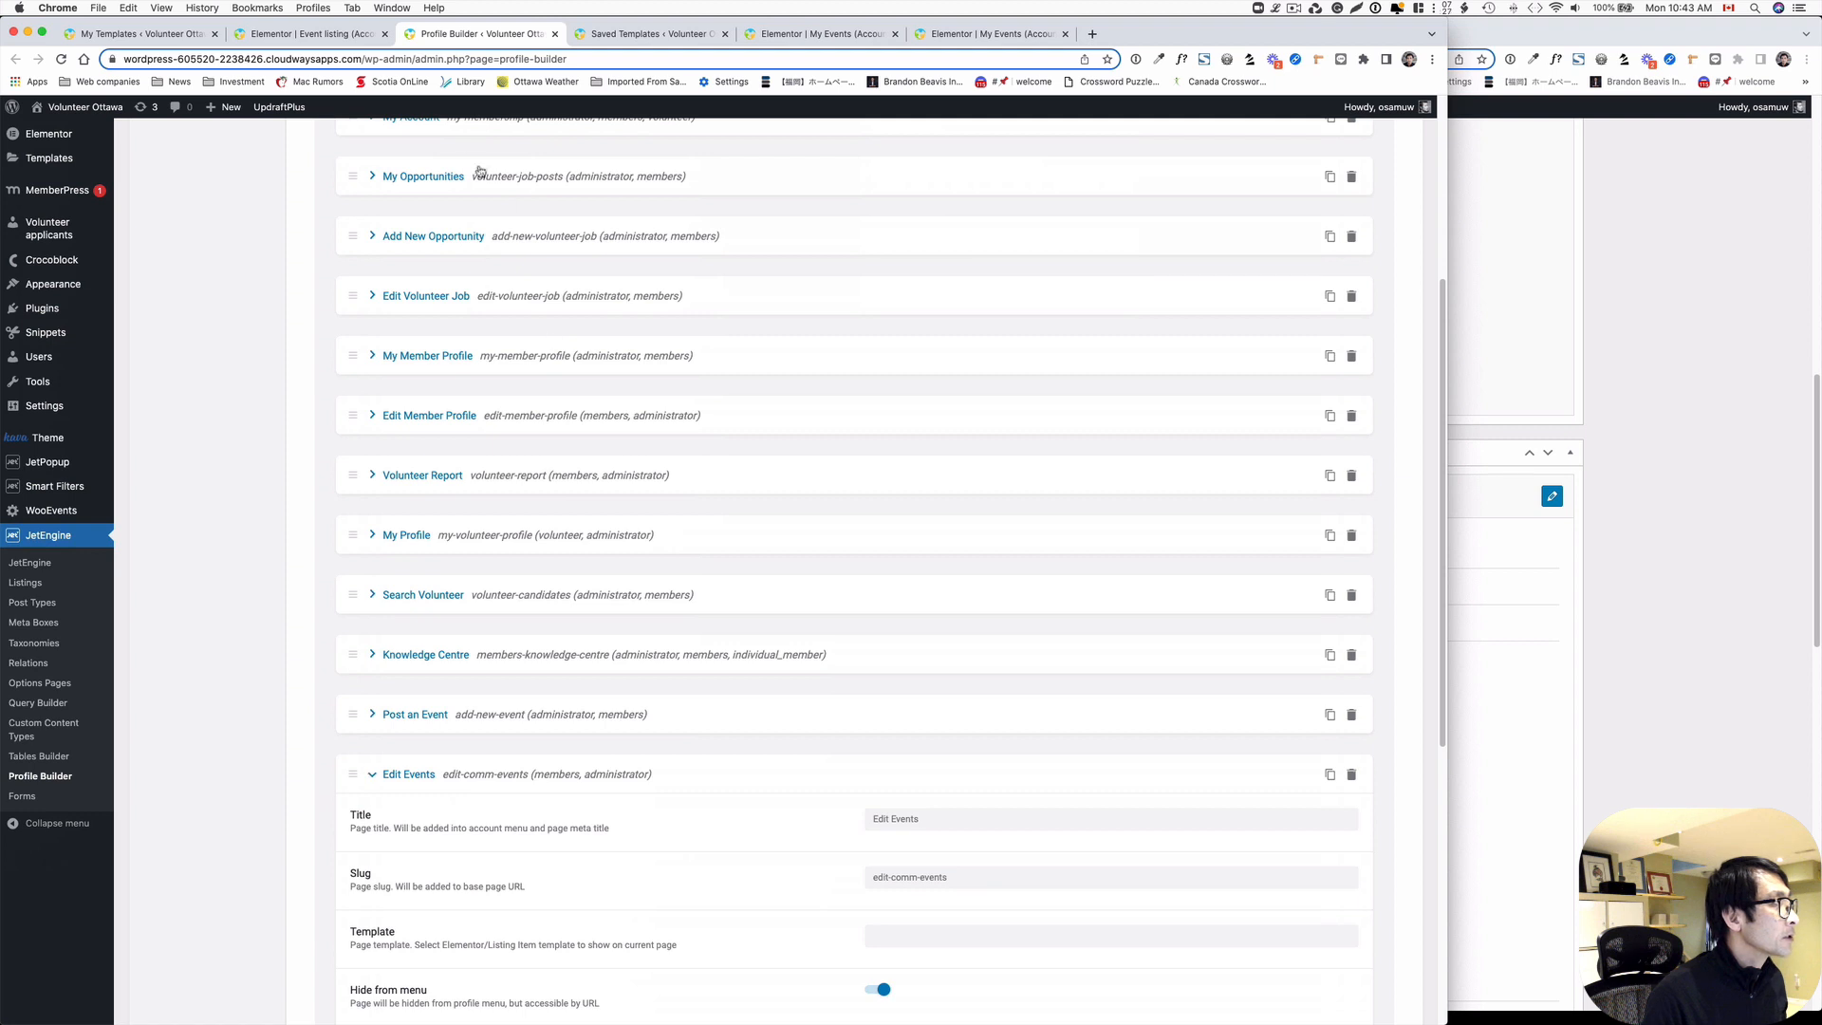
{"action": "left_click", "coordinate": [63, 60]}
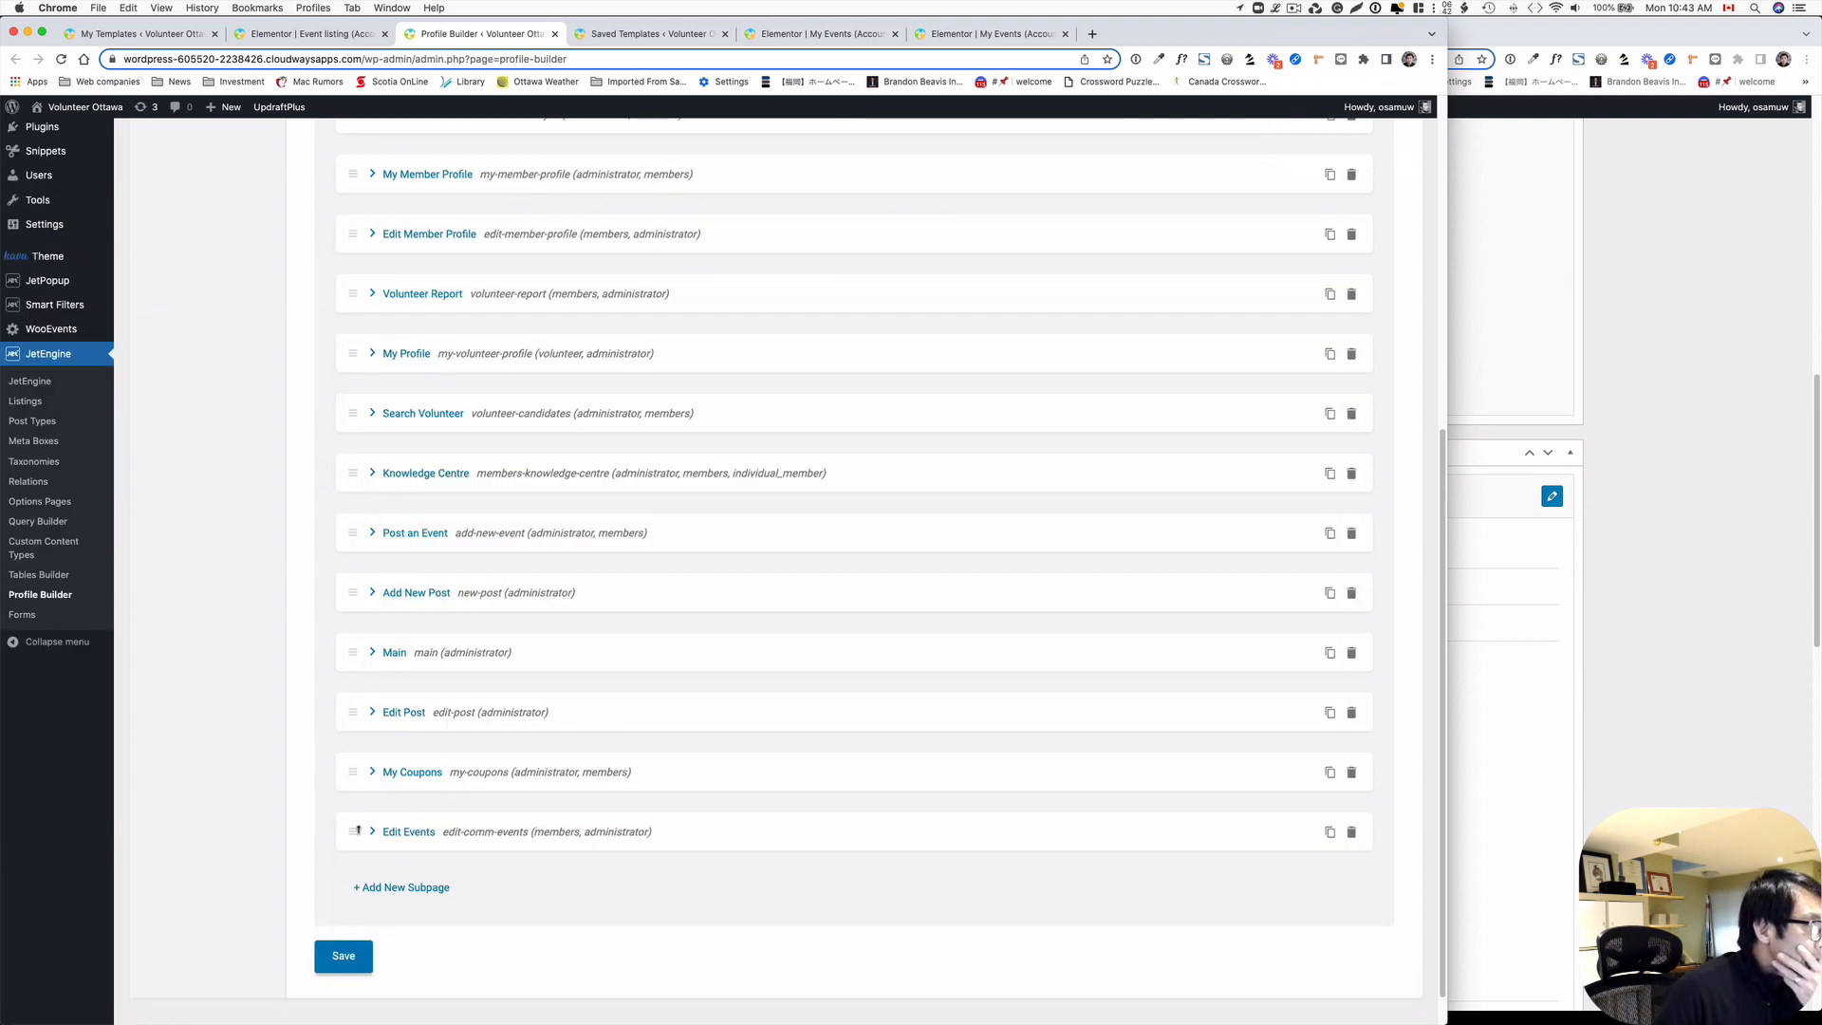
{"action": "left_click_drag", "start_coordinate": [357, 831], "coordinate": [353, 576]}
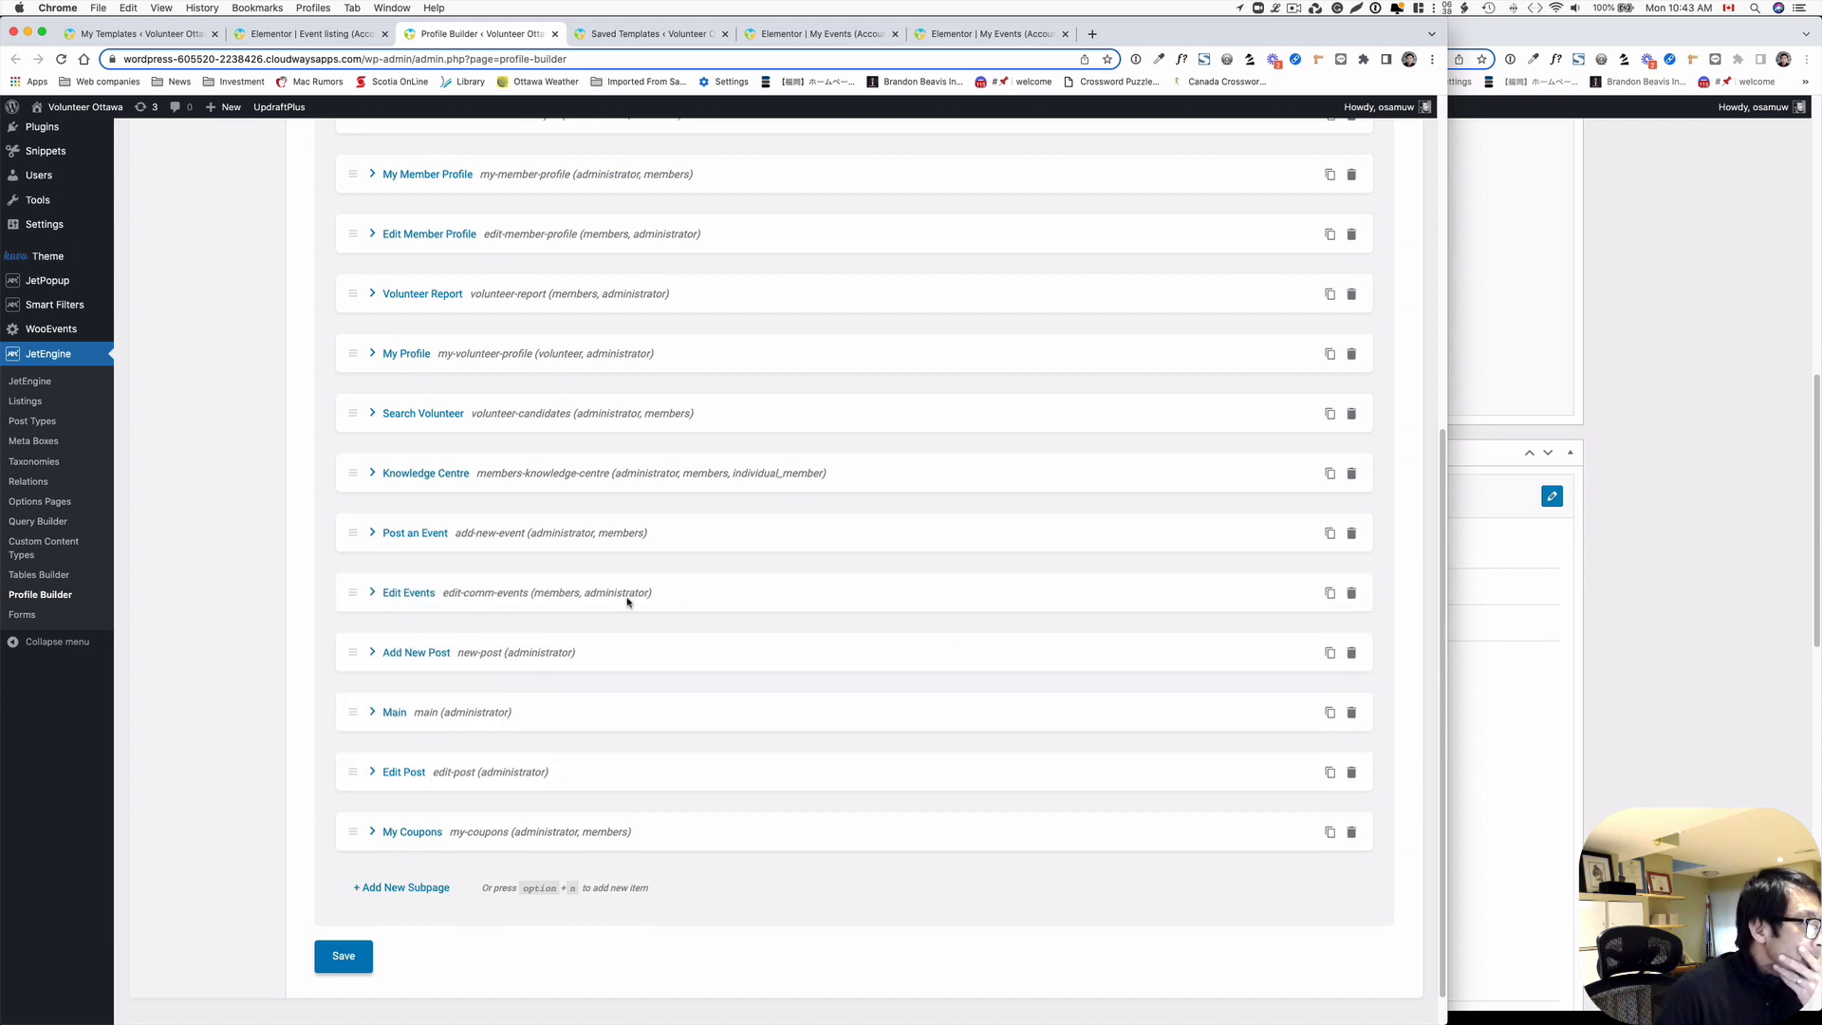
- Assign the Edit Events (Account) template to the Edit Events subpage and save the Profile Builder settings
{"action": "left_click", "coordinate": [432, 598]}
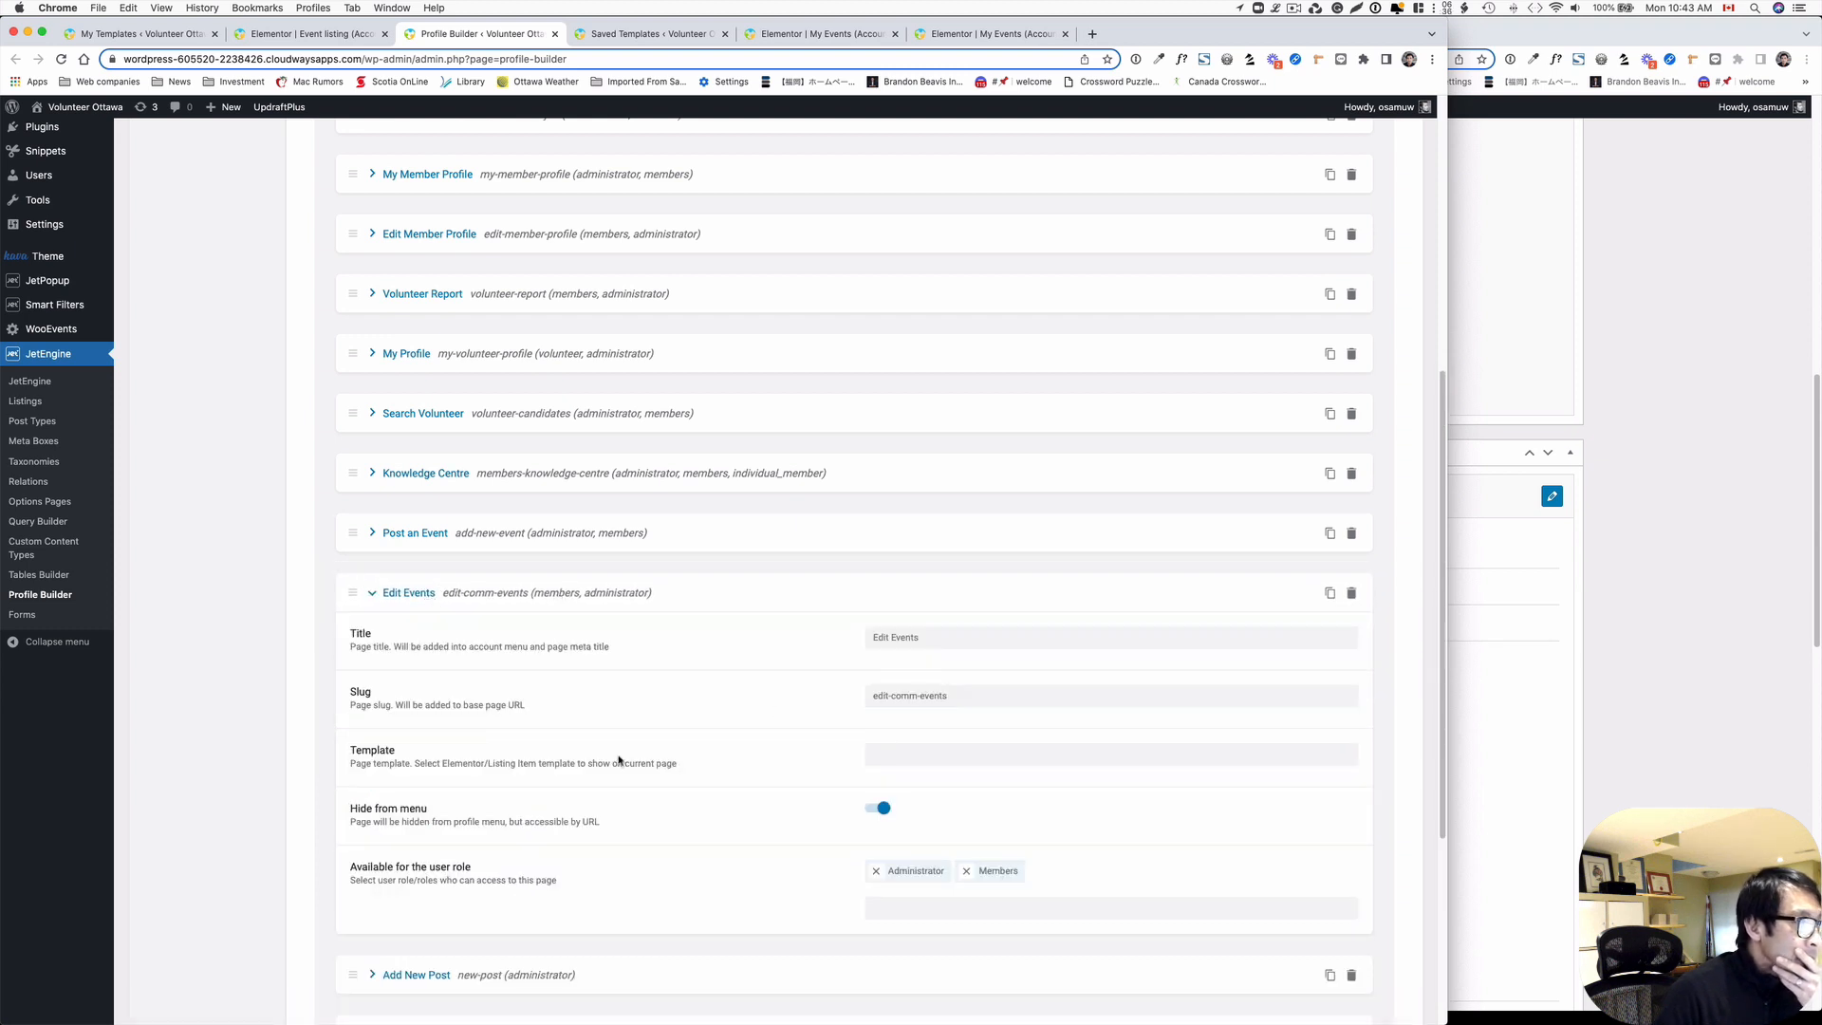
{"action": "left_click", "coordinate": [891, 754]}
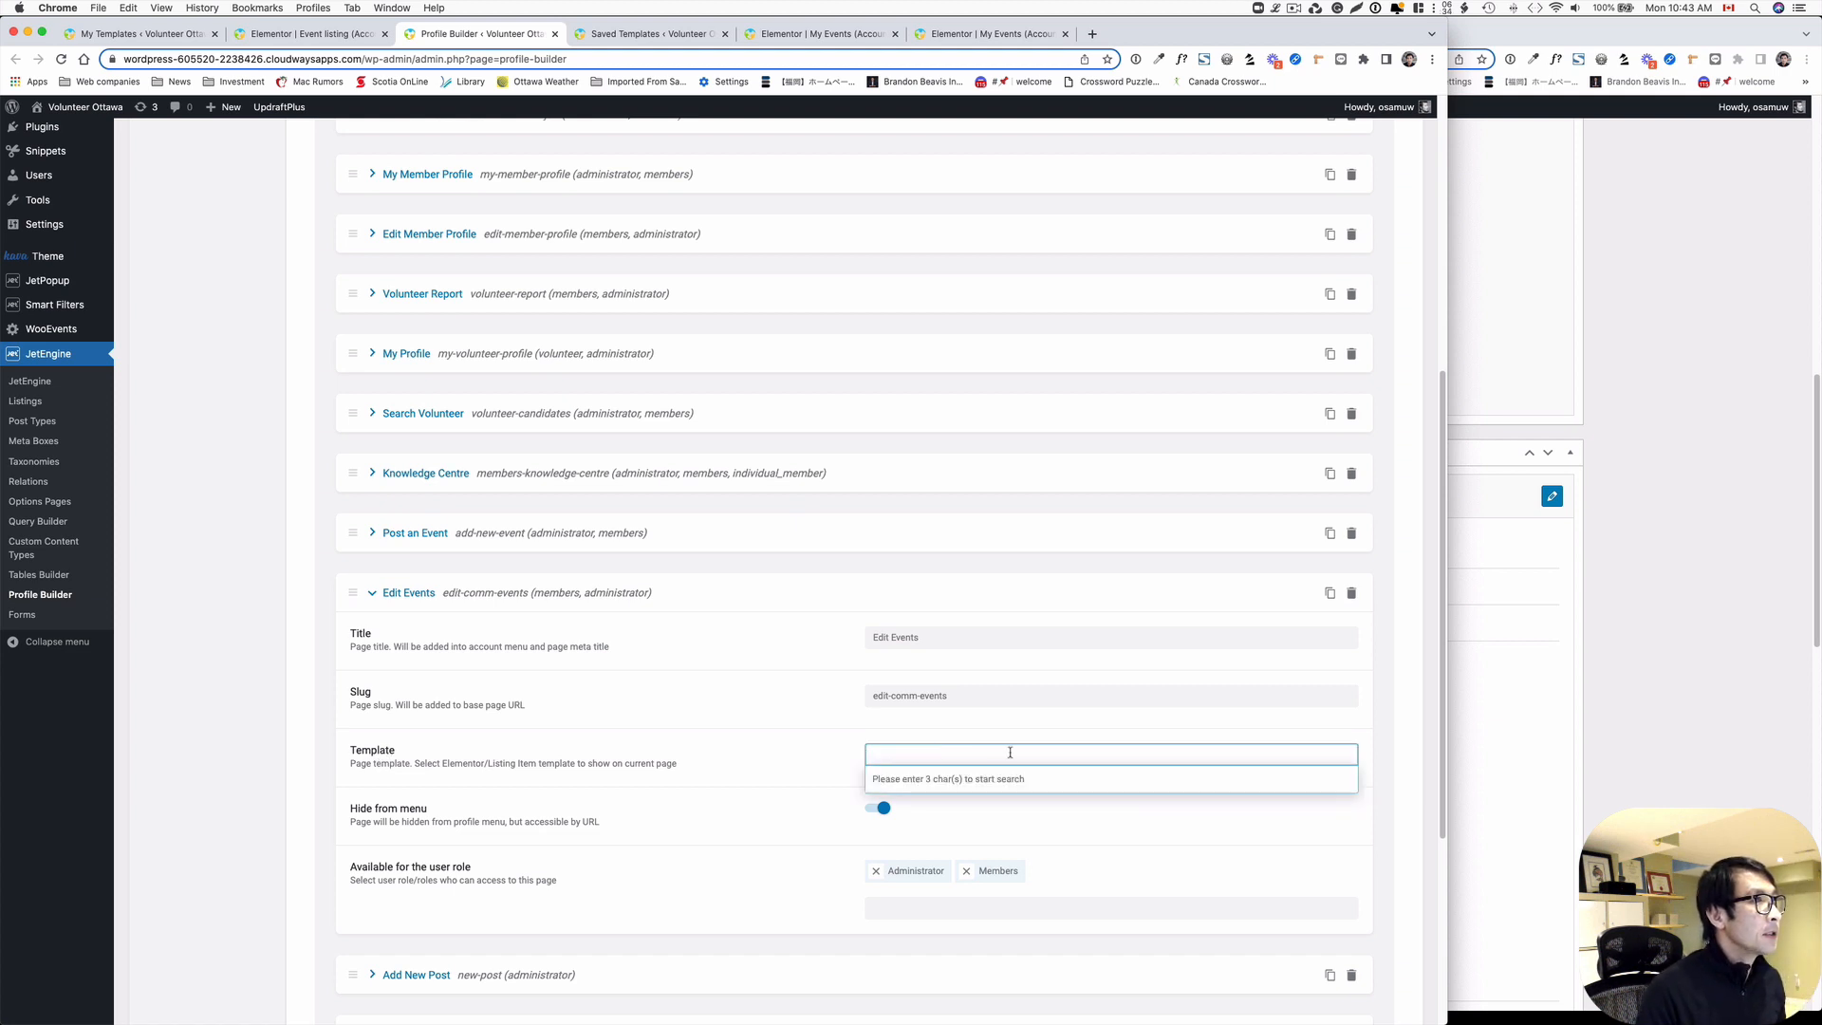
{"action": "left_click", "coordinate": [669, 36]}
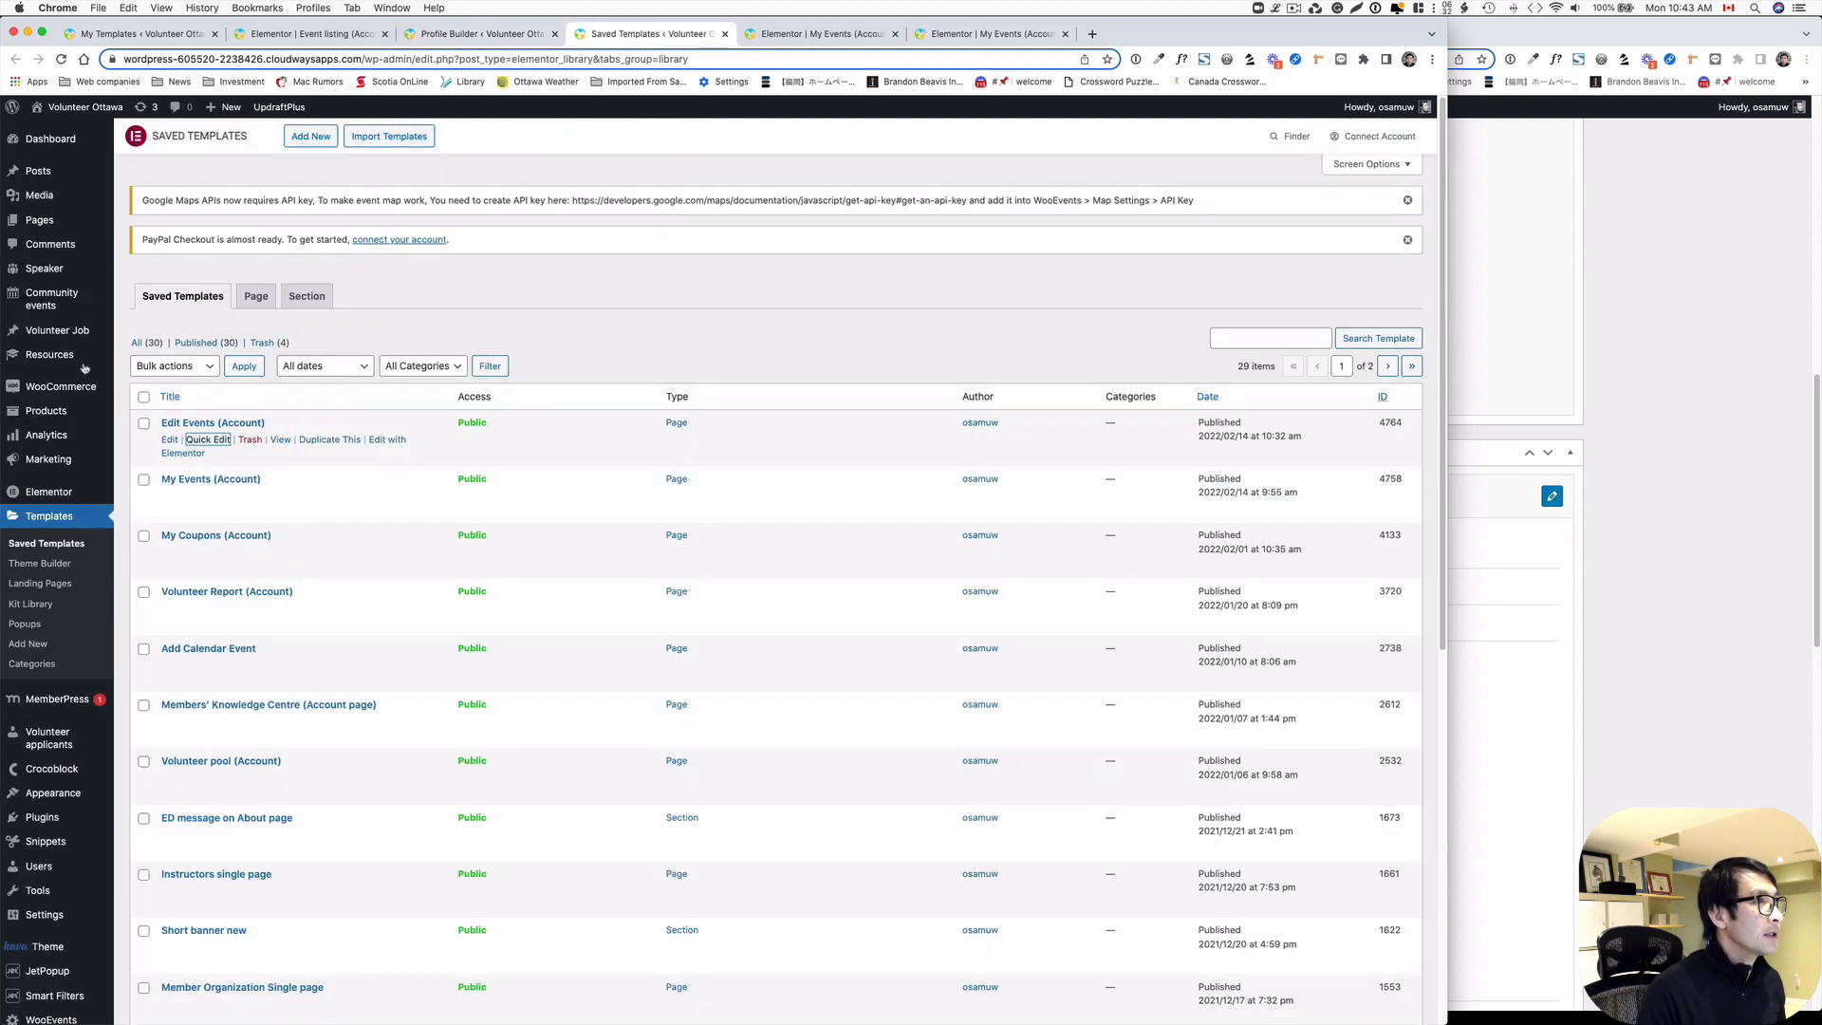
{"action": "left_click", "coordinate": [526, 35]}
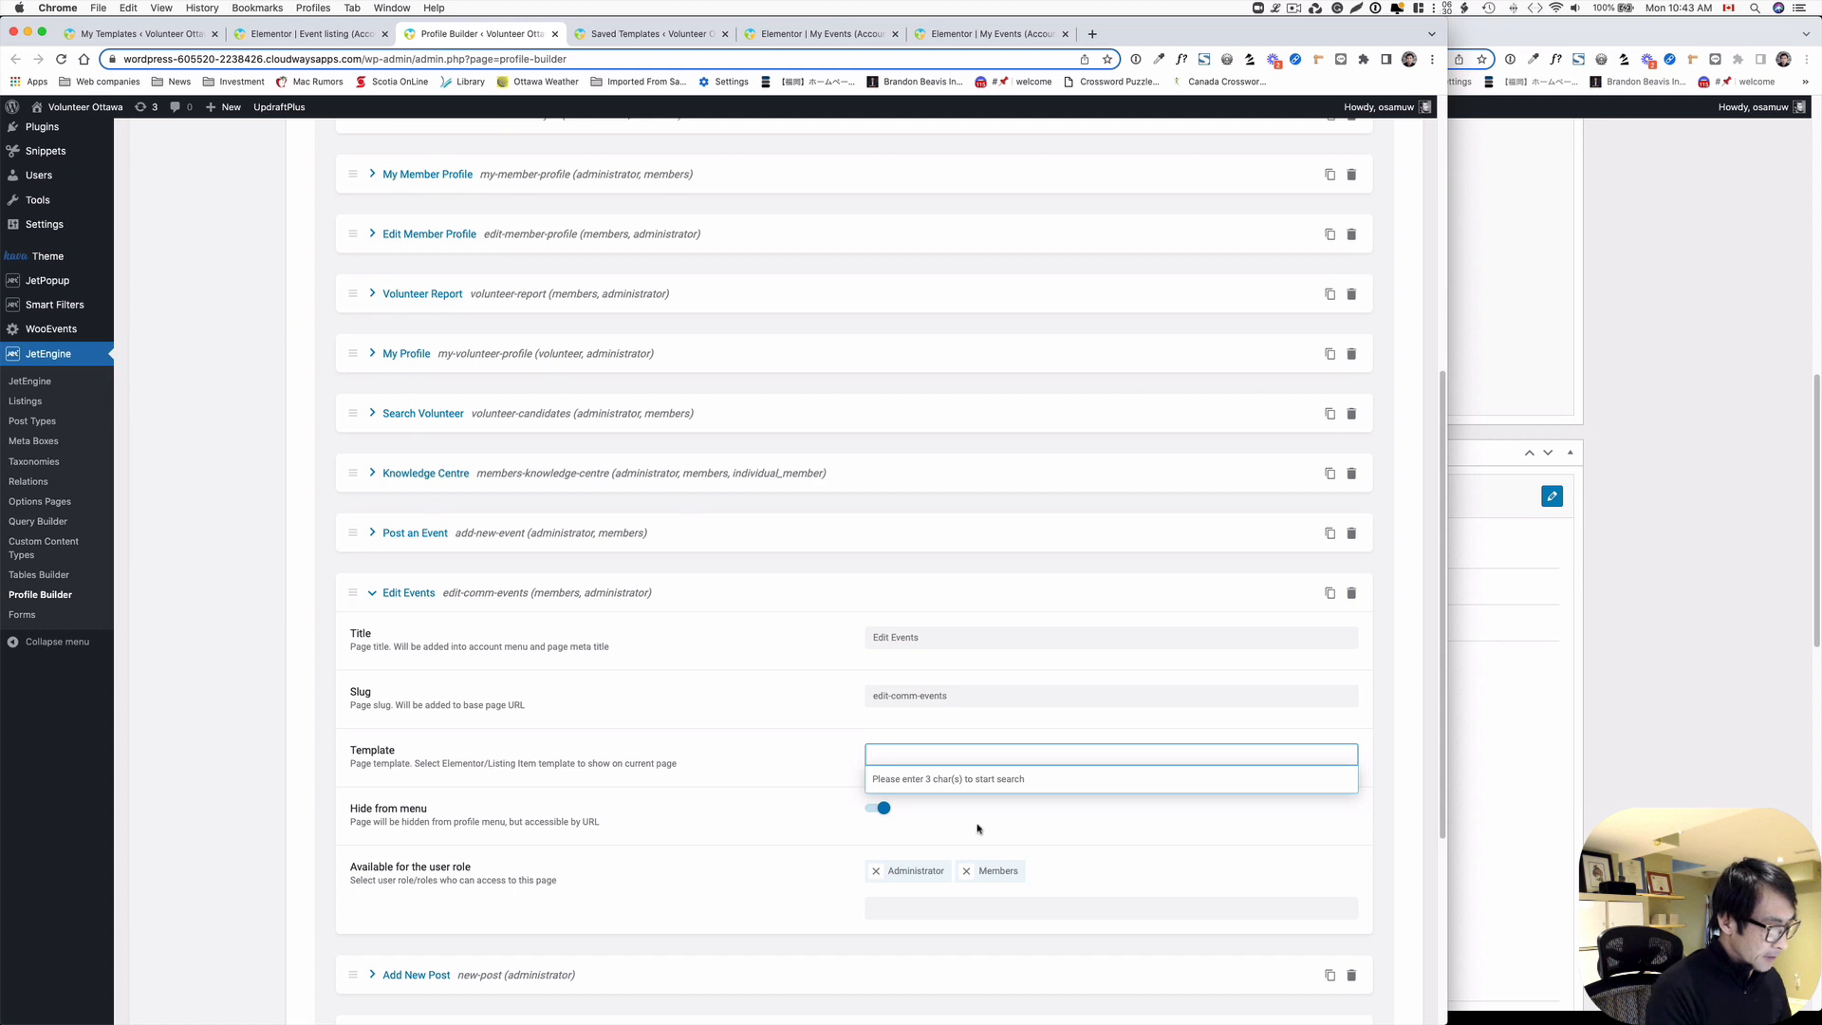
{"action": "type", "text": "edi"}
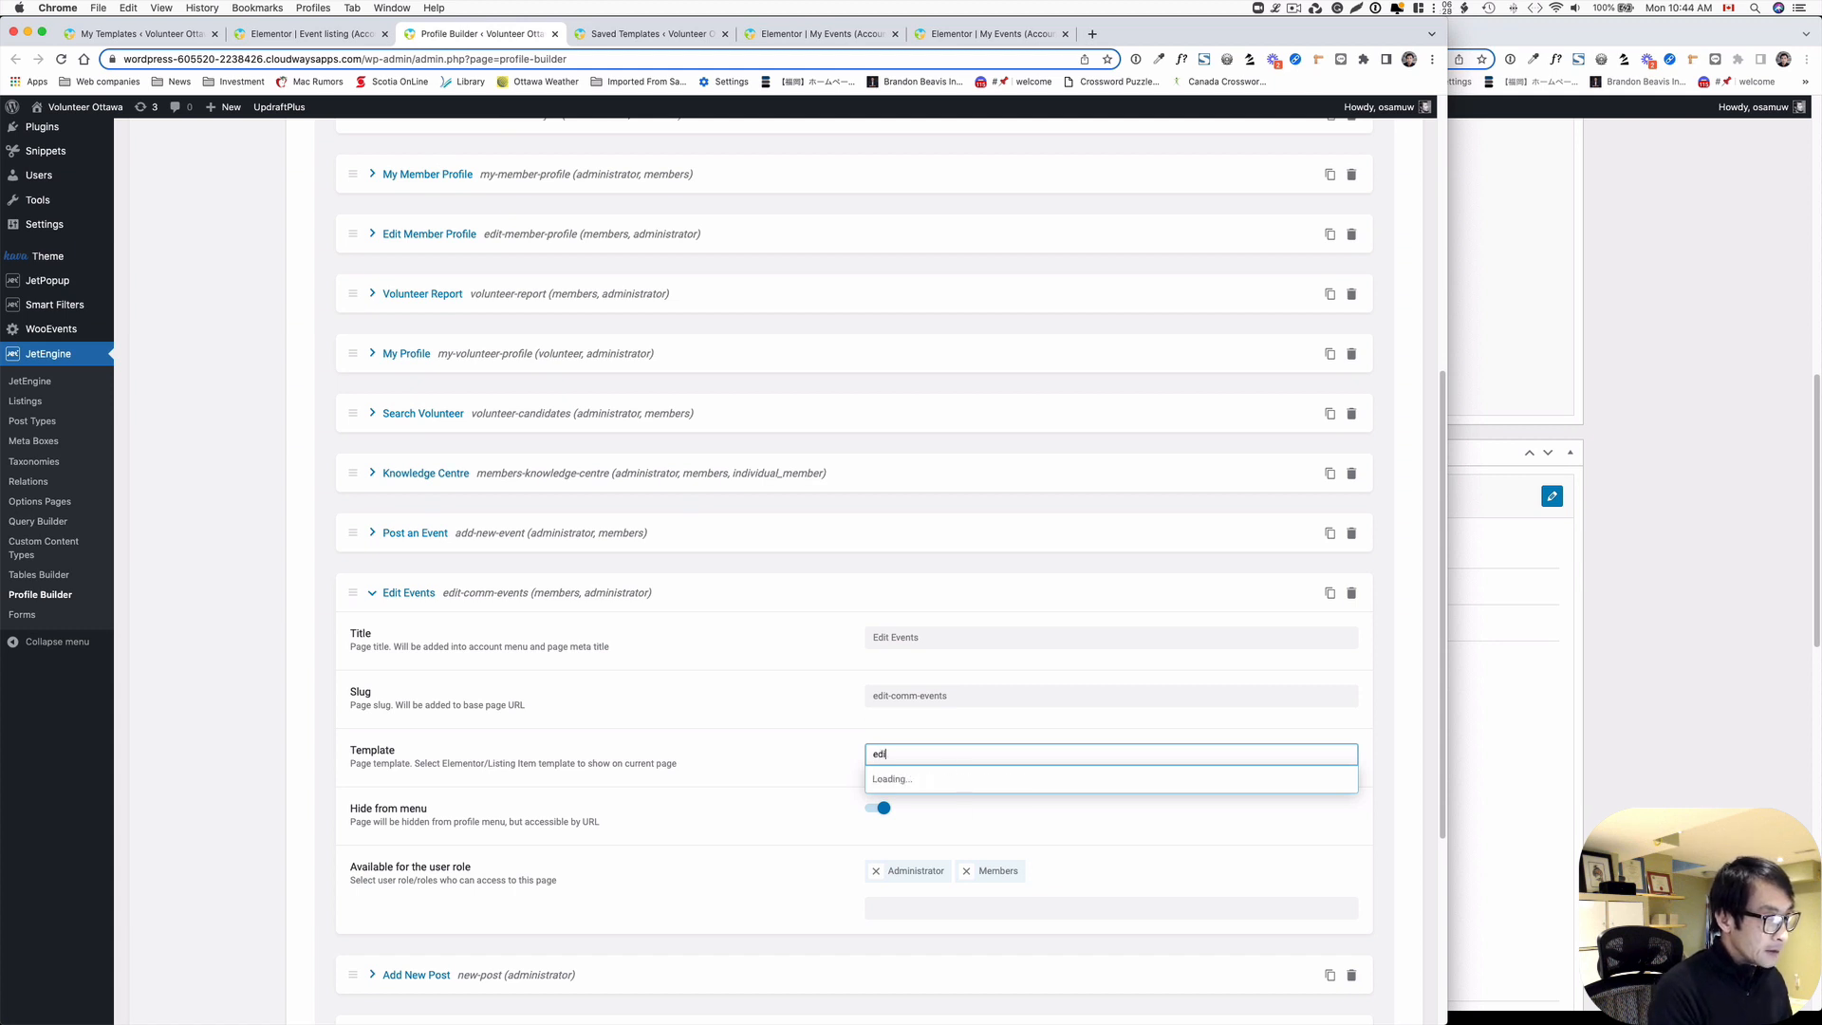
{"action": "type", "text": "t events"}
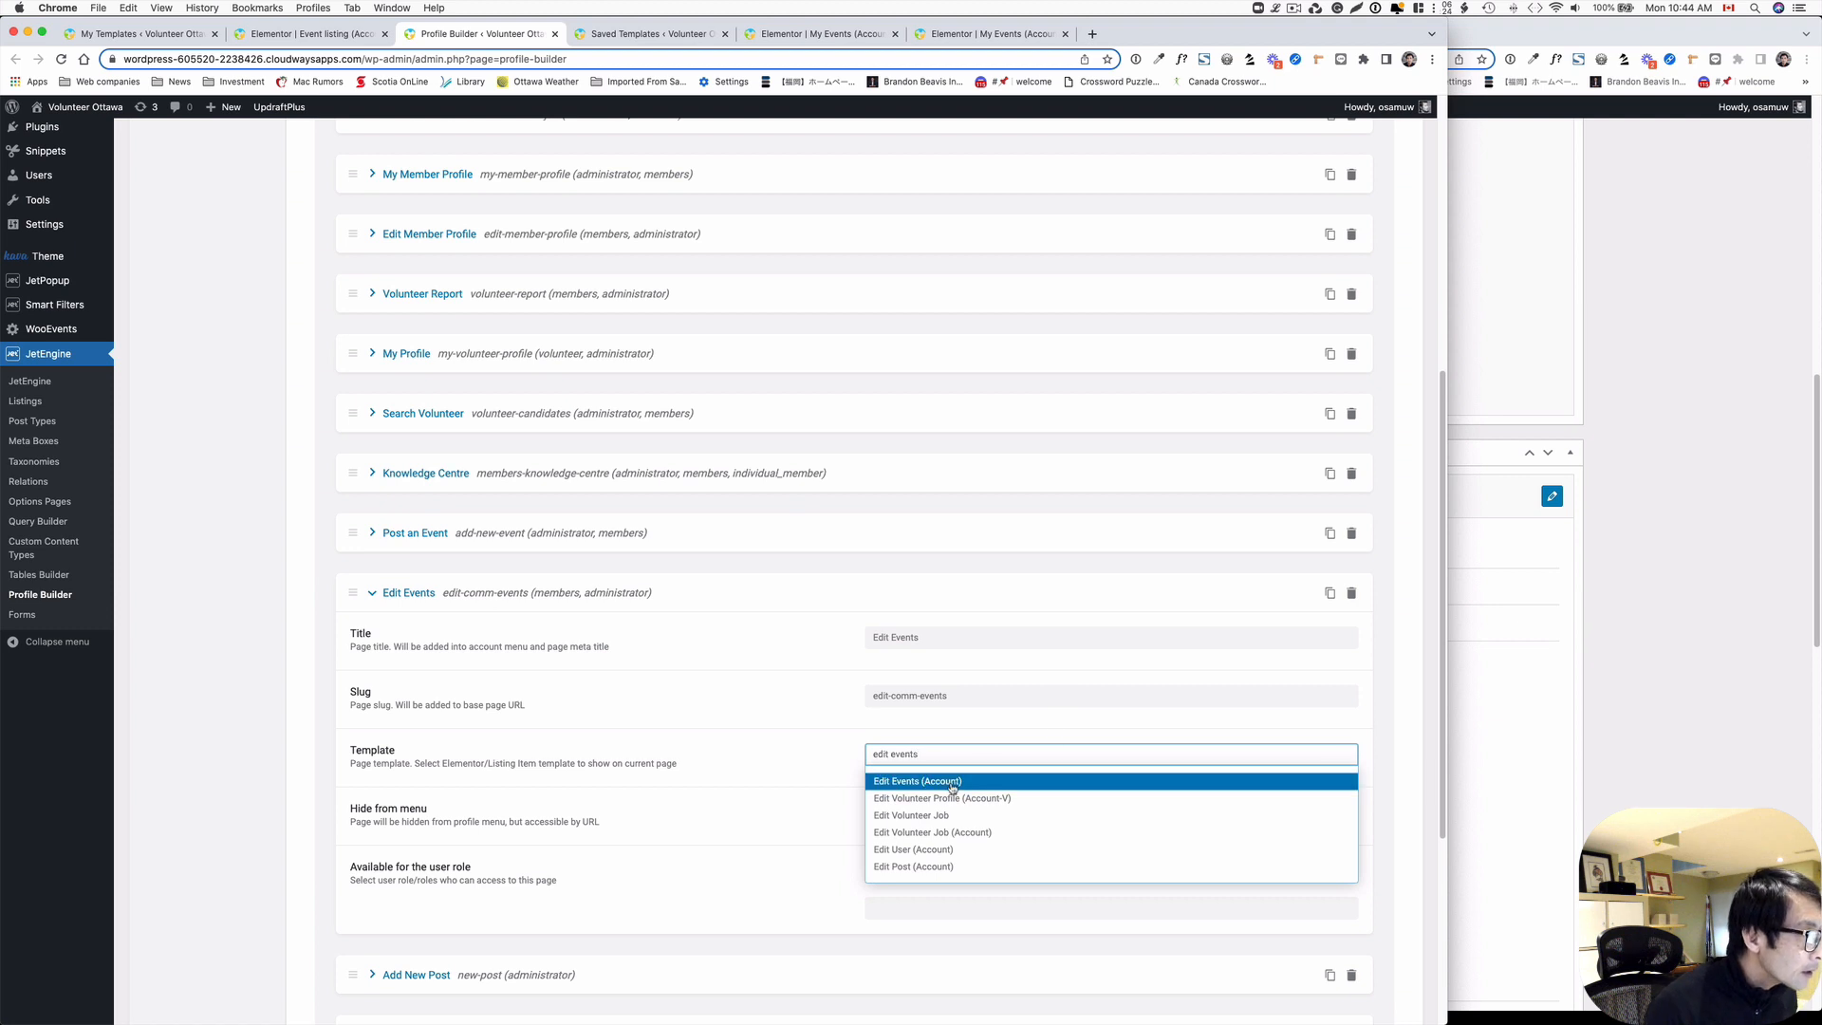
{"action": "left_click", "coordinate": [1043, 781]}
{"action": "scroll", "coordinate": [483, 894], "scroll_direction": "down", "scroll_amount": 4}
{"action": "left_click", "coordinate": [357, 967]}
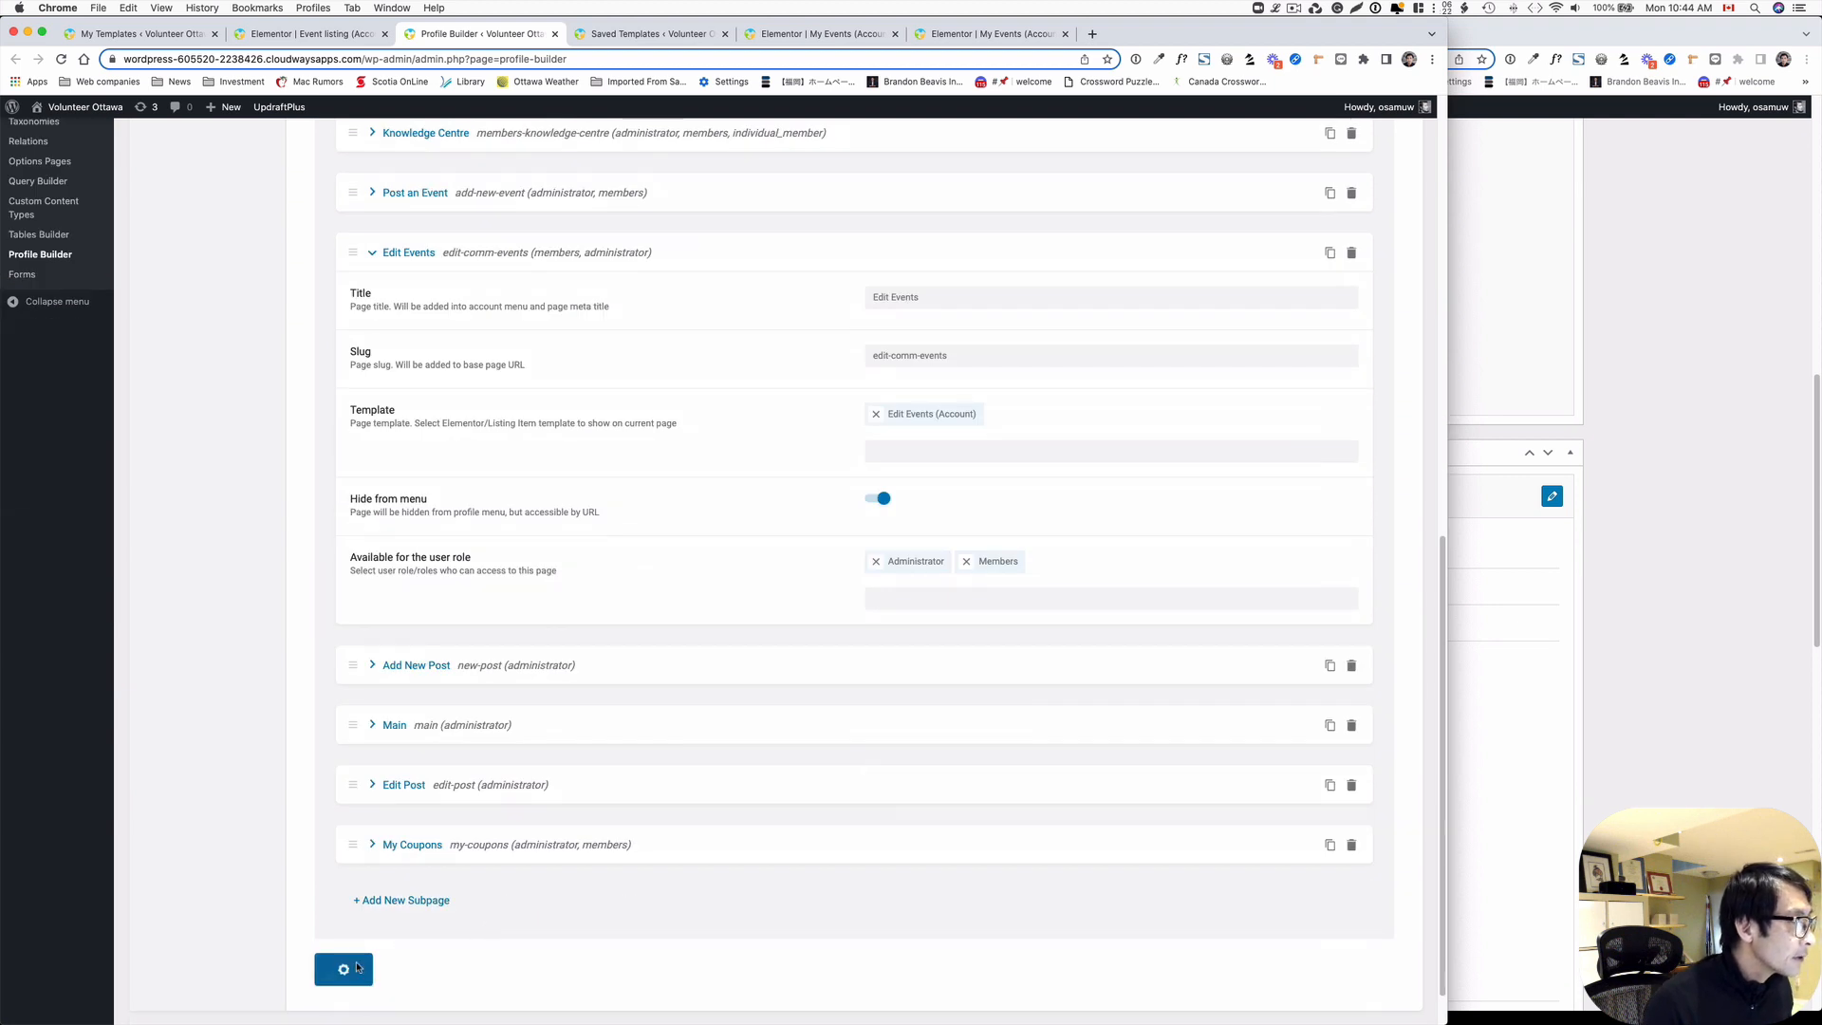
- Add a new account subpage titled My Events at the end of the subpage list
{"action": "left_click", "coordinate": [402, 901]}
{"action": "scroll", "coordinate": [646, 898], "scroll_direction": "down", "scroll_amount": 2}
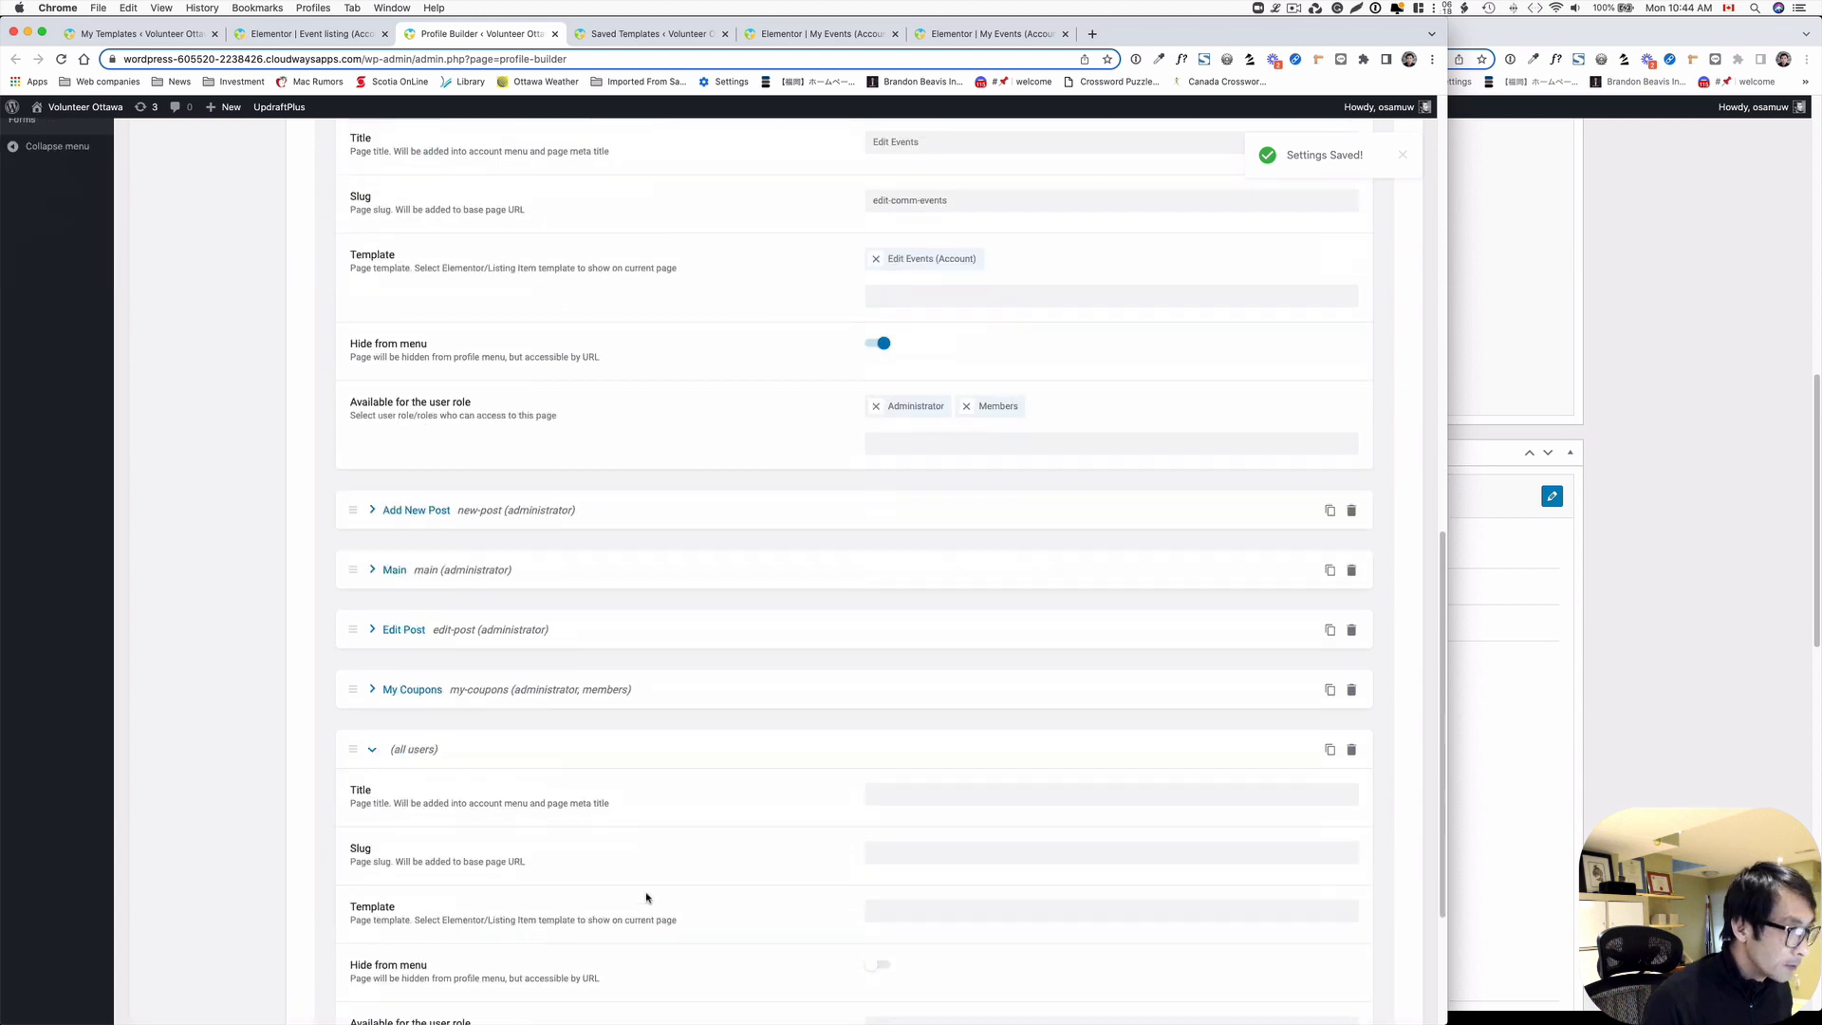
{"action": "left_click", "coordinate": [938, 797]}
{"action": "type", "text": "My Event"}
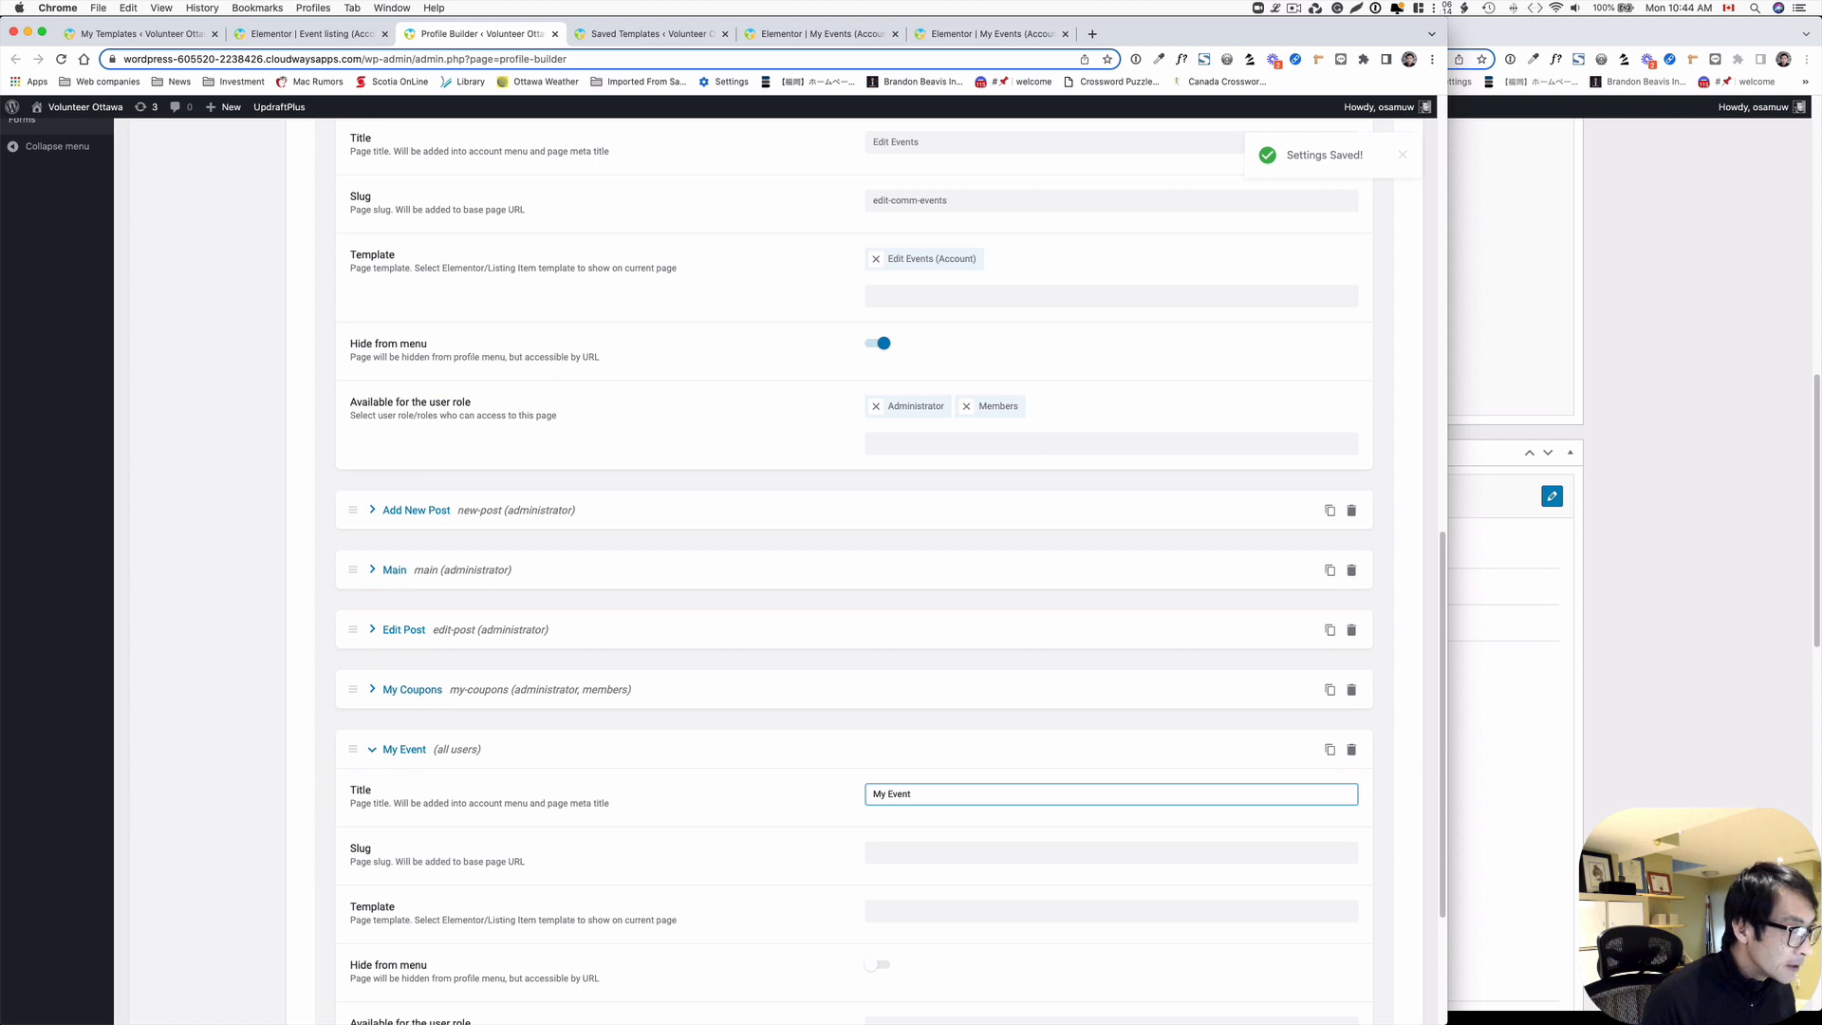
{"action": "type", "text": "s"}
{"action": "scroll", "coordinate": [872, 788], "scroll_direction": "down", "scroll_amount": 3}
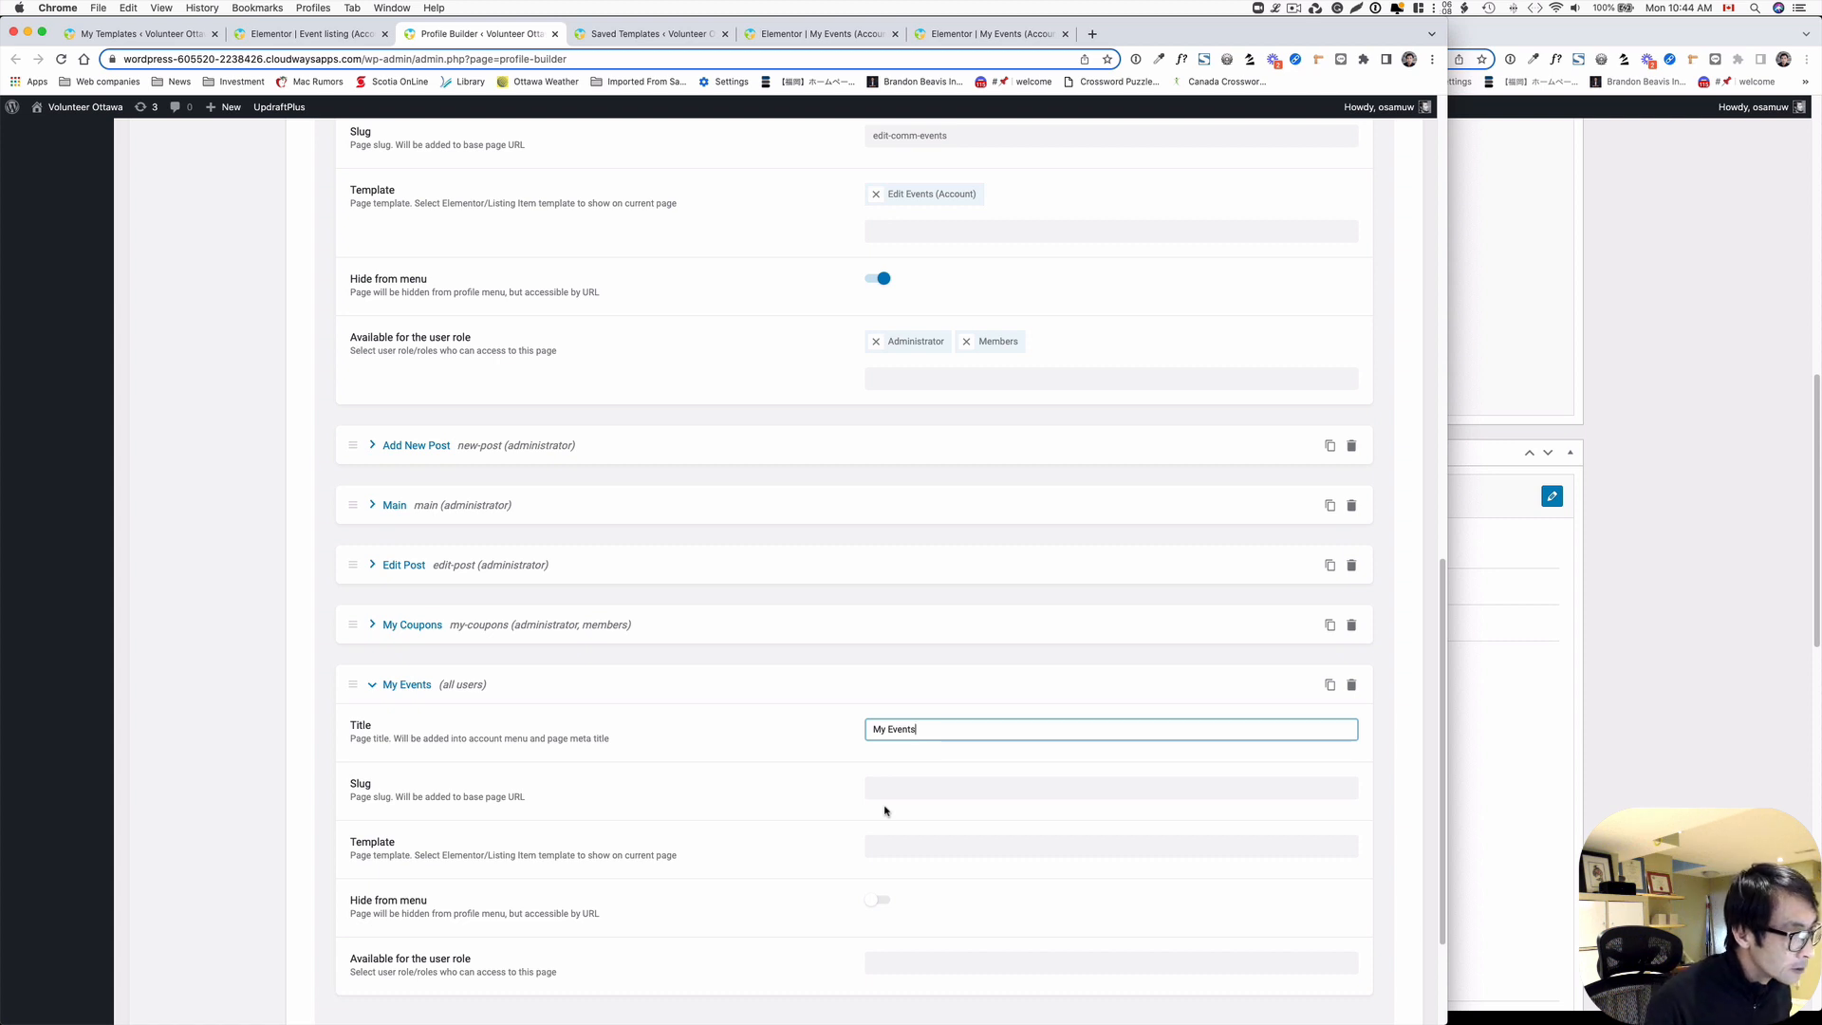
{"action": "scroll", "coordinate": [873, 773], "scroll_direction": "down", "scroll_amount": 4}
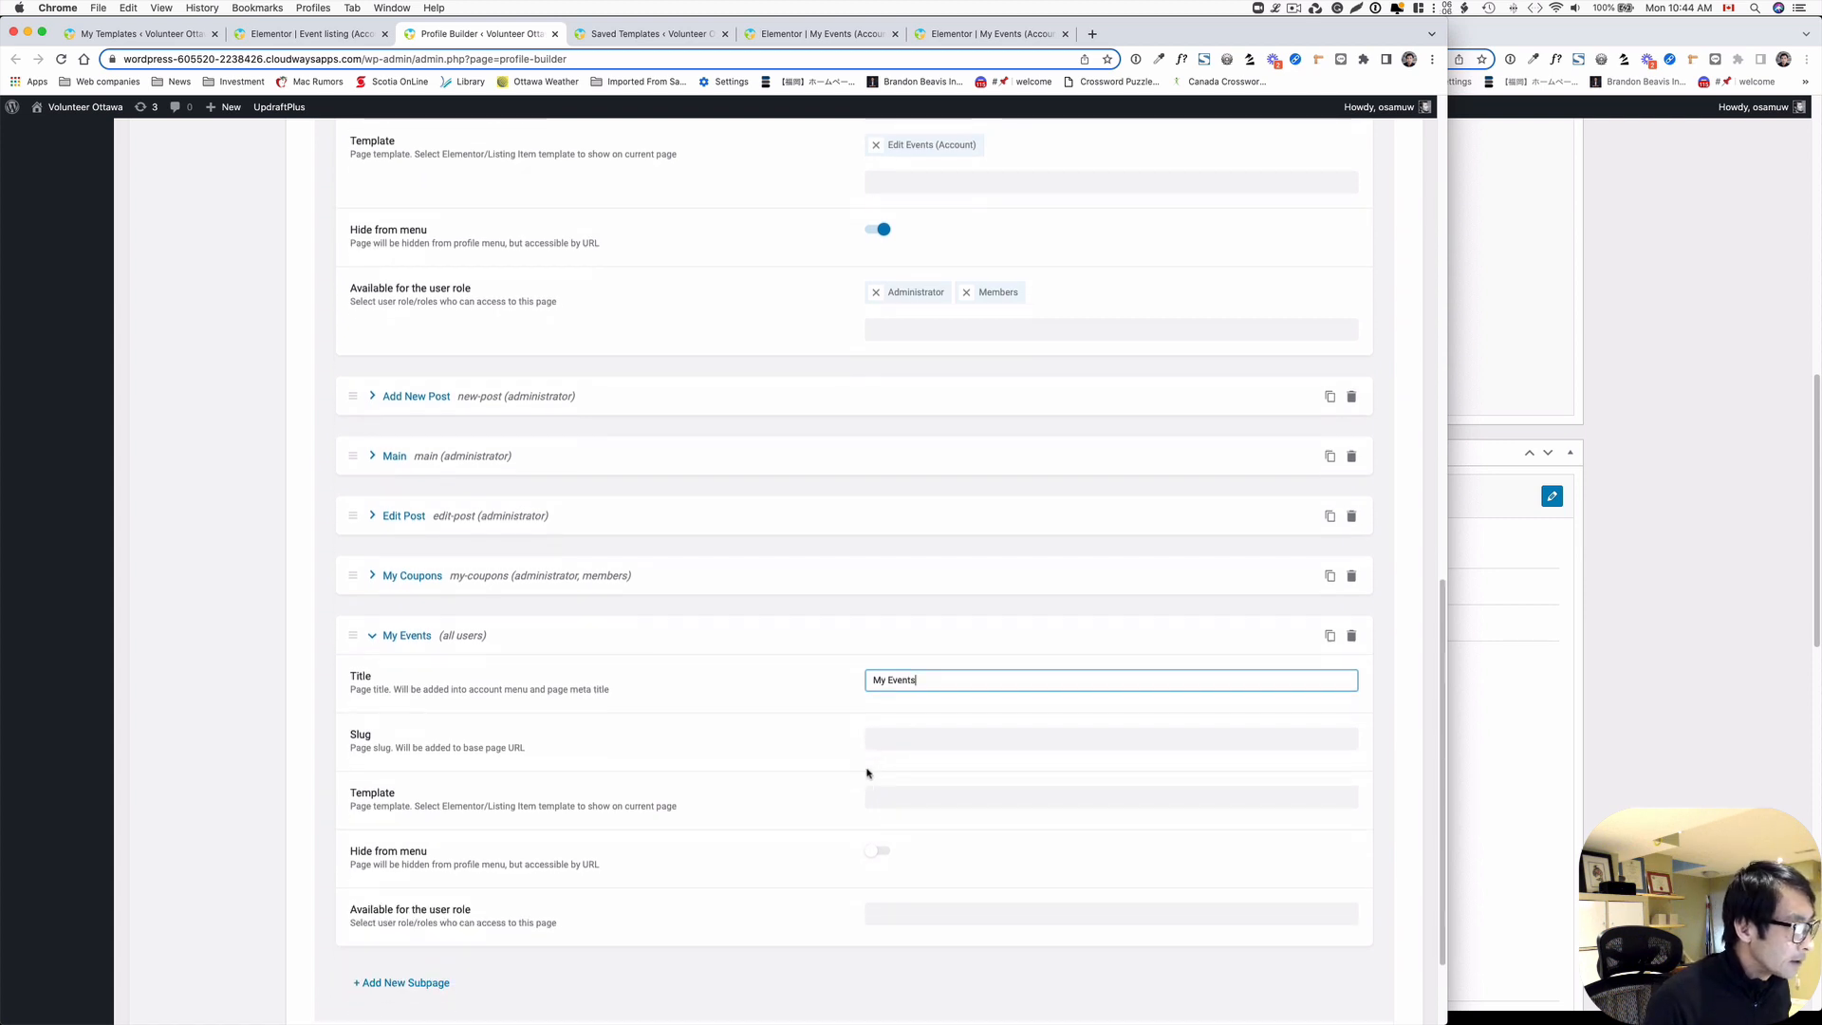
{"action": "scroll", "coordinate": [874, 766], "scroll_direction": "down", "scroll_amount": 2}
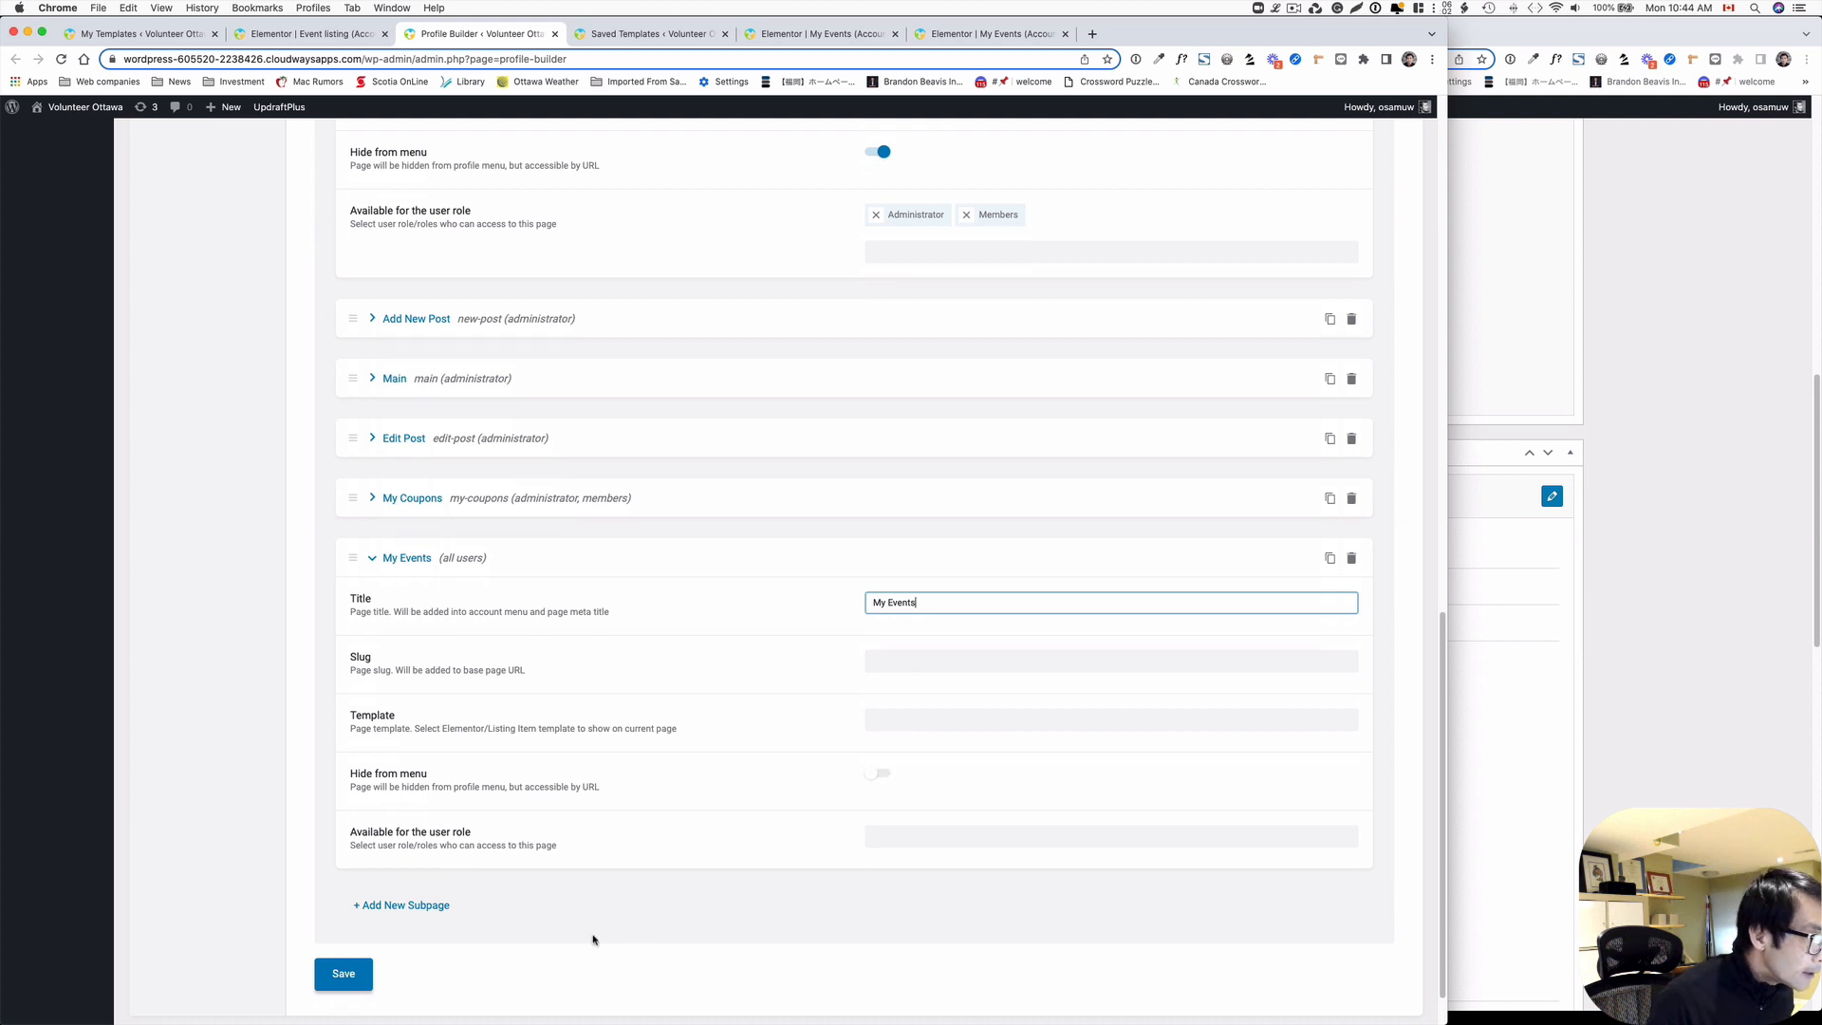
{"action": "scroll", "coordinate": [586, 935], "scroll_direction": "down", "scroll_amount": 2}
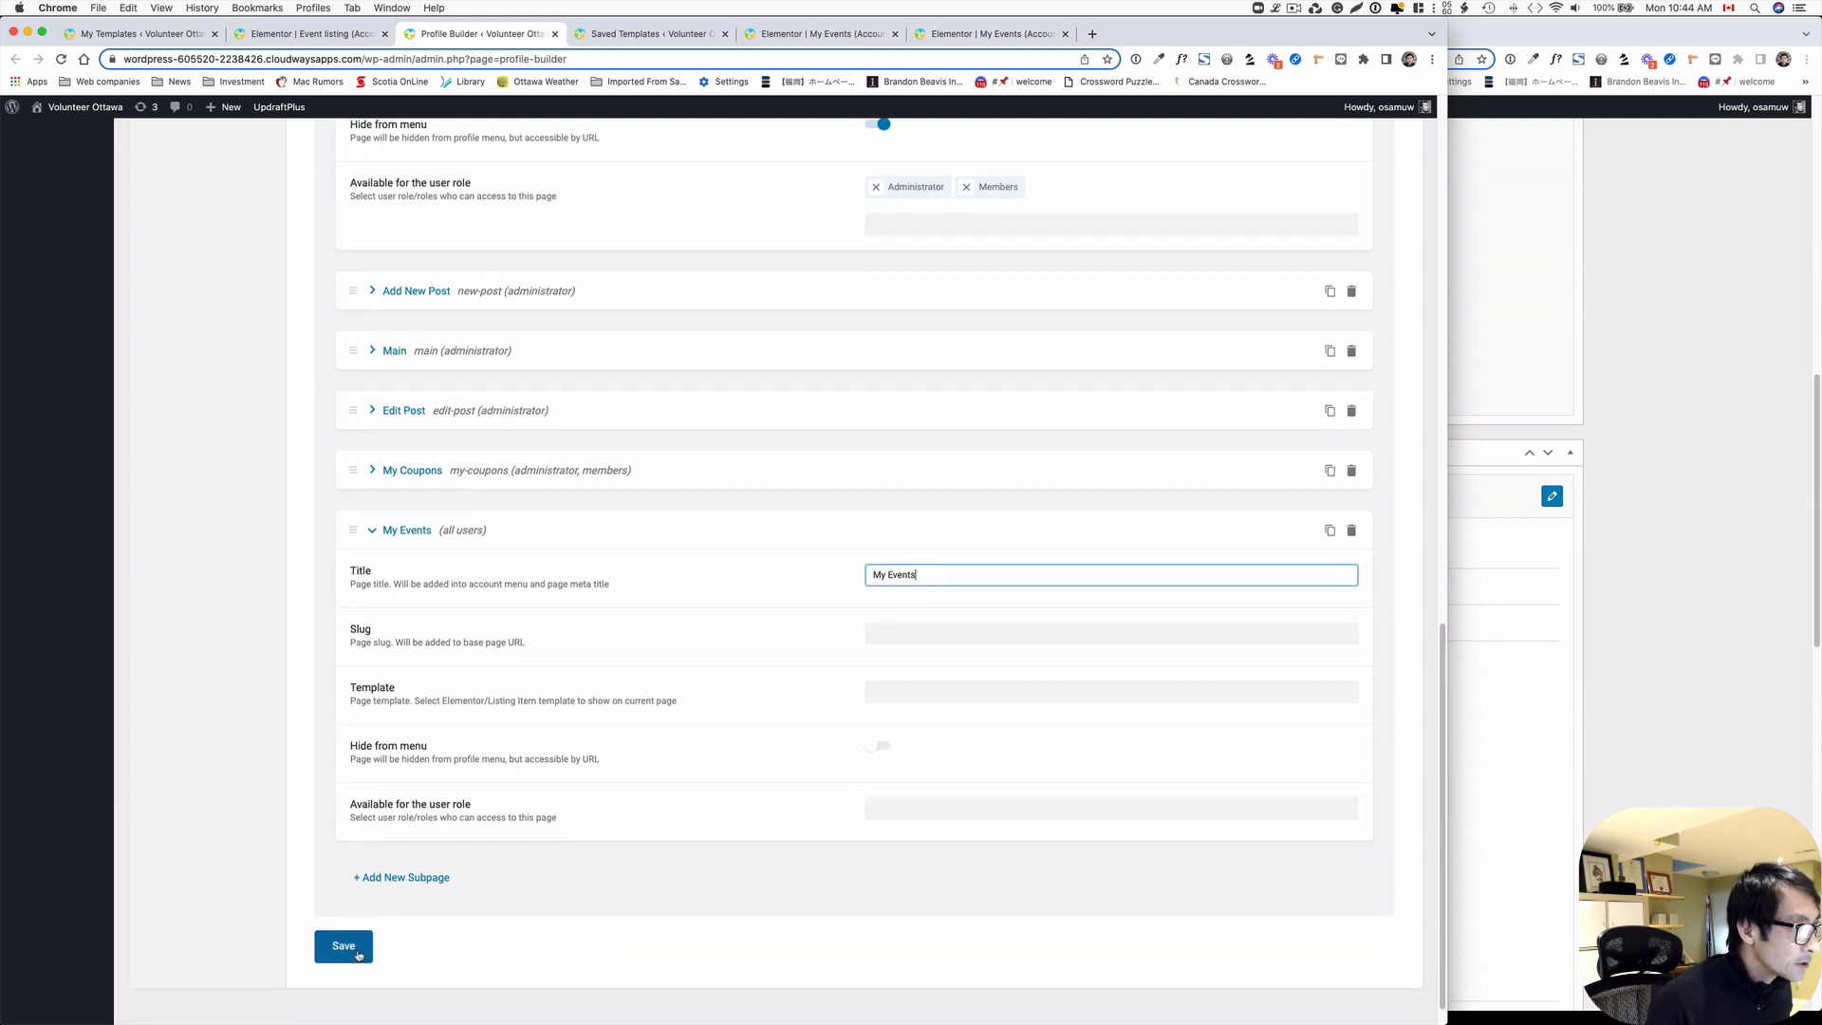
- Assign the My Events (Account) template to the My Events subpage and save the settings
{"action": "left_click", "coordinate": [901, 701]}
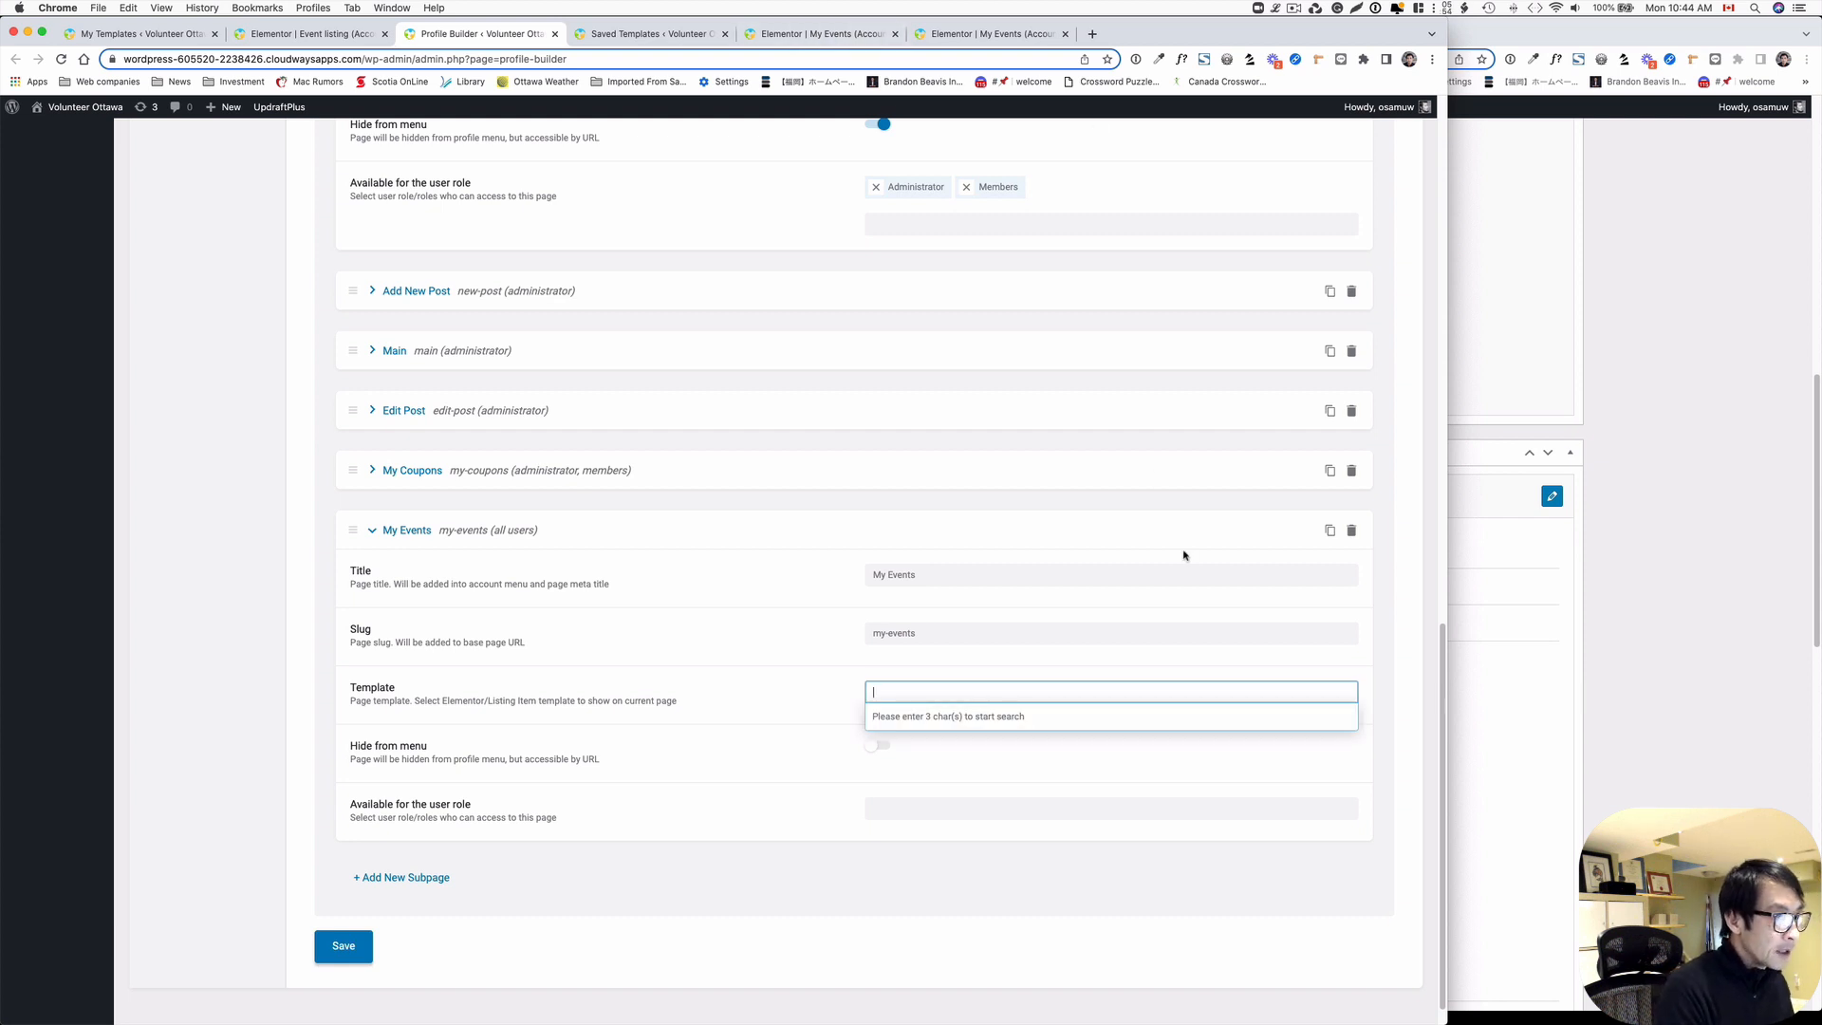
{"action": "type", "text": "My events"}
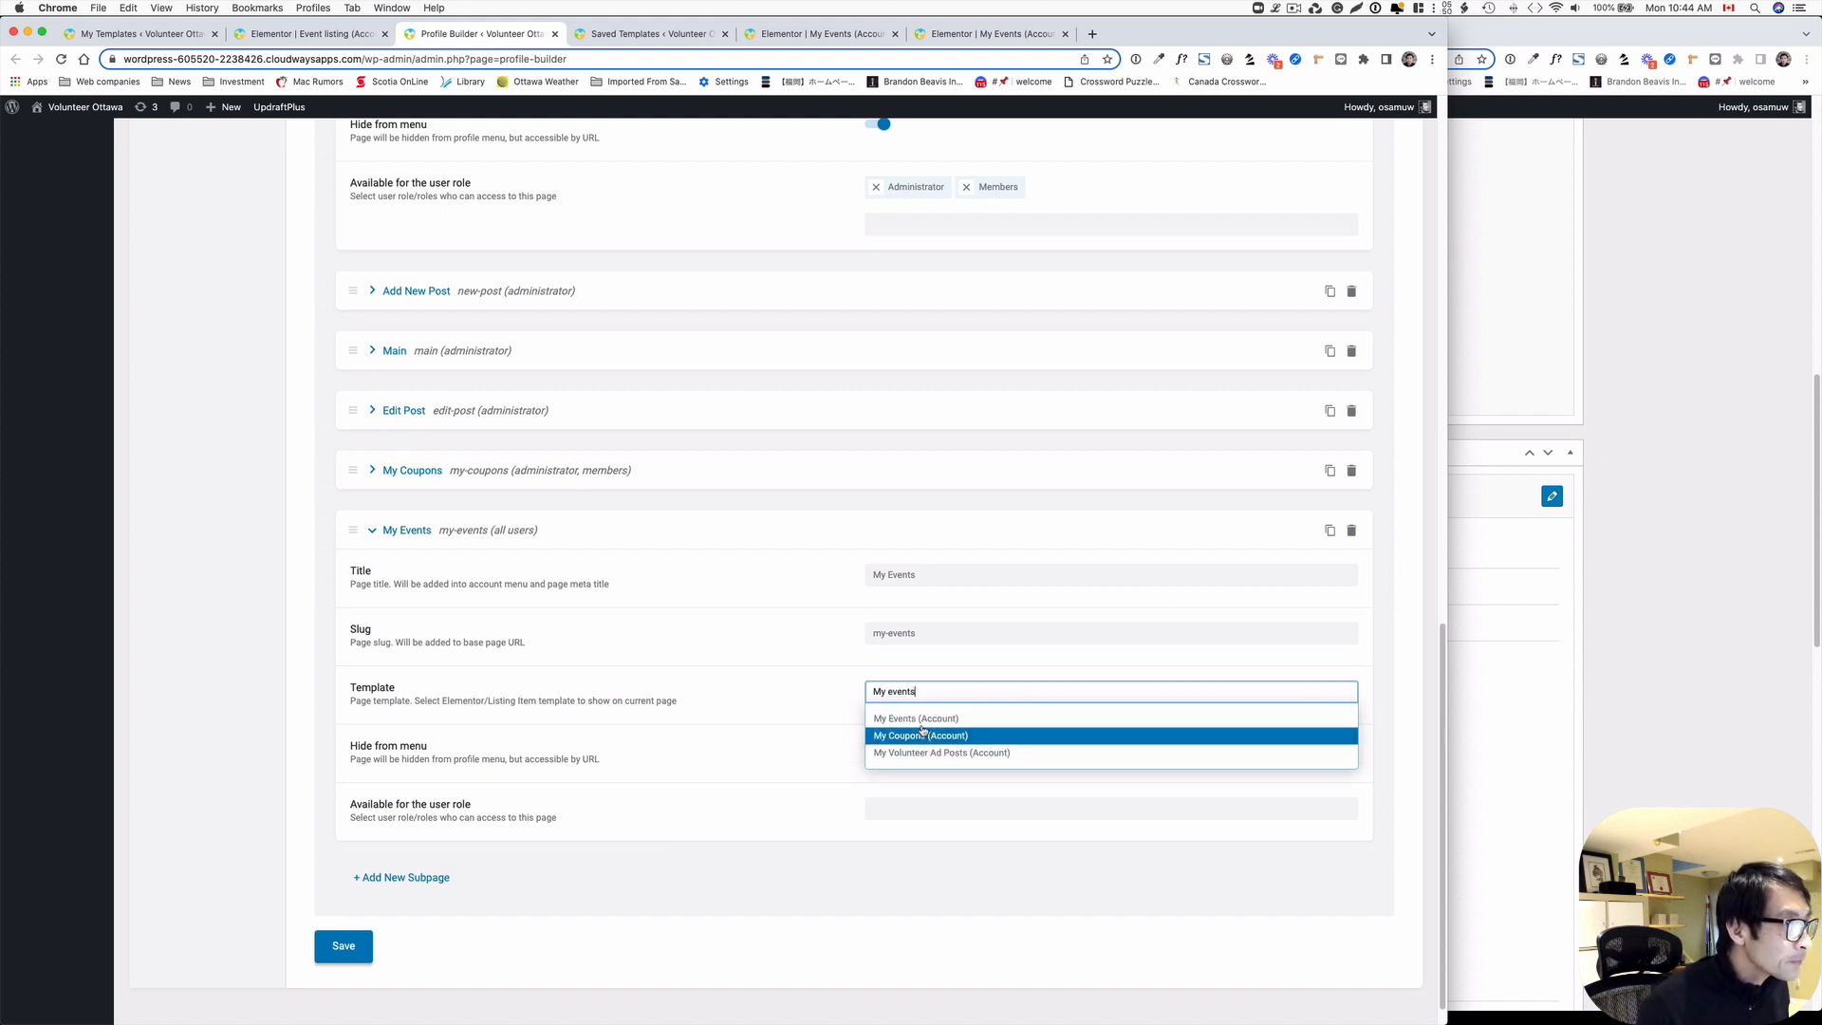
{"action": "left_click", "coordinate": [922, 720]}
{"action": "left_click", "coordinate": [347, 978]}
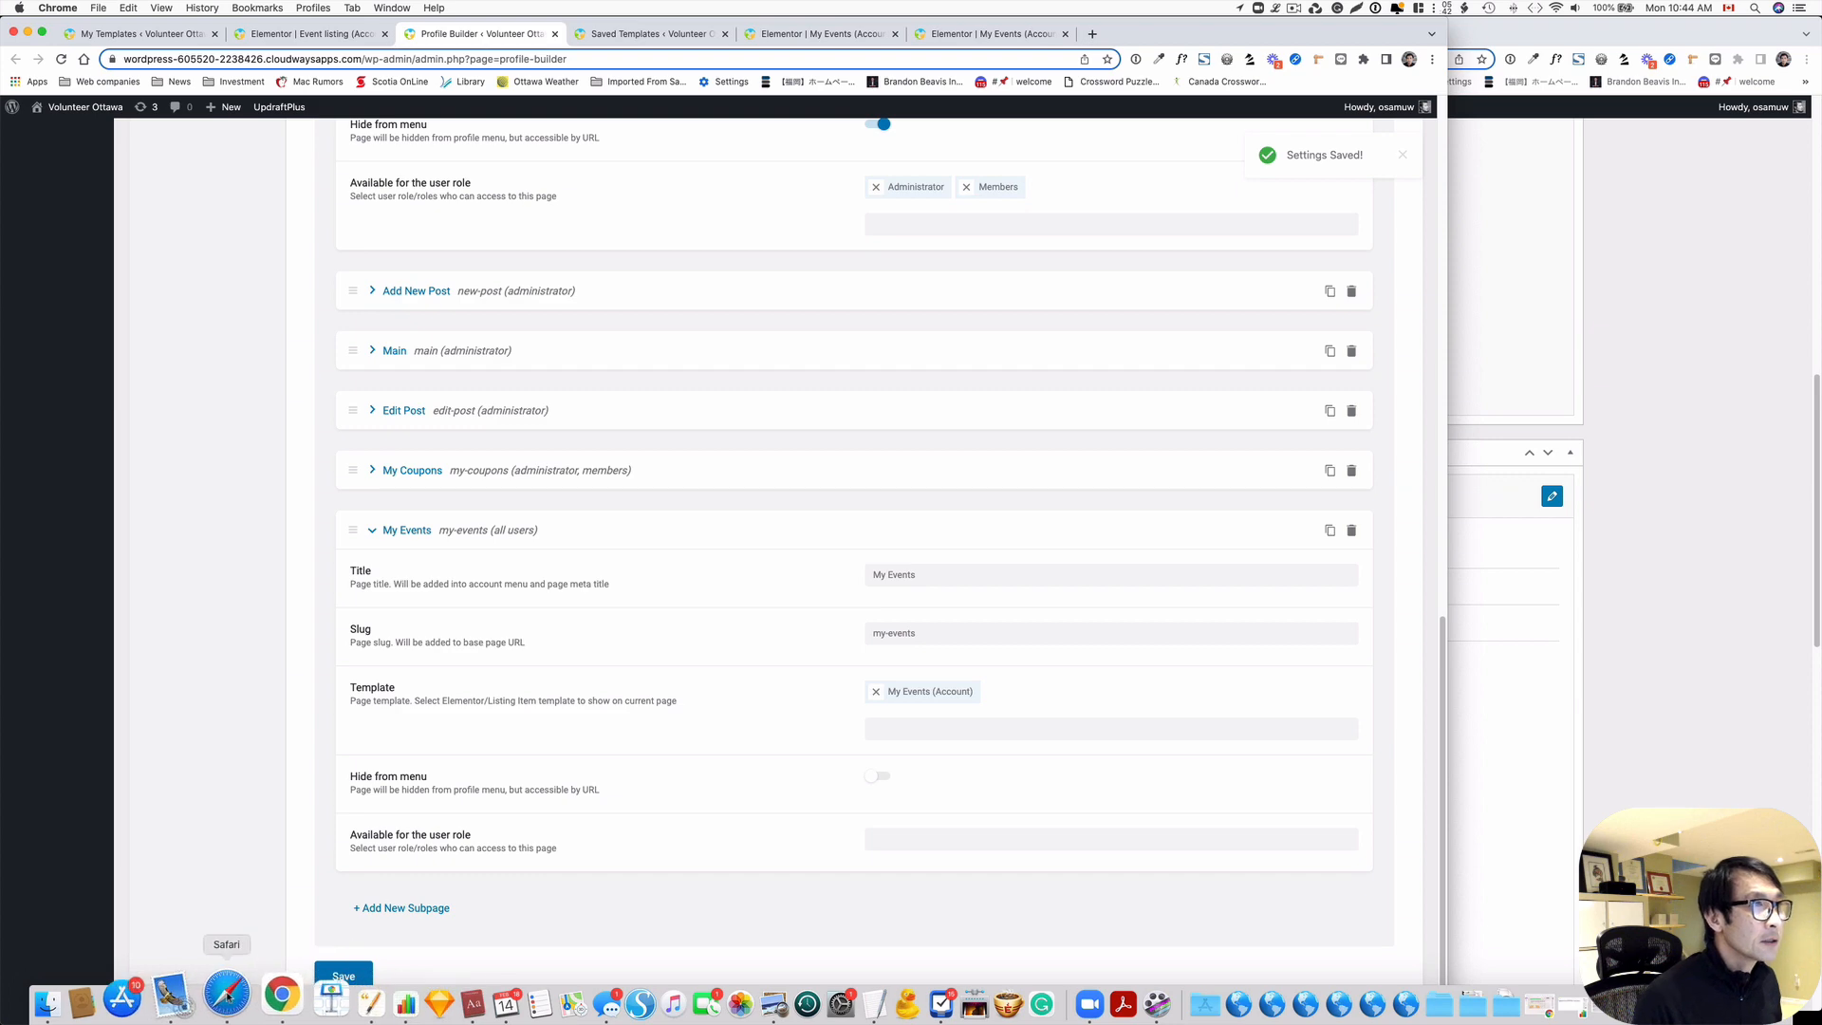
- Switch to Safari and open the front-end My Account page to check its account menu
{"action": "left_click", "coordinate": [193, 1003]}
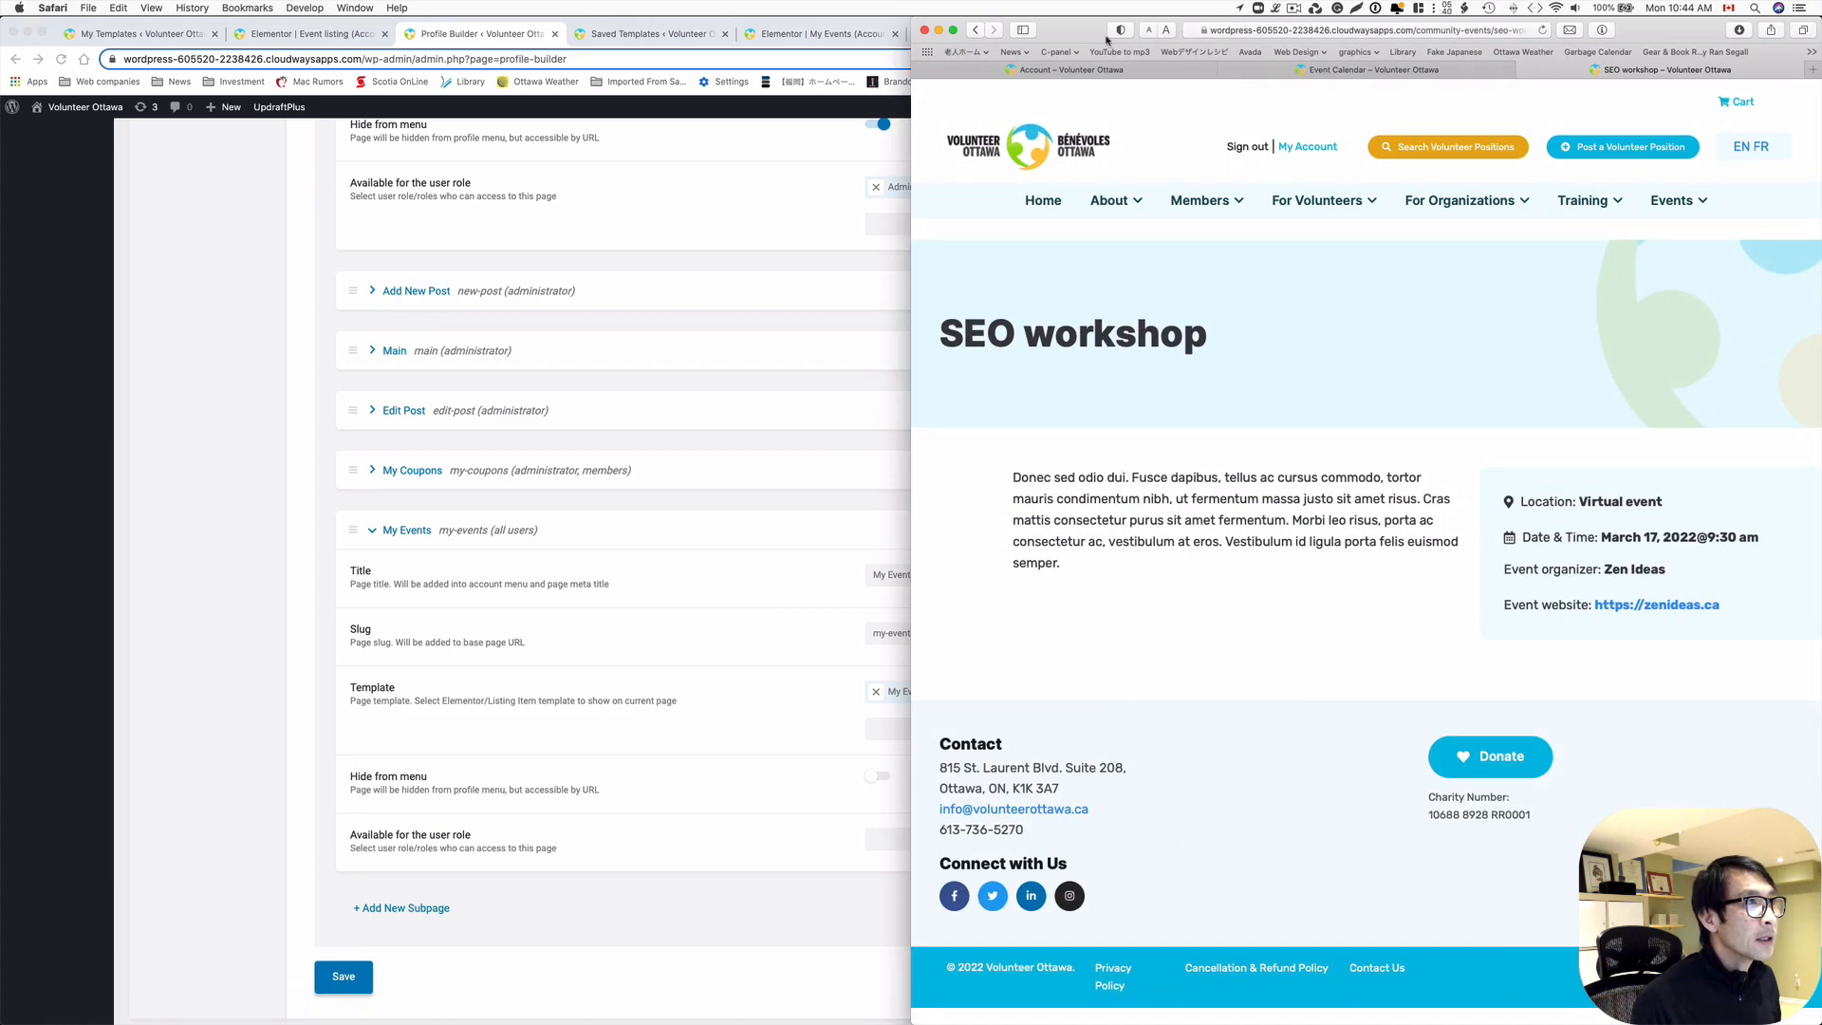
{"action": "left_click_drag", "start_coordinate": [1105, 40], "coordinate": [863, 43]}
{"action": "left_click", "coordinate": [959, 150]}
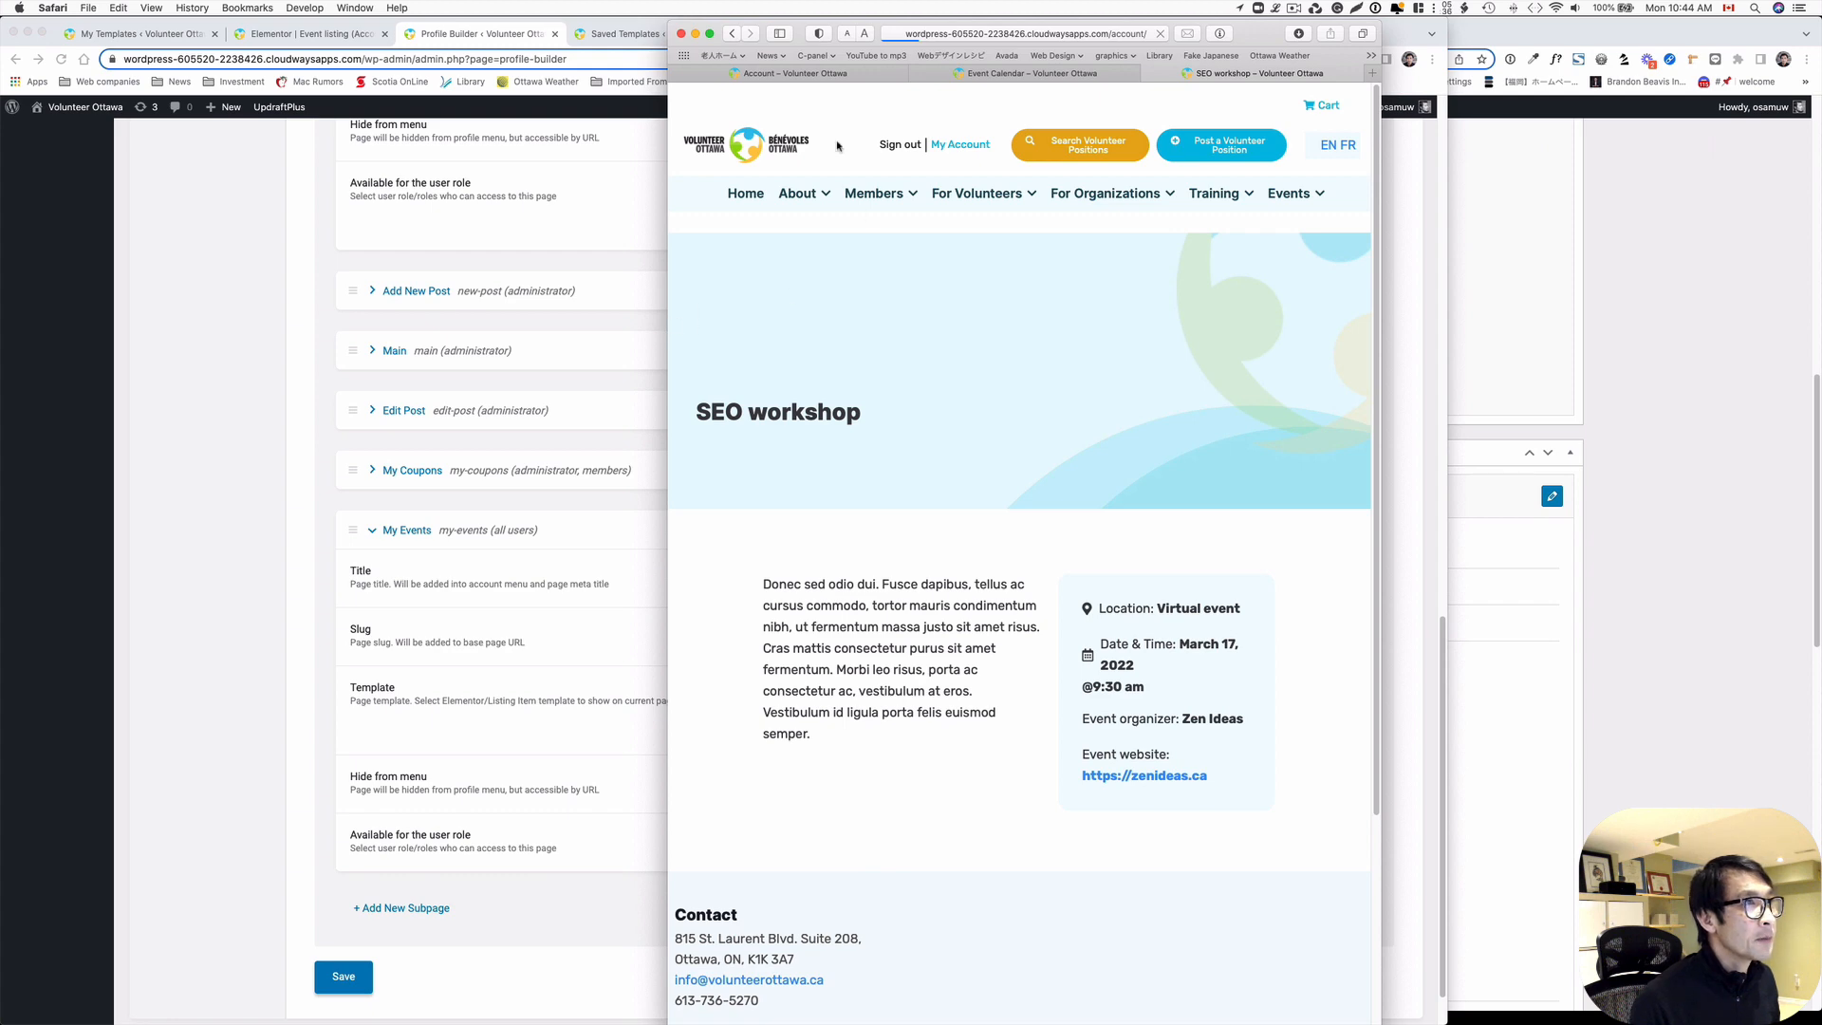
{"action": "left_click_drag", "start_coordinate": [837, 43], "coordinate": [524, 64]}
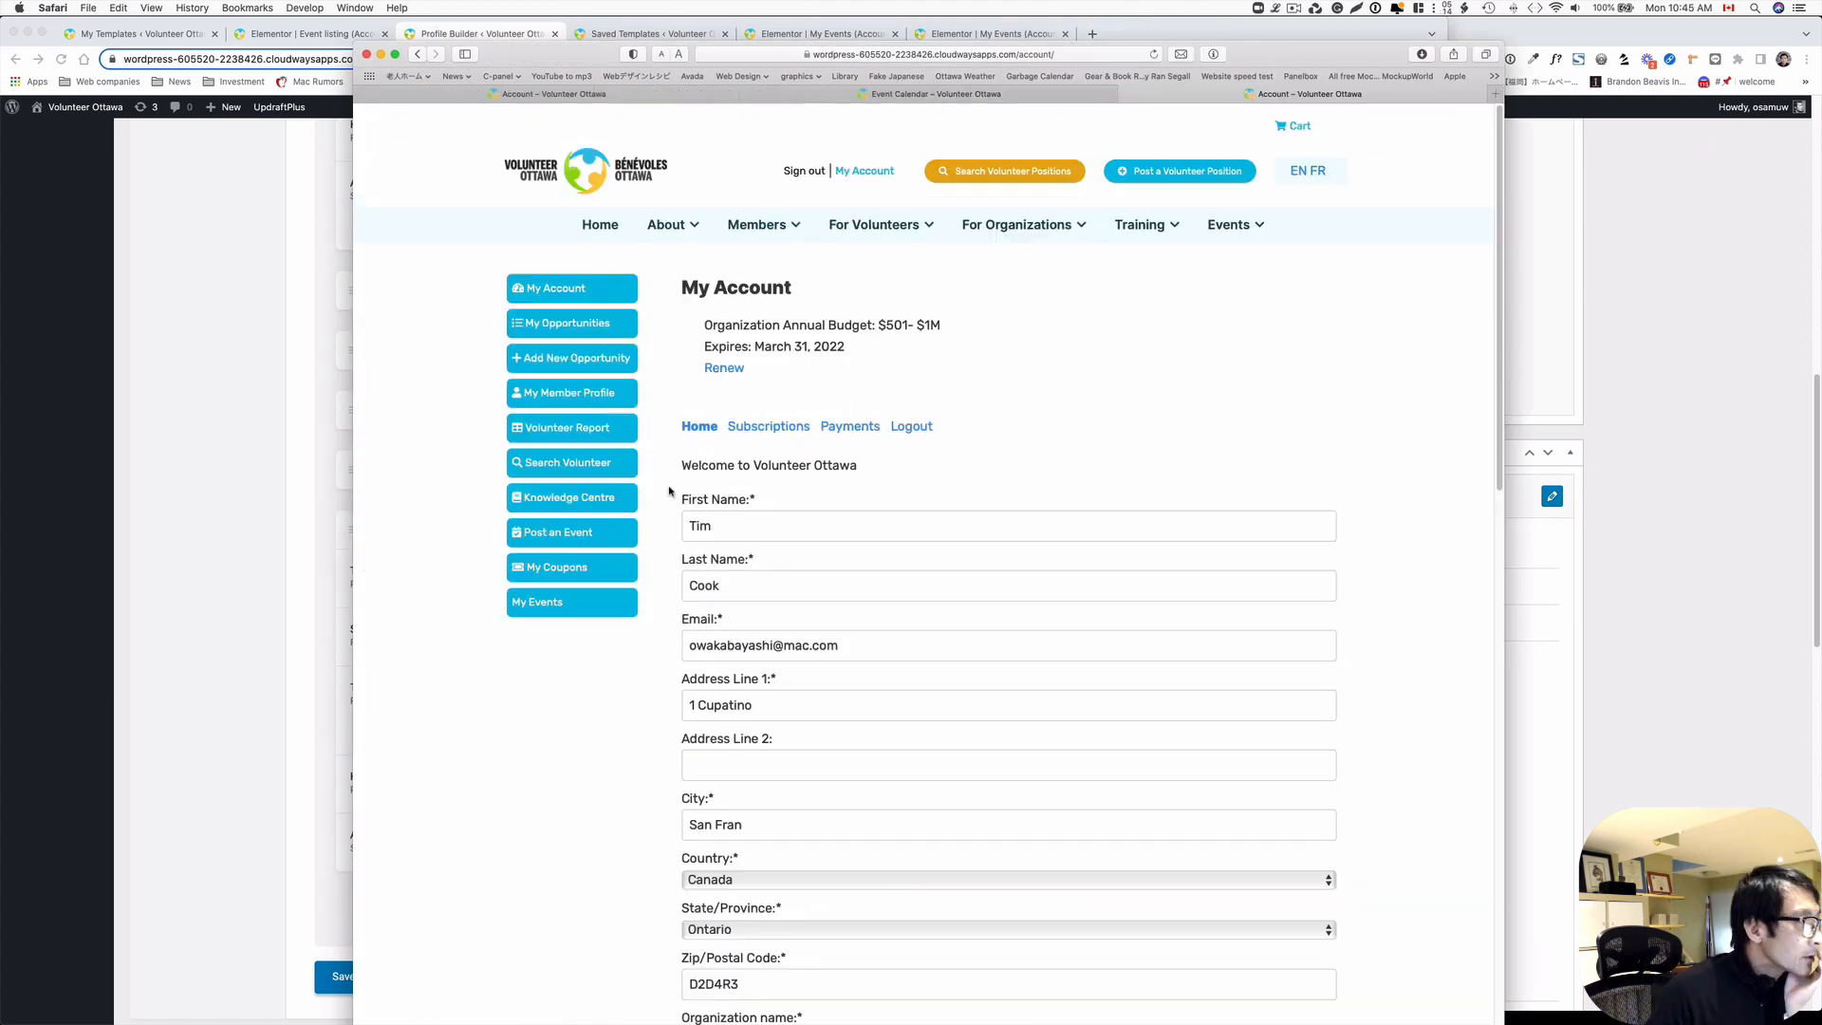
- Return to Profile Builder in Chrome, move the My Events subpage directly above Post an Event, and save the settings
{"action": "left_click", "coordinate": [216, 651]}
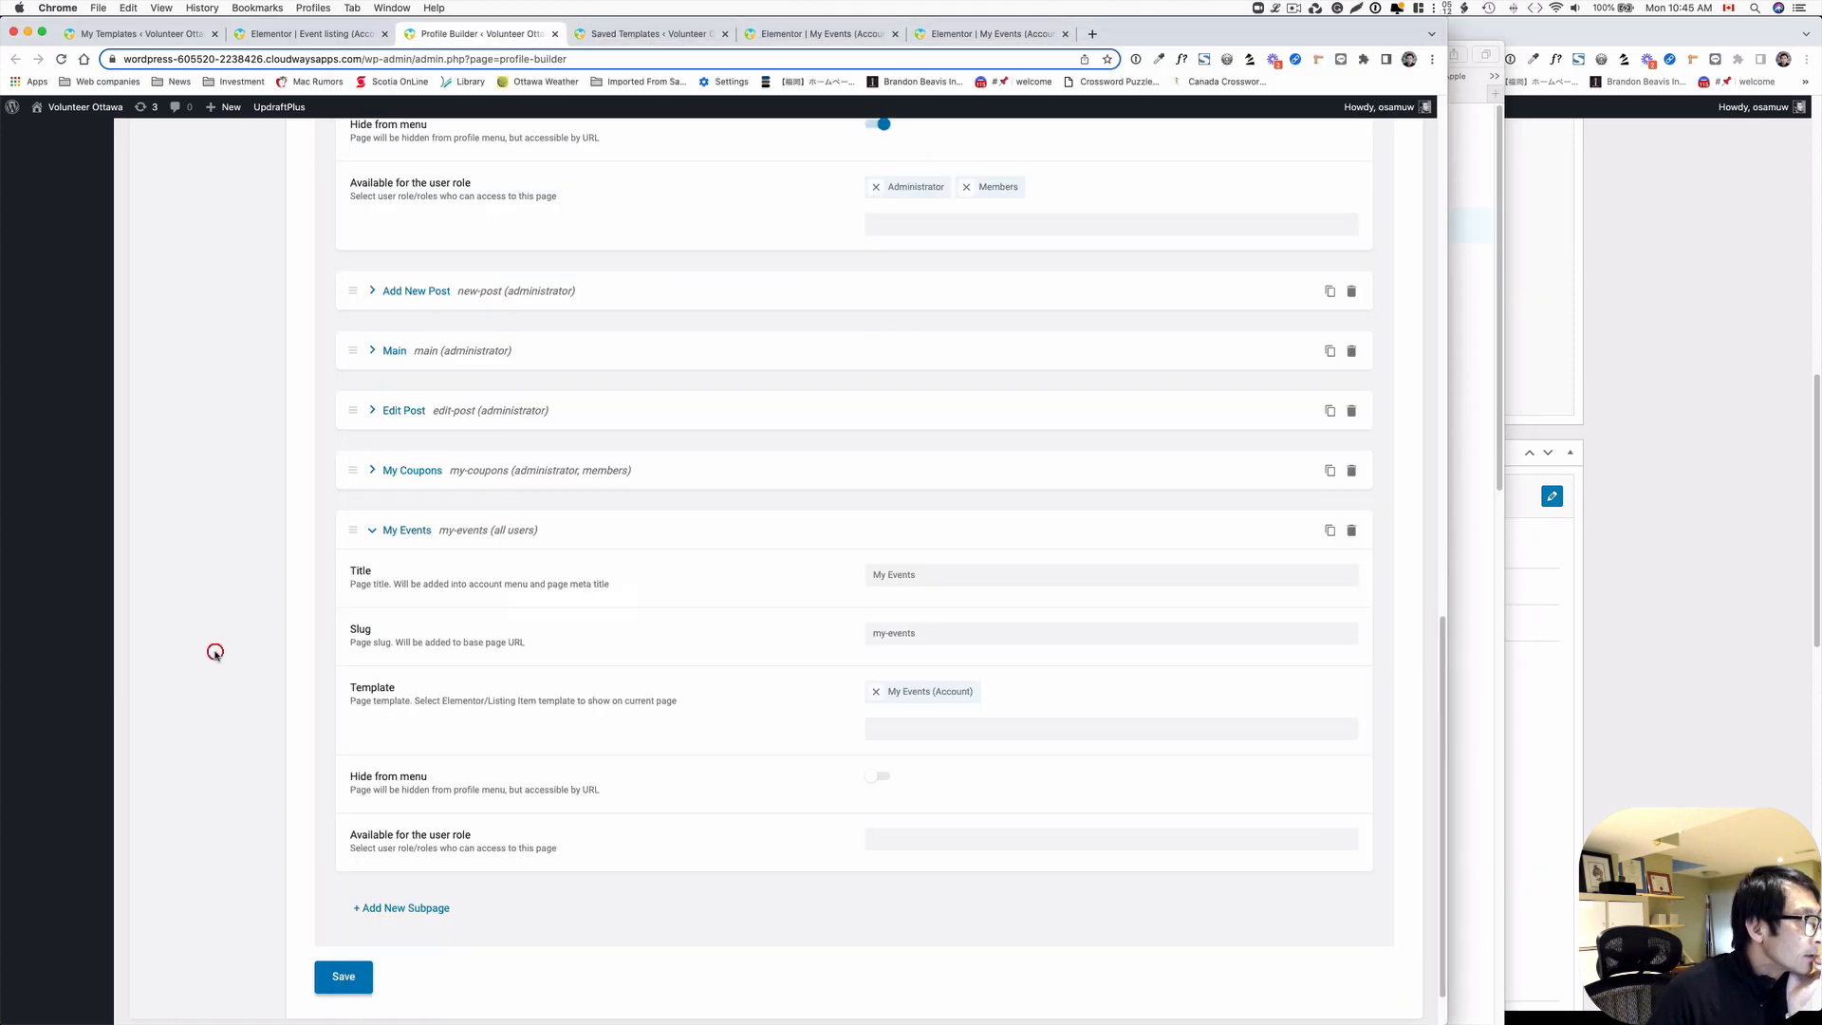
{"action": "left_click", "coordinate": [370, 532]}
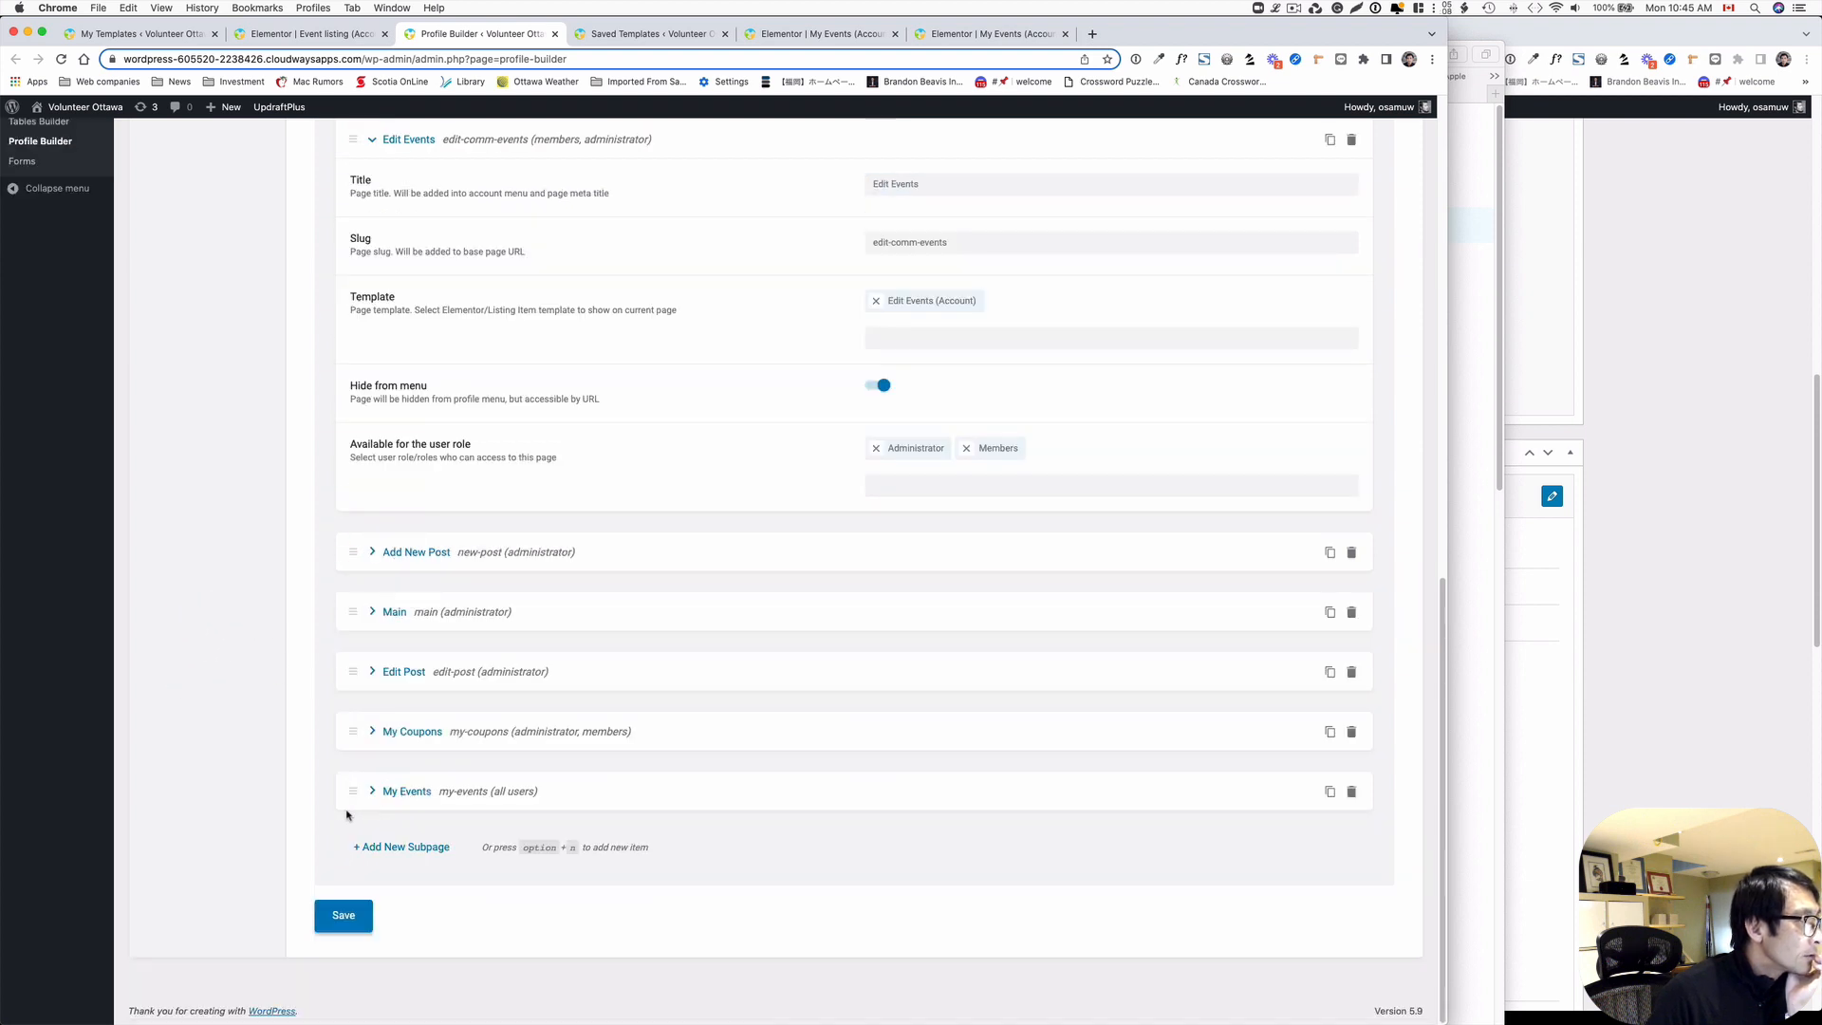
{"action": "left_click_drag", "start_coordinate": [354, 789], "coordinate": [345, 555]}
{"action": "scroll", "coordinate": [519, 700], "scroll_direction": "up", "scroll_amount": 5}
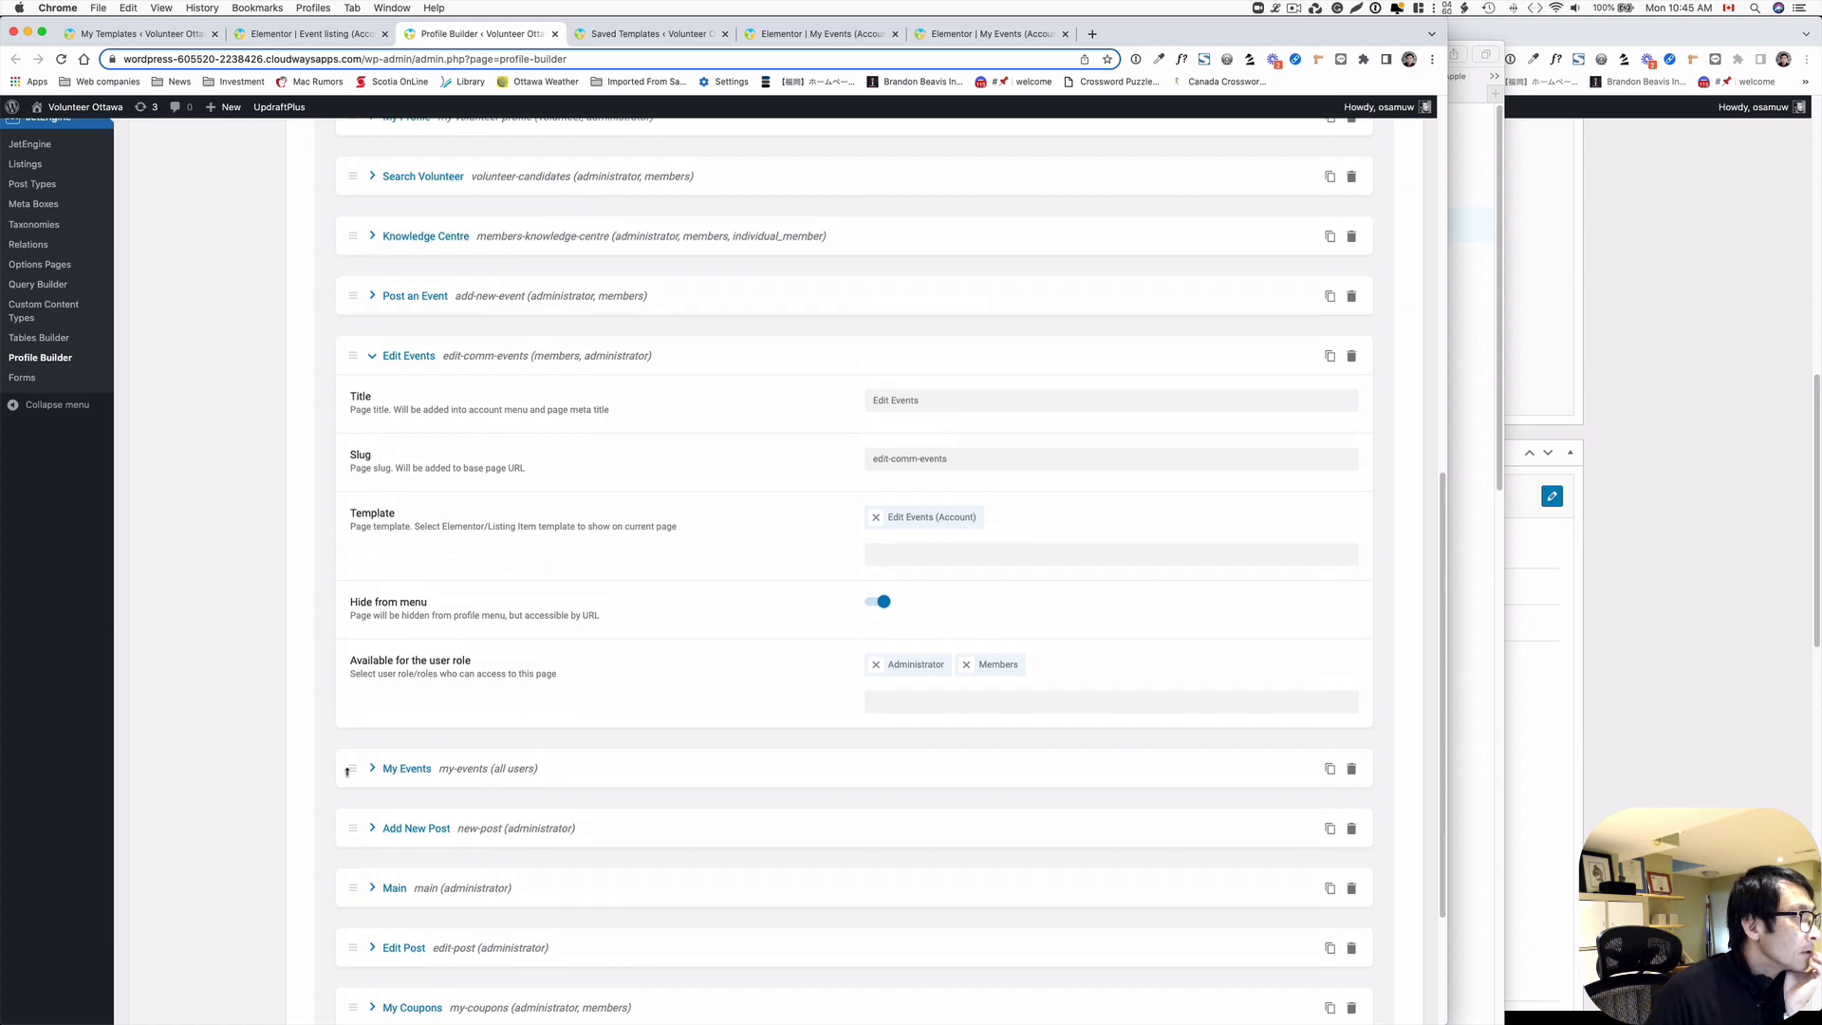
{"action": "left_click_drag", "start_coordinate": [347, 770], "coordinate": [336, 287]}
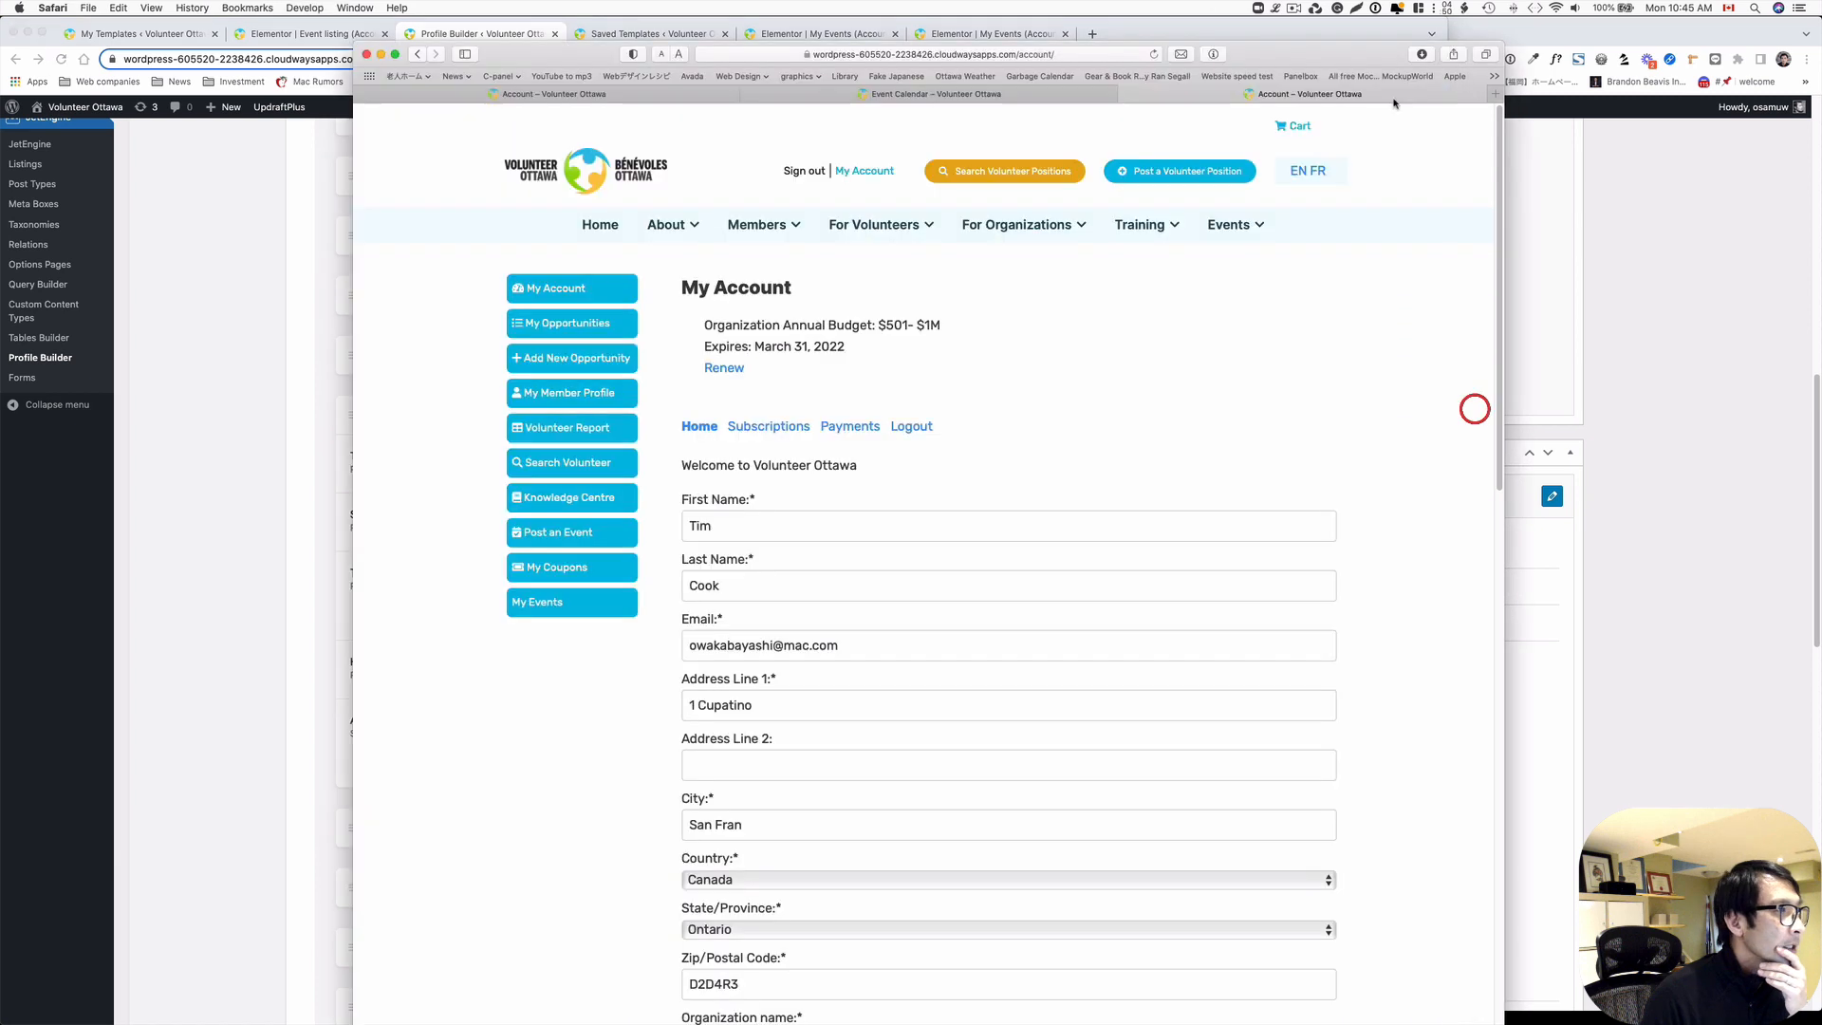
{"action": "left_click", "coordinate": [1477, 417]}
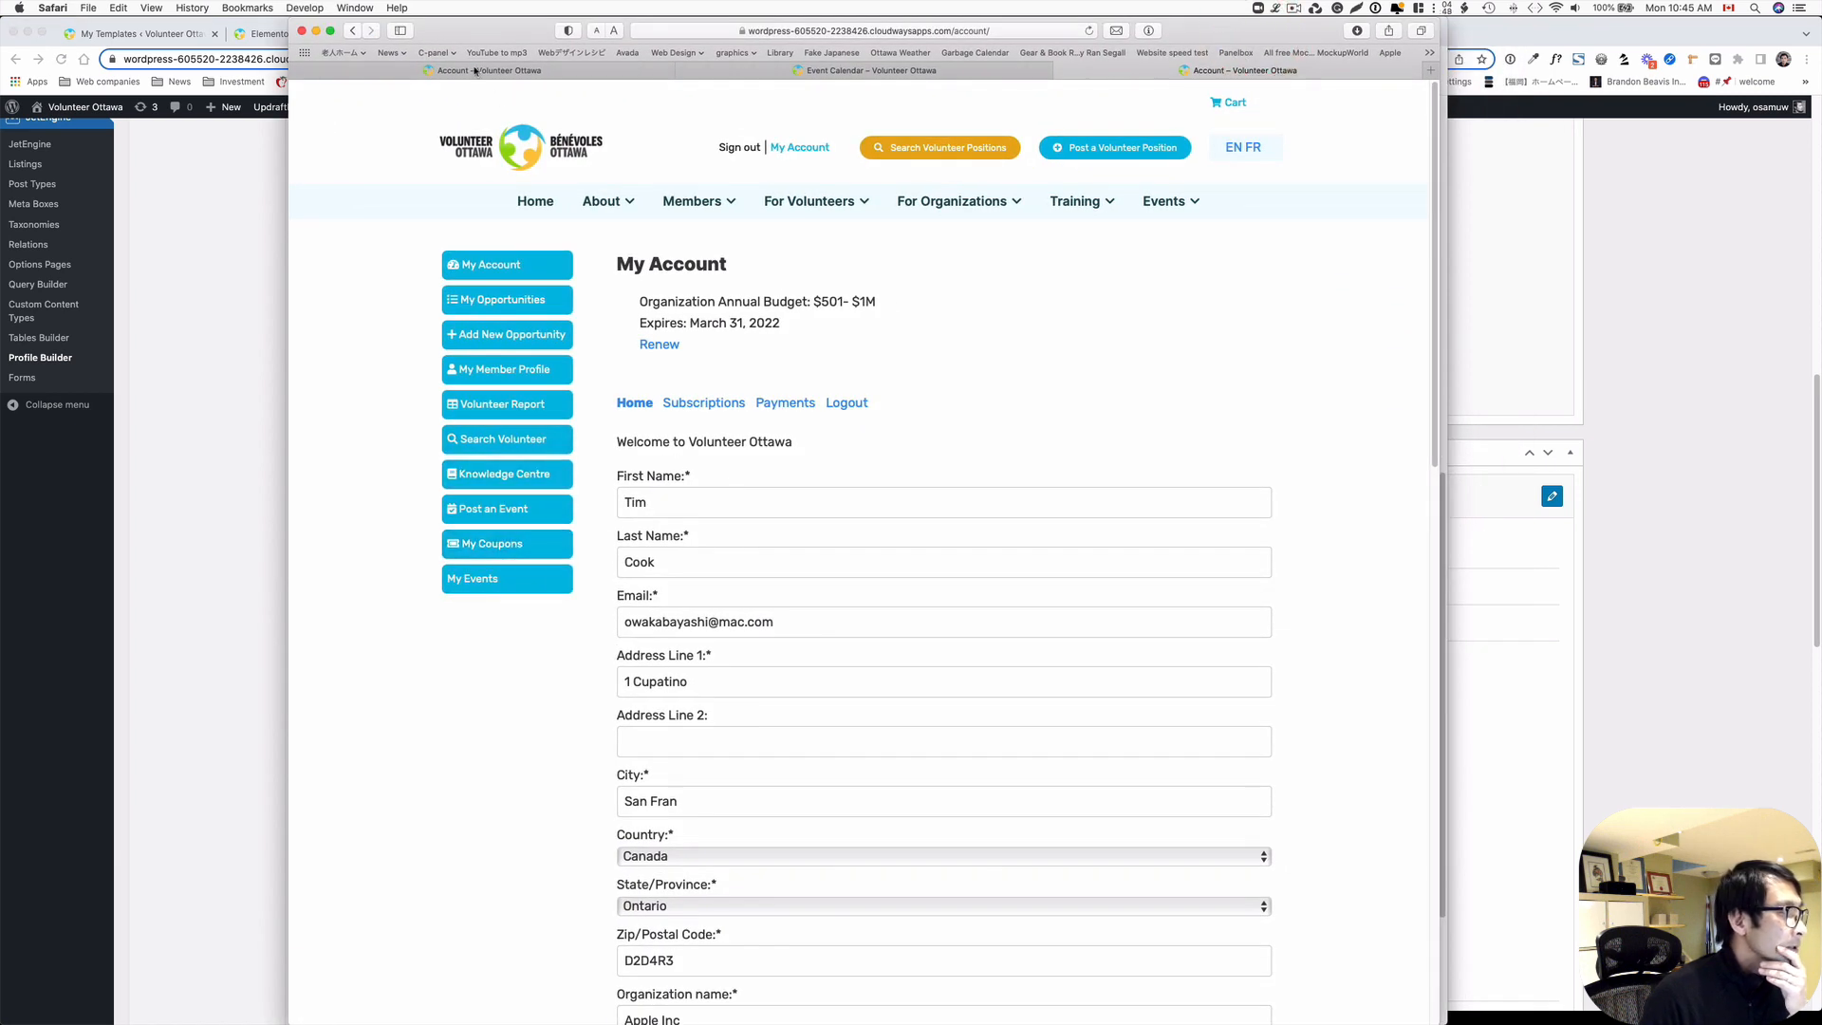
{"action": "left_click", "coordinate": [202, 805]}
{"action": "scroll", "coordinate": [547, 1017], "scroll_direction": "down", "scroll_amount": 5}
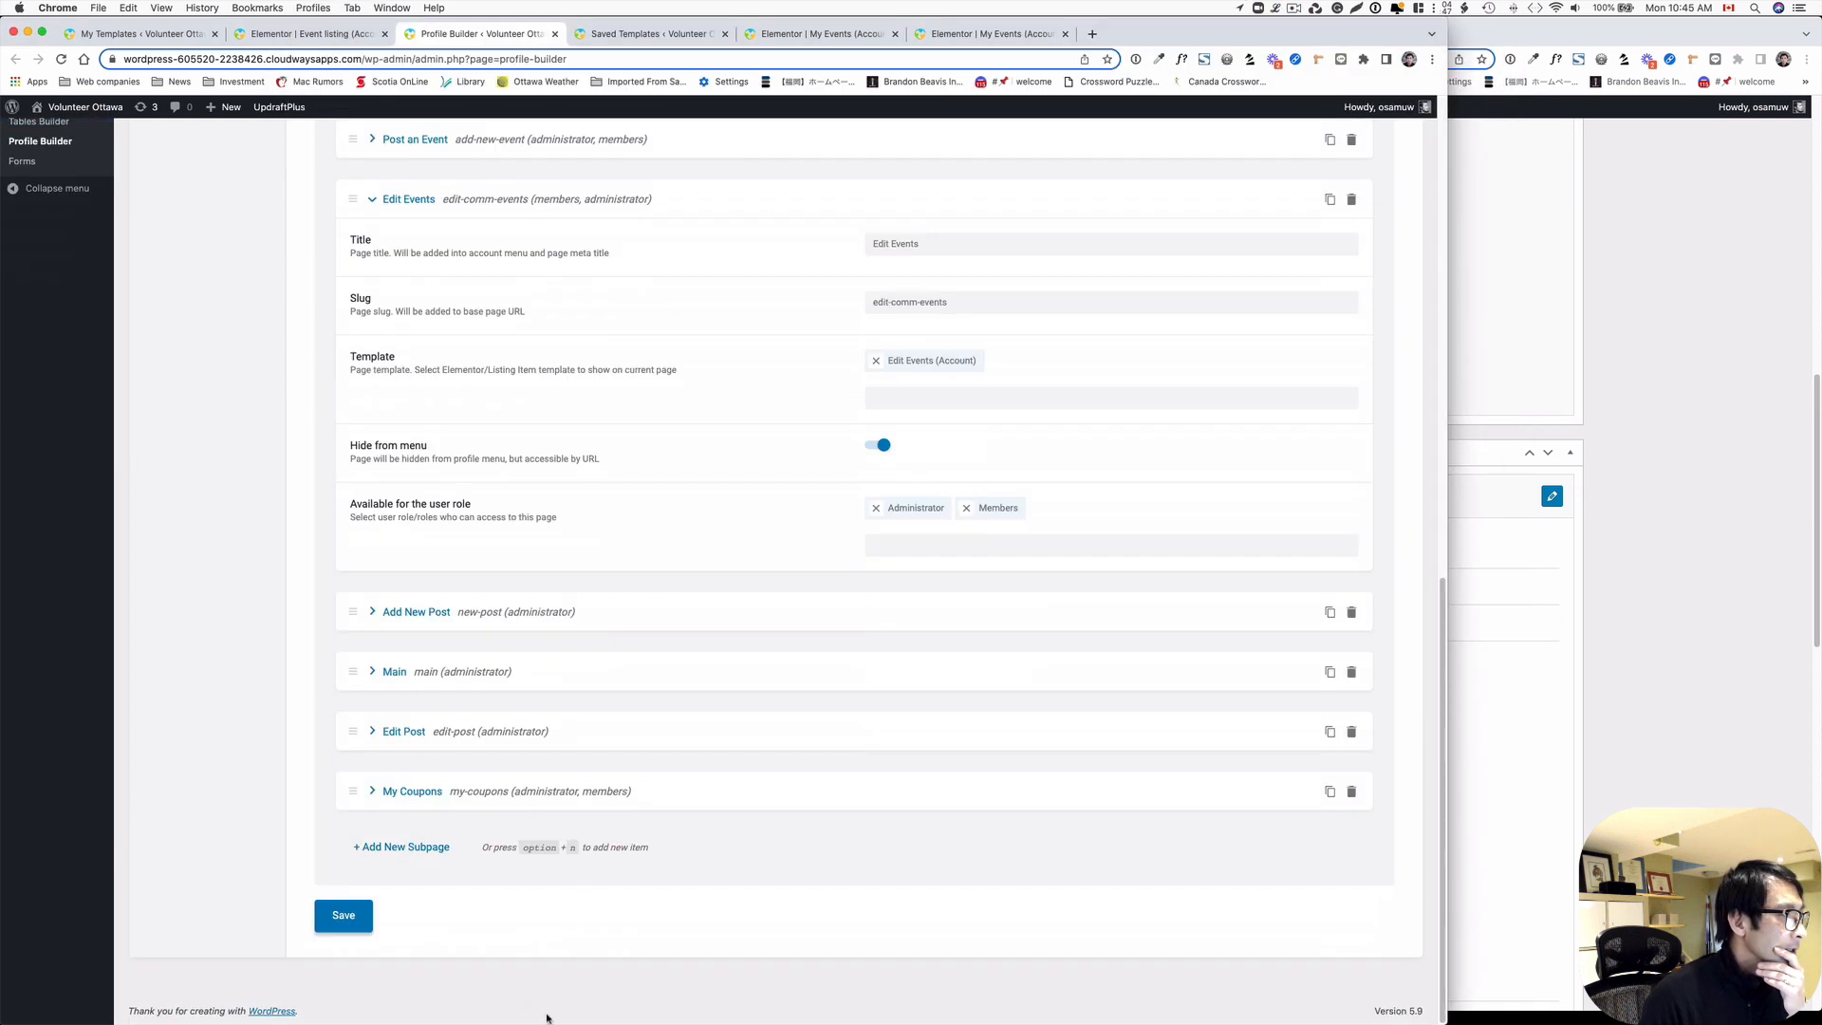
{"action": "left_click", "coordinate": [368, 918]}
- Switch to Safari and view the My Events page of the signed-in member's account
{"action": "left_click", "coordinate": [1504, 504]}
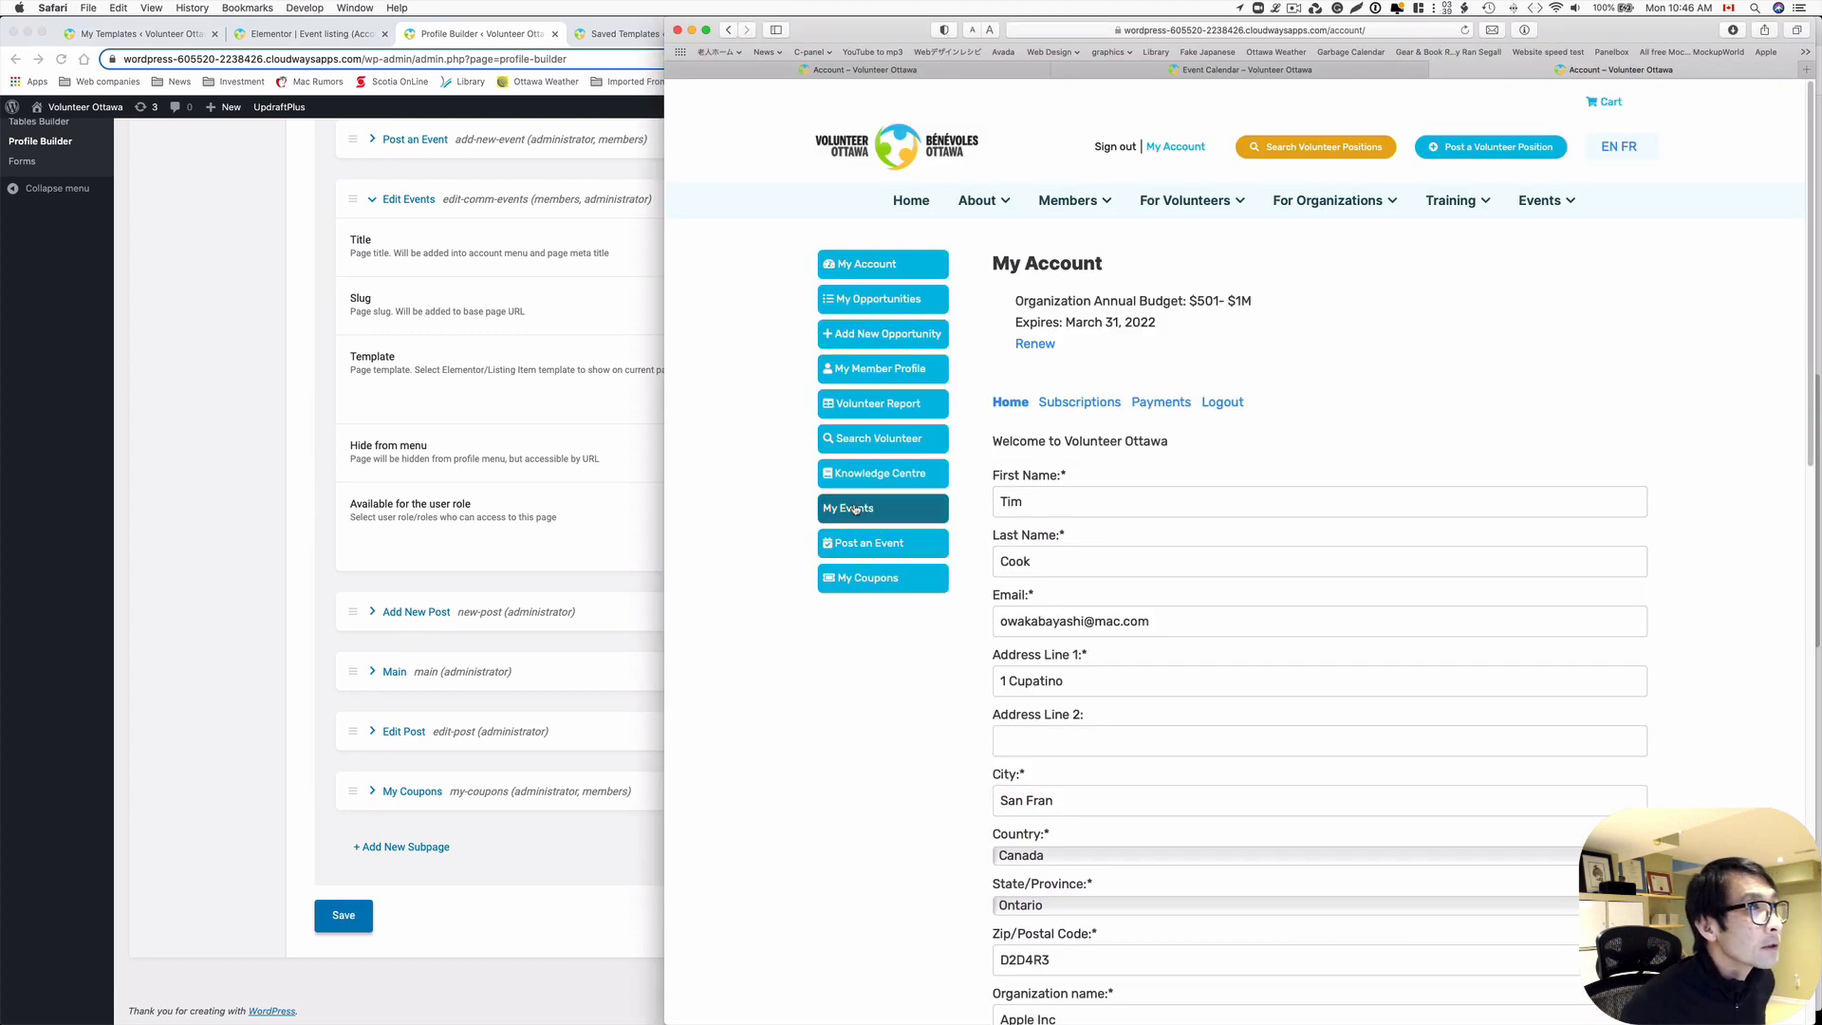
{"action": "left_click", "coordinate": [856, 509]}
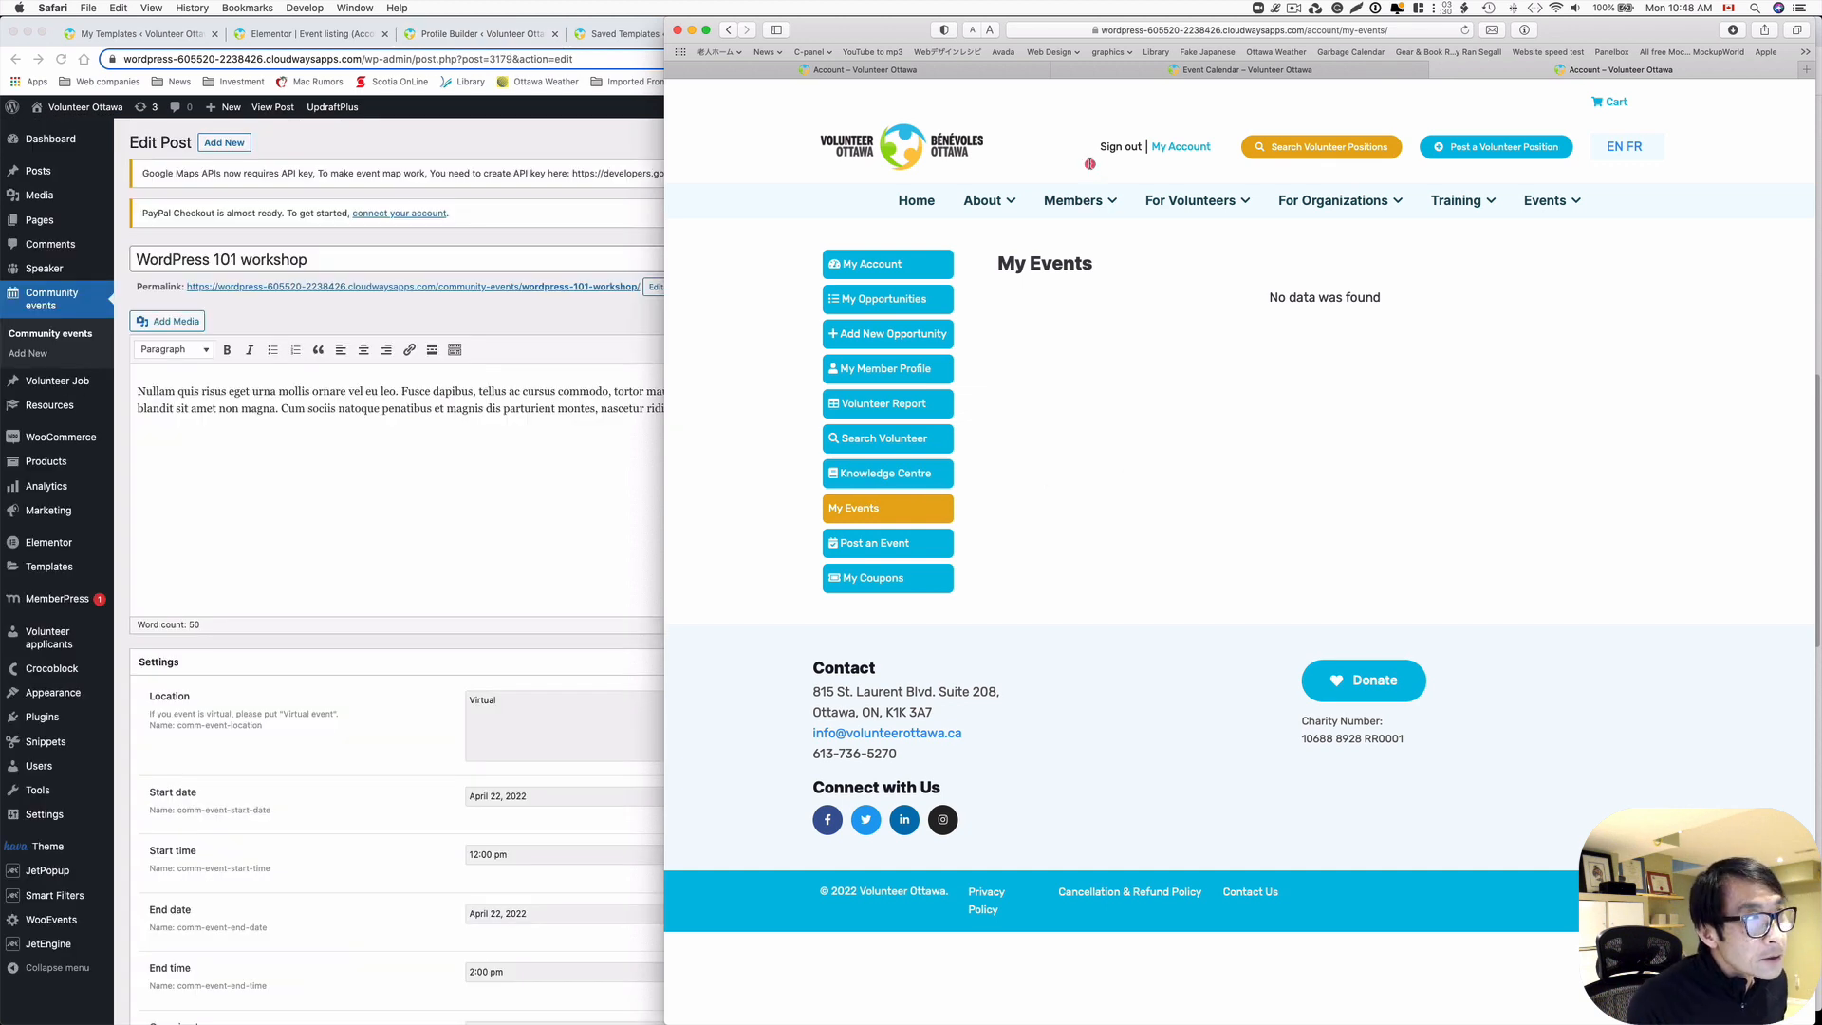
- Sign out of the current member account and log in with the username Google and the account password
{"action": "left_click", "coordinate": [1122, 149]}
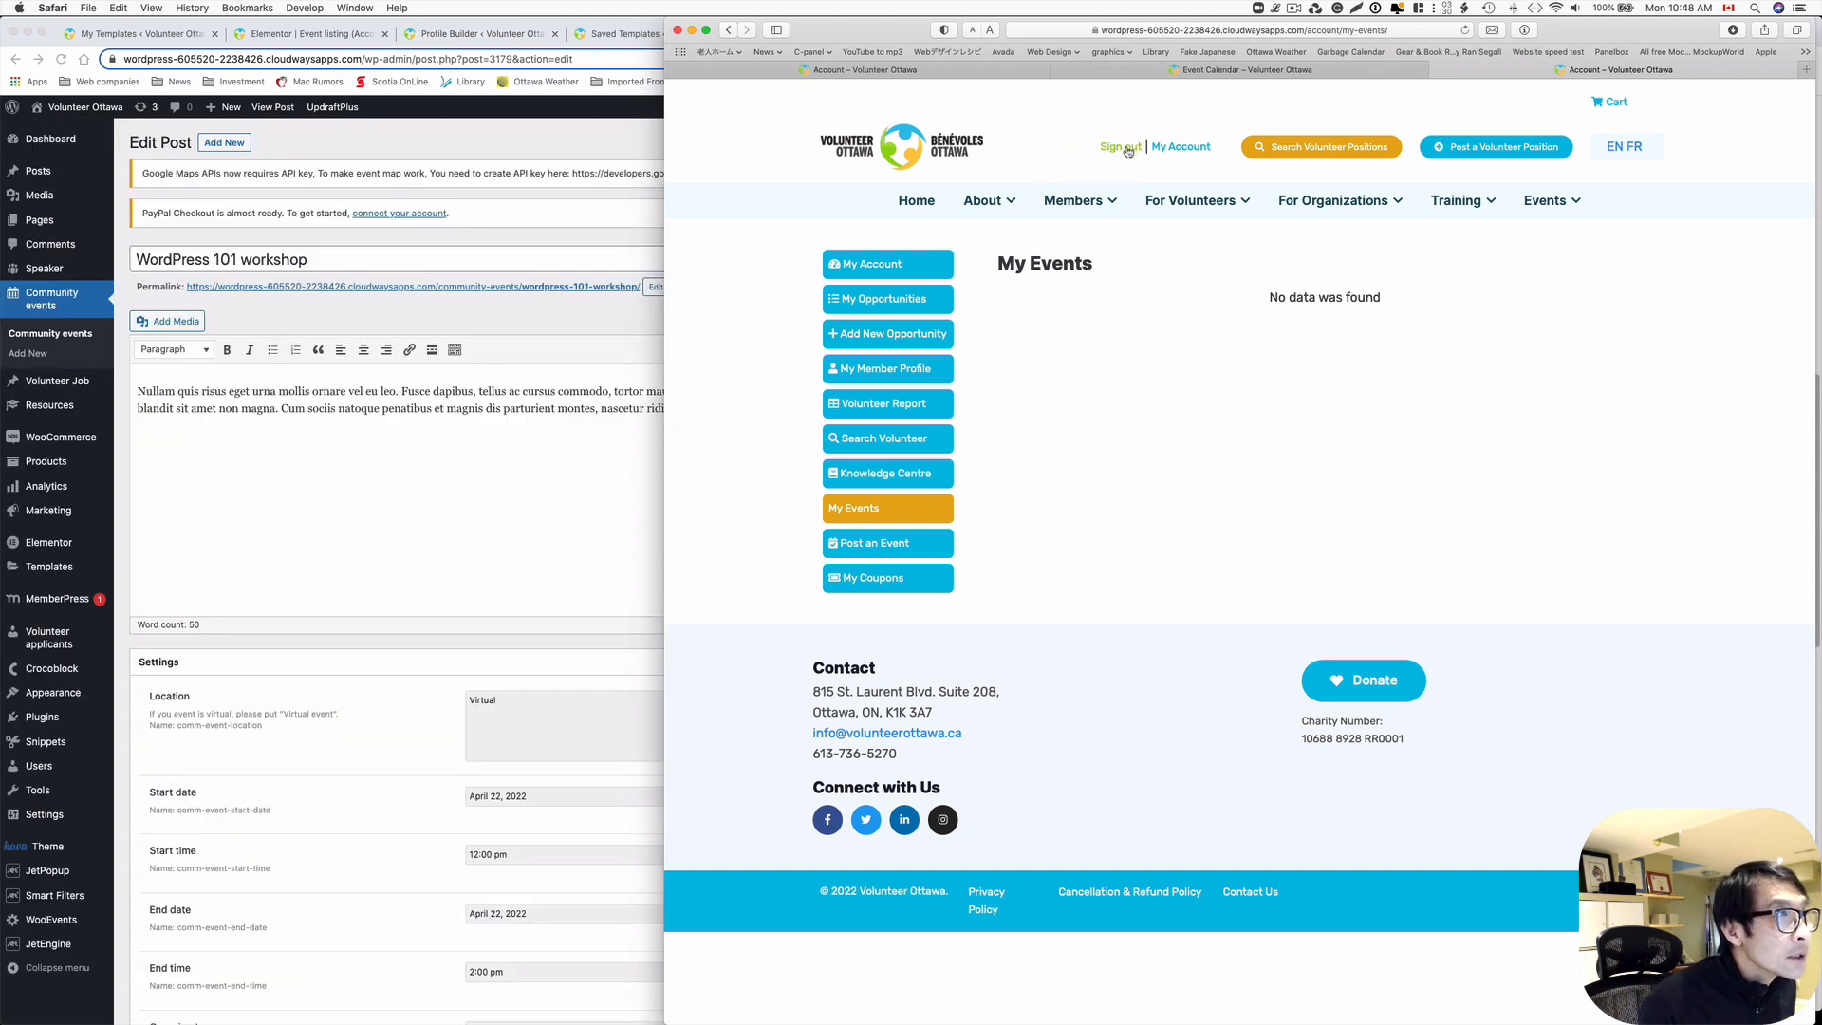
{"action": "left_click", "coordinate": [1125, 153]}
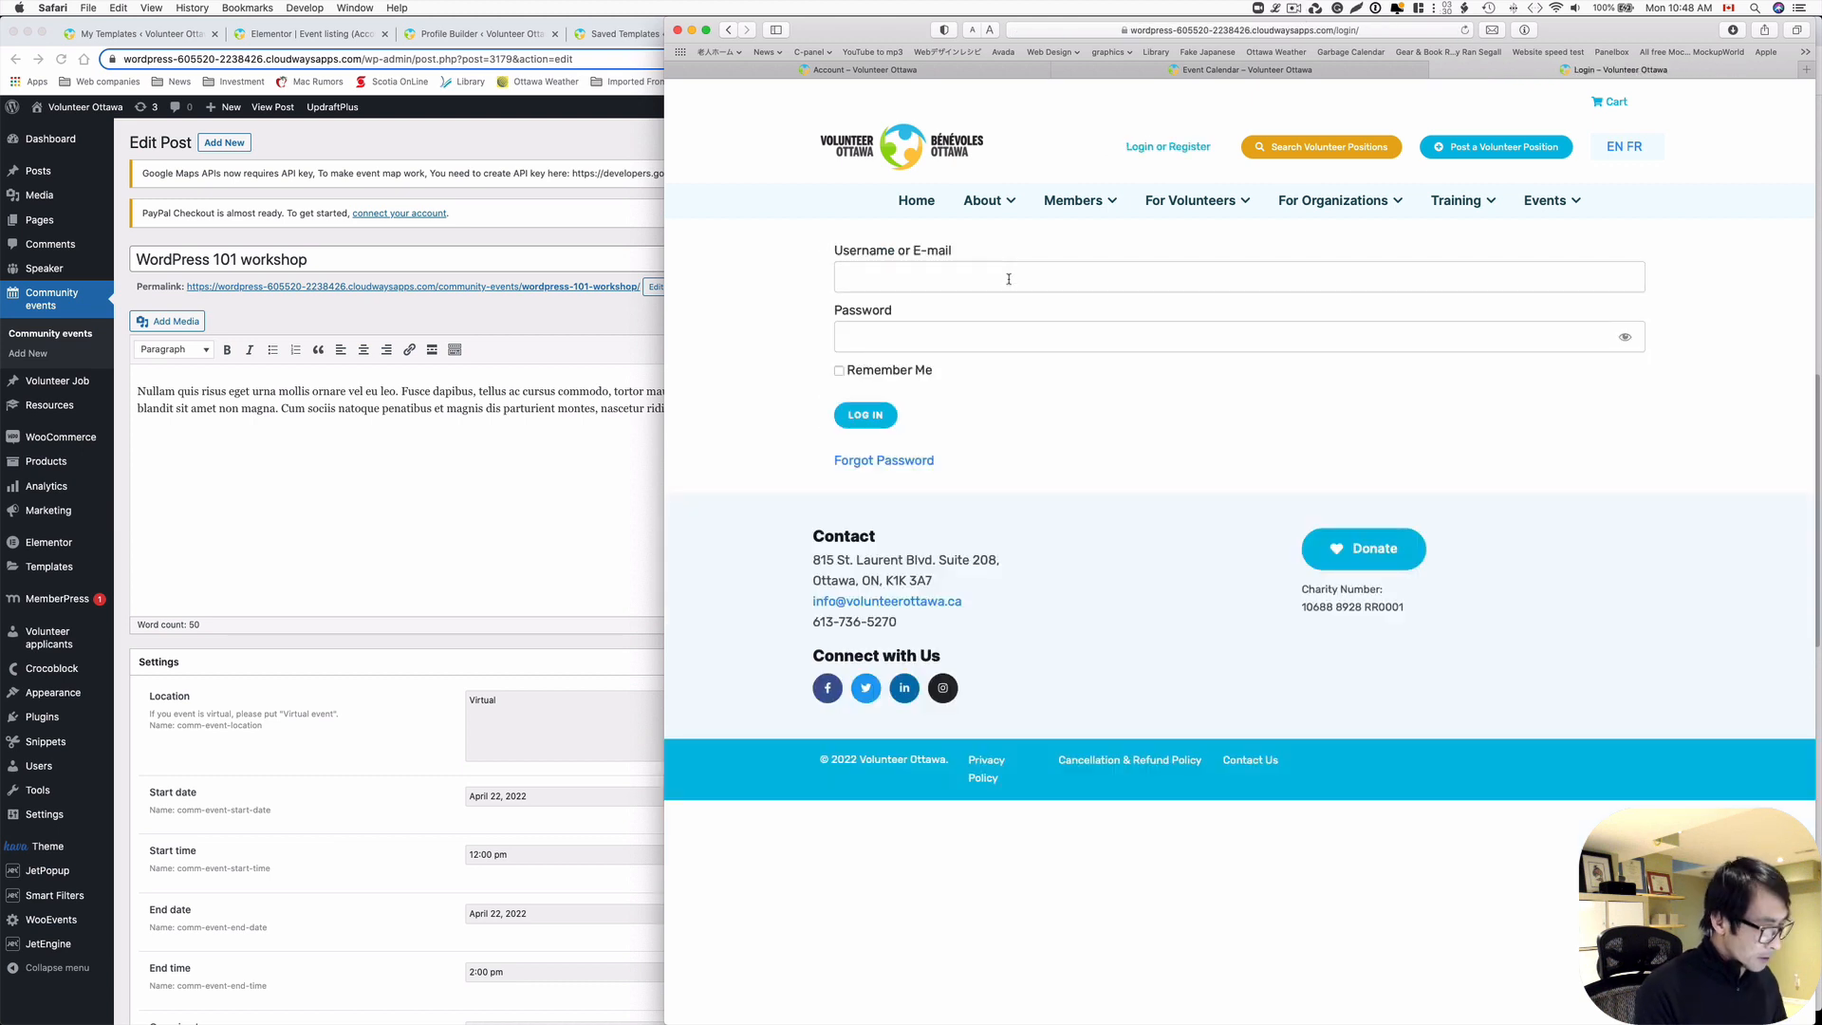
{"action": "left_click", "coordinate": [1007, 277]}
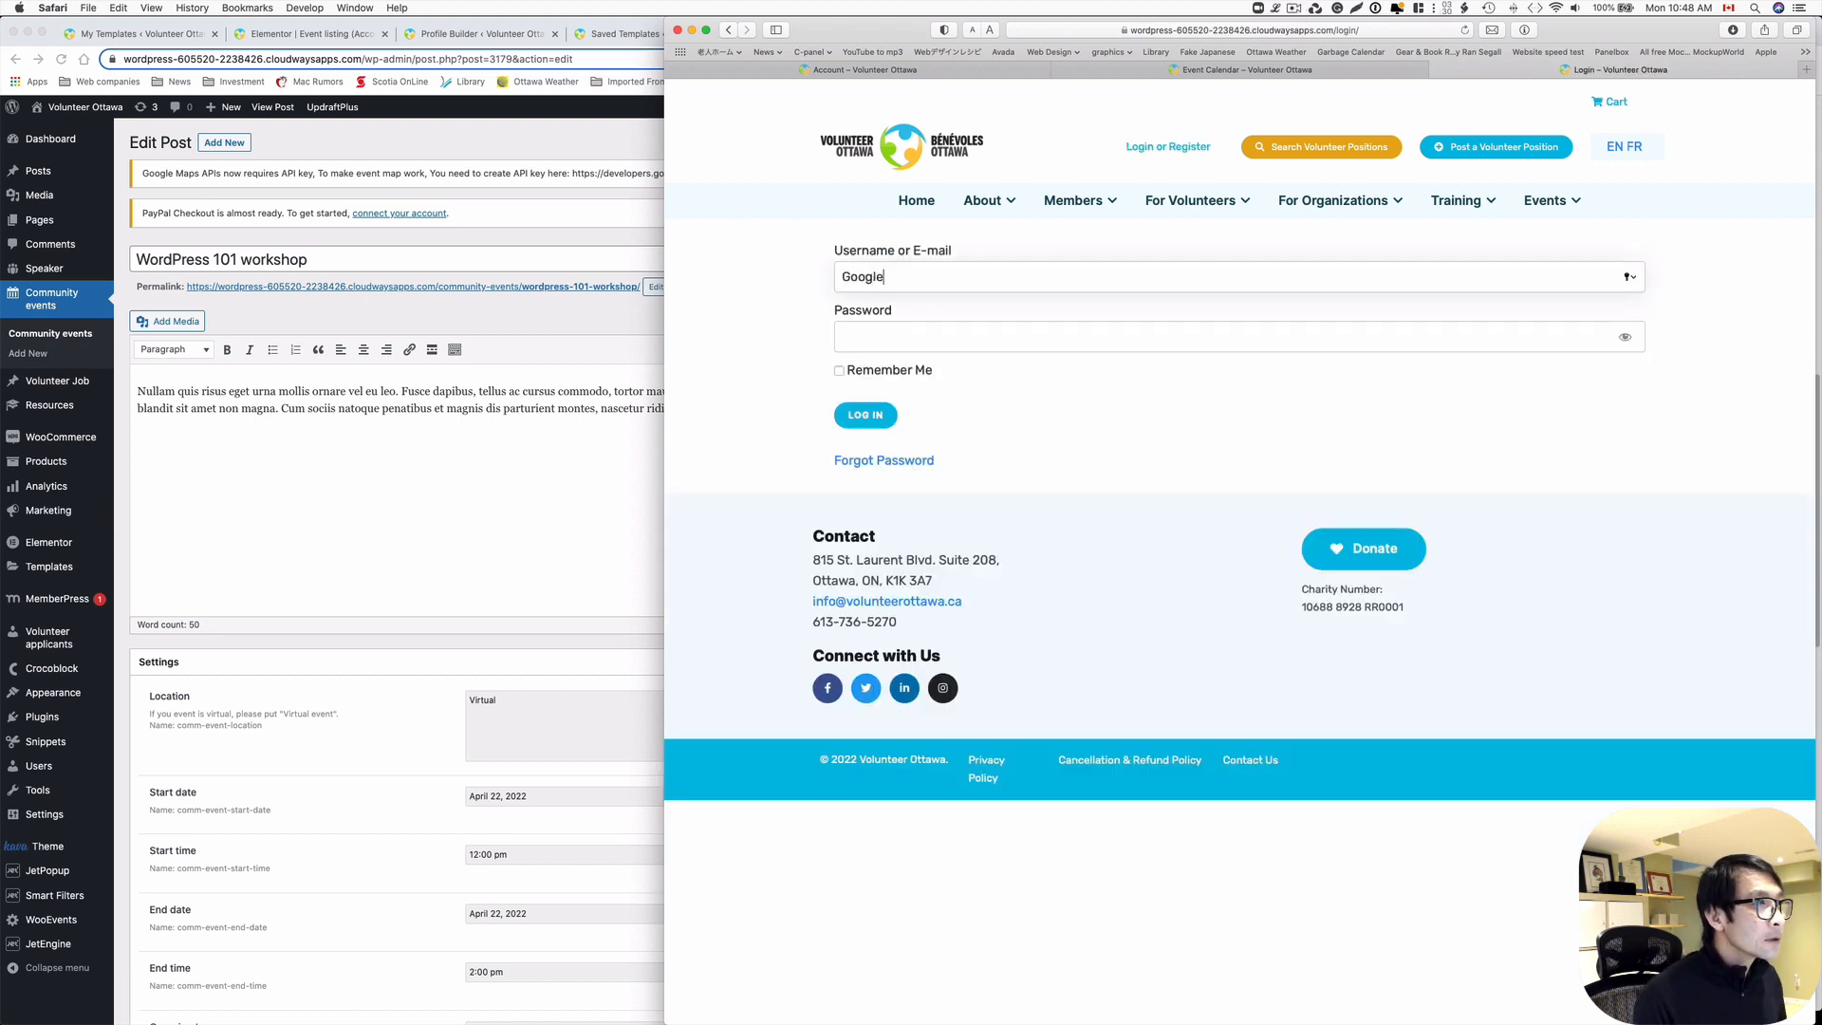
{"action": "left_click", "coordinate": [1029, 336]}
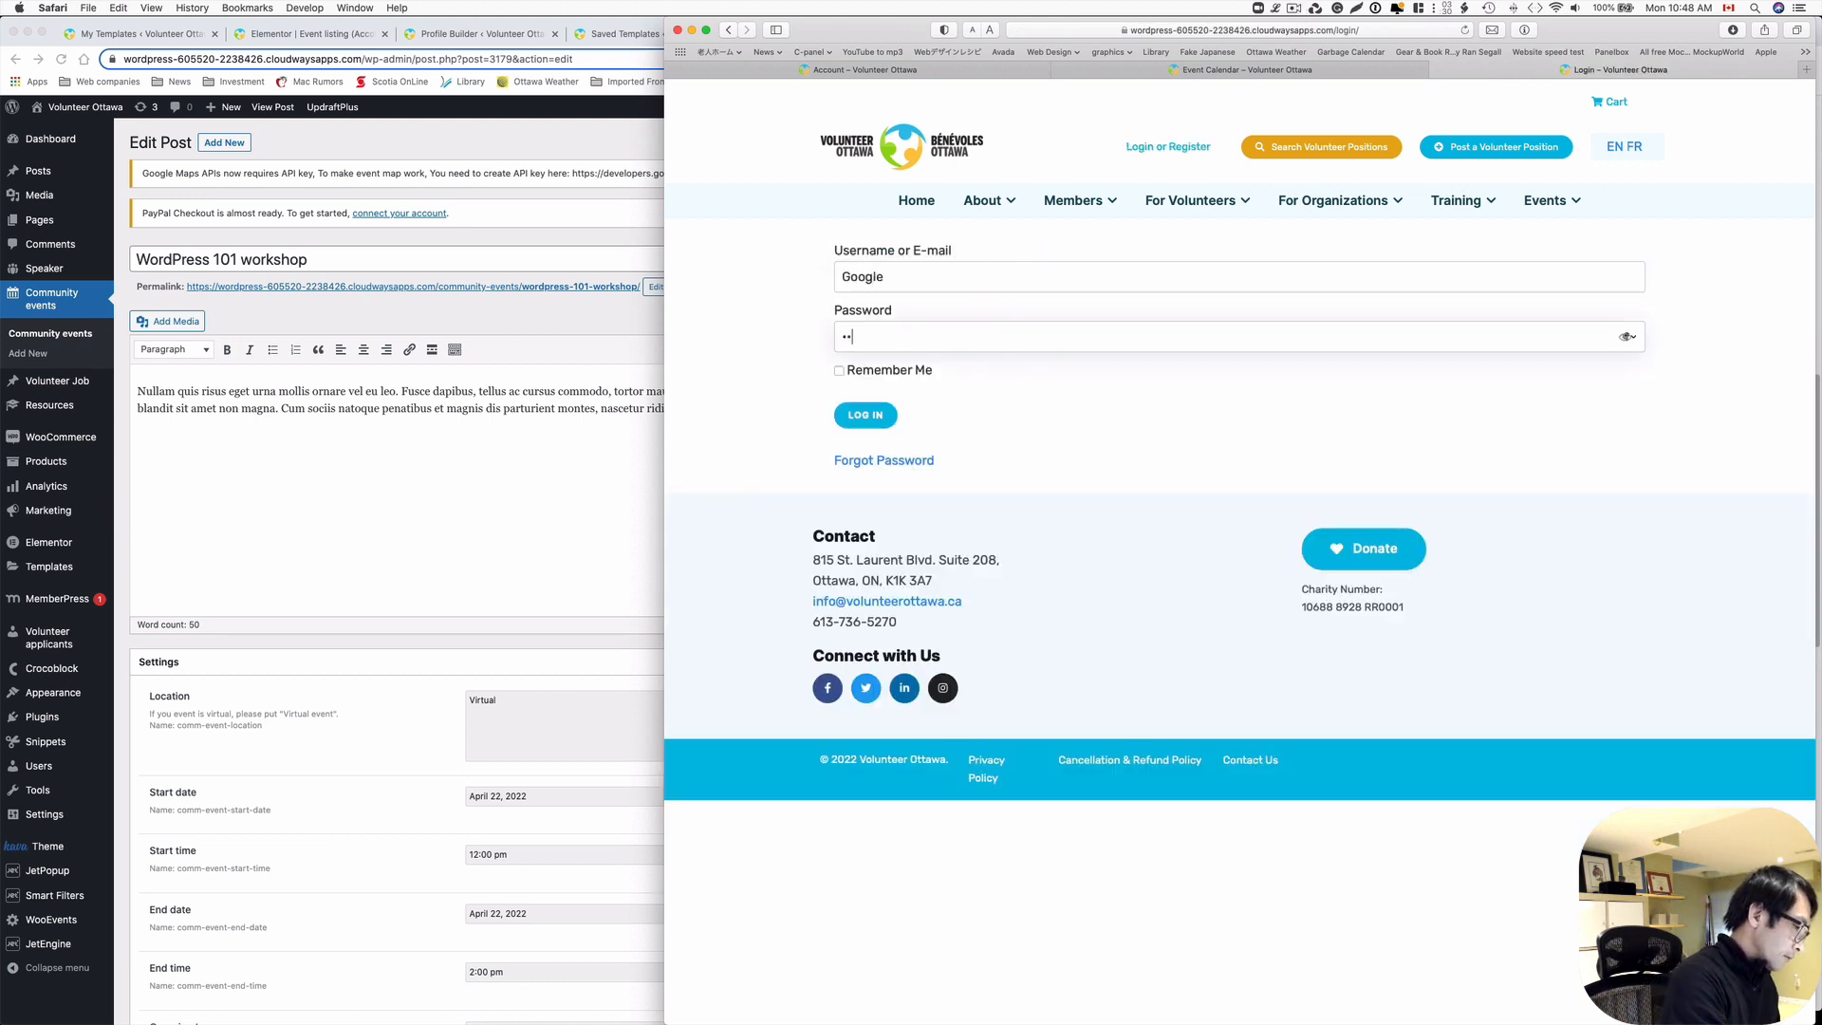
{"action": "type", "text": "••••••••"}
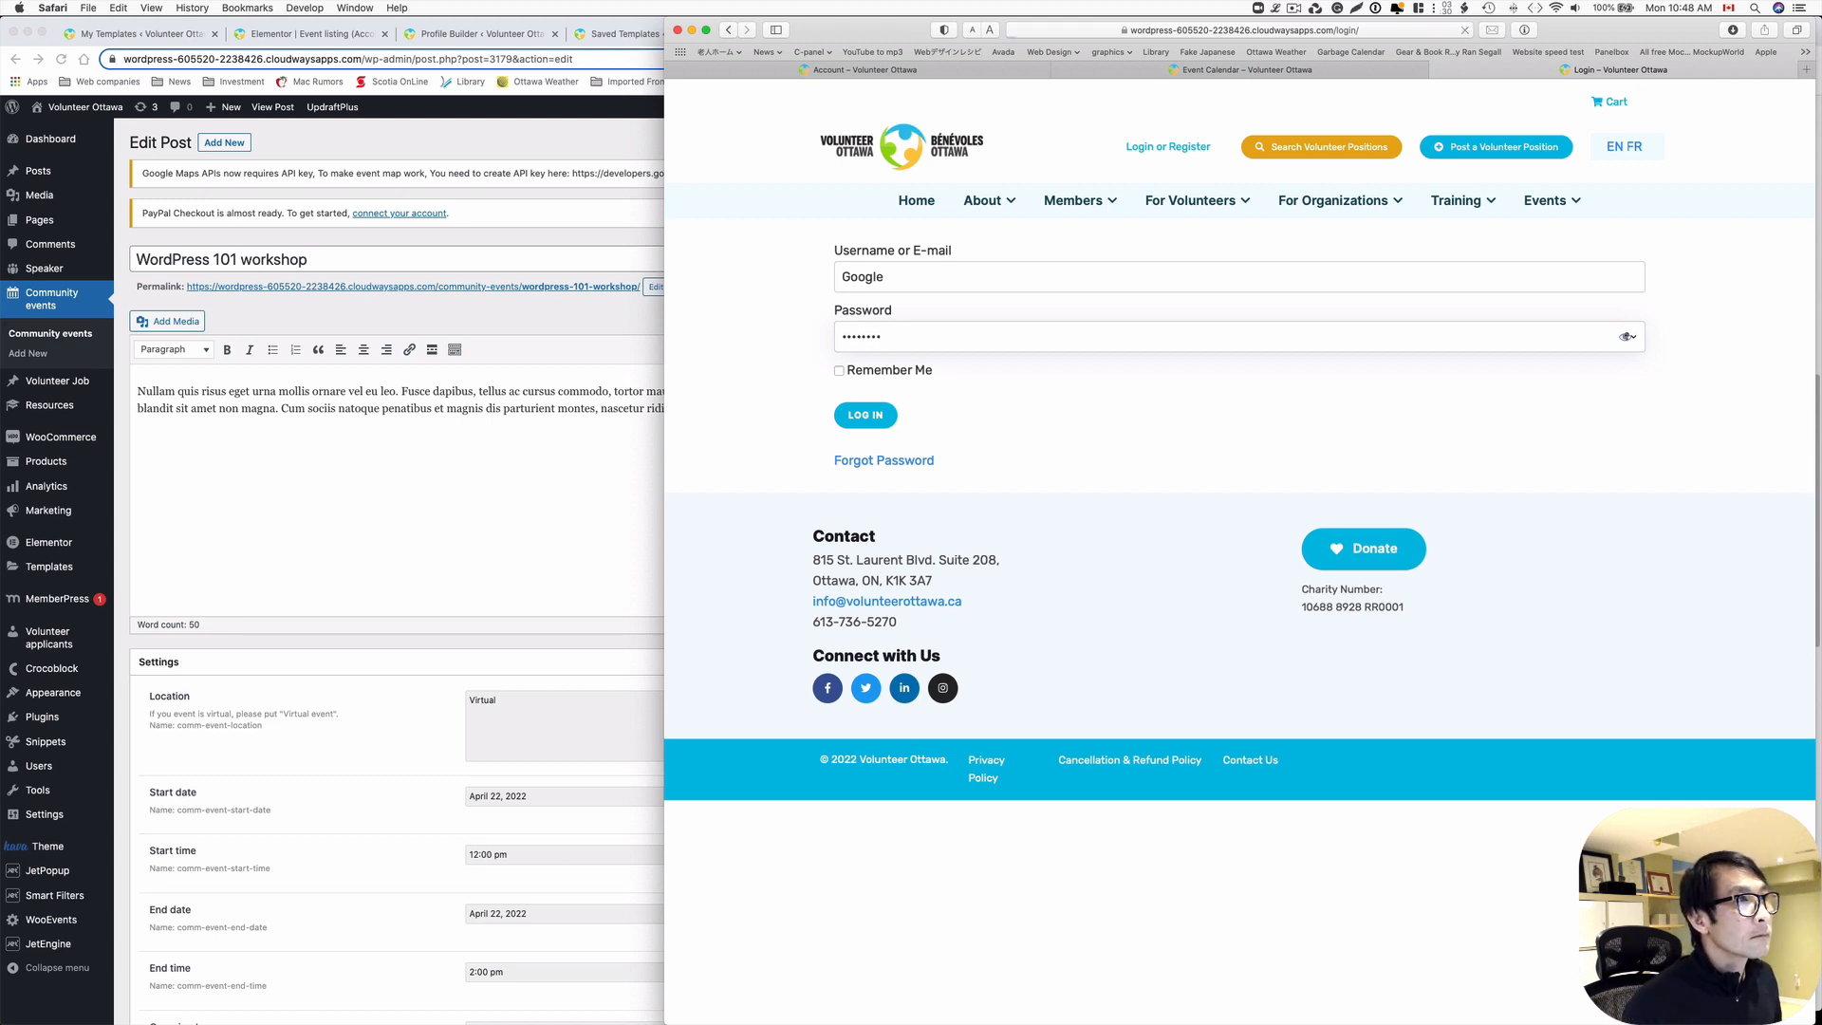
{"action": "key", "text": "Return"}
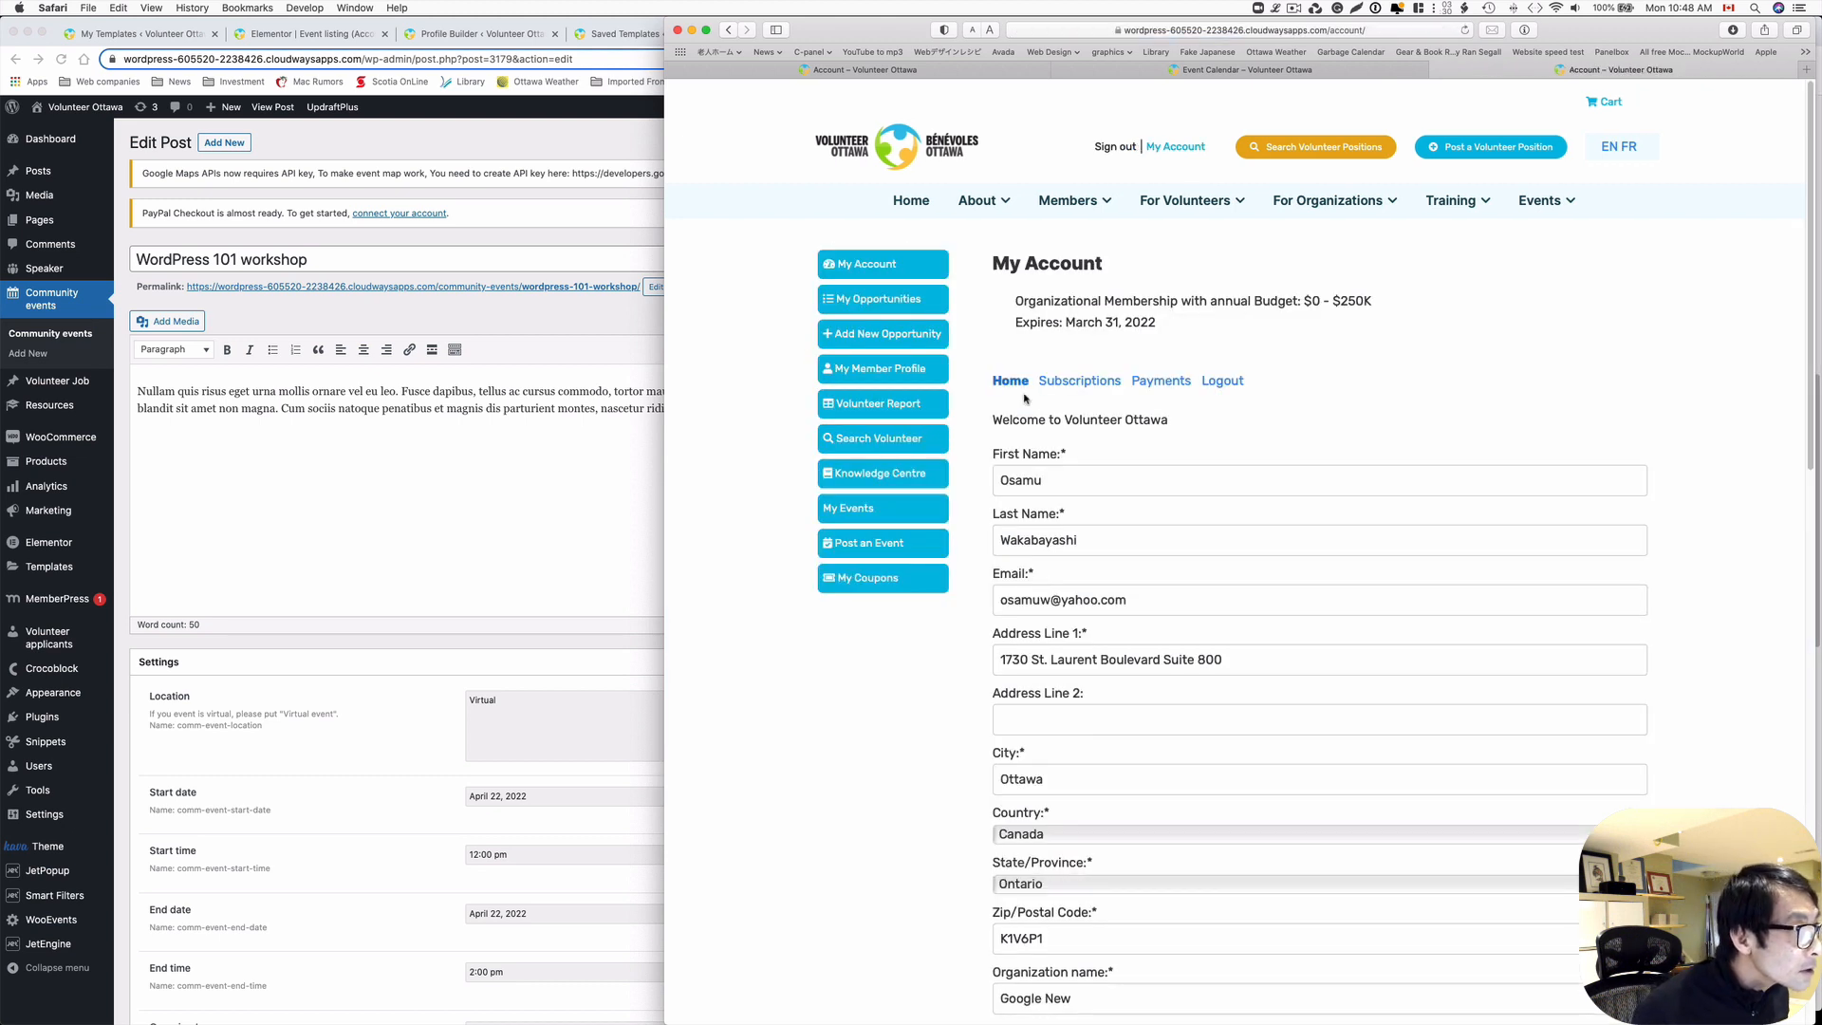
- Open the My Events page in the newly signed-in member's account to check the event listing
{"action": "left_click", "coordinate": [856, 514]}
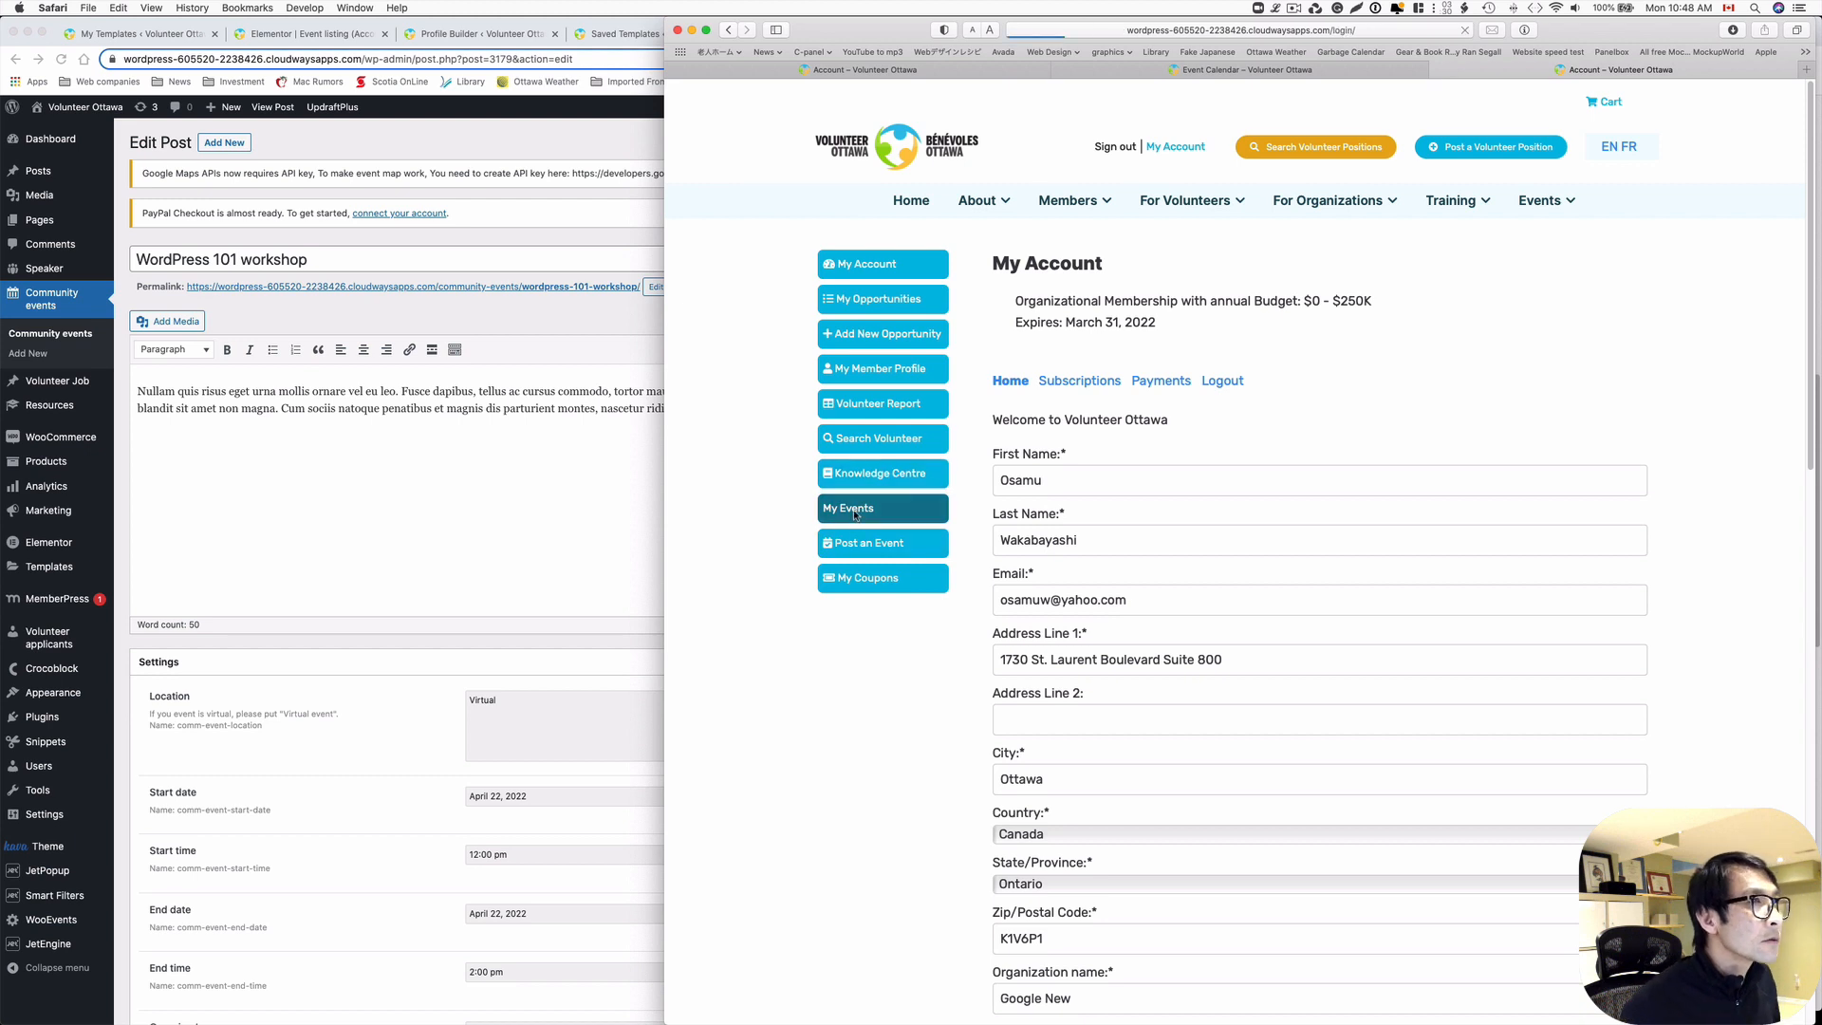
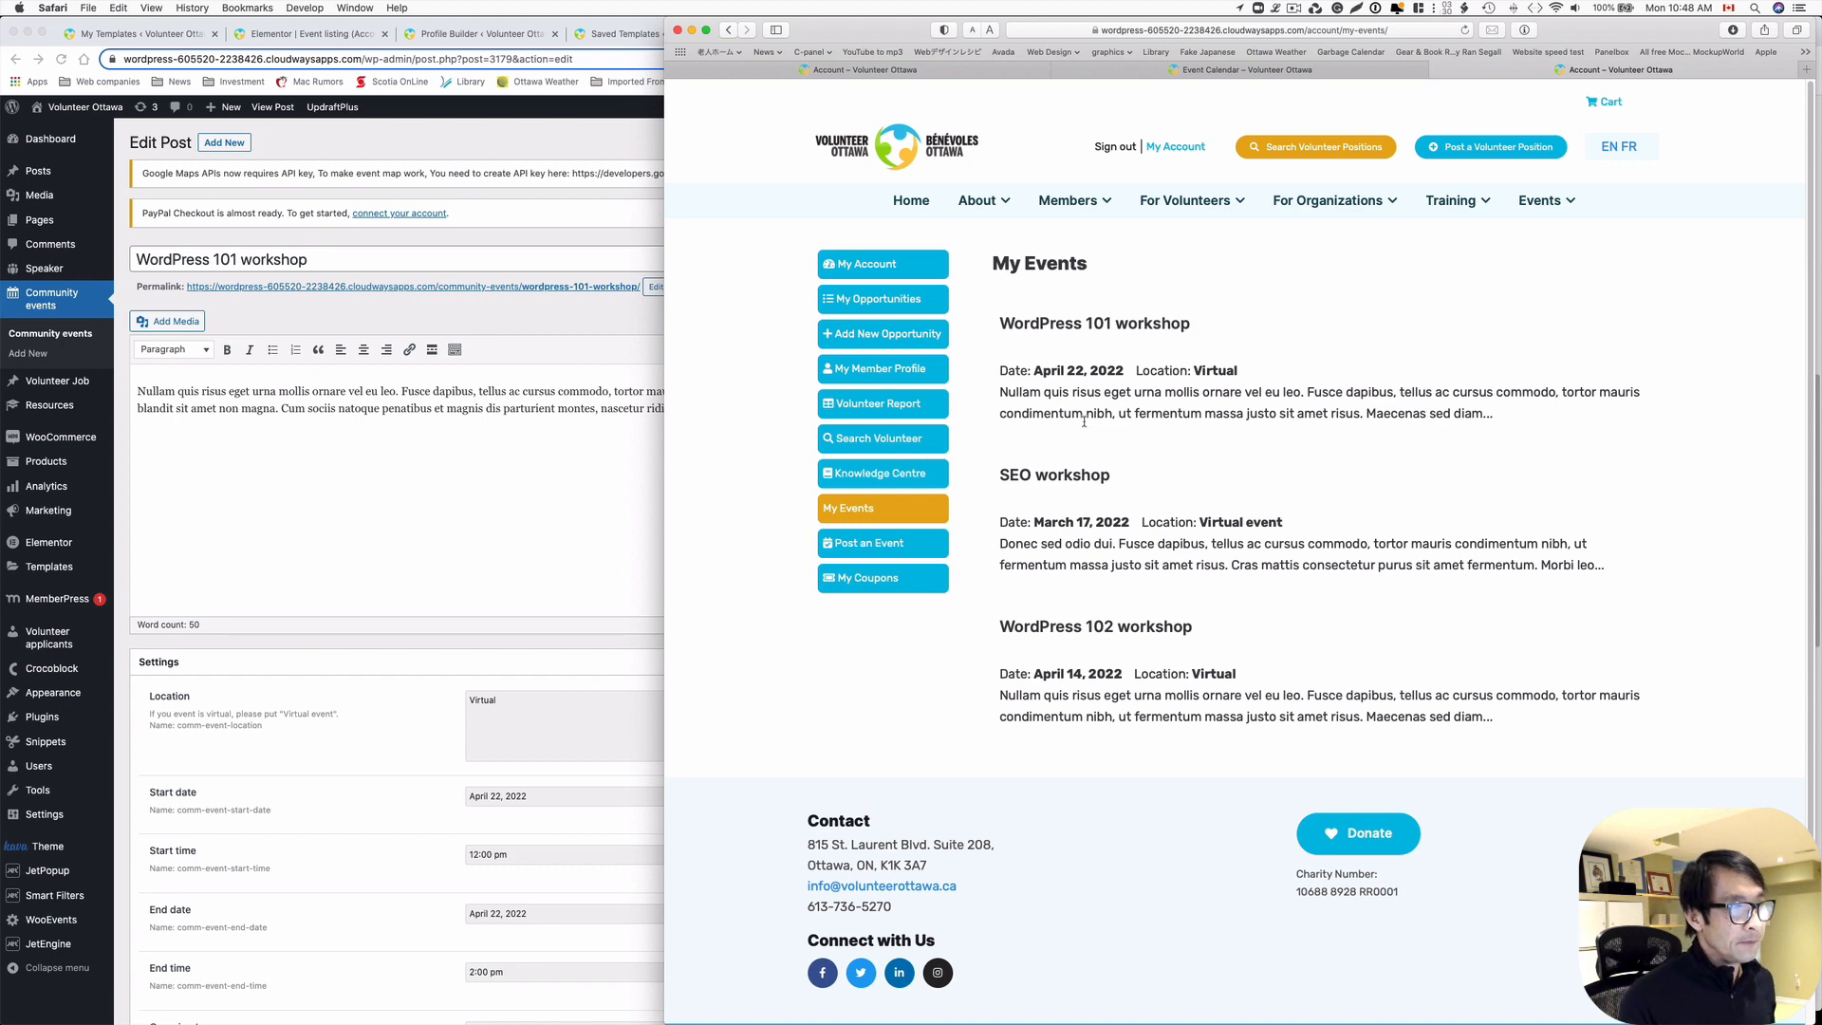
{"action": "left_click", "coordinate": [1293, 8]}
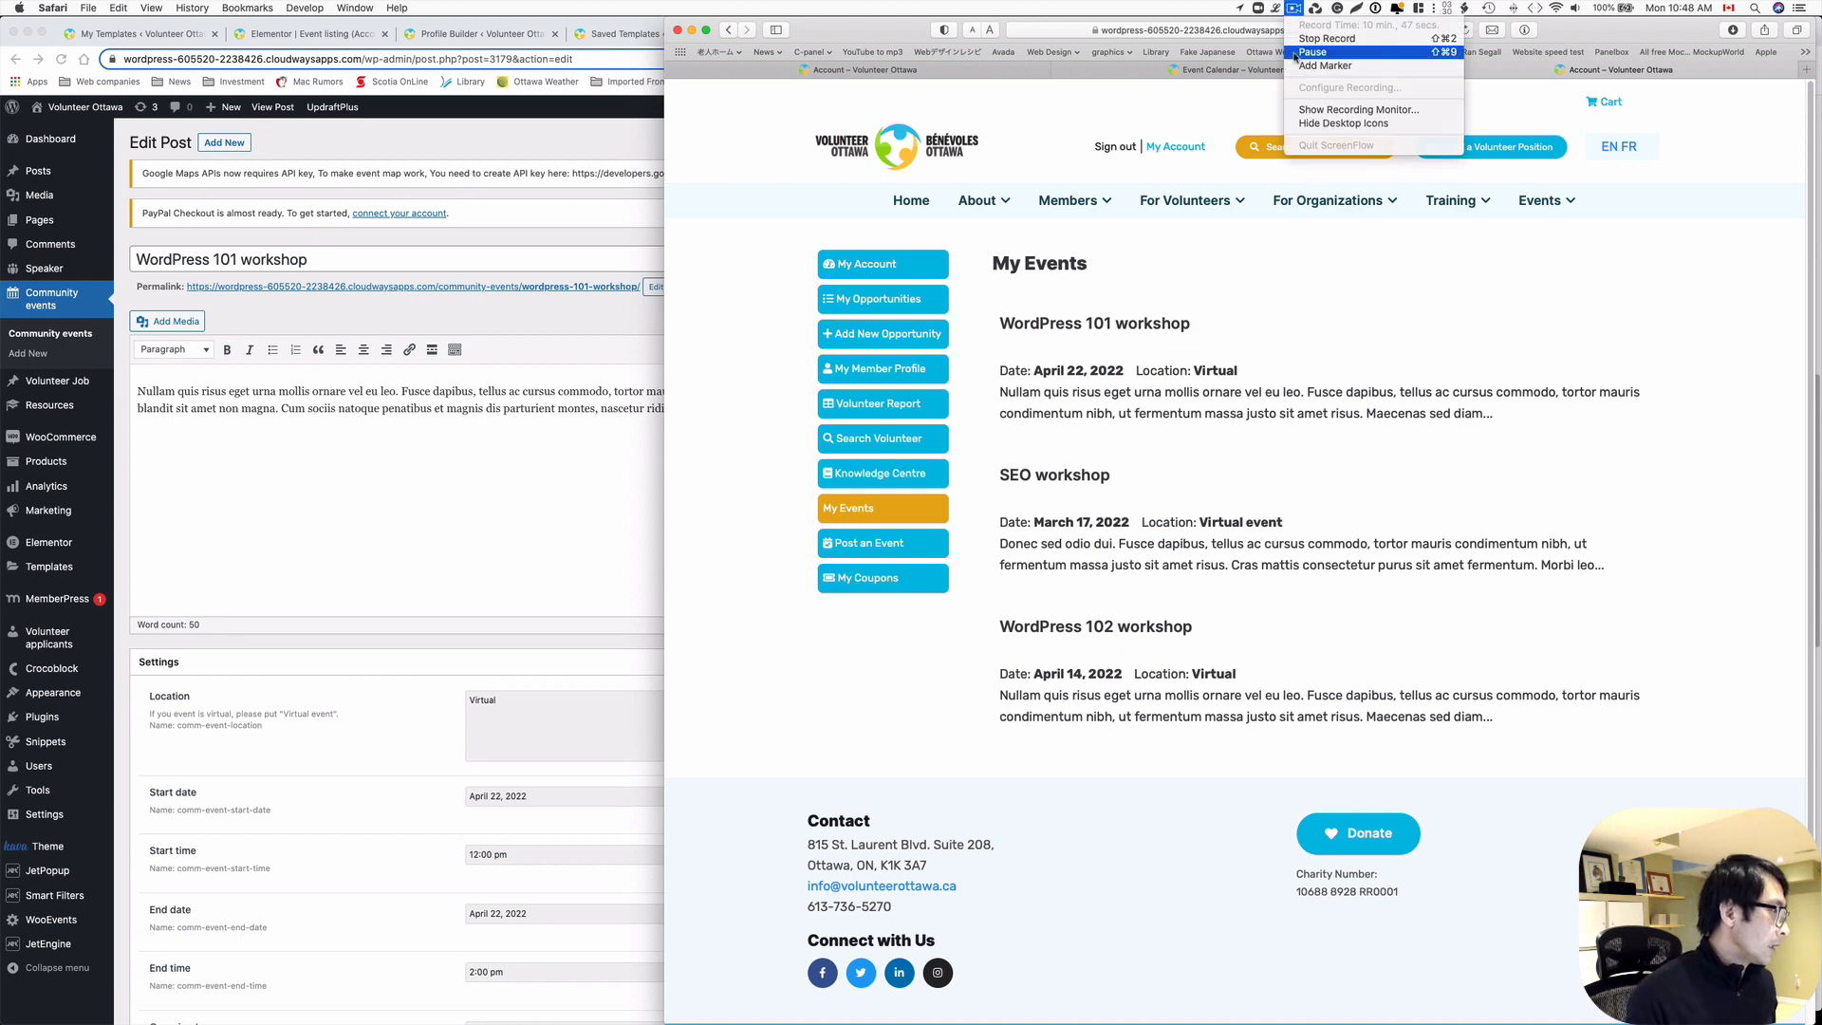
{"action": "left_click", "coordinate": [1294, 53]}
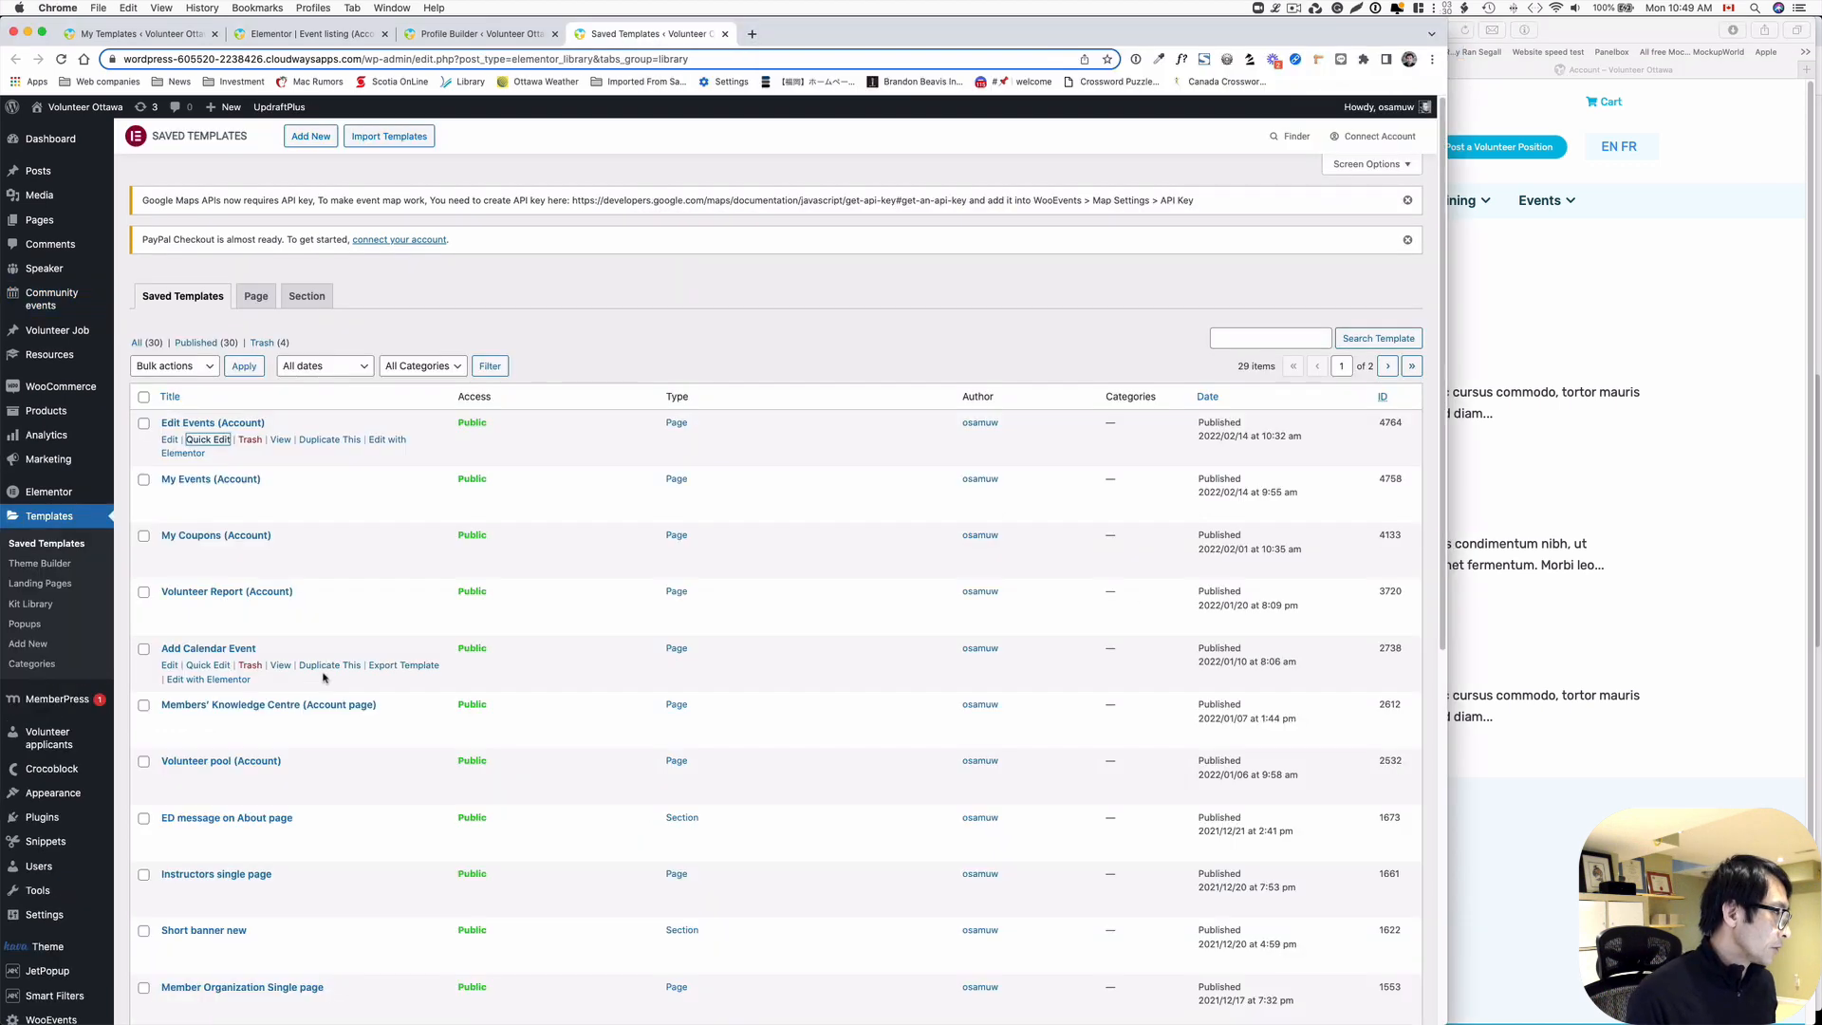
- In Chrome, open the Event listing (Account page) item from the JetEngine listings for editing with Elementor
{"action": "scroll", "coordinate": [52, 962], "scroll_direction": "down", "scroll_amount": 8}
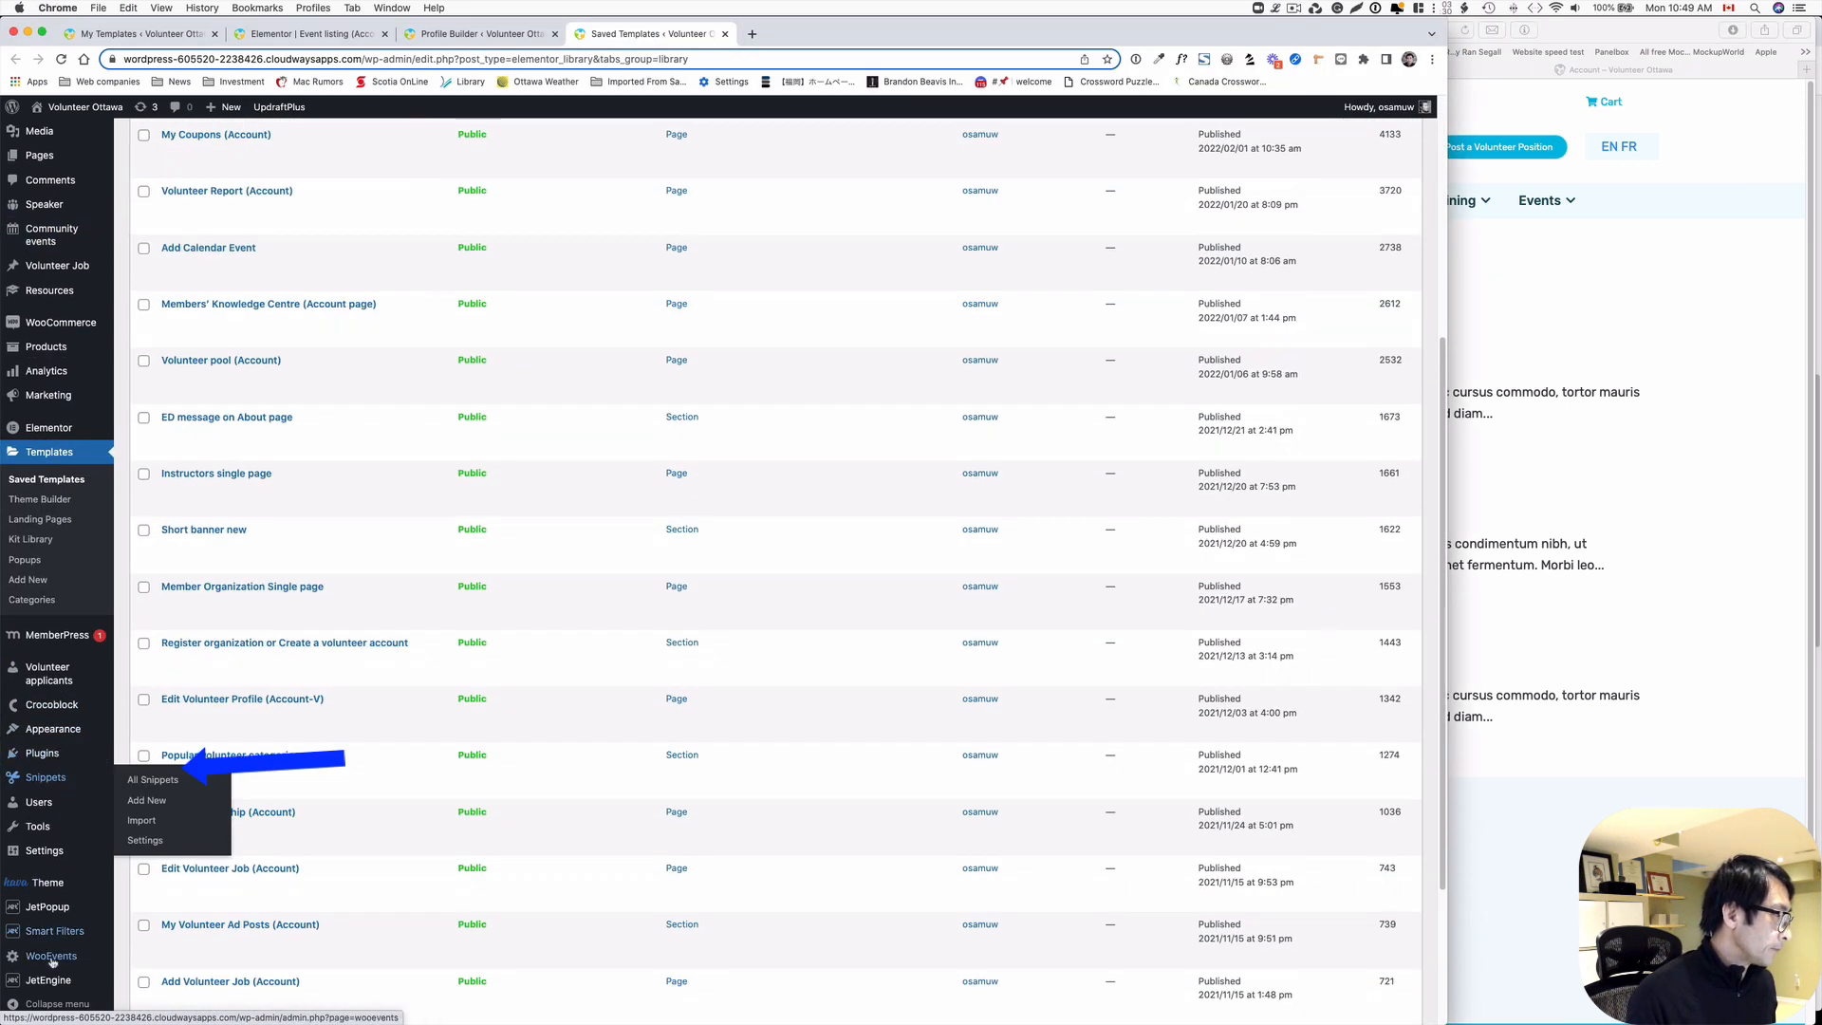
{"action": "mouse_move", "coordinate": [54, 987]}
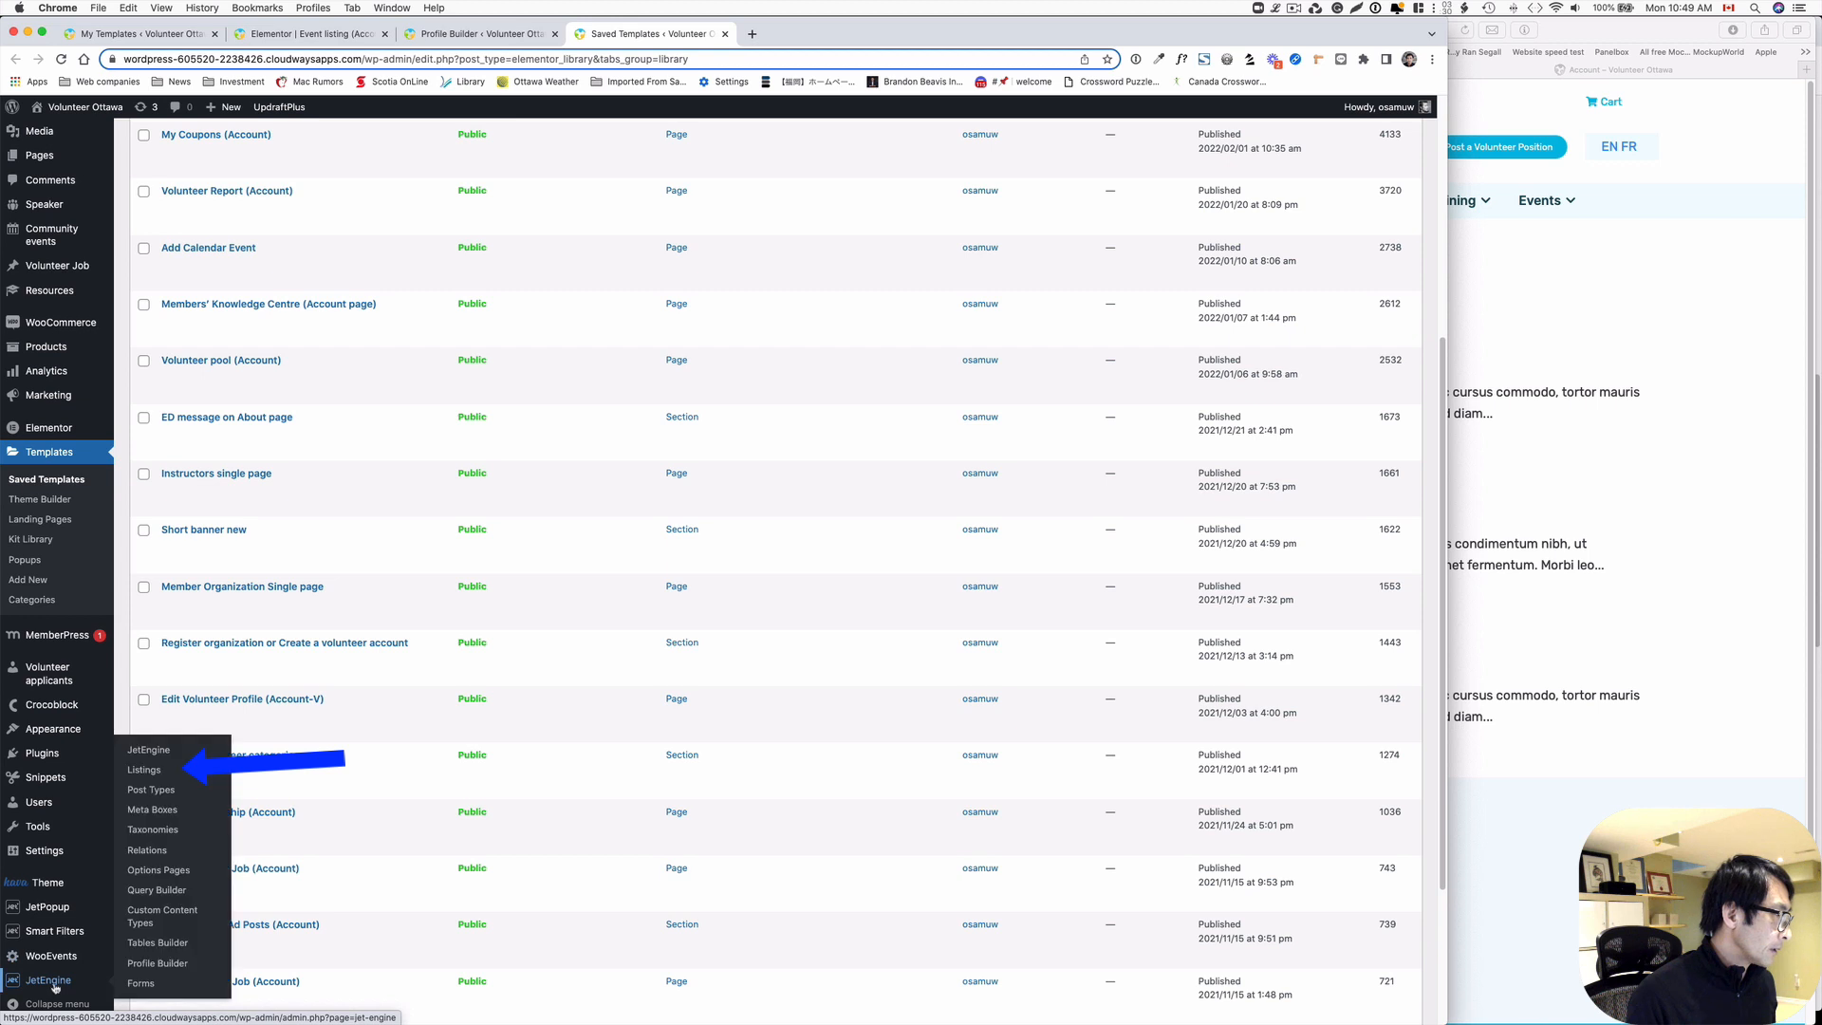
{"action": "left_click", "coordinate": [175, 770]}
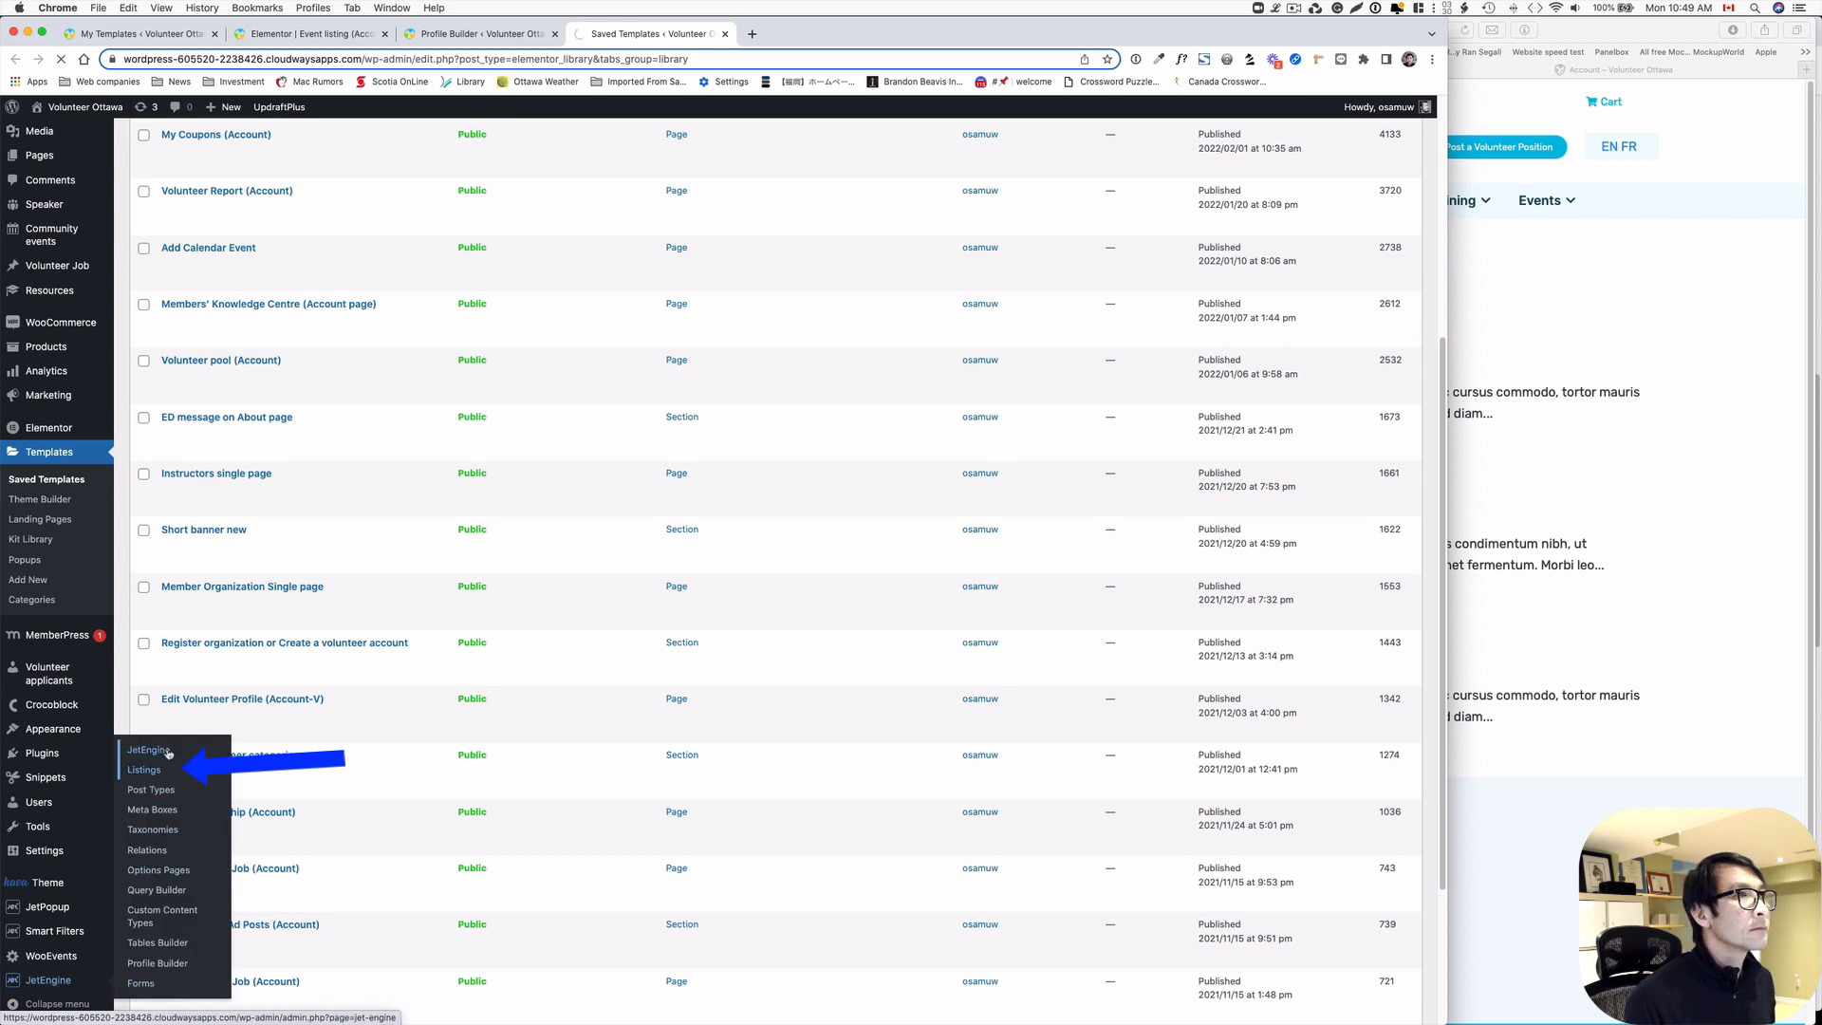
{"action": "left_click", "coordinate": [1294, 8]}
{"action": "left_click", "coordinate": [1317, 52]}
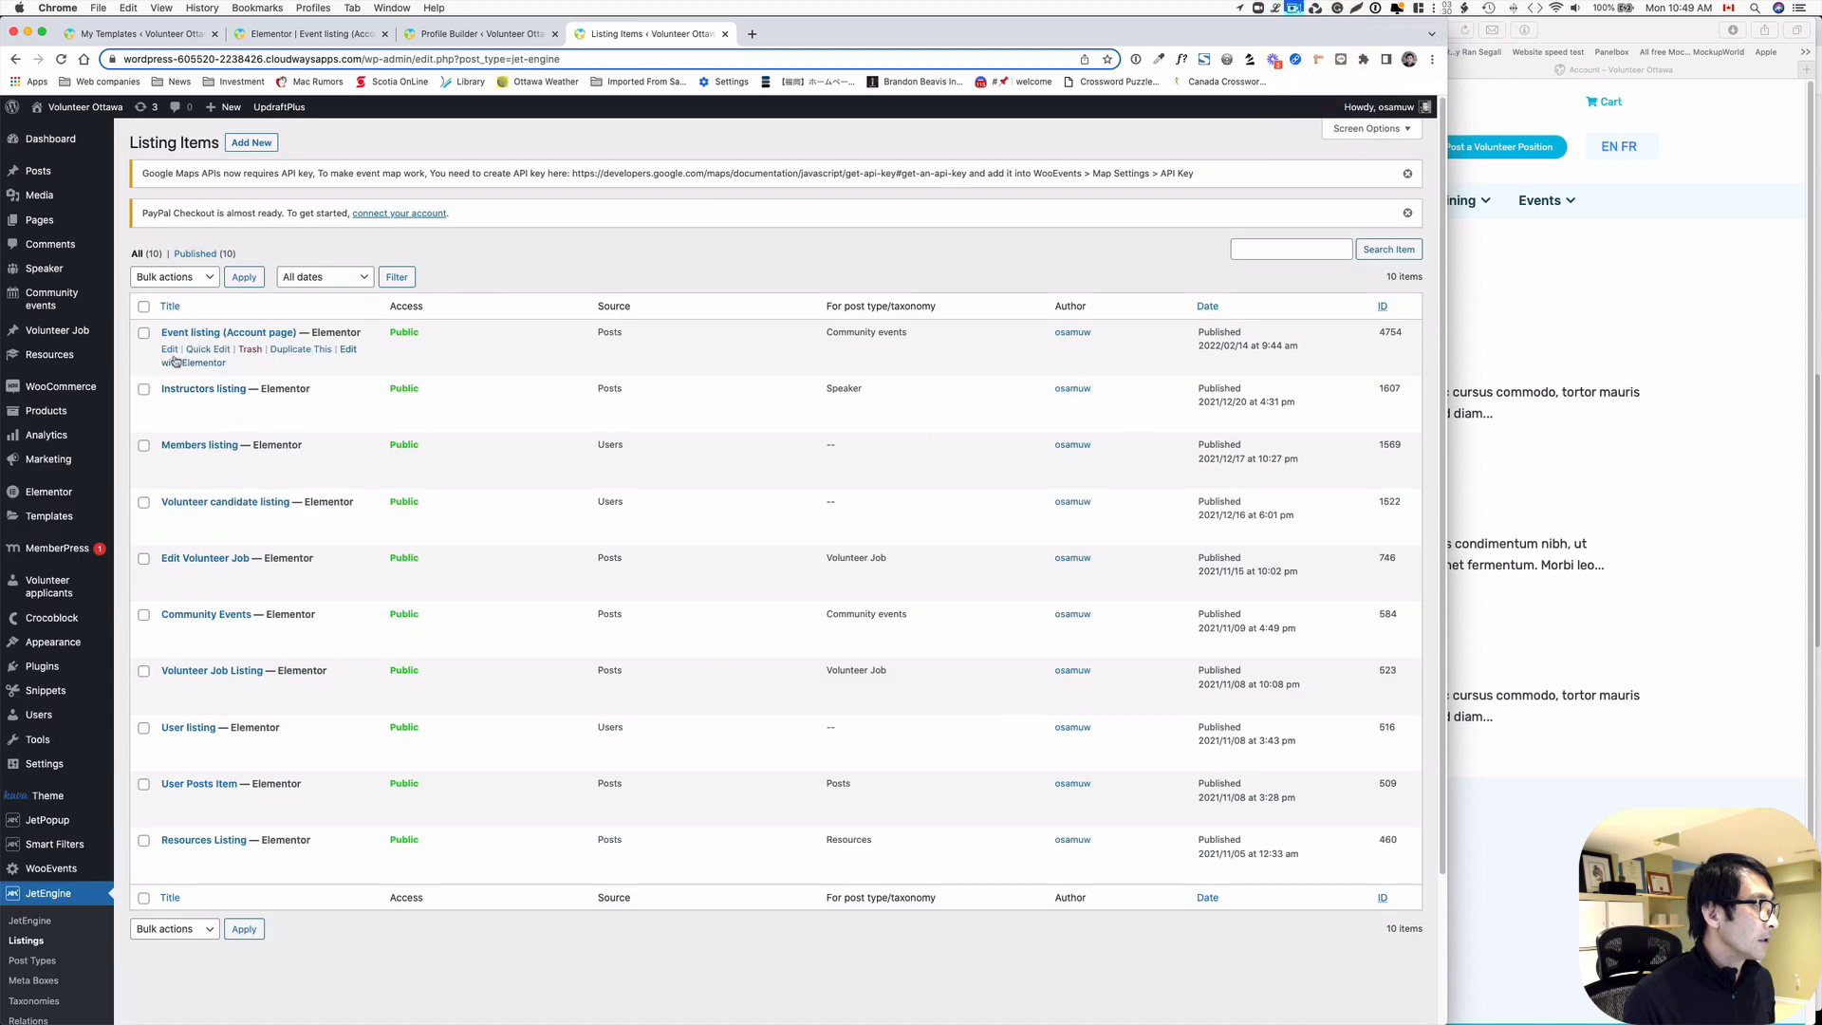
{"action": "left_click", "coordinate": [202, 366]}
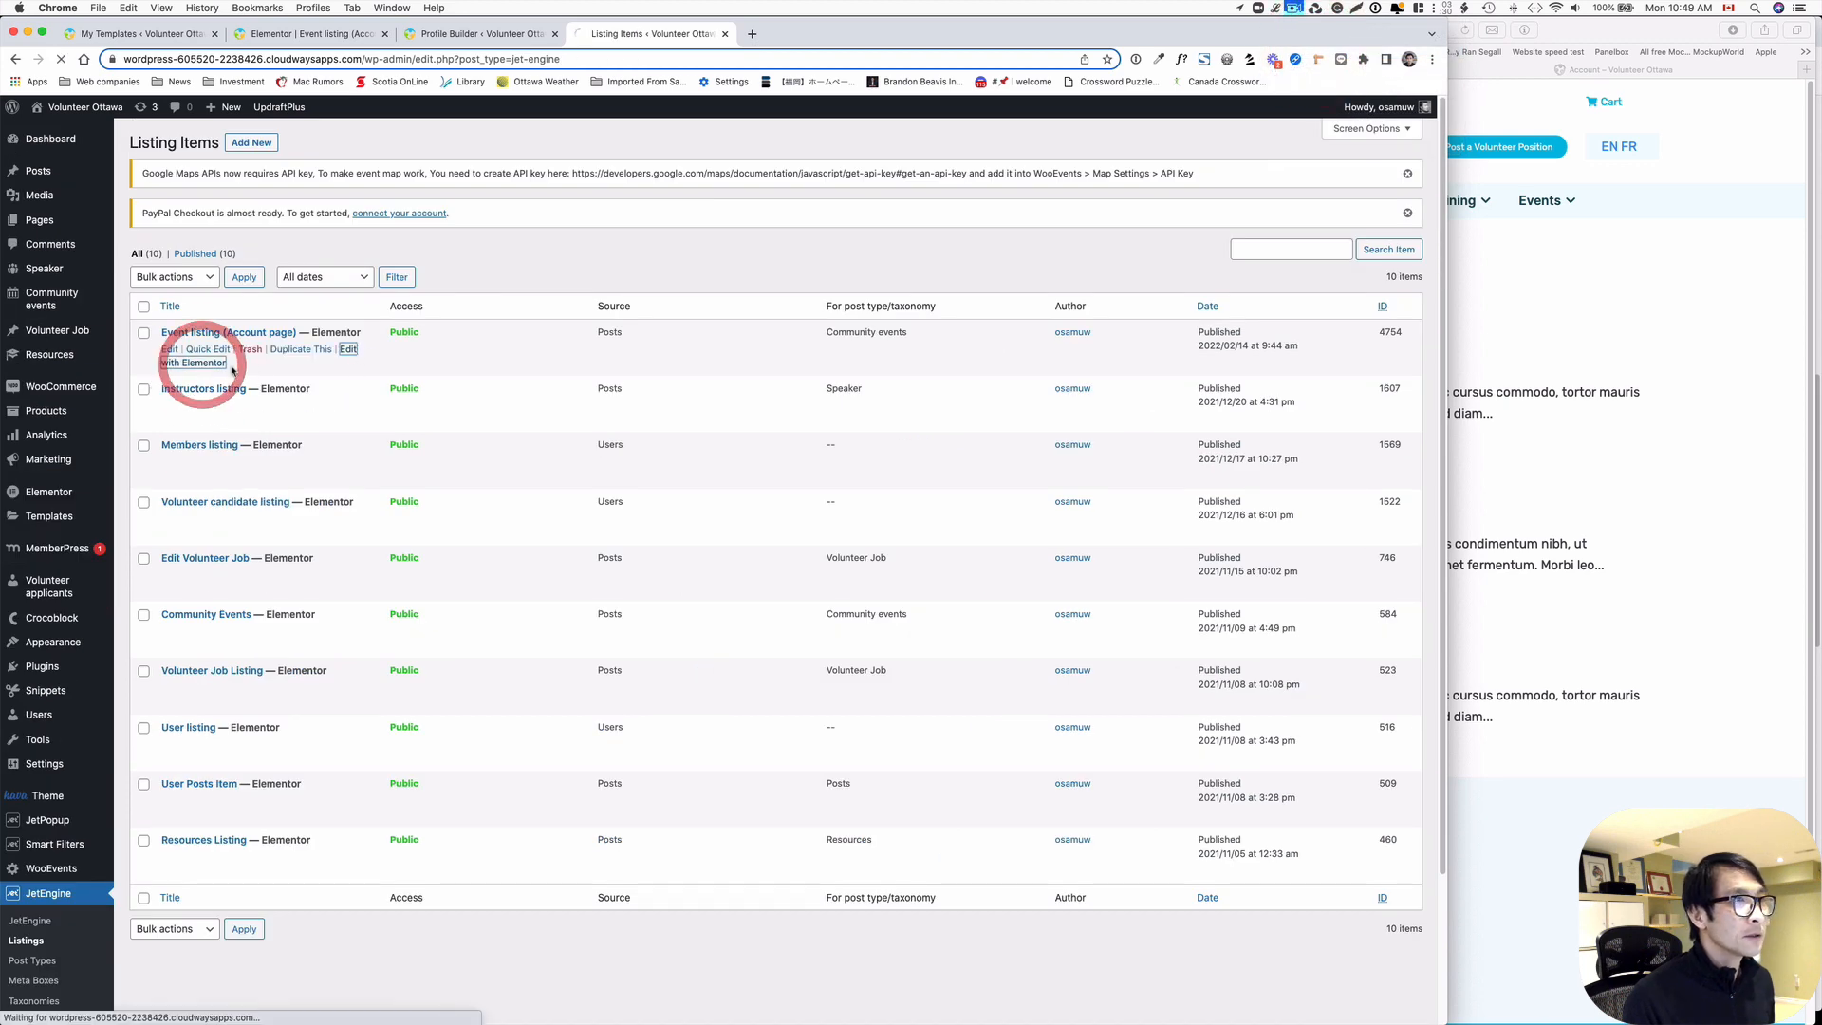
{"action": "left_click", "coordinate": [1527, 302]}
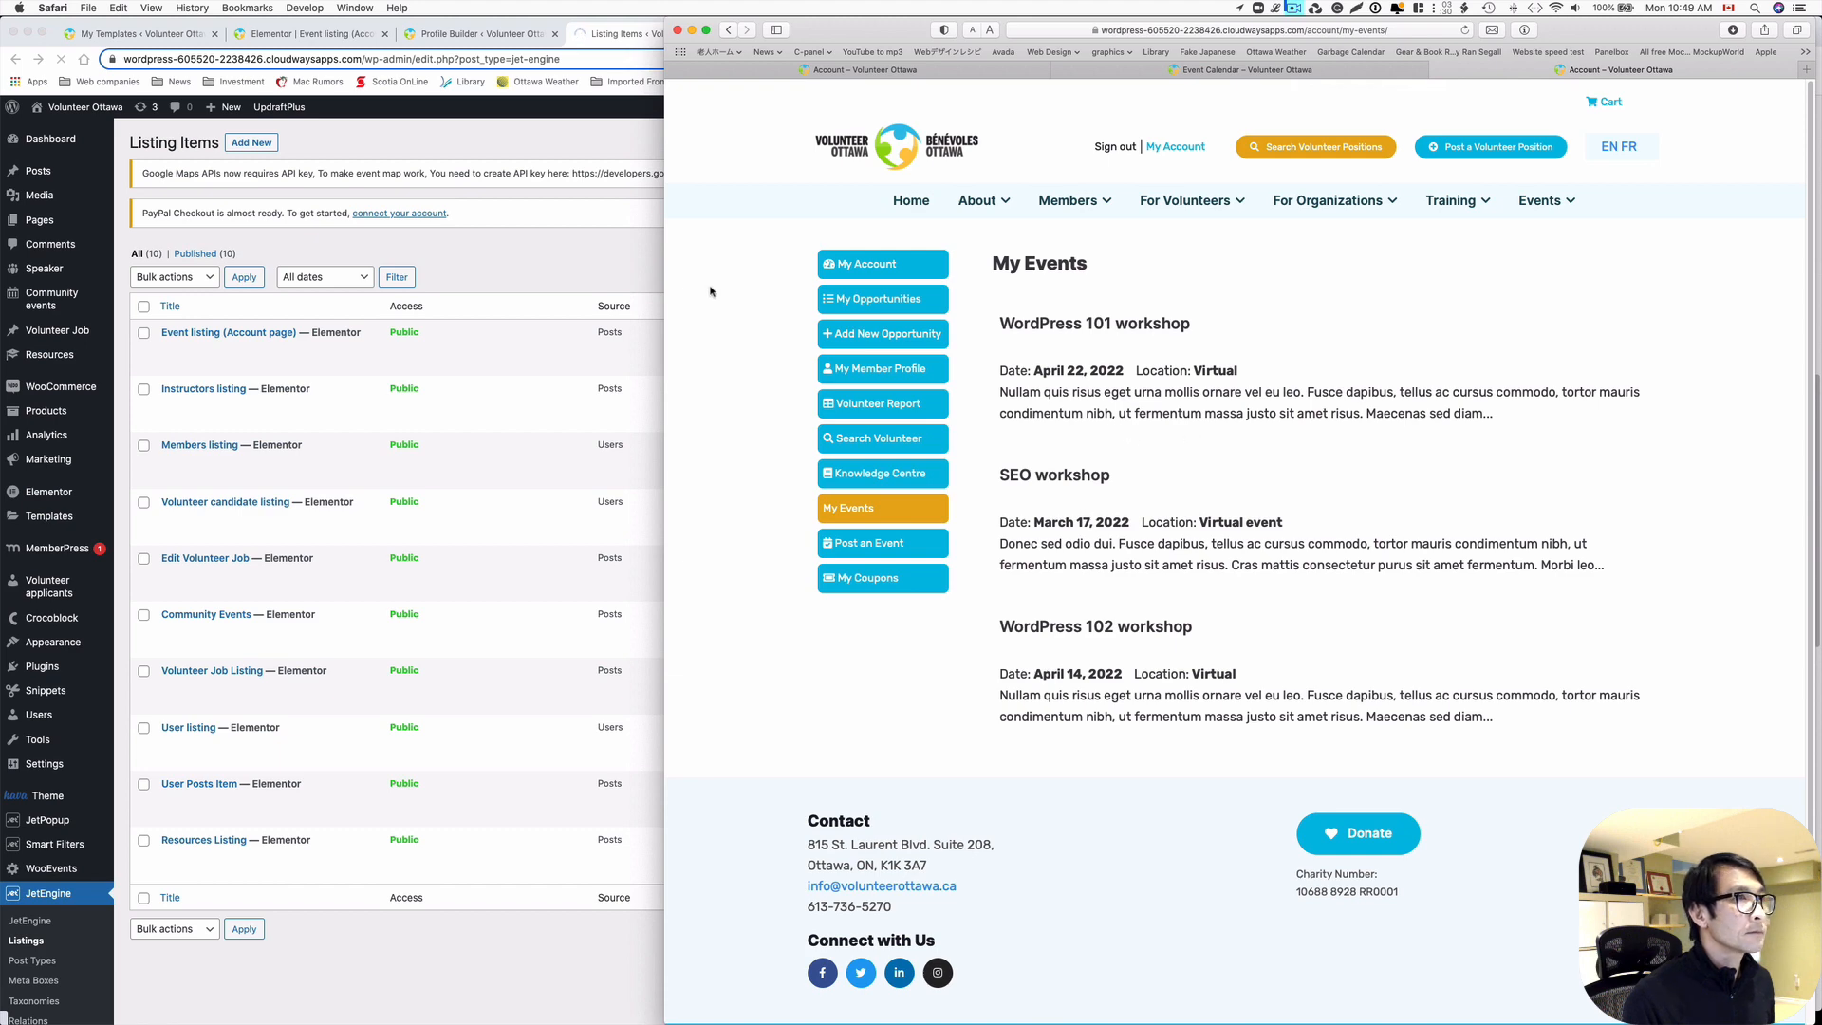
{"action": "left_click", "coordinate": [626, 253]}
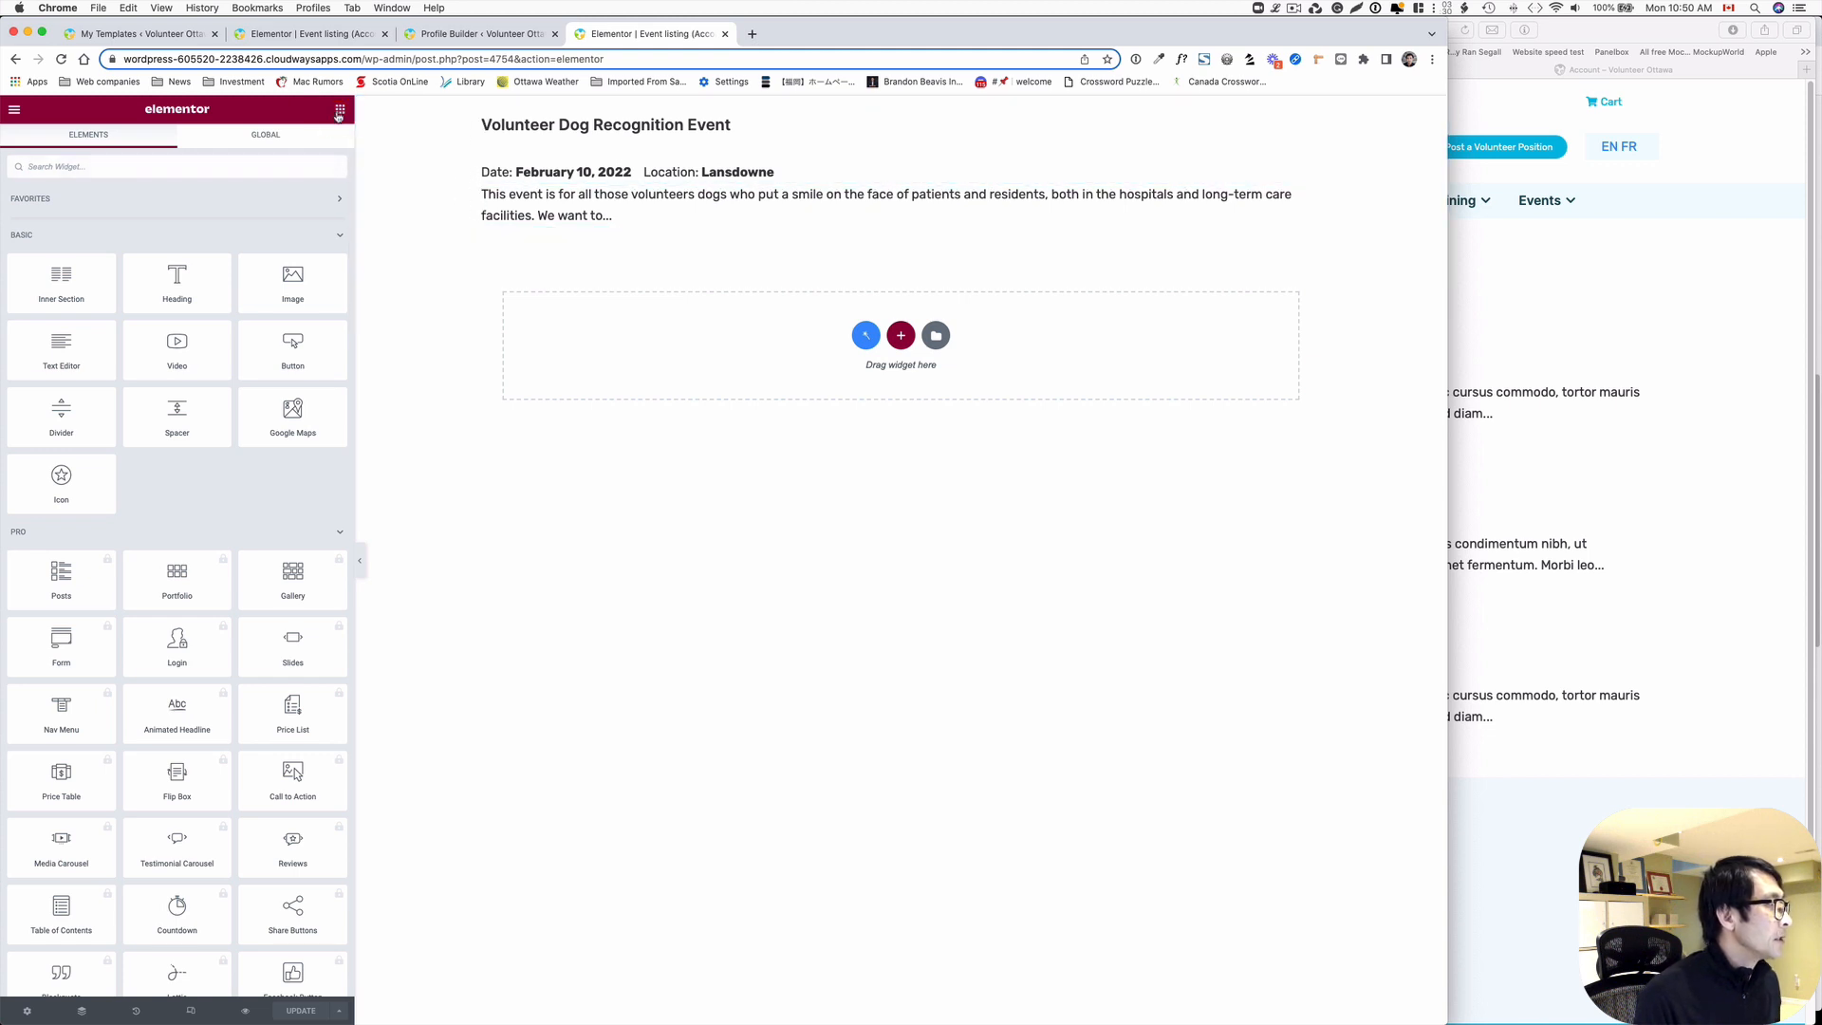
- Find the Dynamic Link widget and add it directly below the event description in the listing item
{"action": "left_click", "coordinate": [195, 166]}
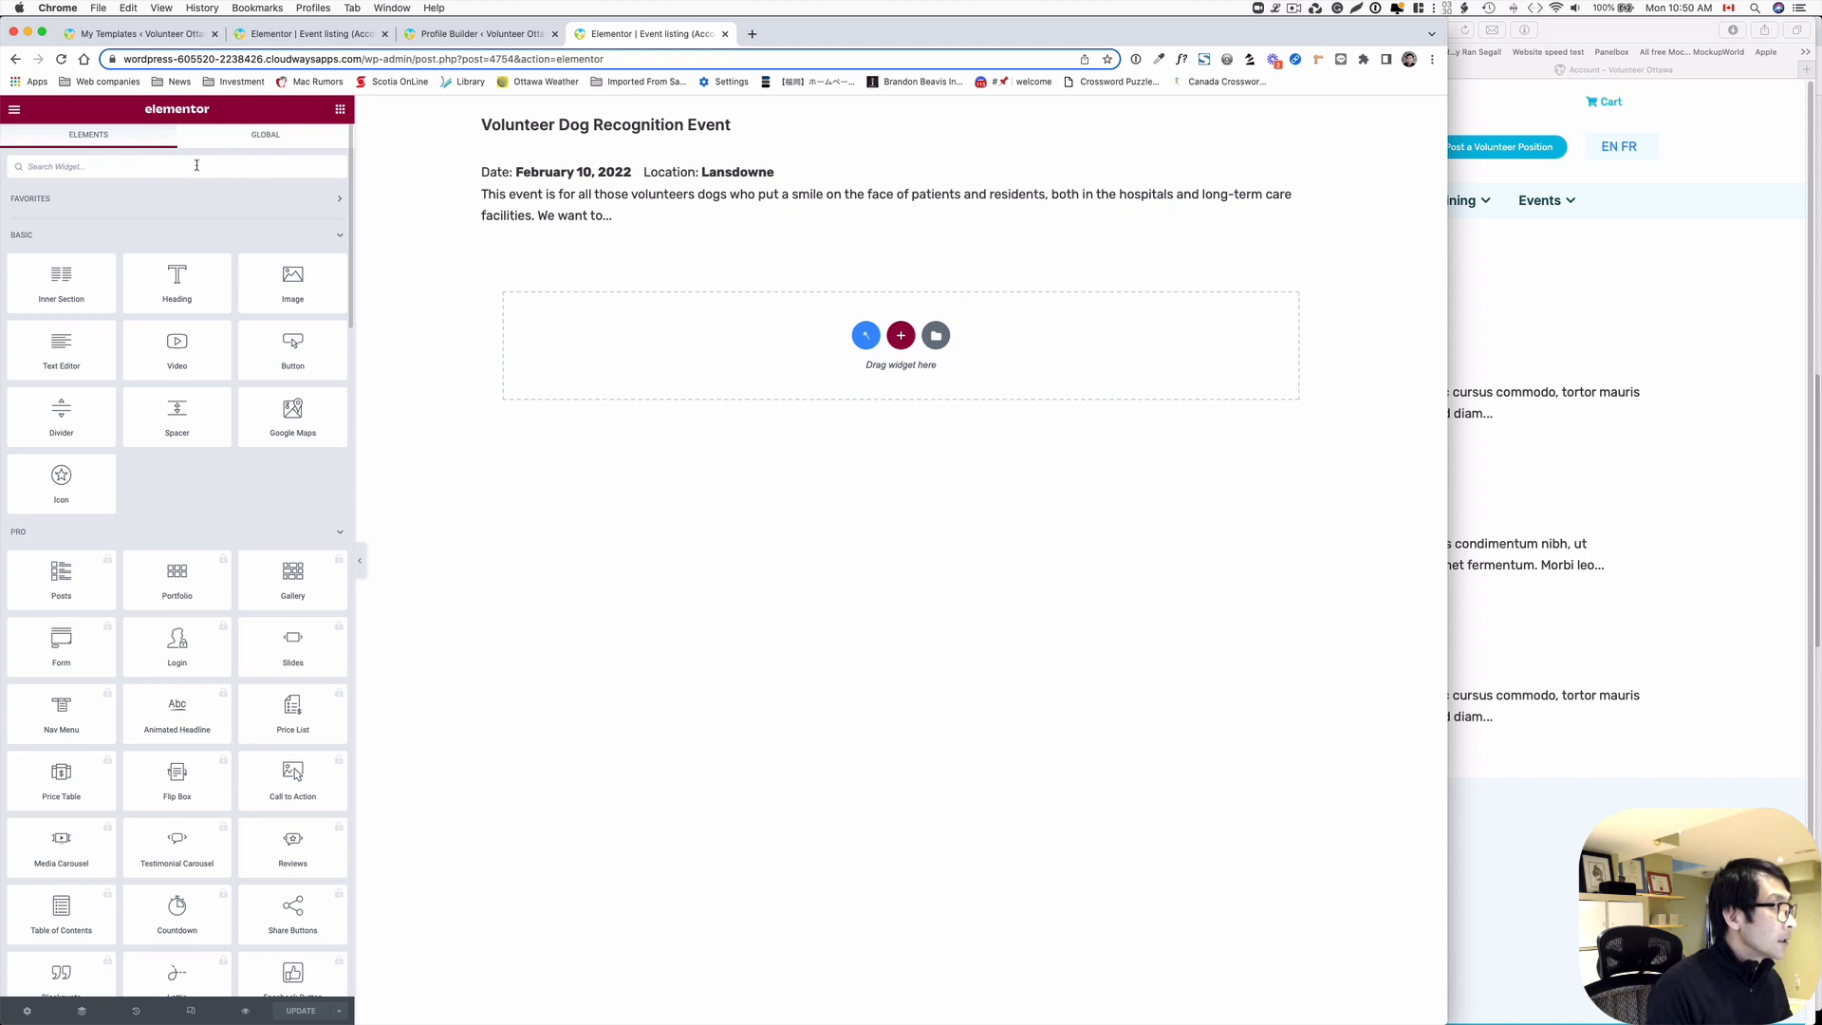
{"action": "type", "text": "dyna"}
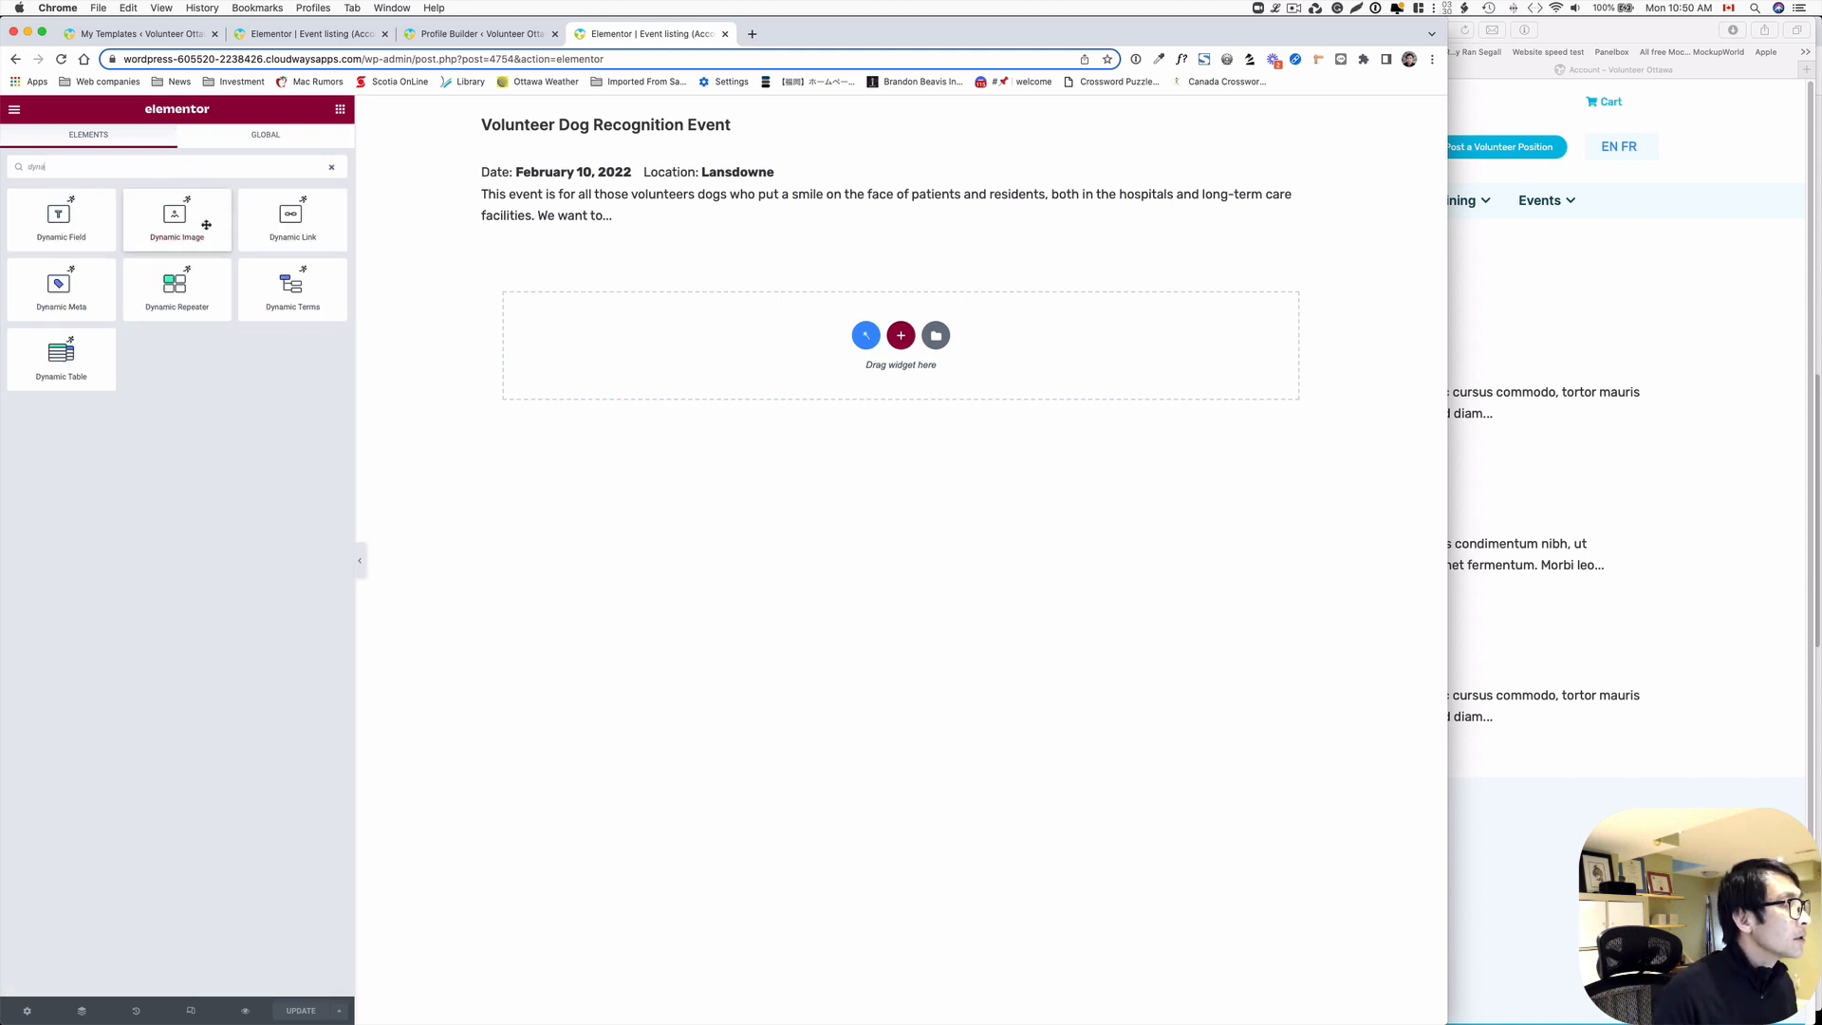
{"action": "left_click_drag", "start_coordinate": [292, 212], "coordinate": [554, 220]}
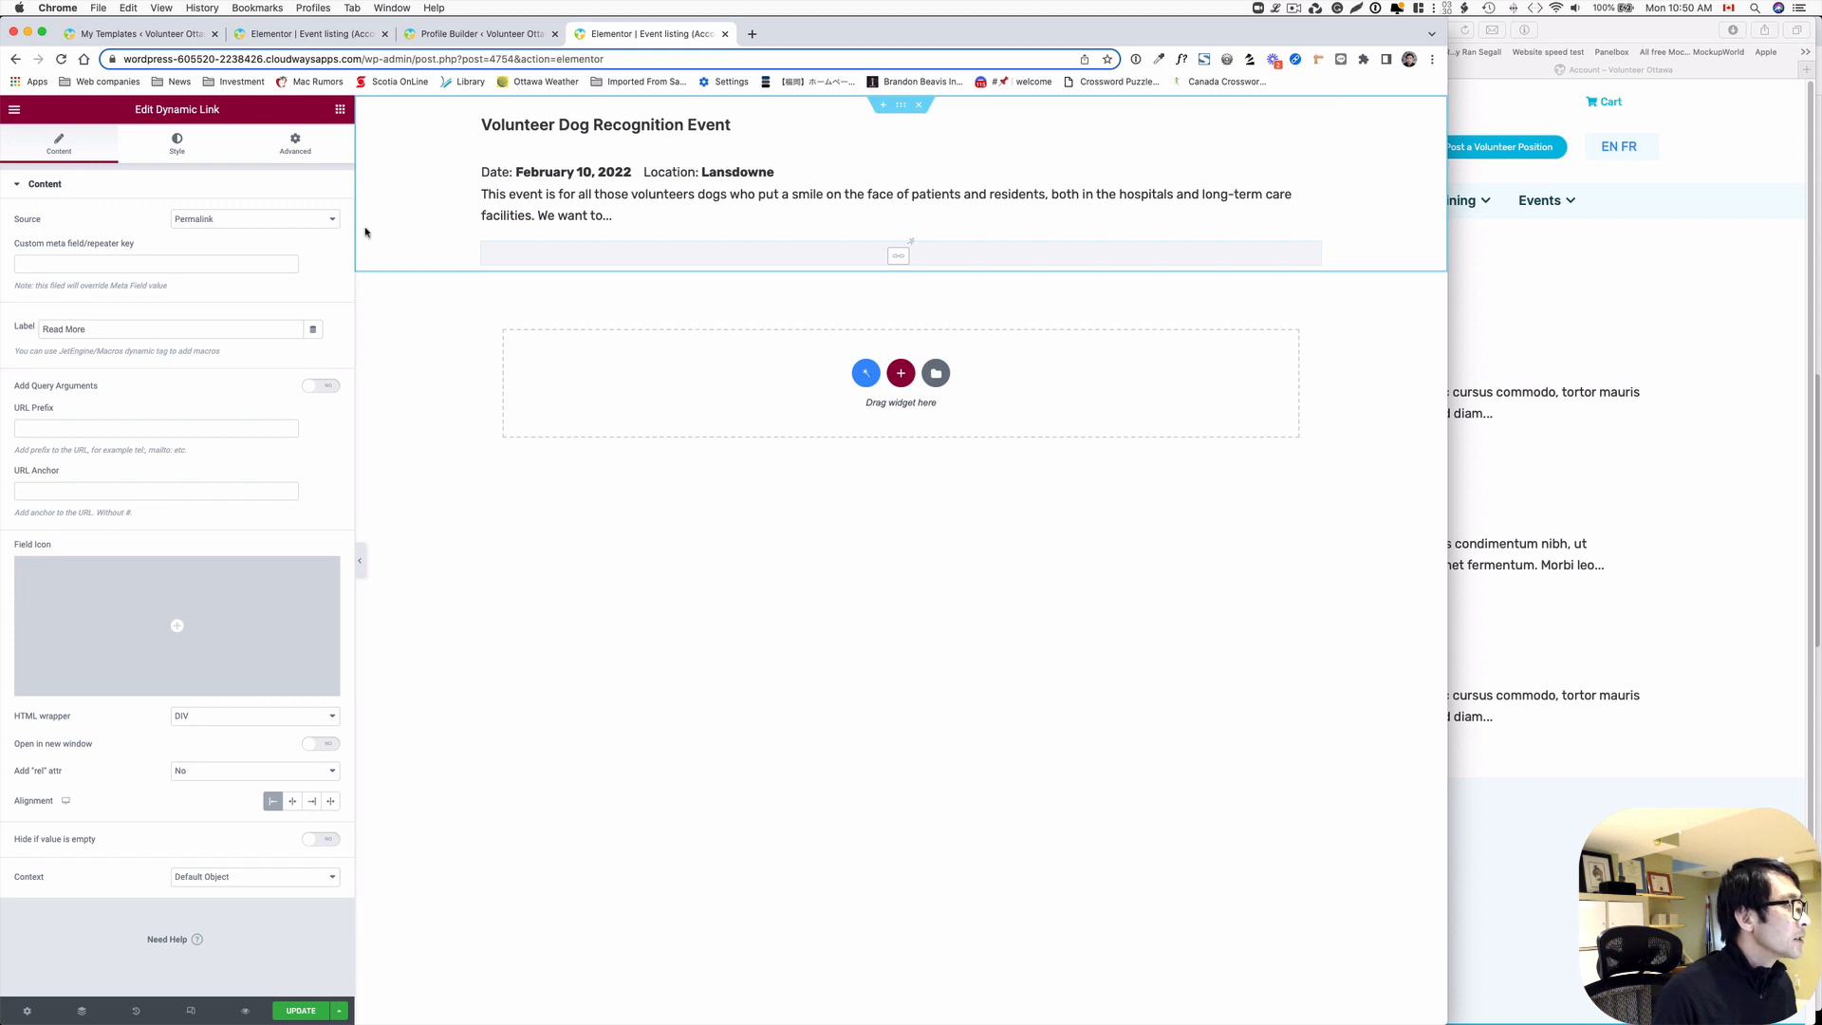
- Set the dynamic link's source to Profile Page and its target page to Edit Events
{"action": "left_click", "coordinate": [275, 224]}
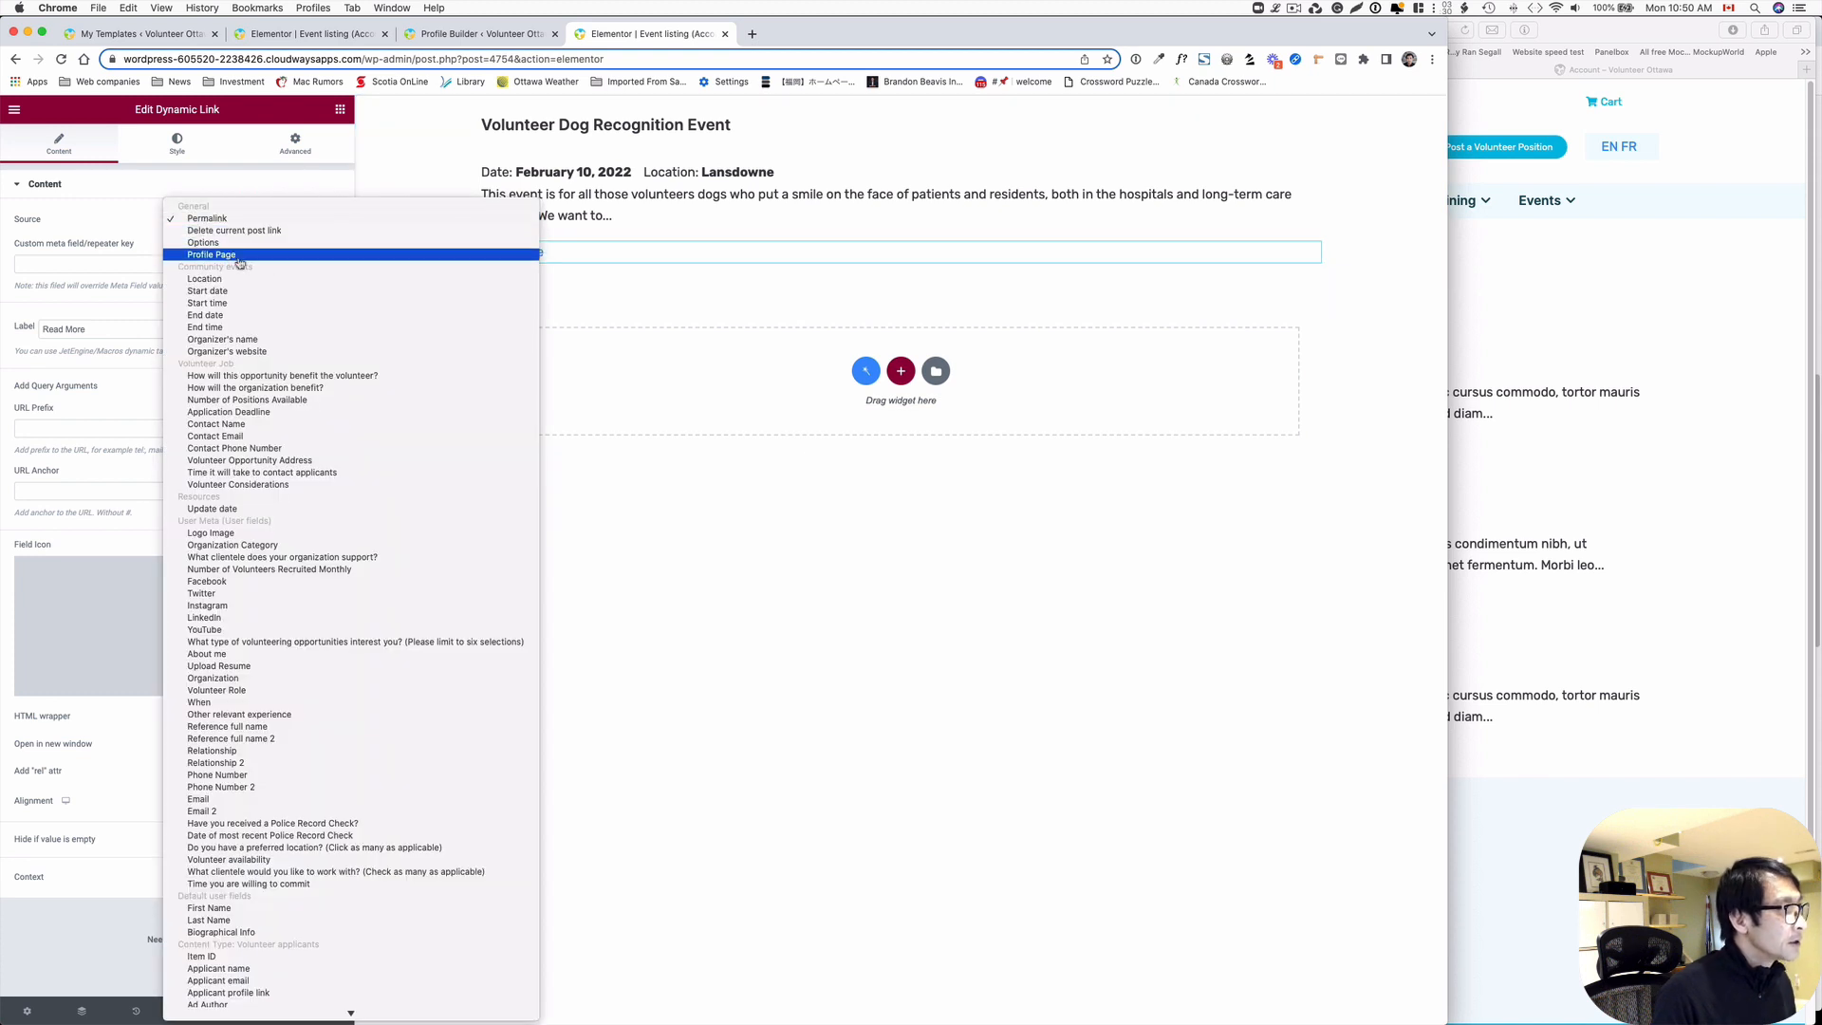
{"action": "left_click", "coordinate": [243, 258]}
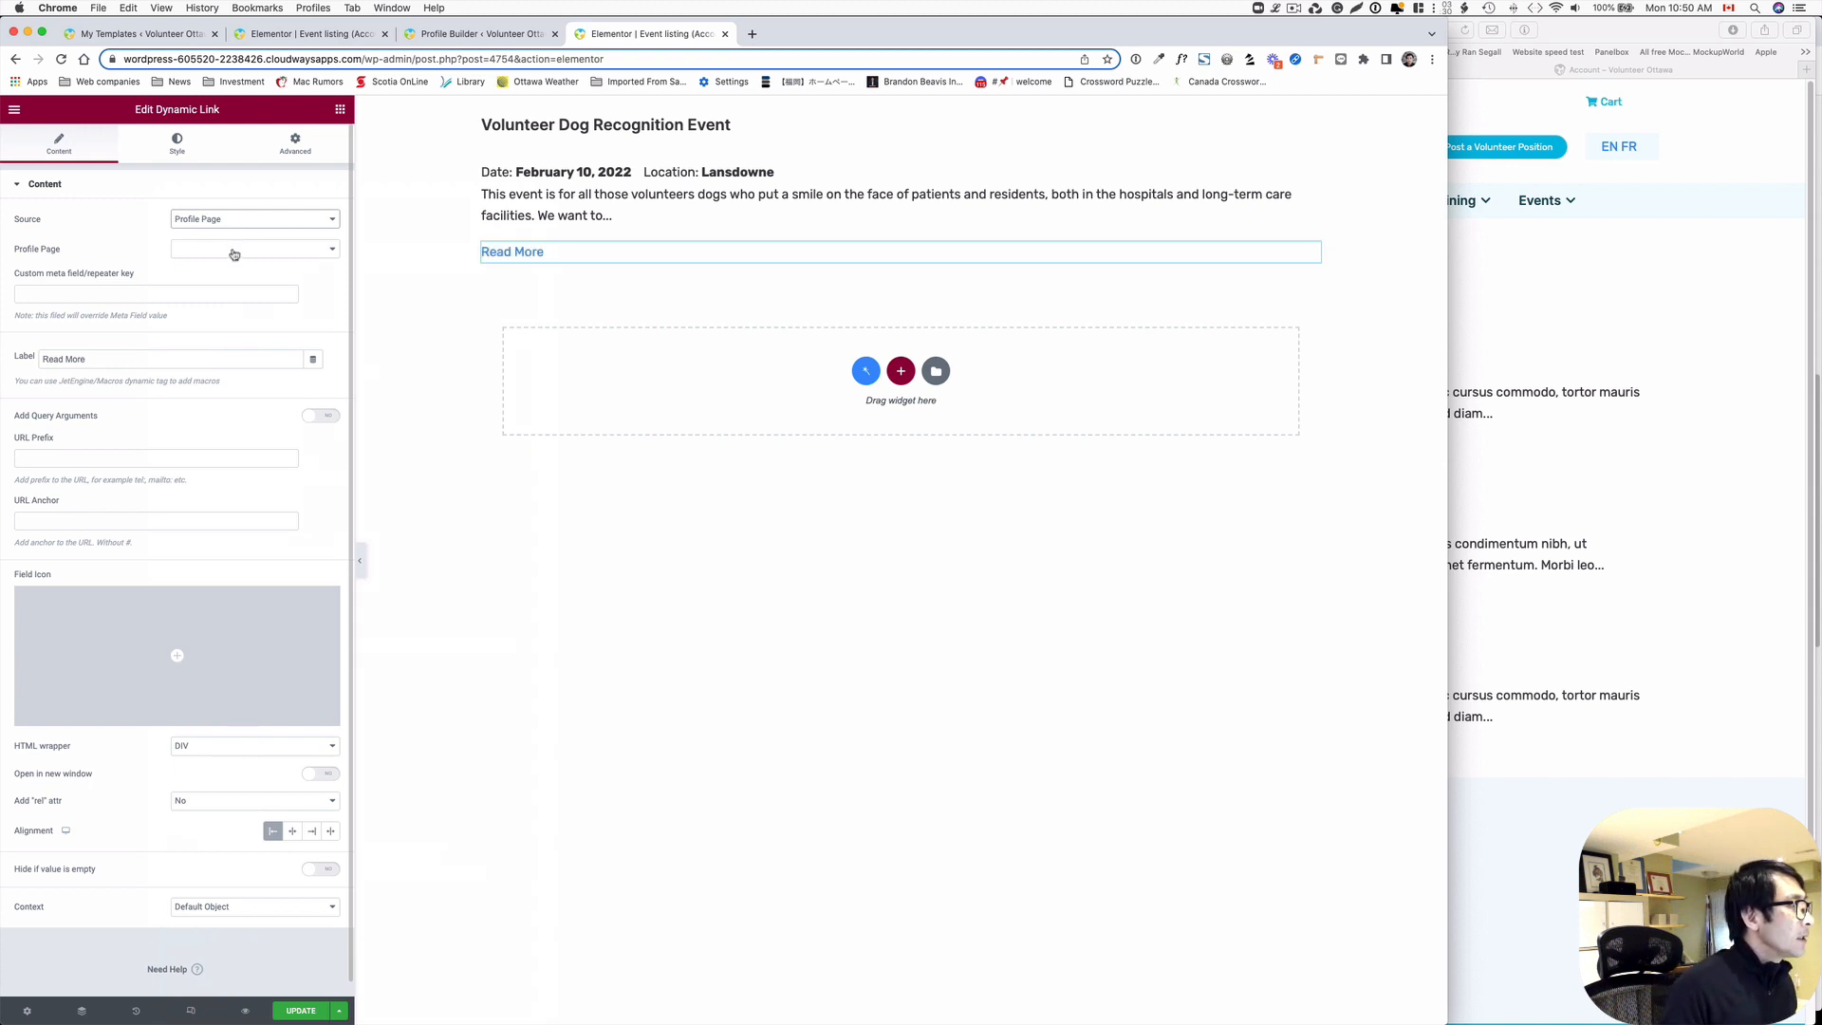
{"action": "left_click", "coordinate": [234, 255]}
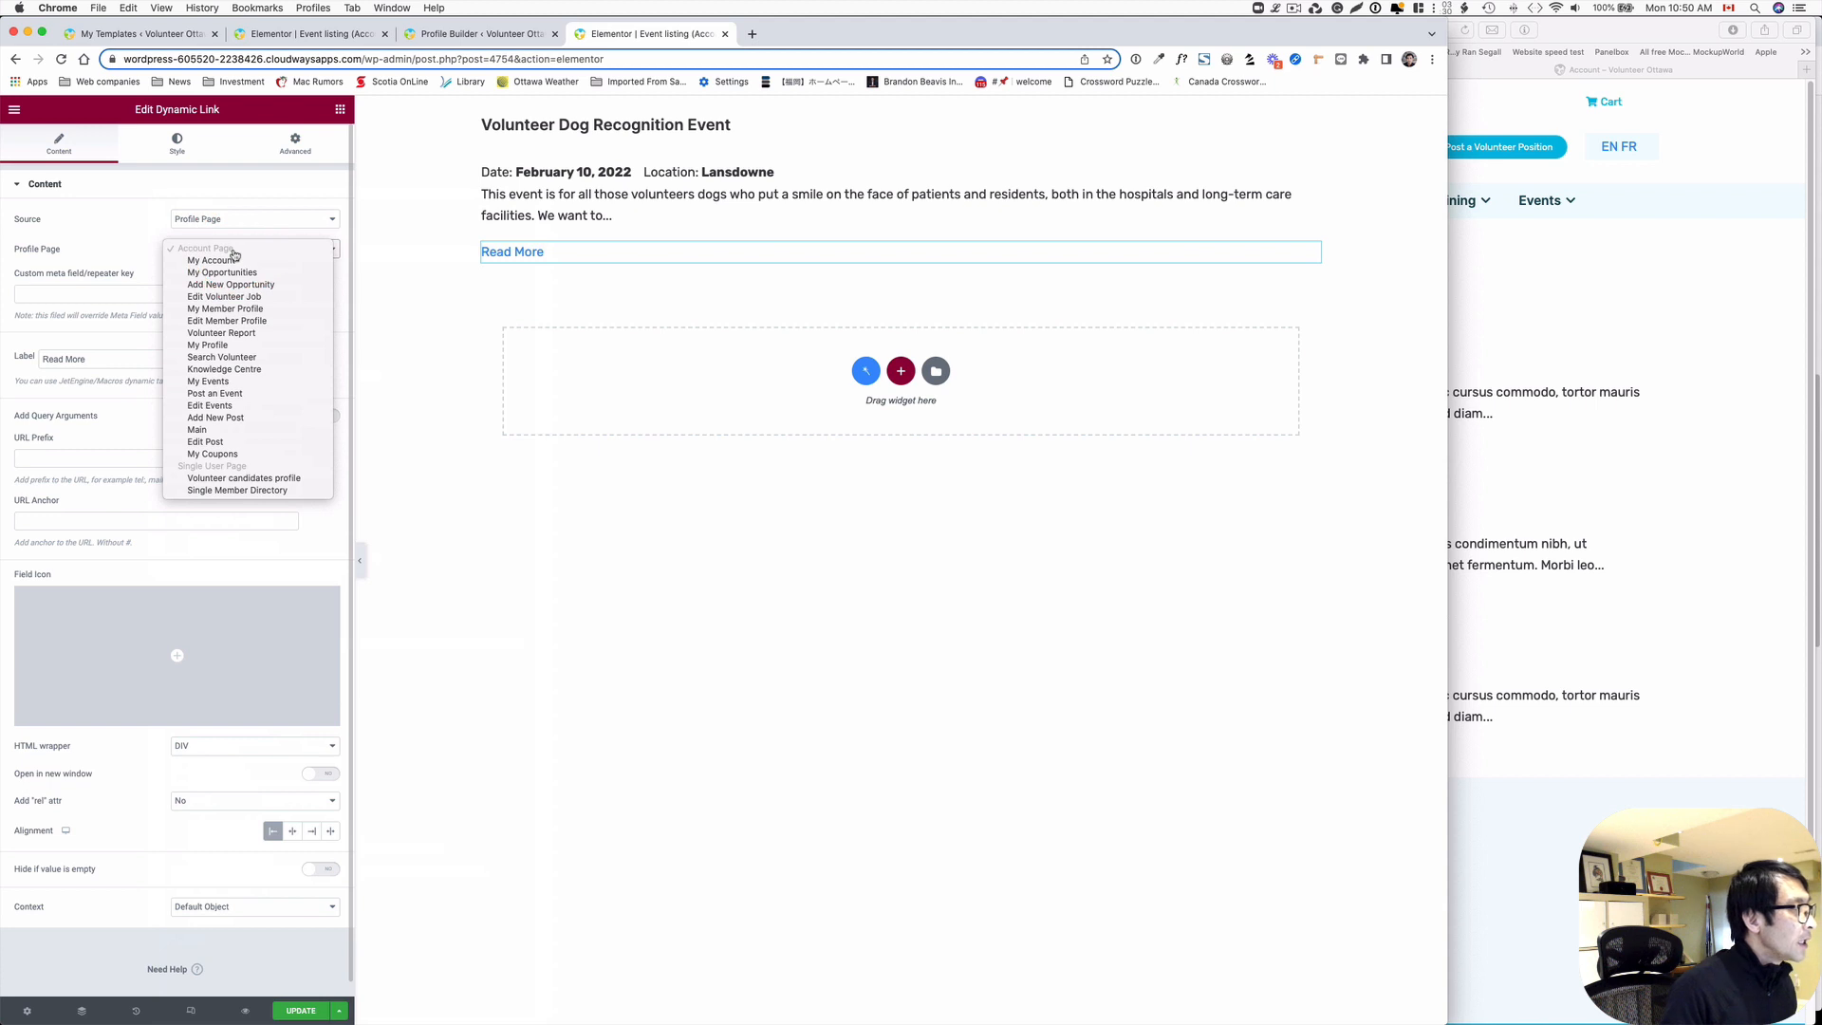
{"action": "left_click", "coordinate": [229, 408]}
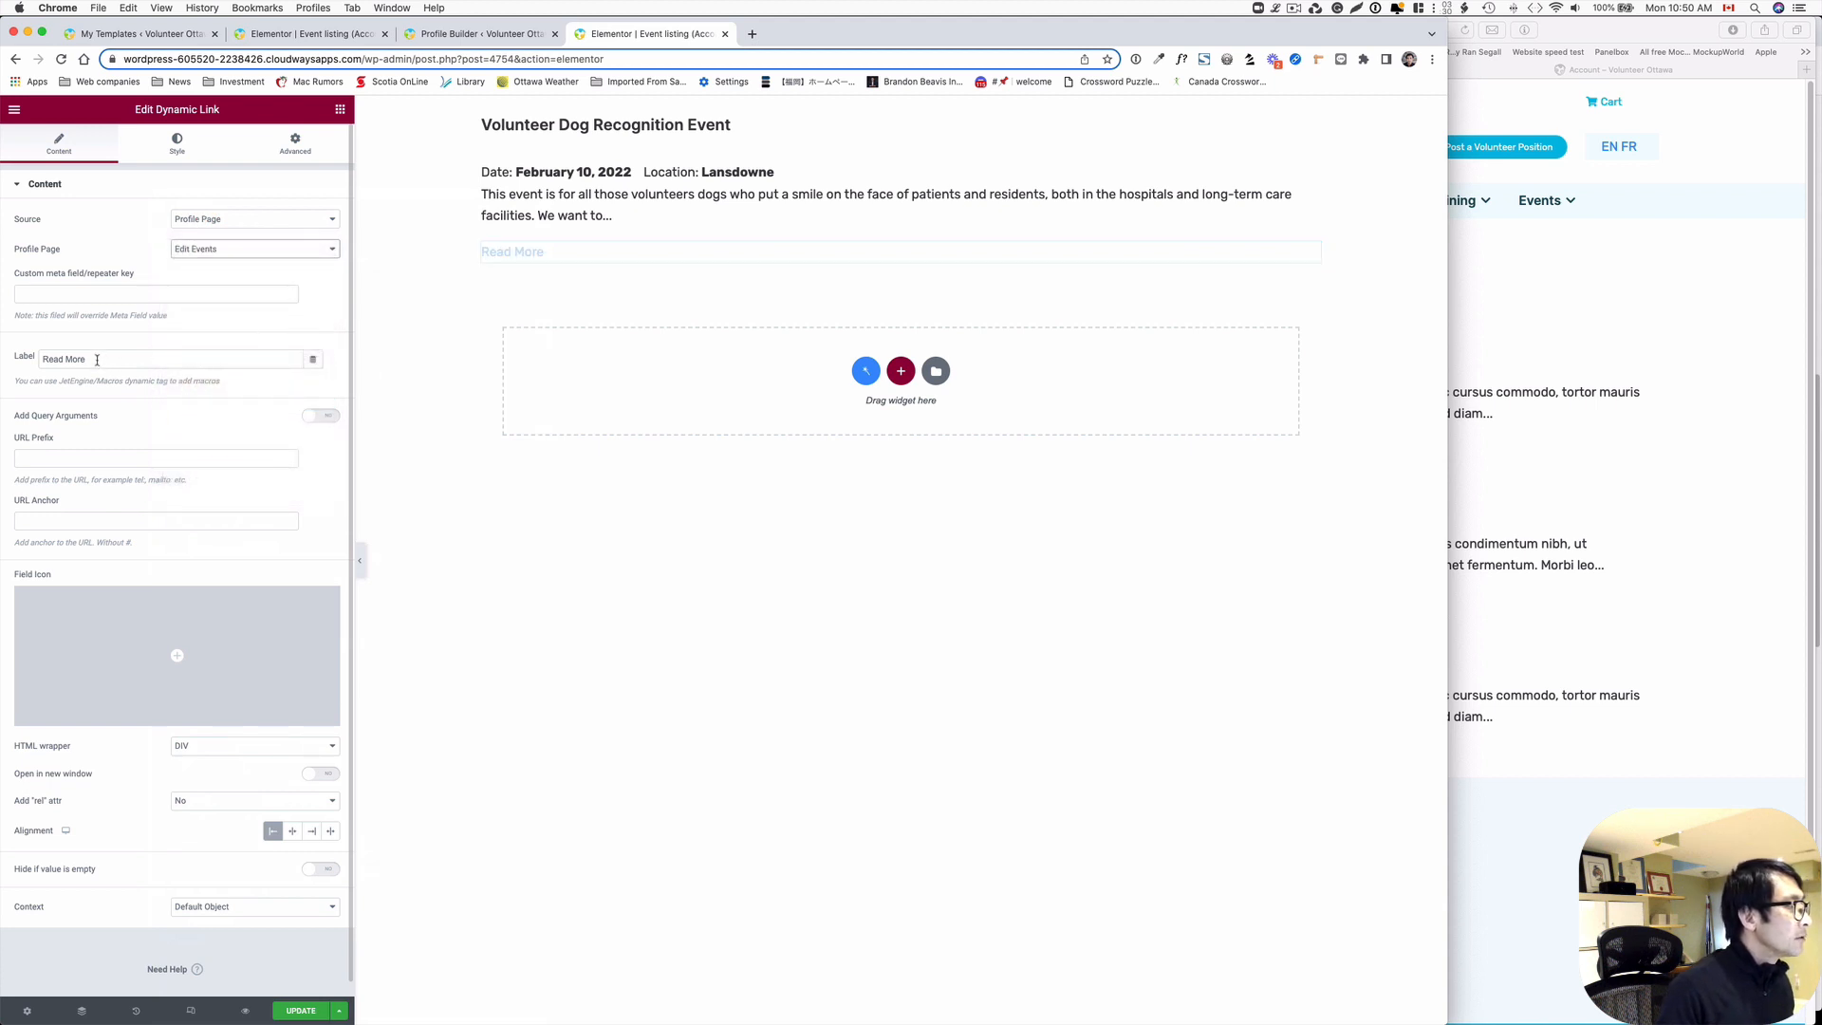
- Set the dynamic link's label to "Edit this event" and give it the outlined Edit icon from the icon library
{"action": "left_click_drag", "start_coordinate": [96, 360], "coordinate": [38, 357]}
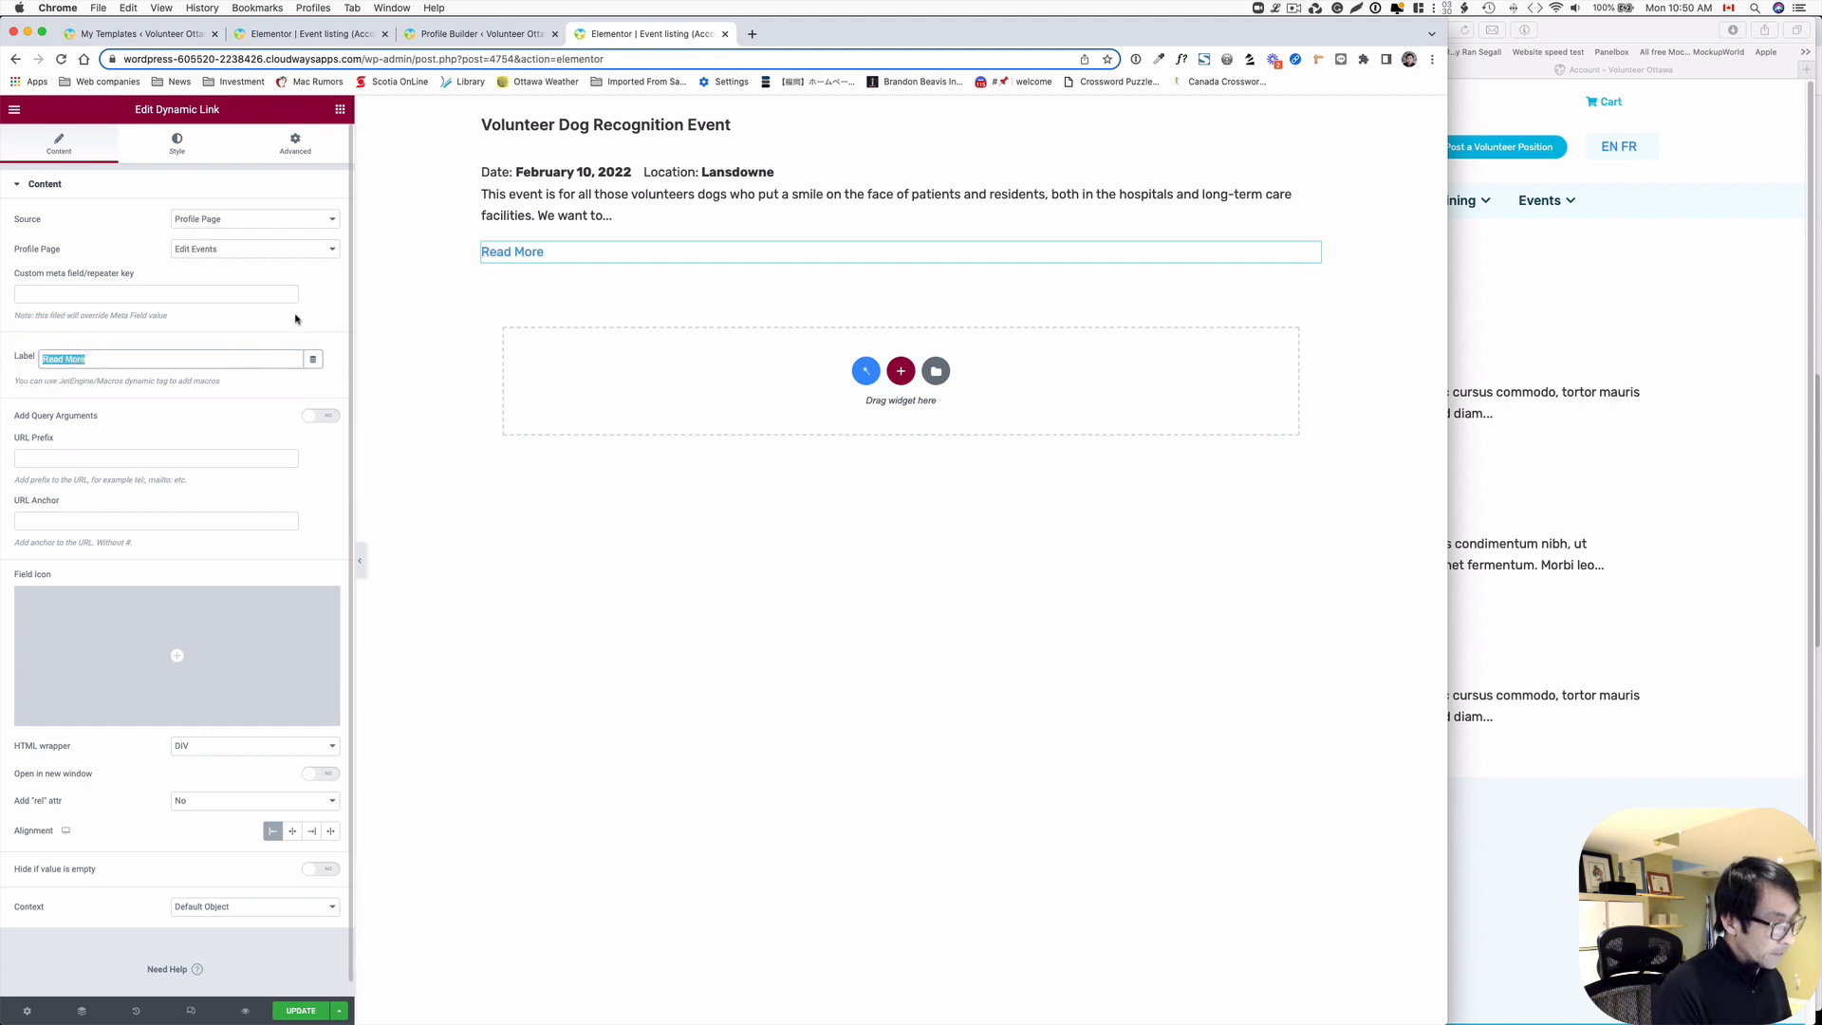
{"action": "type", "text": "Edit this event"}
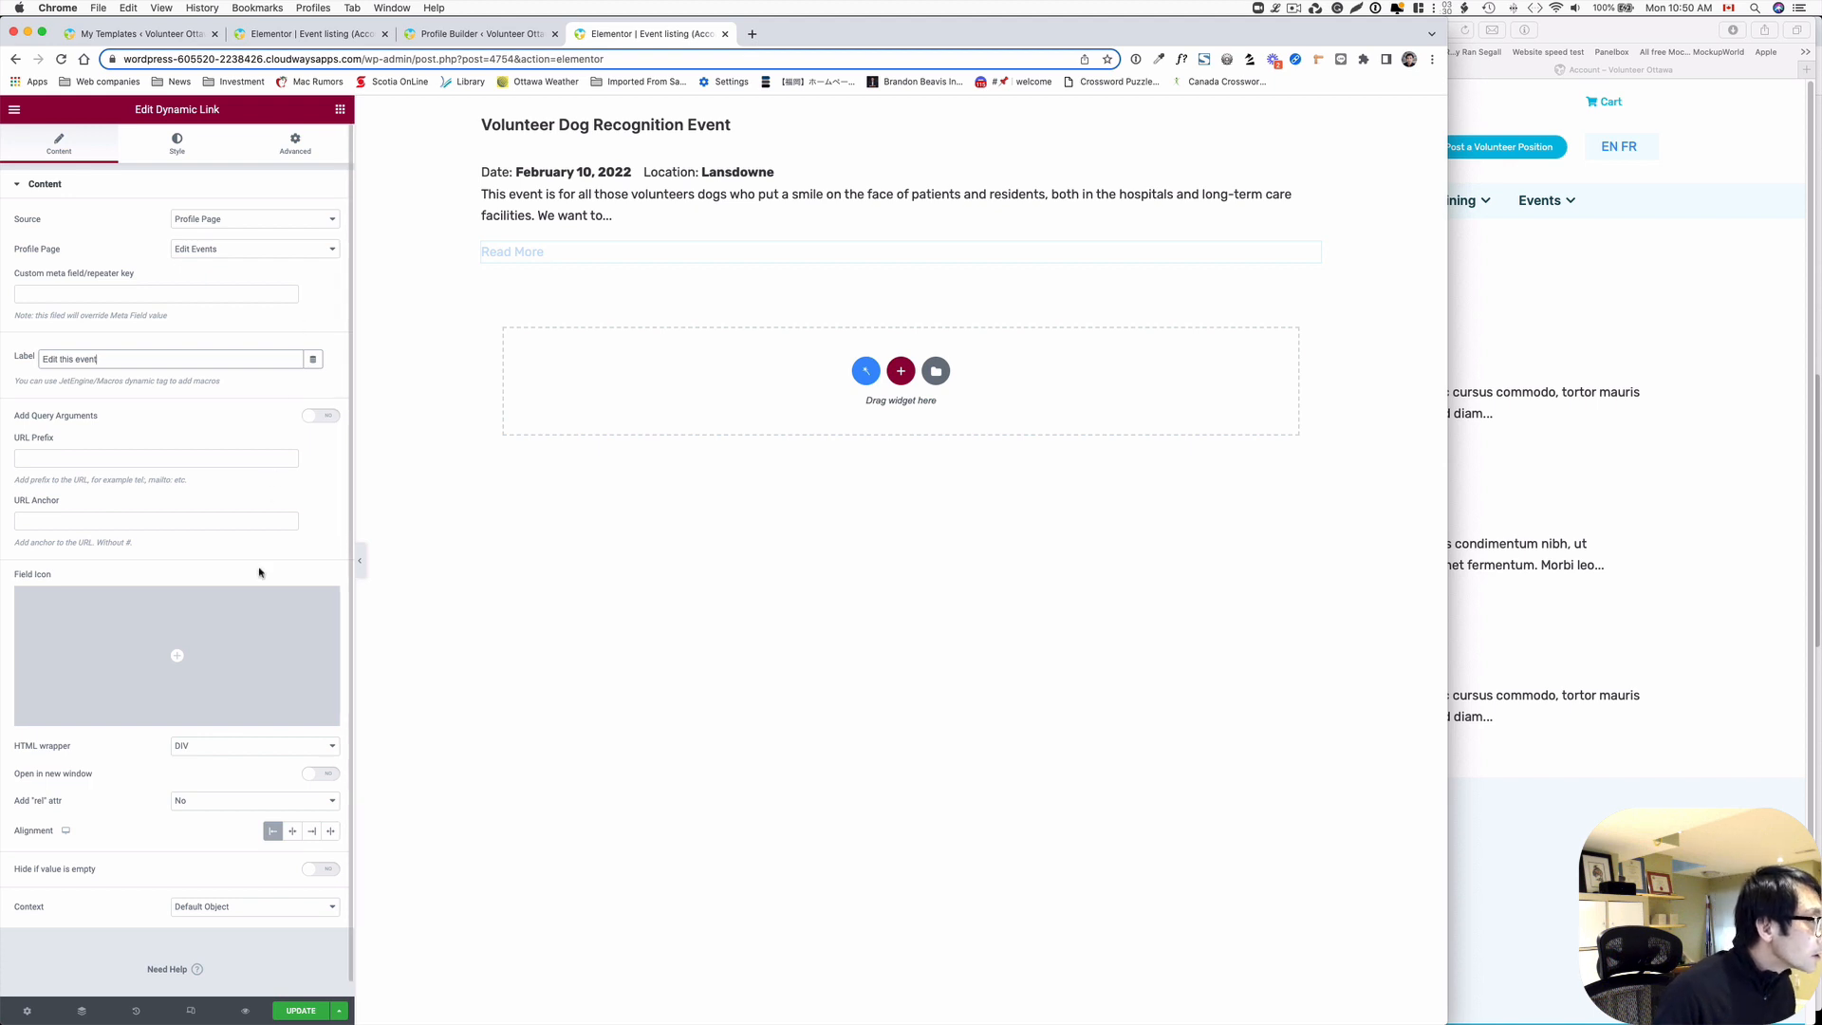
{"action": "left_click", "coordinate": [168, 661]}
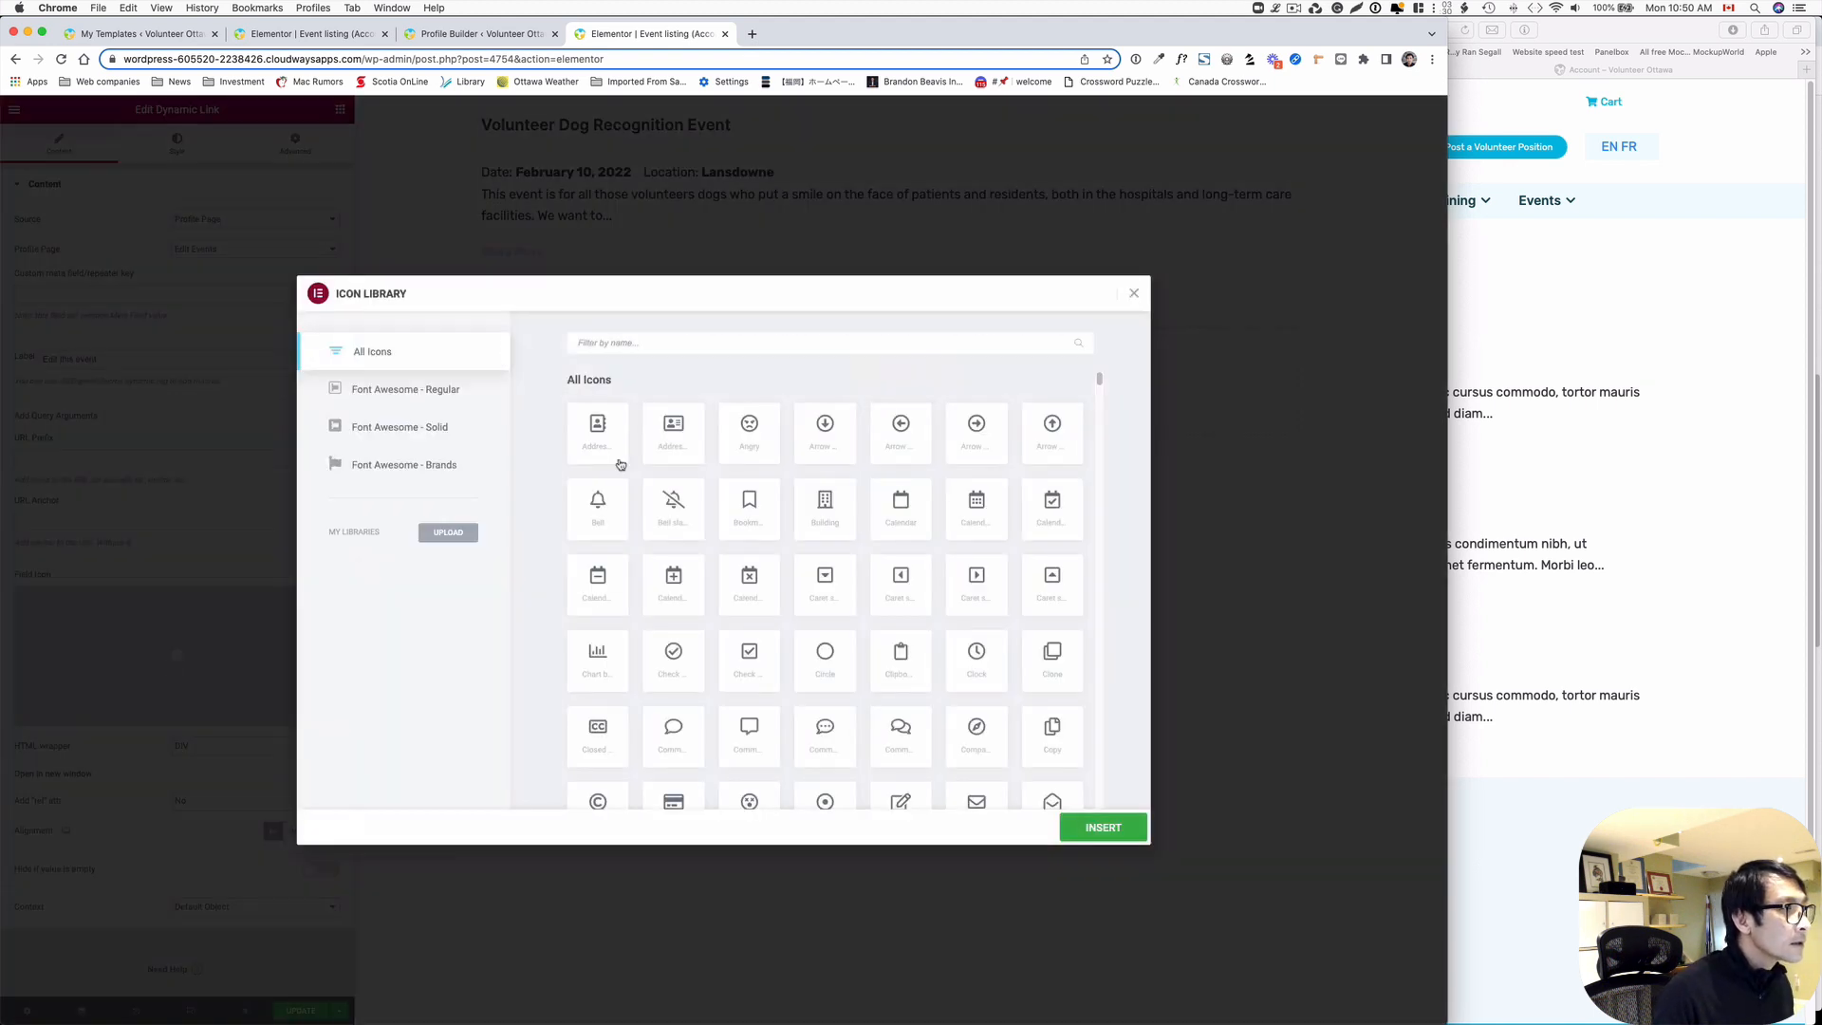
{"action": "left_click", "coordinate": [727, 344]}
{"action": "type", "text": "edi"}
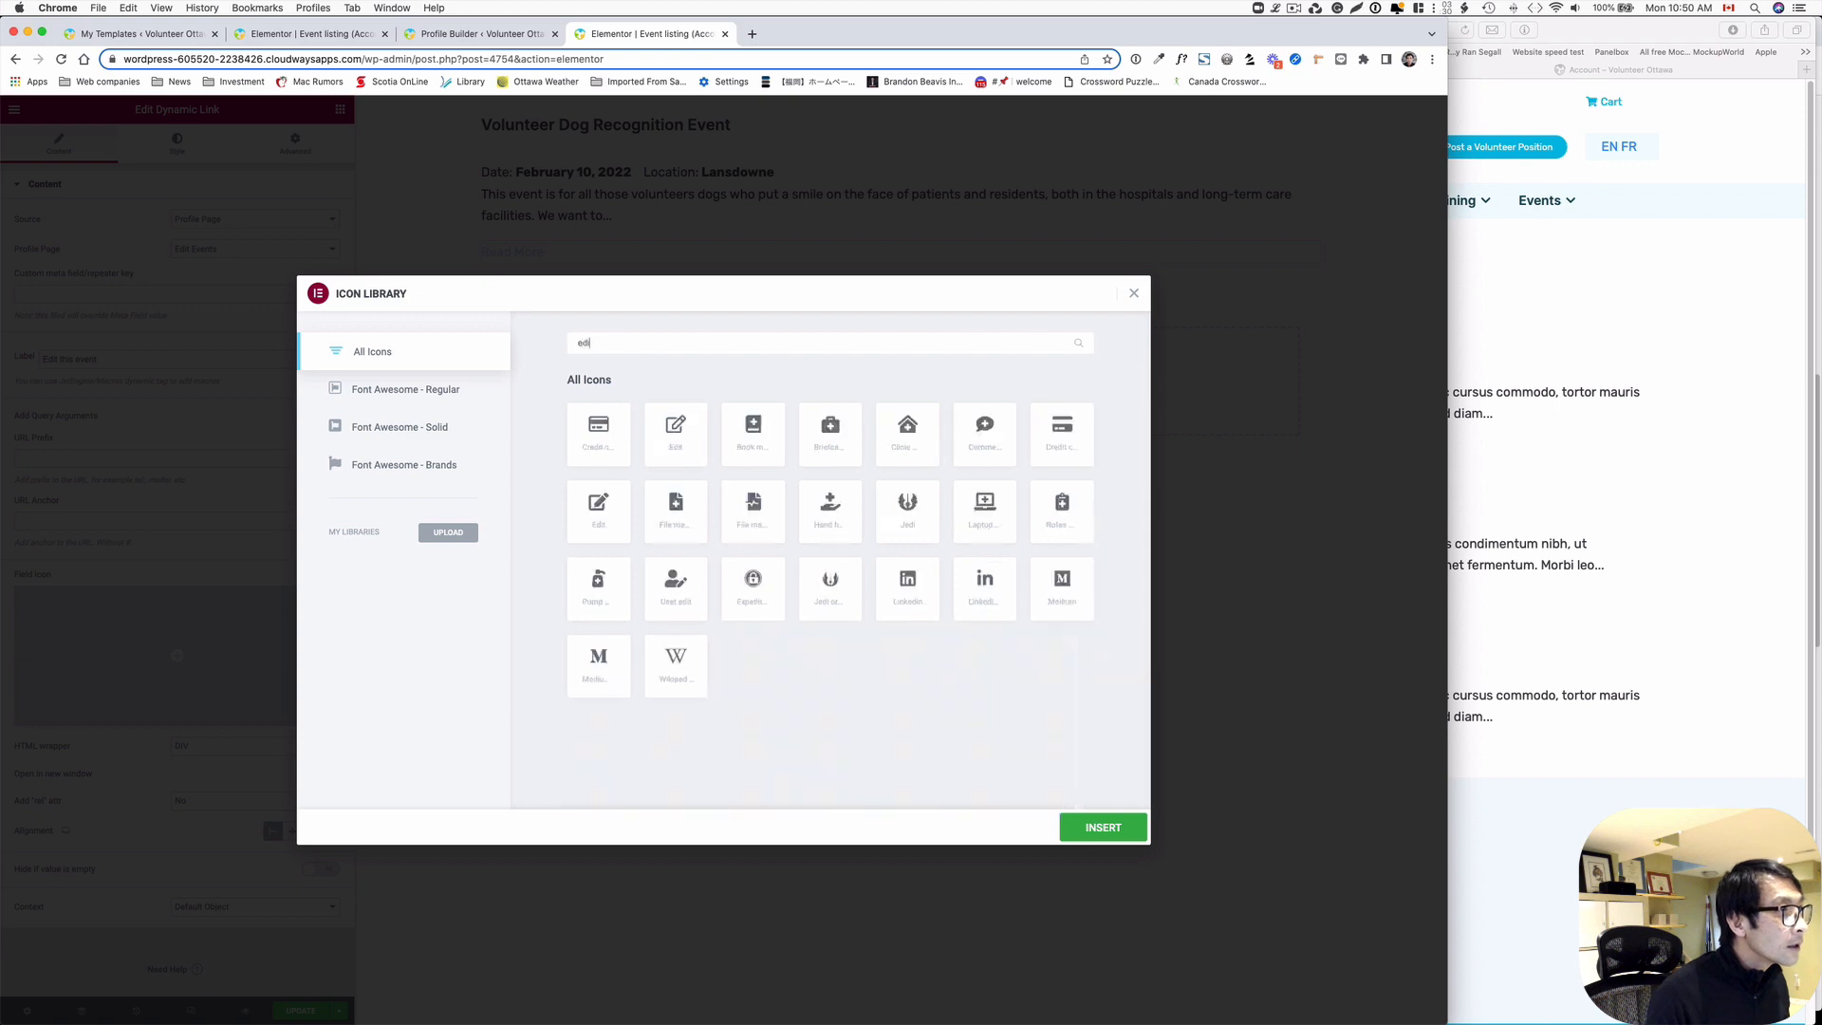
{"action": "type", "text": "t"}
{"action": "left_click", "coordinate": [669, 427]}
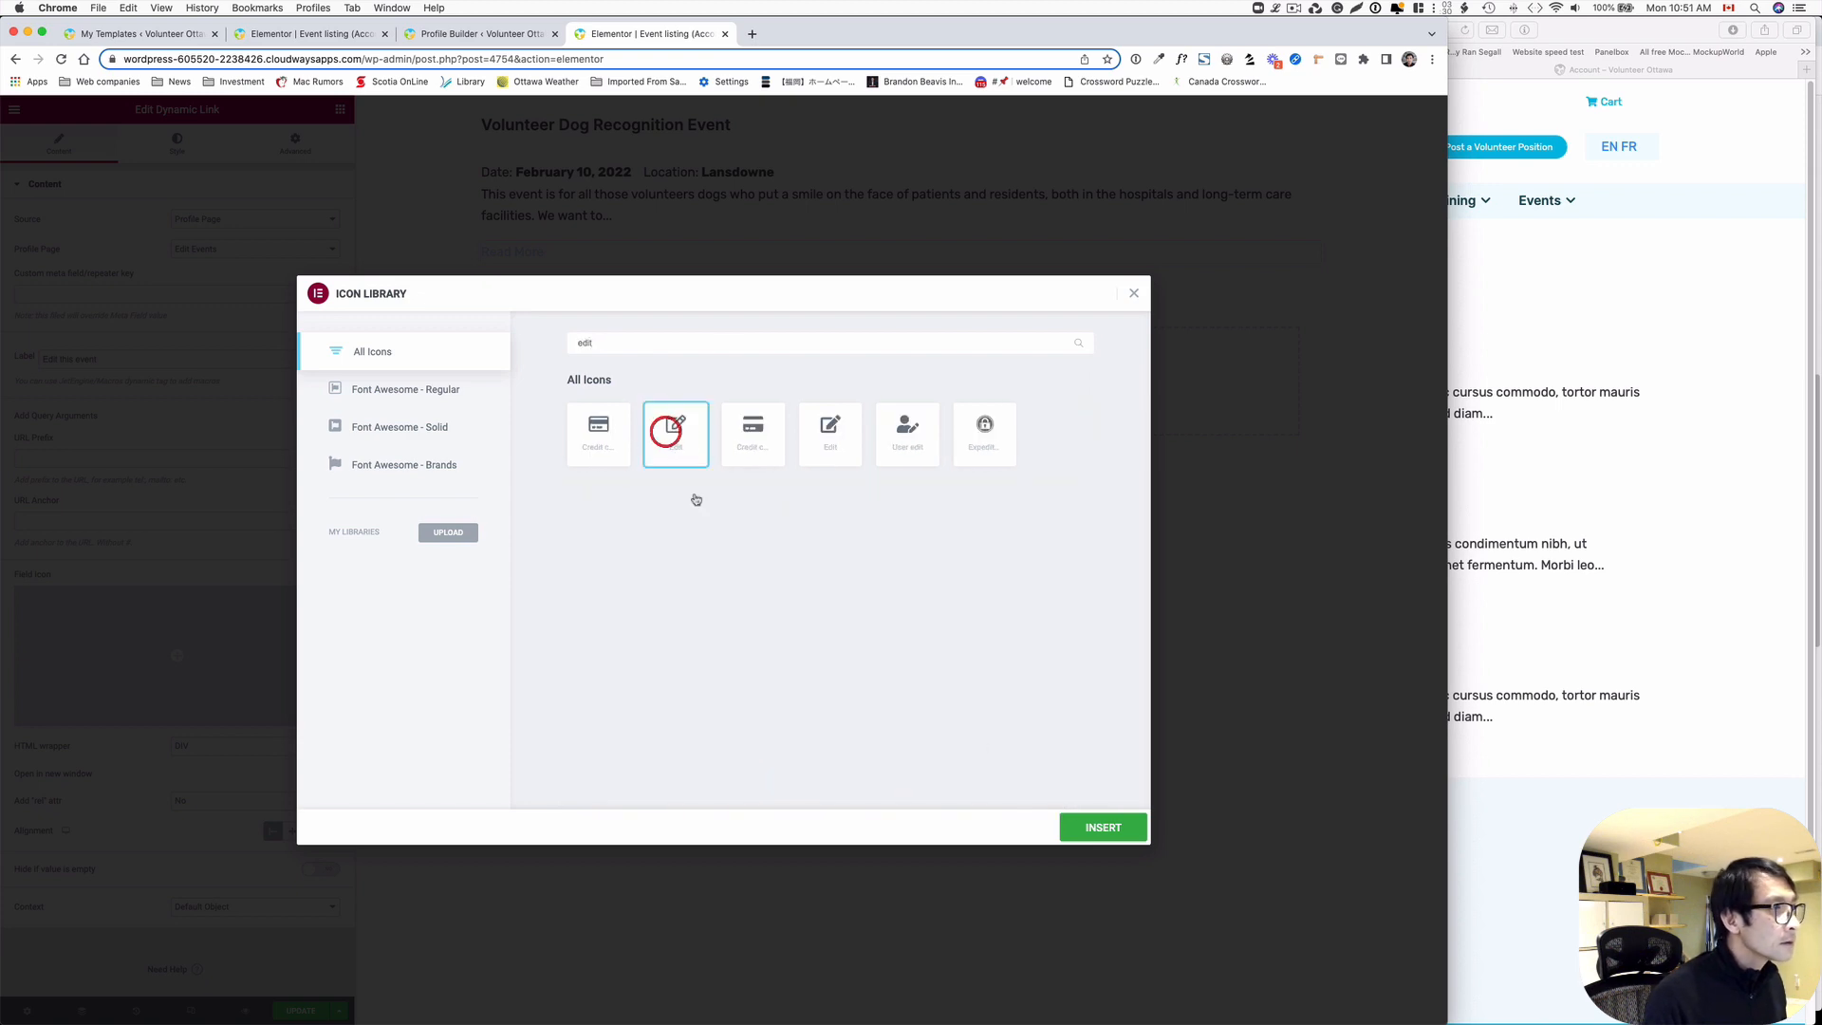
{"action": "left_click", "coordinate": [1102, 826]}
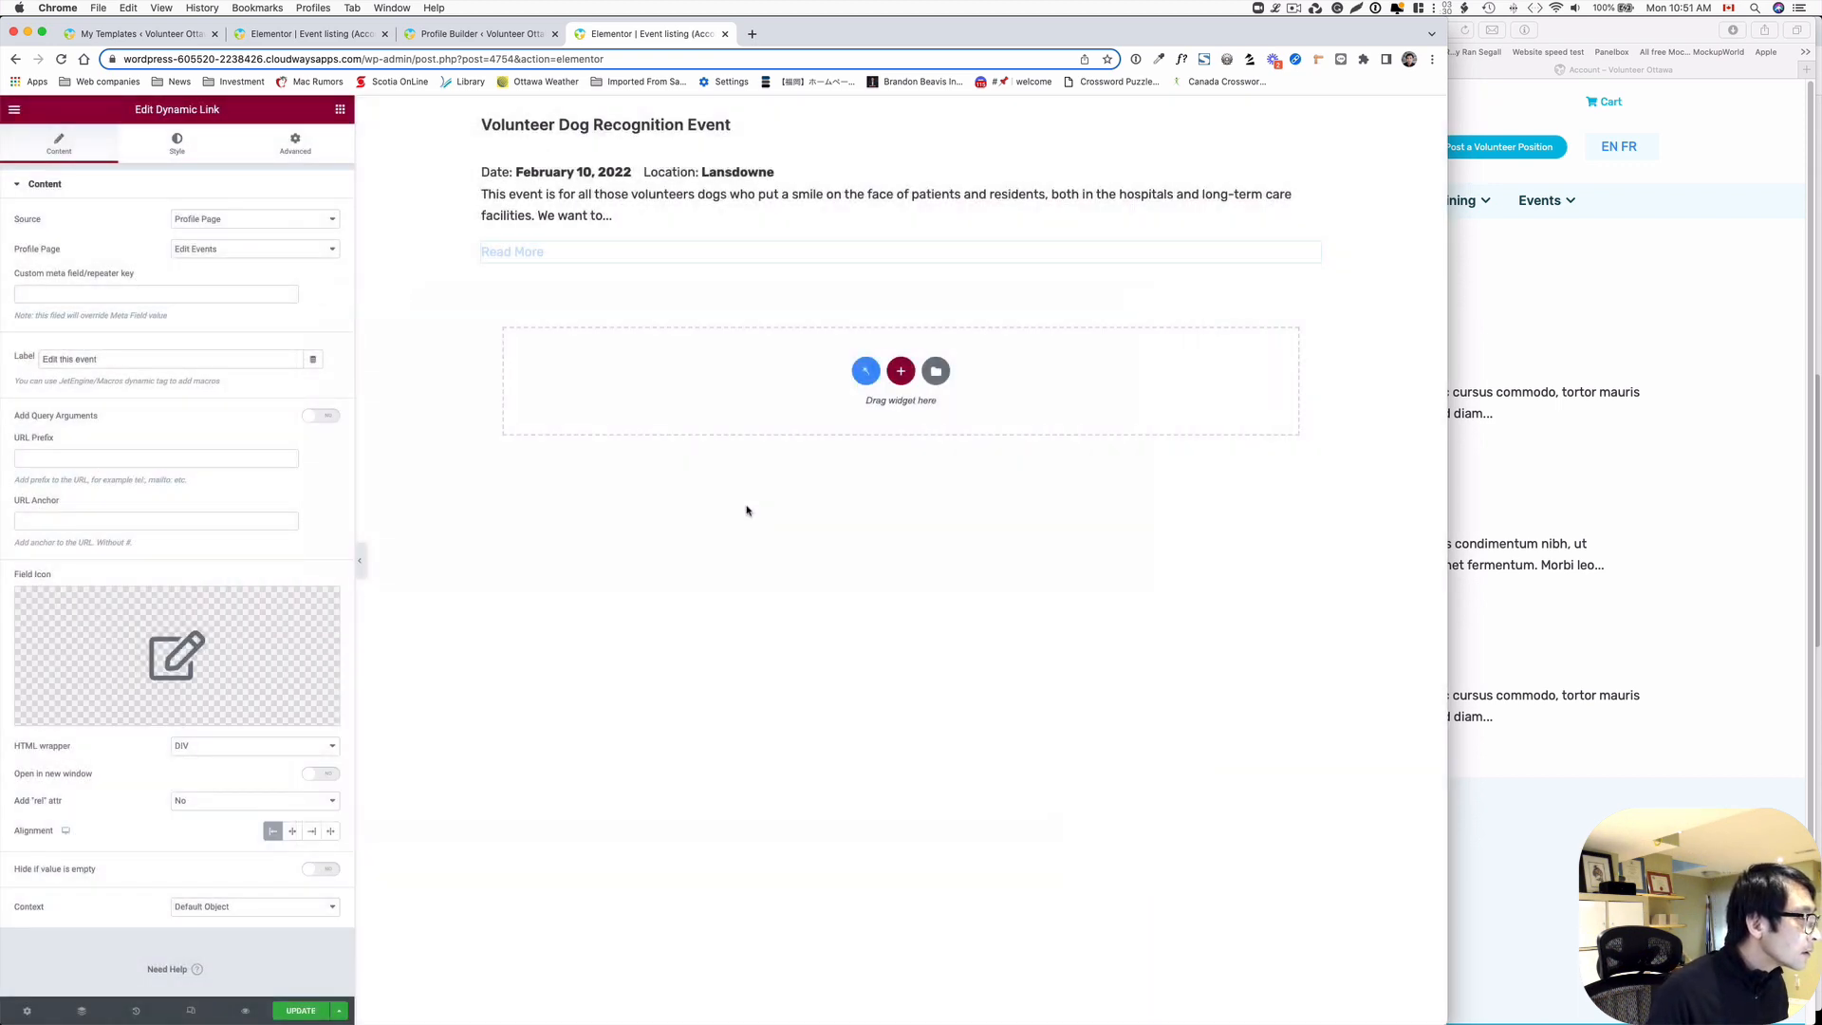
- Set the dynamic link's icon gap to 7 and update the listing item
{"action": "left_click", "coordinate": [165, 152]}
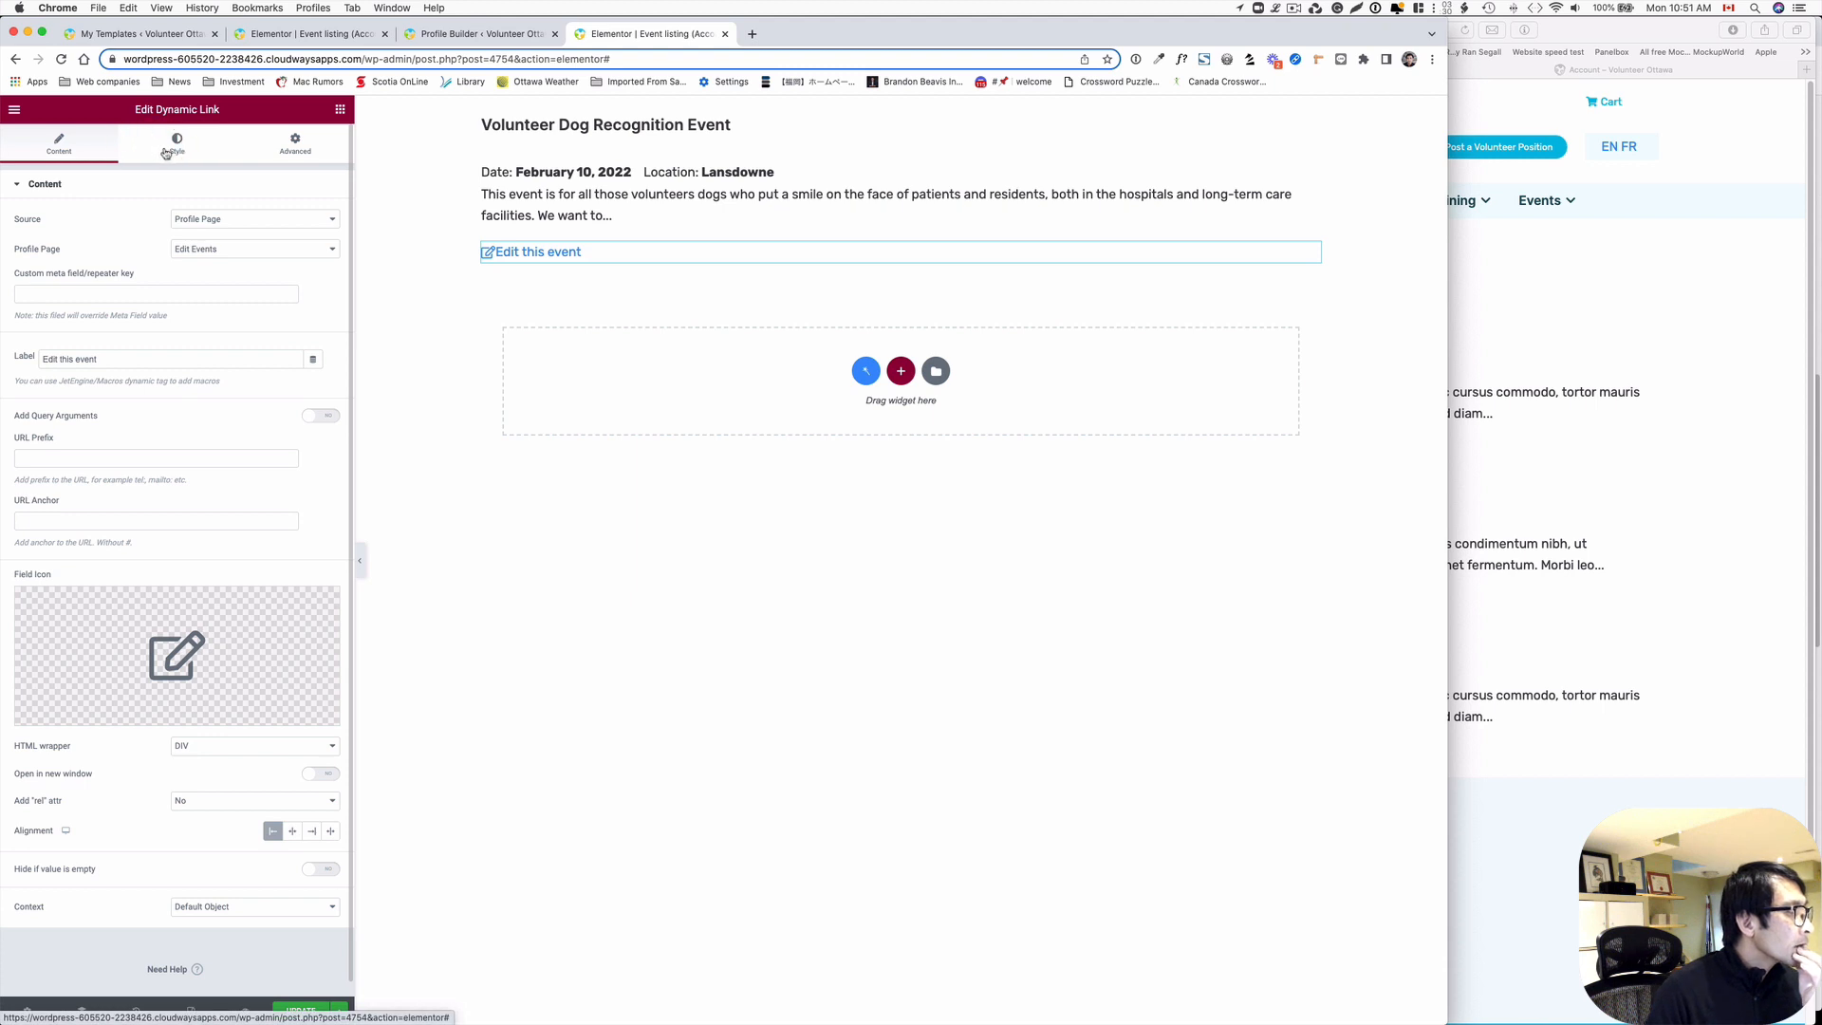
{"action": "left_click_drag", "start_coordinate": [20, 730], "coordinate": [33, 728]}
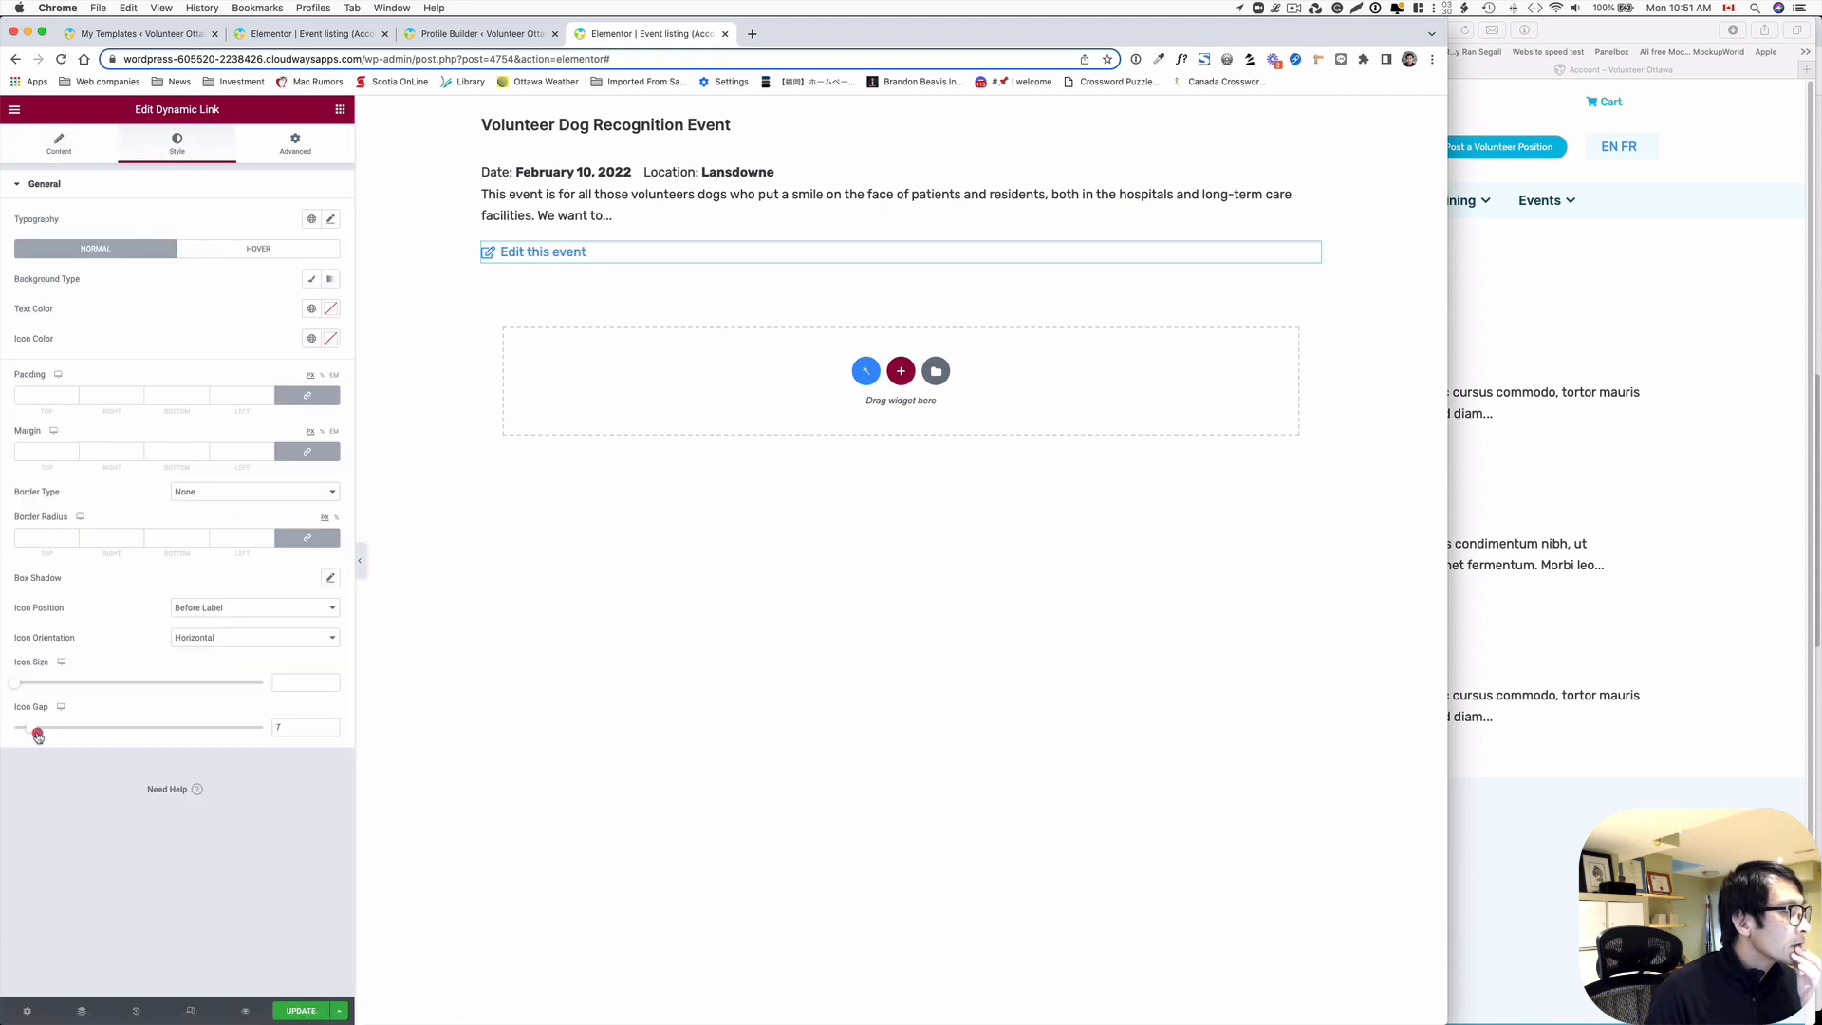
{"action": "left_click", "coordinate": [294, 1009]}
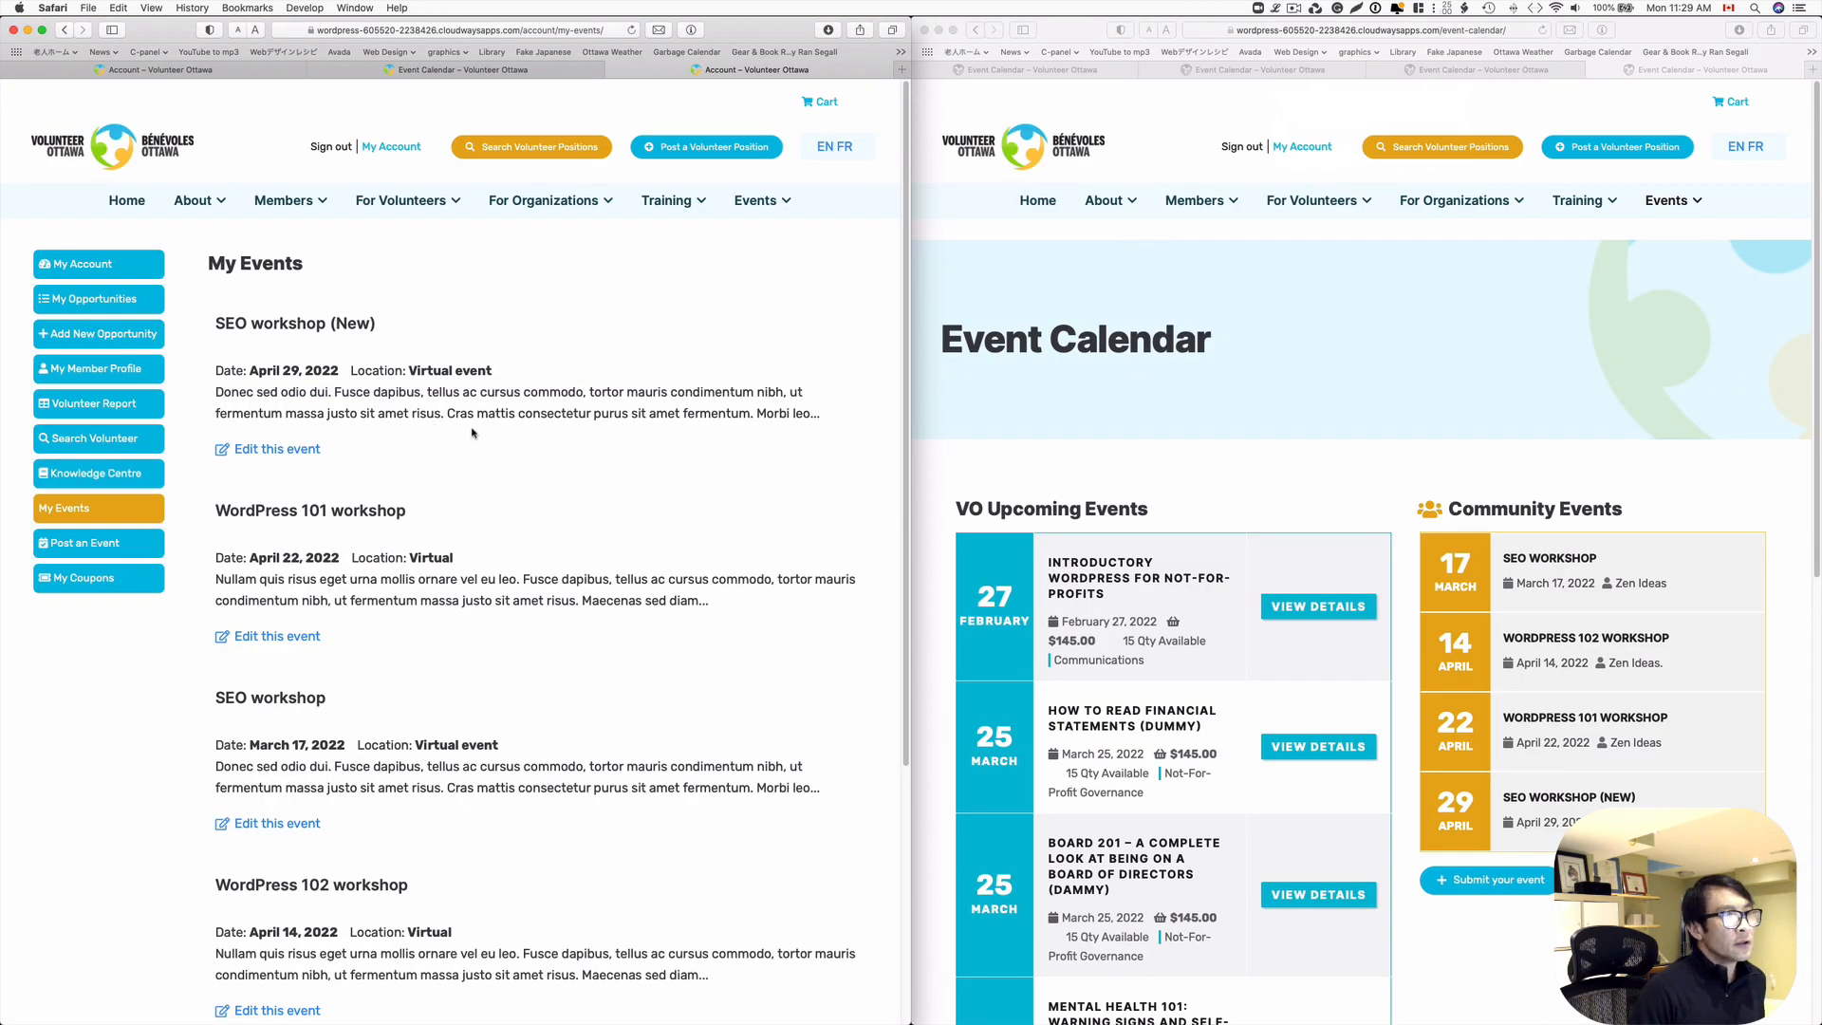
- In Safari, open the edit form for the WordPress 101 workshop from the My Events page
{"action": "scroll", "coordinate": [429, 530], "scroll_direction": "down", "scroll_amount": 2}
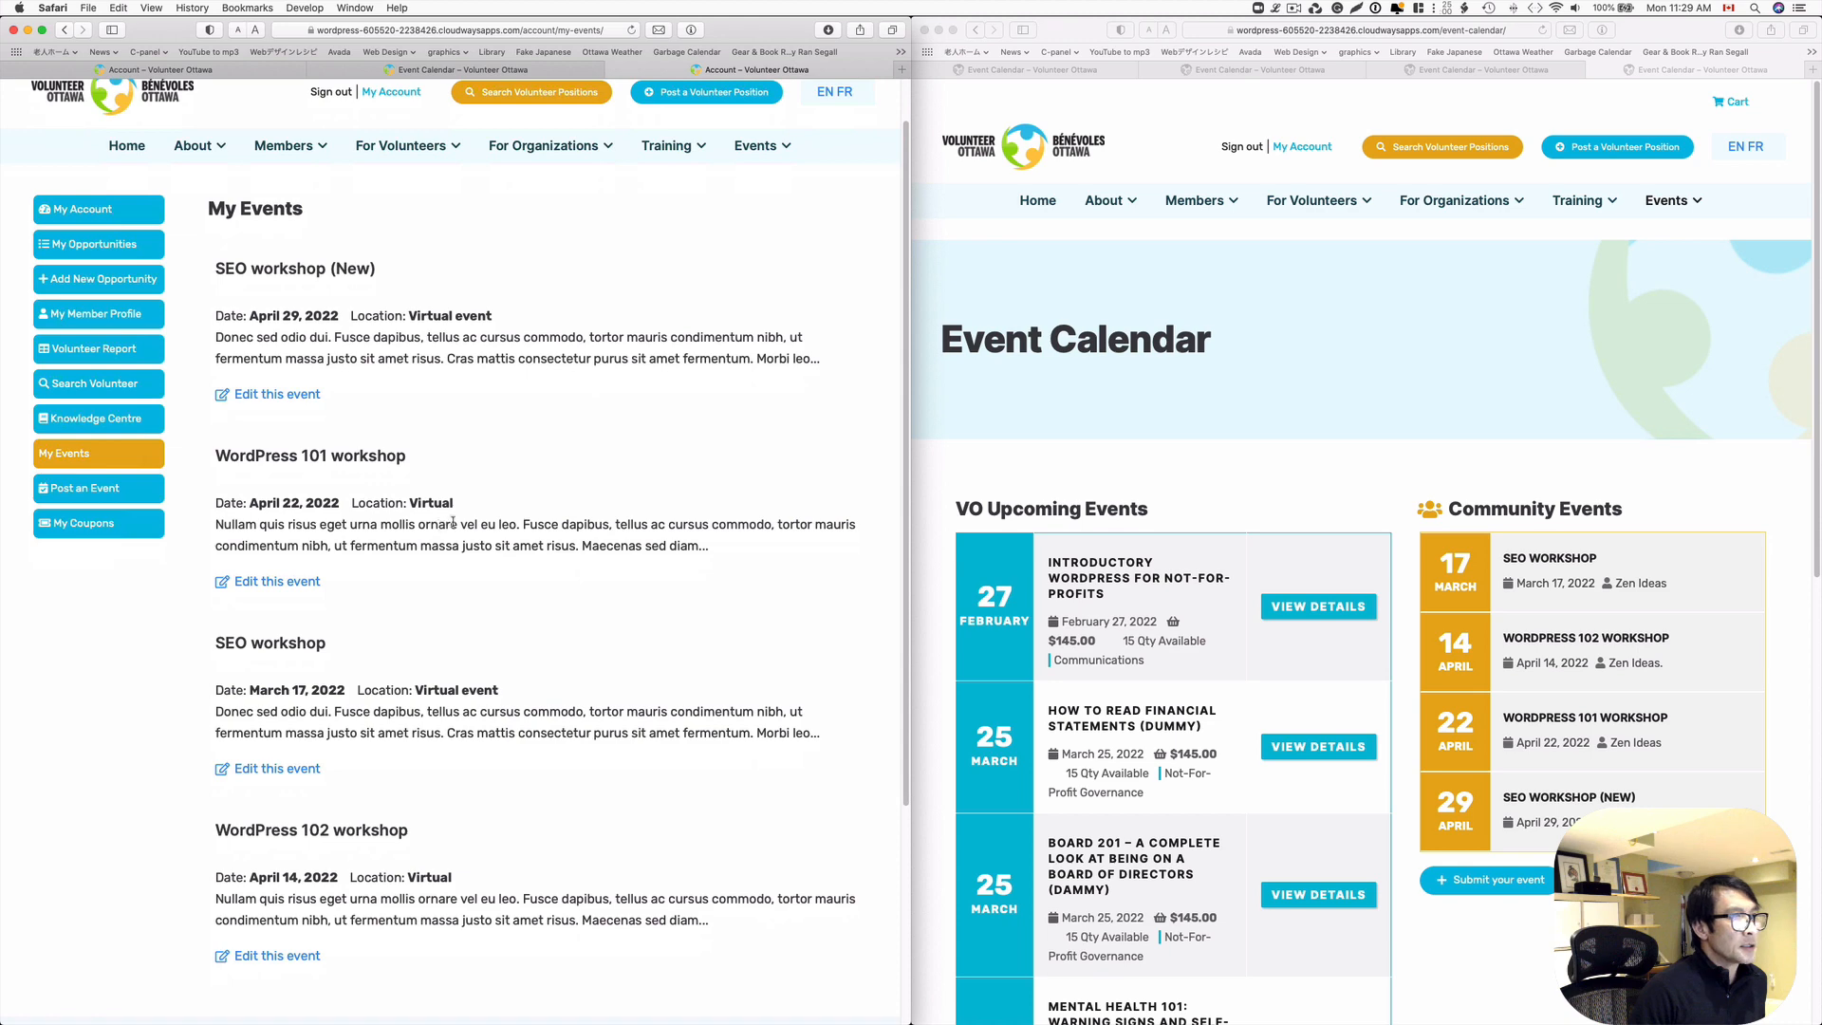
{"action": "scroll", "coordinate": [465, 524], "scroll_direction": "up", "scroll_amount": 1}
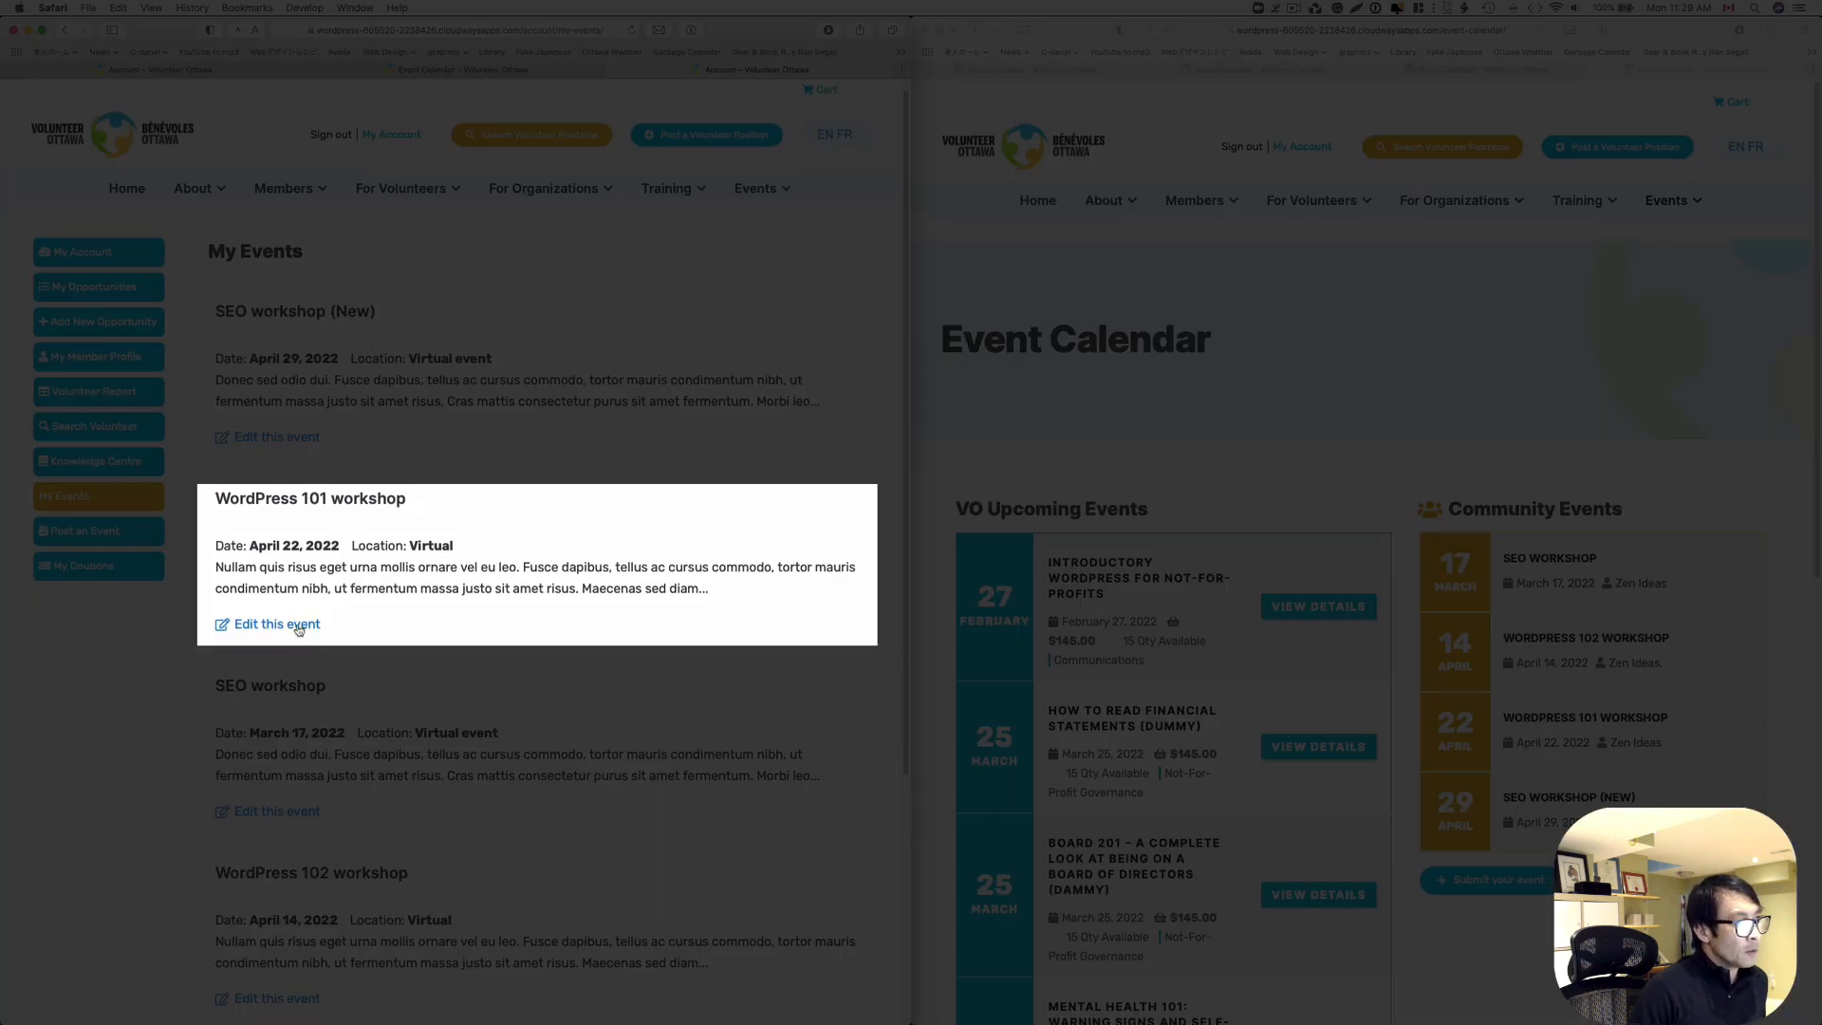
{"action": "left_click", "coordinate": [296, 626]}
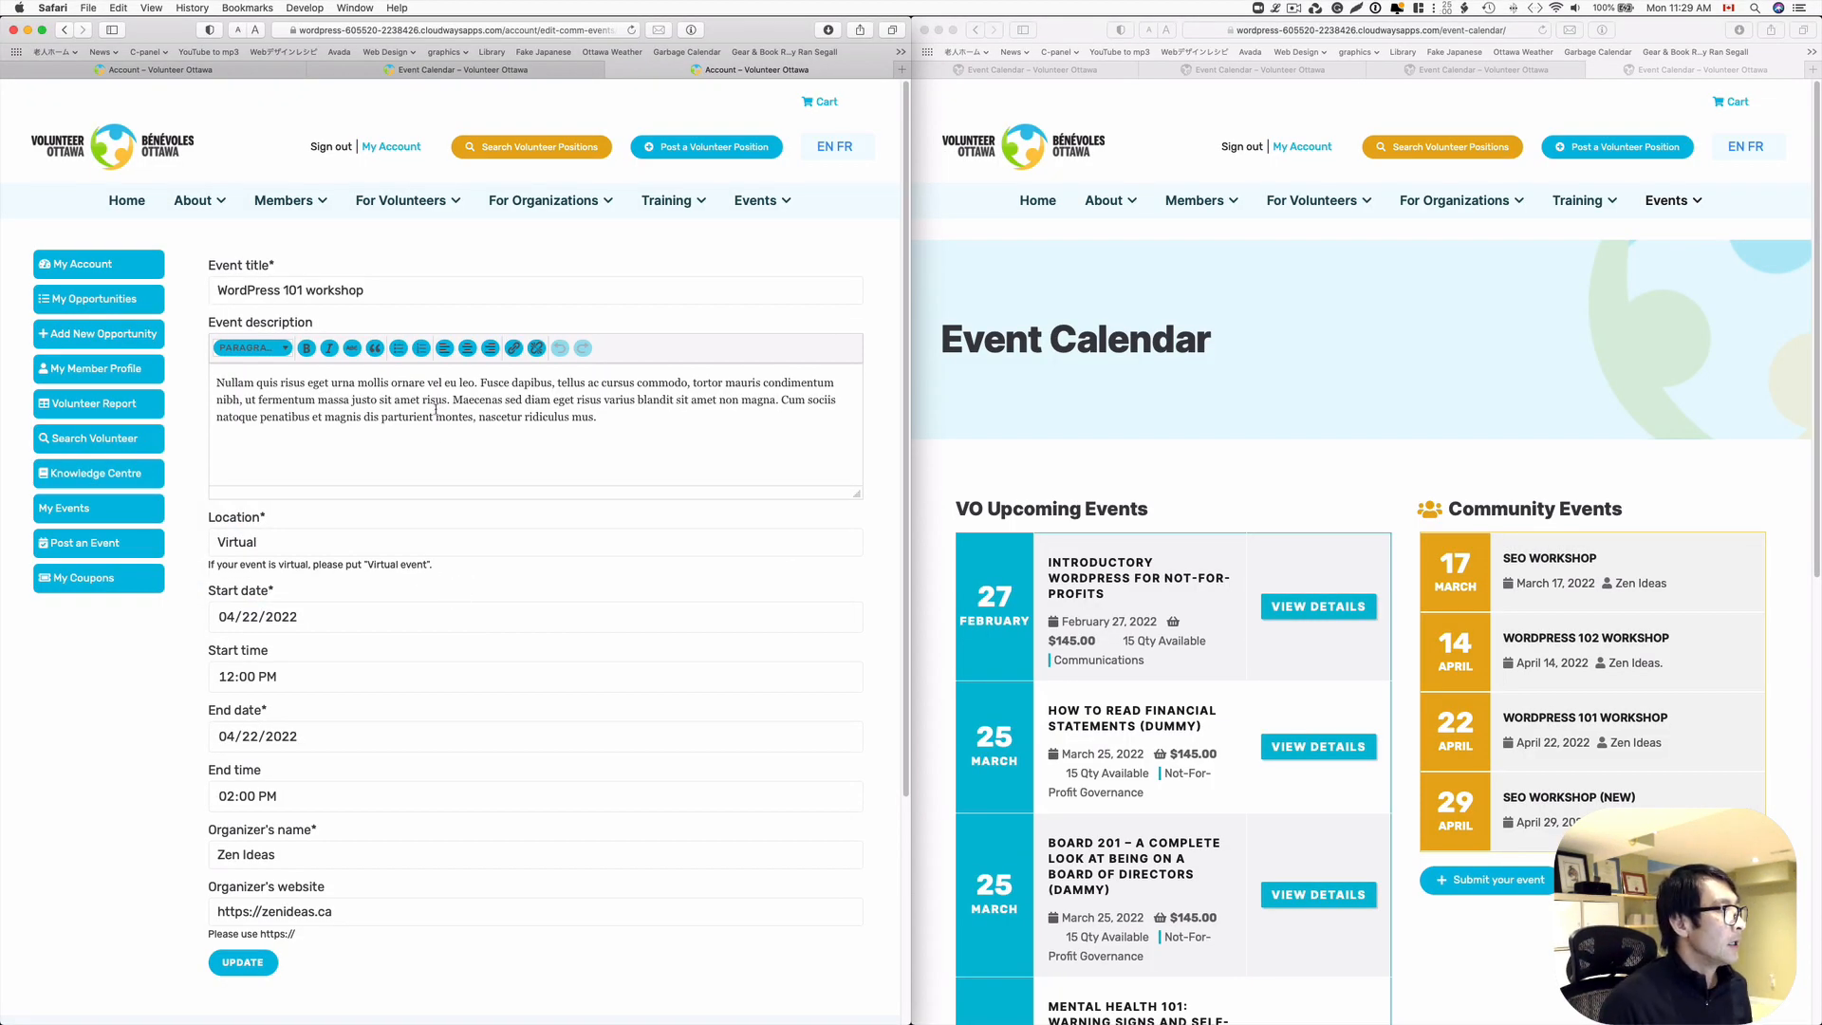
- Append "(R)" to the end of both the event title and the event description
{"action": "left_click", "coordinate": [421, 282]}
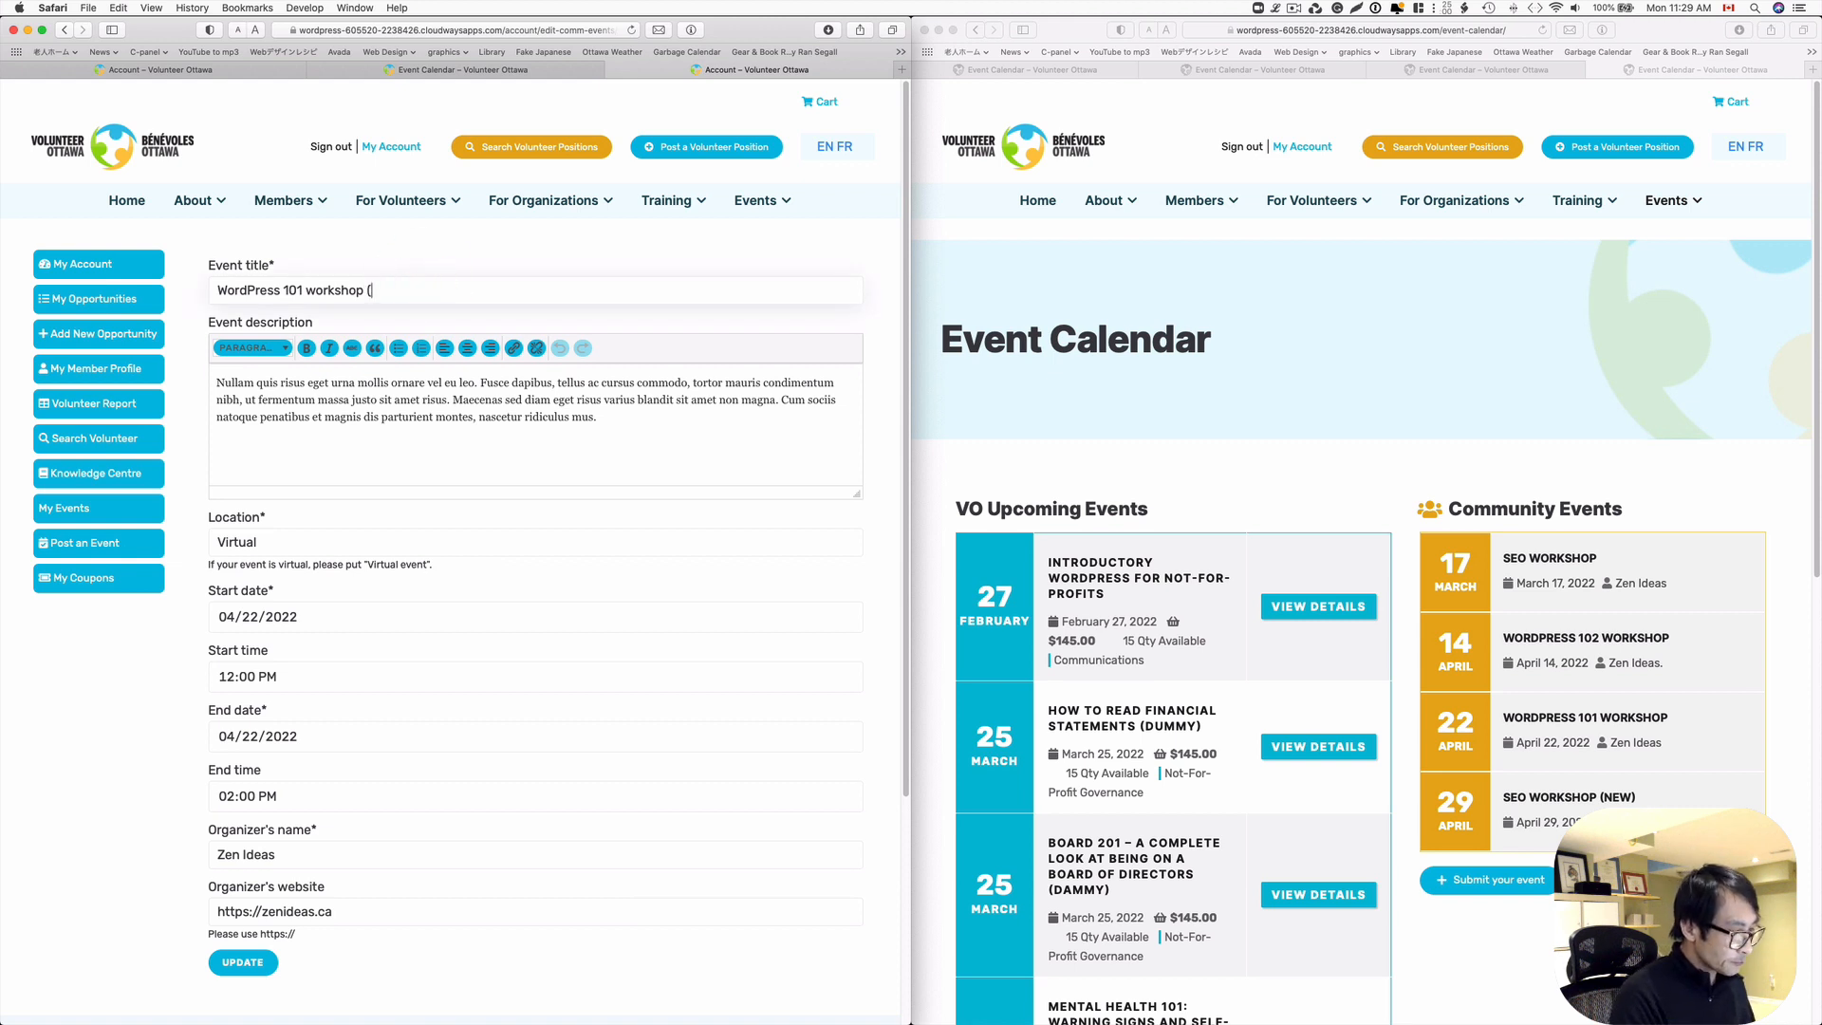
{"action": "type", "text": "(R)"}
{"action": "left_click", "coordinate": [626, 417]}
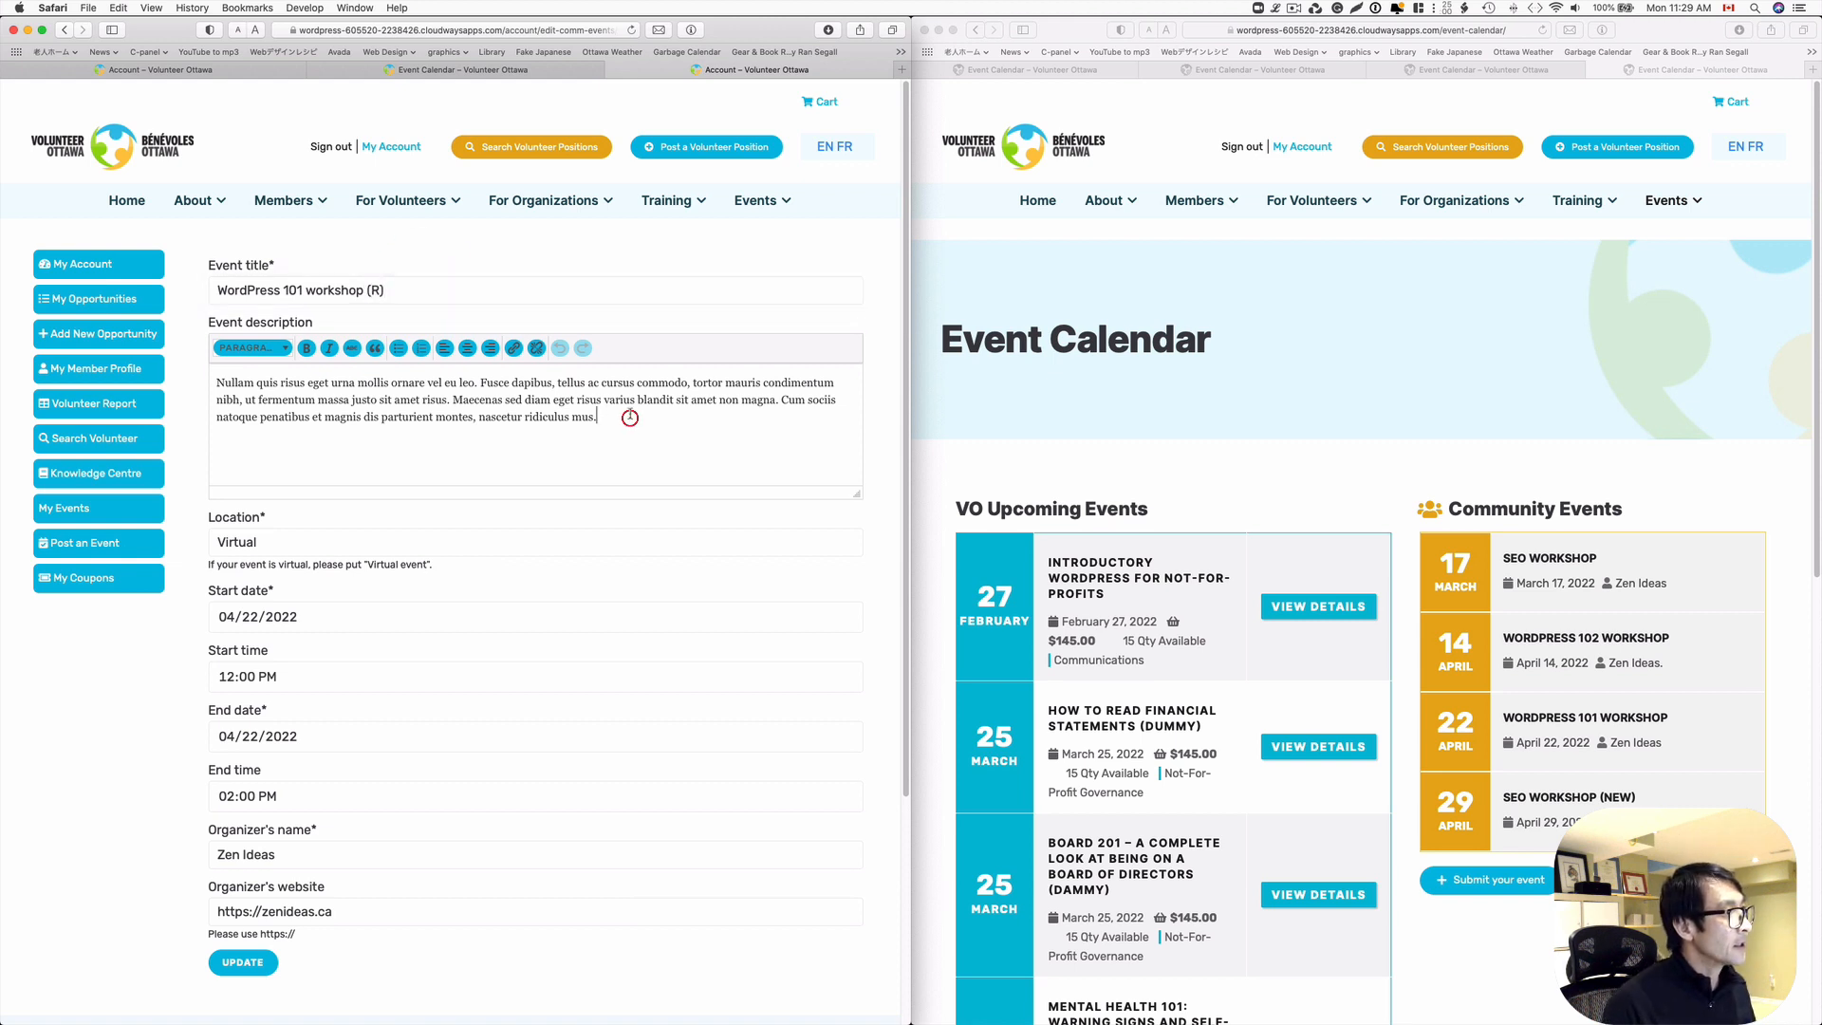
{"action": "type", "text": "(R"}
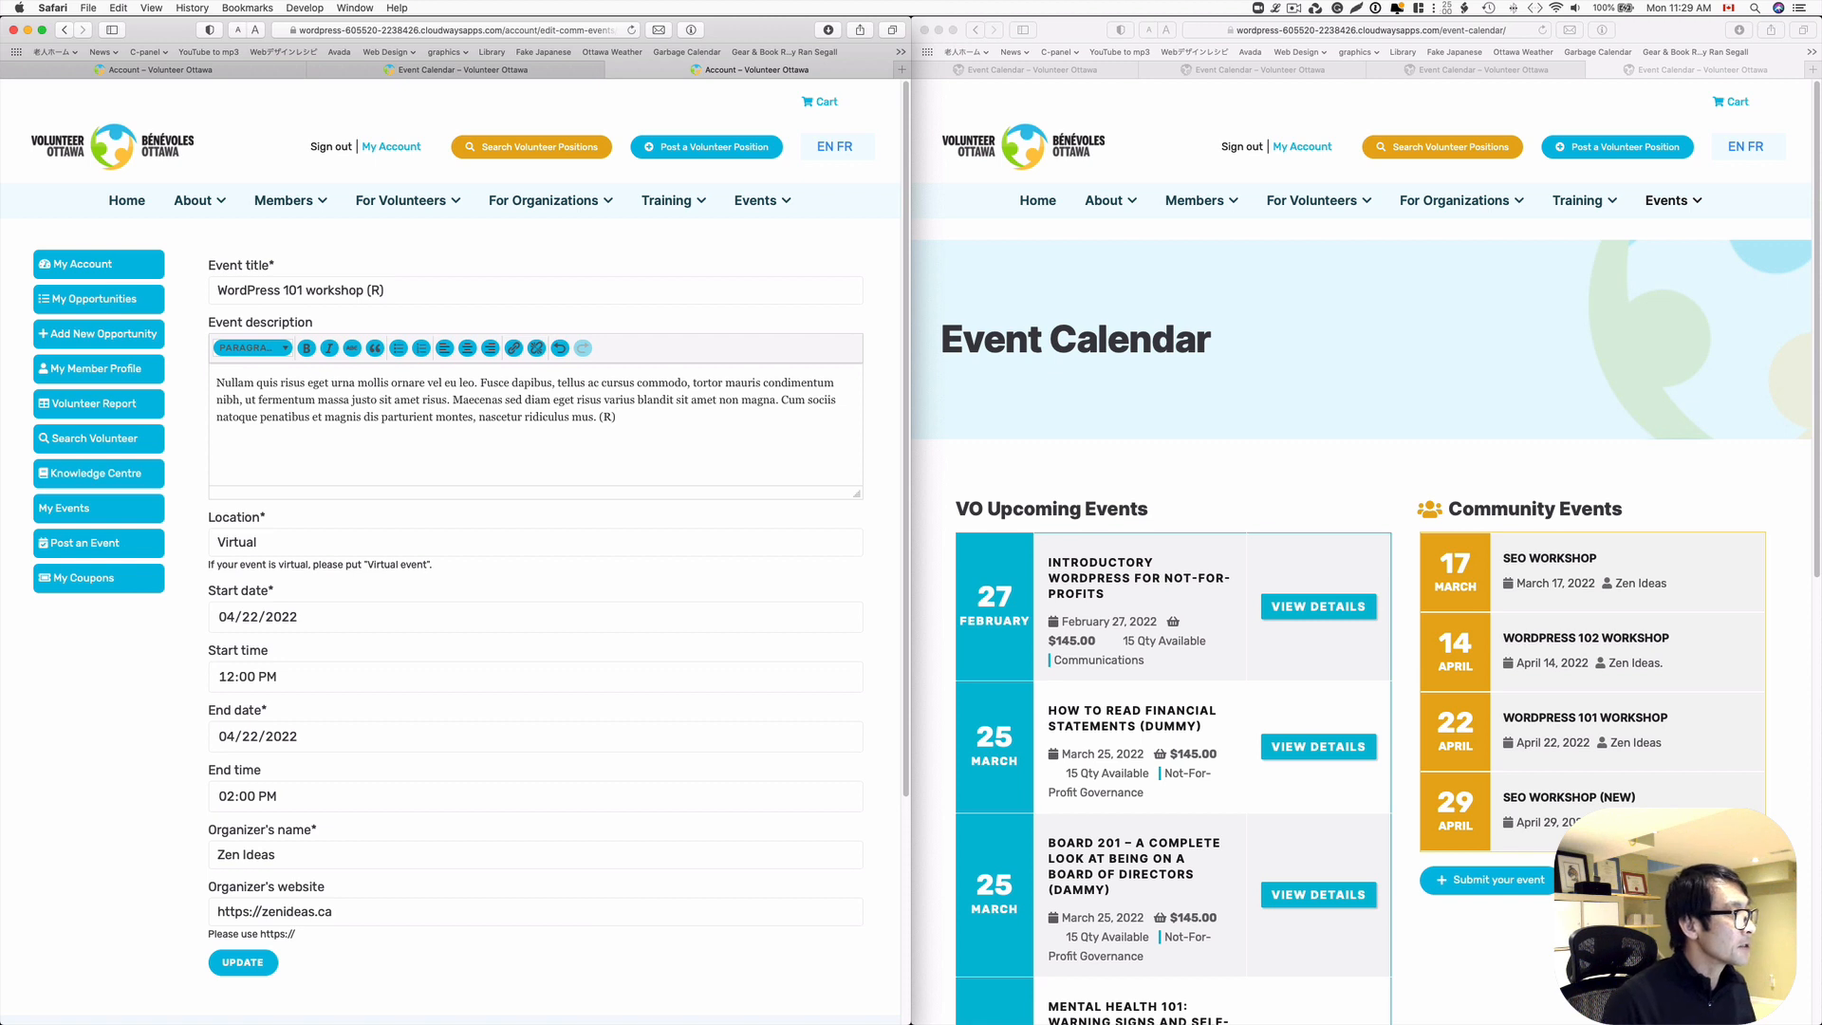
- Set the event's start date and end date to 05/19/2022 and submit the form update
{"action": "left_click", "coordinate": [225, 631]}
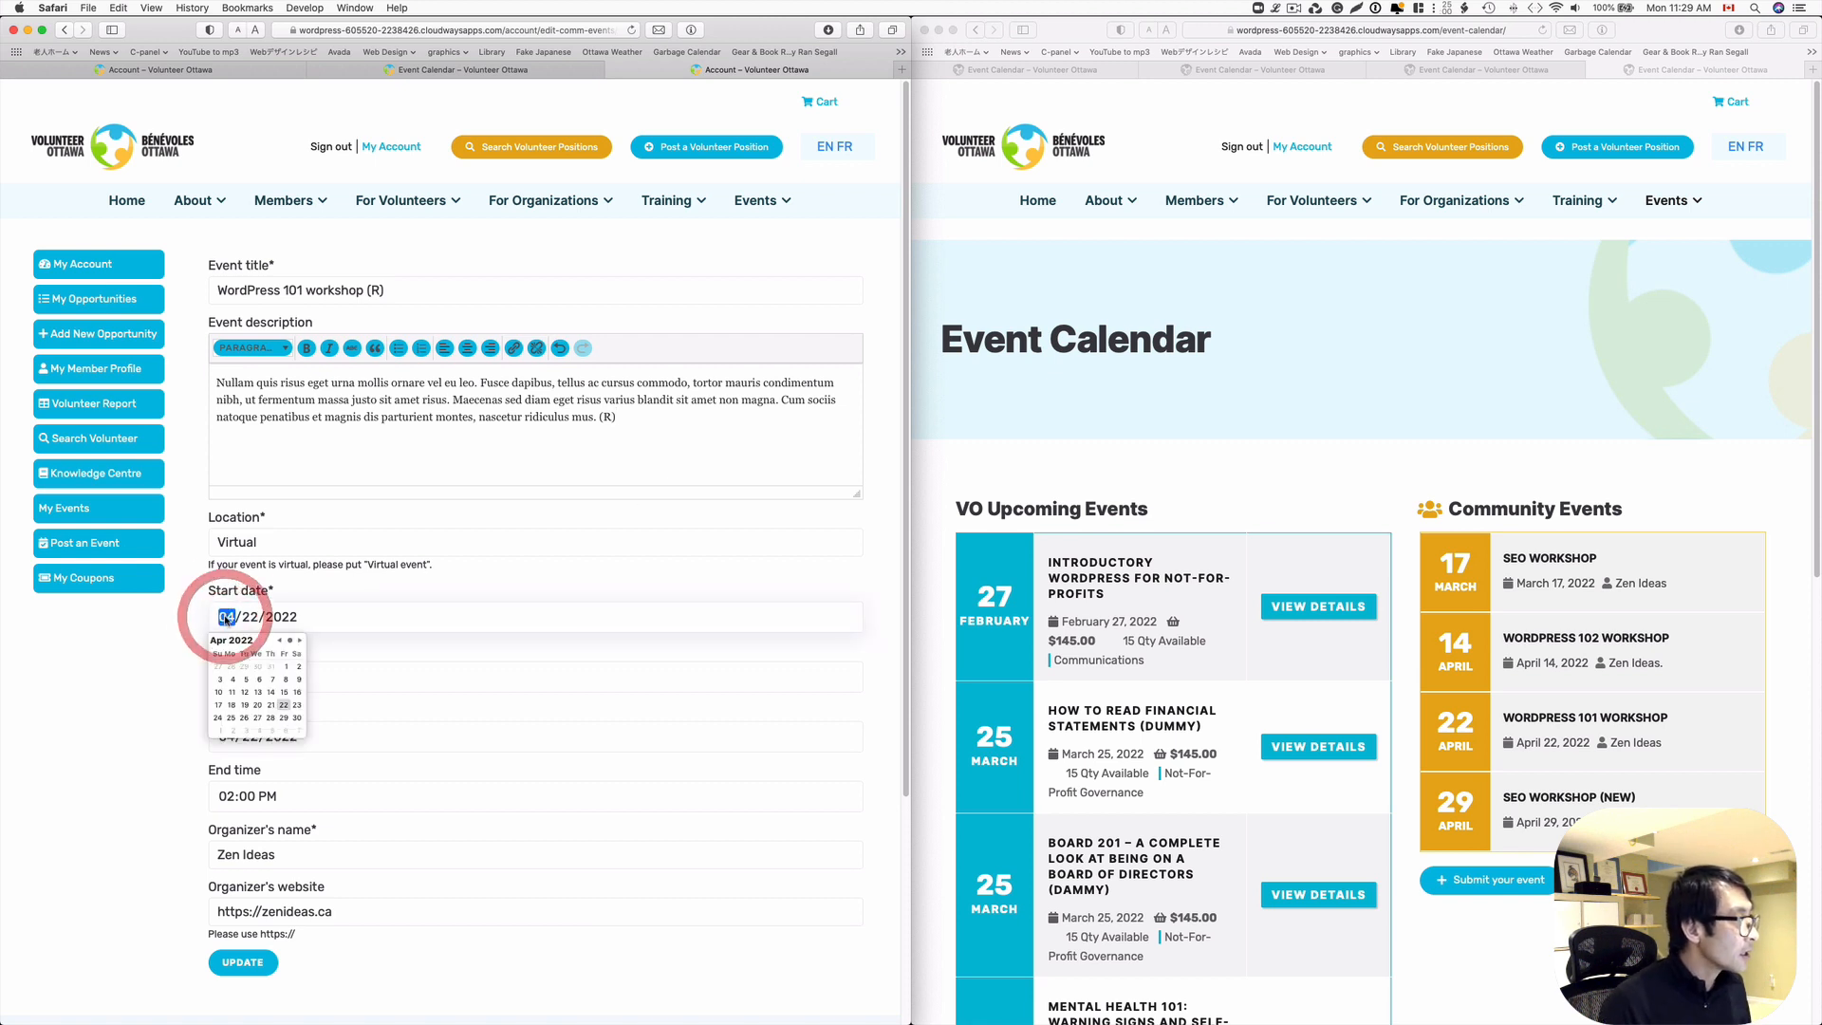
{"action": "left_click", "coordinate": [300, 640]}
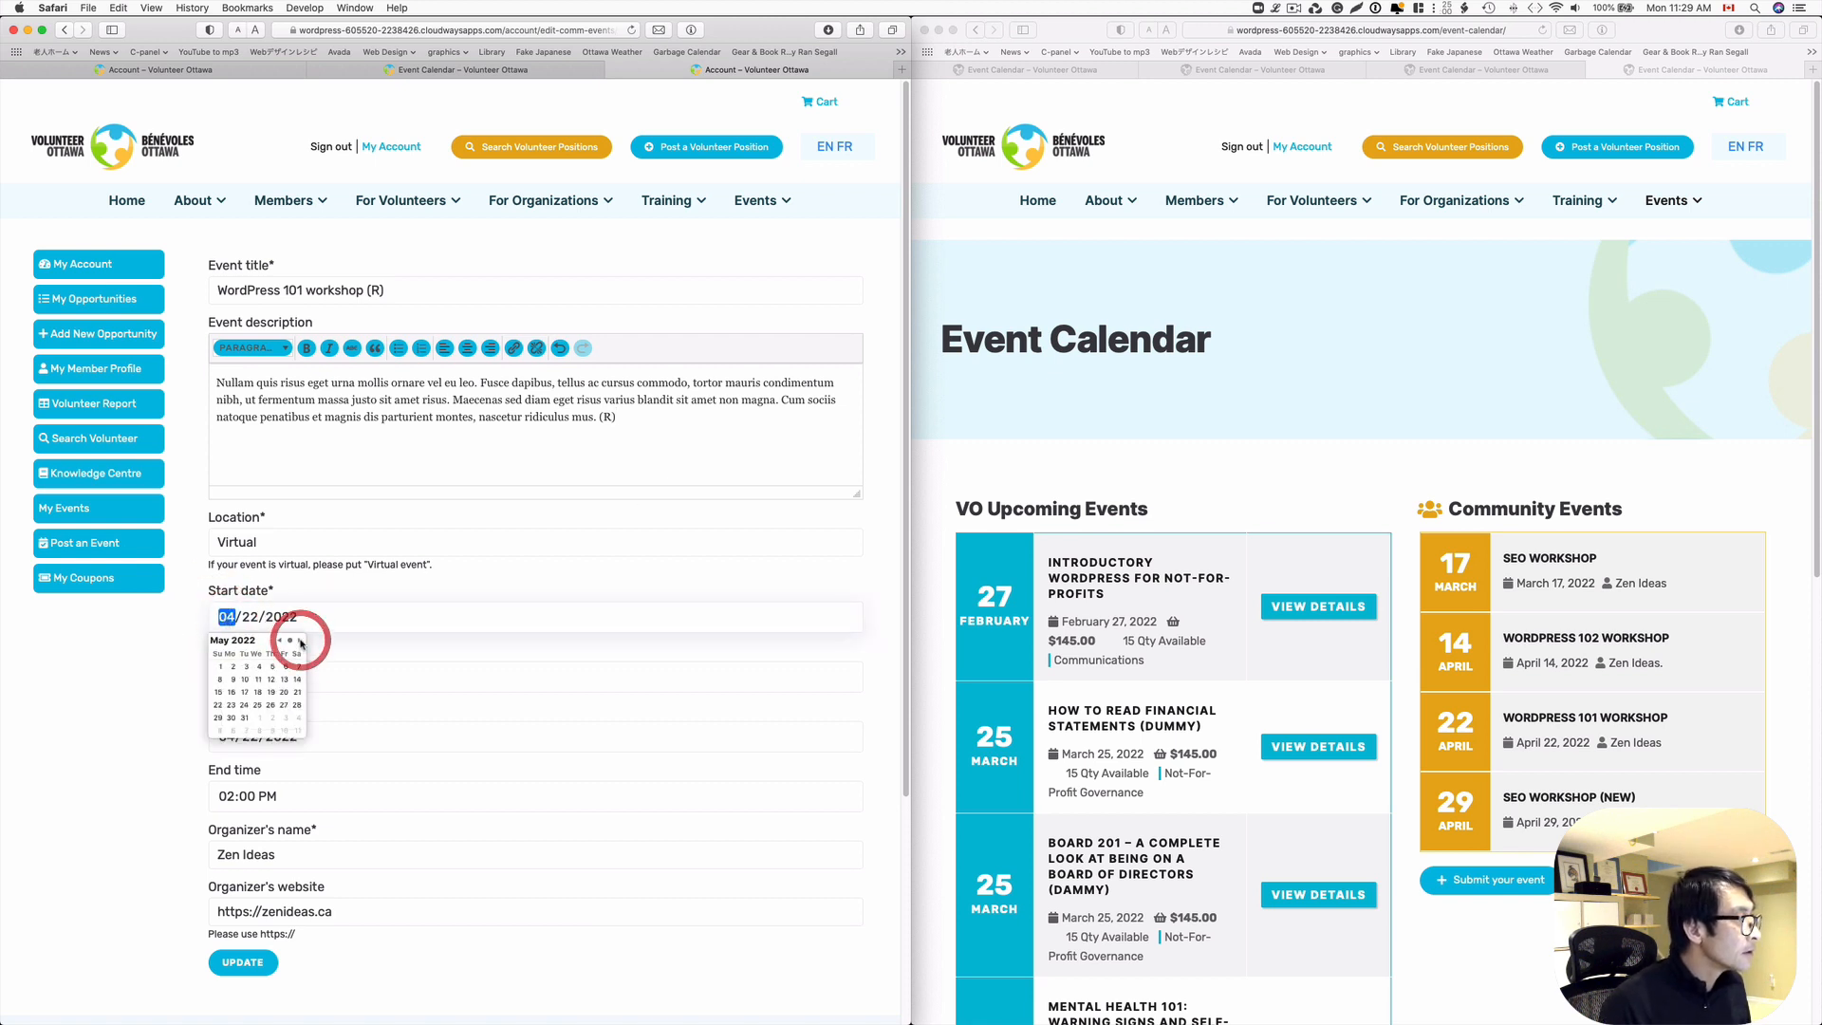
{"action": "left_click", "coordinate": [270, 691]}
{"action": "left_click", "coordinate": [383, 738]}
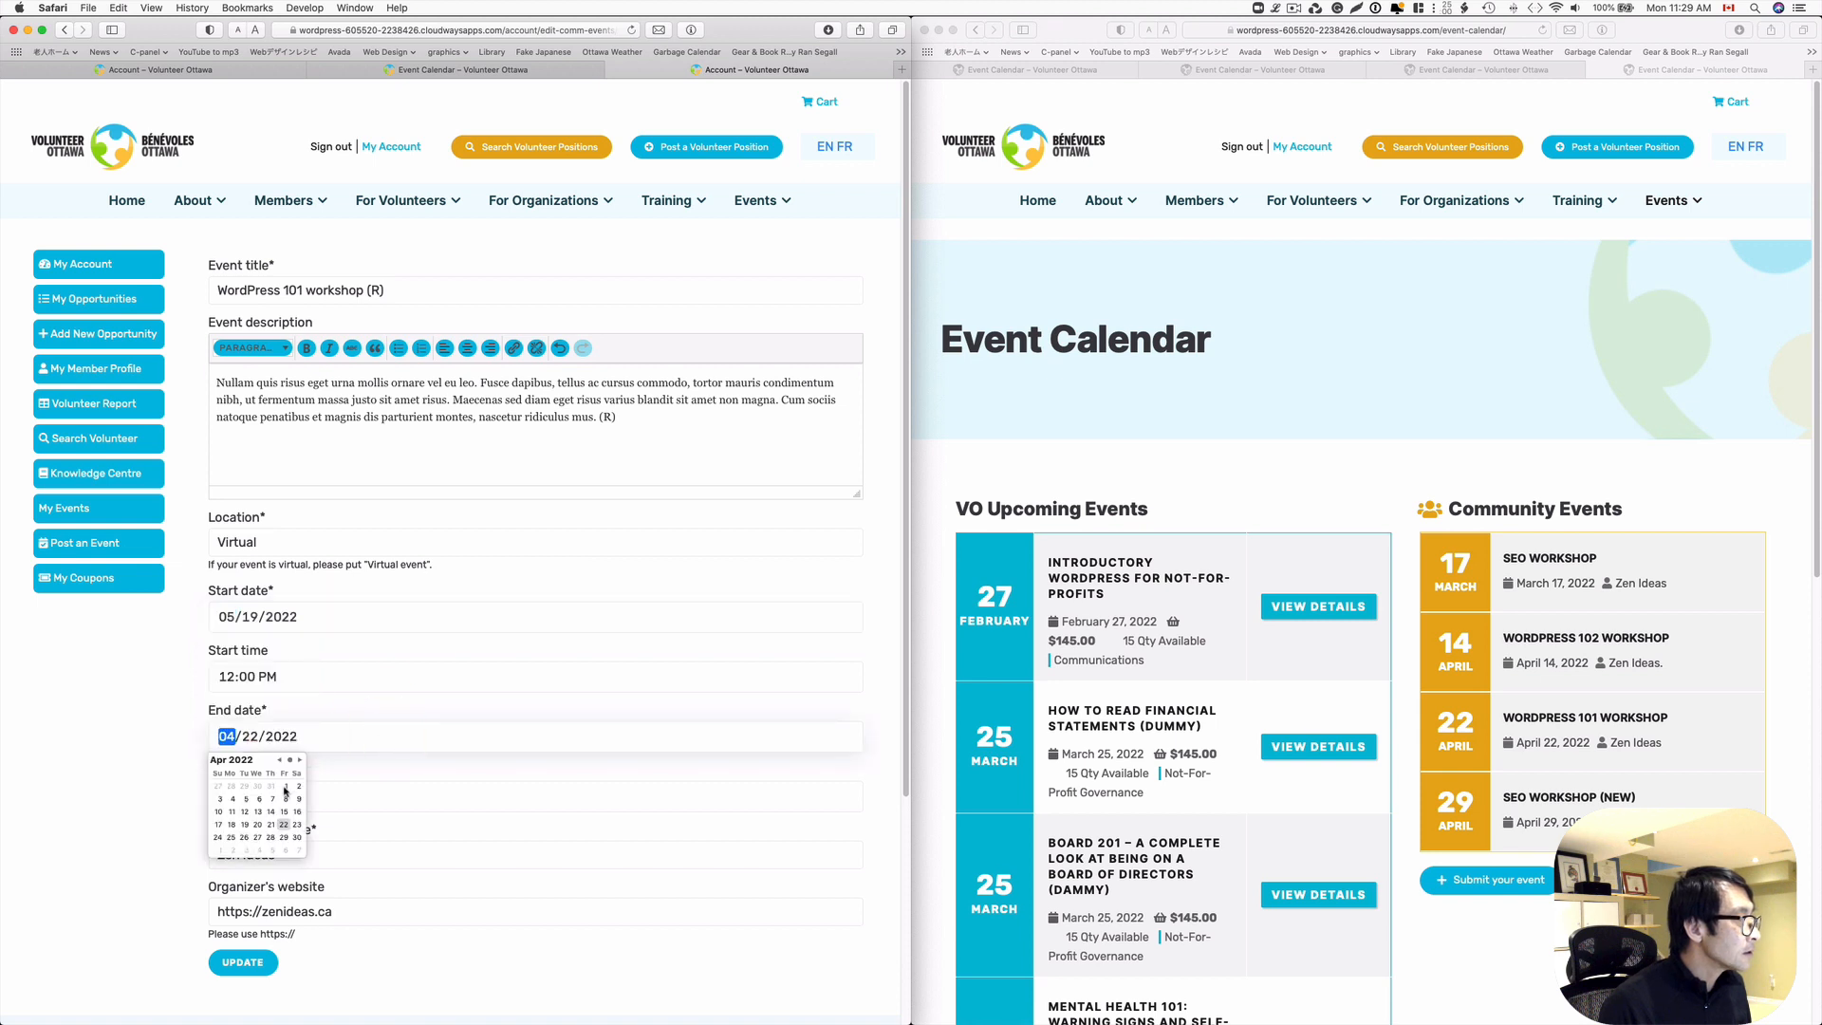
{"action": "left_click", "coordinate": [300, 759]}
{"action": "left_click", "coordinate": [270, 812]}
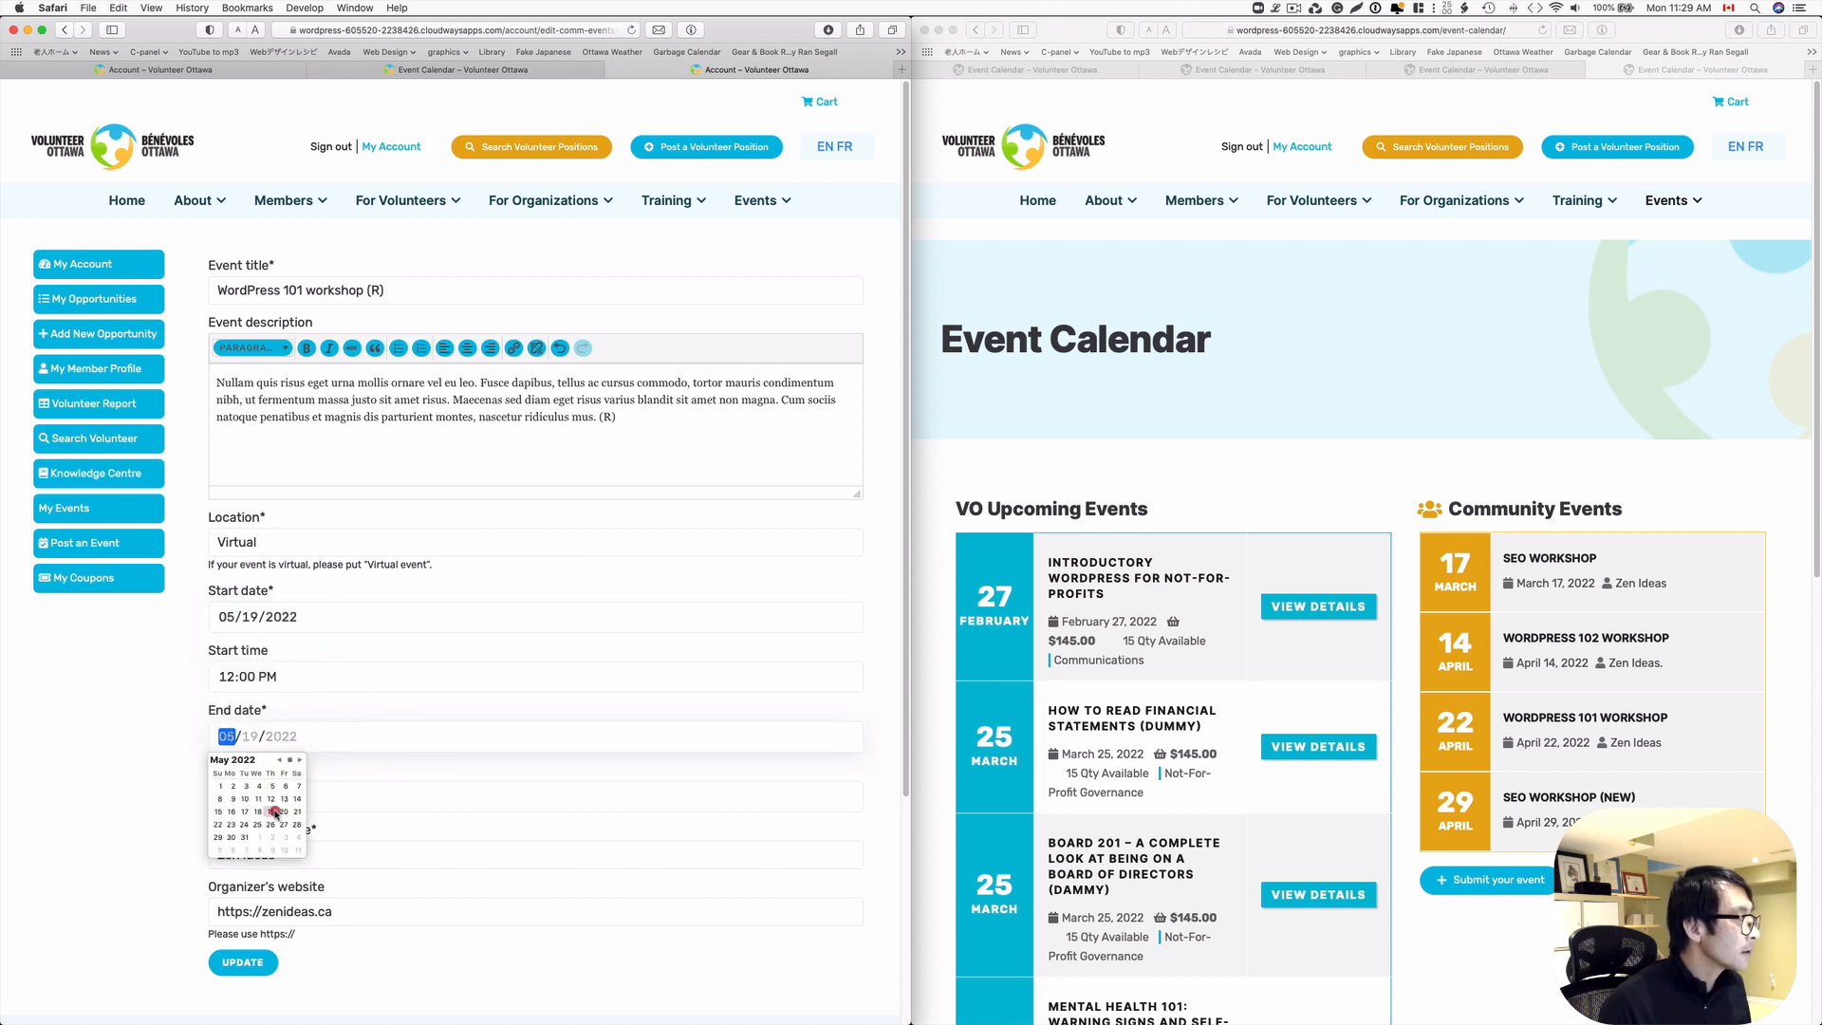
{"action": "left_click", "coordinate": [417, 811]}
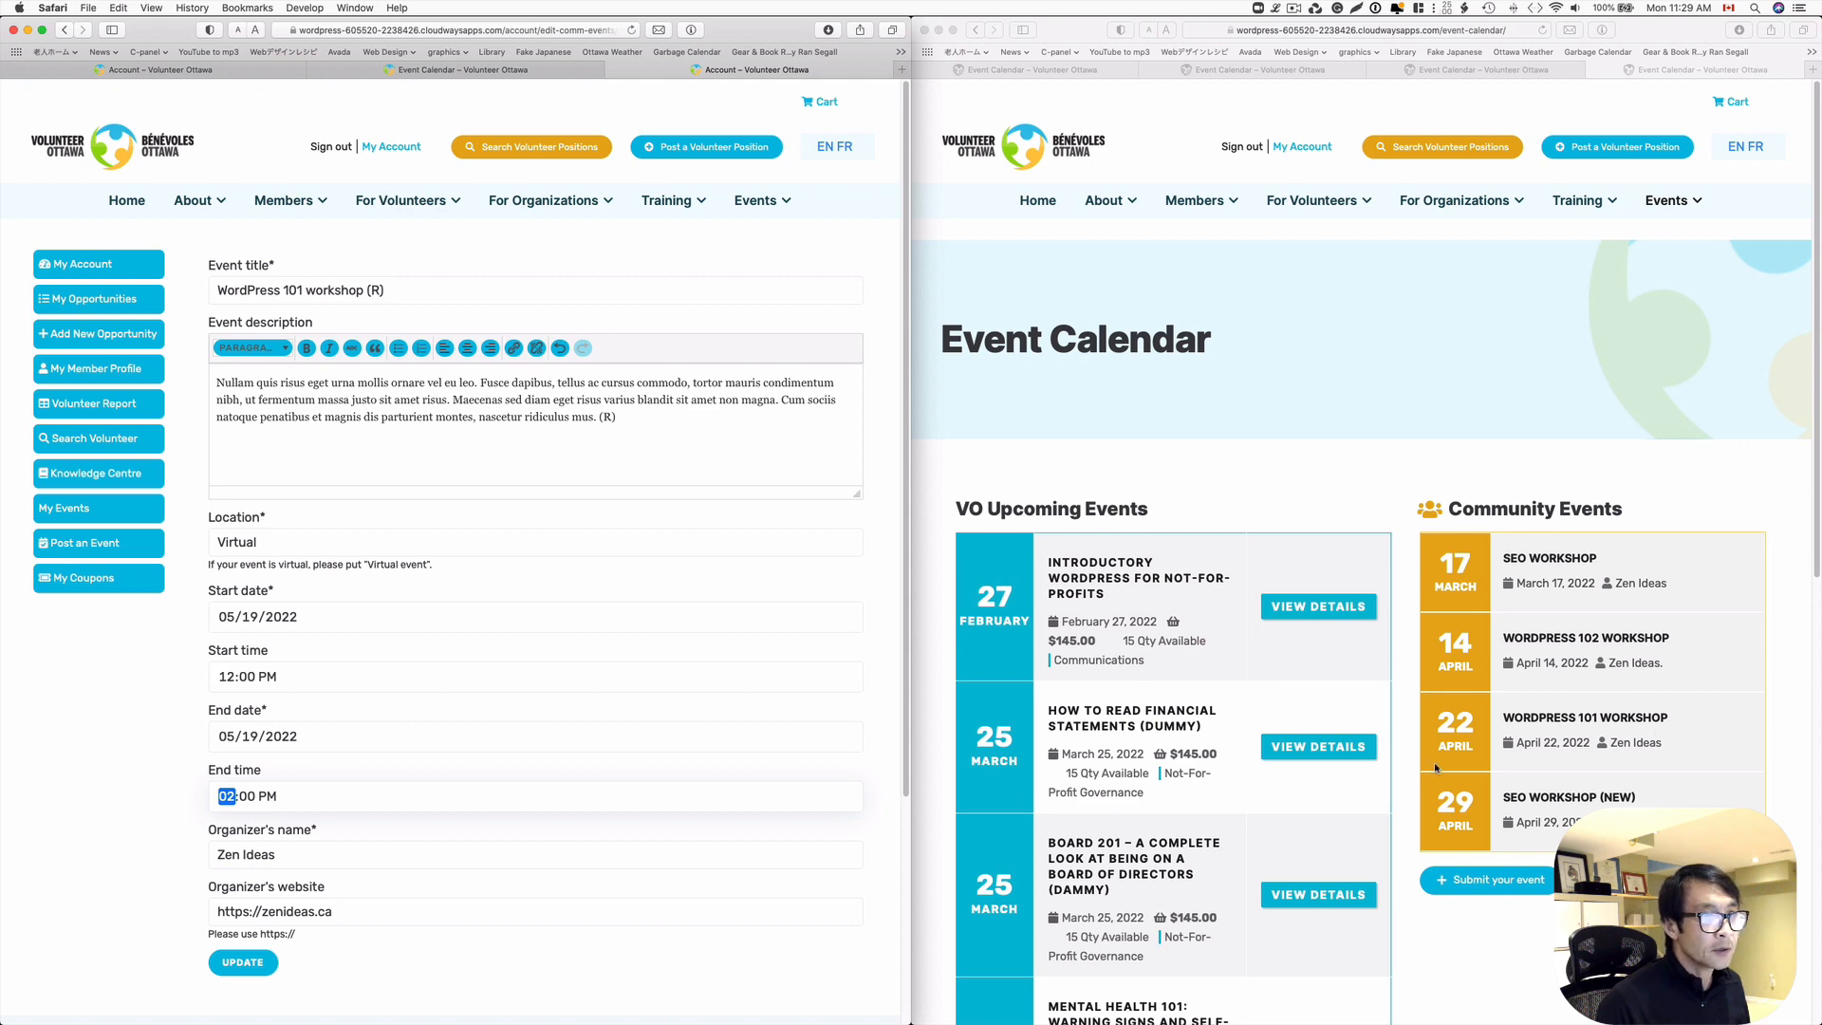
{"action": "left_click", "coordinate": [243, 962]}
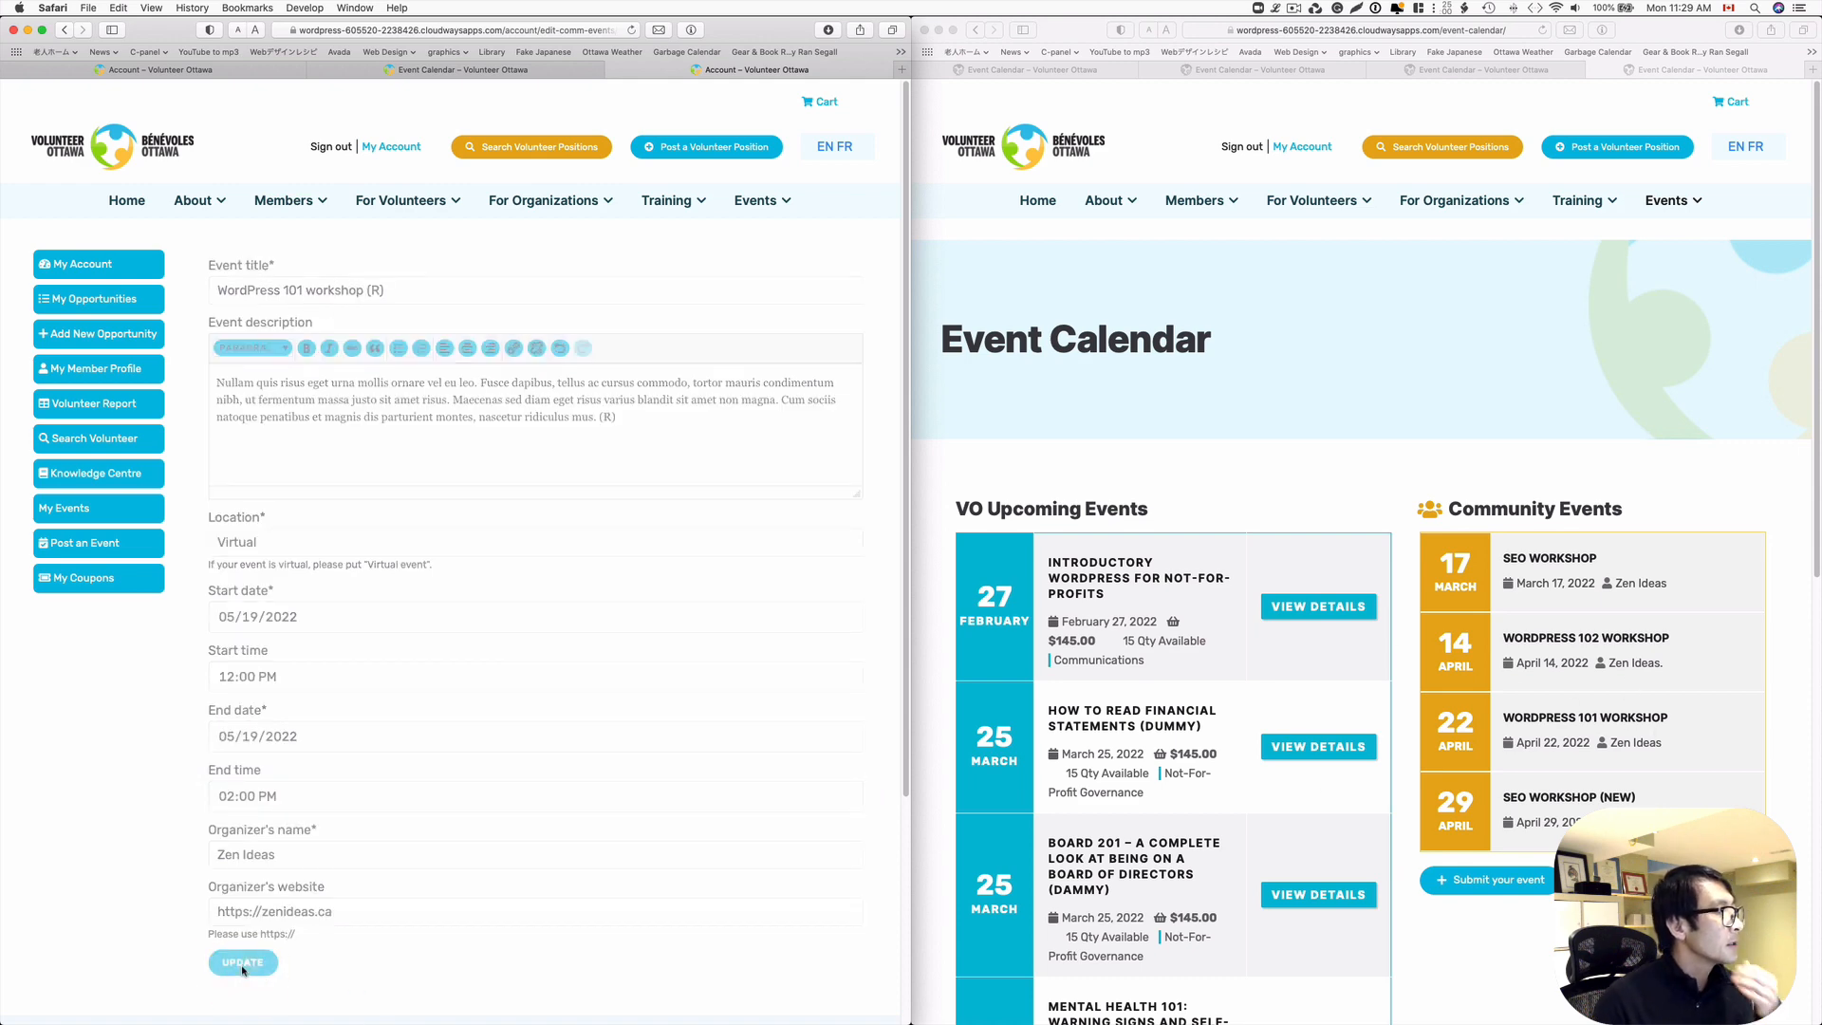
{"action": "scroll", "coordinate": [508, 942], "scroll_direction": "down", "scroll_amount": 1}
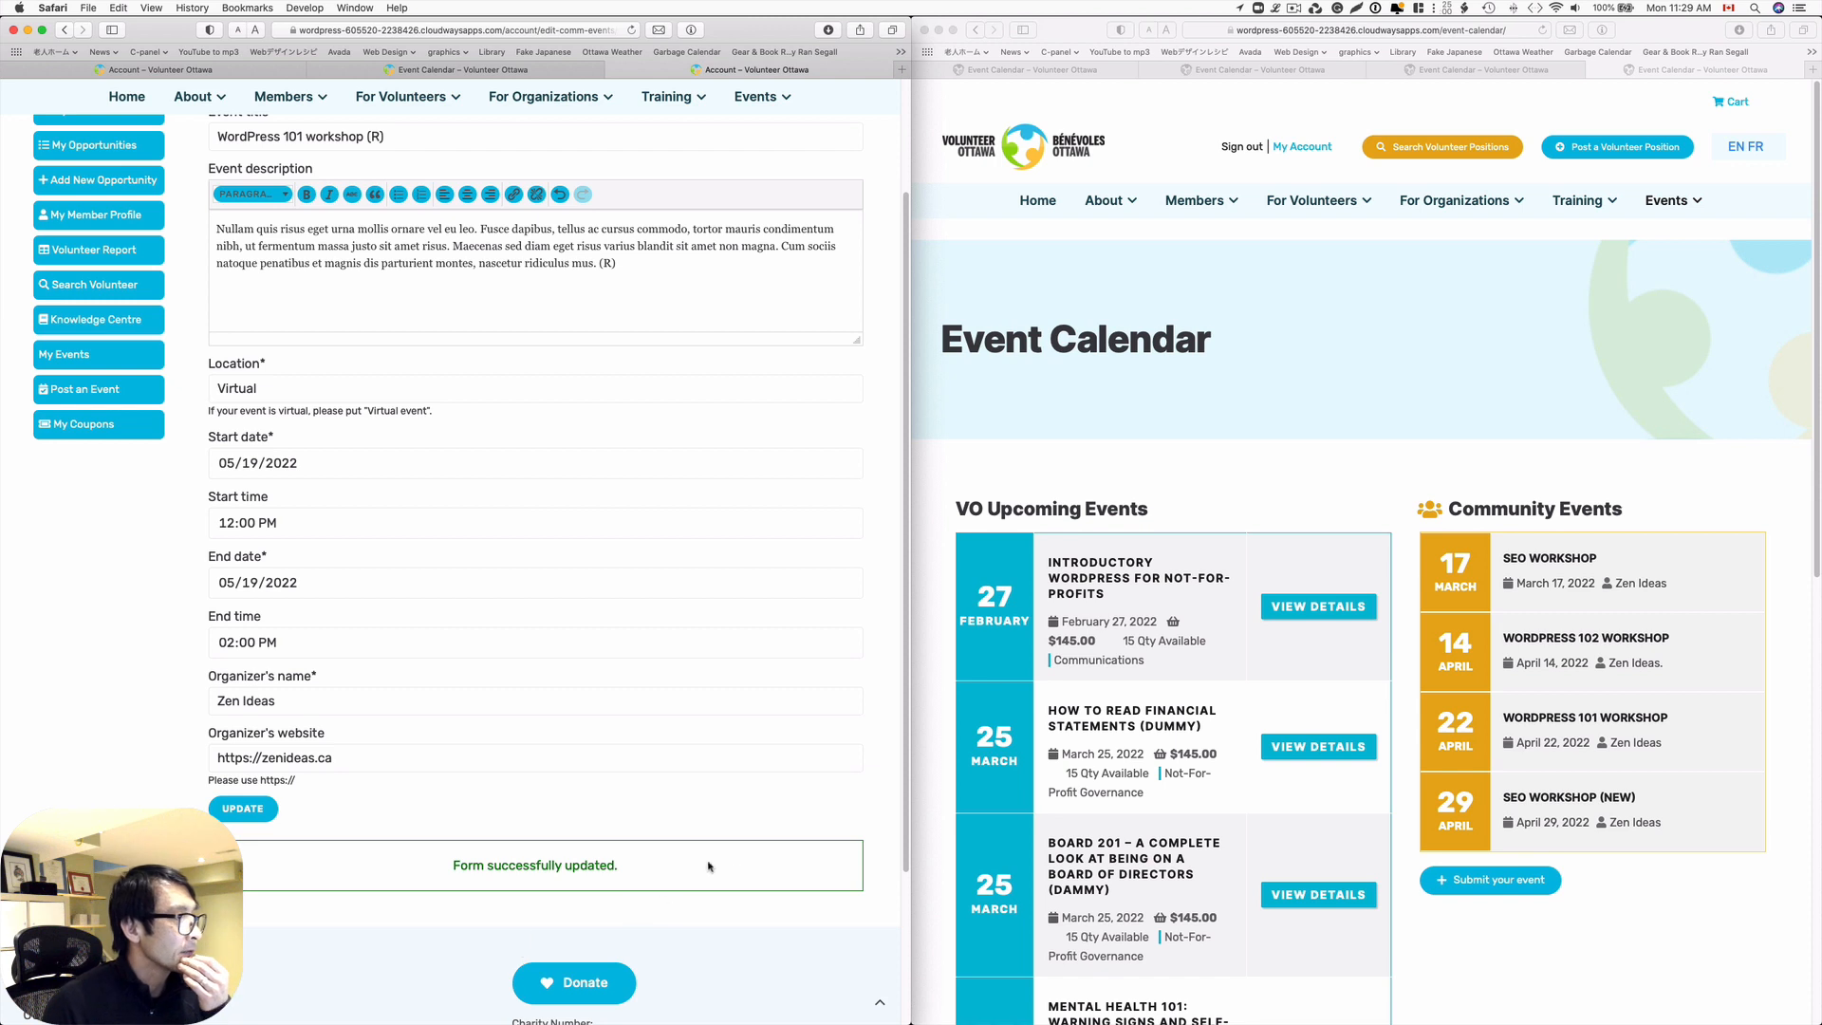
- Reload the Event Calendar and open the WordPress 101 workshop (R) community event to check its edited title, description and date
{"action": "left_click", "coordinate": [1541, 30]}
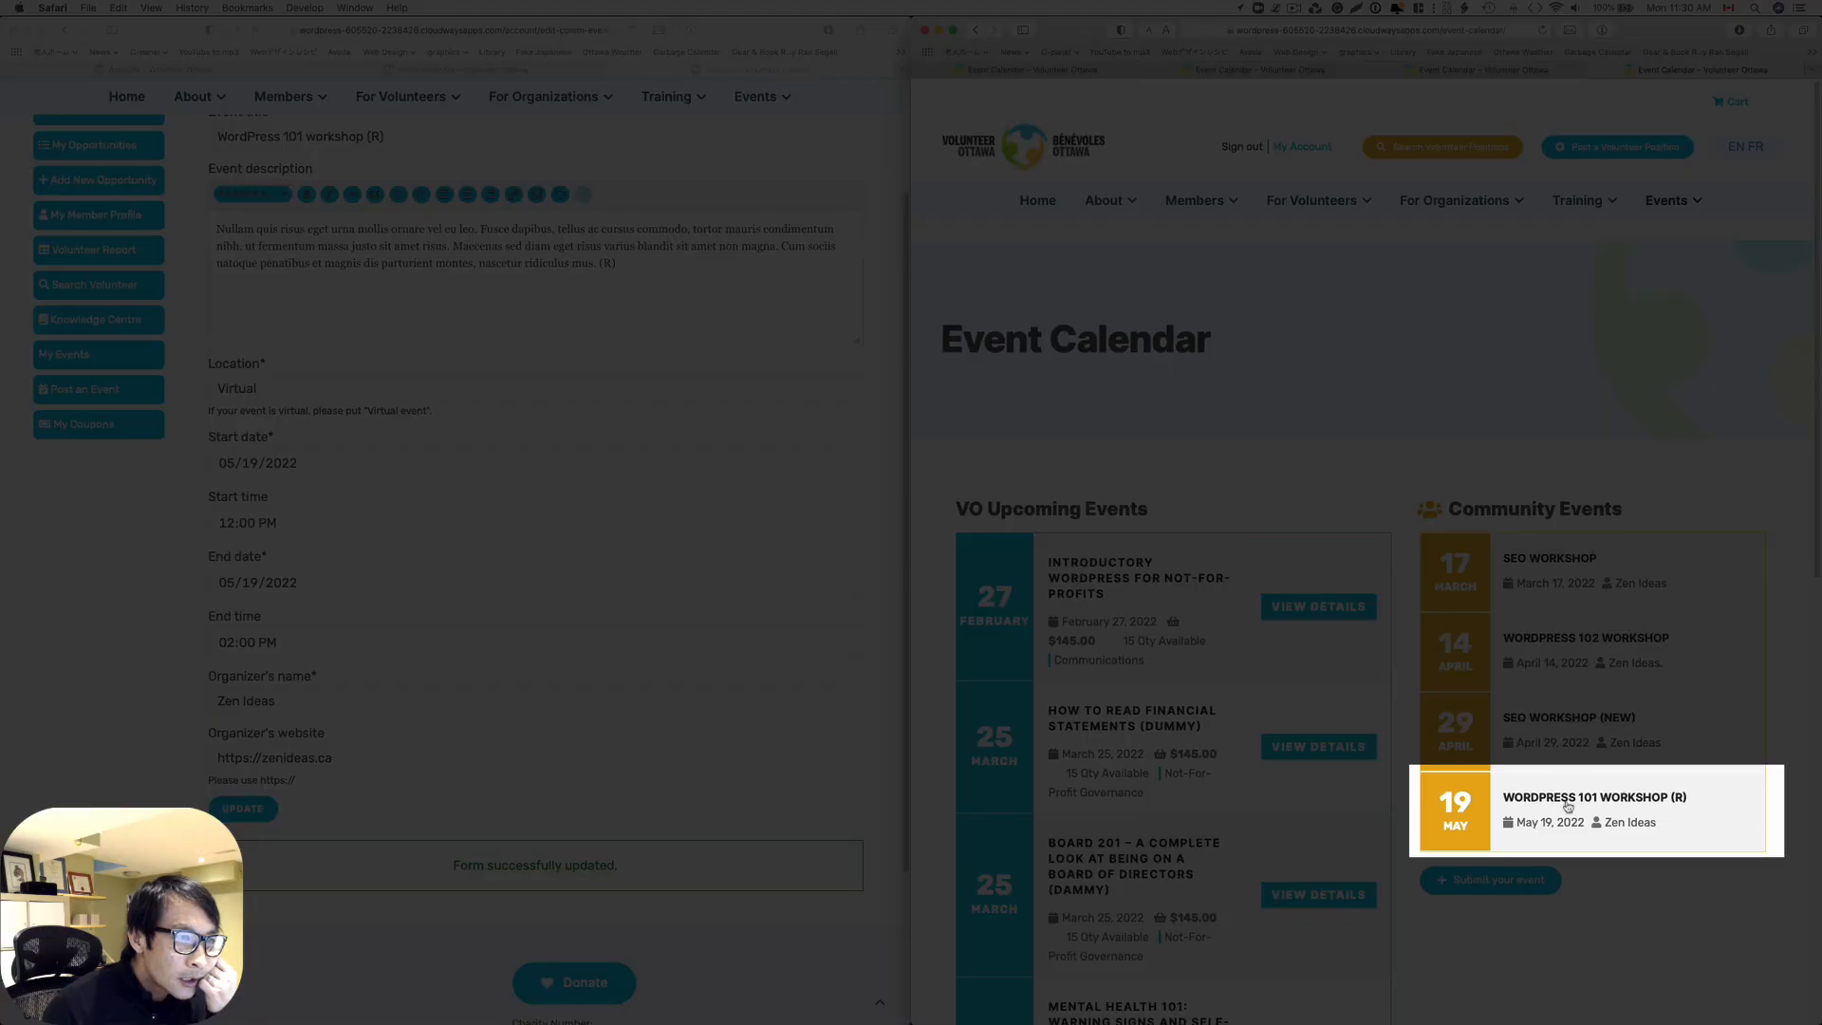
{"action": "left_click", "coordinate": [1659, 799]}
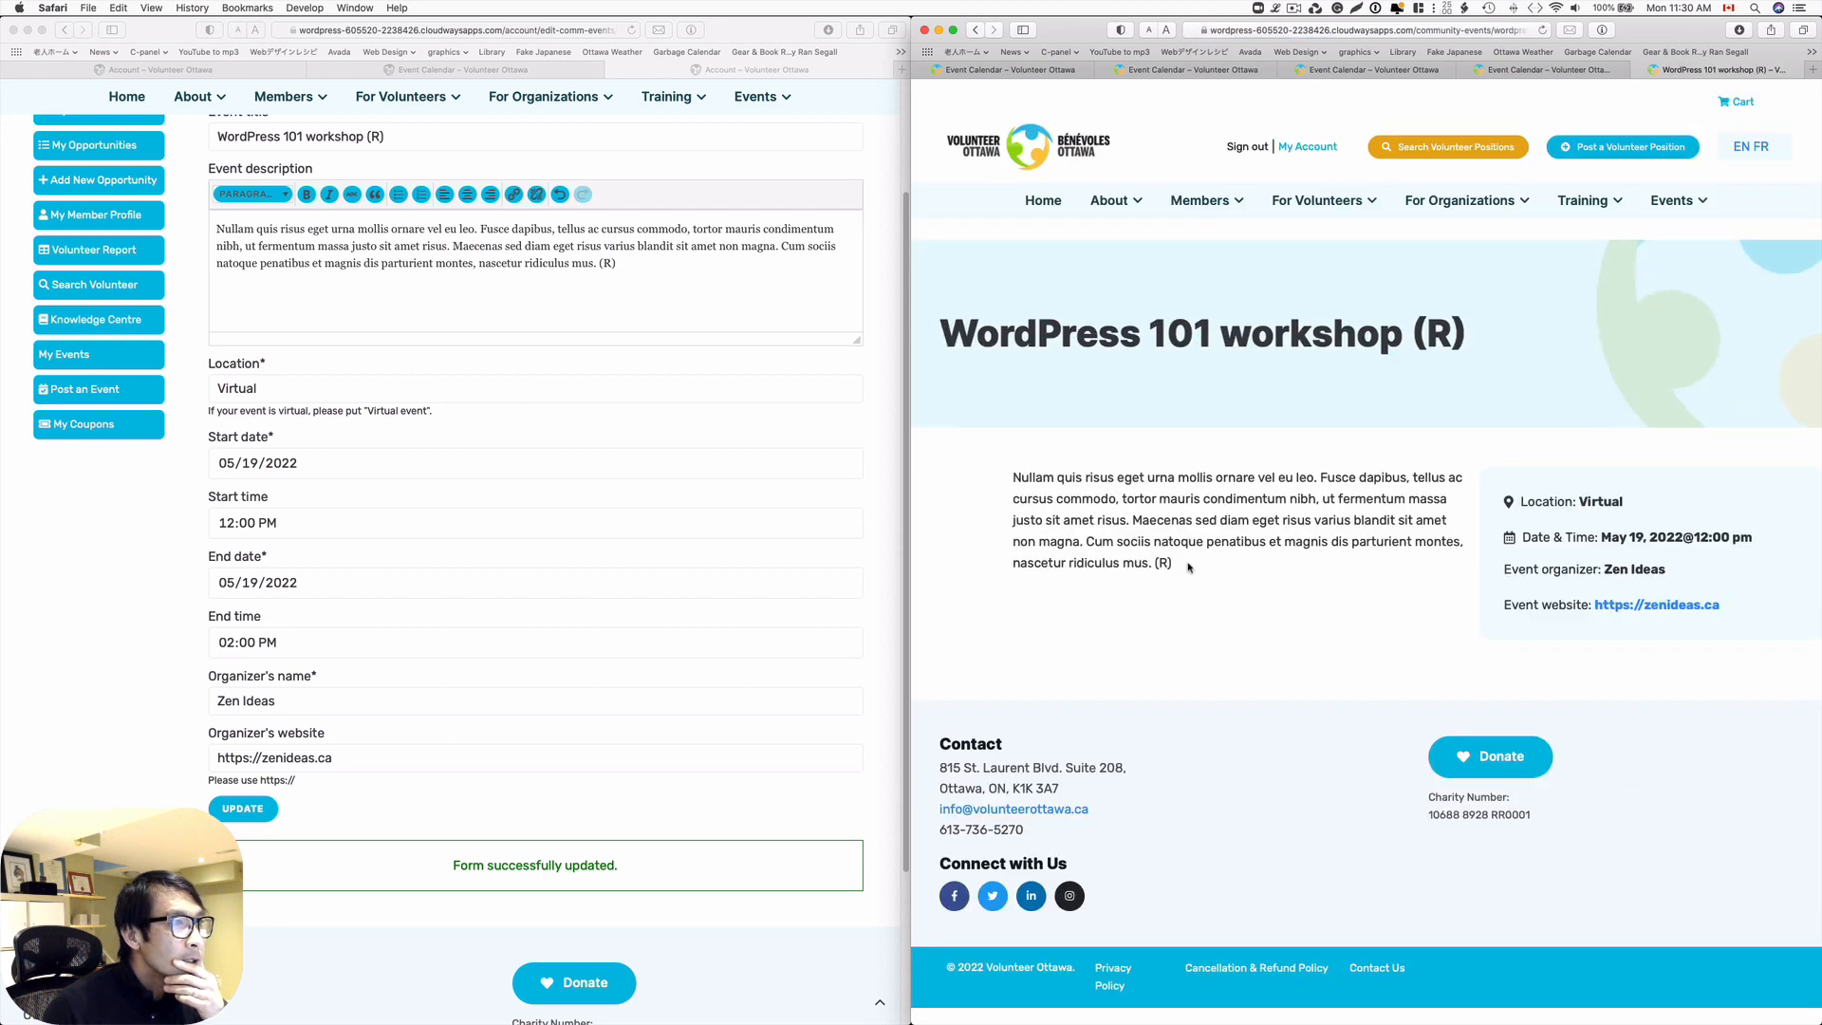
{"action": "left_click_drag", "start_coordinate": [1174, 564], "coordinate": [1155, 563]}
{"action": "left_click", "coordinate": [1237, 581]}
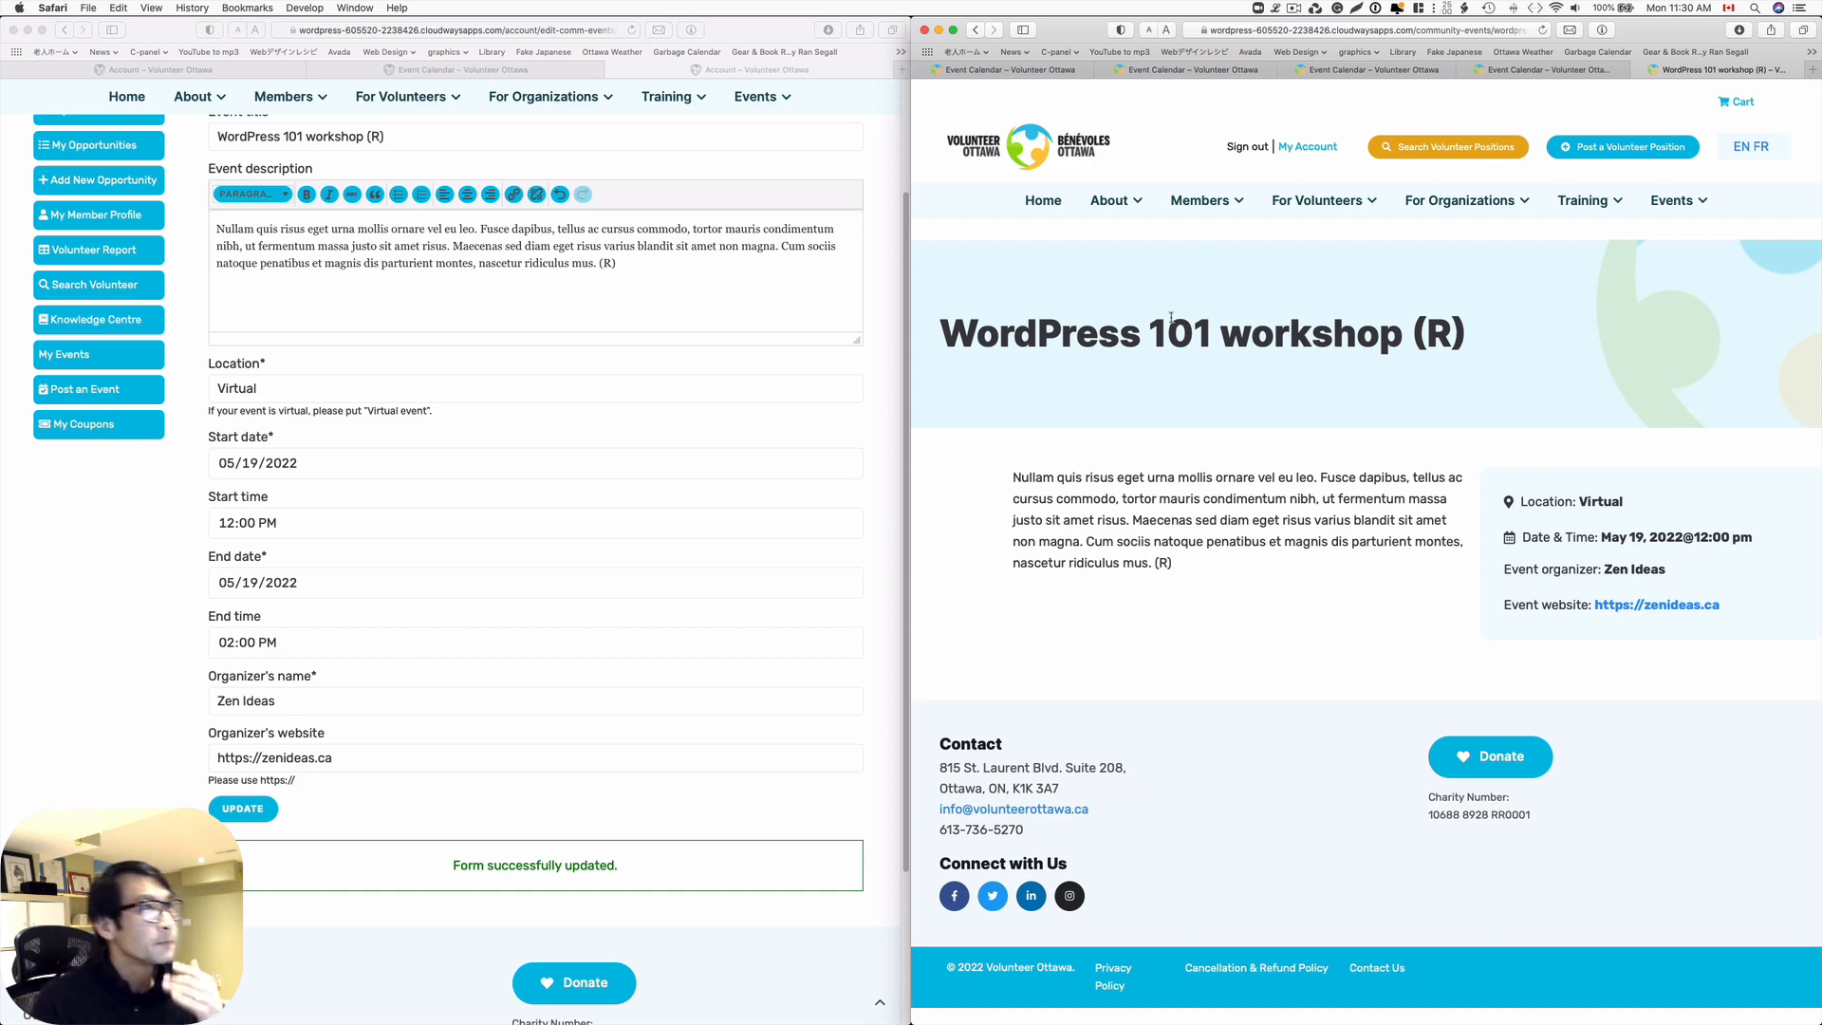
- Return to the My Events account page and review the listed events and their edit links
{"action": "left_click", "coordinate": [82, 356]}
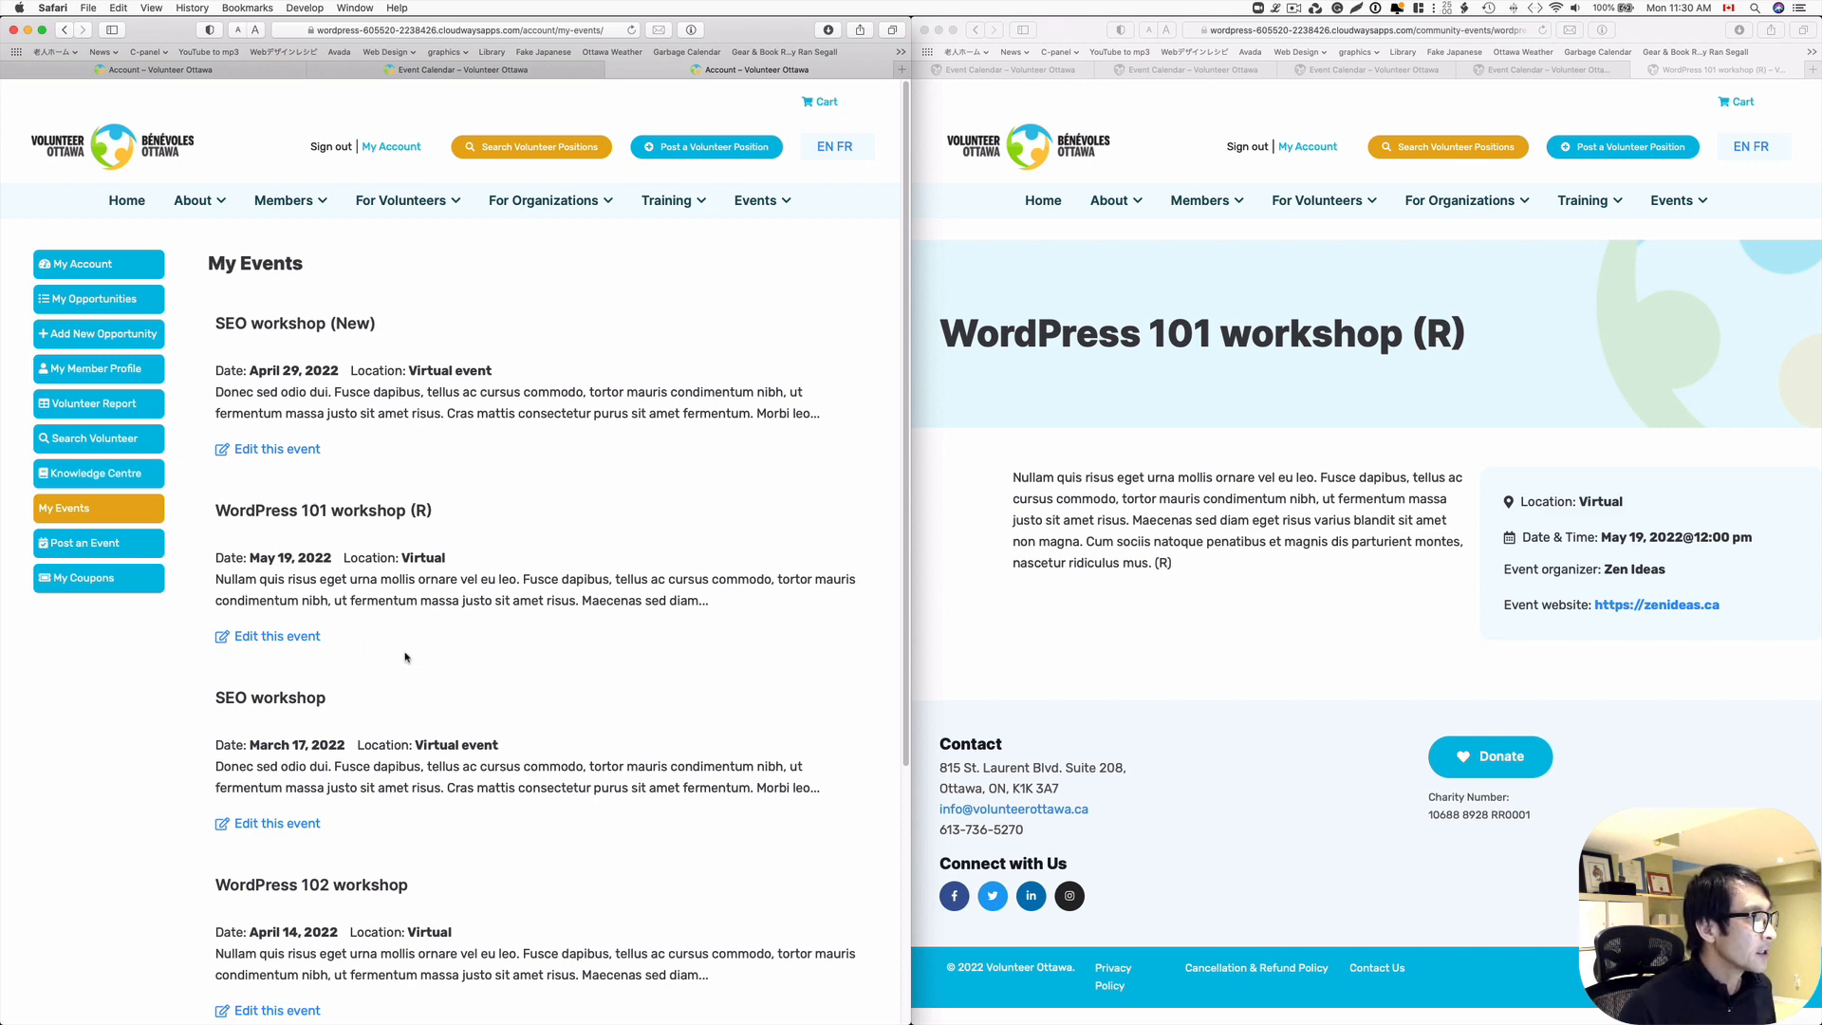
{"action": "scroll", "coordinate": [408, 656], "scroll_direction": "down", "scroll_amount": 5}
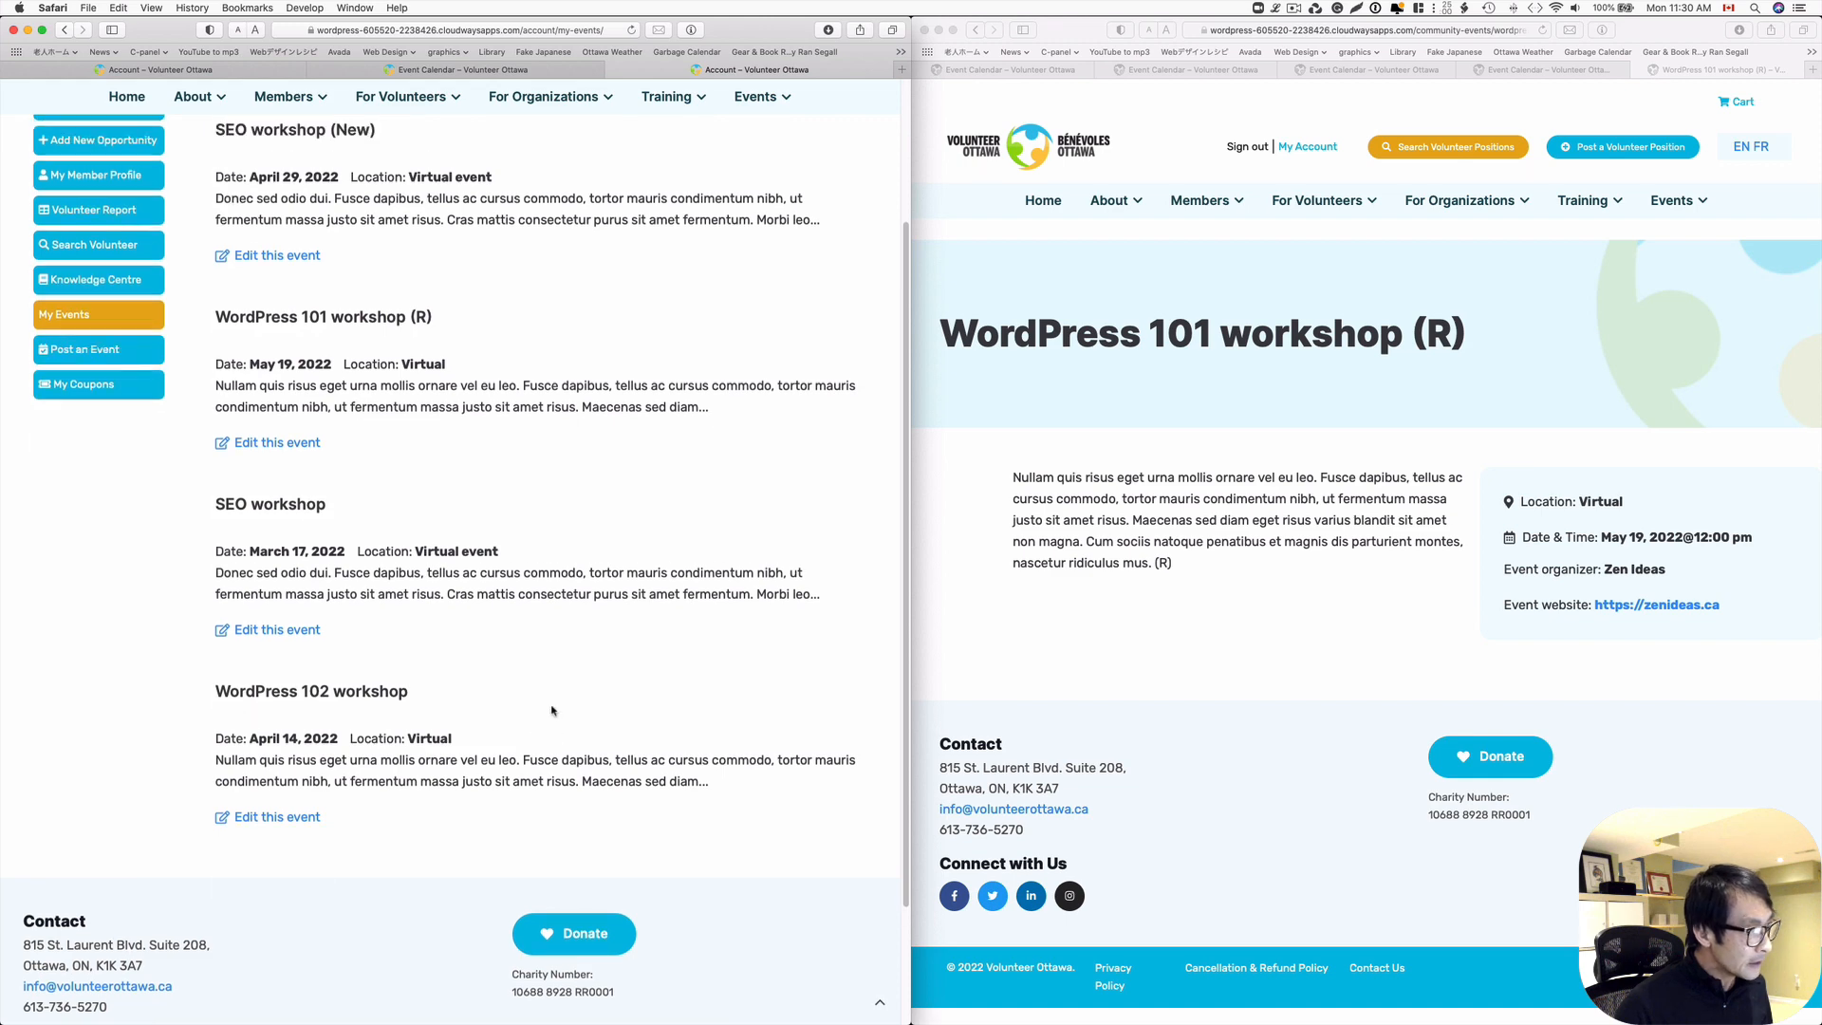
{"action": "scroll", "coordinate": [551, 709], "scroll_direction": "up", "scroll_amount": 2}
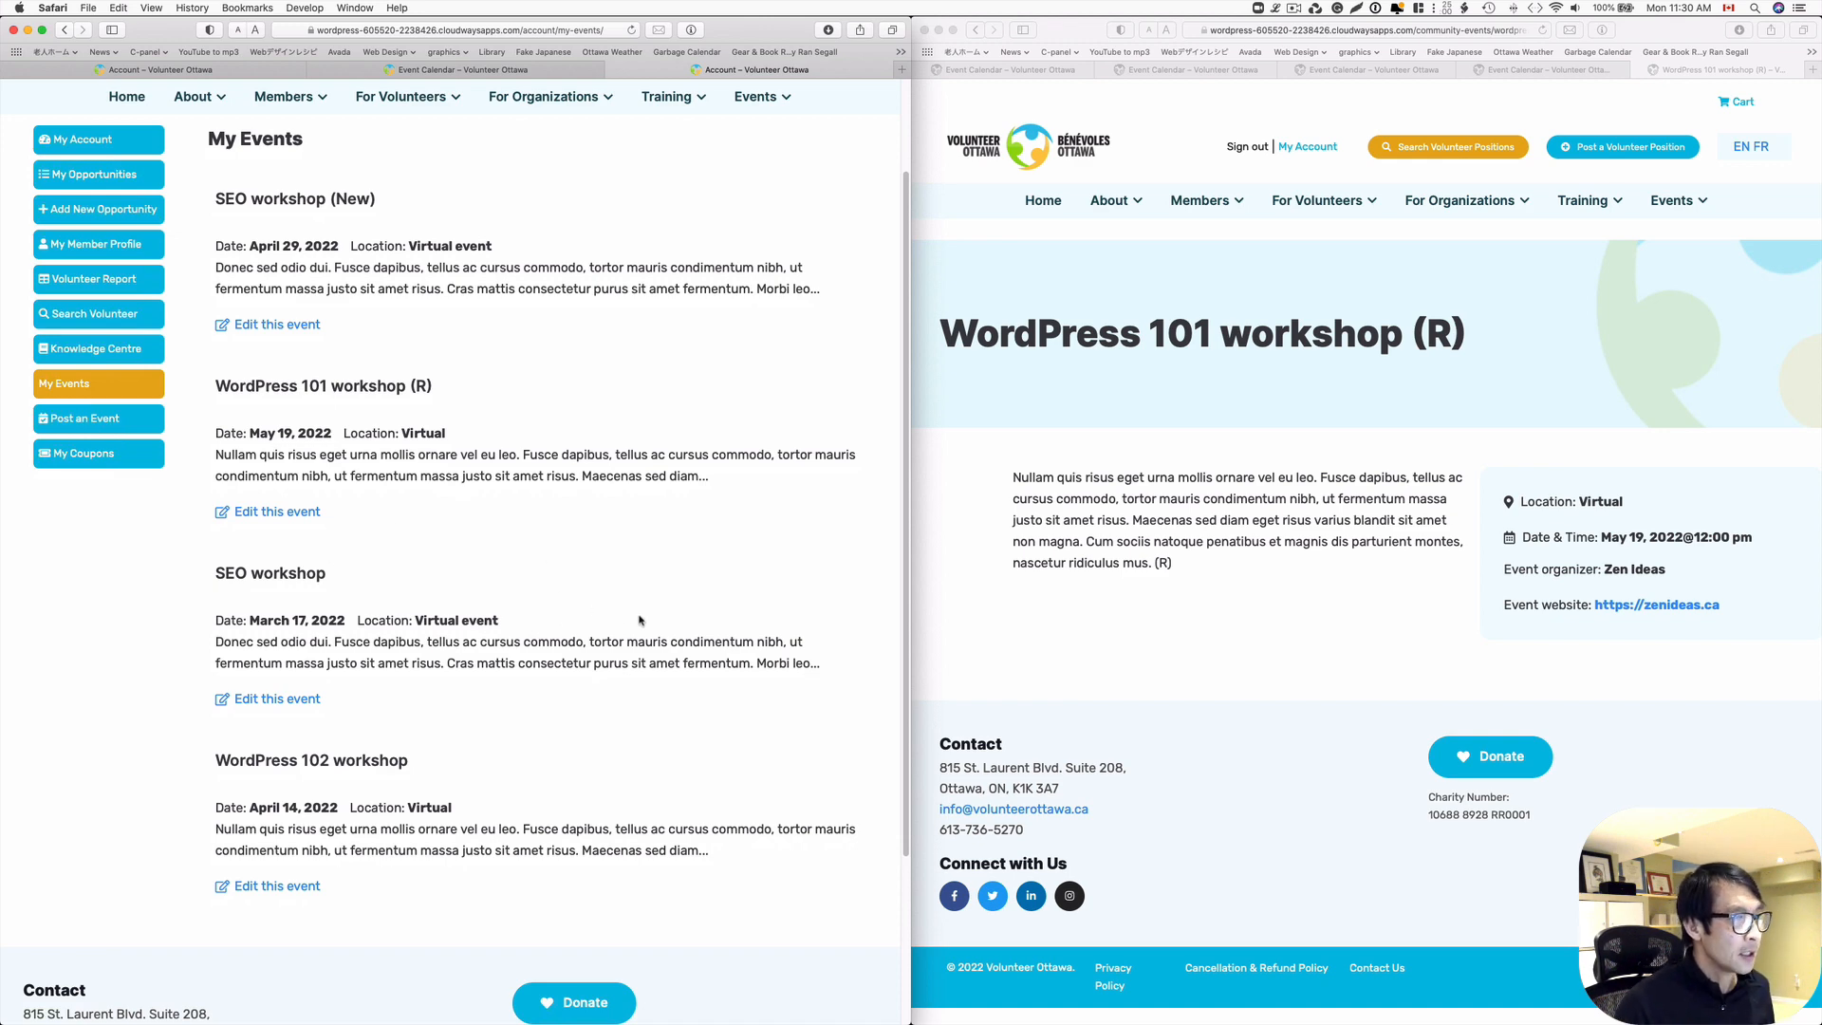
{"action": "scroll", "coordinate": [673, 627], "scroll_direction": "up", "scroll_amount": 1}
- Switch to Chrome and open the Event listing (Account page) item from the JetEngine listings for editing with Elementor
{"action": "key", "text": "ctrl+Up"}
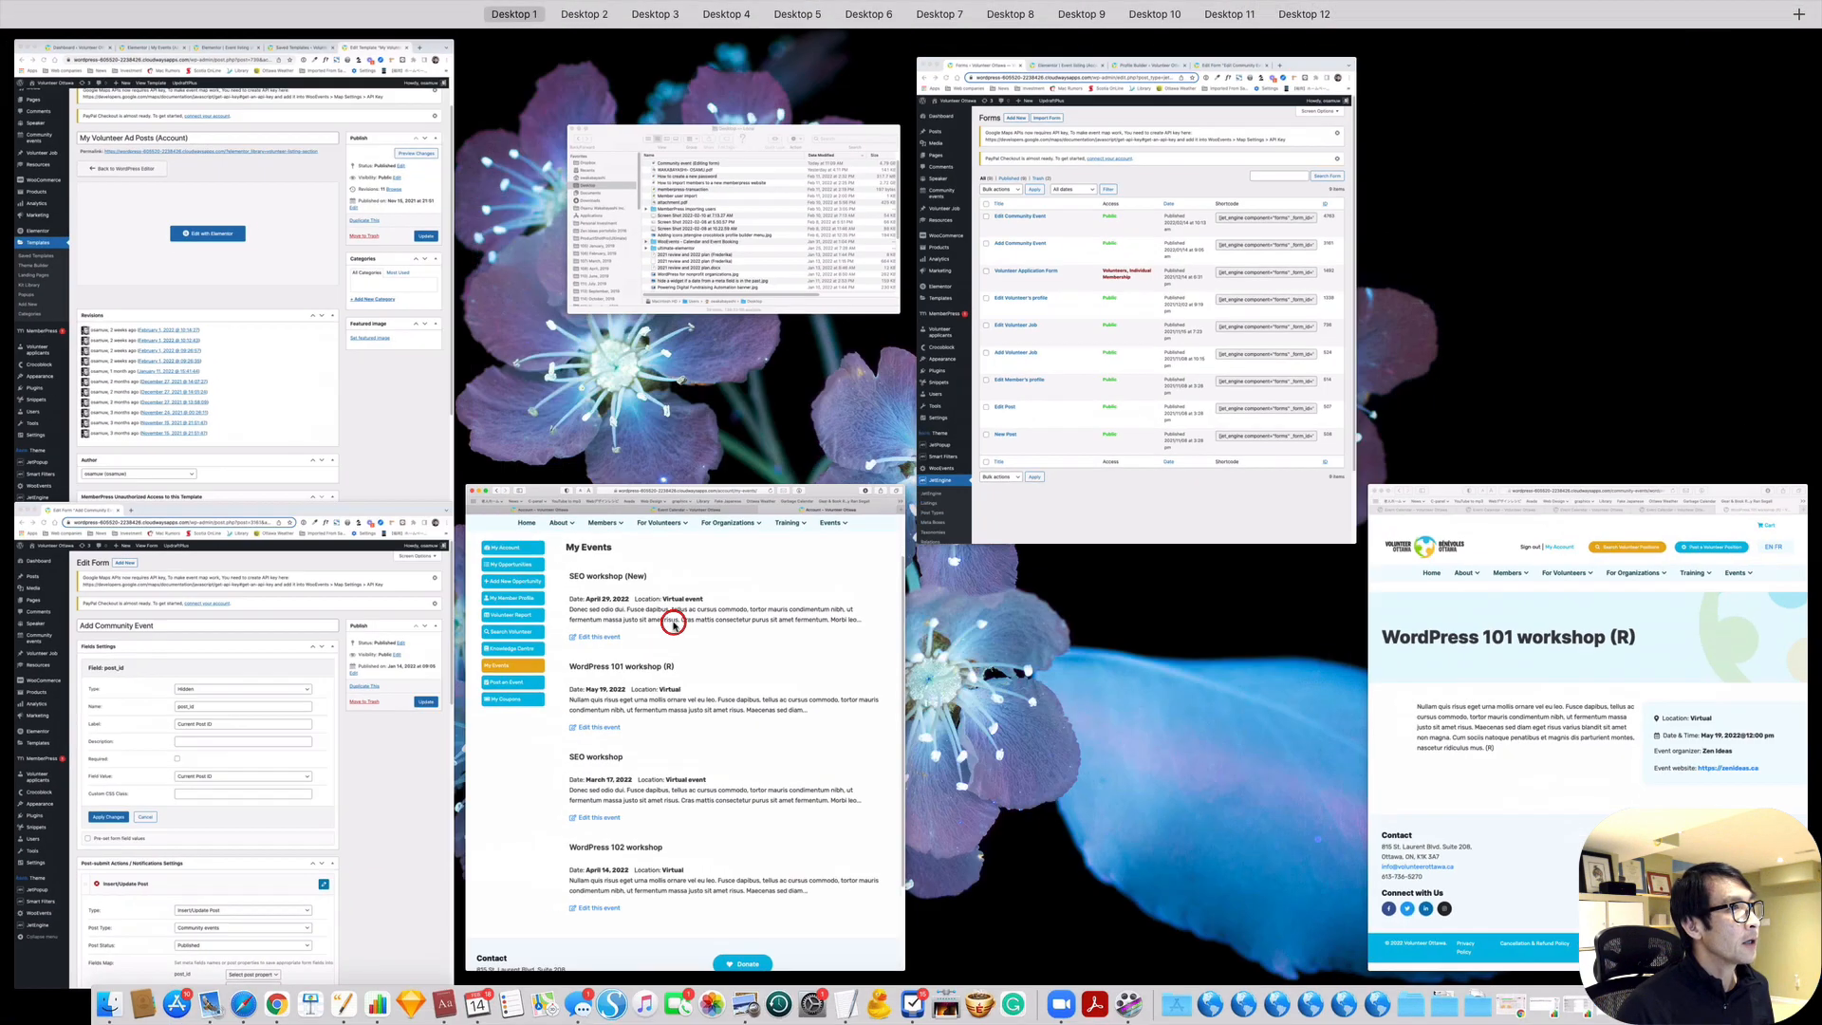
{"action": "left_click", "coordinate": [426, 442]}
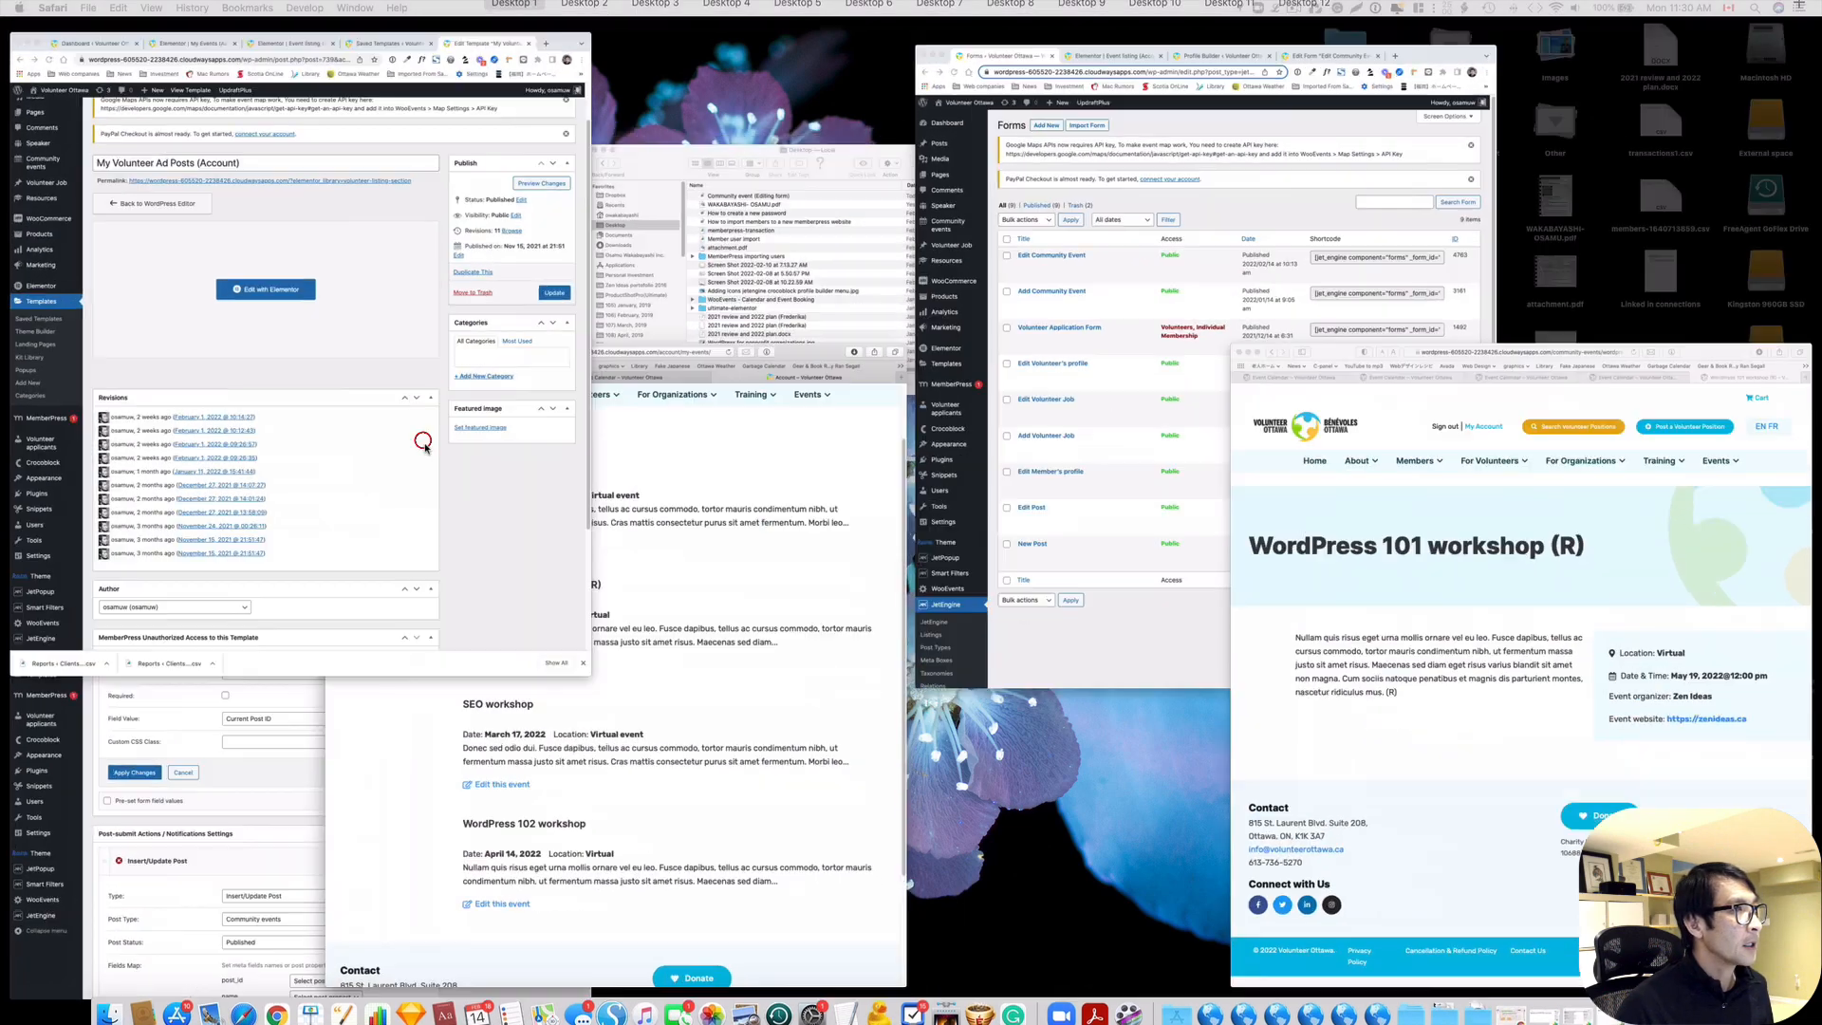
{"action": "key", "text": "ctrl+Up"}
{"action": "left_click", "coordinate": [1158, 539]}
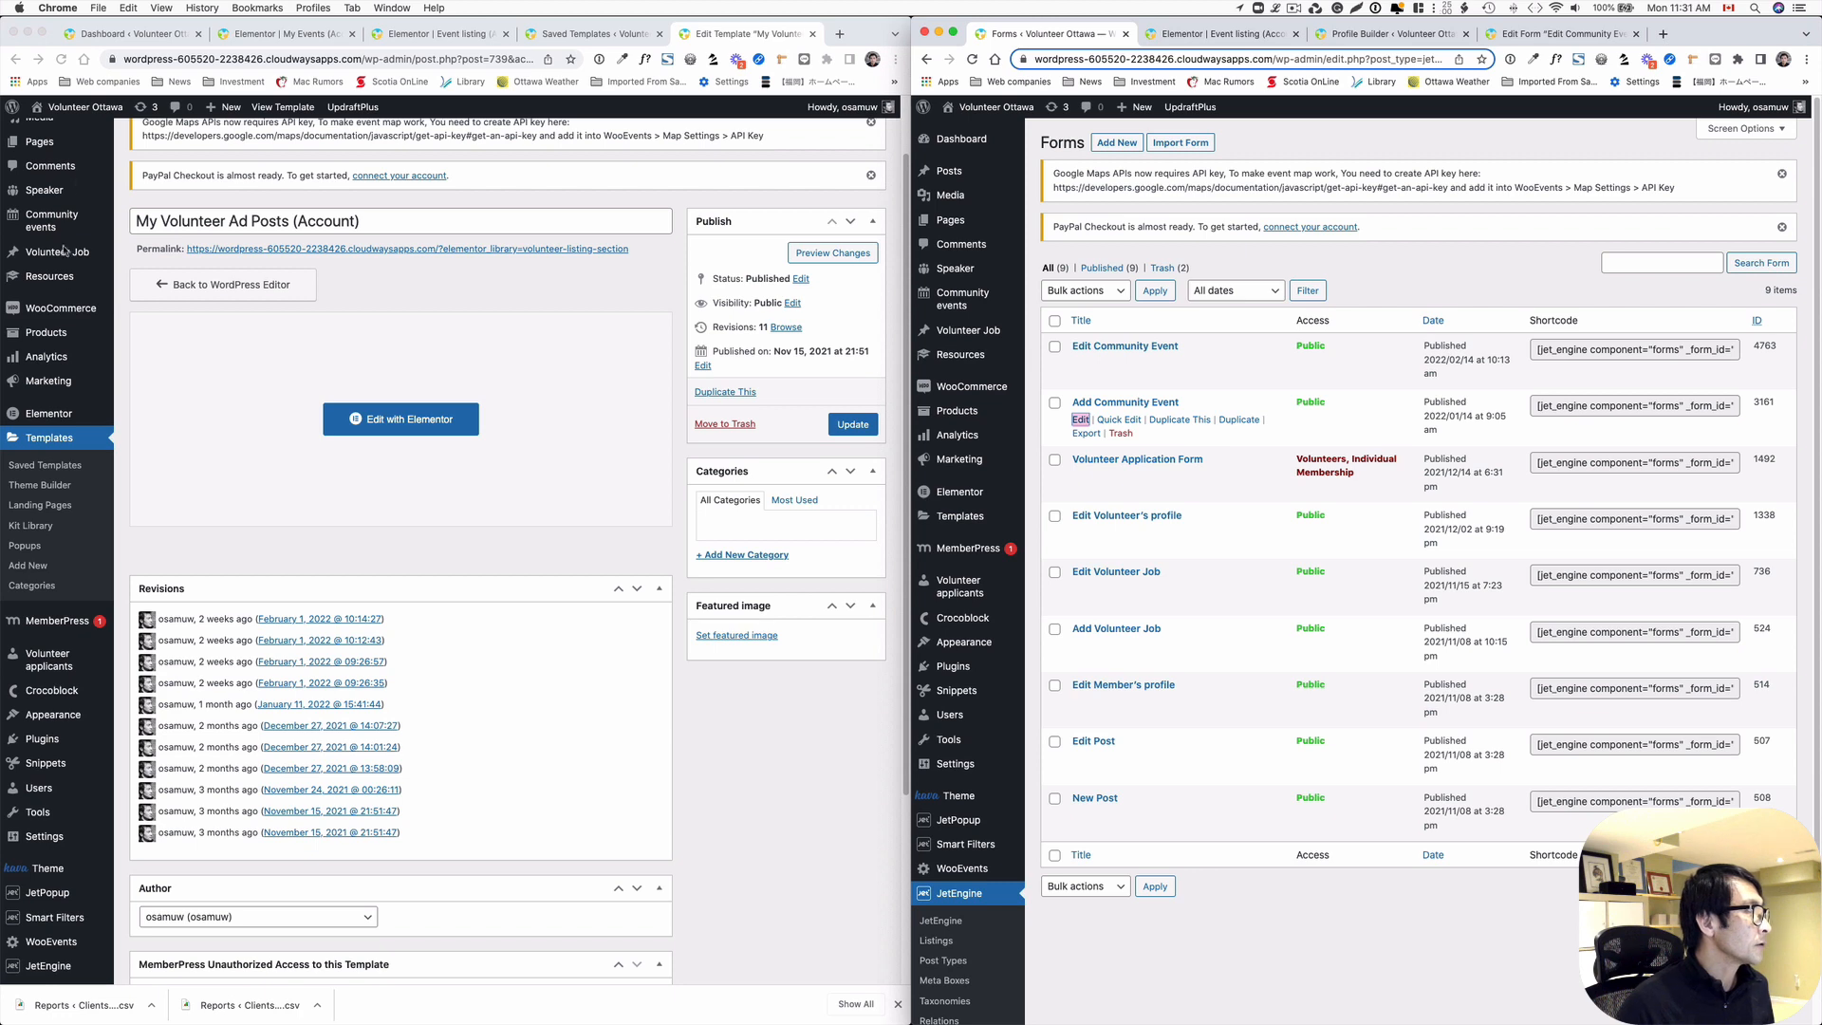
{"action": "scroll", "coordinate": [59, 270], "scroll_direction": "up", "scroll_amount": 2}
{"action": "left_click", "coordinate": [51, 140]}
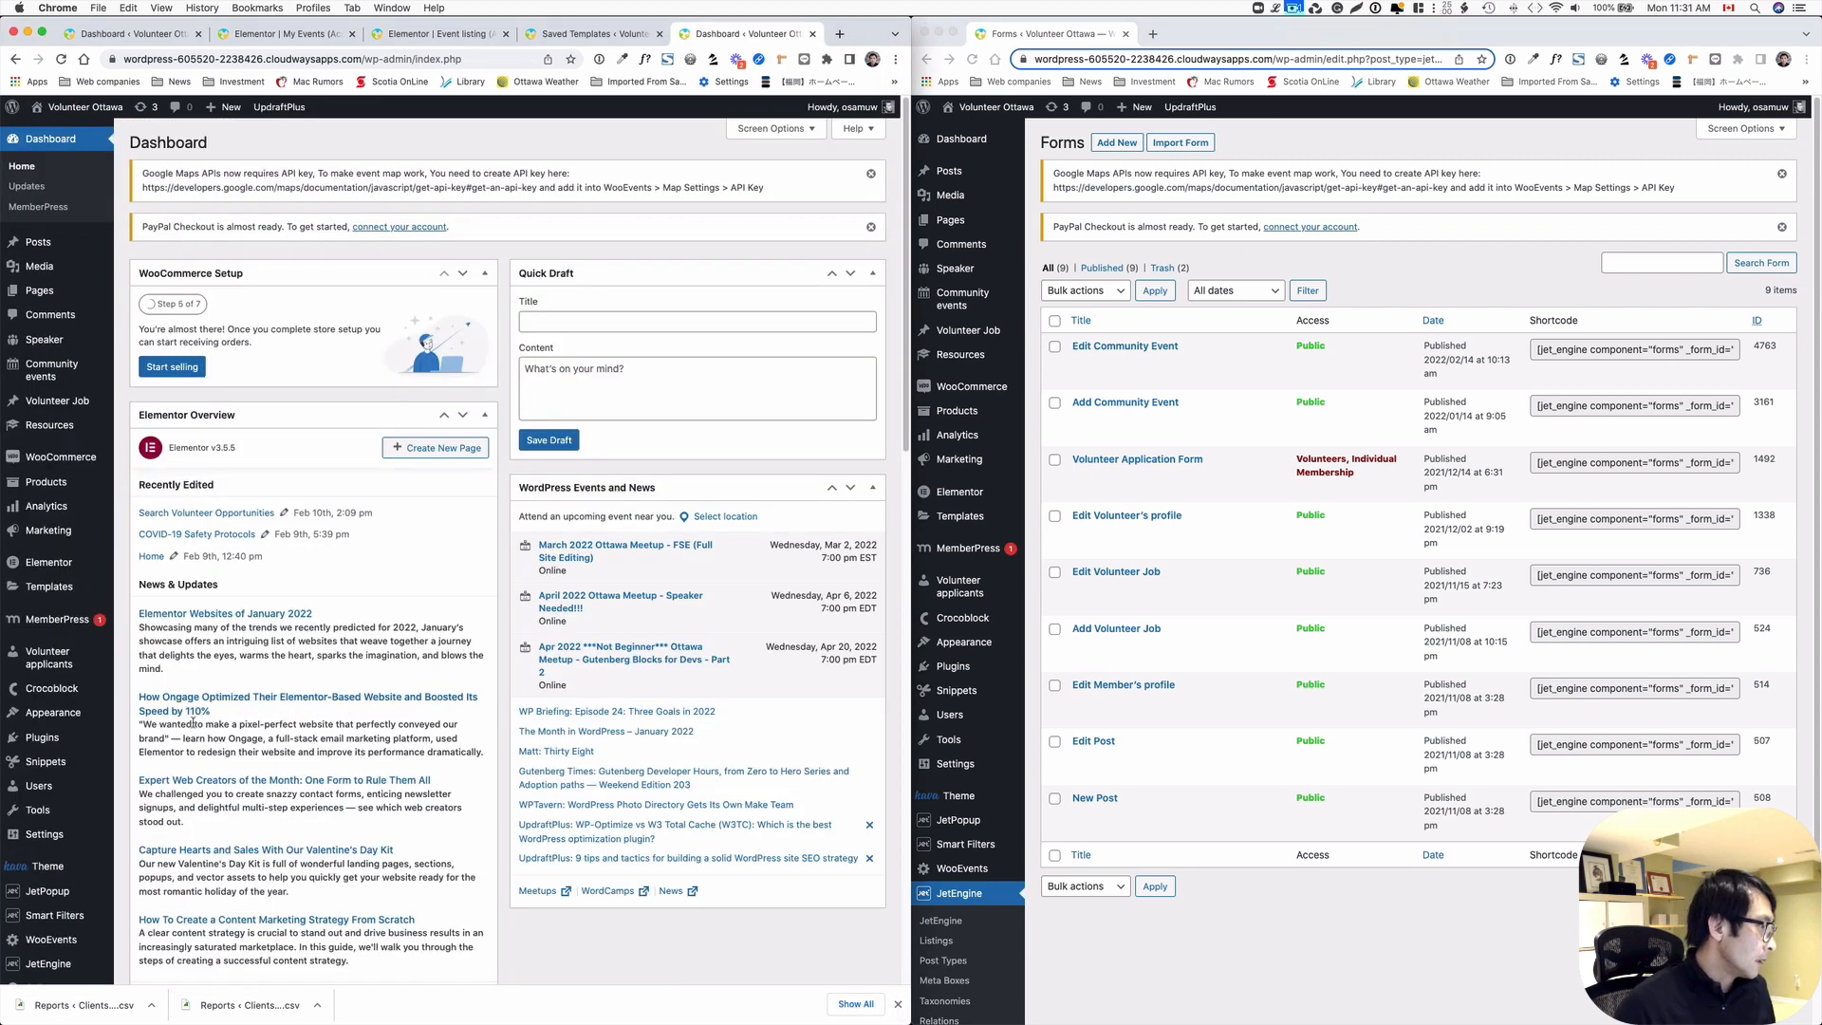
{"action": "scroll", "coordinate": [285, 569], "scroll_direction": "down", "scroll_amount": 5}
{"action": "mouse_move", "coordinate": [61, 942]}
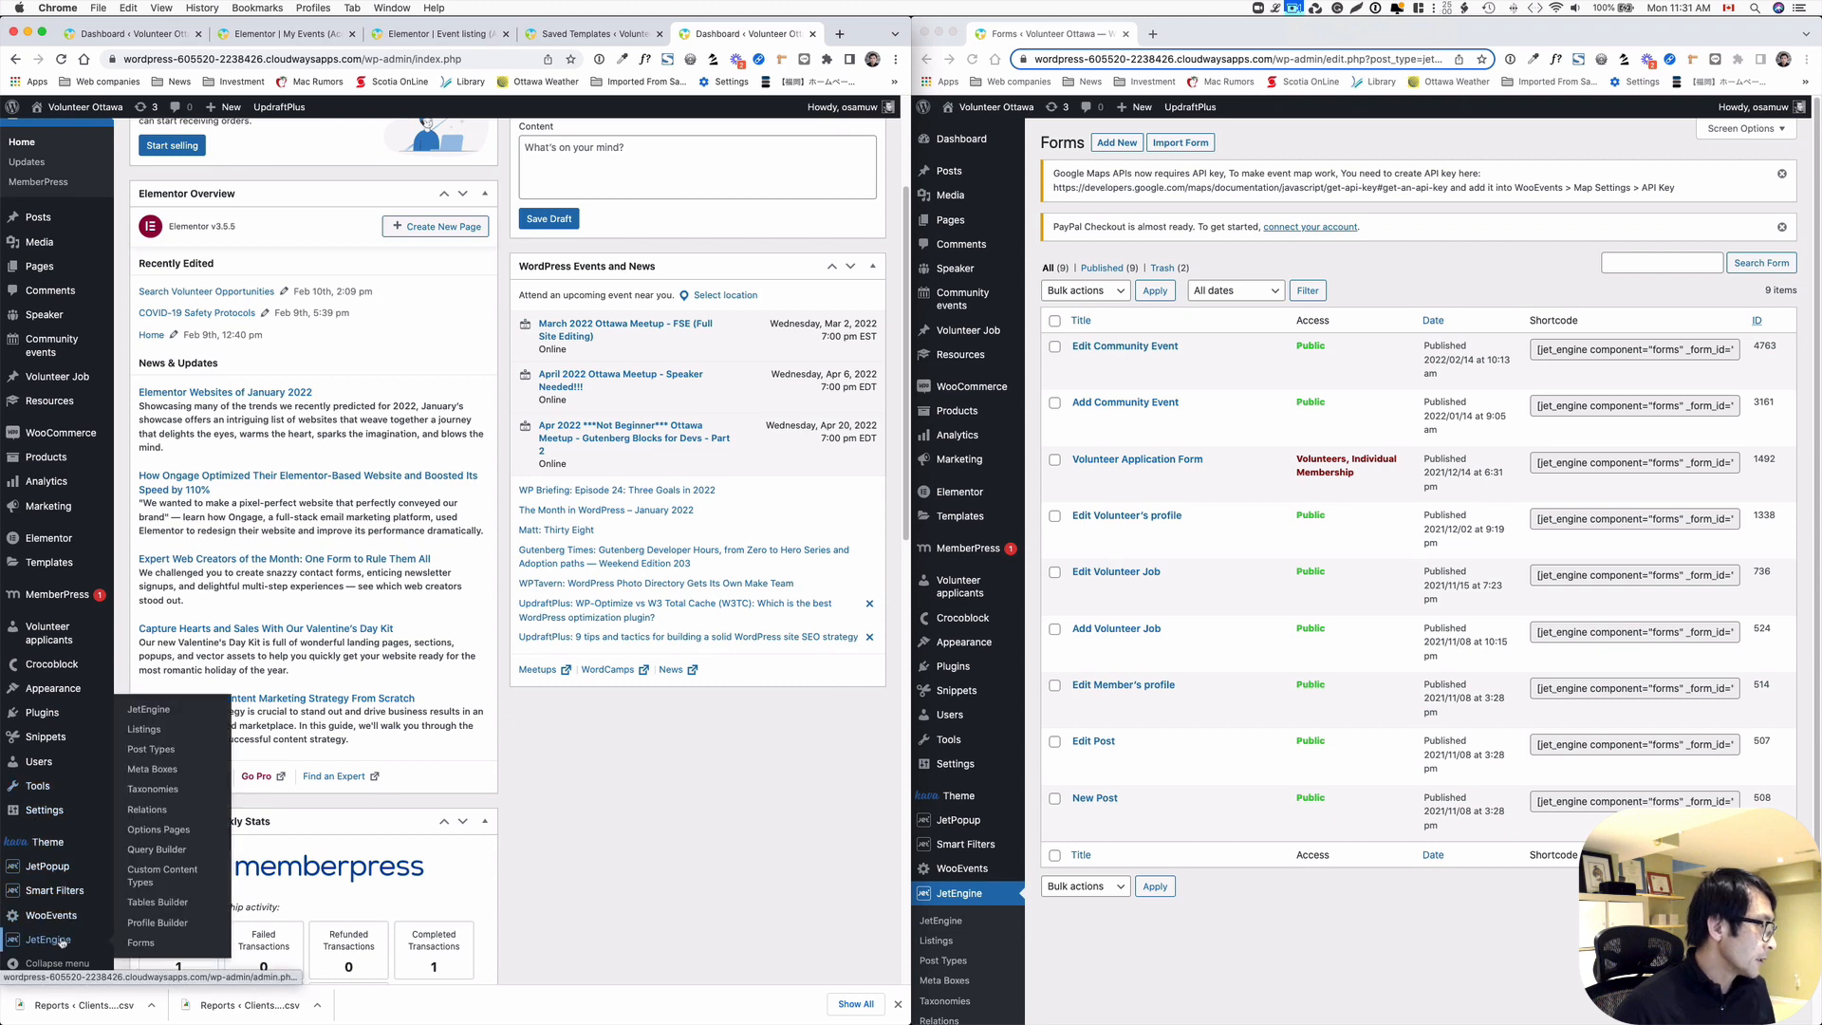
{"action": "left_click", "coordinate": [161, 729]}
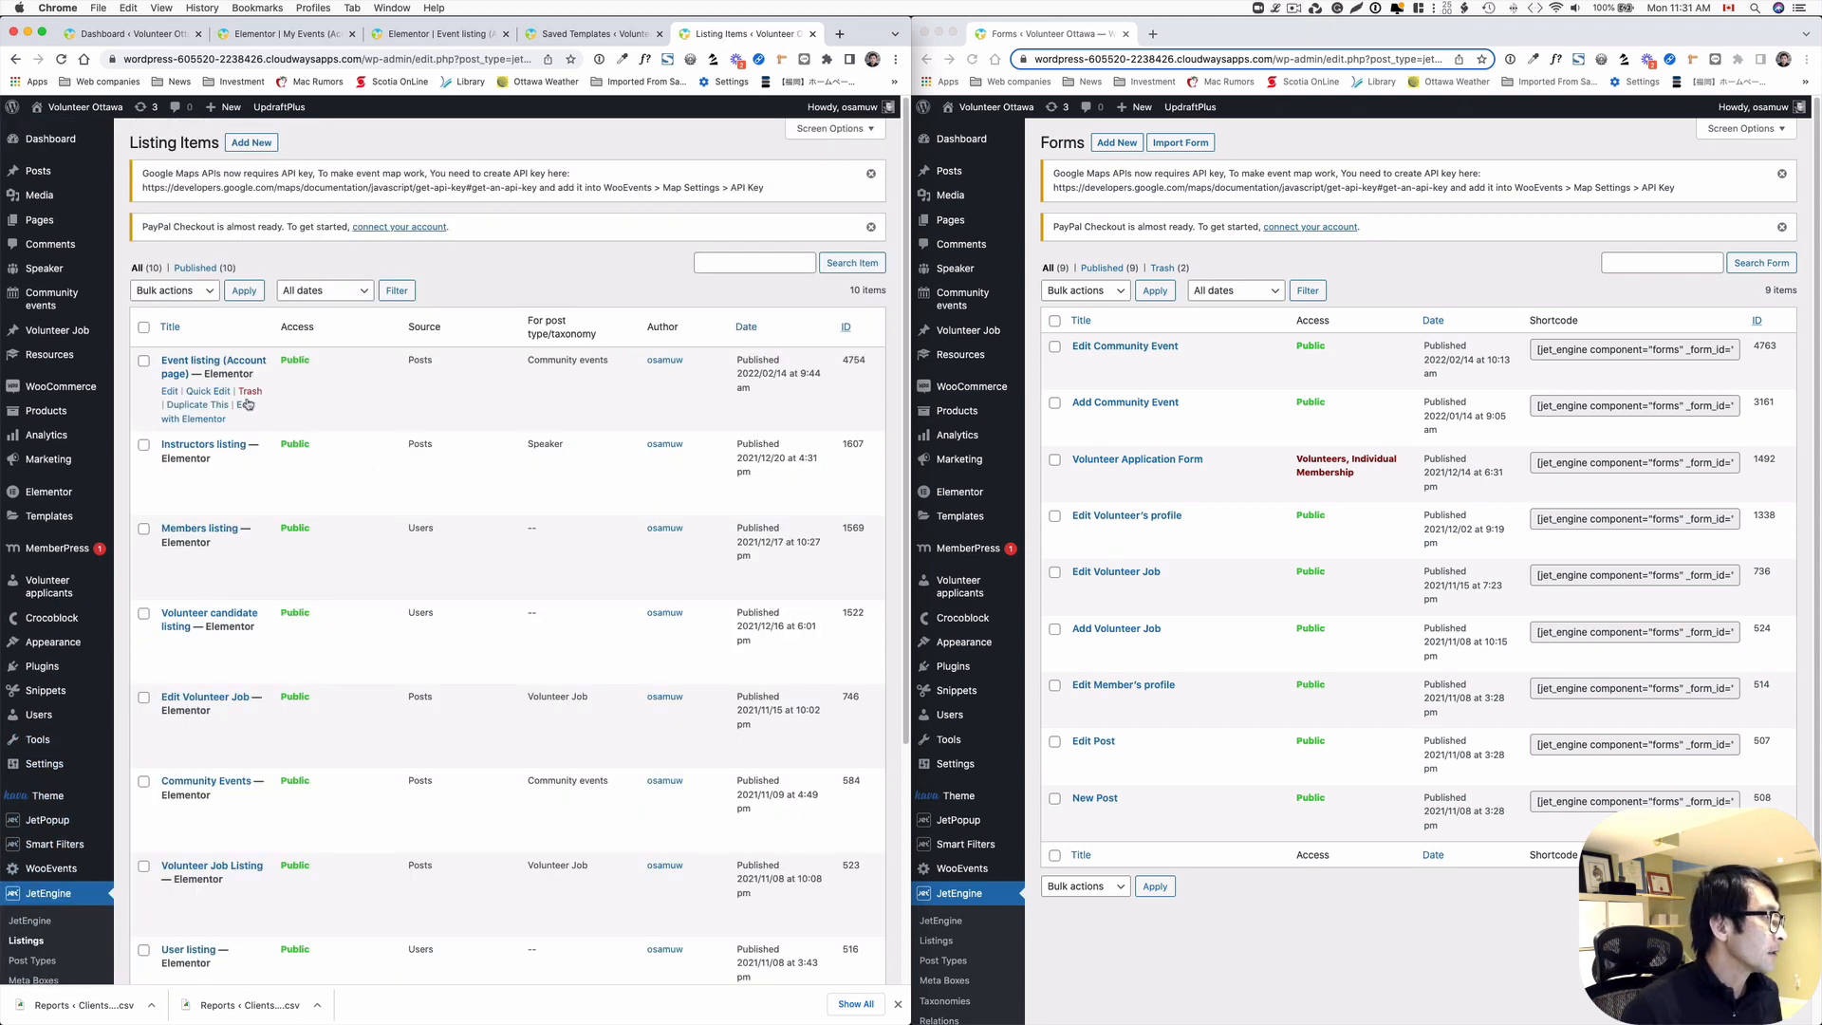
{"action": "left_click", "coordinate": [208, 421]}
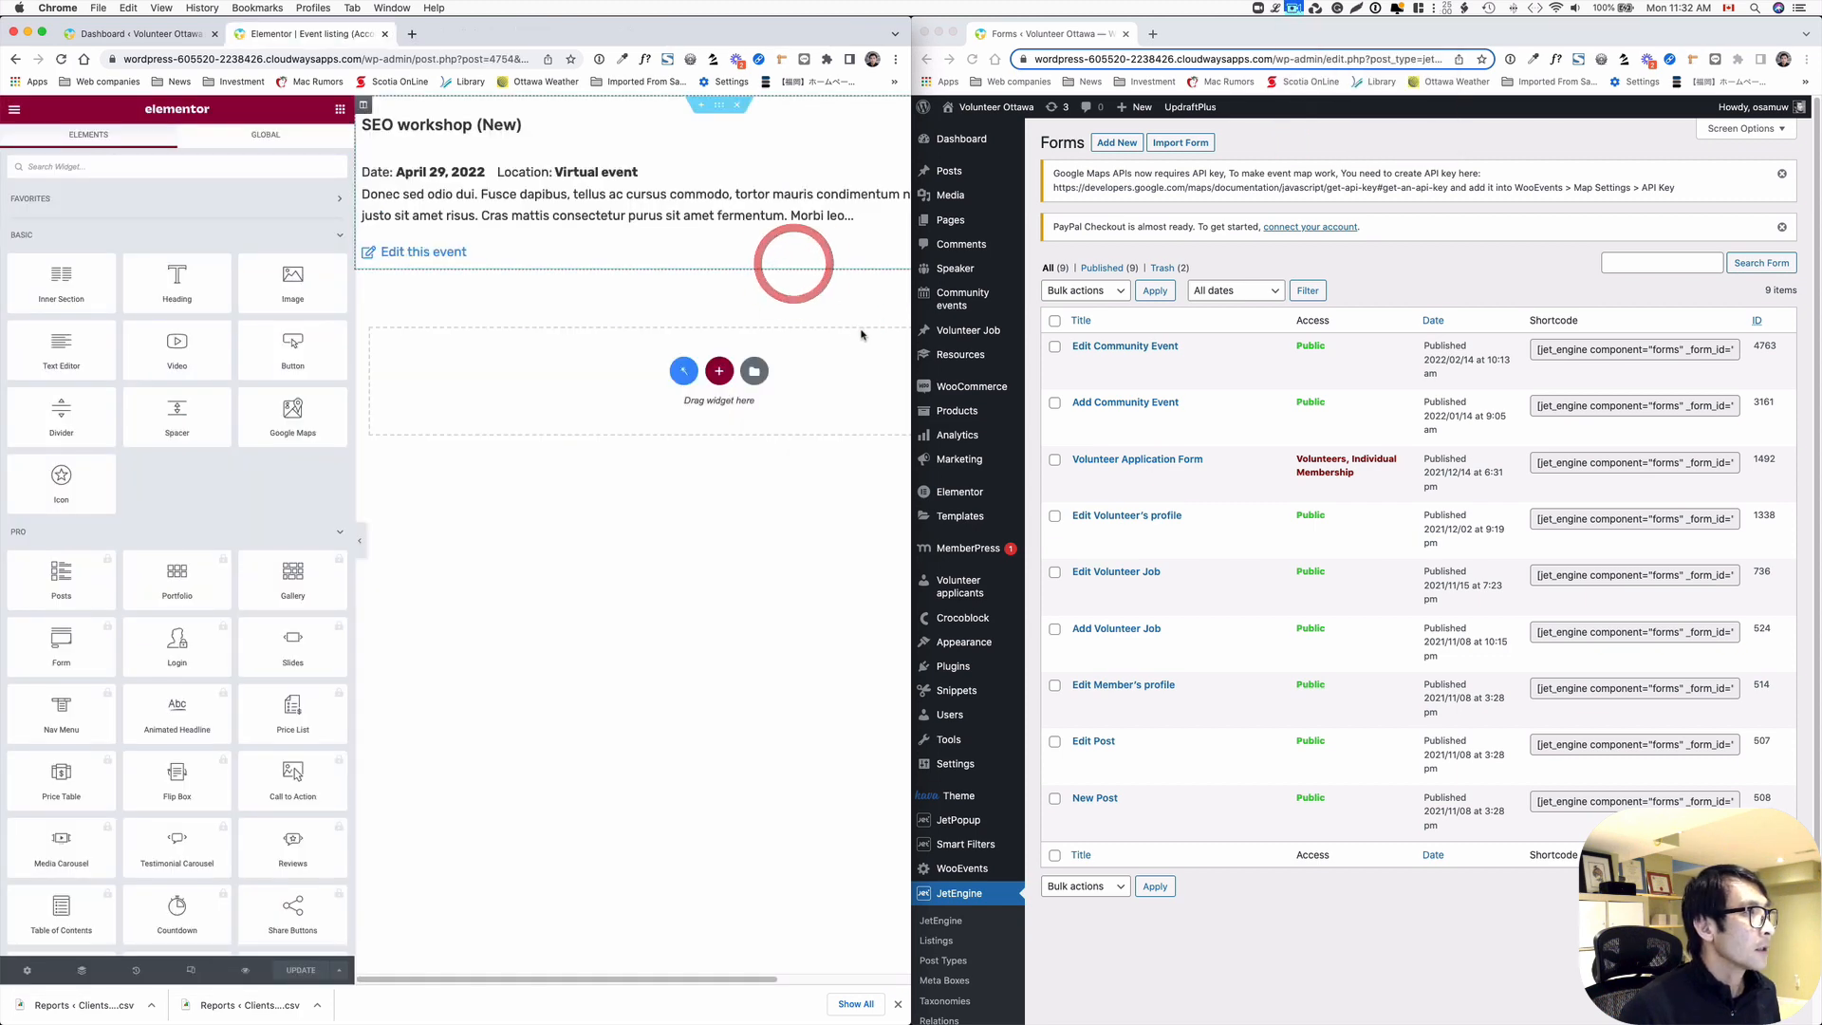
- Widen the browser window and add a Dynamic Link widget below the Edit this event link
{"action": "left_click_drag", "start_coordinate": [910, 284], "coordinate": [1377, 278]}
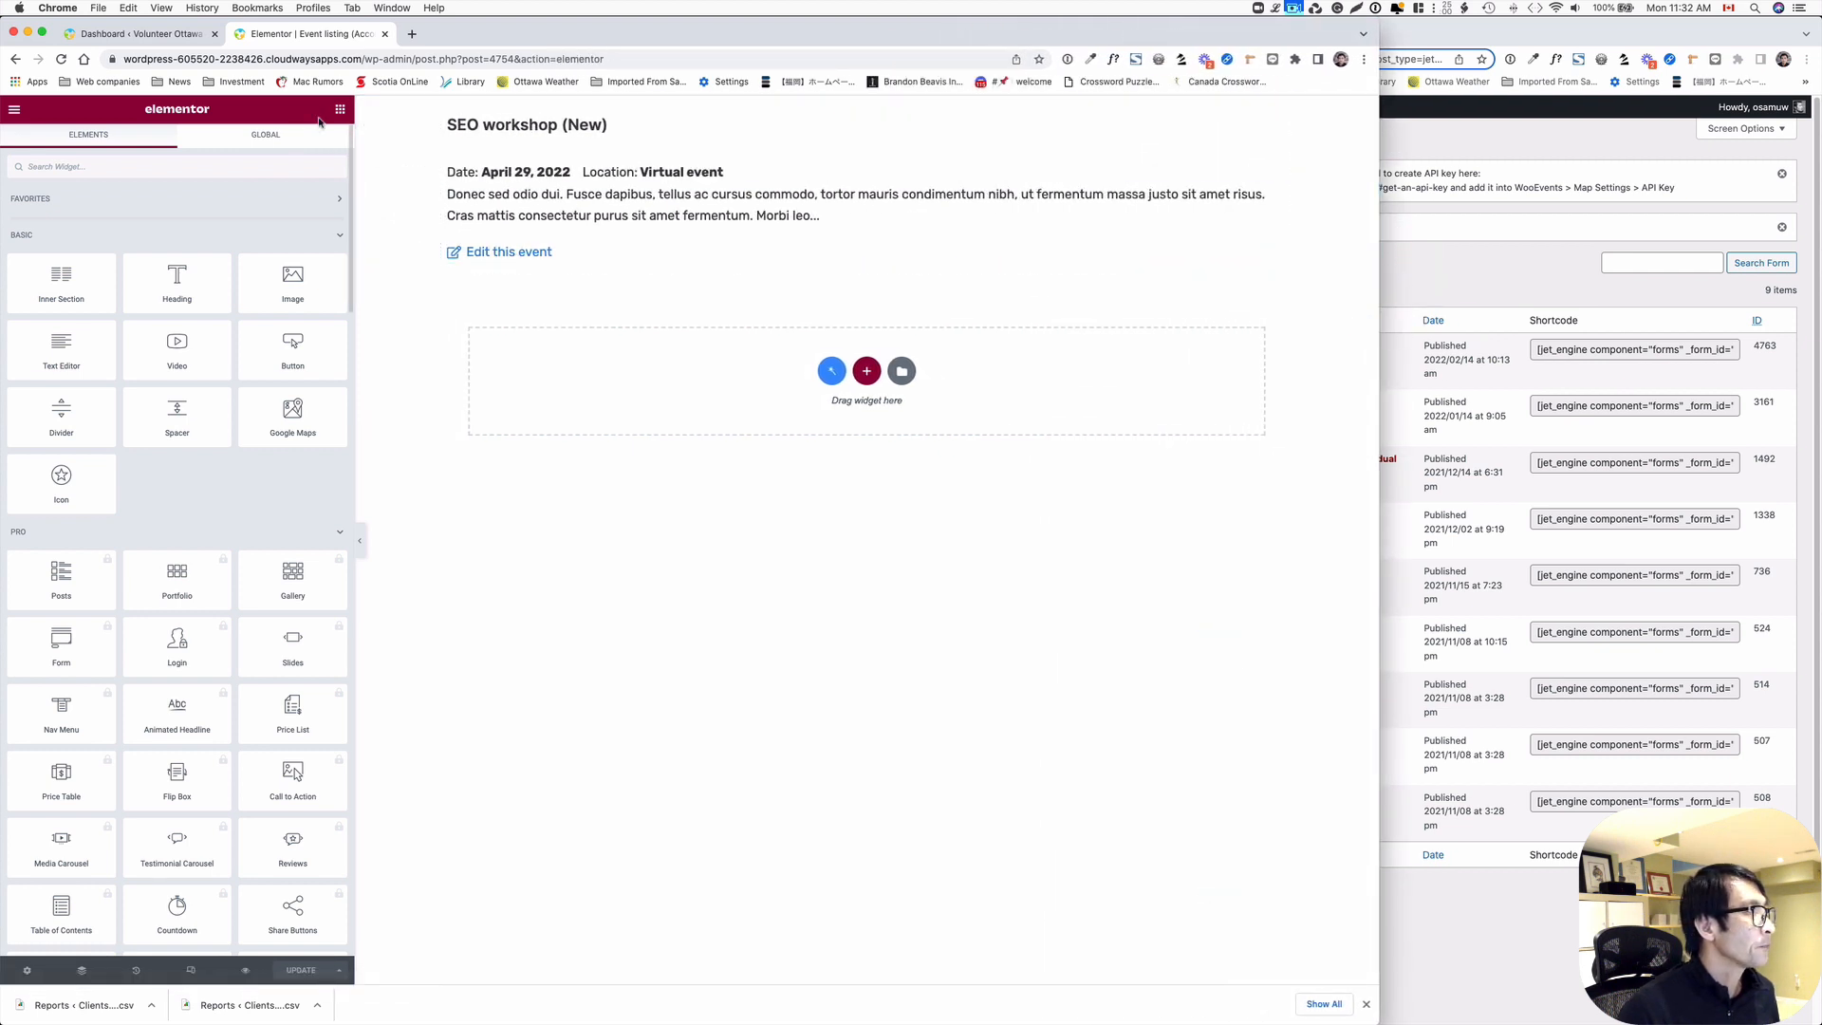
{"action": "left_click", "coordinate": [337, 113]}
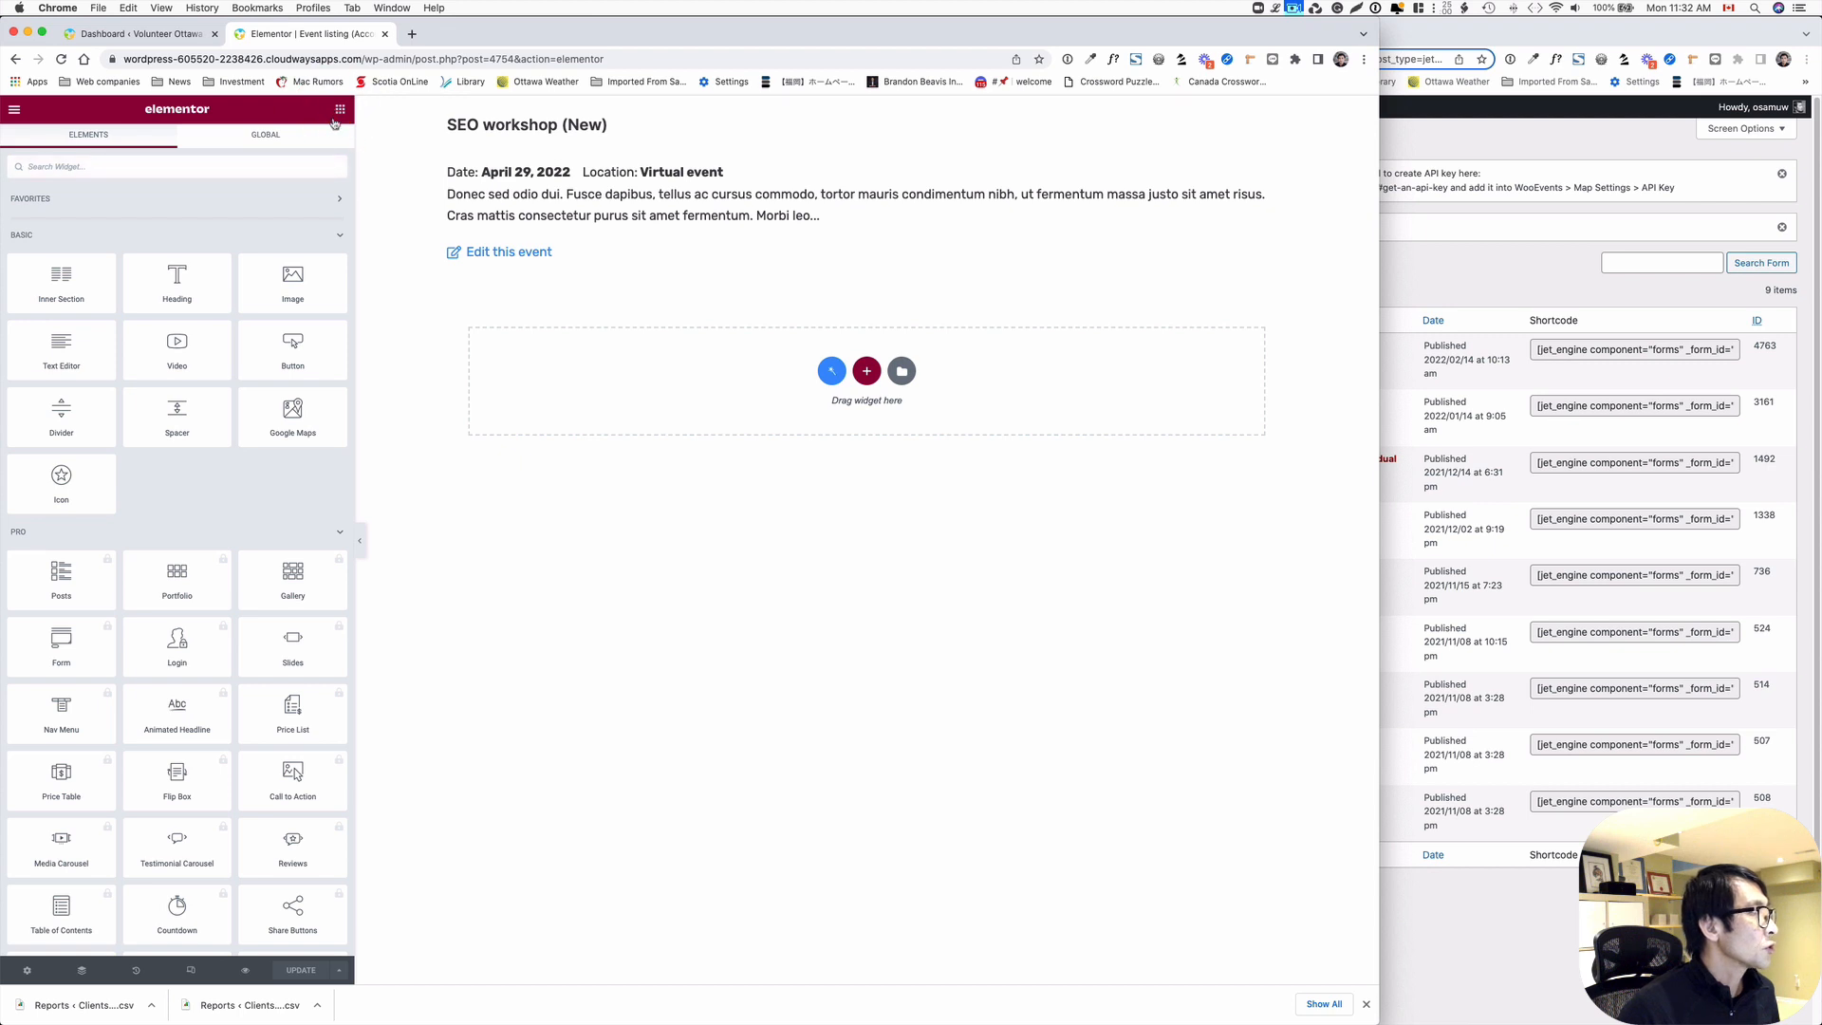
{"action": "left_click", "coordinate": [278, 160]}
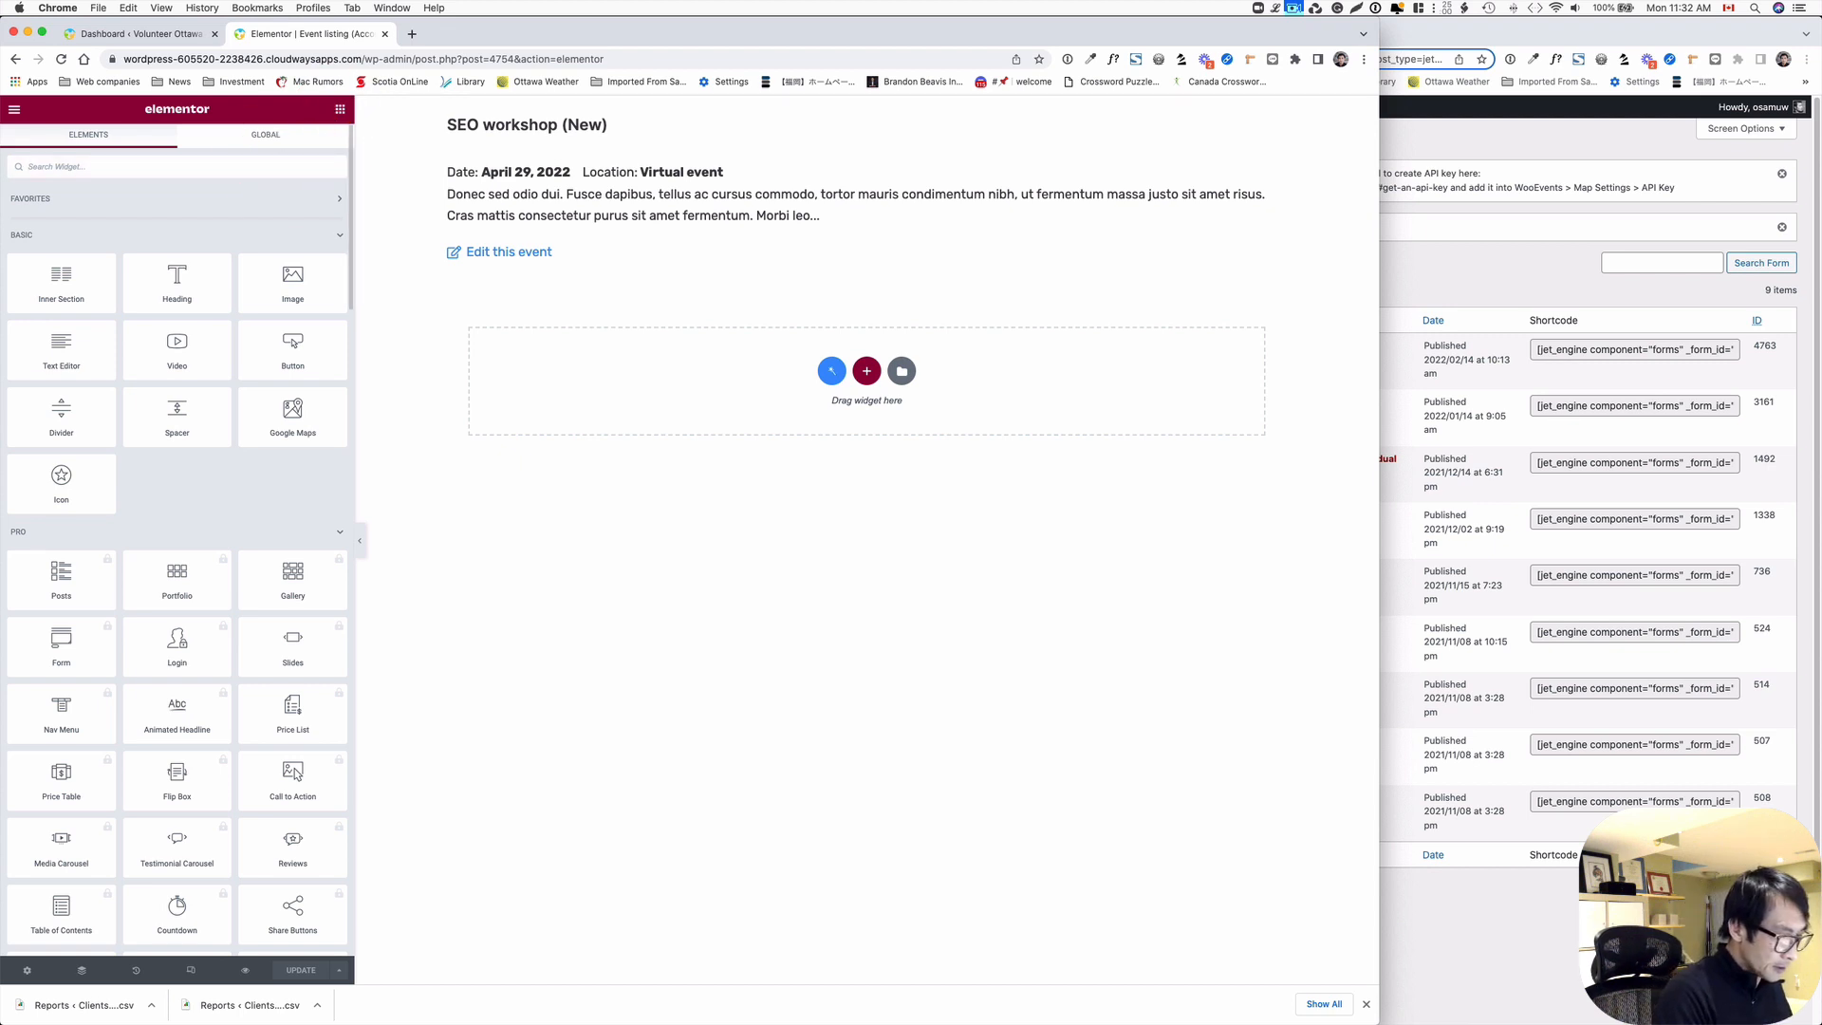
{"action": "type", "text": "dyn"}
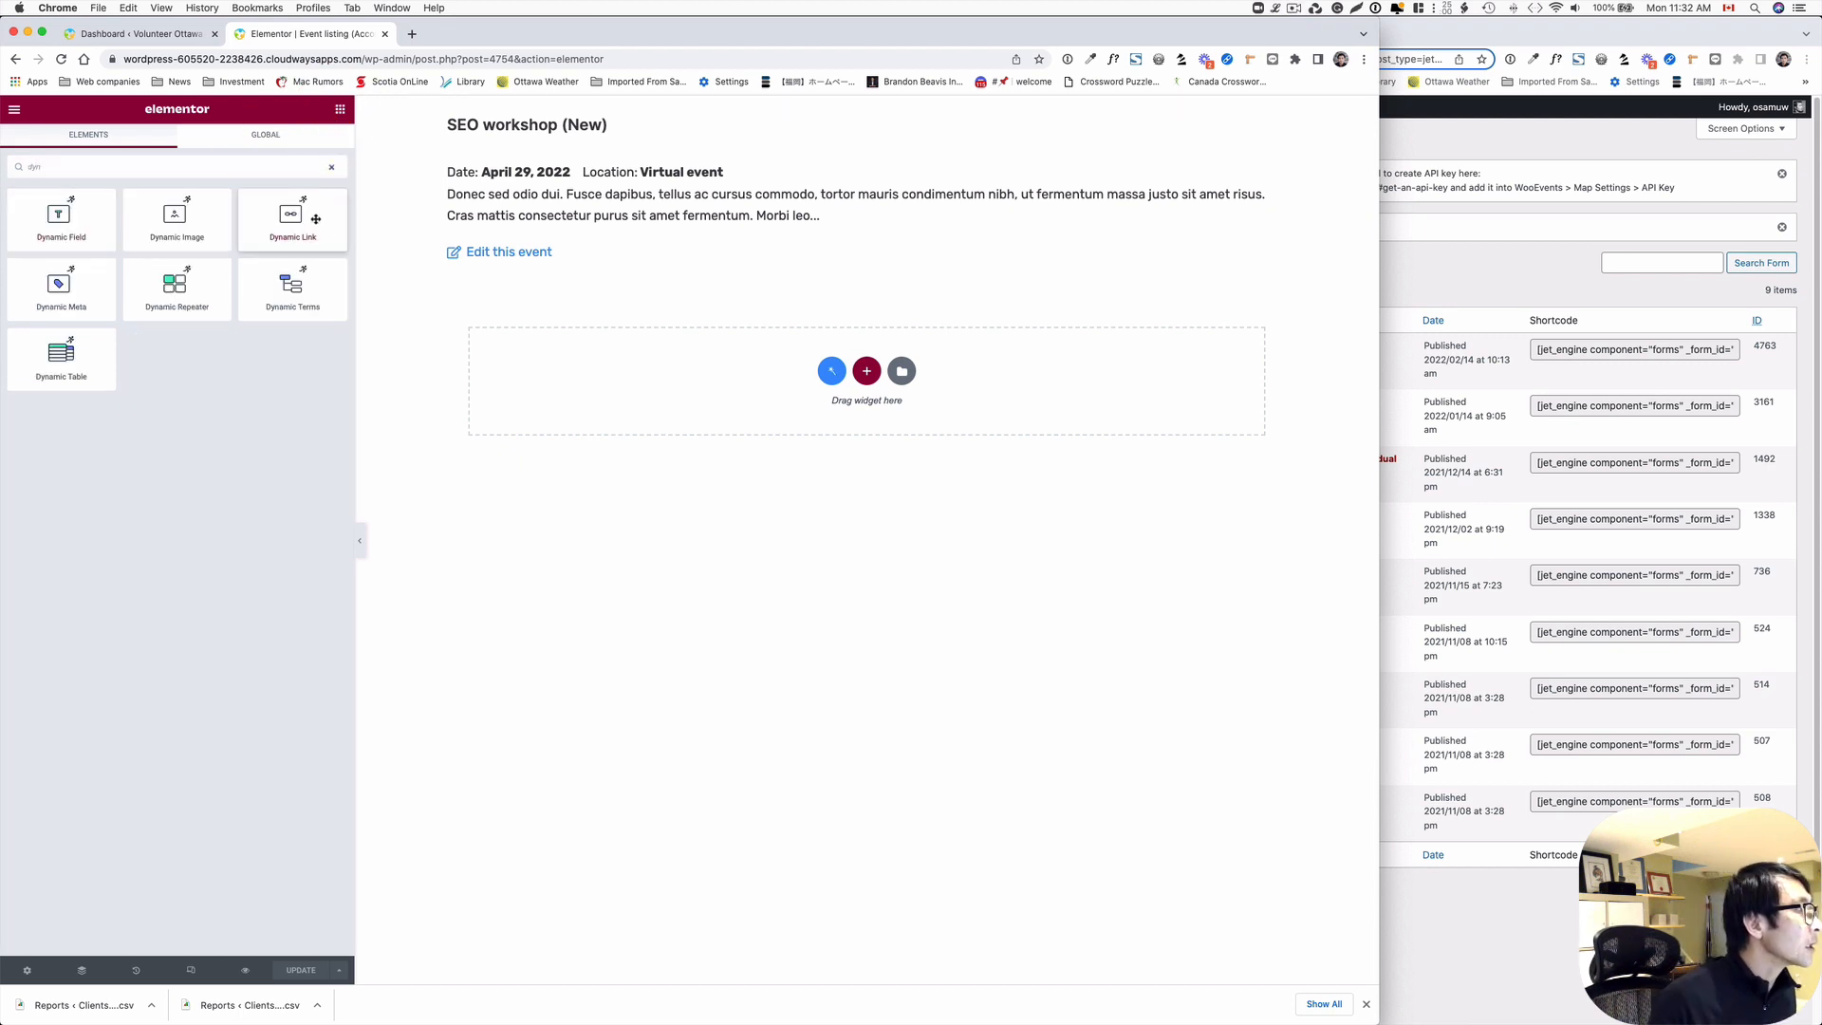
{"action": "left_click_drag", "start_coordinate": [304, 220], "coordinate": [572, 264]}
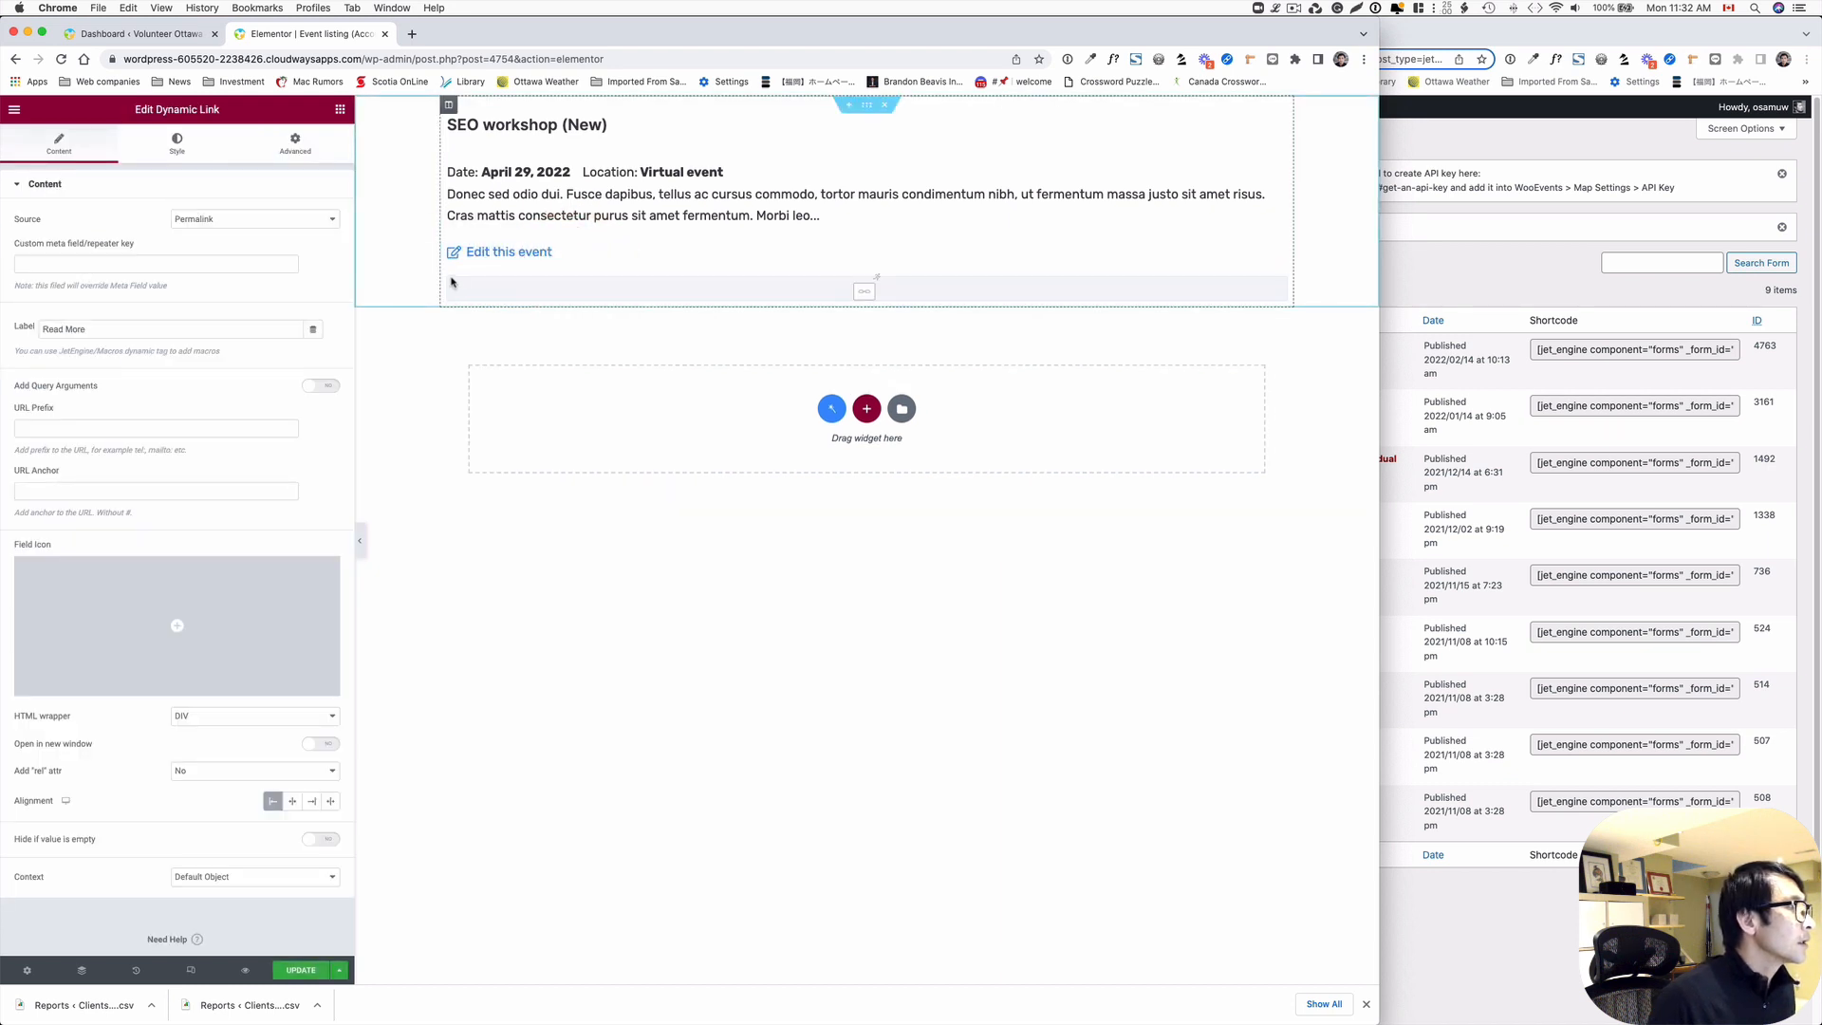
- Set the new dynamic link's source to Delete current post link with the delete type Move to trash
{"action": "left_click", "coordinate": [228, 219]}
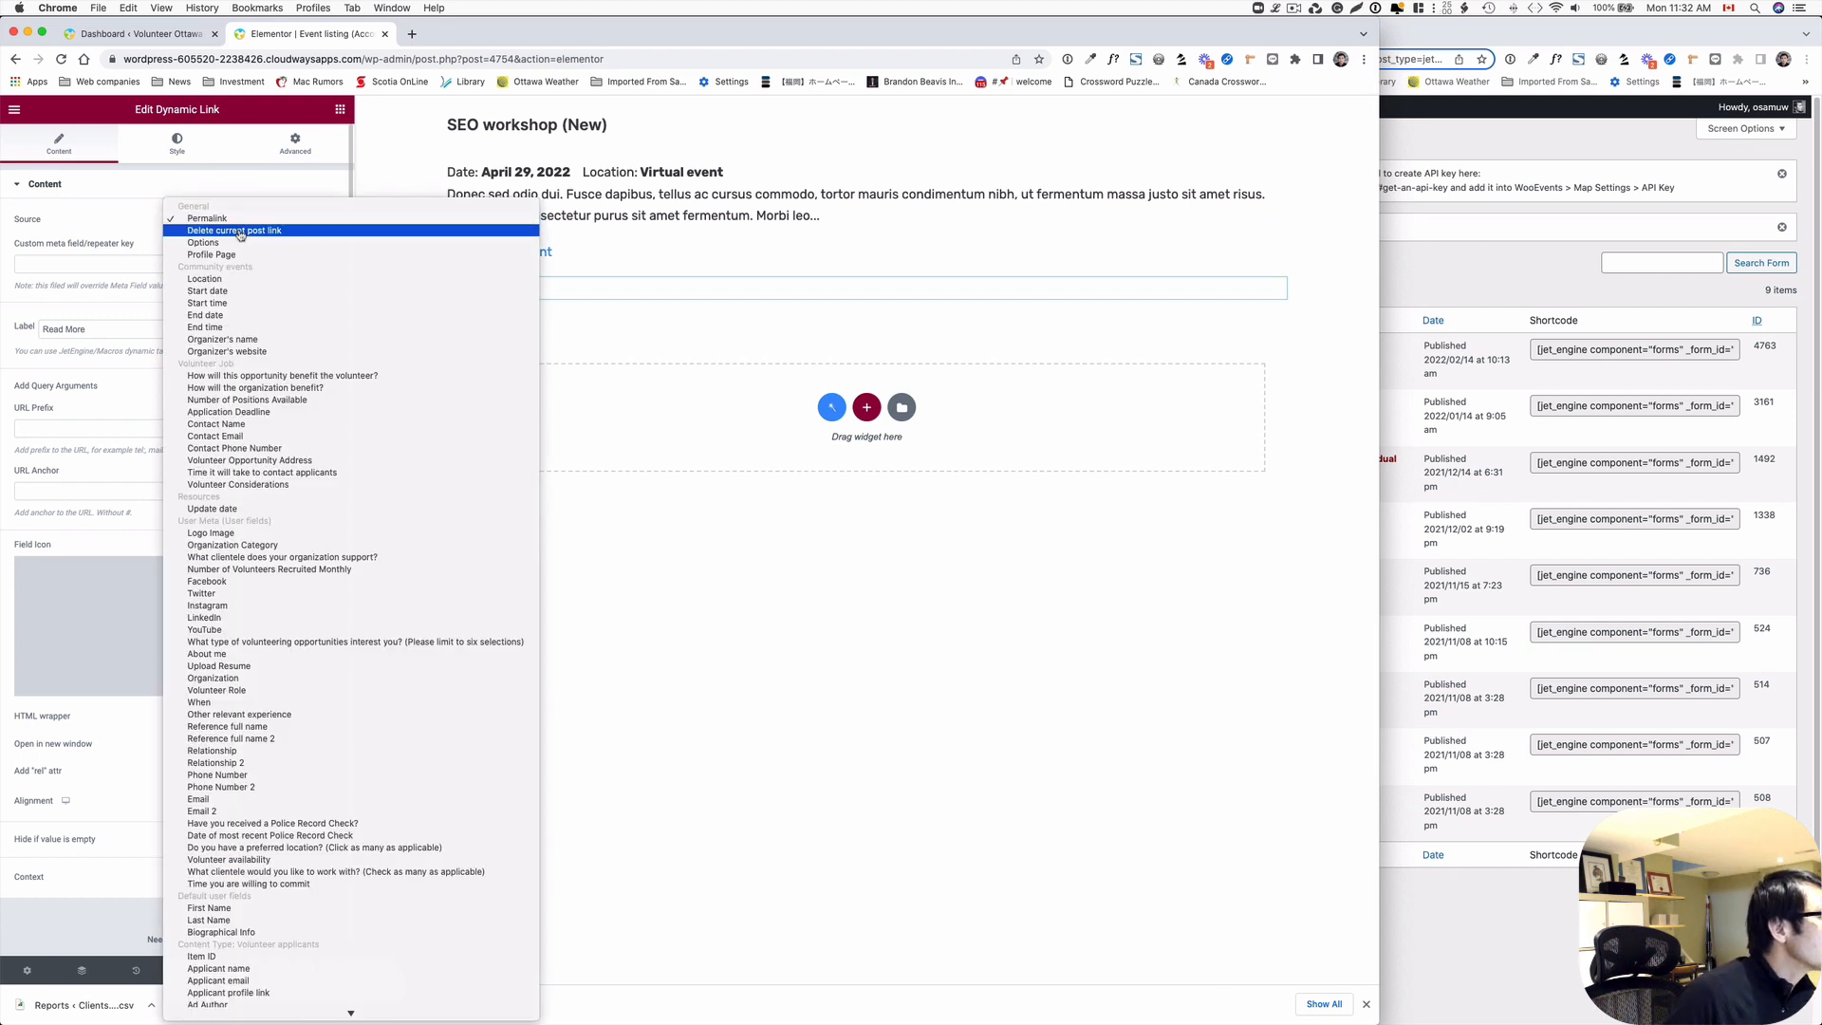
{"action": "left_click", "coordinate": [240, 231]}
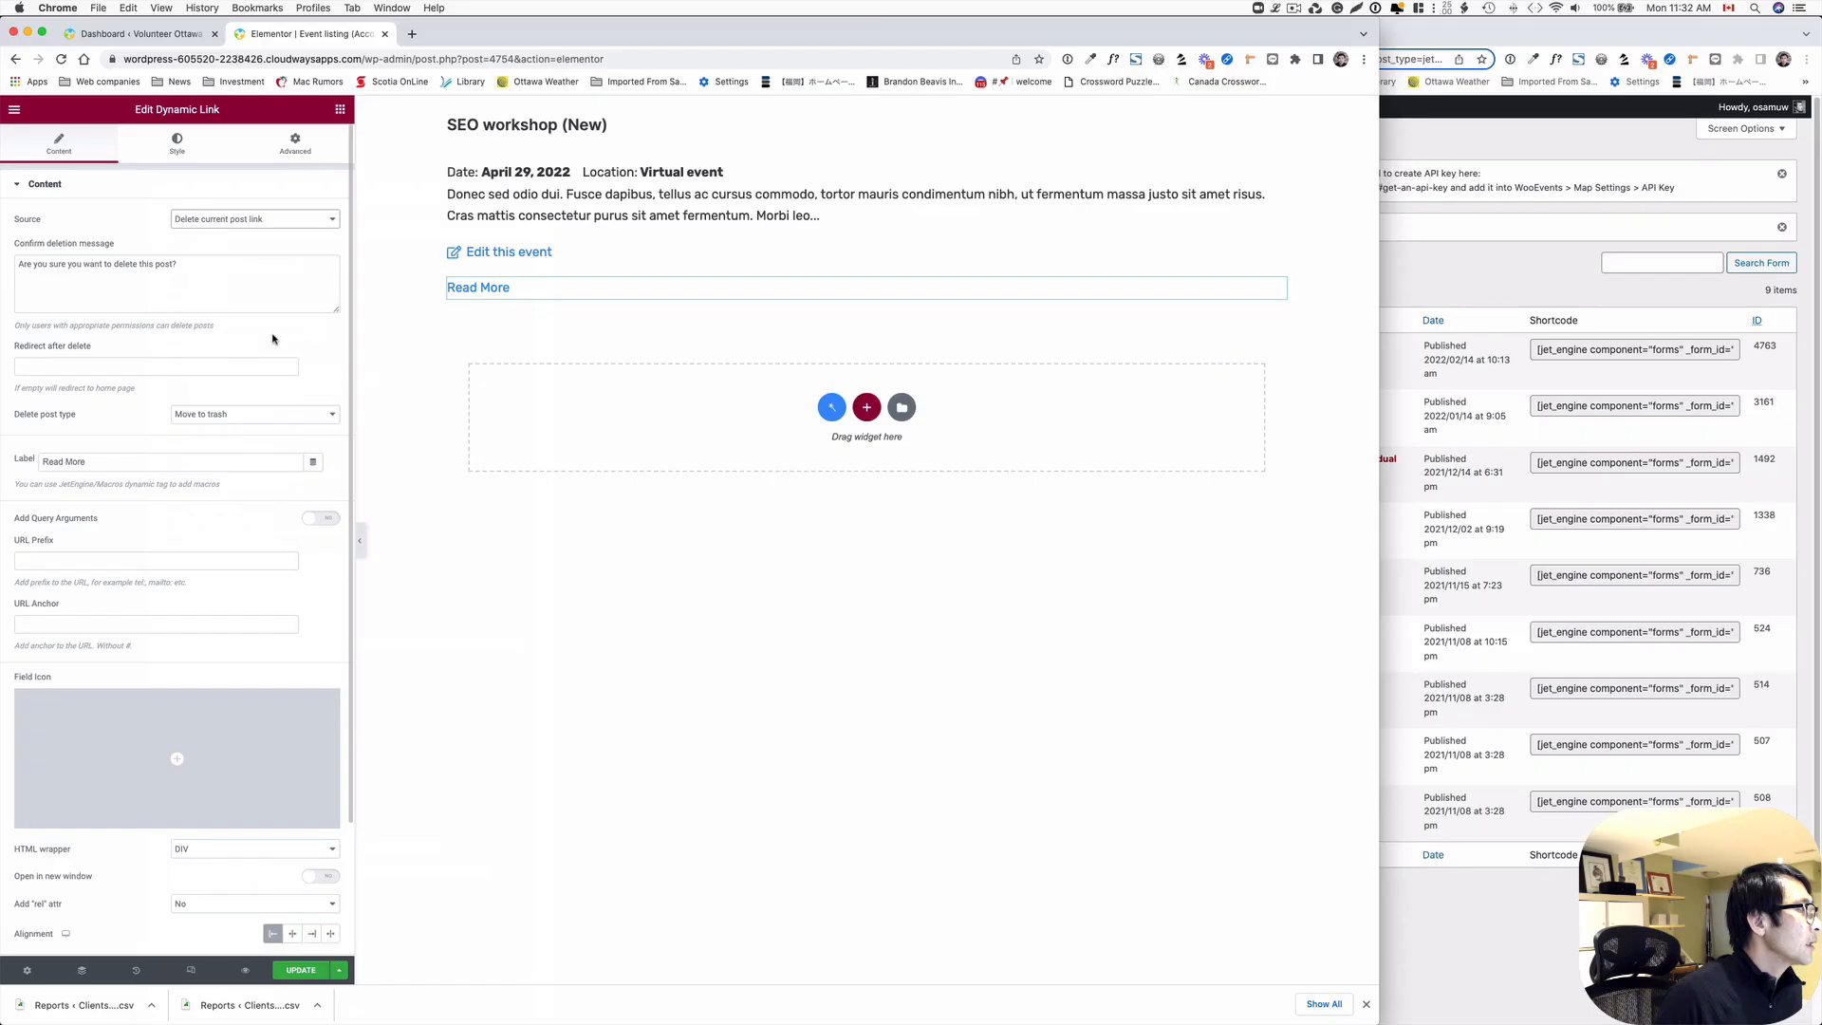
{"action": "left_click", "coordinate": [205, 419]}
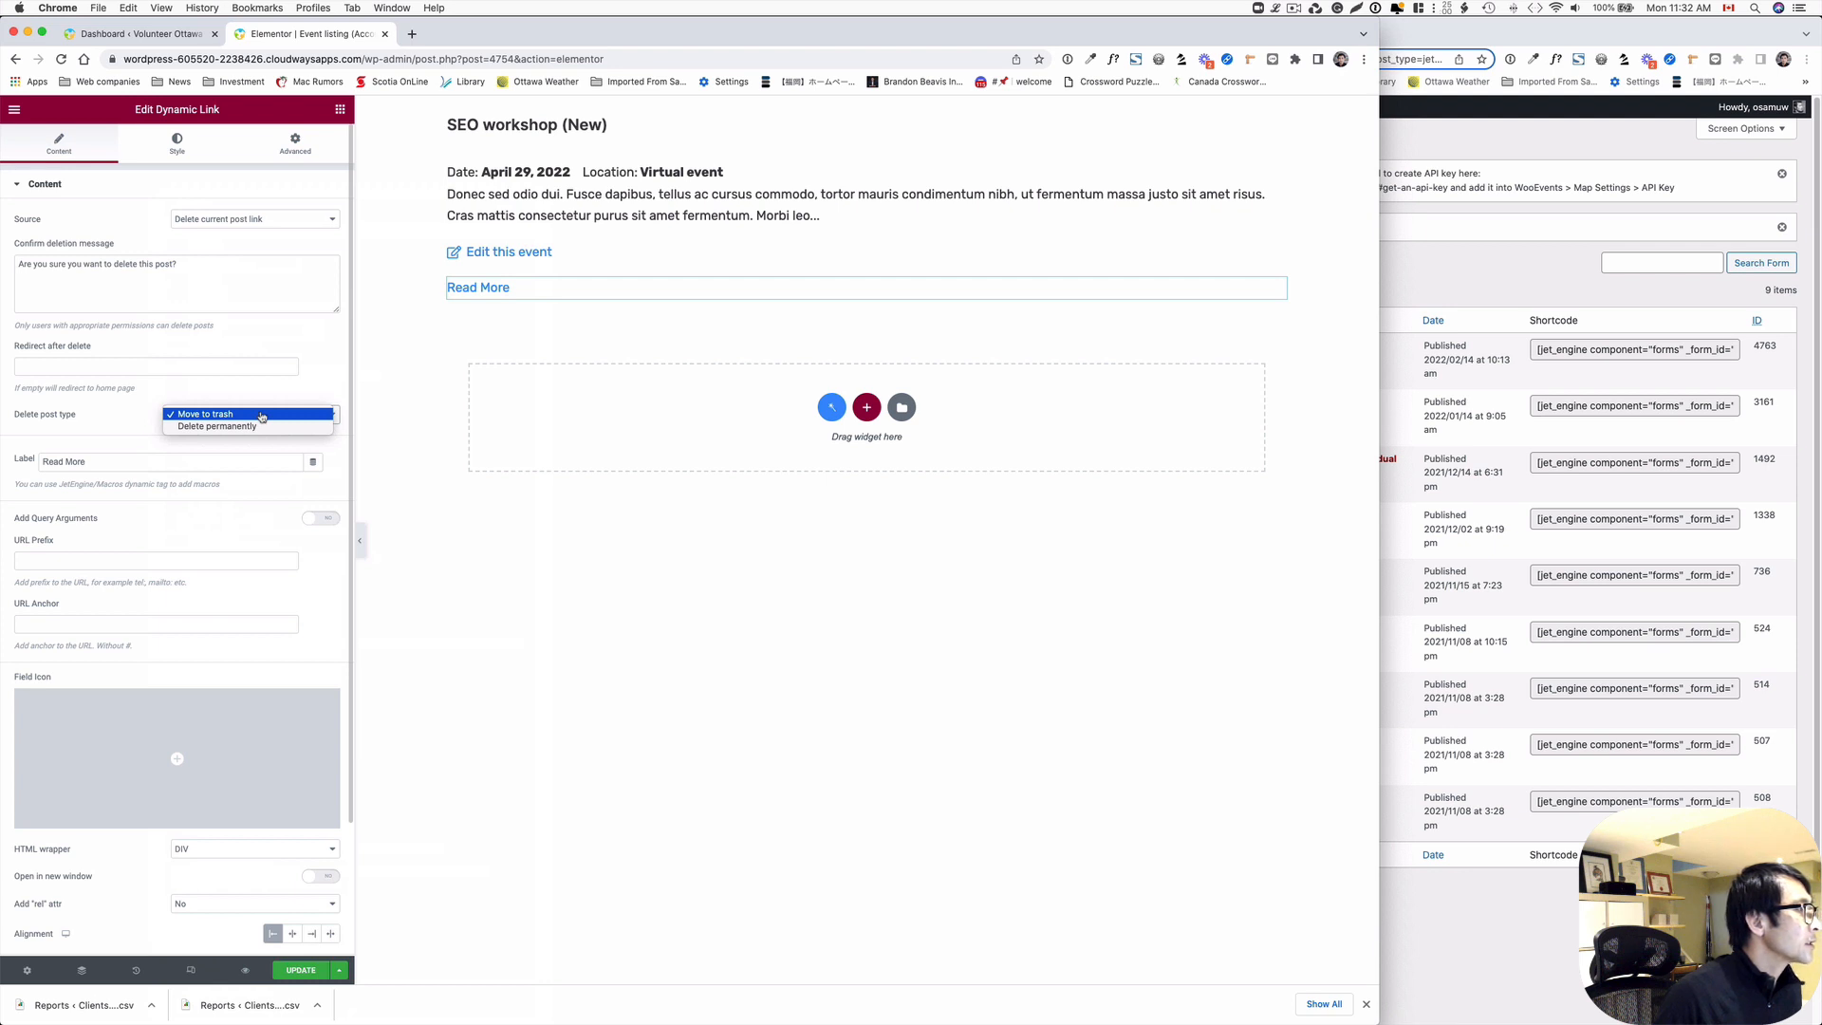
{"action": "left_click", "coordinate": [261, 416]}
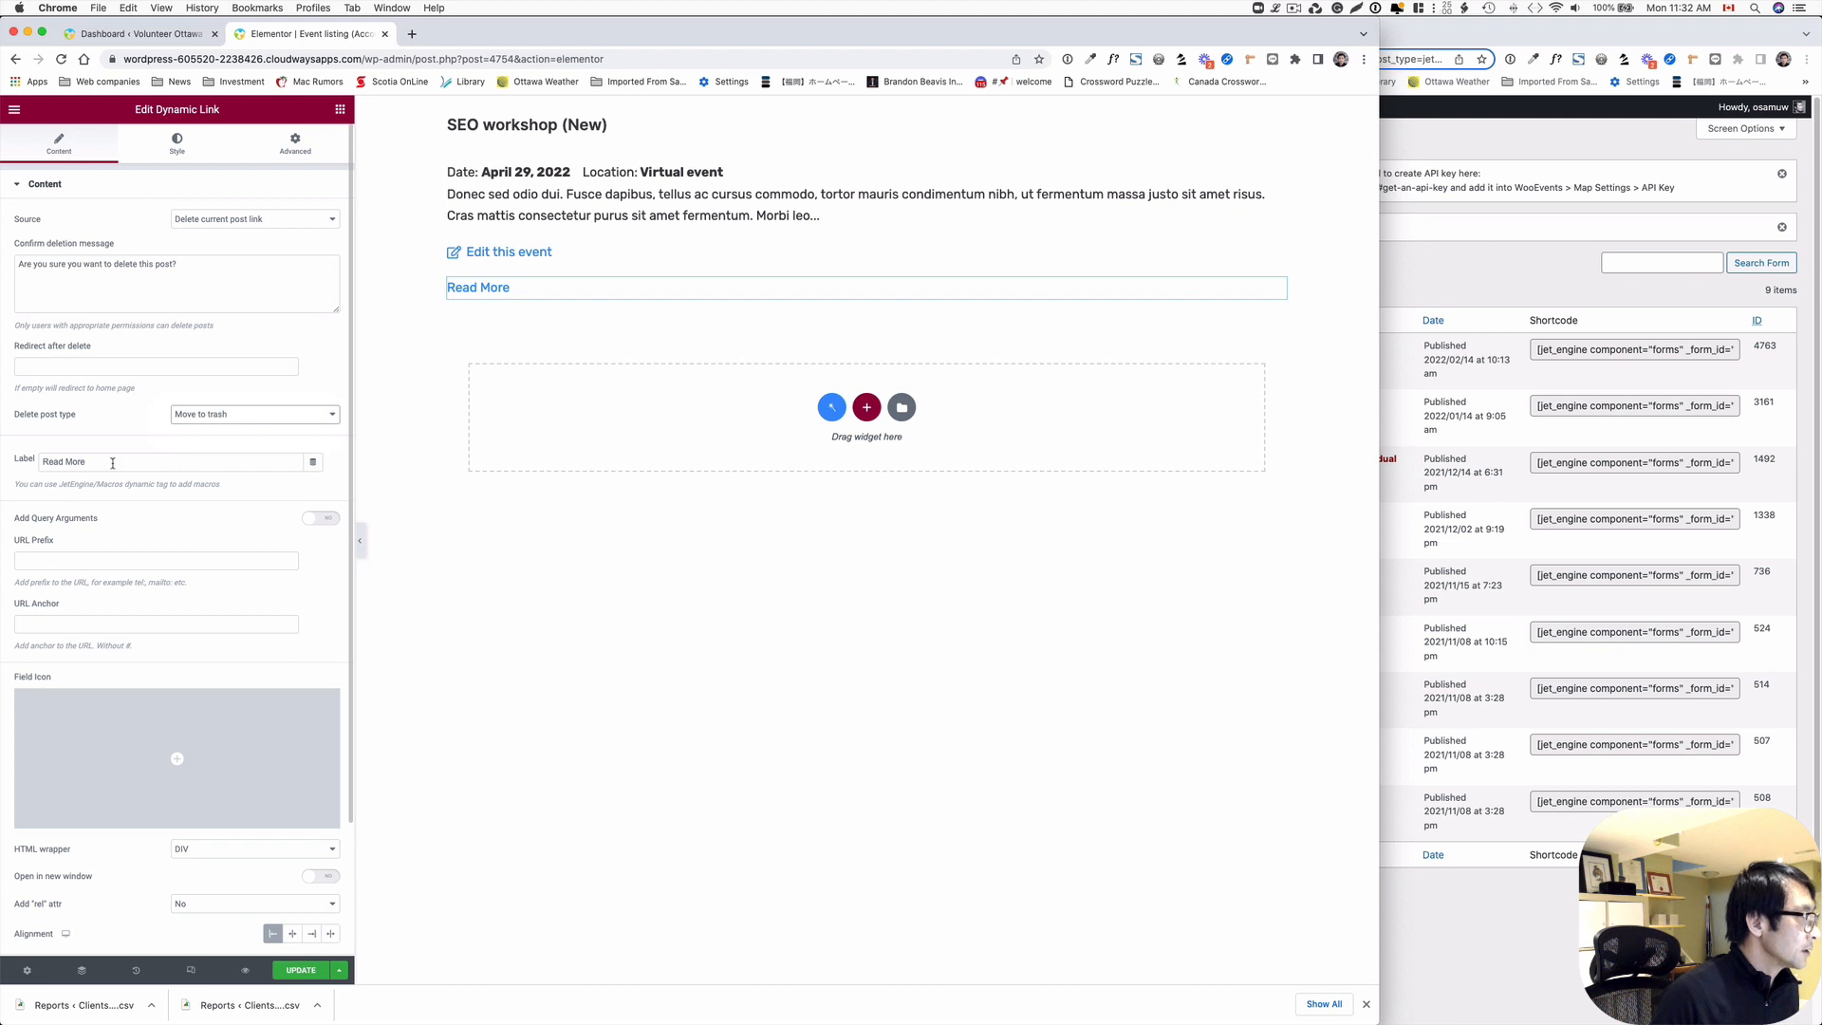
- Label the new dynamic link "Delete this event"
{"action": "left_click_drag", "start_coordinate": [112, 464], "coordinate": [36, 456]}
{"action": "left_click", "coordinate": [231, 418]}
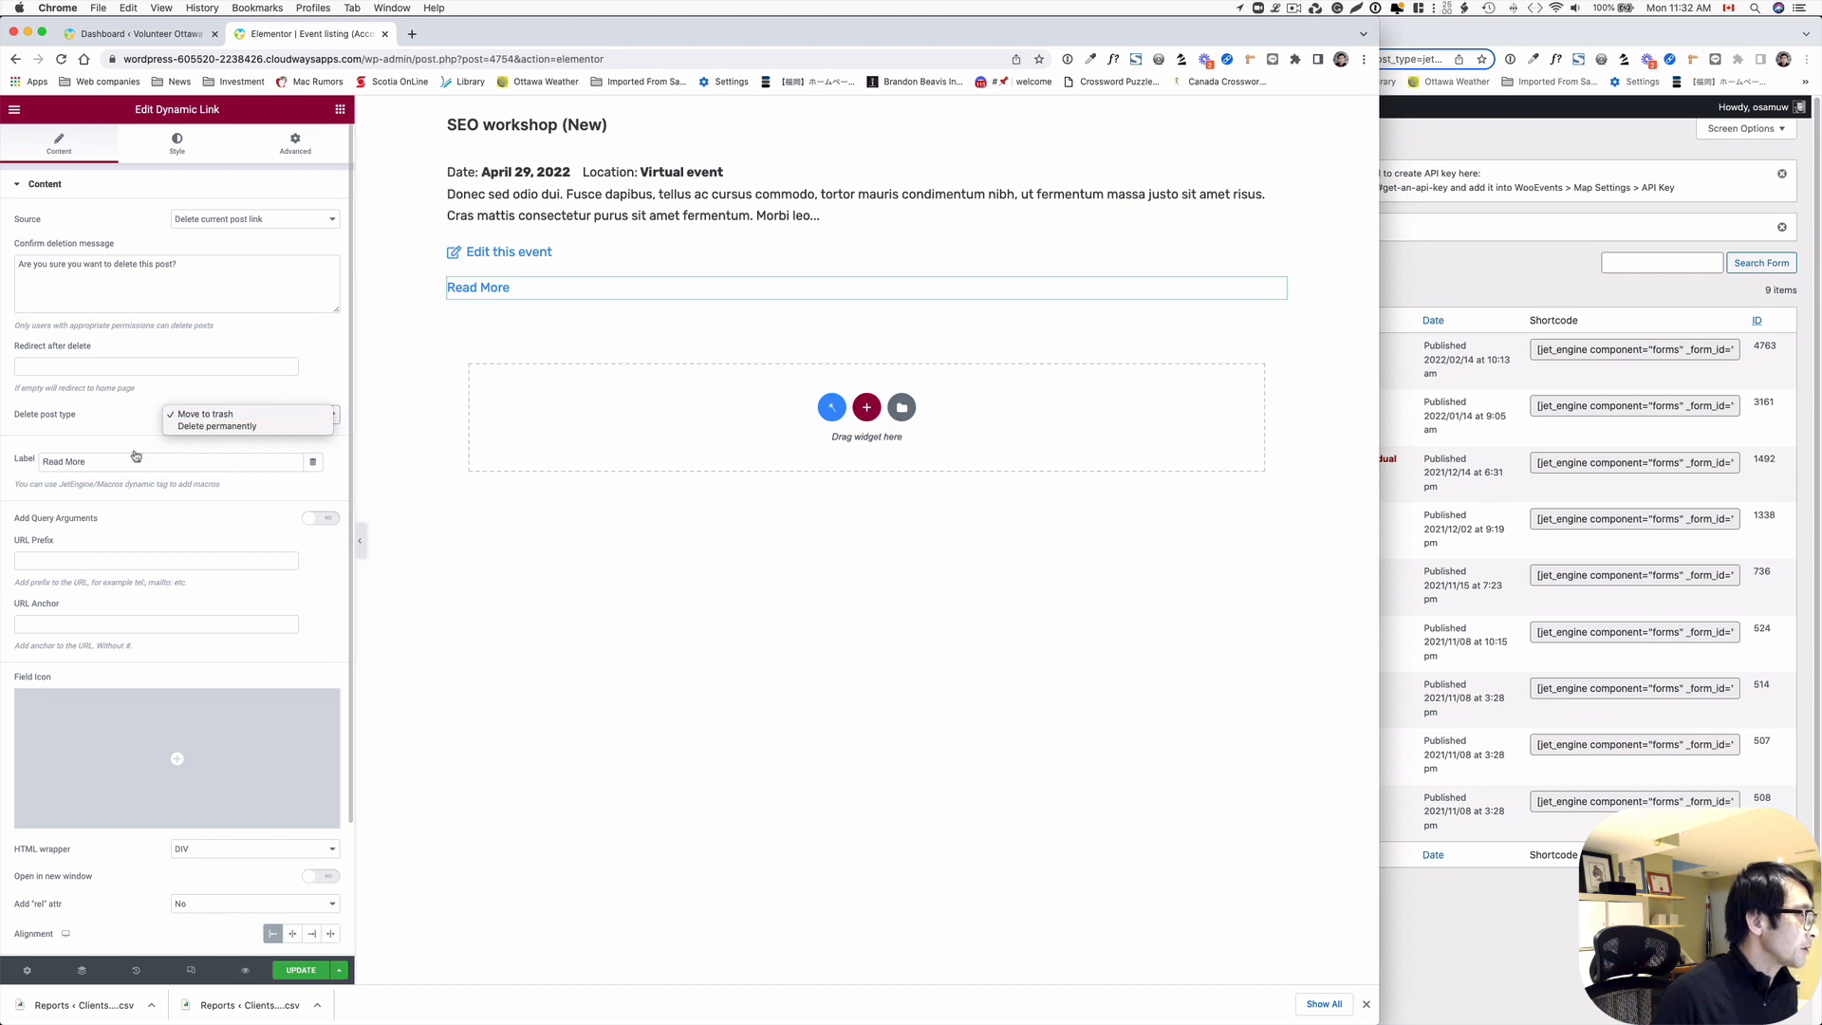
{"action": "left_click", "coordinate": [103, 462]}
{"action": "left_click_drag", "start_coordinate": [103, 460], "coordinate": [17, 448]}
{"action": "type", "text": "elete this event"}
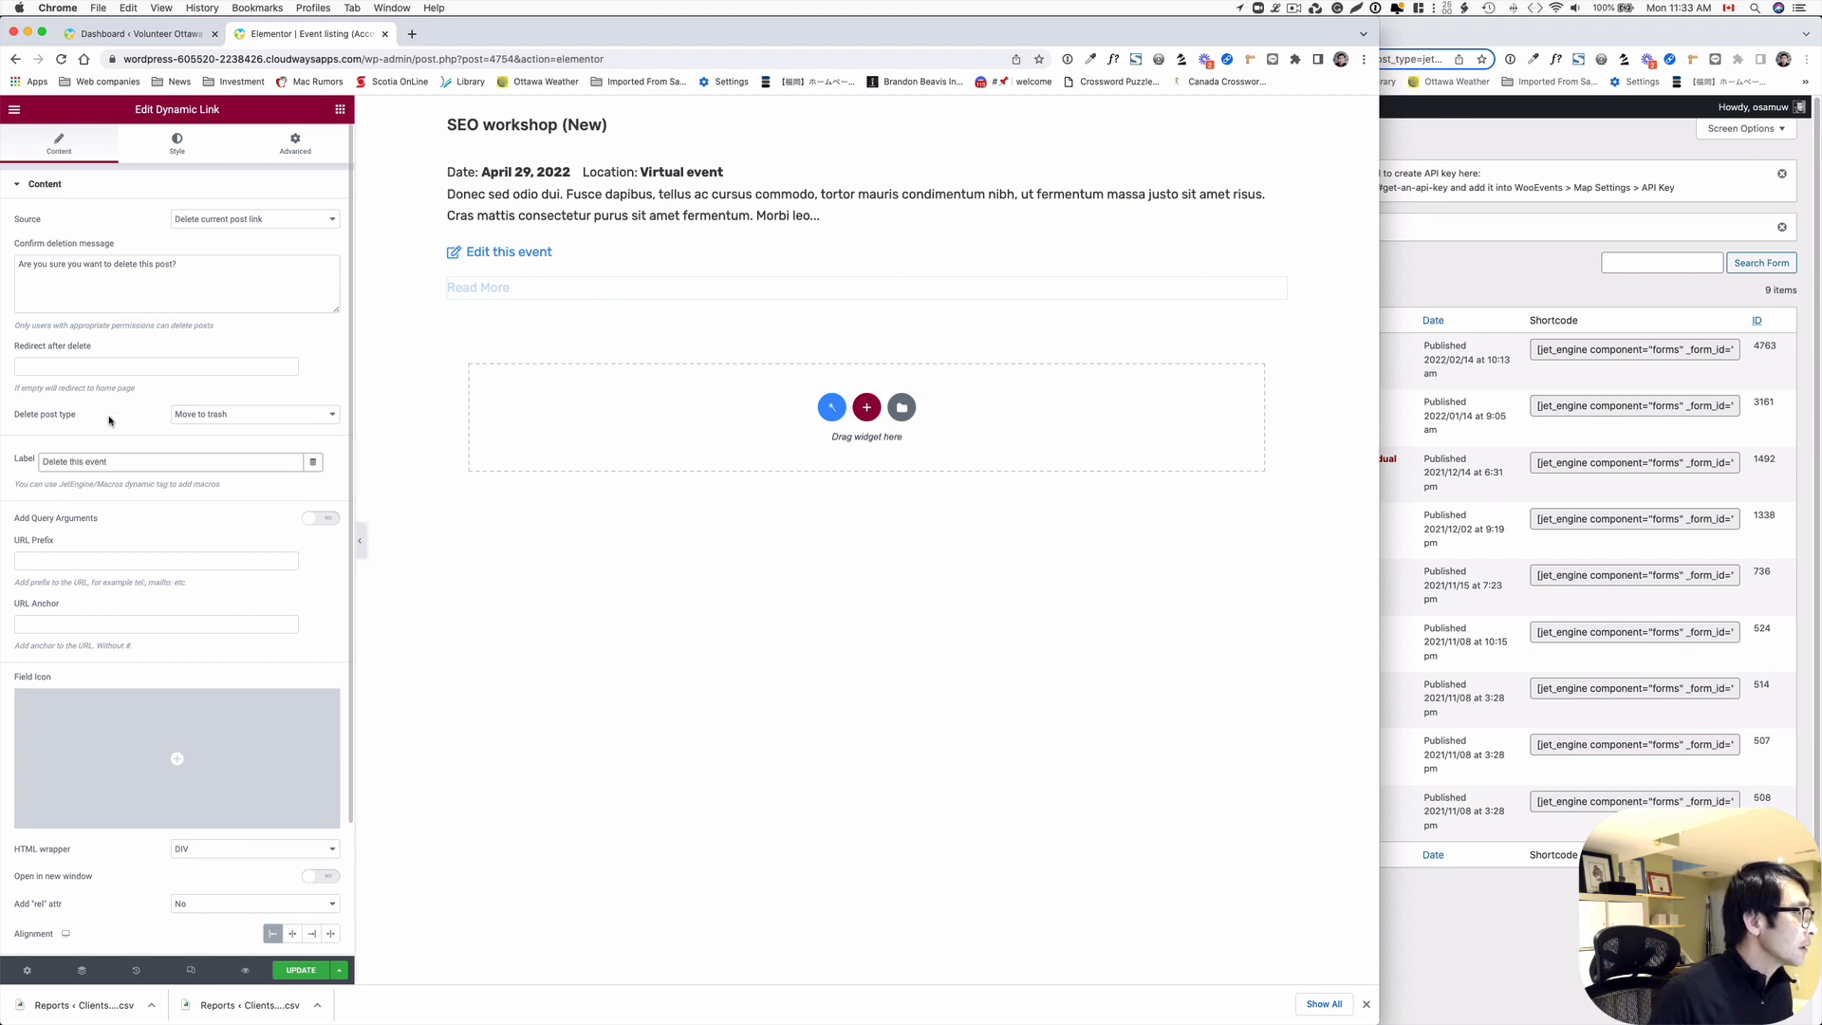
{"action": "left_click", "coordinate": [185, 486]}
{"action": "left_click", "coordinate": [589, 291]}
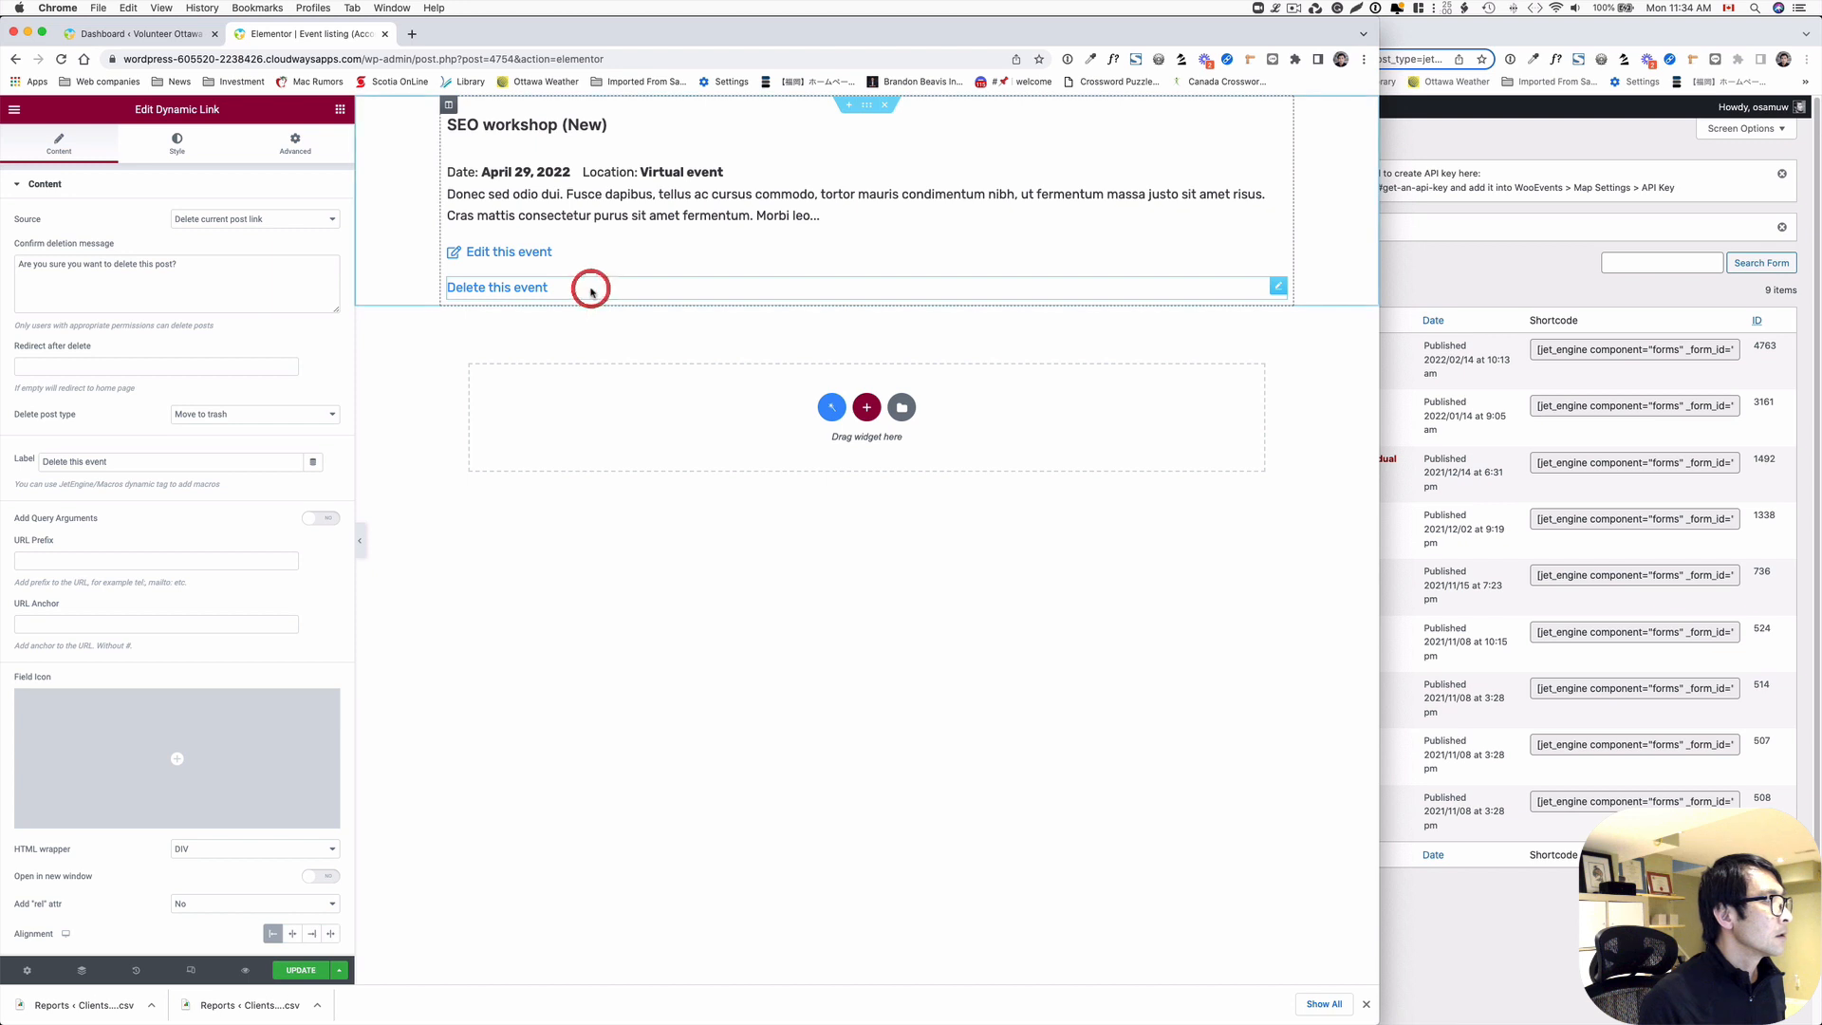
- Search the icon library for "wind" and insert the outlined window-close icon as the delete link's field icon
{"action": "left_click", "coordinate": [280, 764]}
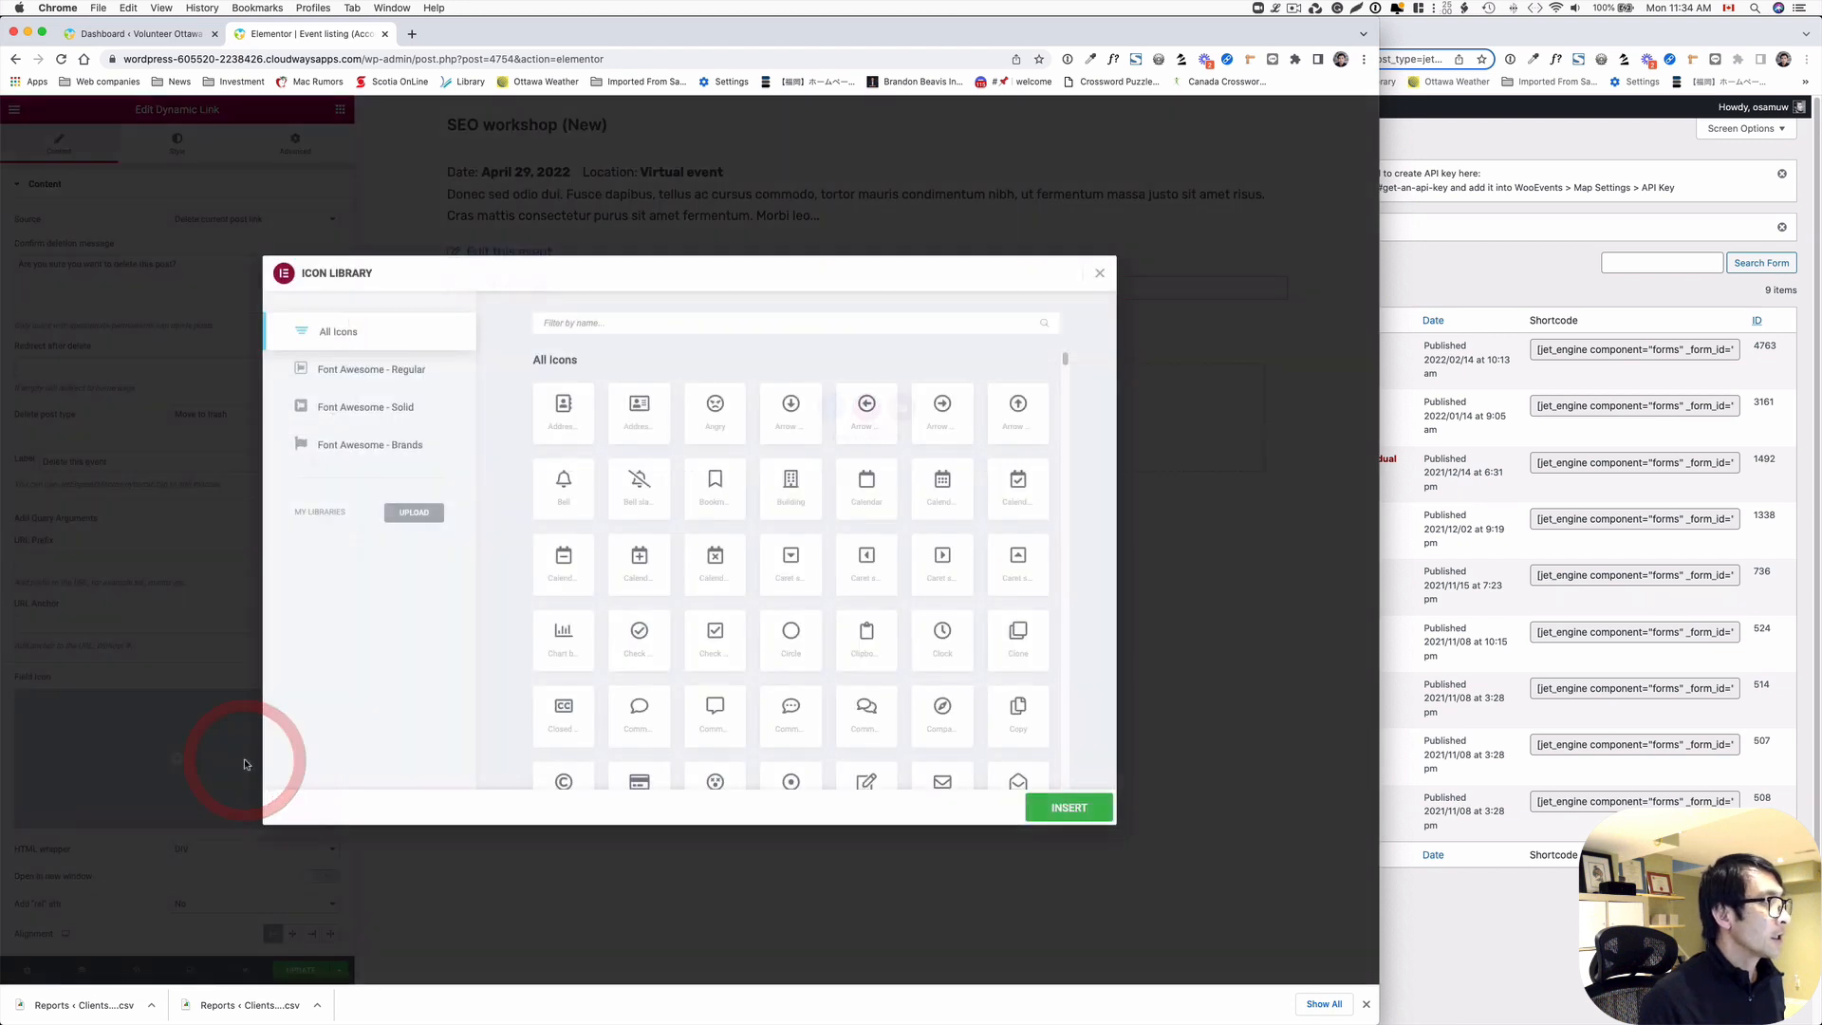
{"action": "left_click", "coordinate": [713, 321]}
{"action": "type", "text": "dele"}
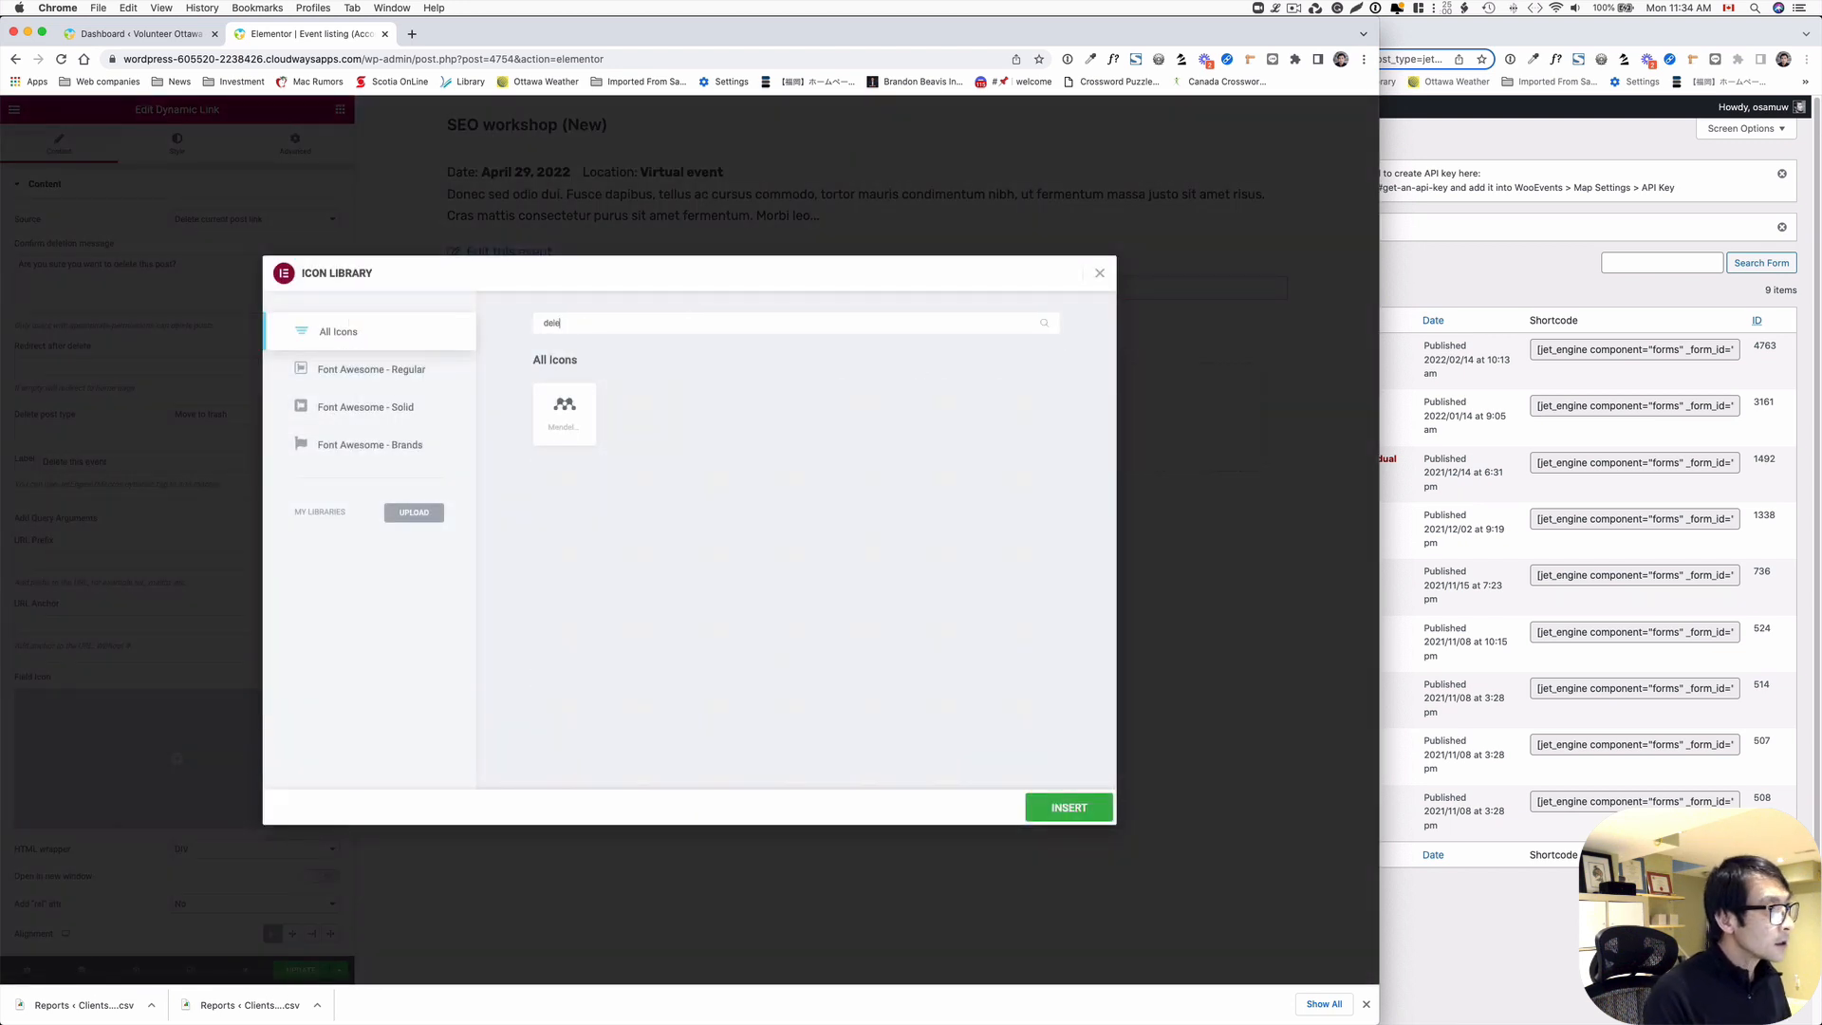
{"action": "key", "text": "BackSpace"}
{"action": "key", "text": "BackSpace"}
{"action": "key", "text": "BackSpace"}
{"action": "key", "text": "BackSpace"}
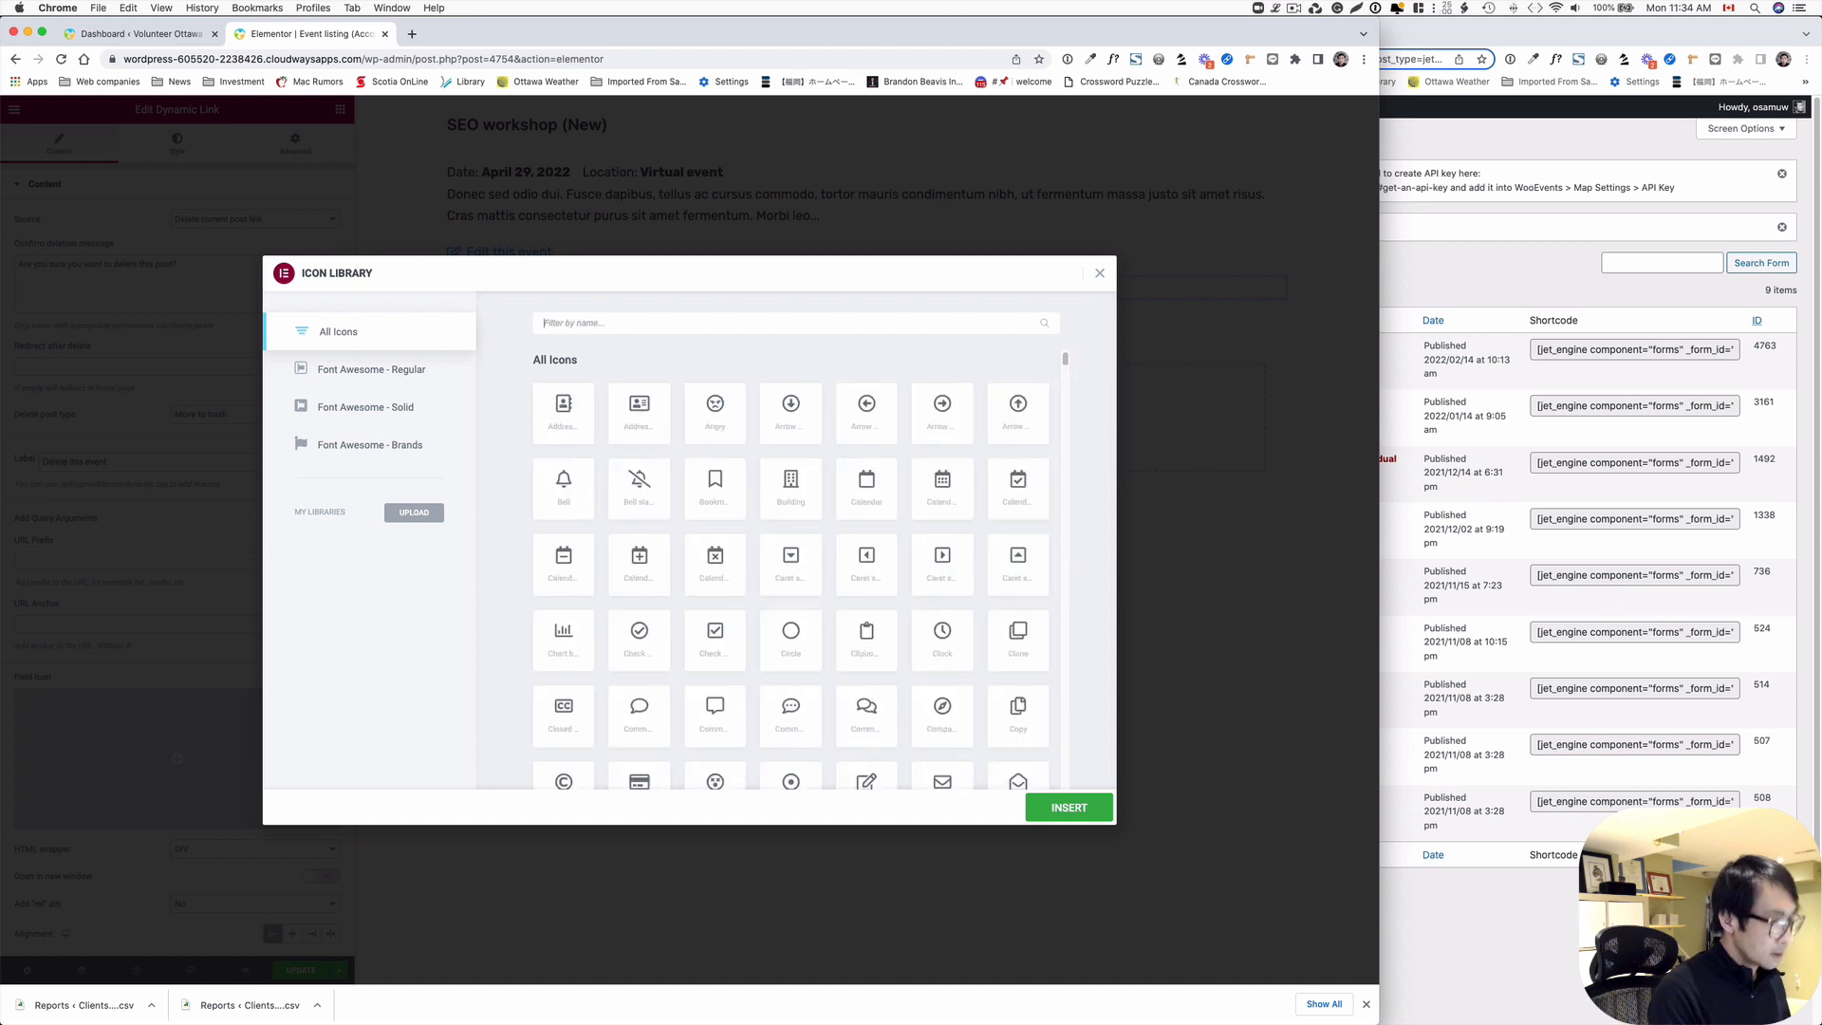
{"action": "type", "text": "clo"}
{"action": "key", "text": "BackSpace"}
{"action": "key", "text": "BackSpace"}
{"action": "key", "text": "BackSpace"}
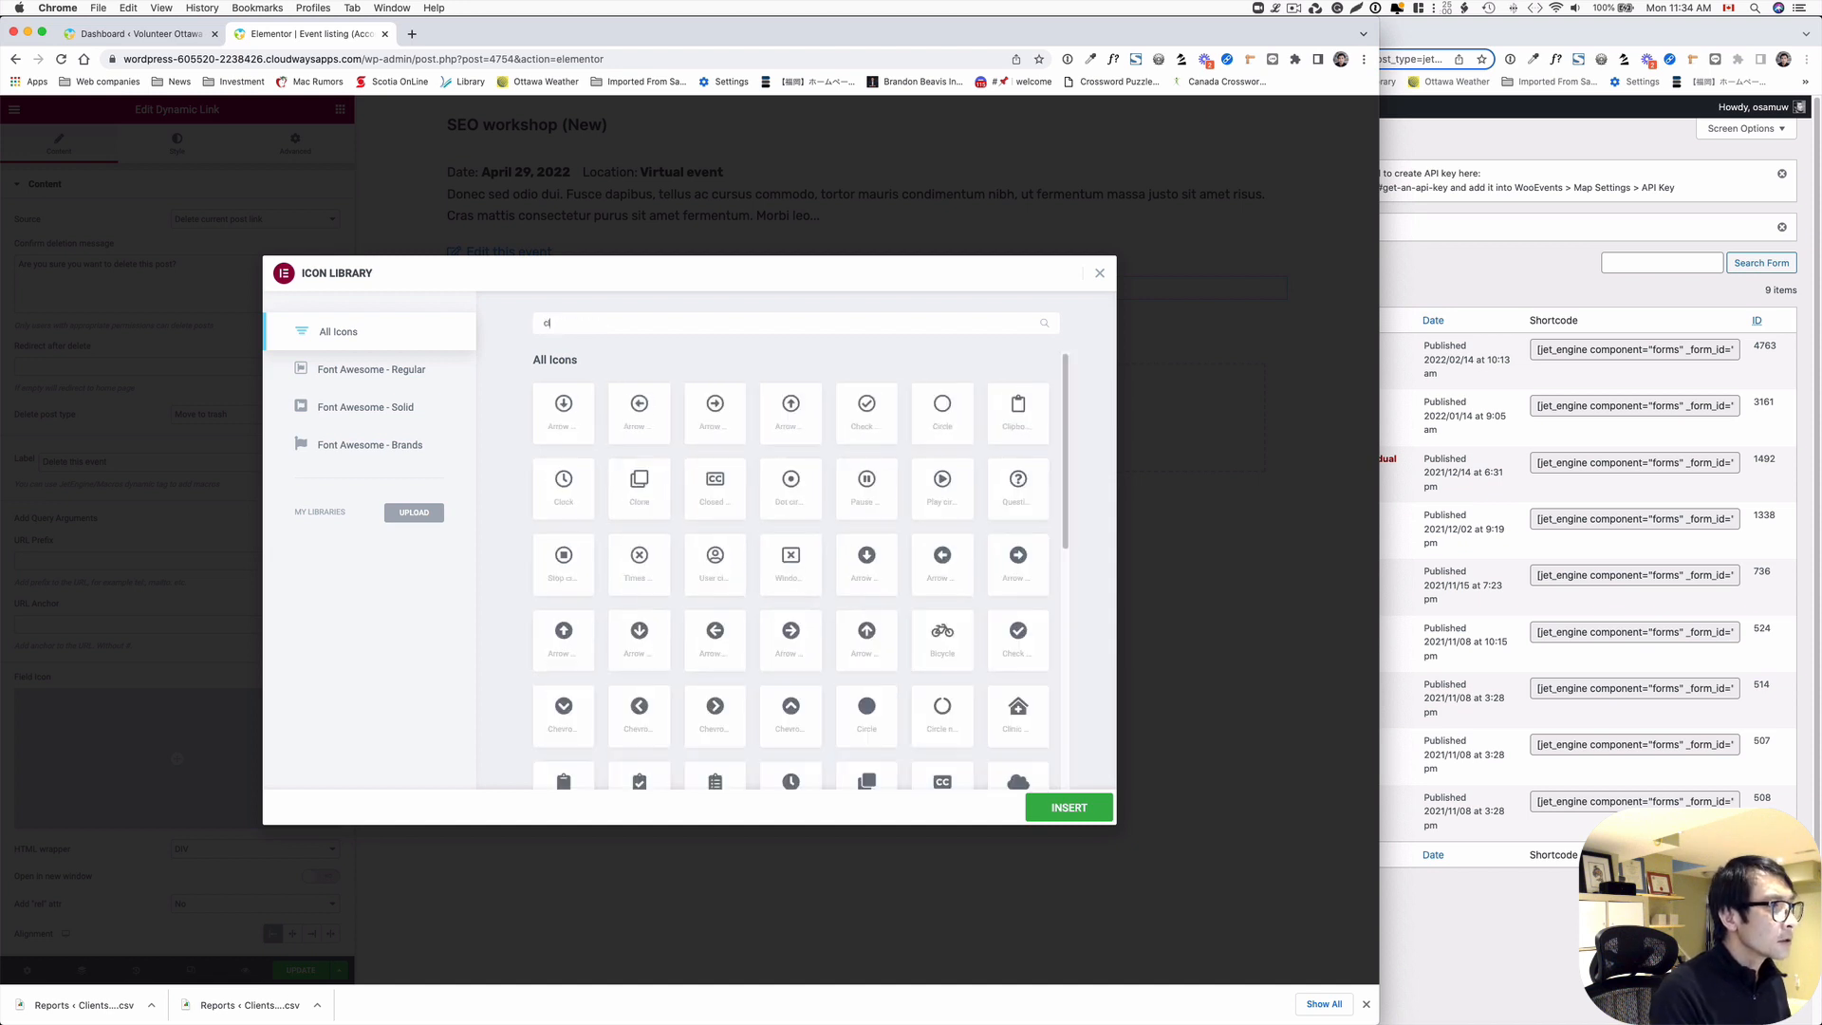
{"action": "type", "text": "win"}
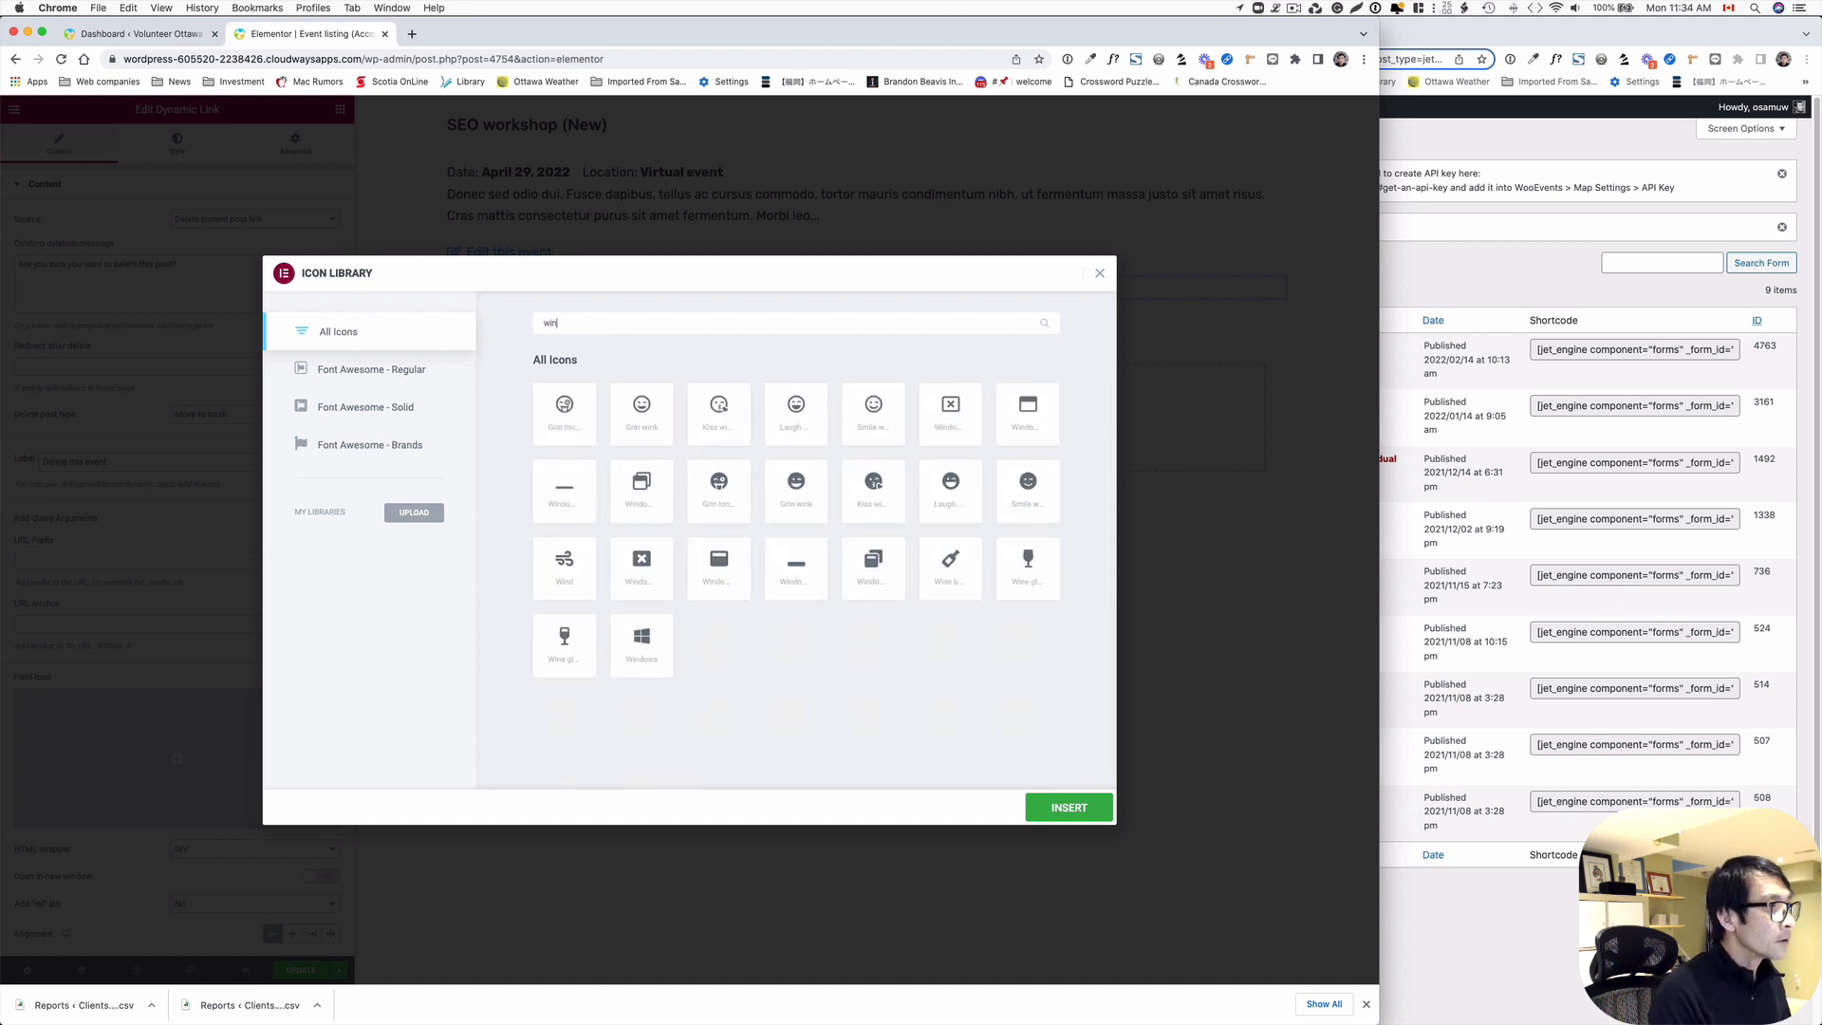
{"action": "type", "text": "d"}
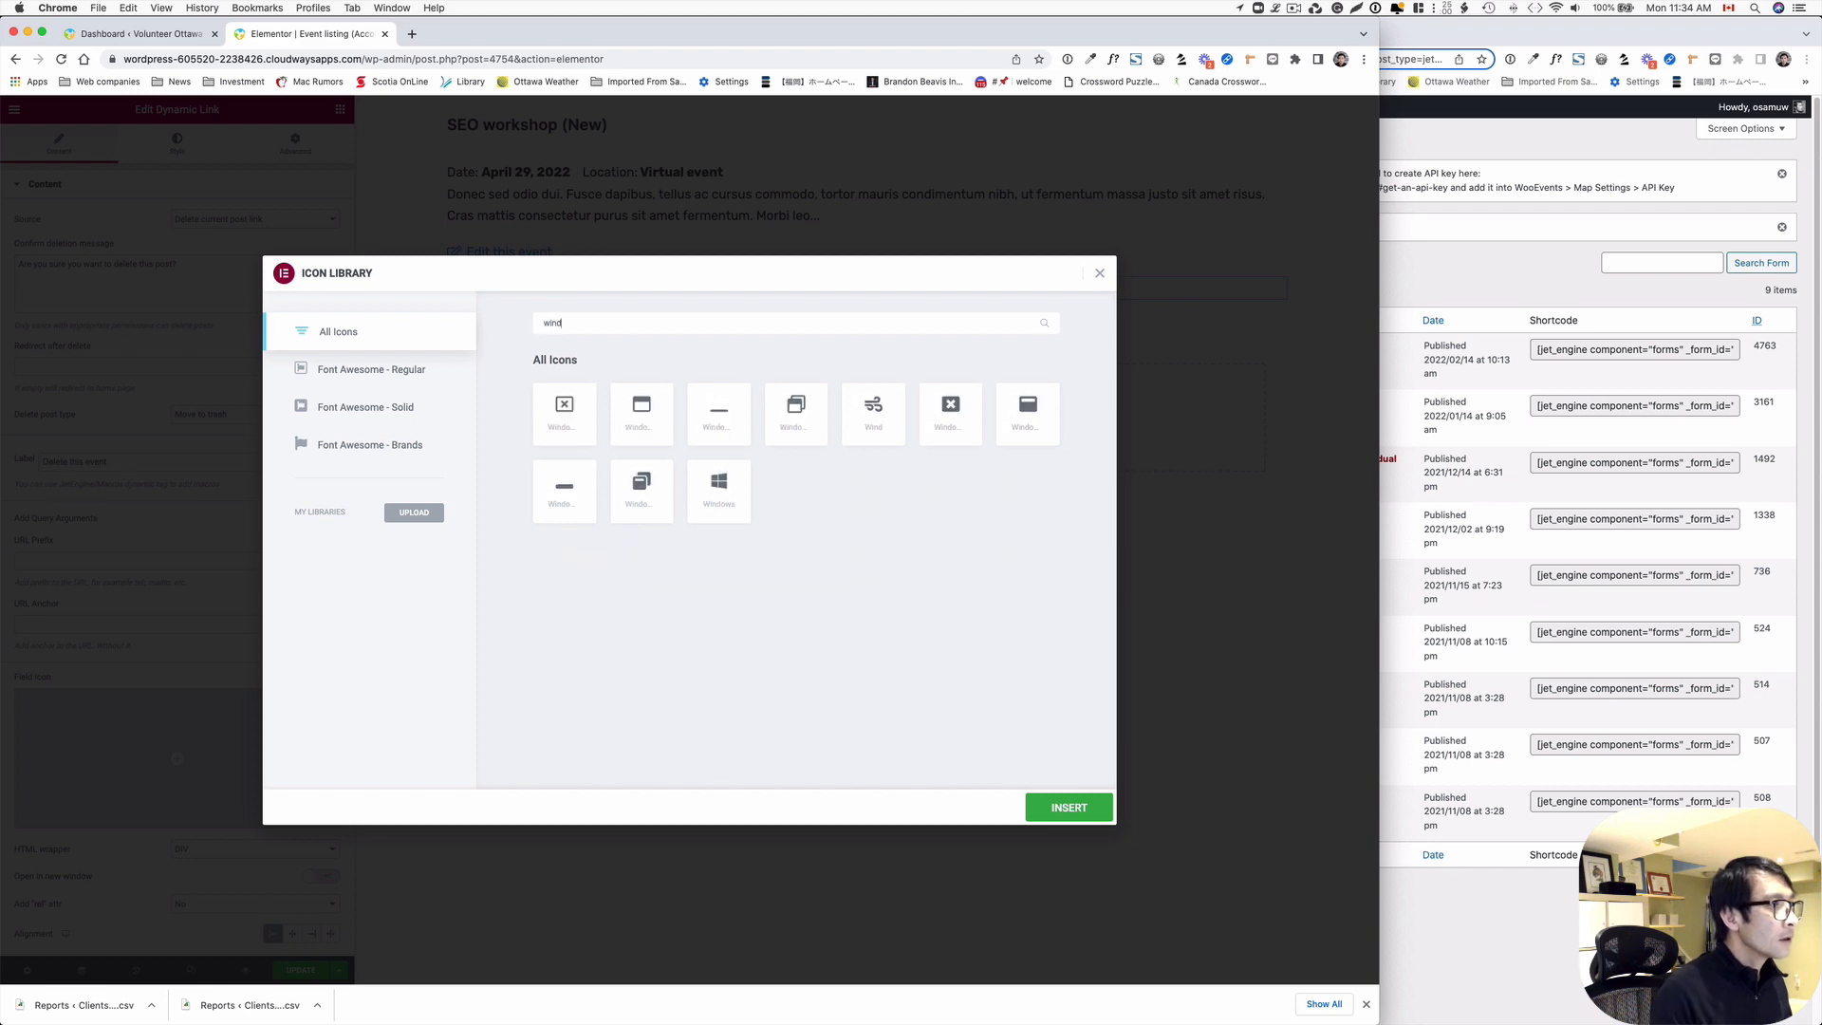
{"action": "left_click", "coordinate": [551, 395]}
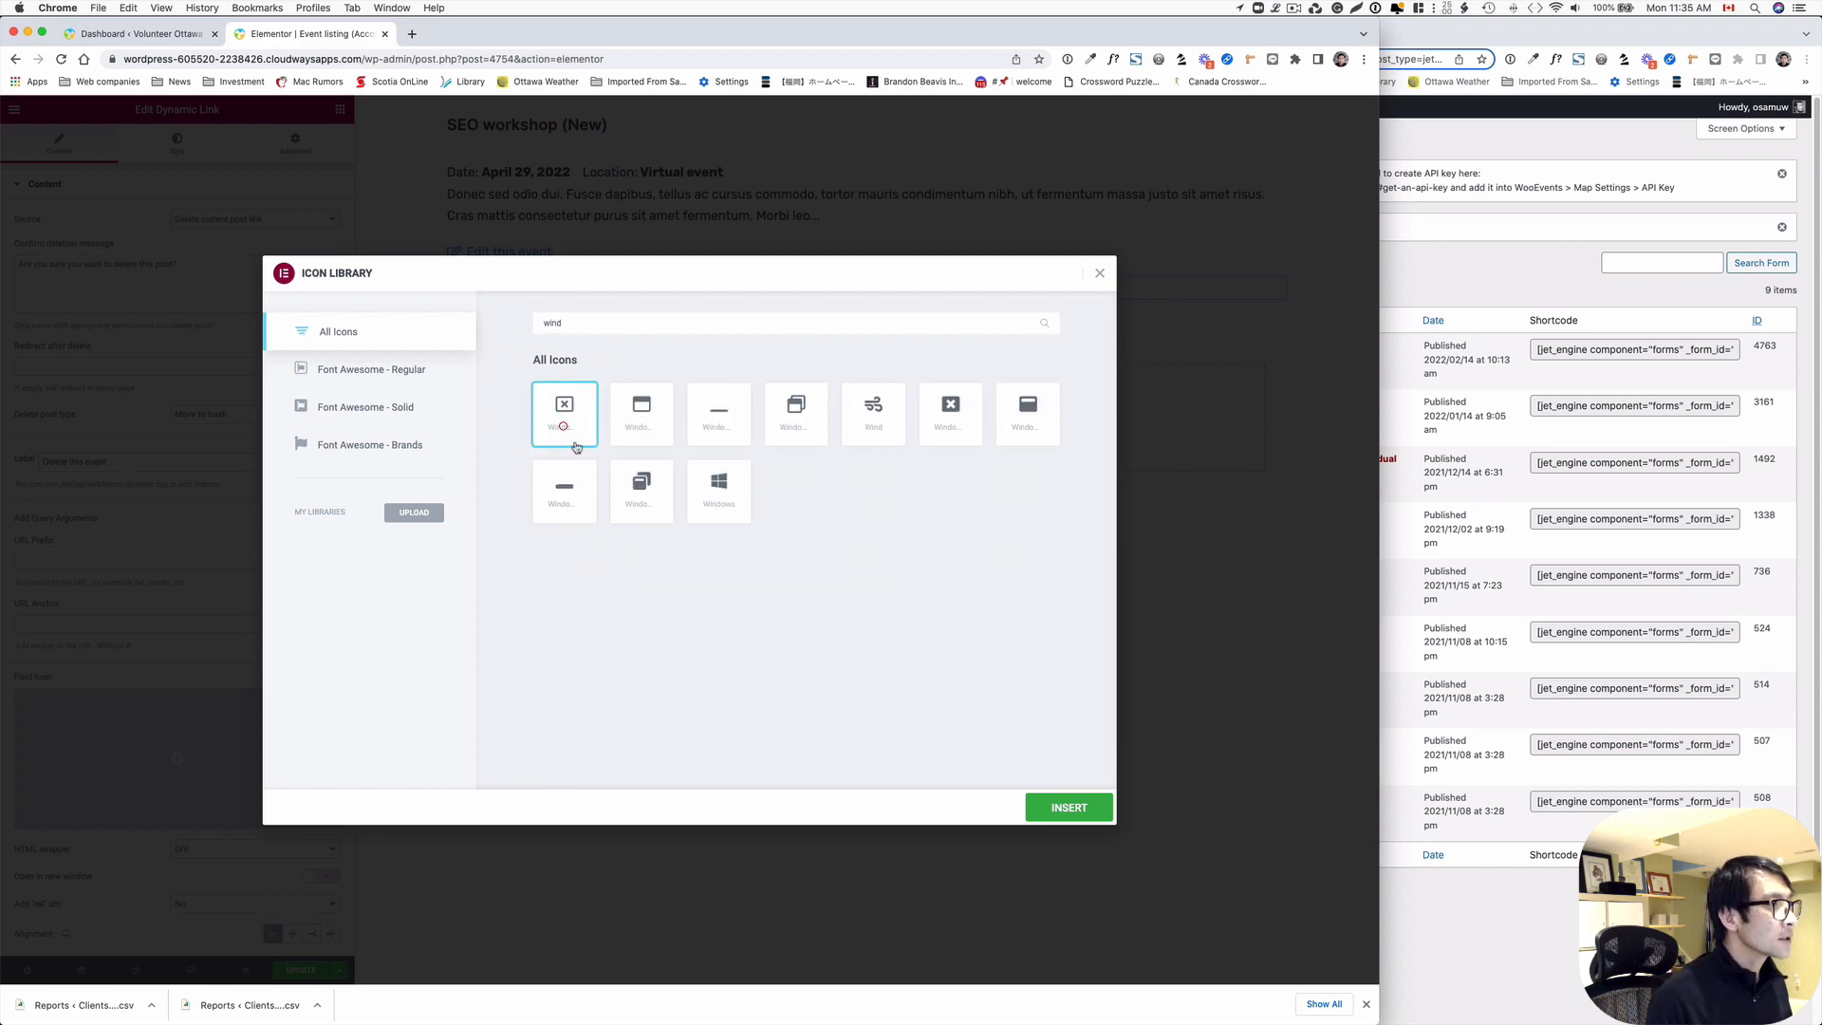
{"action": "left_click", "coordinate": [1041, 807]}
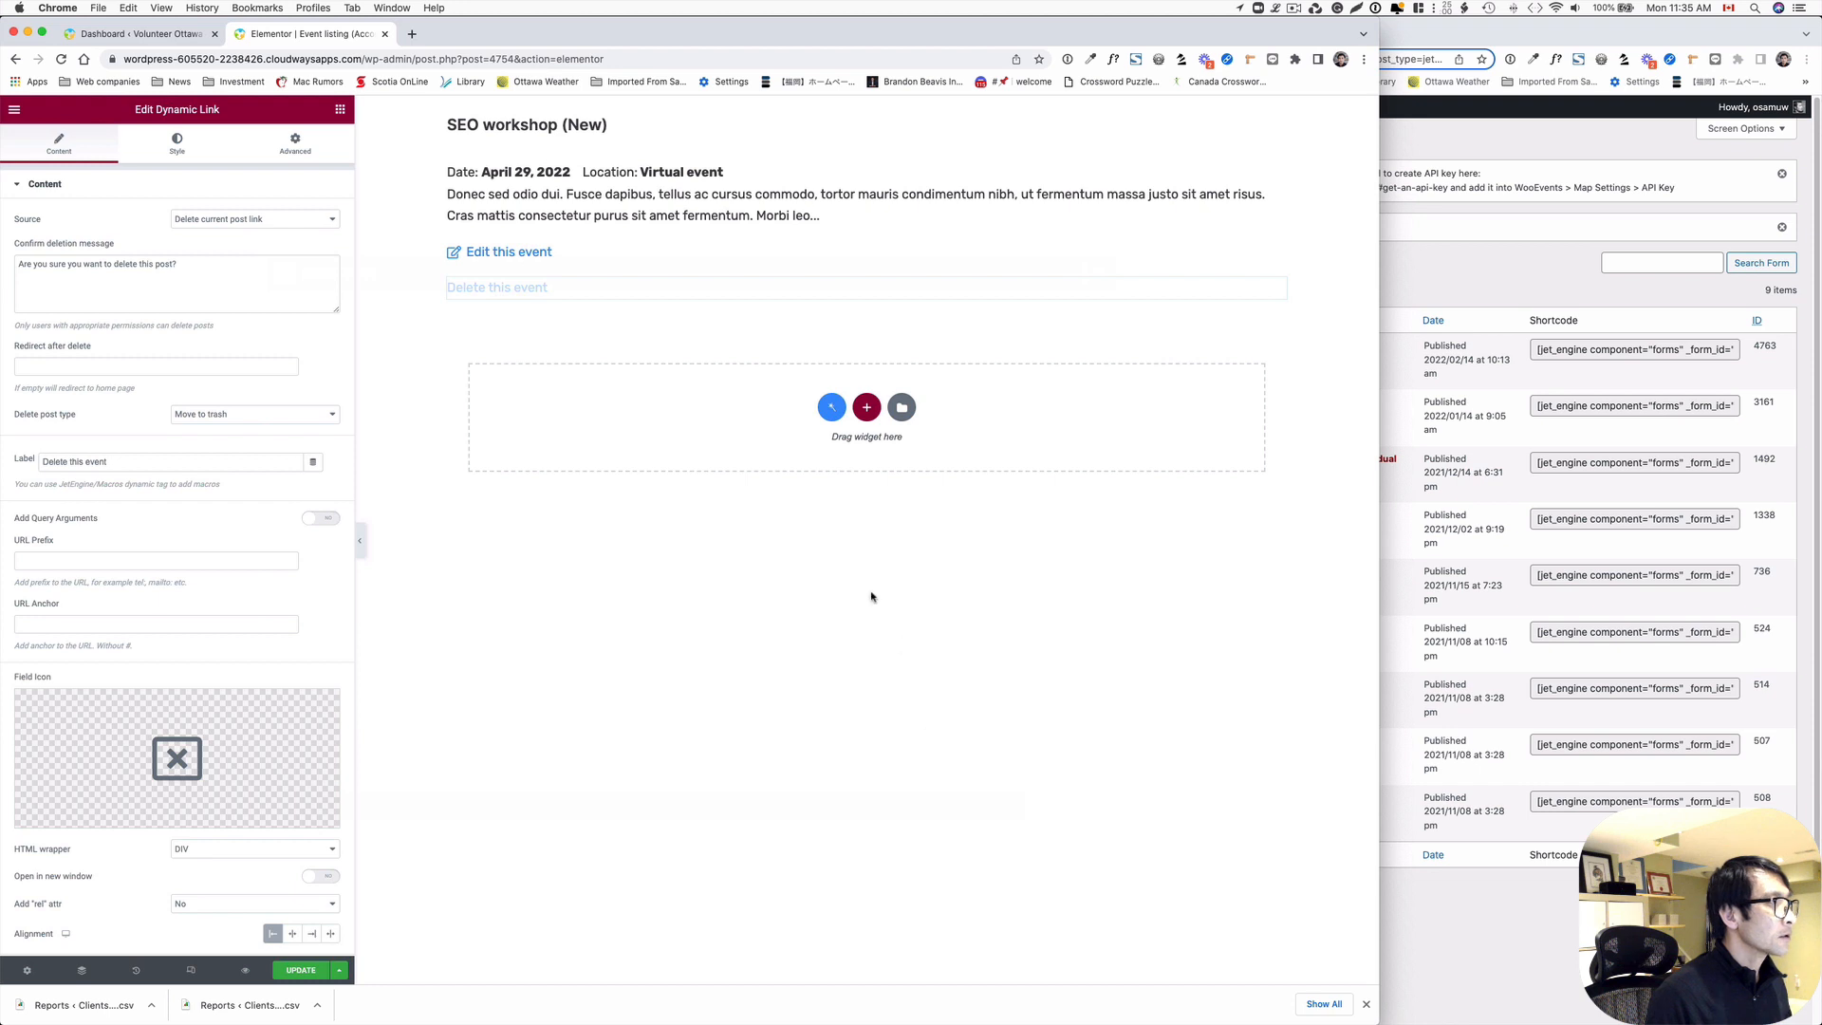
- Copy the Edit this event link's style and paste it onto the Delete this event link
{"action": "right_click", "coordinate": [547, 252]}
{"action": "left_click", "coordinate": [596, 313]}
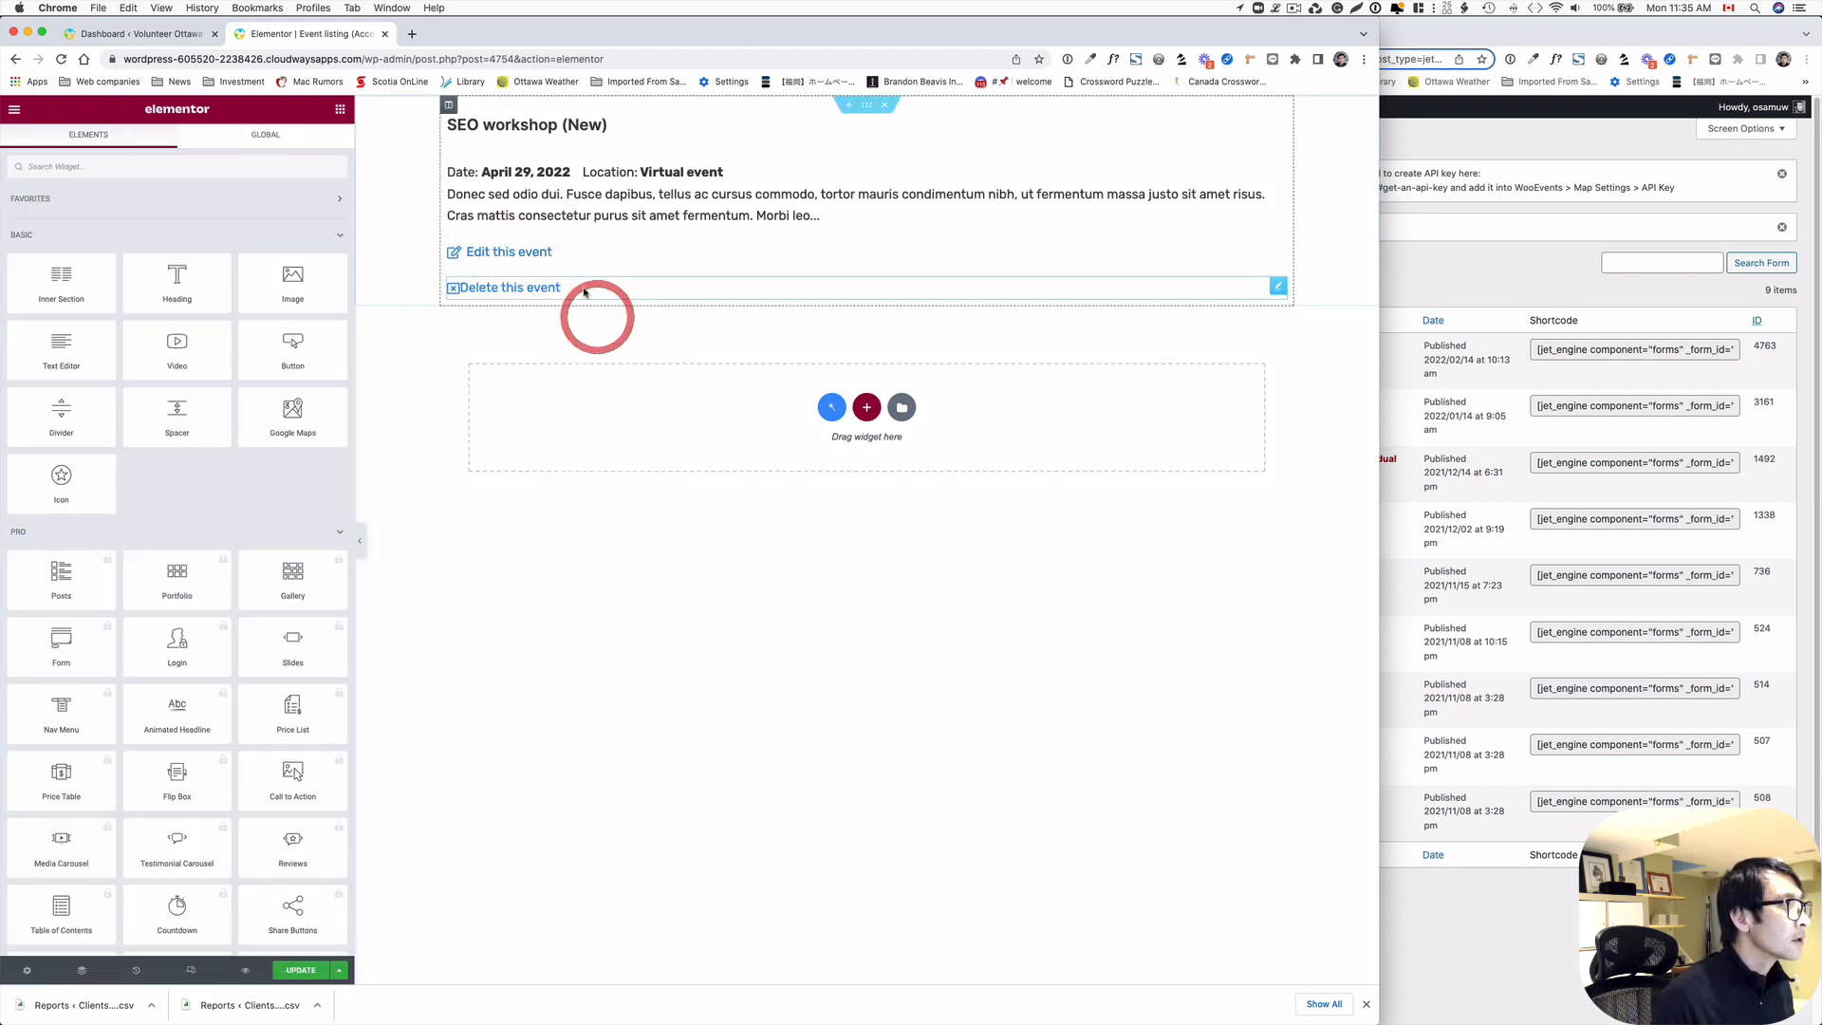
{"action": "right_click", "coordinate": [583, 292]}
{"action": "left_click", "coordinate": [653, 397]}
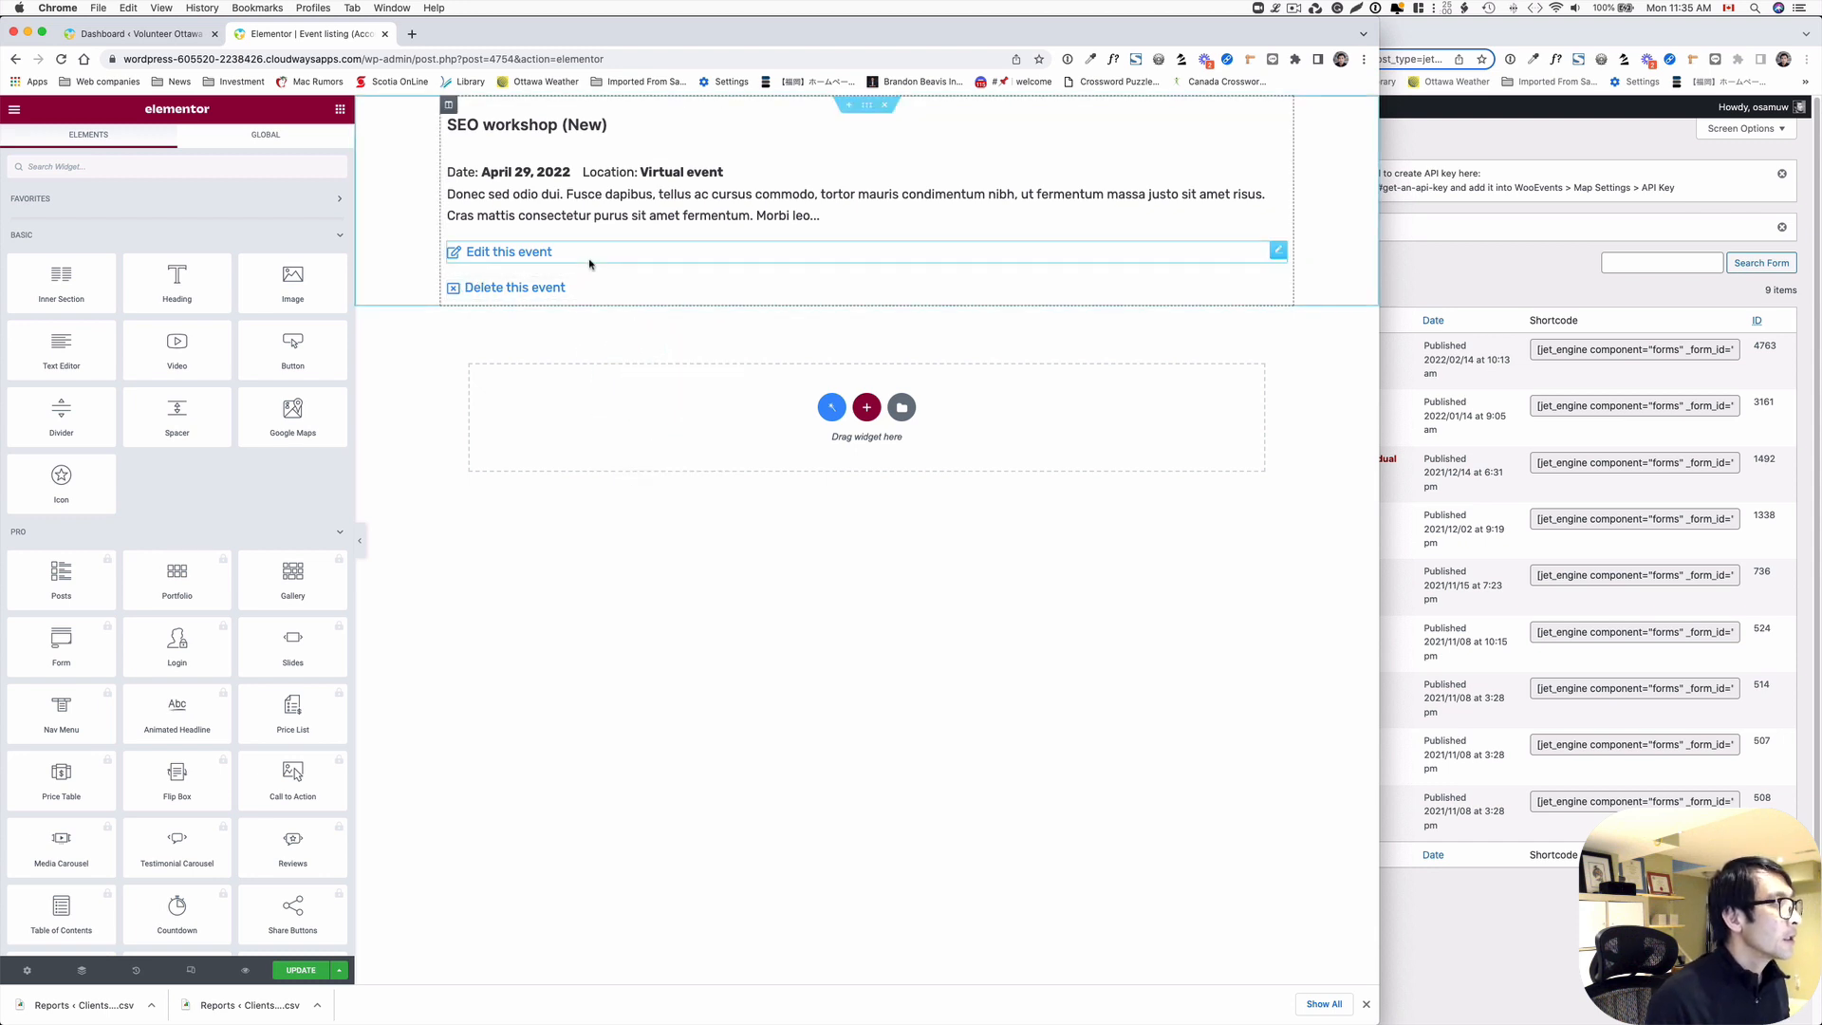
- Set the Delete this event link's positioning width to Inline (auto), leaving its position at Default
{"action": "left_click", "coordinate": [610, 292]}
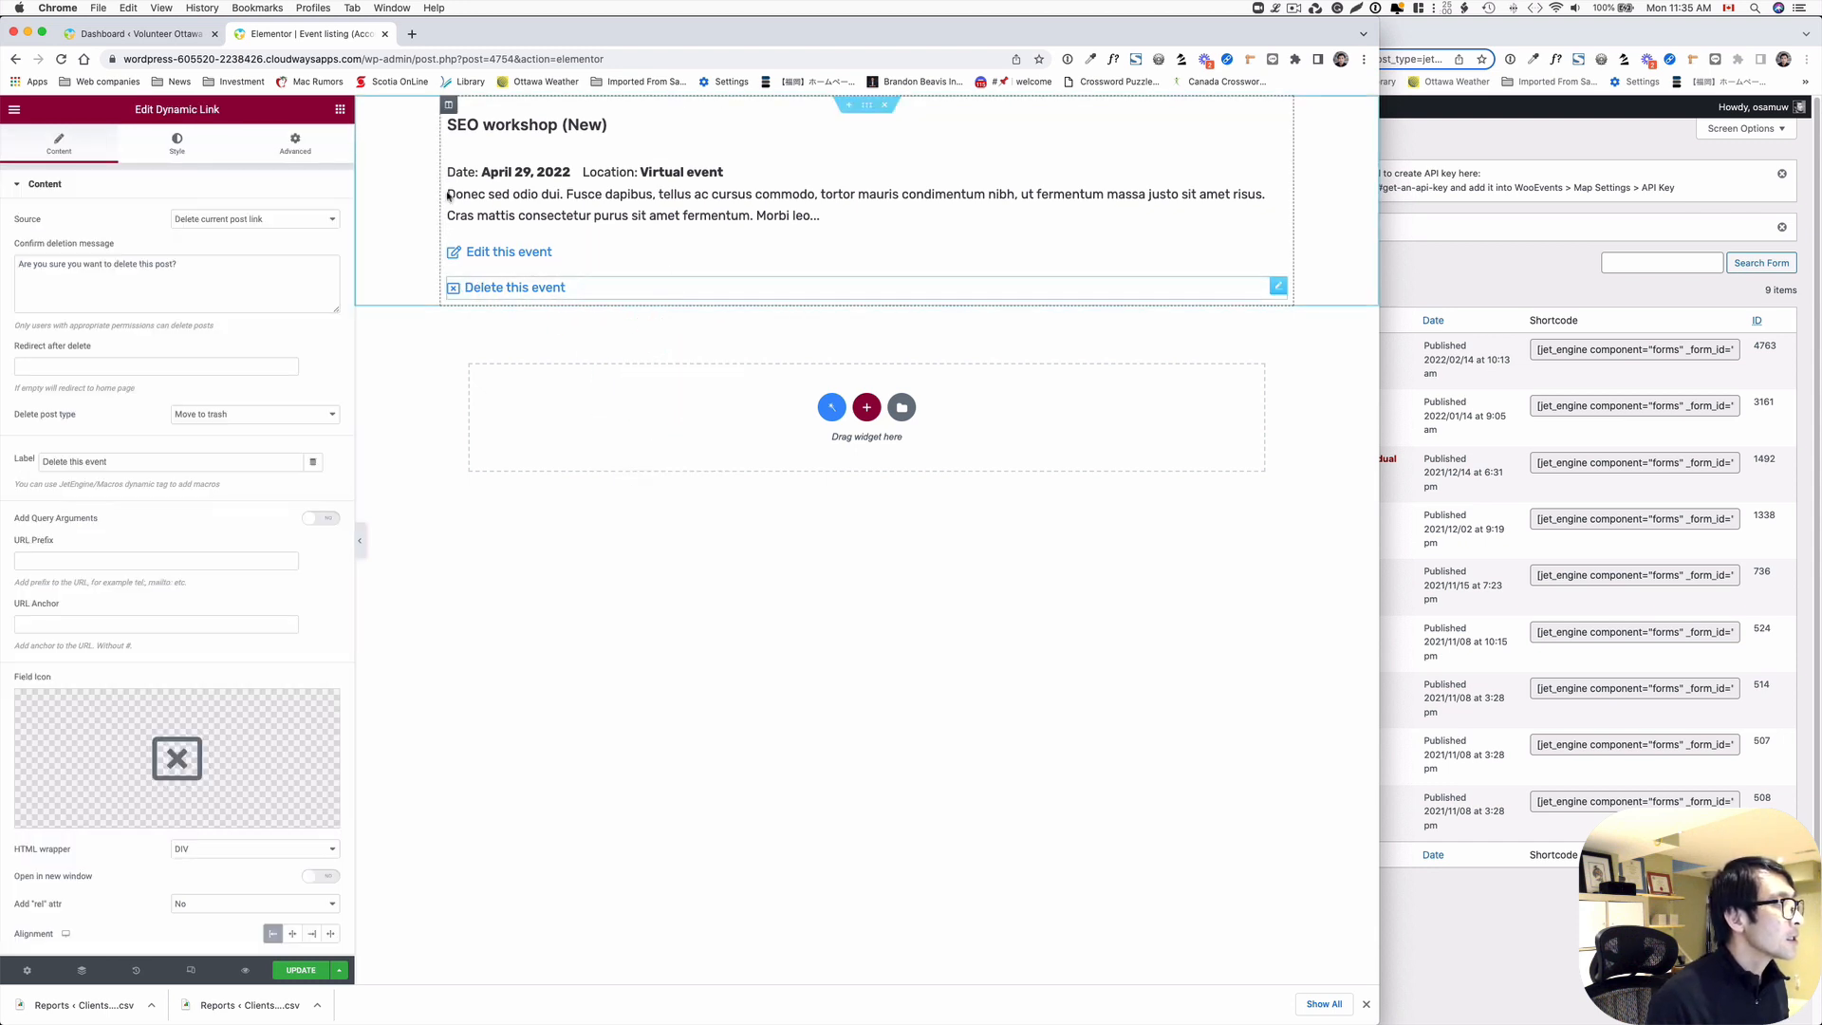
{"action": "left_click", "coordinate": [297, 144]}
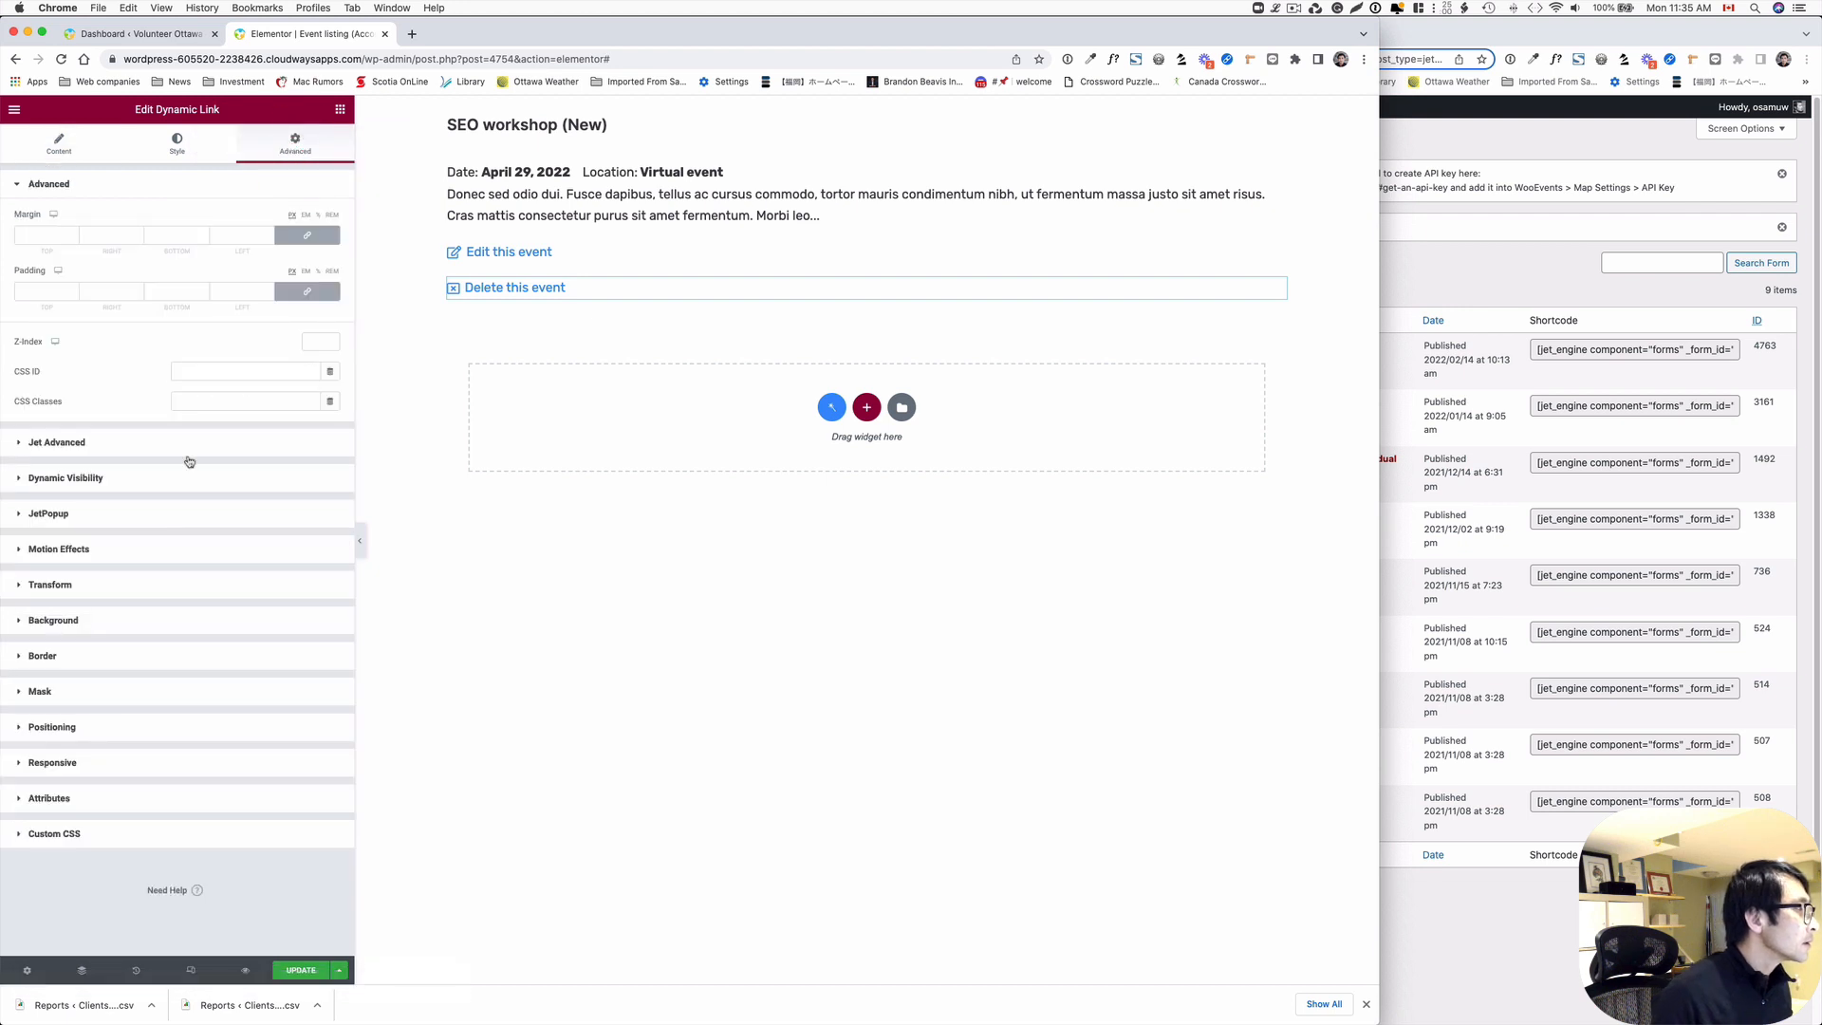
{"action": "left_click", "coordinate": [129, 727]}
{"action": "left_click", "coordinate": [227, 544]}
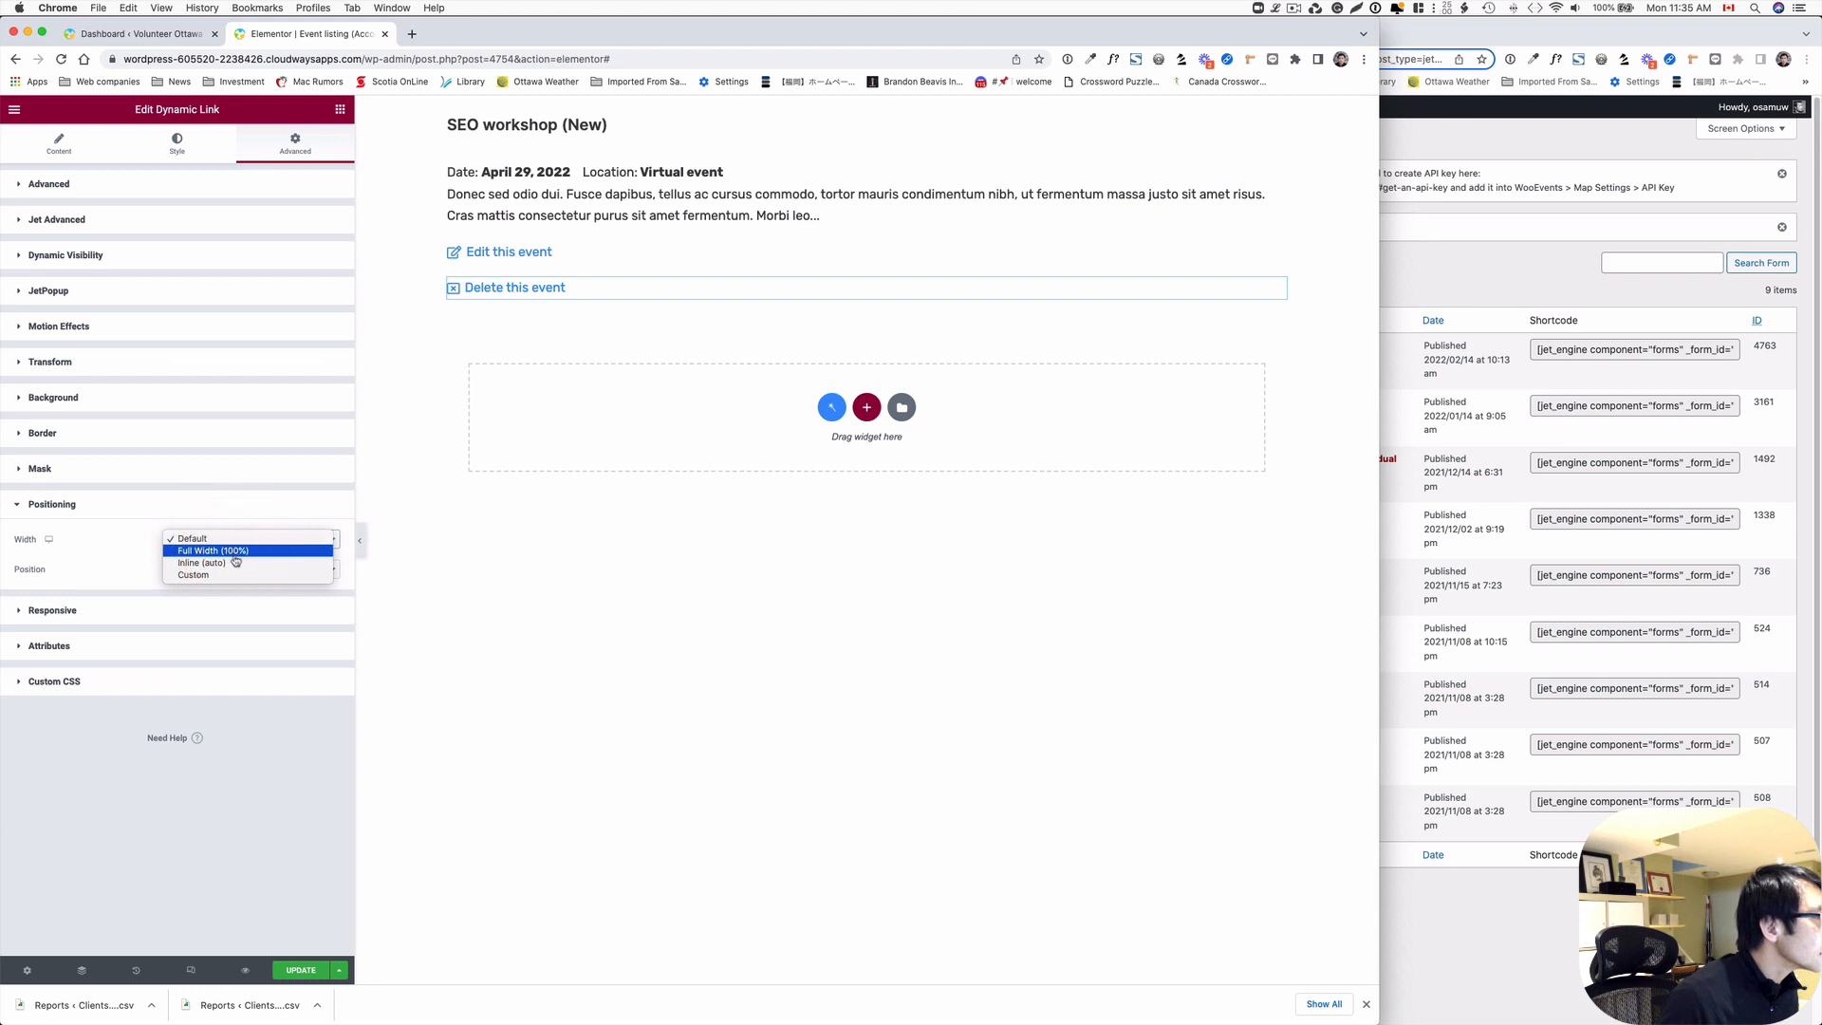
{"action": "left_click", "coordinate": [246, 574]}
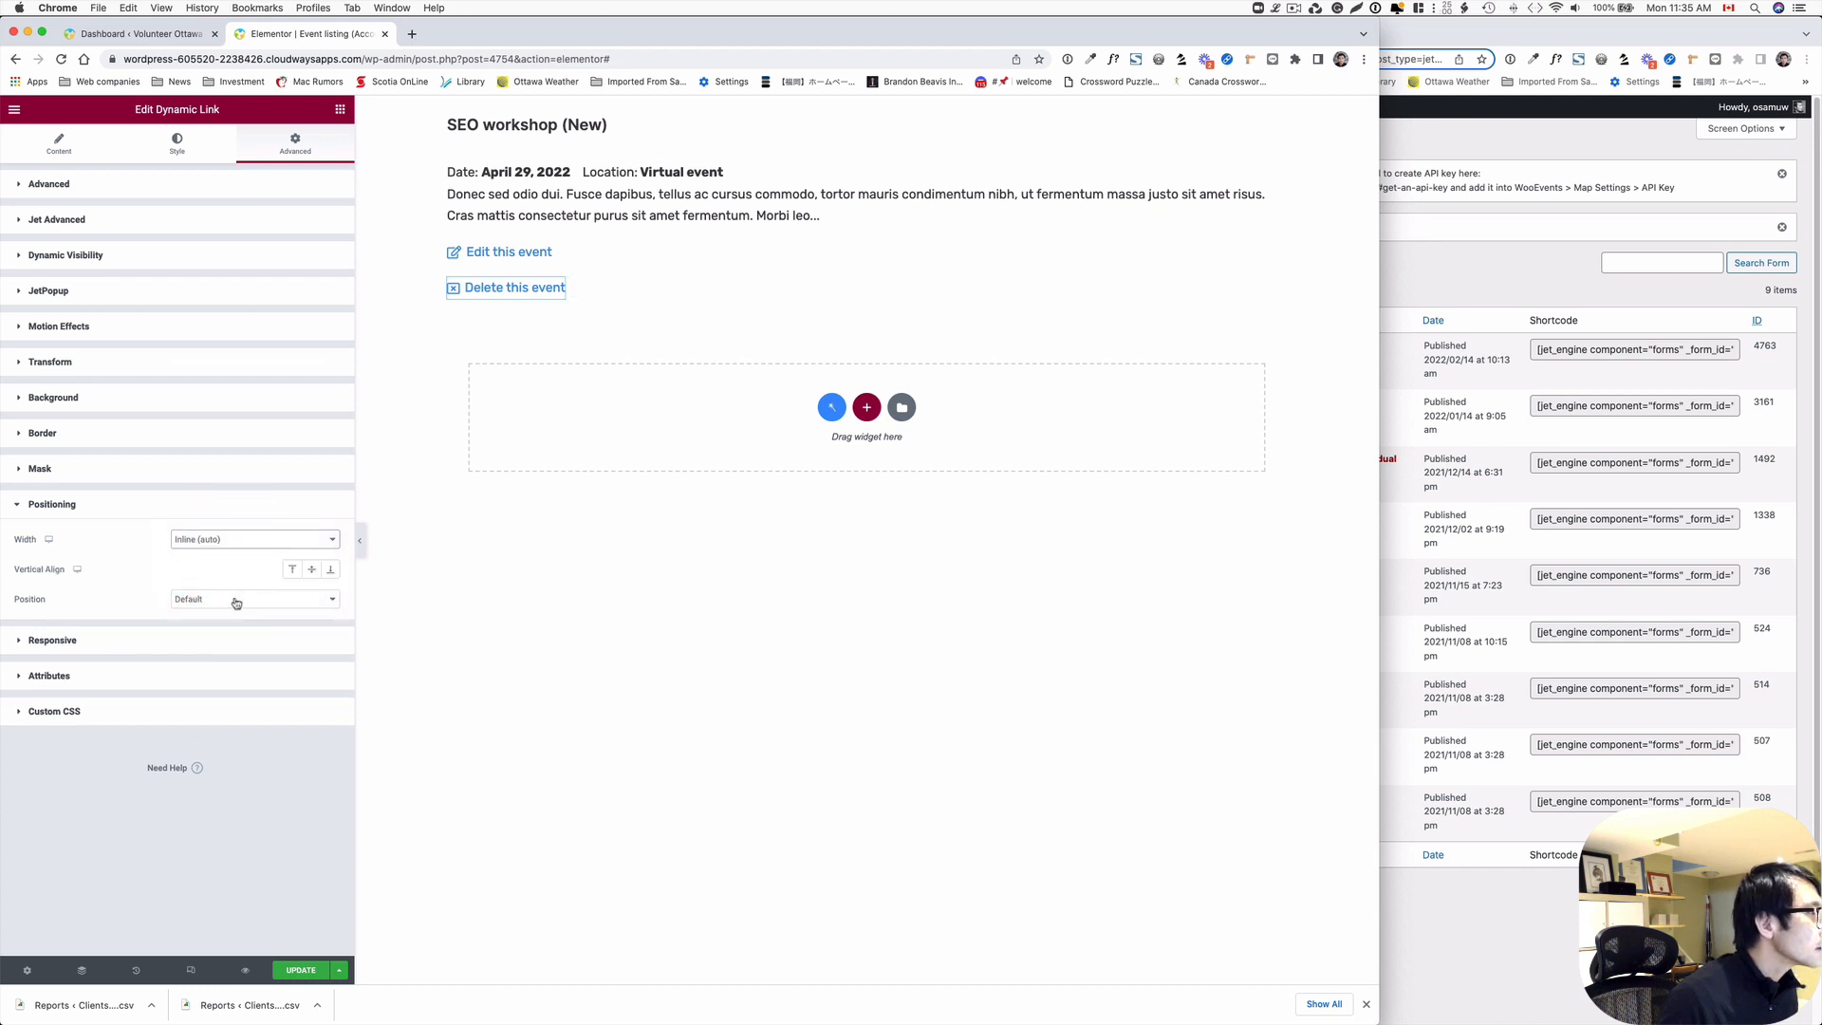
{"action": "left_click", "coordinate": [247, 600]}
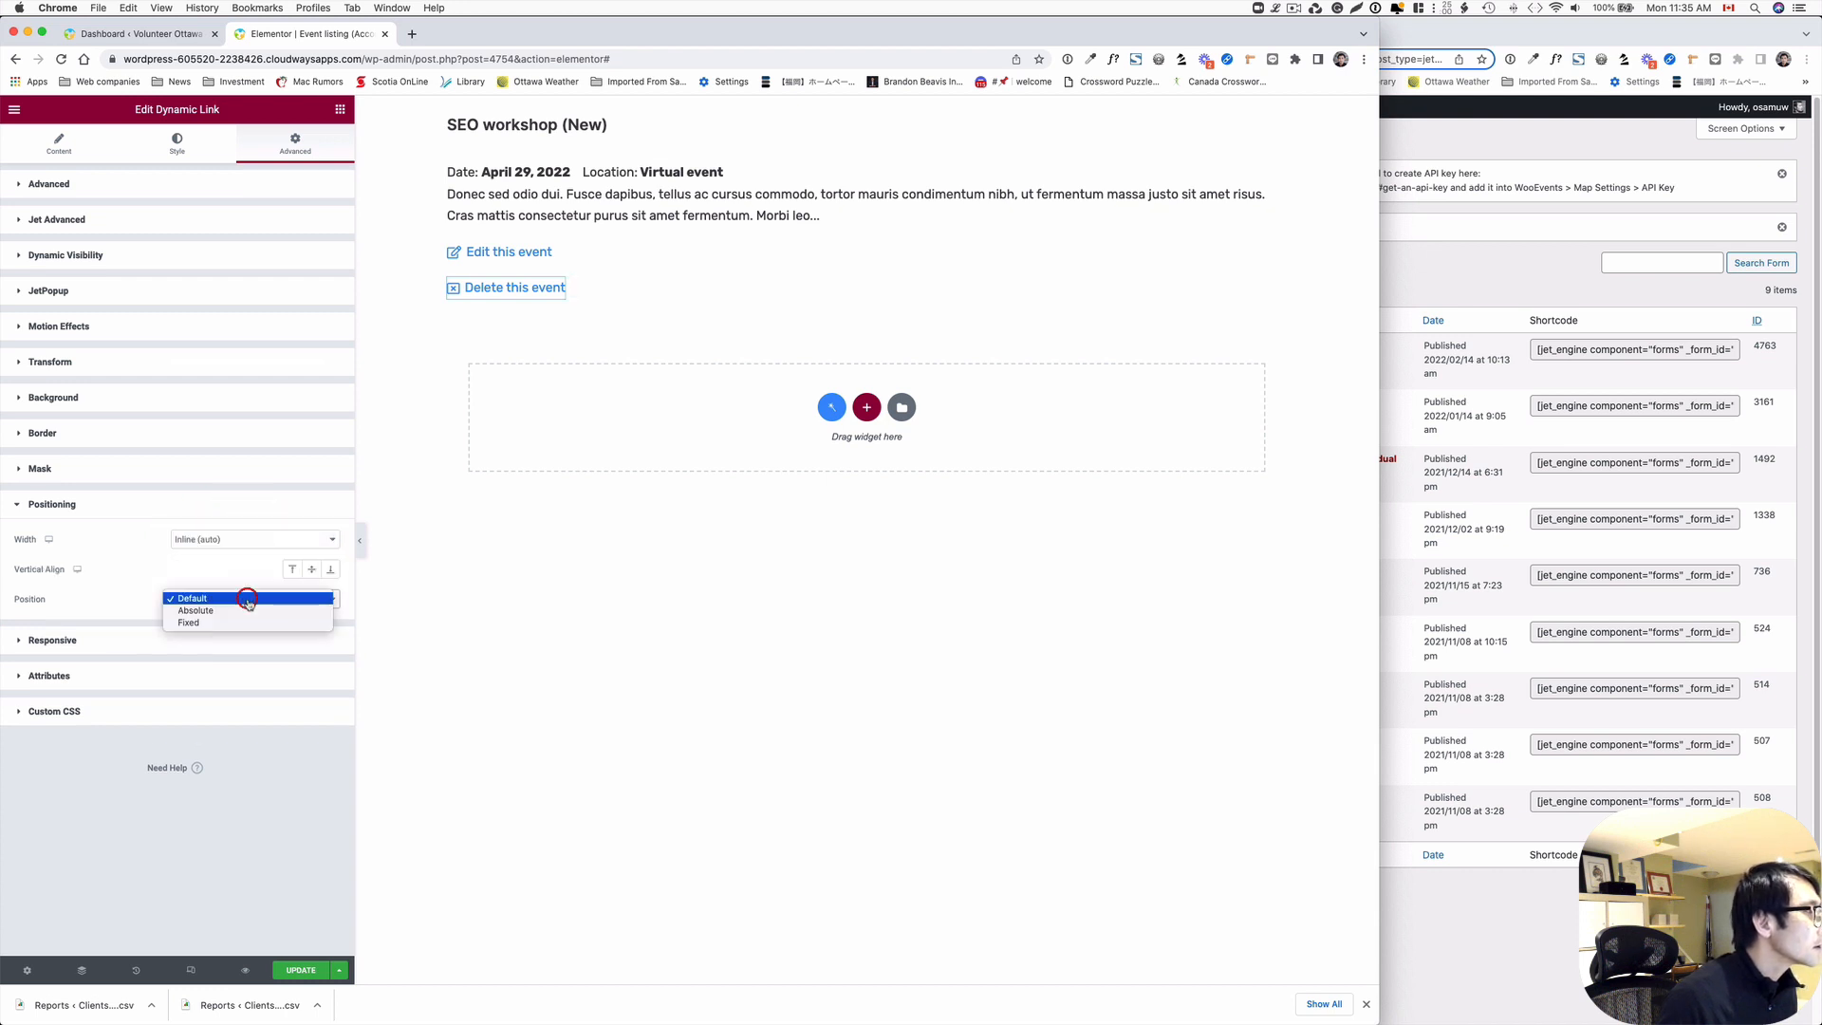
- Set the Edit this event link's positioning width to Inline (auto)
{"action": "left_click", "coordinate": [492, 251]}
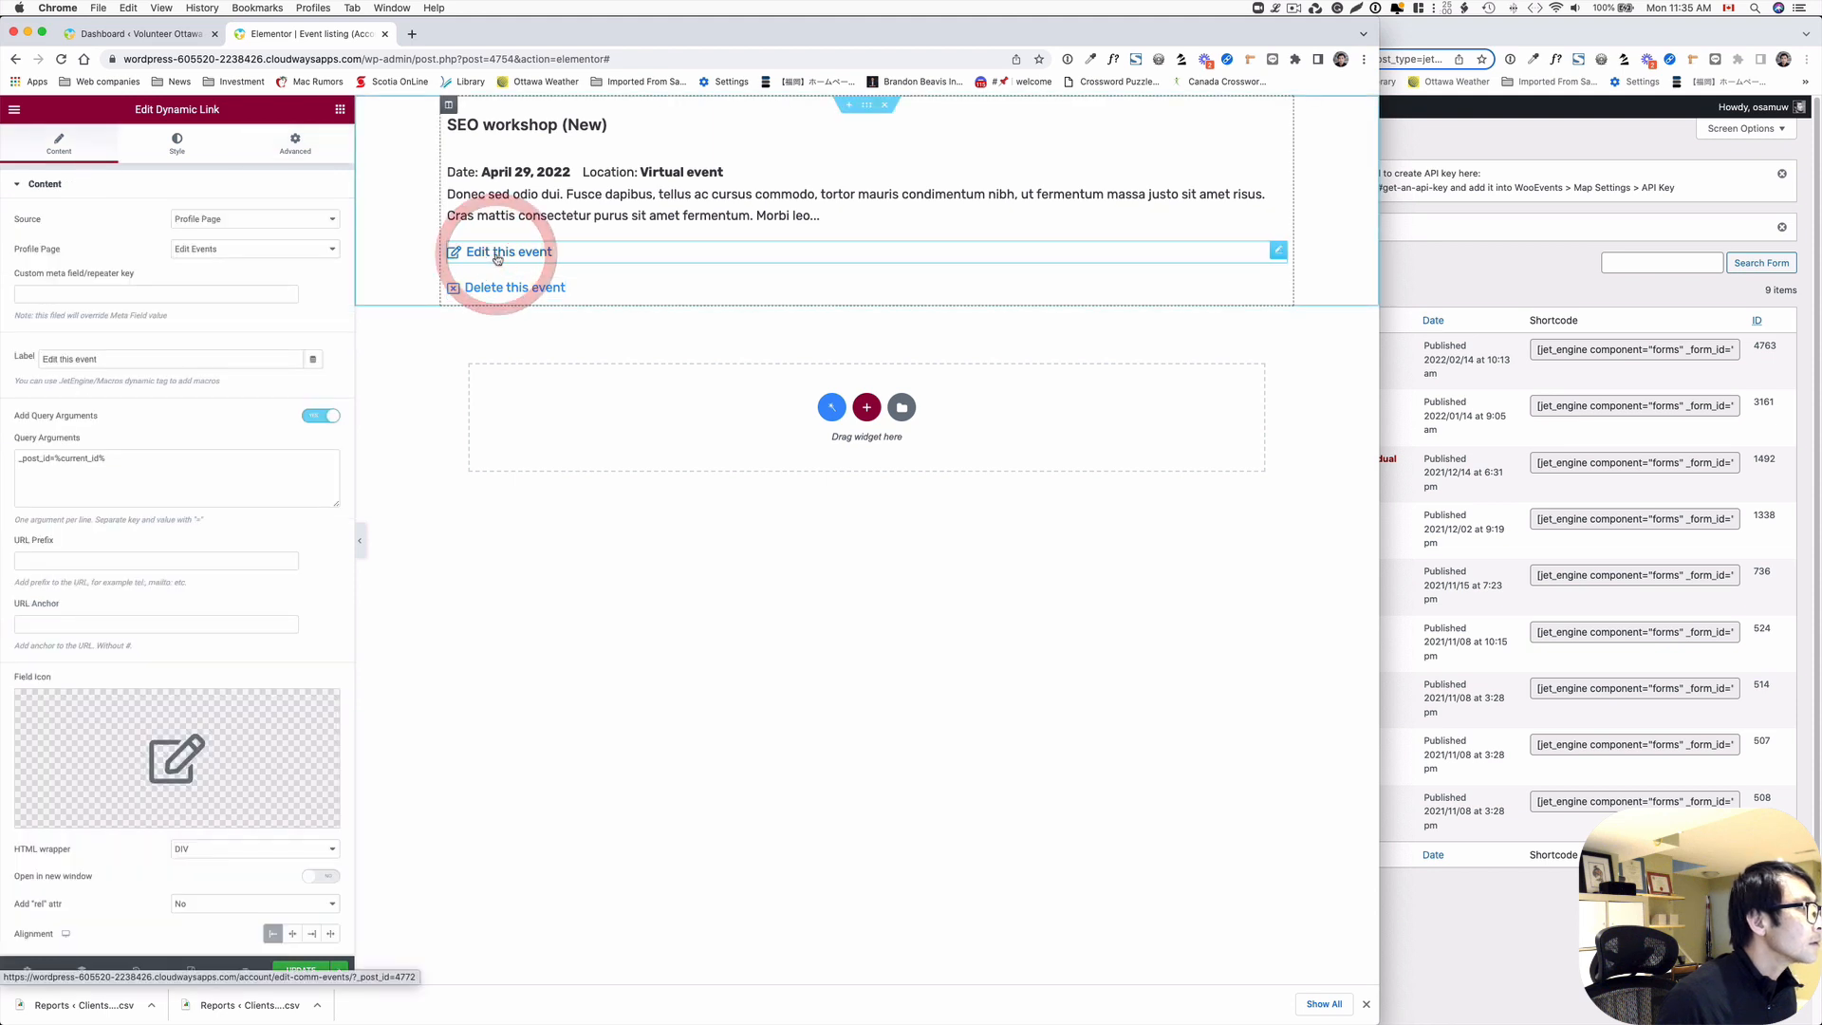
{"action": "left_click", "coordinate": [296, 145]}
{"action": "left_click", "coordinate": [134, 729]}
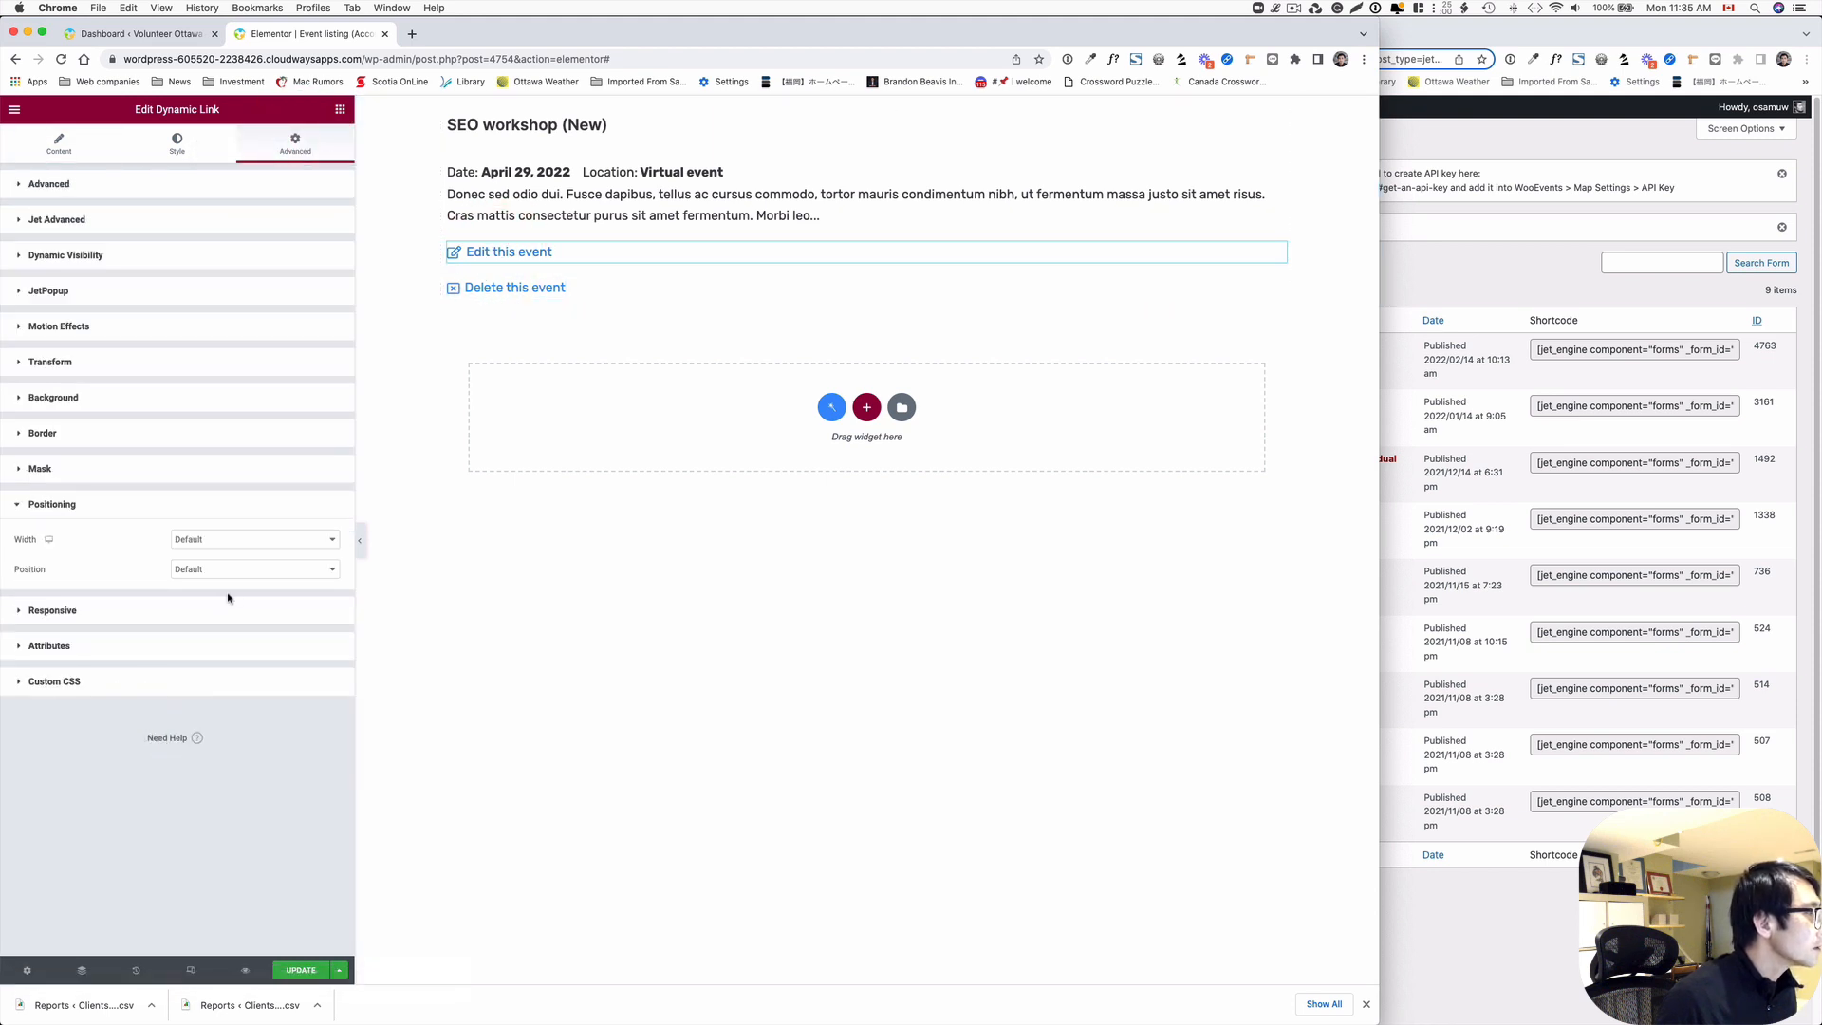
{"action": "left_click", "coordinate": [241, 538]}
{"action": "left_click", "coordinate": [247, 563]}
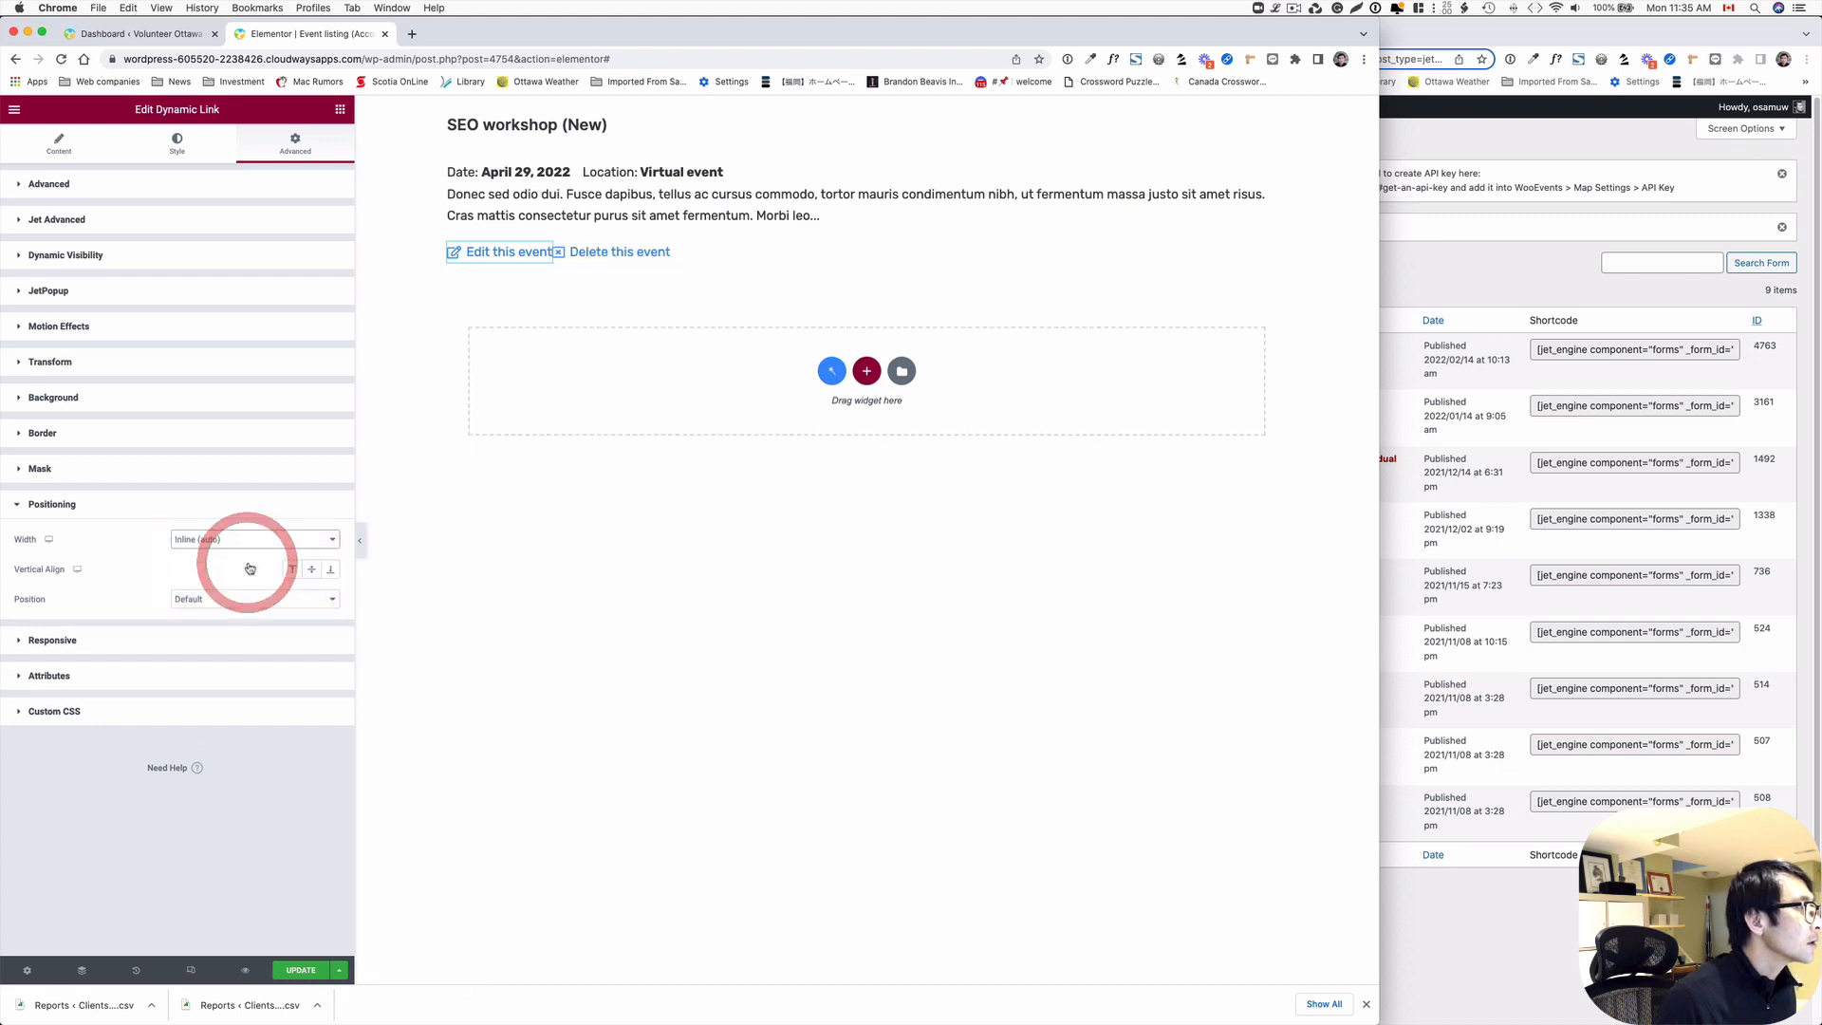
- Set the Delete this event link's left padding to 27, update the listing item and return to the link's content settings
{"action": "left_click", "coordinate": [651, 254]}
{"action": "left_click", "coordinate": [755, 140]}
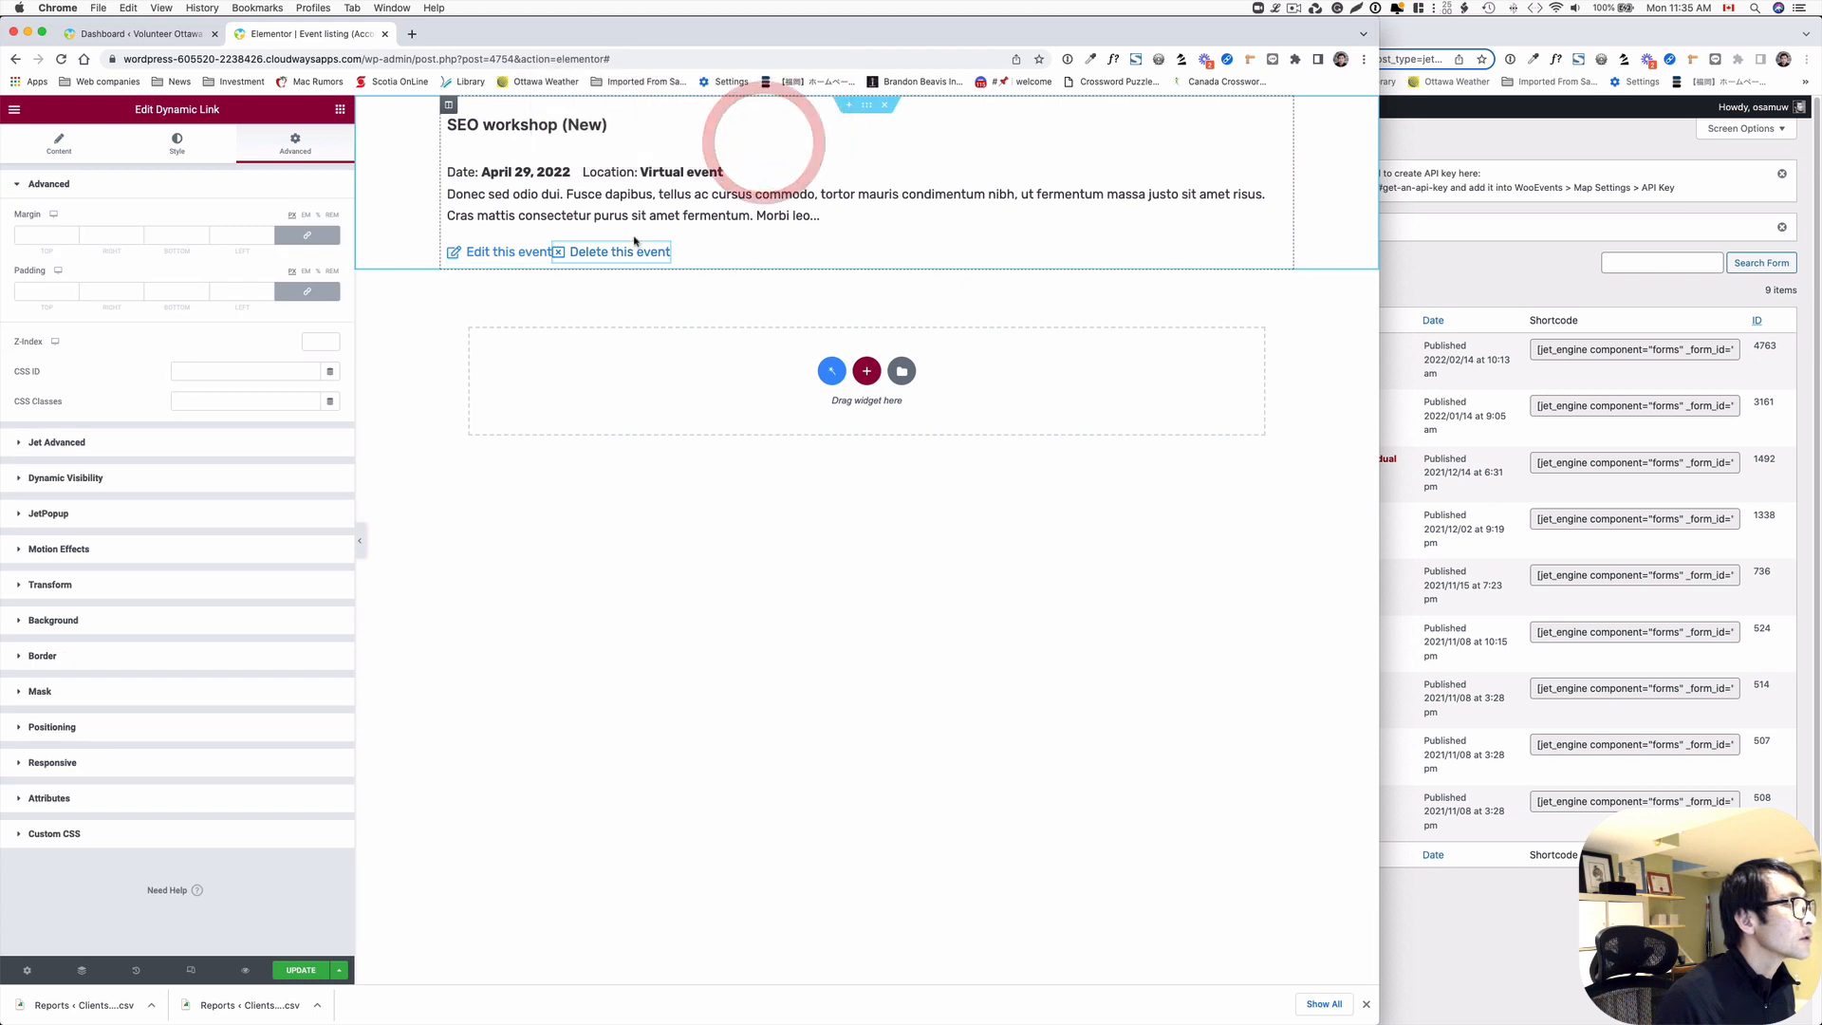
{"action": "left_click", "coordinate": [308, 291]}
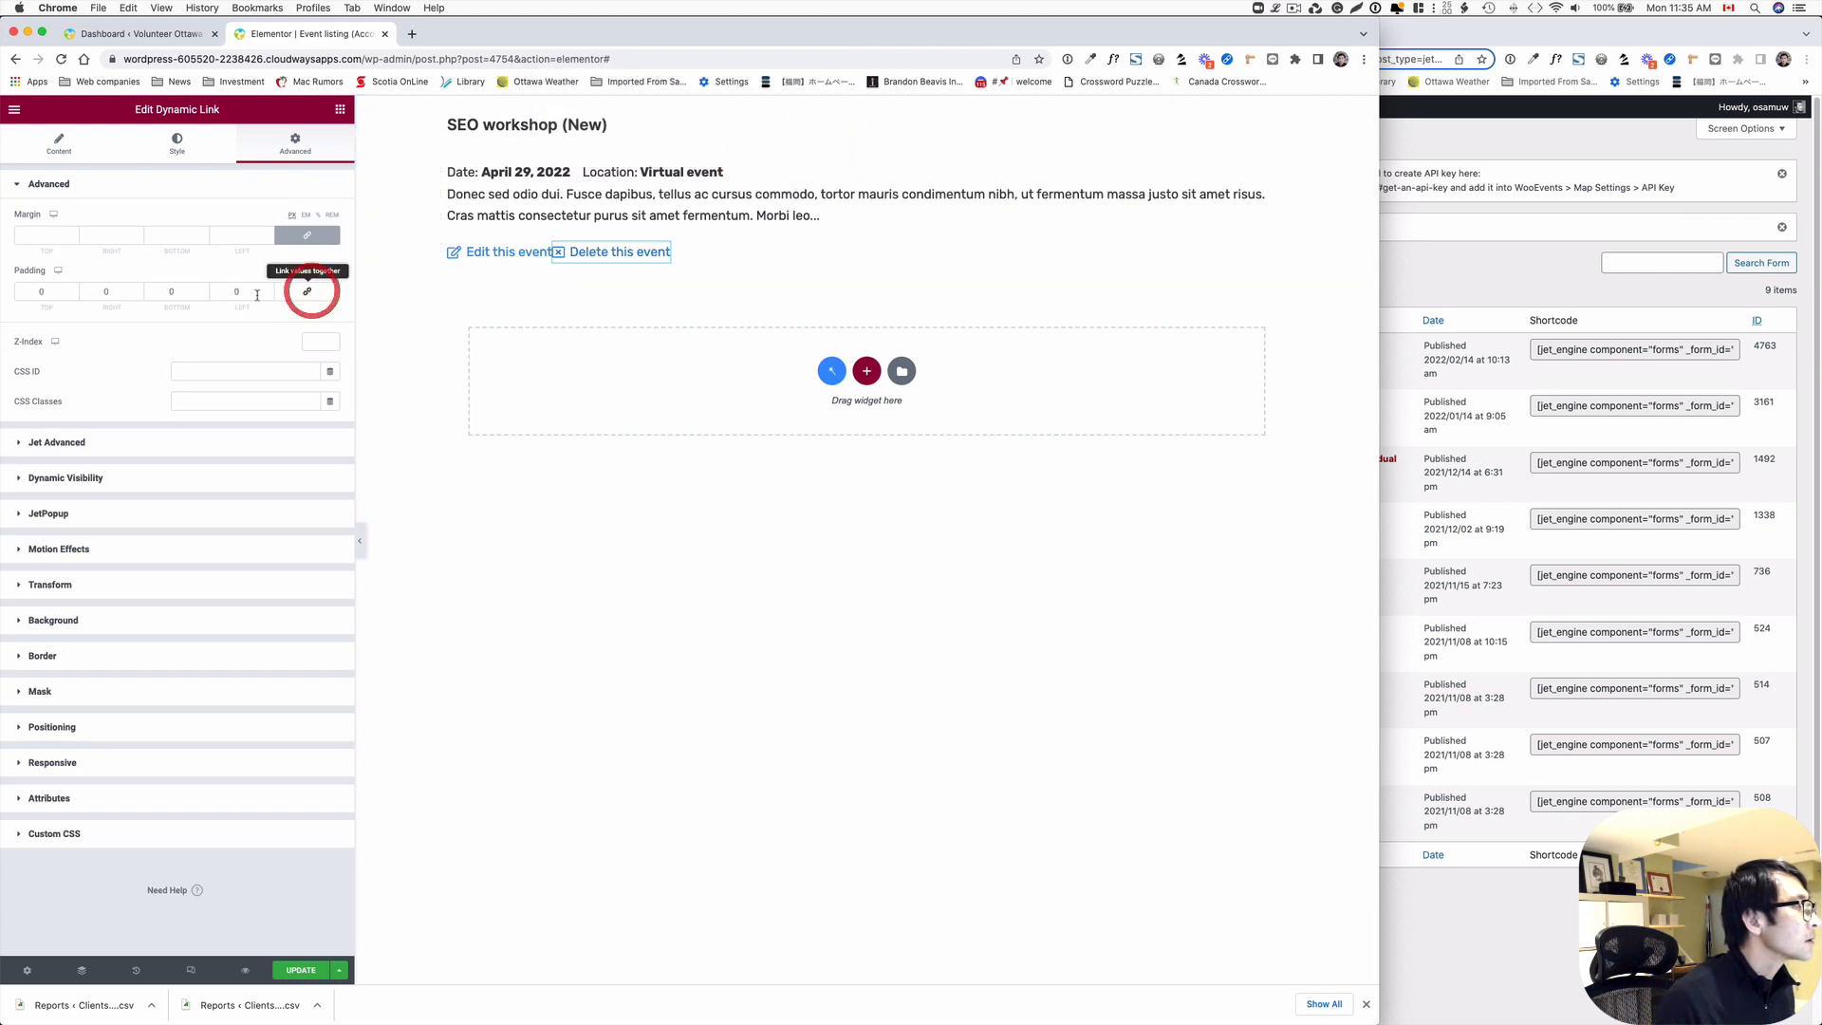
{"action": "left_click_drag", "start_coordinate": [268, 292], "coordinate": [269, 293]}
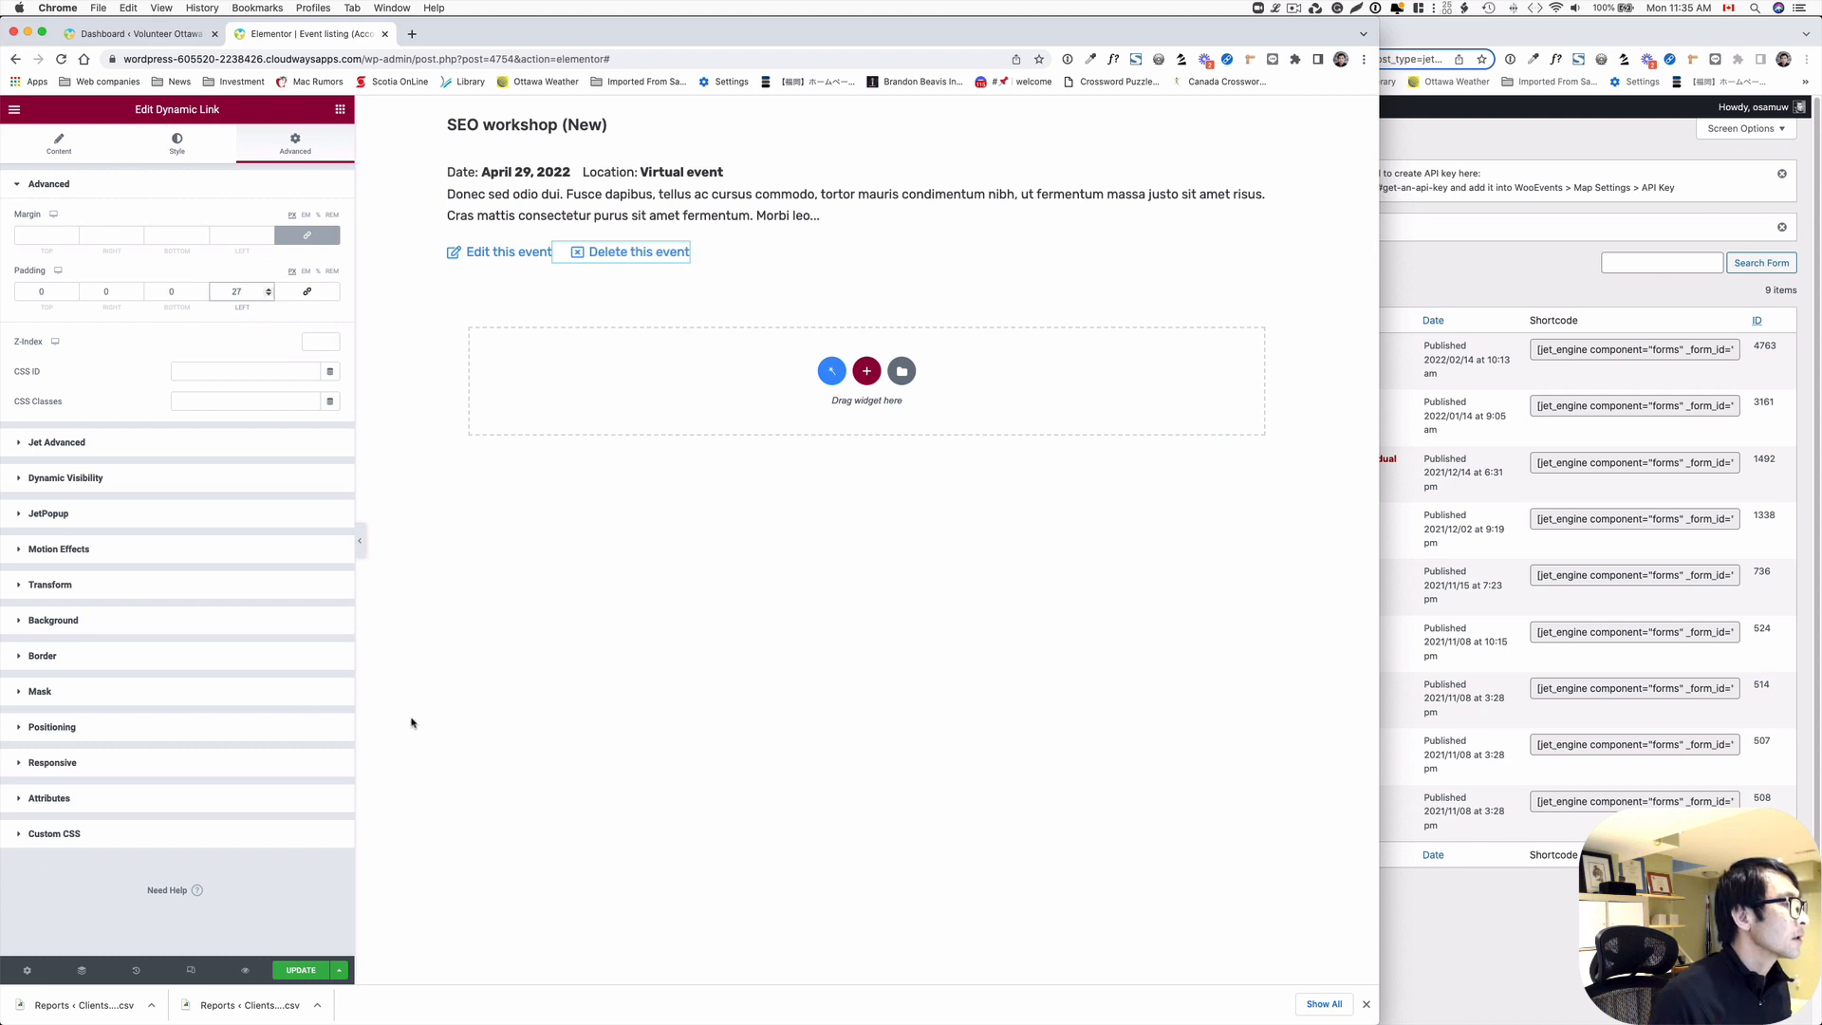
{"action": "left_click", "coordinate": [312, 978]}
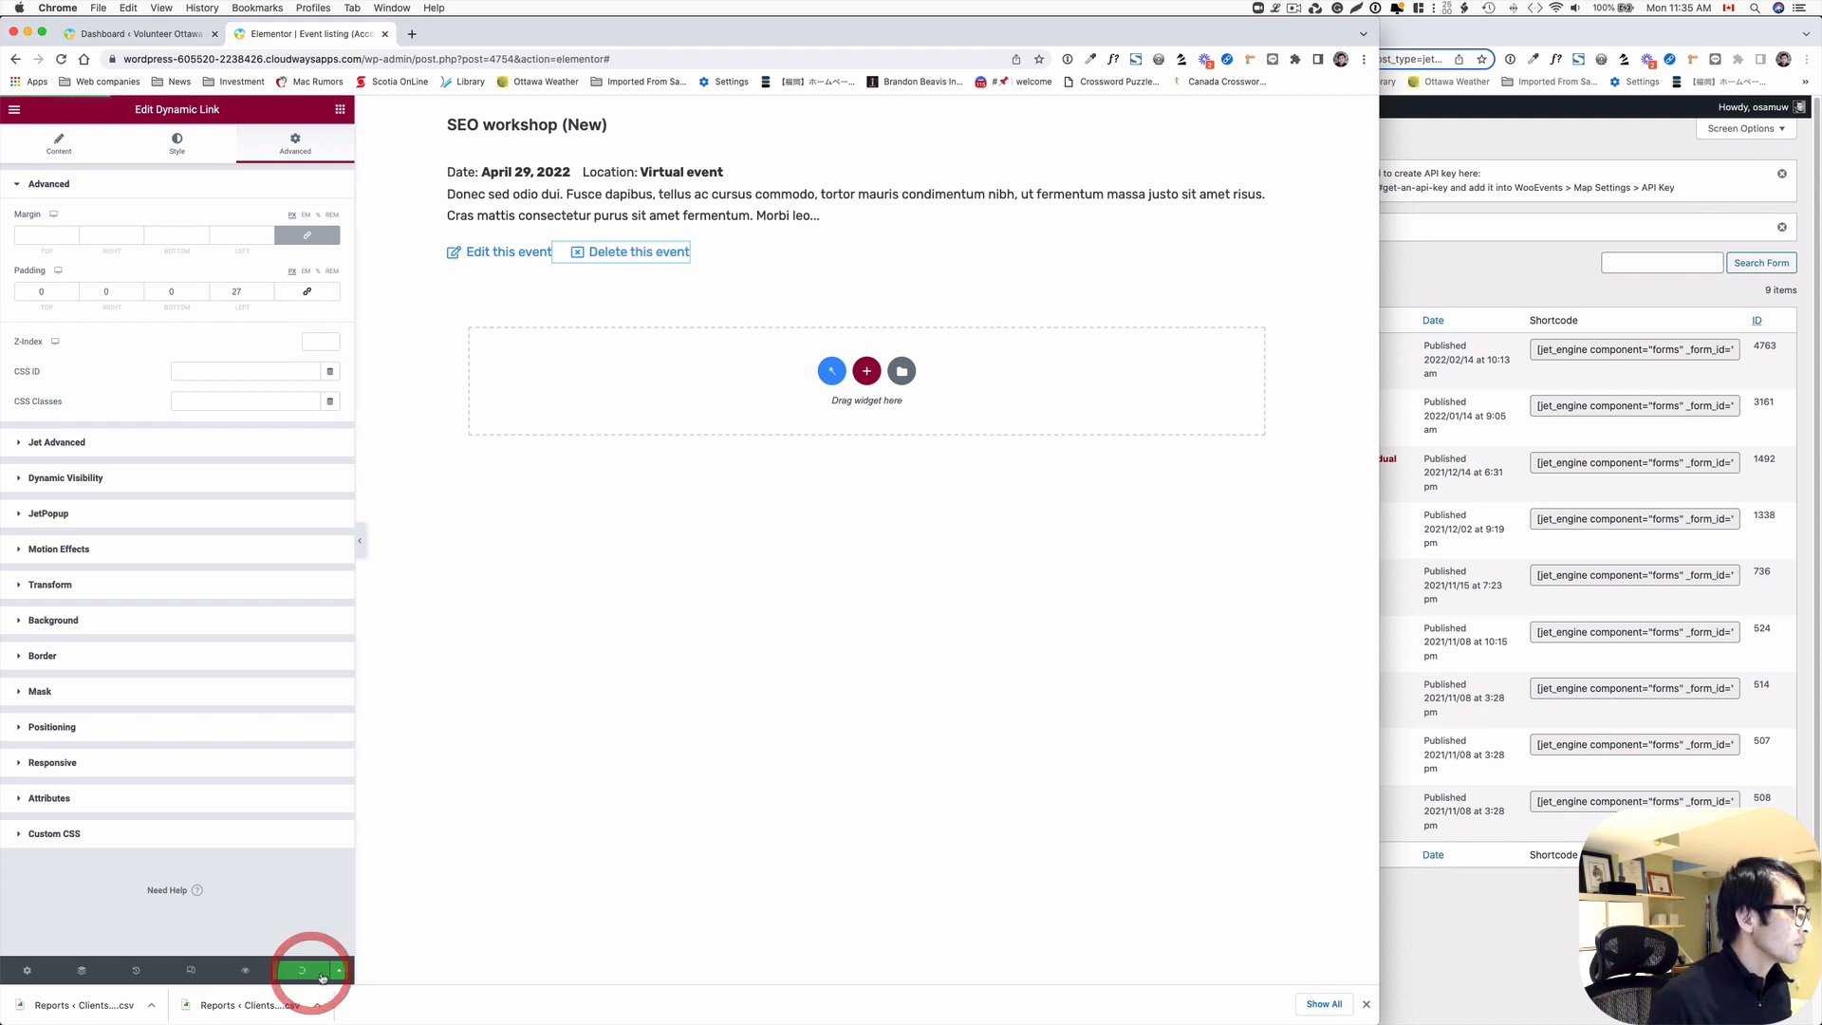
{"action": "left_click", "coordinate": [59, 147]}
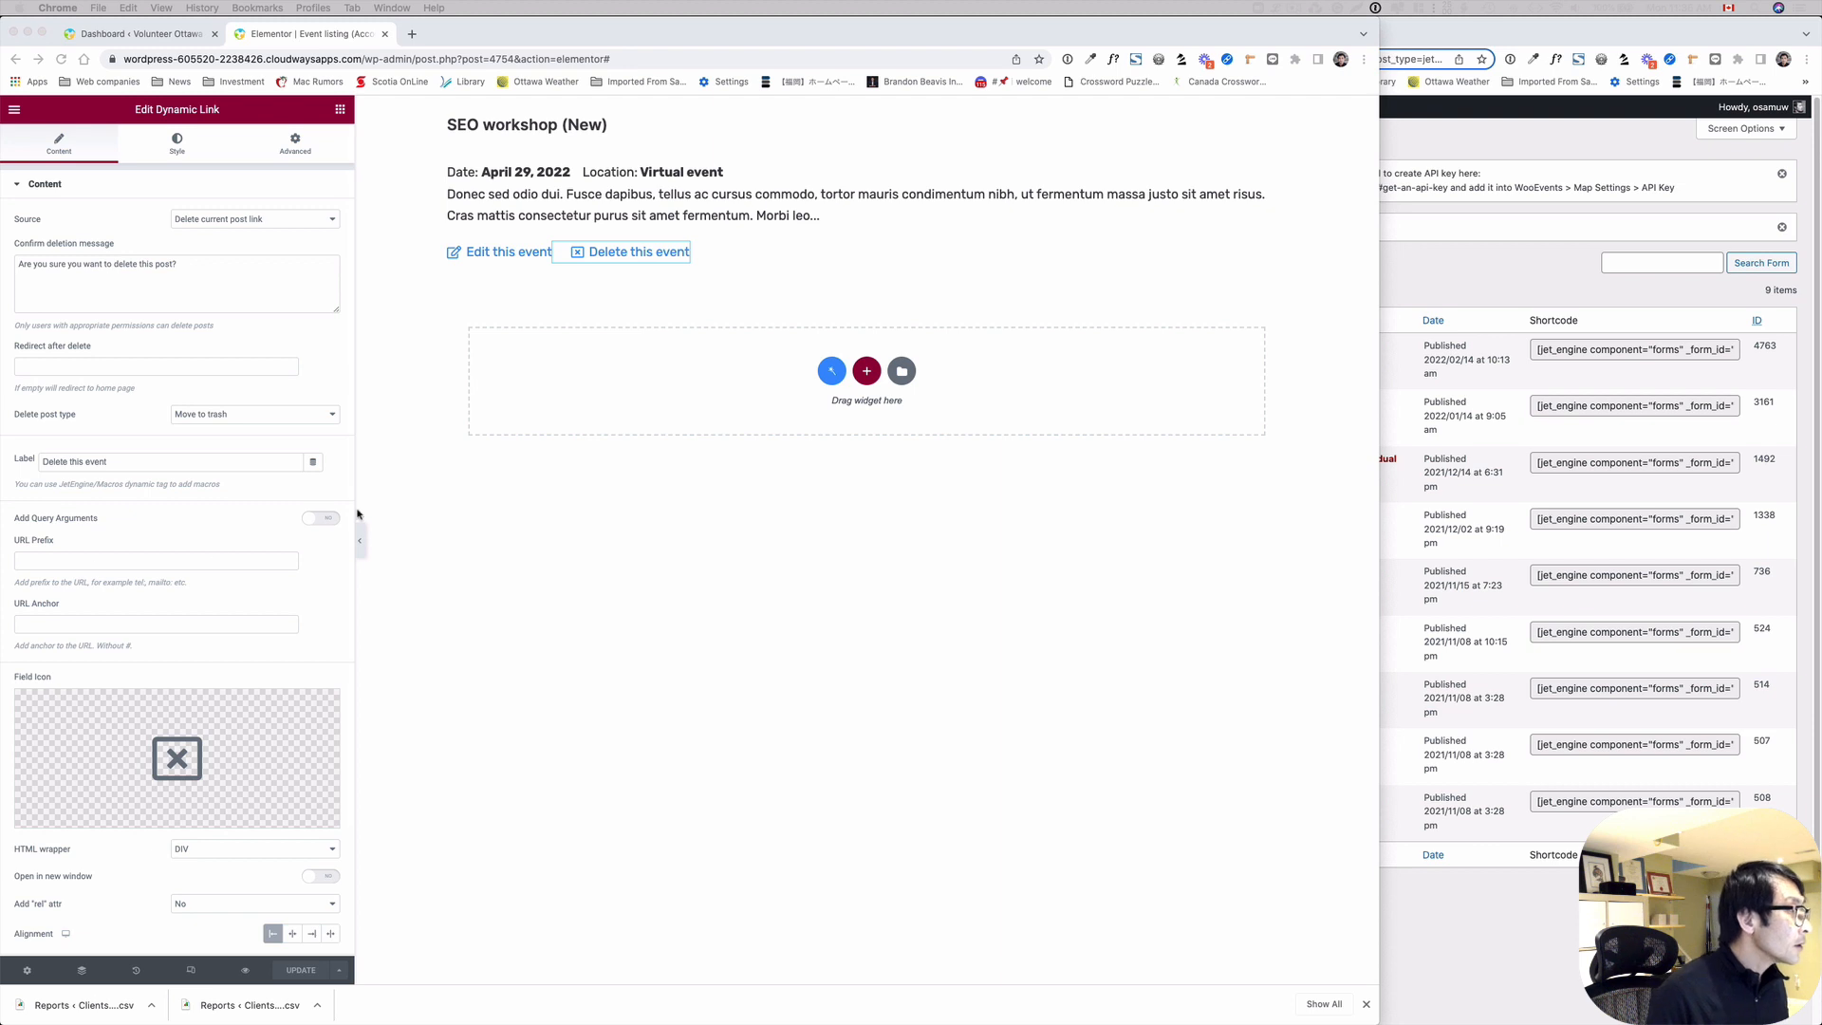
- Enable query arguments on the Delete this event link with _post_id=%current_id% and update the listing item
{"action": "left_click", "coordinate": [307, 537]}
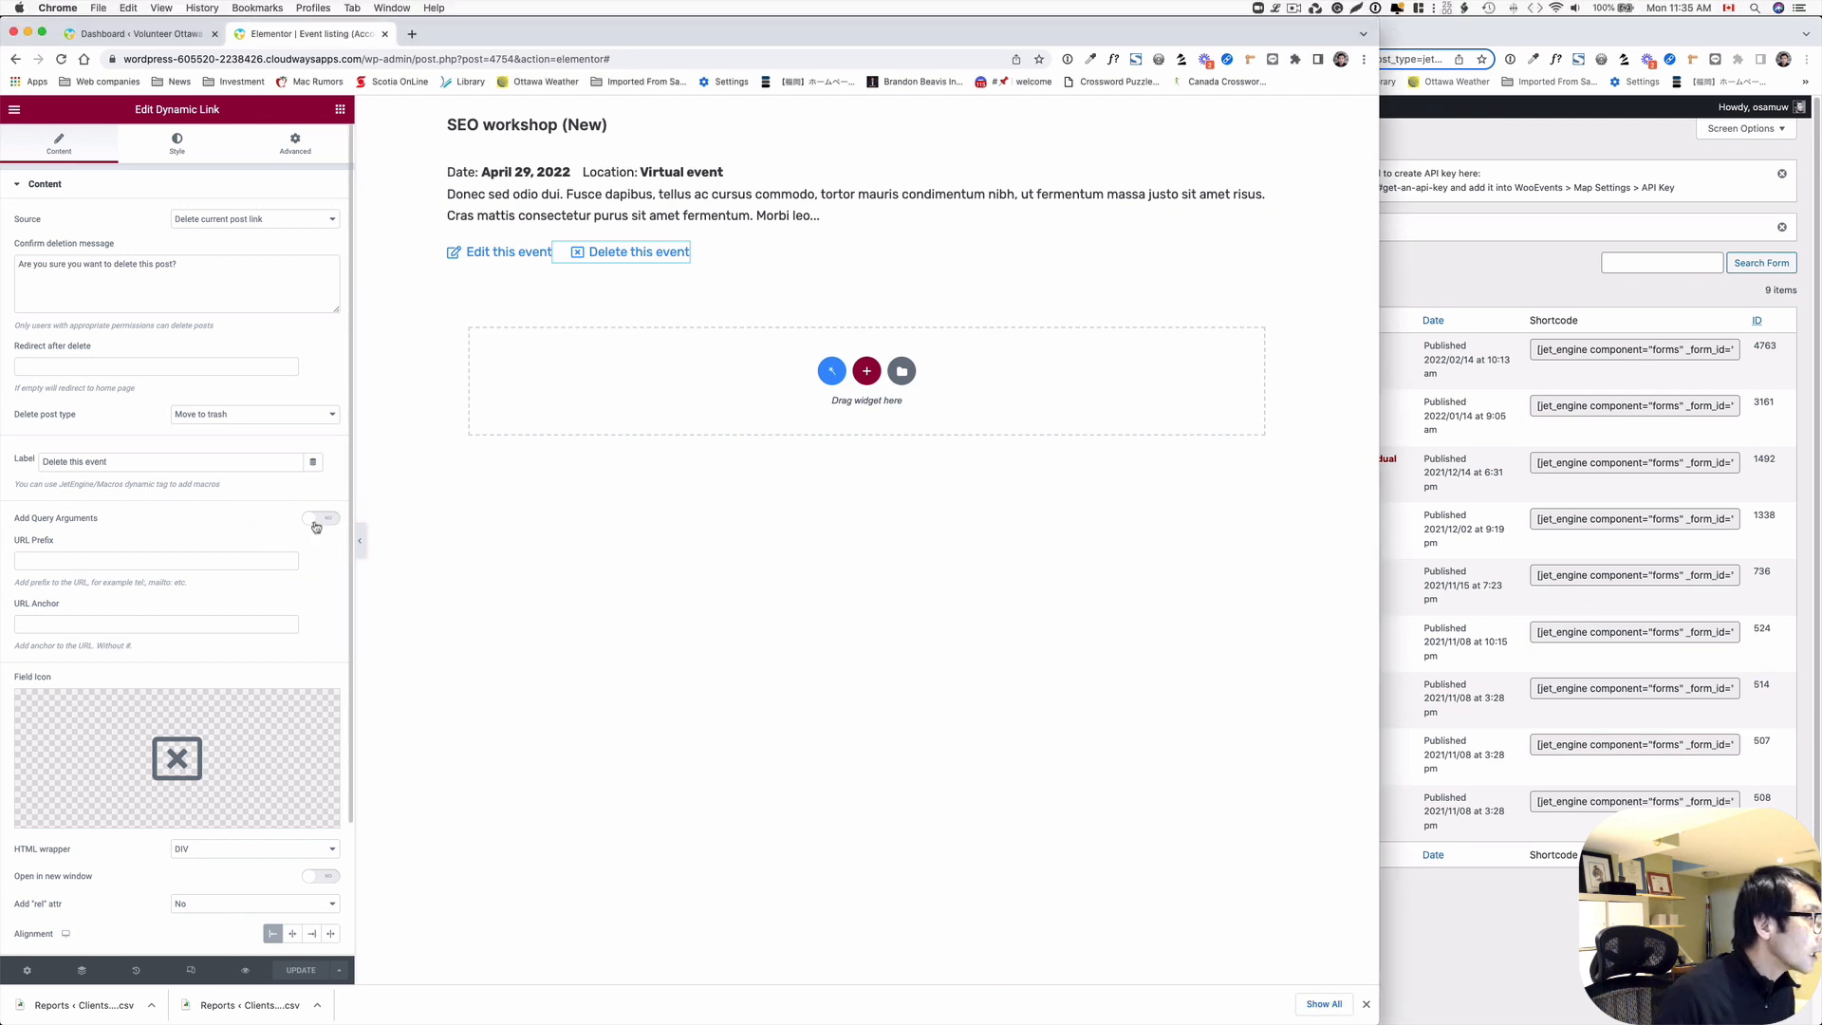
{"action": "left_click", "coordinate": [317, 520]}
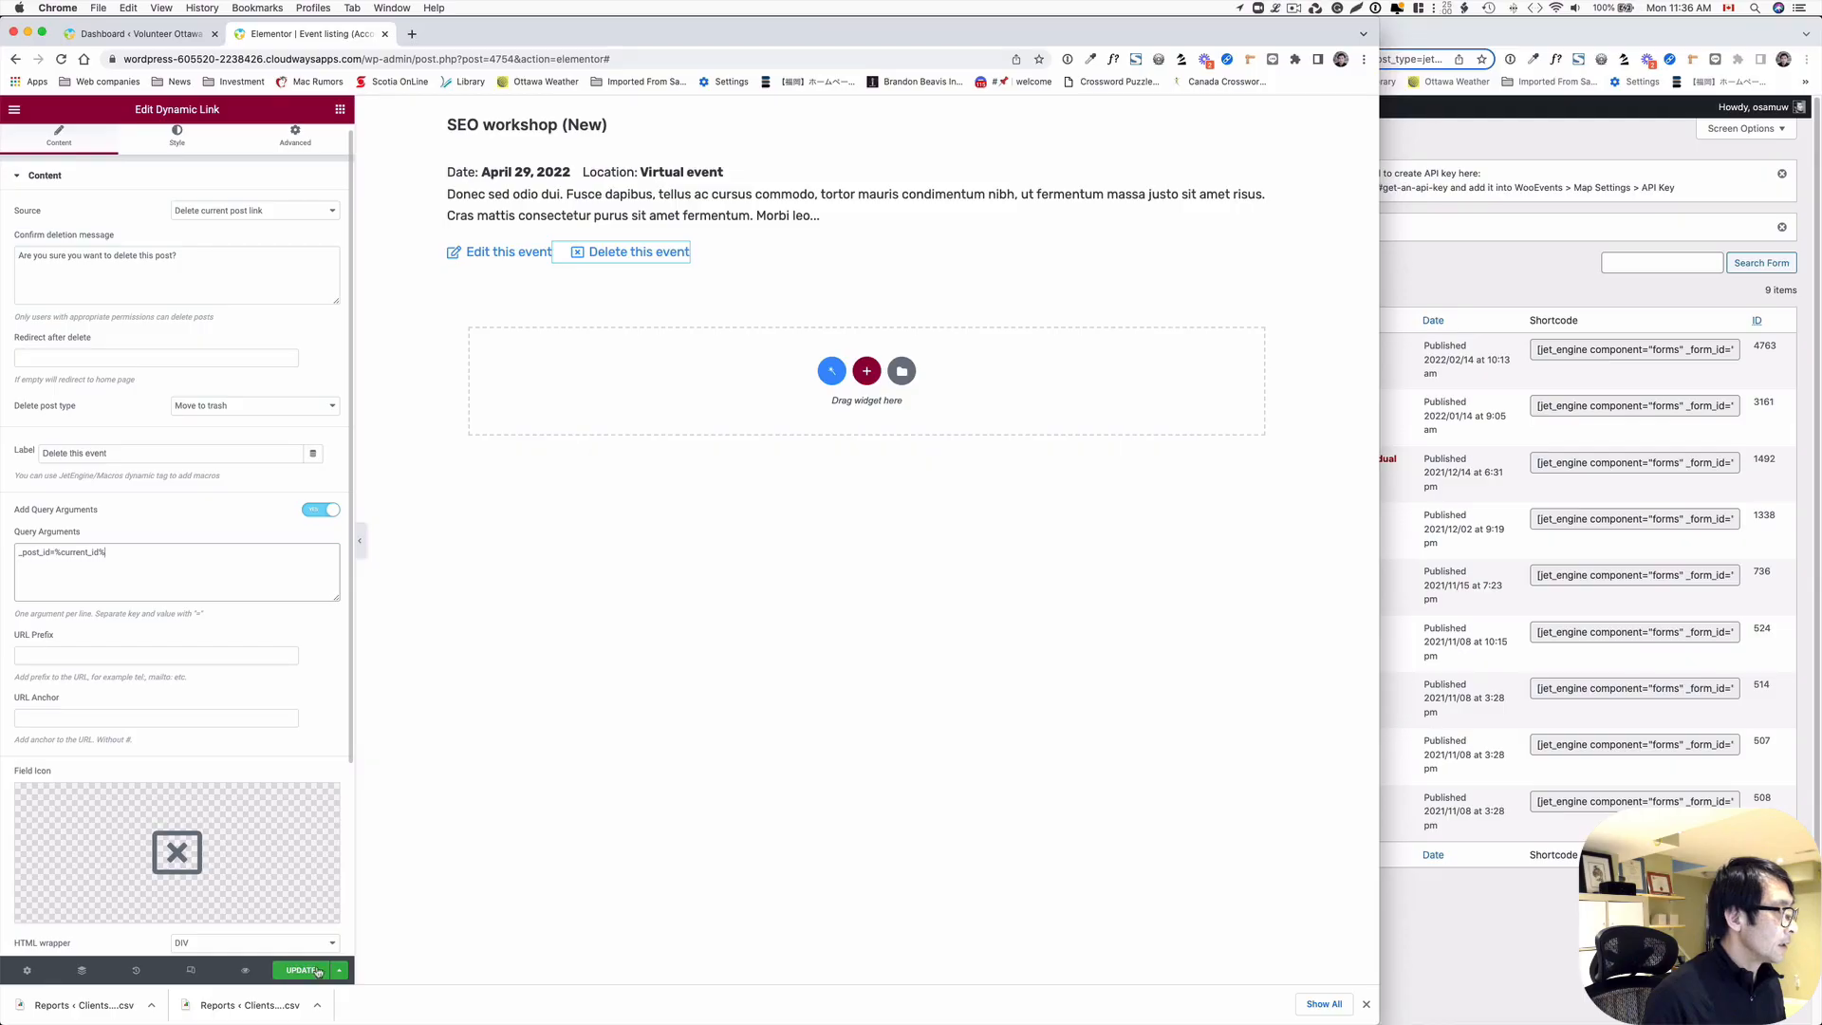
{"action": "left_click", "coordinate": [314, 968]}
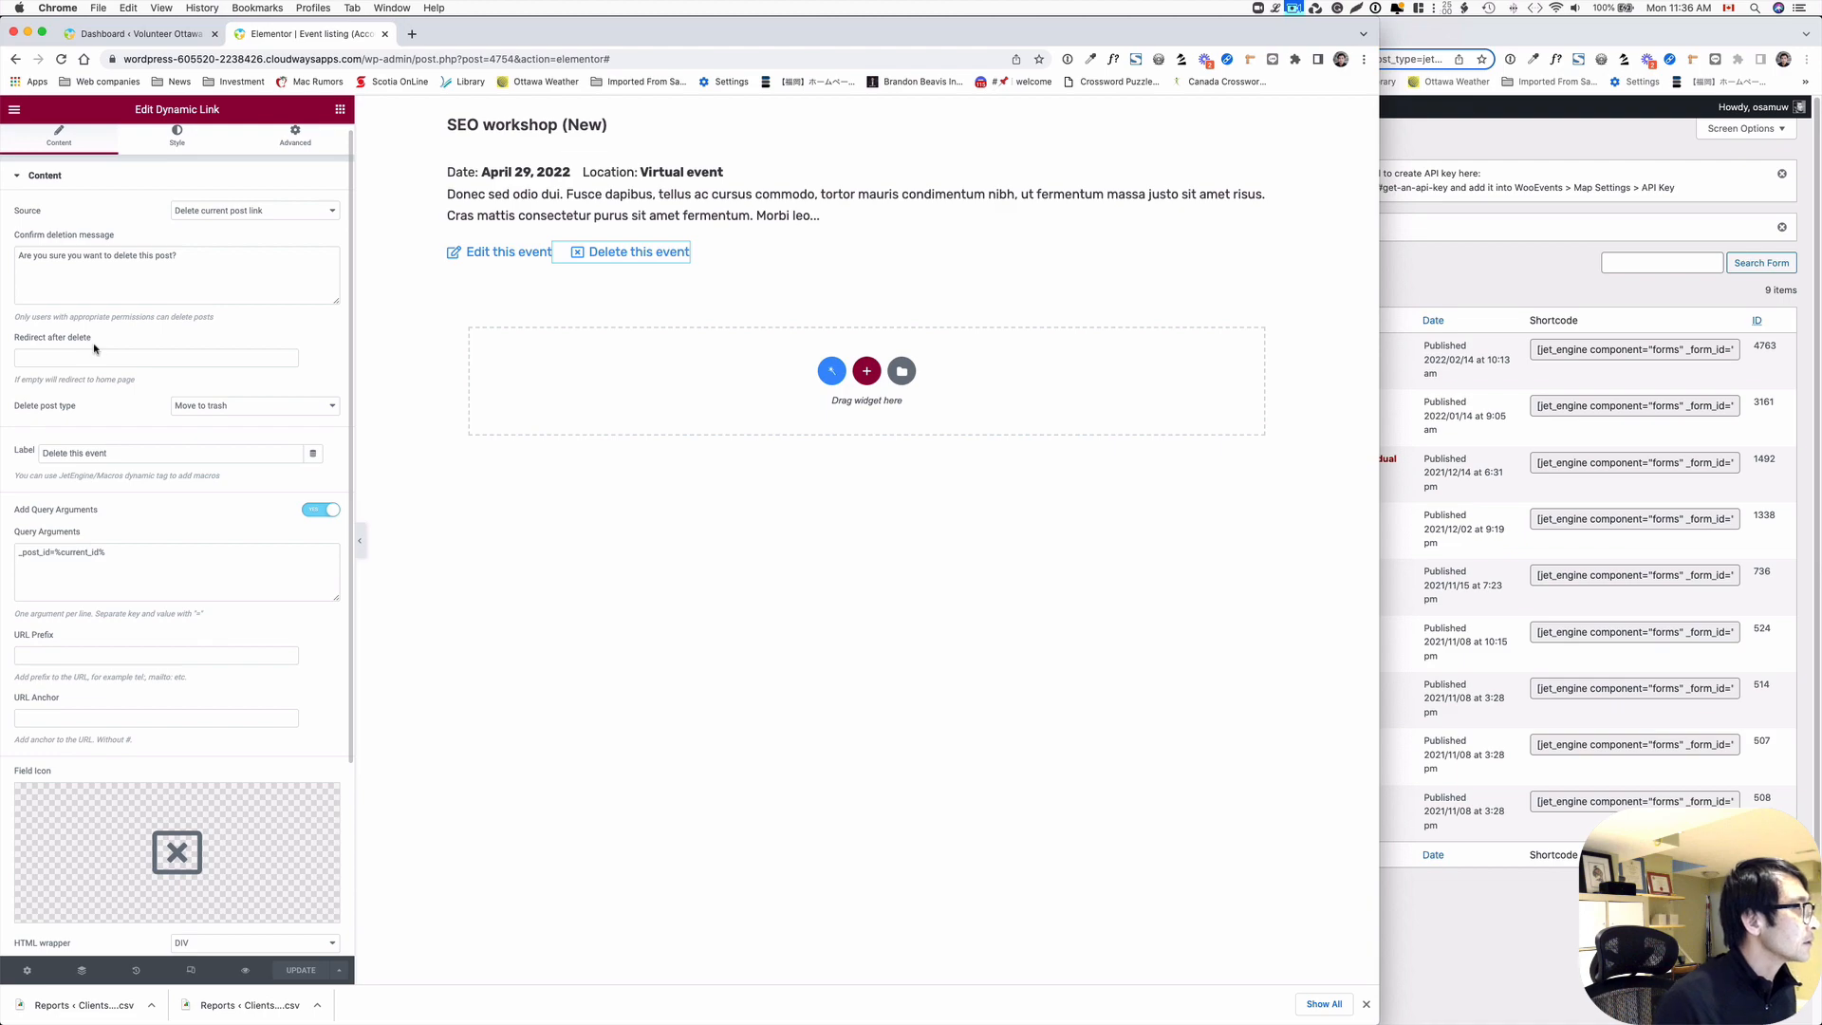
- Copy the My Events page's URL, set it as the Delete this event link's redirect after delete, and update the listing item
{"action": "key", "text": "ctrl+Up"}
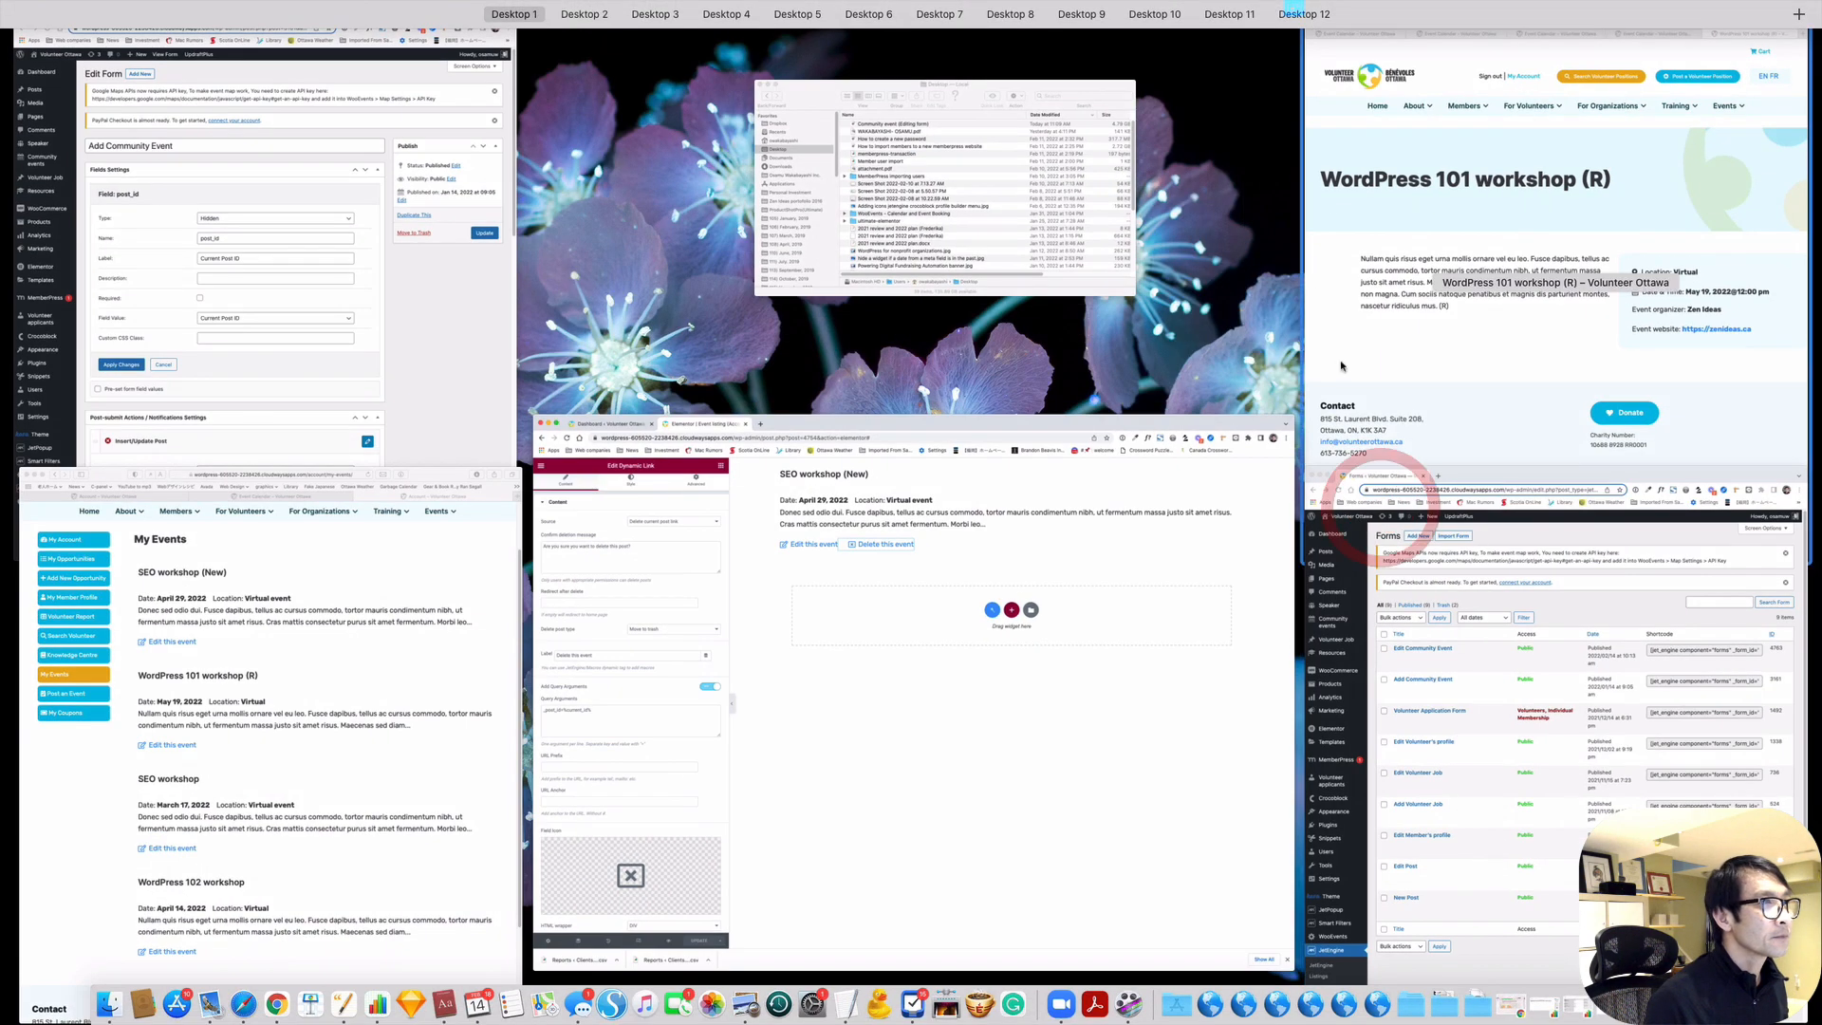
{"action": "left_click", "coordinate": [380, 679]}
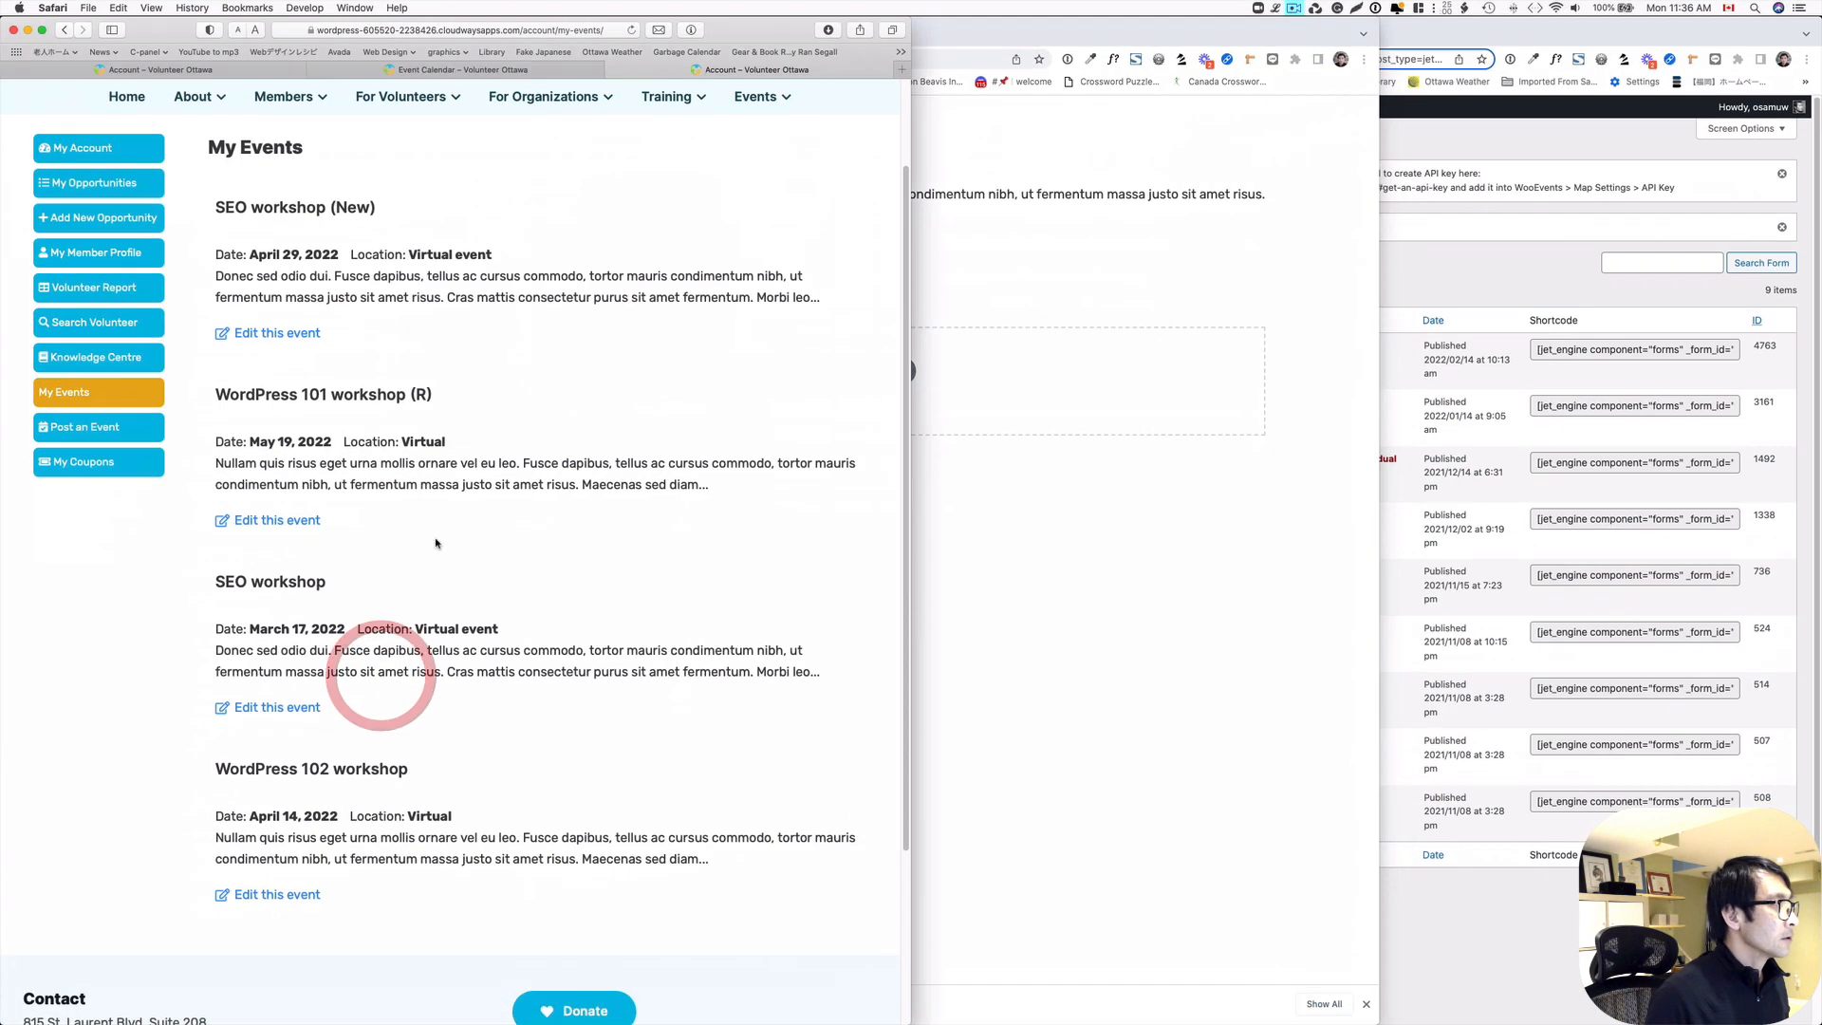
{"action": "left_click", "coordinate": [607, 31]}
{"action": "key", "text": "super+c"}
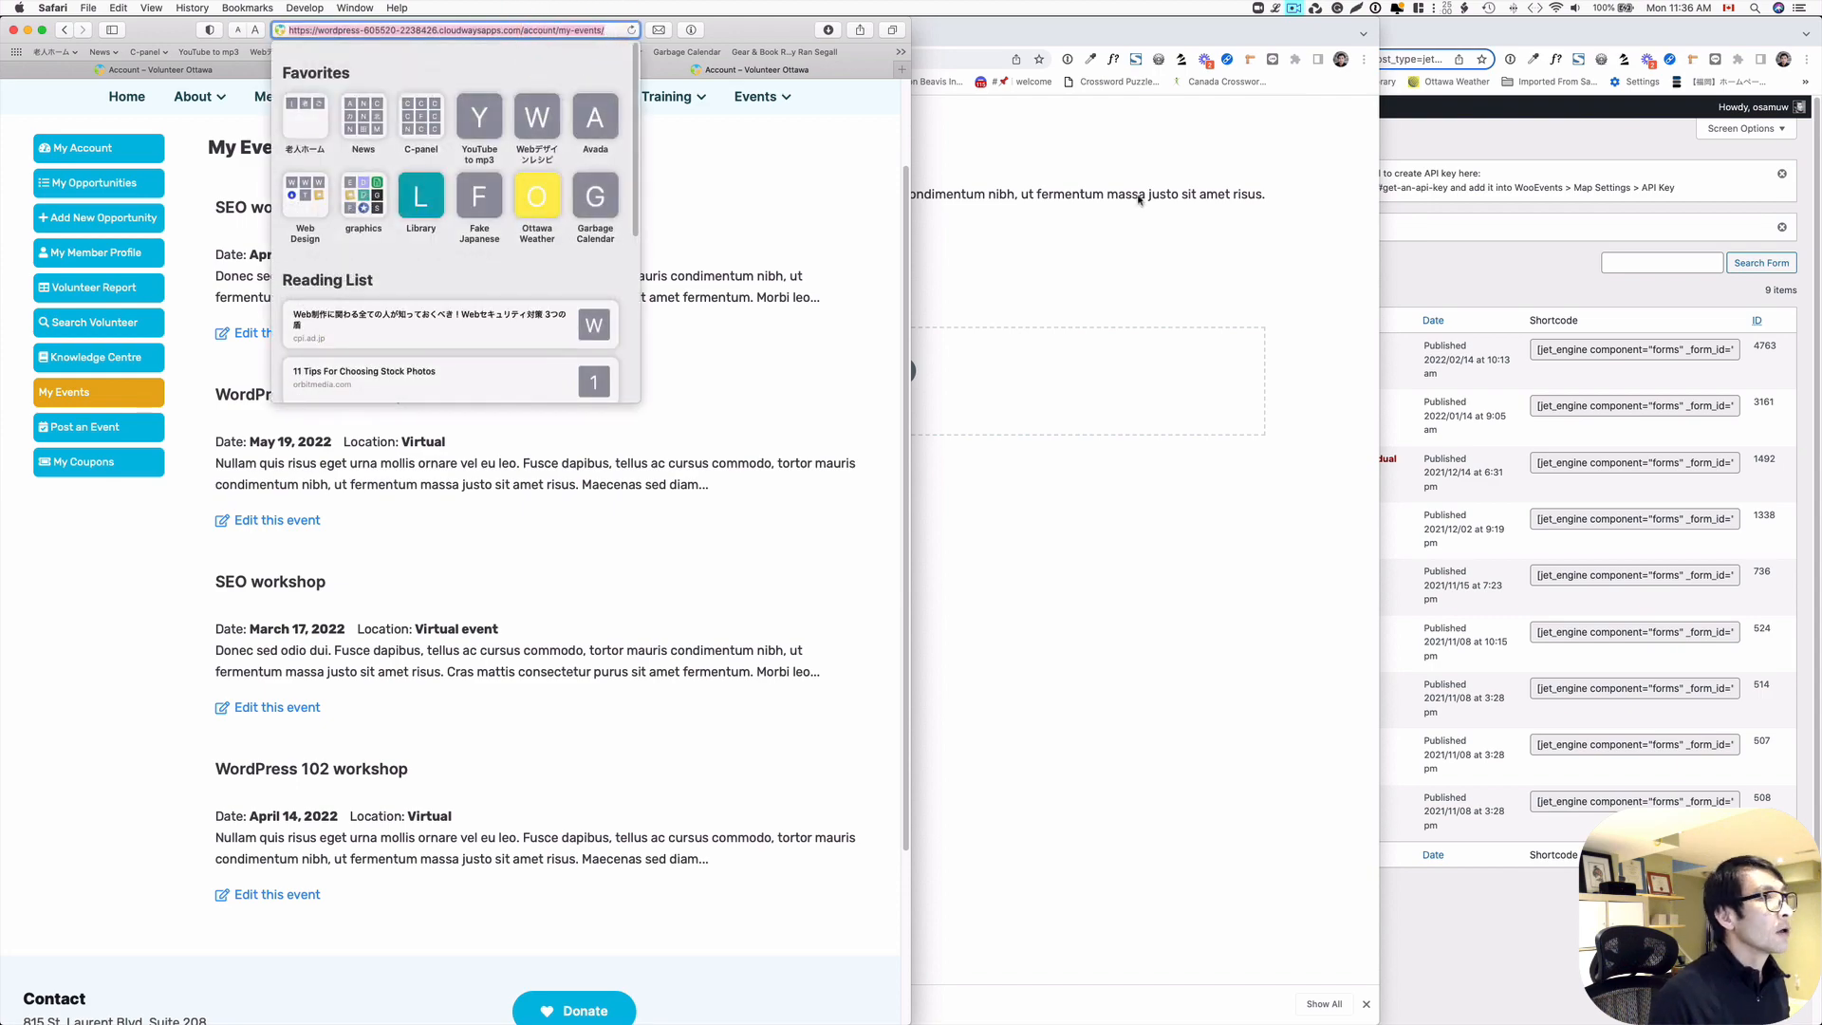
{"action": "key", "text": "ctrl+Up"}
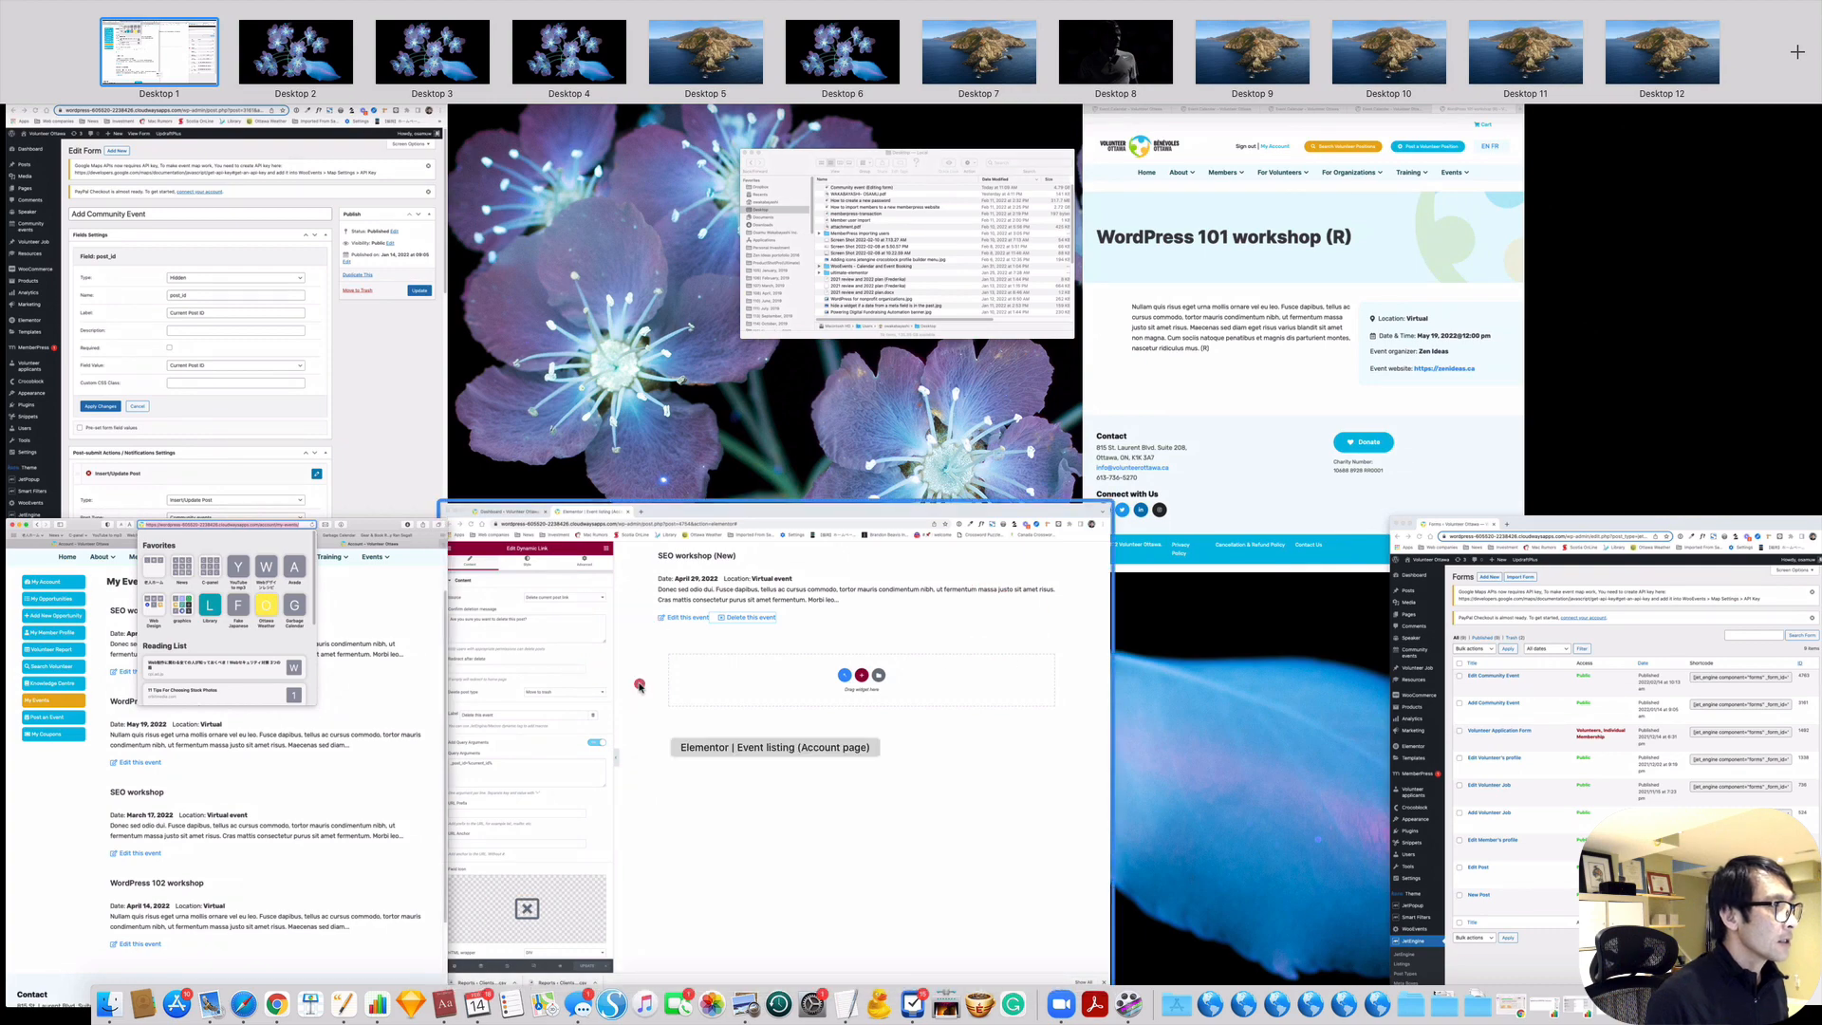
{"action": "left_click", "coordinate": [633, 678]}
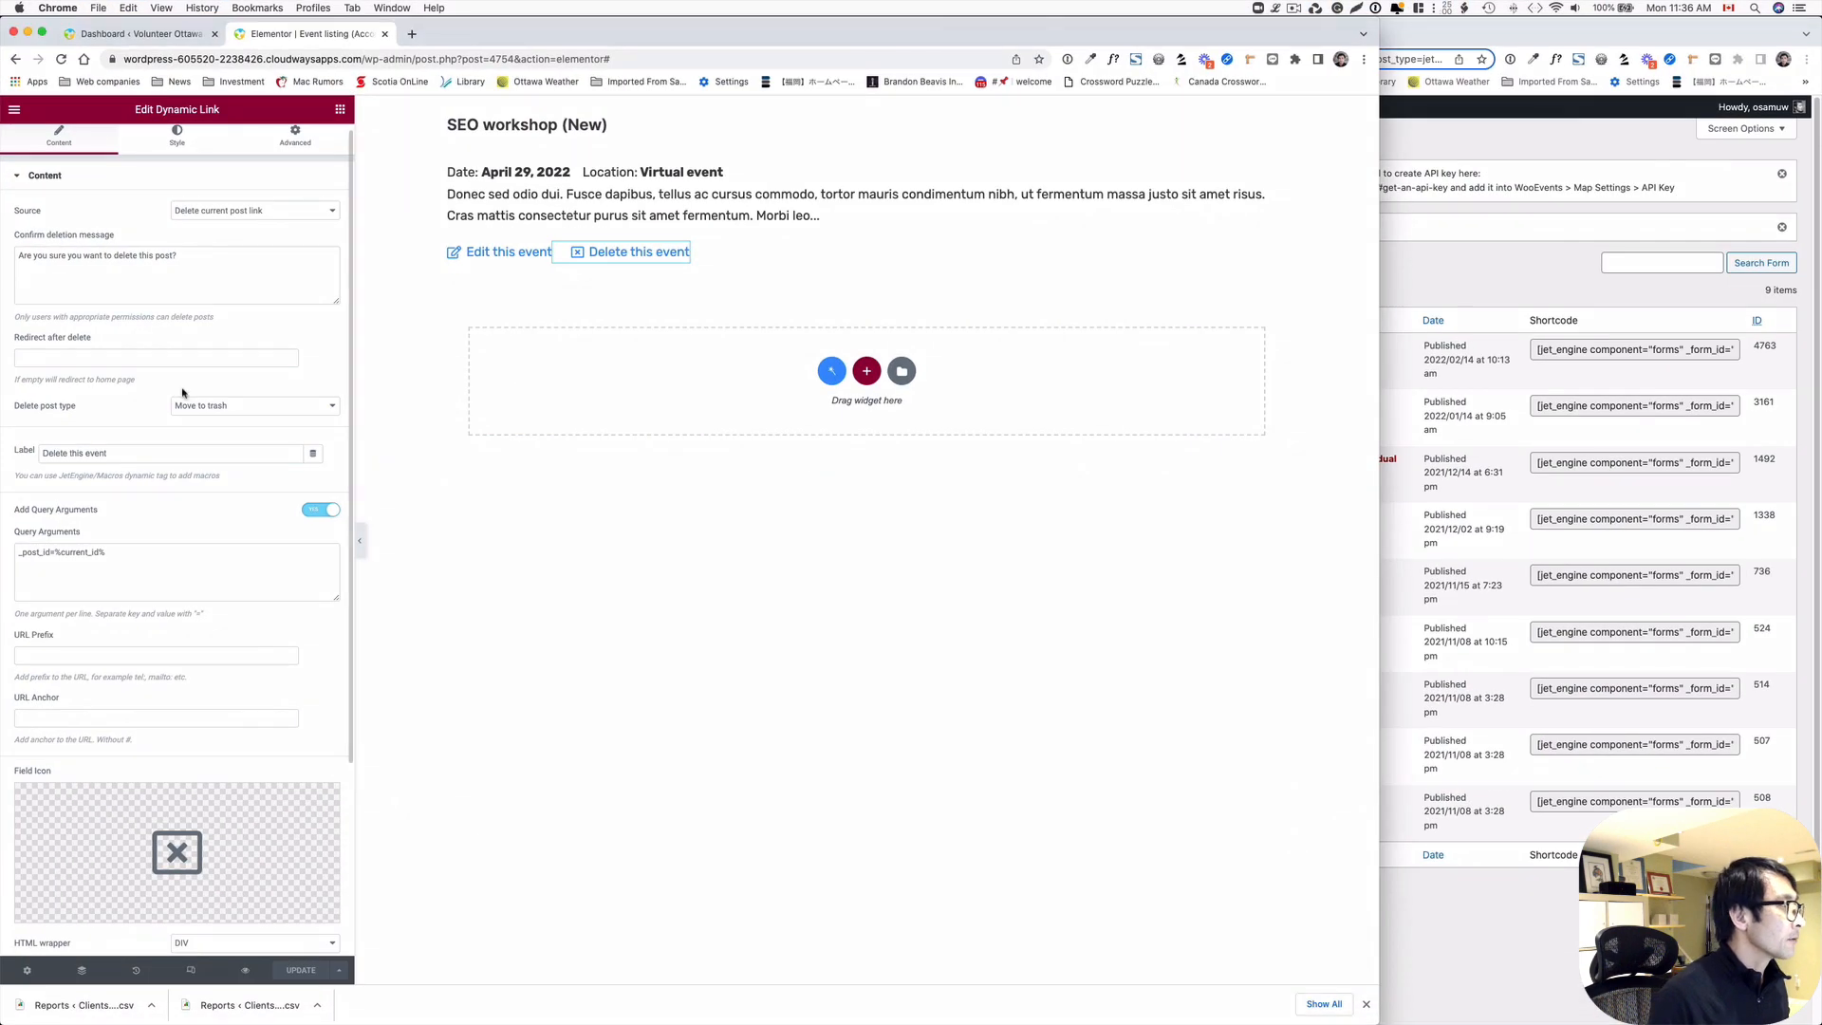
{"action": "left_click", "coordinate": [123, 356]}
{"action": "key", "text": "super+v"}
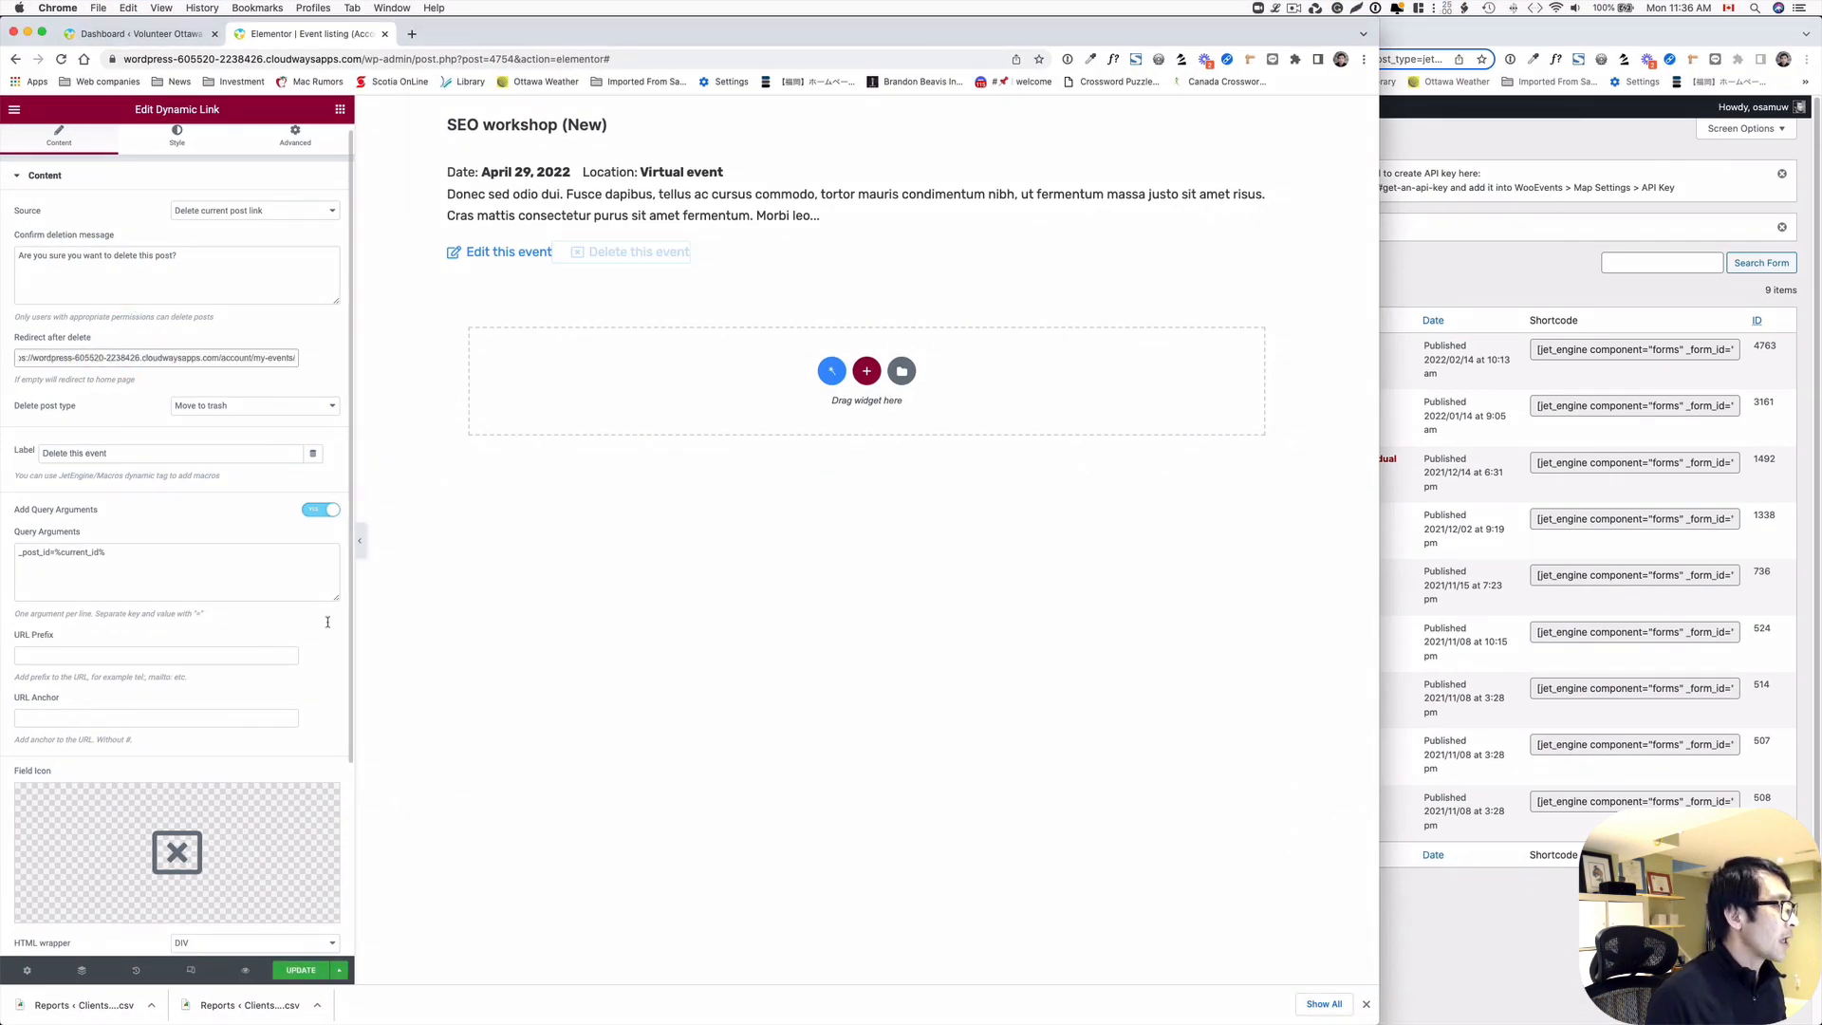
{"action": "left_click", "coordinate": [300, 969]}
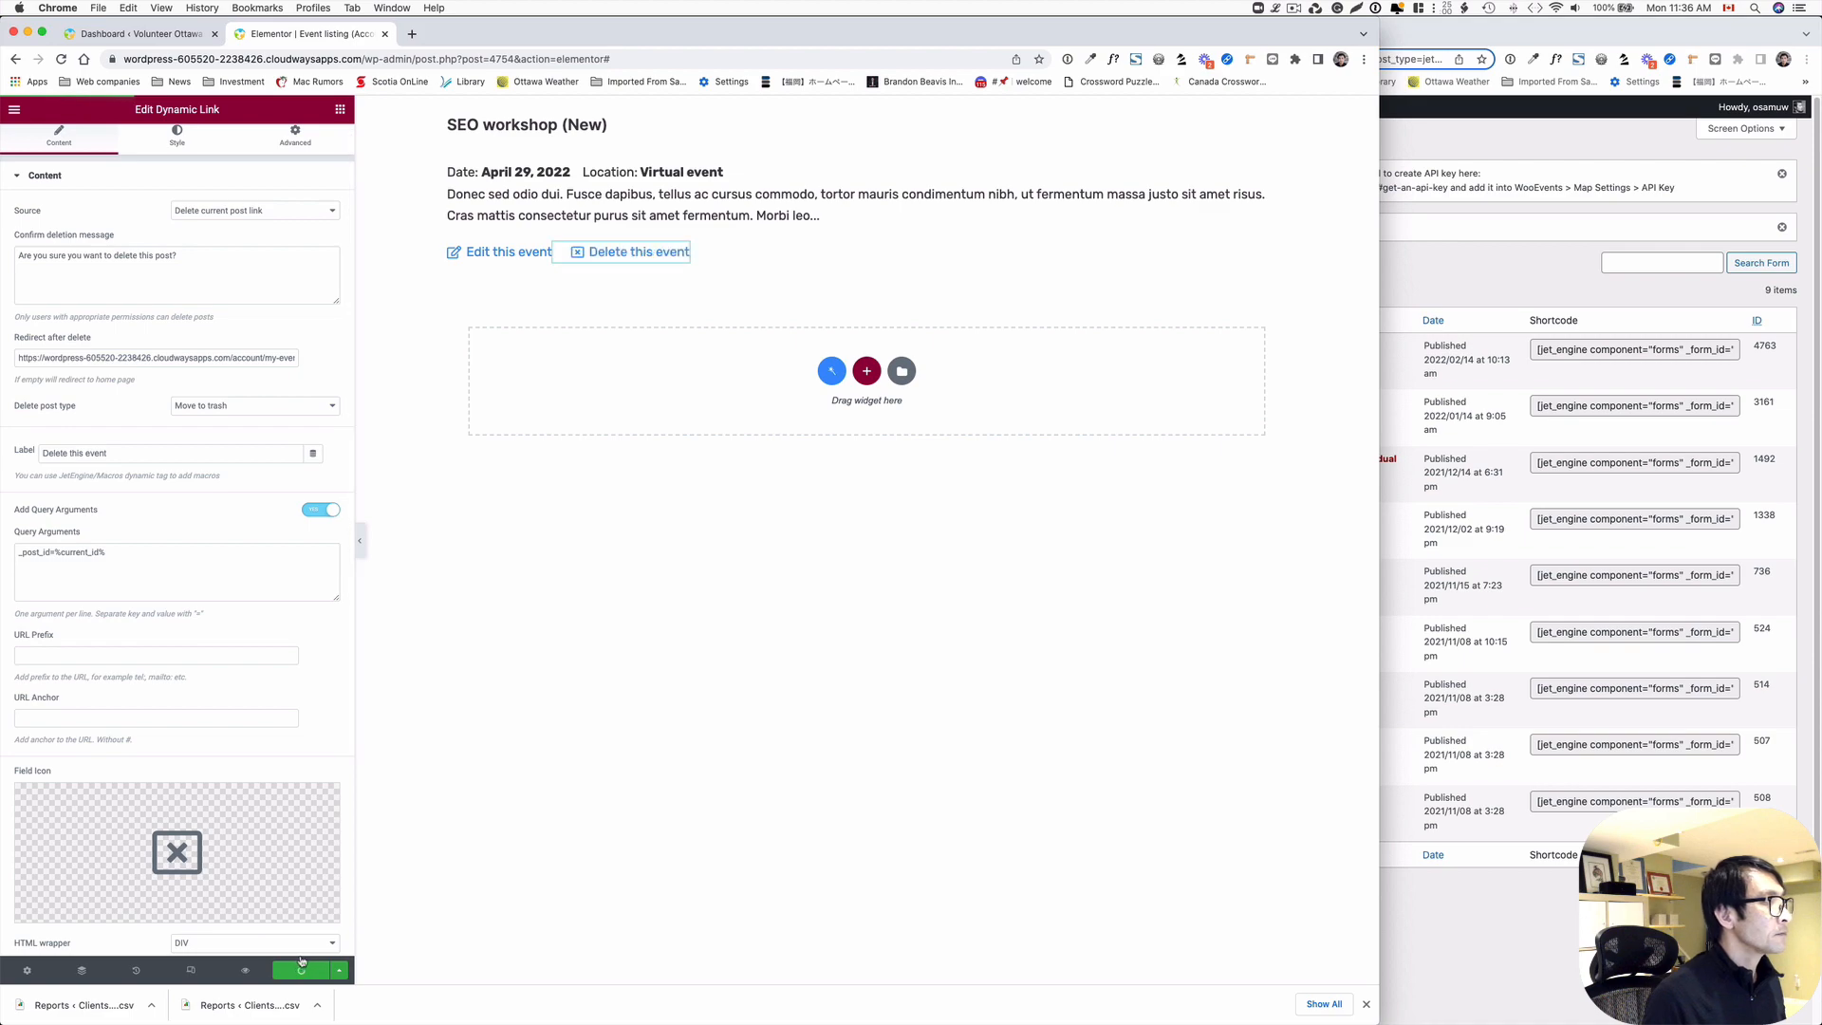
- Reload the My Events page and request deletion of the March 17 SEO workshop
{"action": "middle_click", "coordinate": [1269, 250]}
{"action": "left_click", "coordinate": [410, 672]}
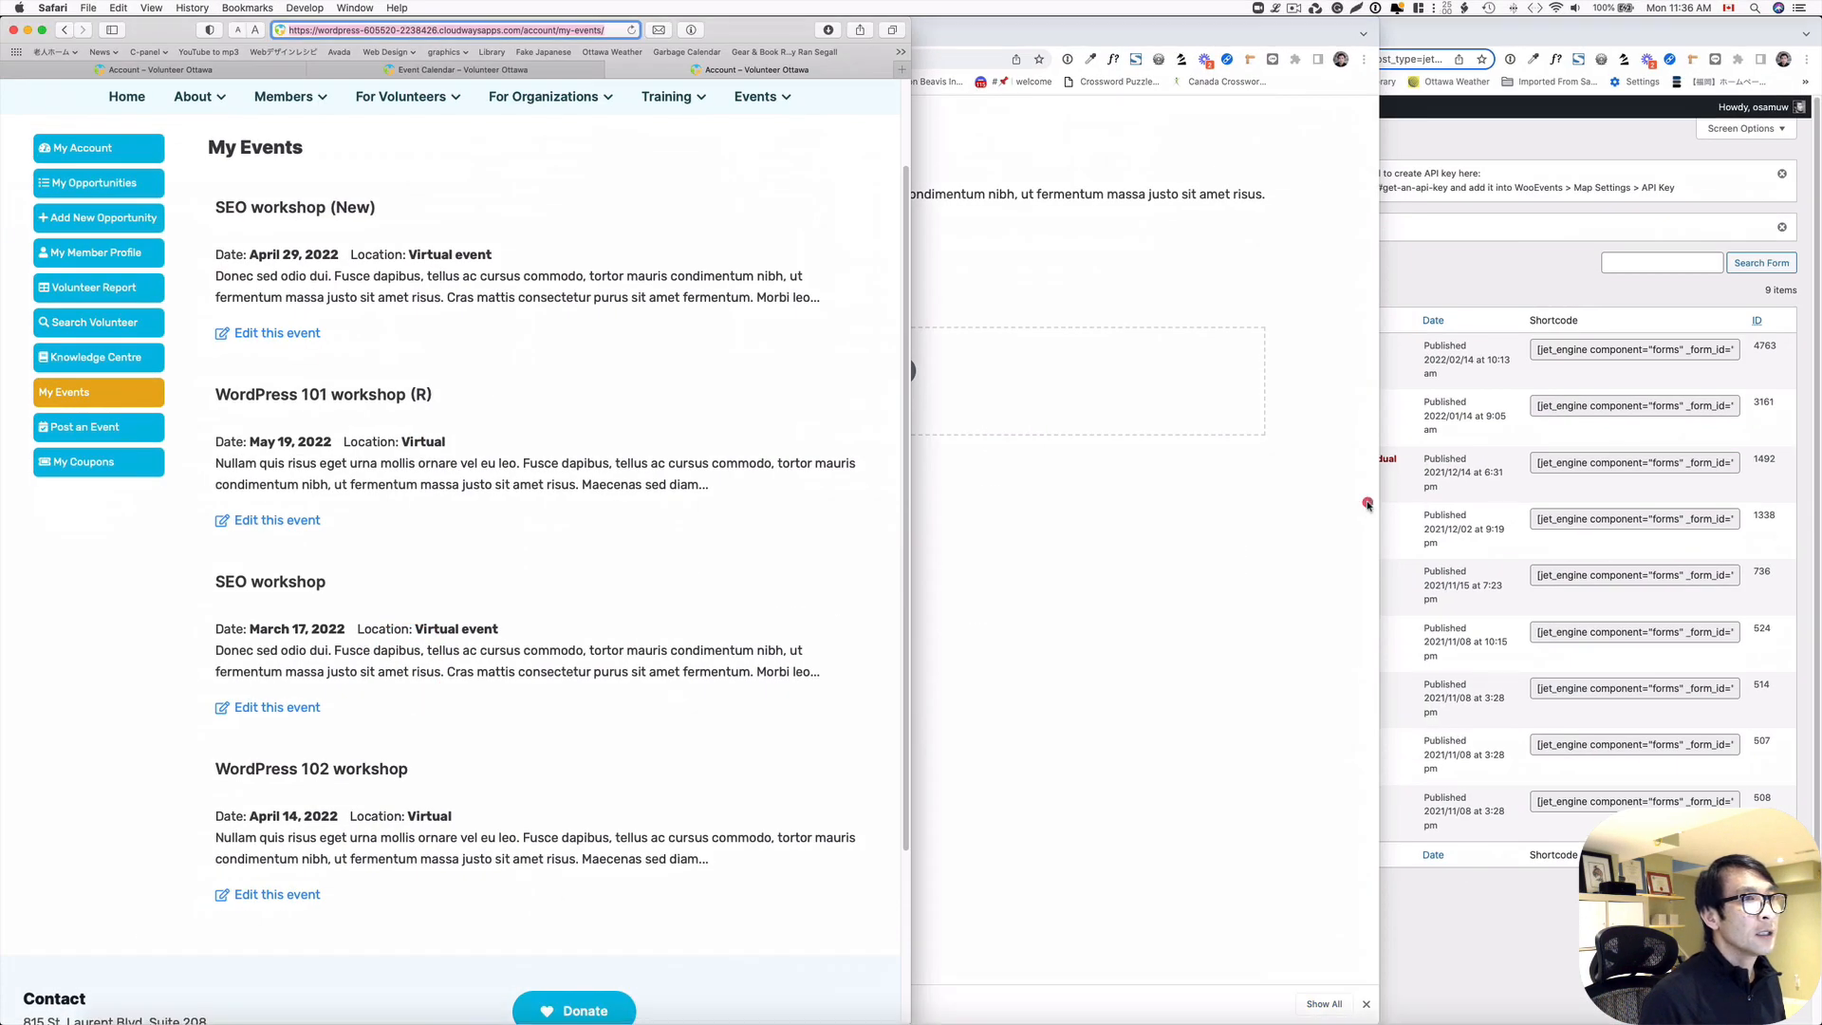
{"action": "middle_click", "coordinate": [1367, 504]}
{"action": "left_click", "coordinate": [1512, 395]}
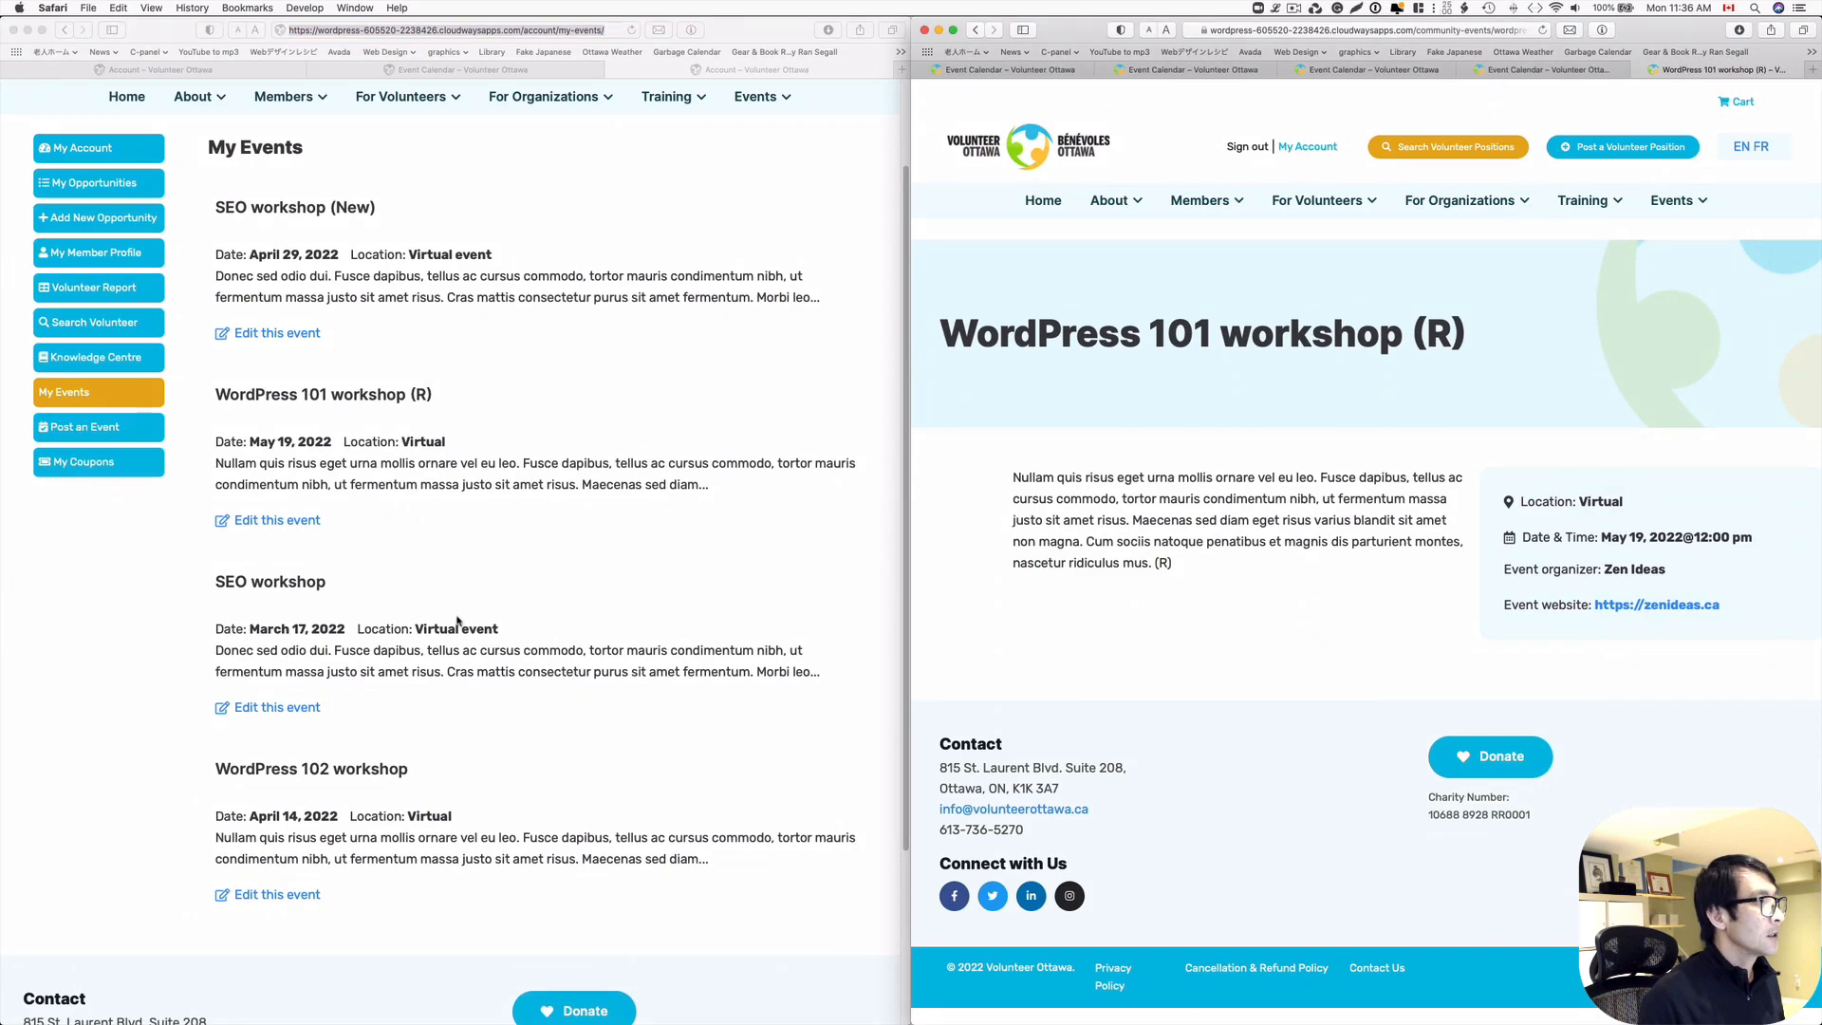
{"action": "left_click", "coordinate": [632, 30]}
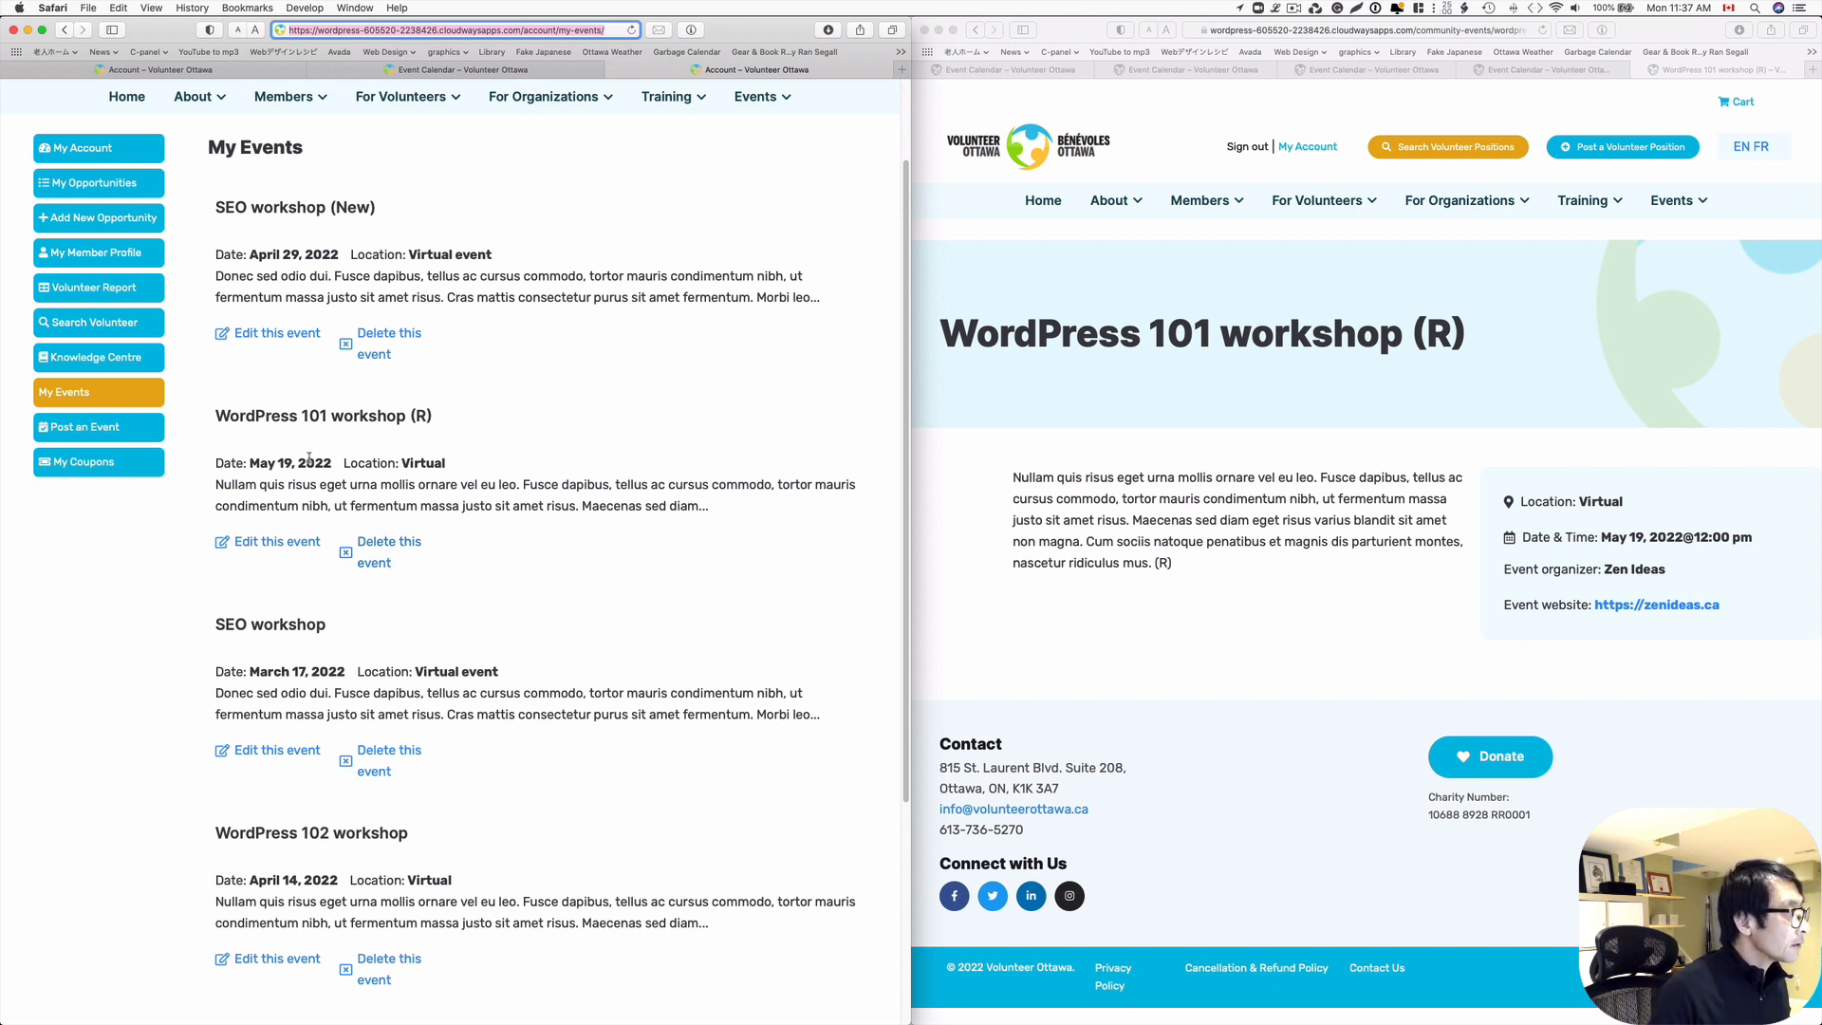
{"action": "scroll", "coordinate": [396, 417], "scroll_direction": "down", "scroll_amount": 2}
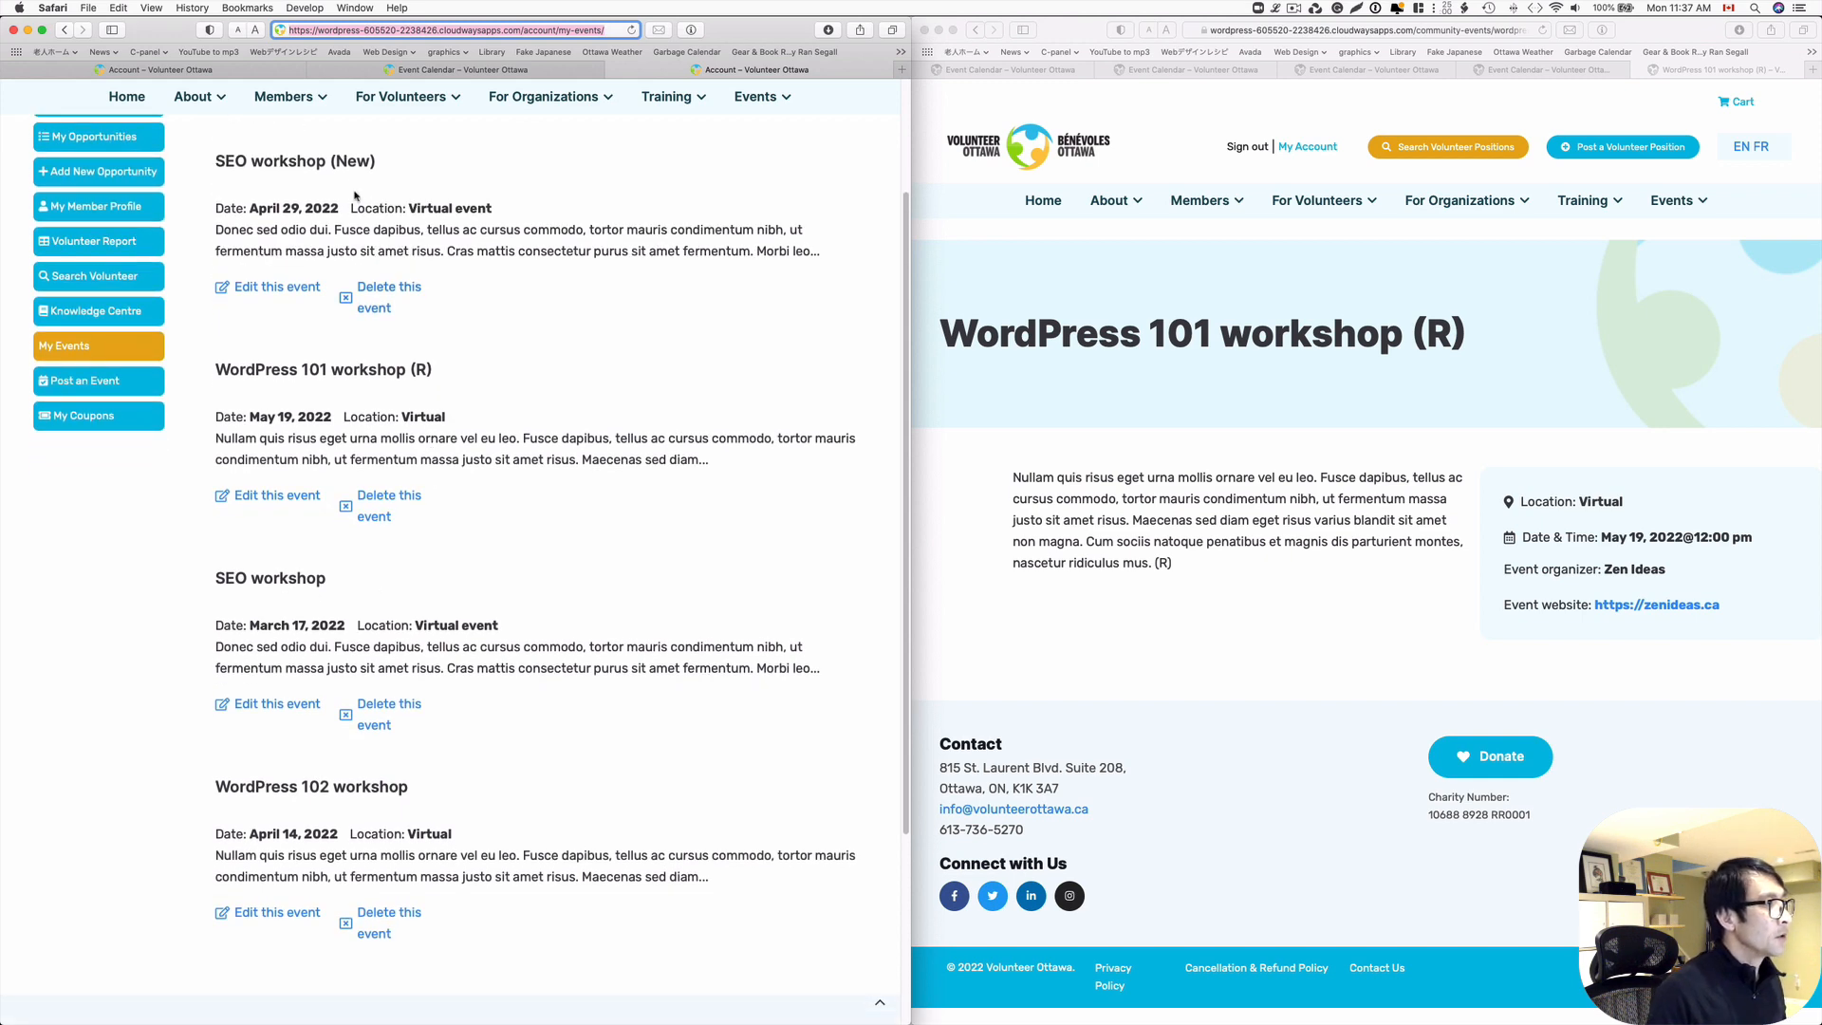
{"action": "left_click", "coordinate": [392, 709]}
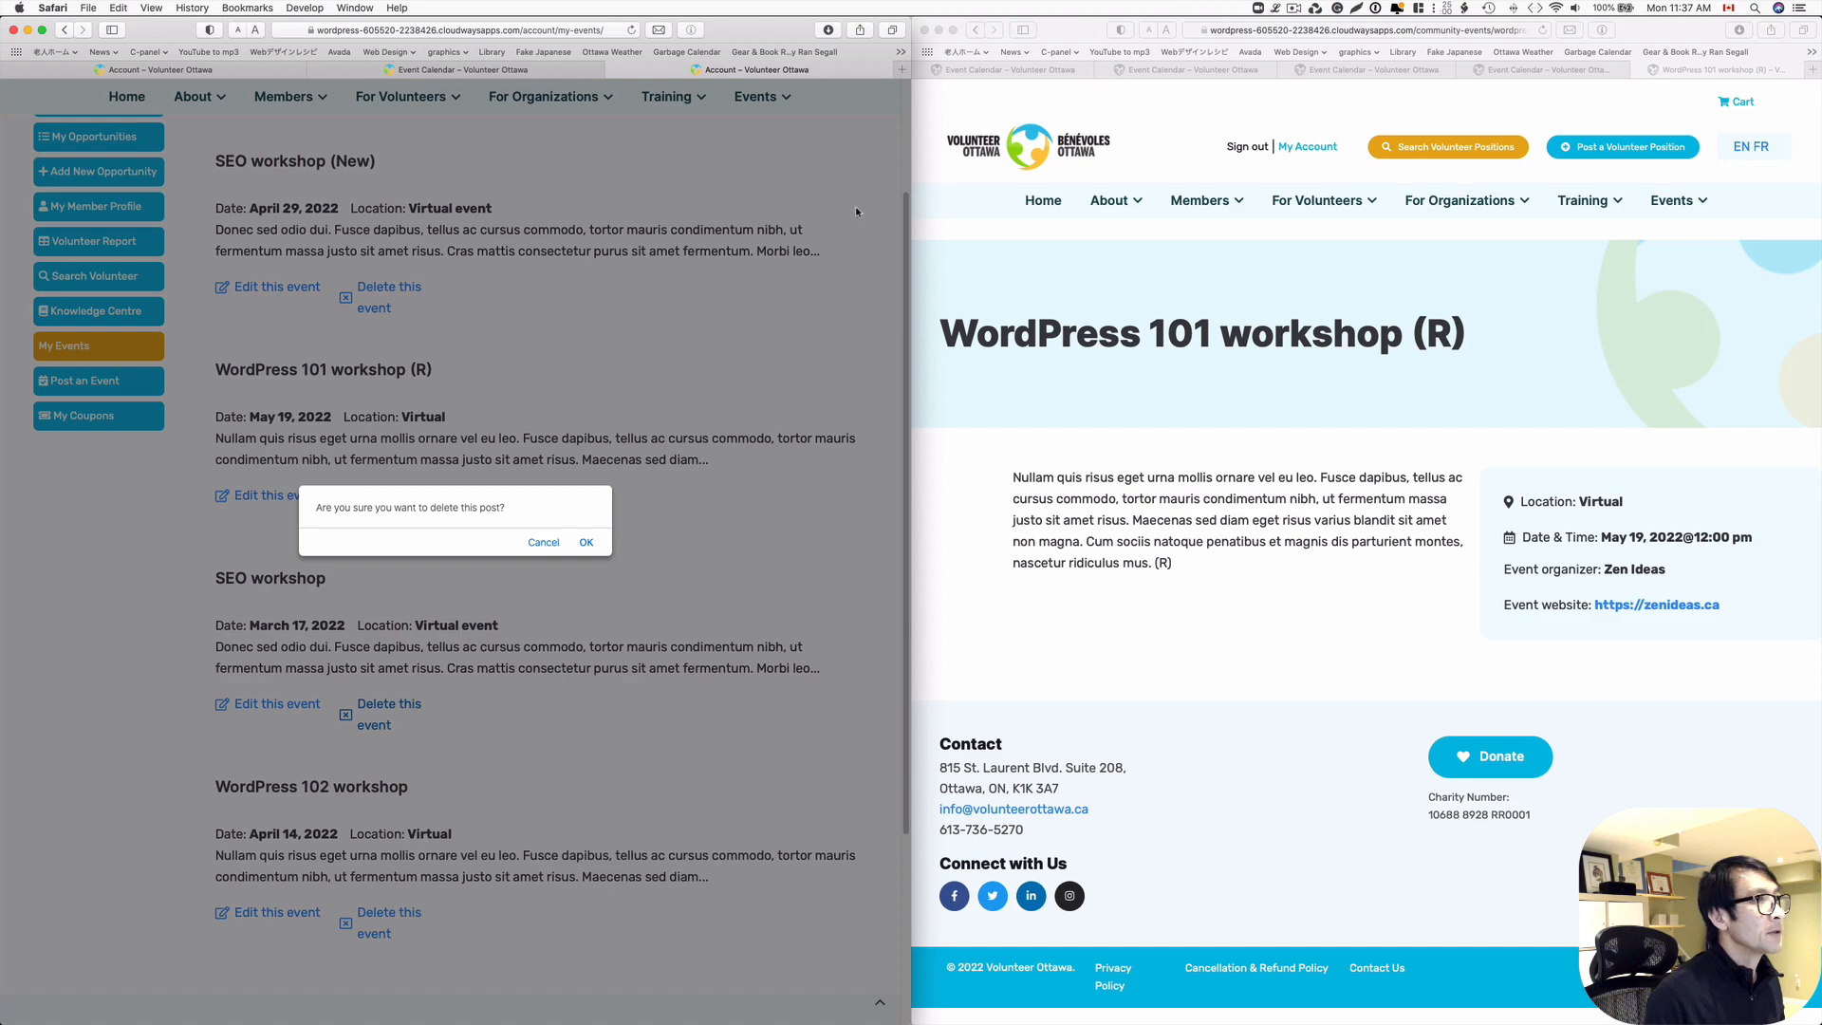
- Change the Delete this event link's confirmation message to "Are you sure you want to delete this event?" and update the listing item
{"action": "key", "text": "ctrl+Up"}
{"action": "left_click", "coordinate": [930, 476]}
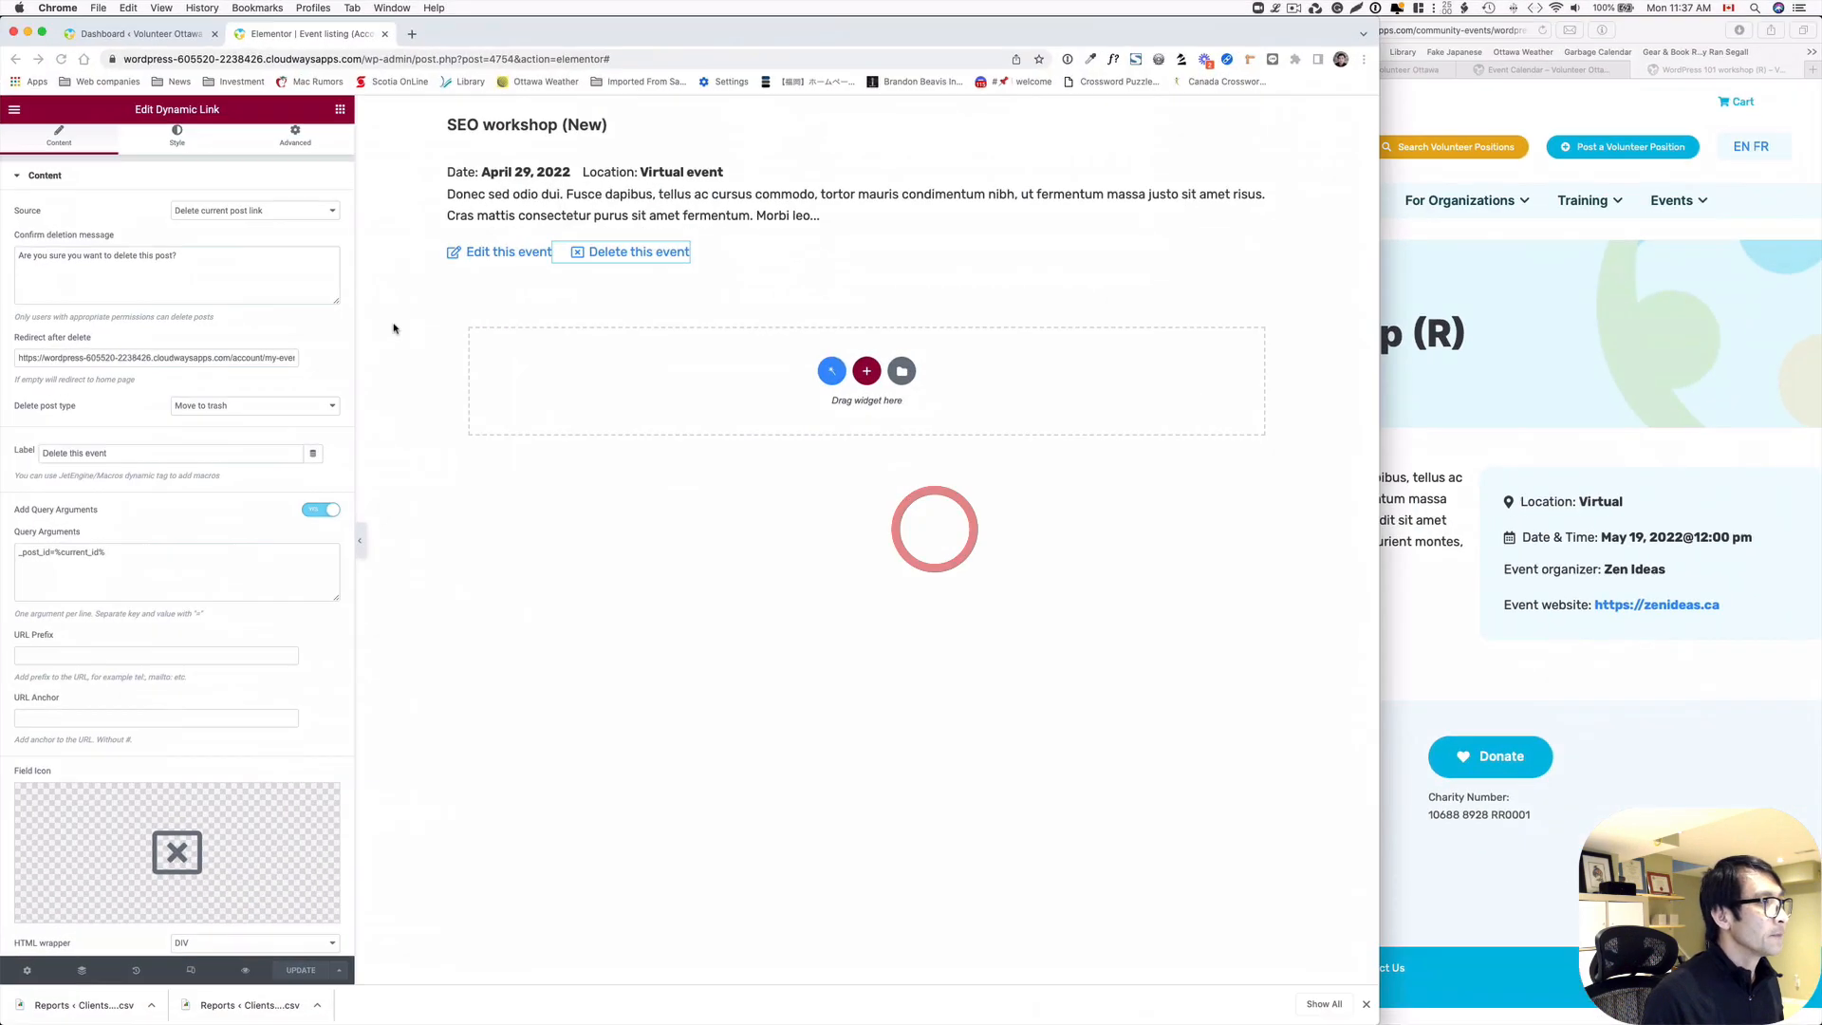
{"action": "double_click", "coordinate": [163, 258]}
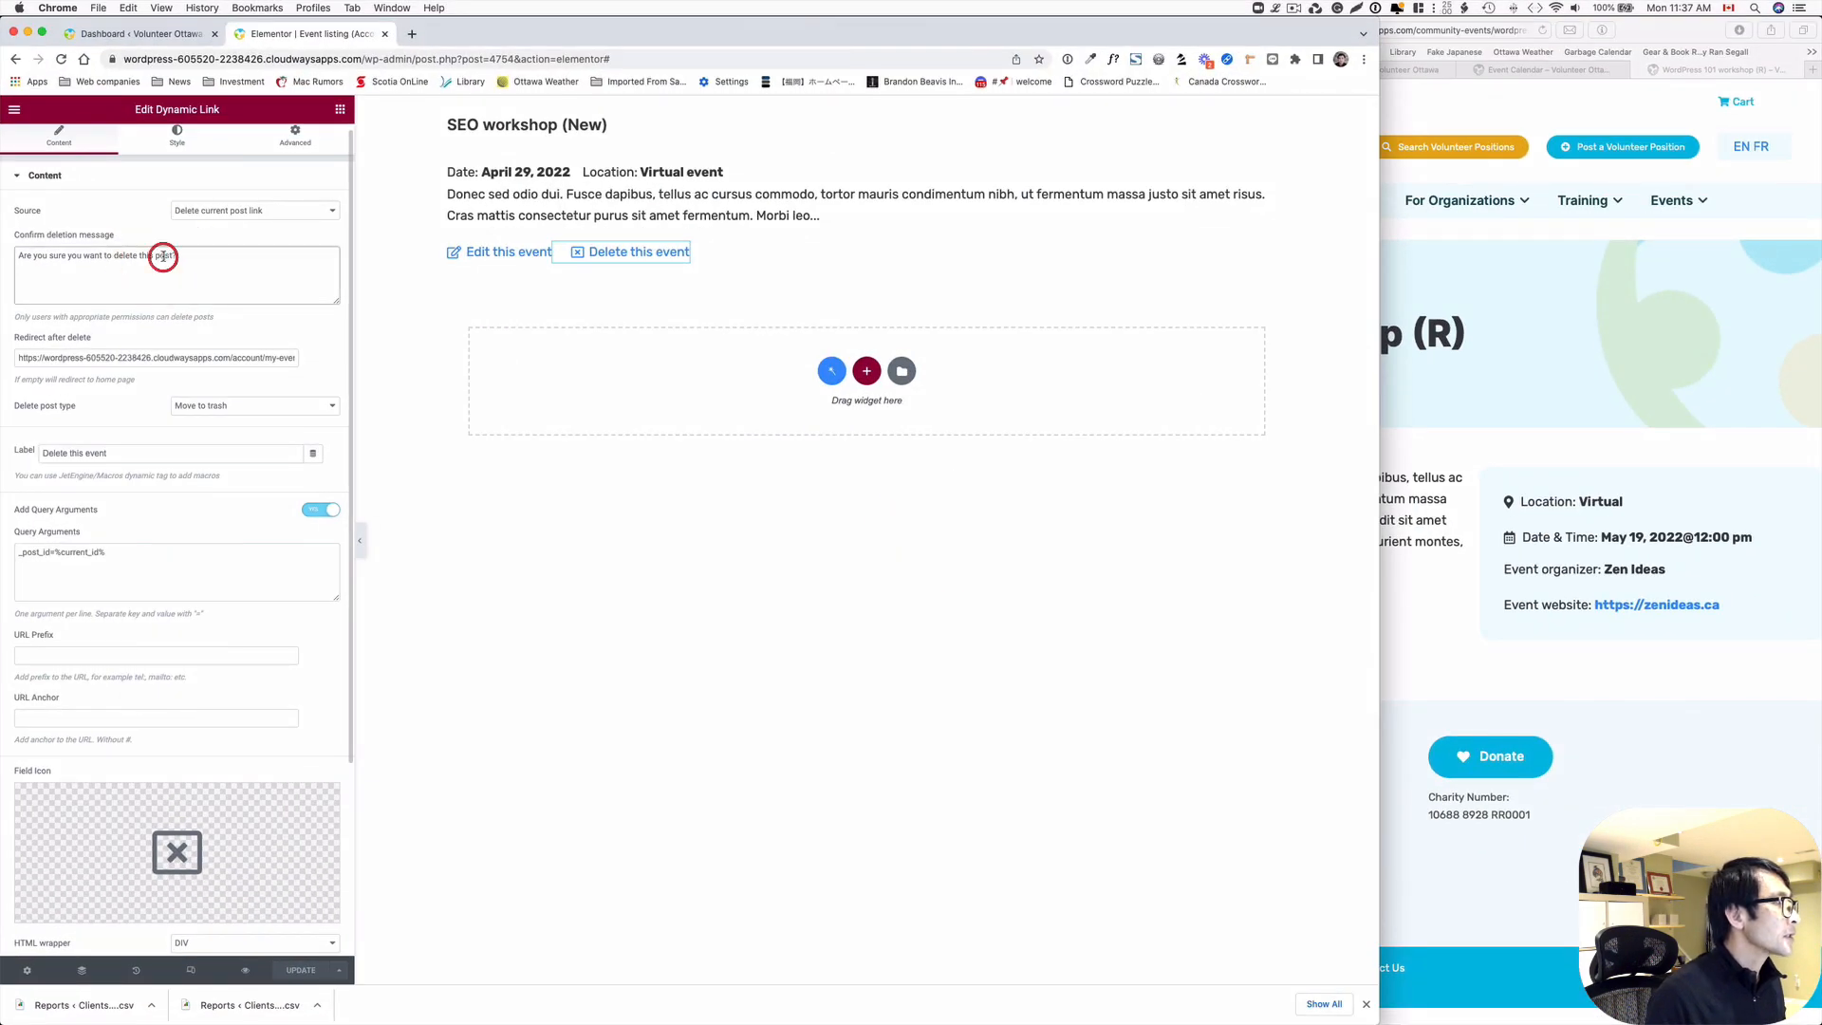
{"action": "type", "text": "even"}
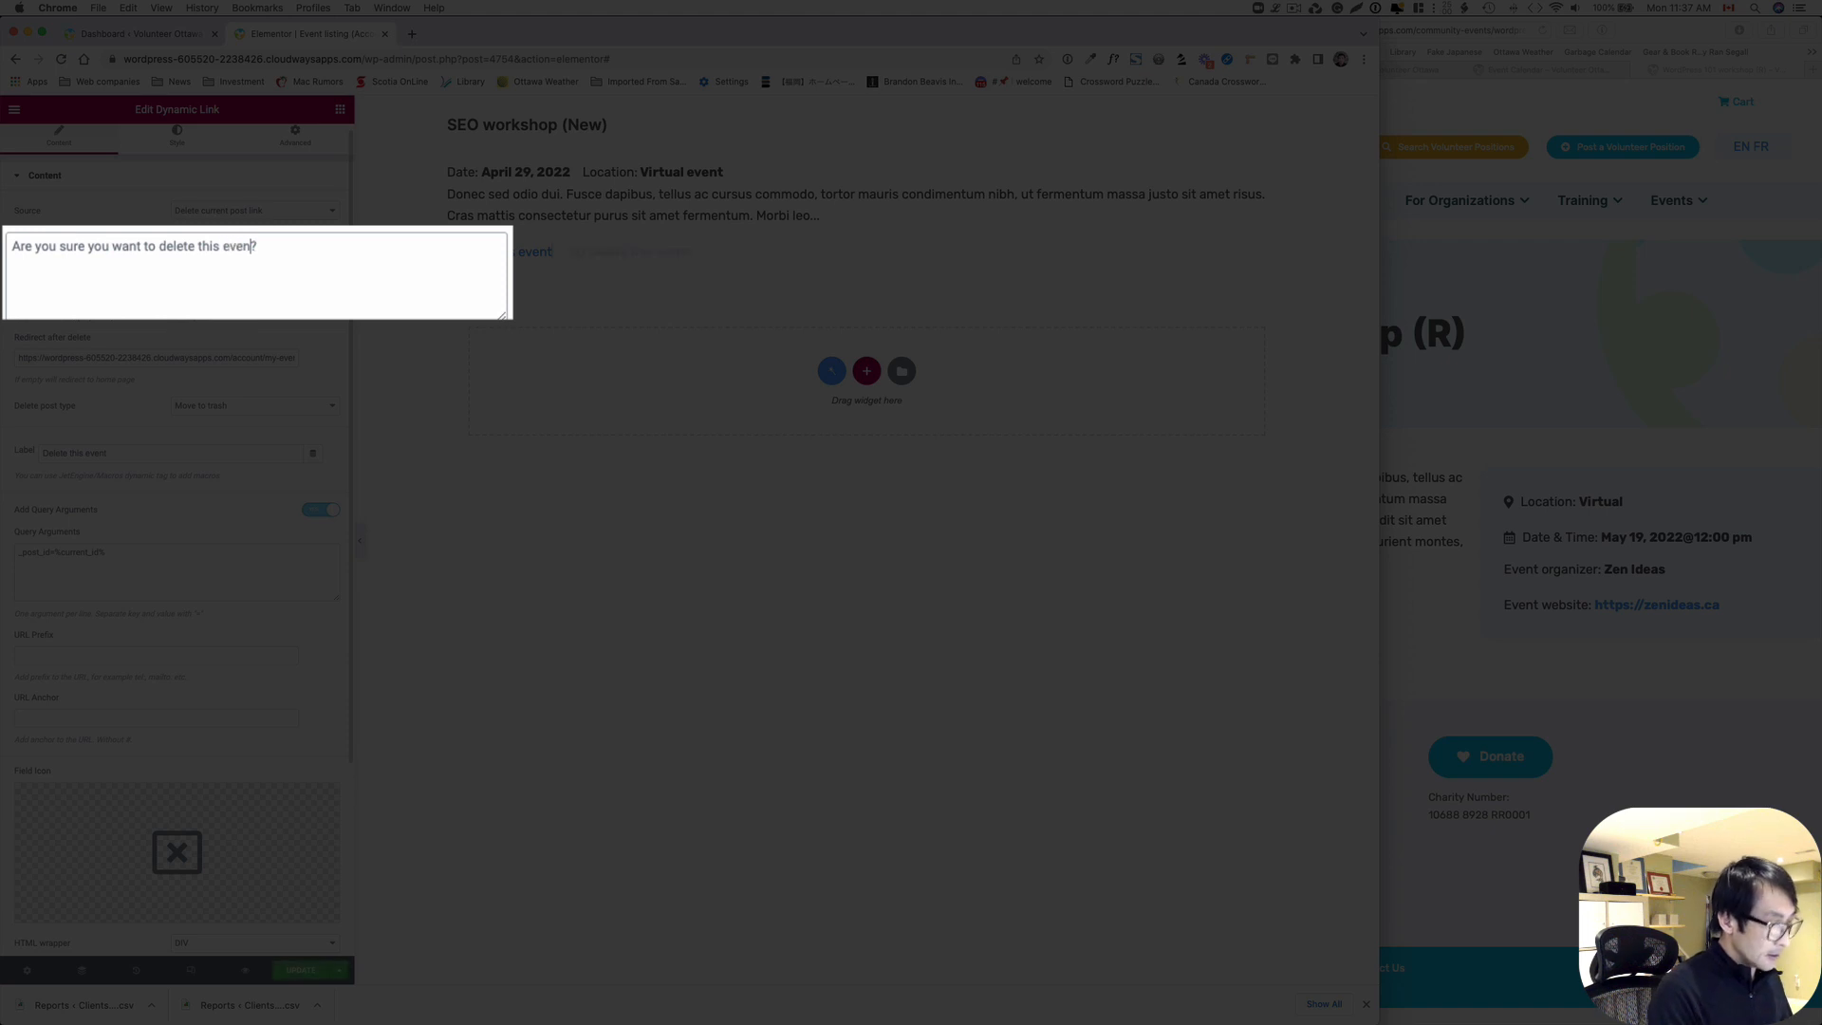
{"action": "left_click", "coordinate": [305, 972]}
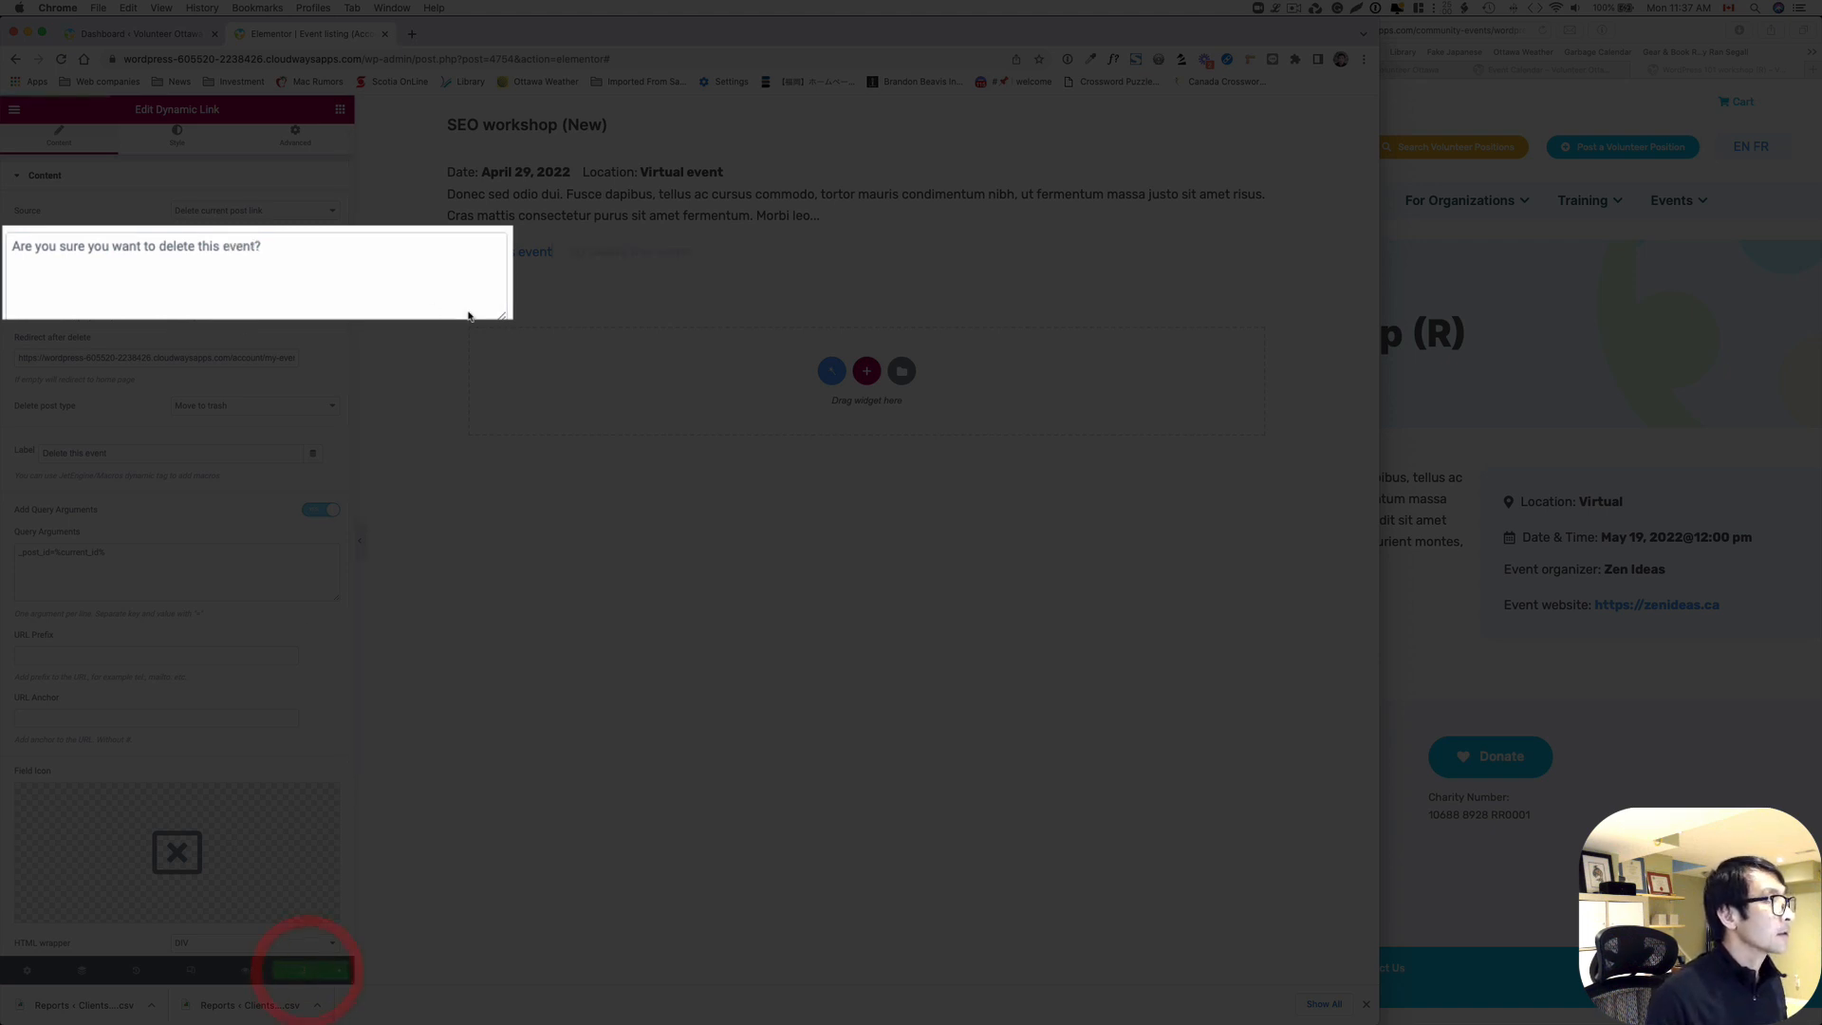
- Return to the My Events page and confirm the deletion of the March 17 SEO workshop
{"action": "middle_click", "coordinate": [478, 319]}
{"action": "left_click", "coordinate": [338, 516]}
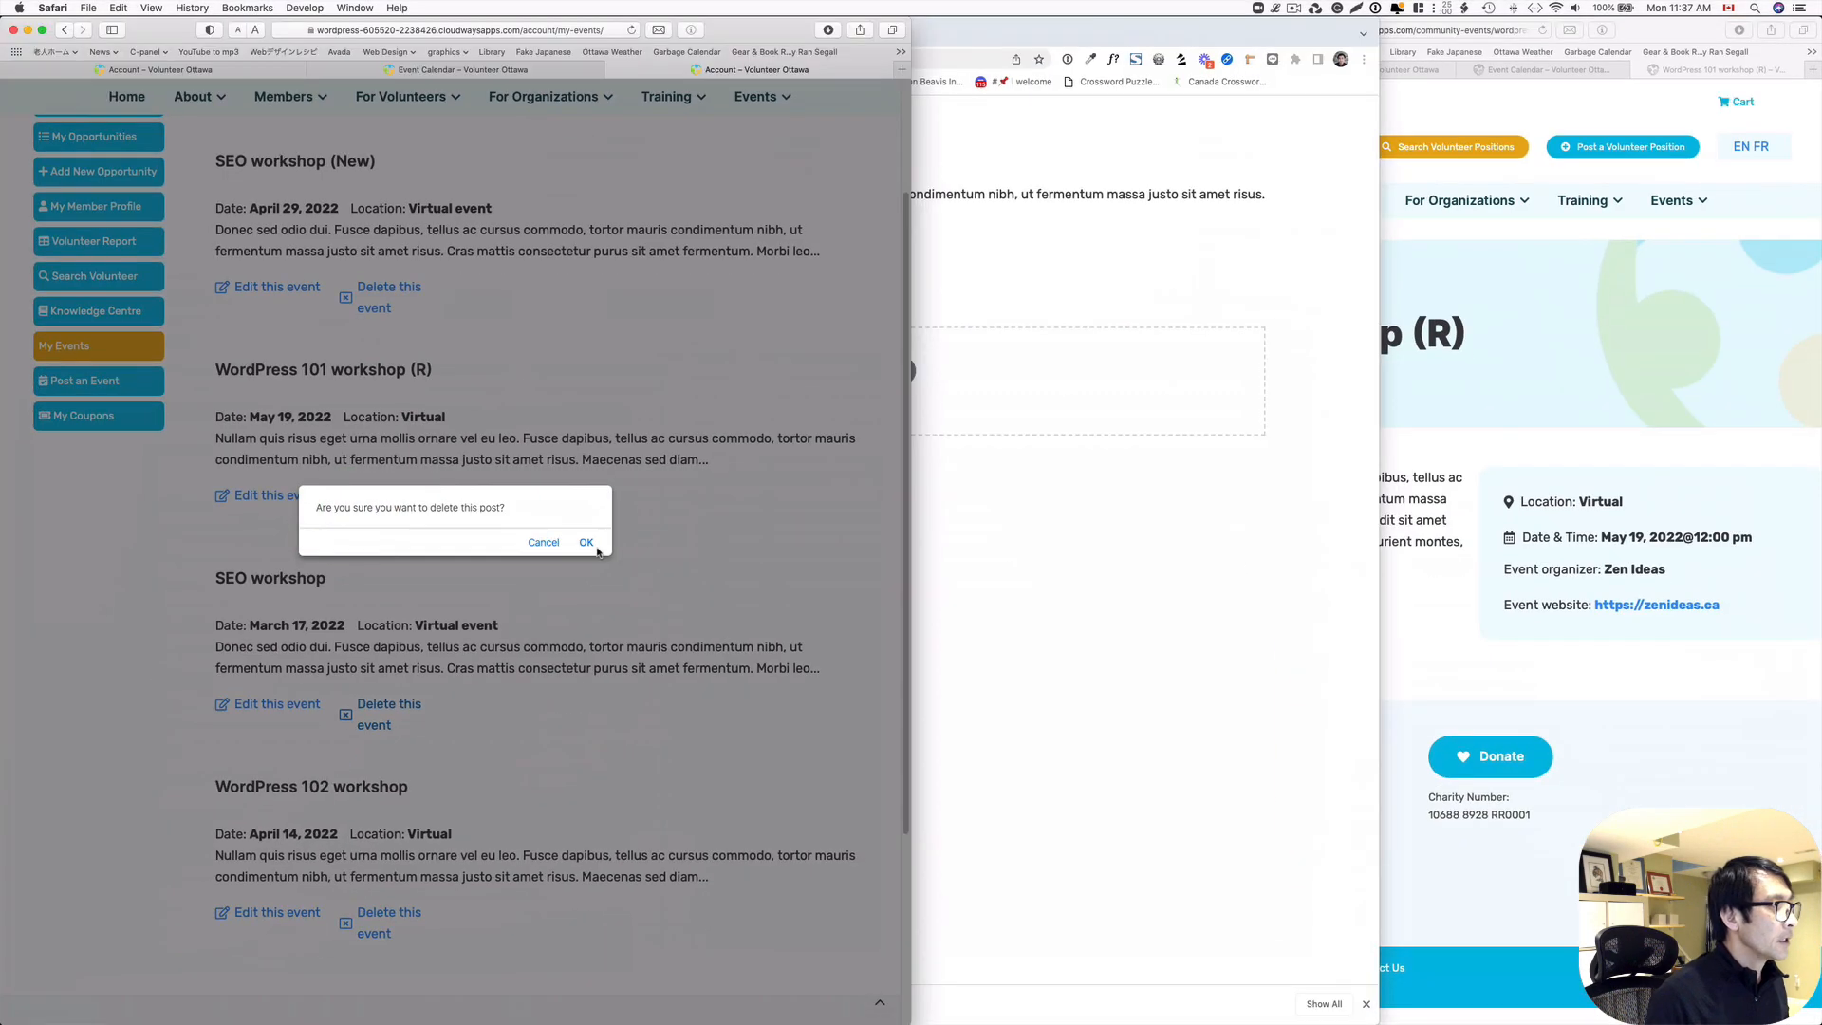
{"action": "left_click", "coordinate": [589, 548]}
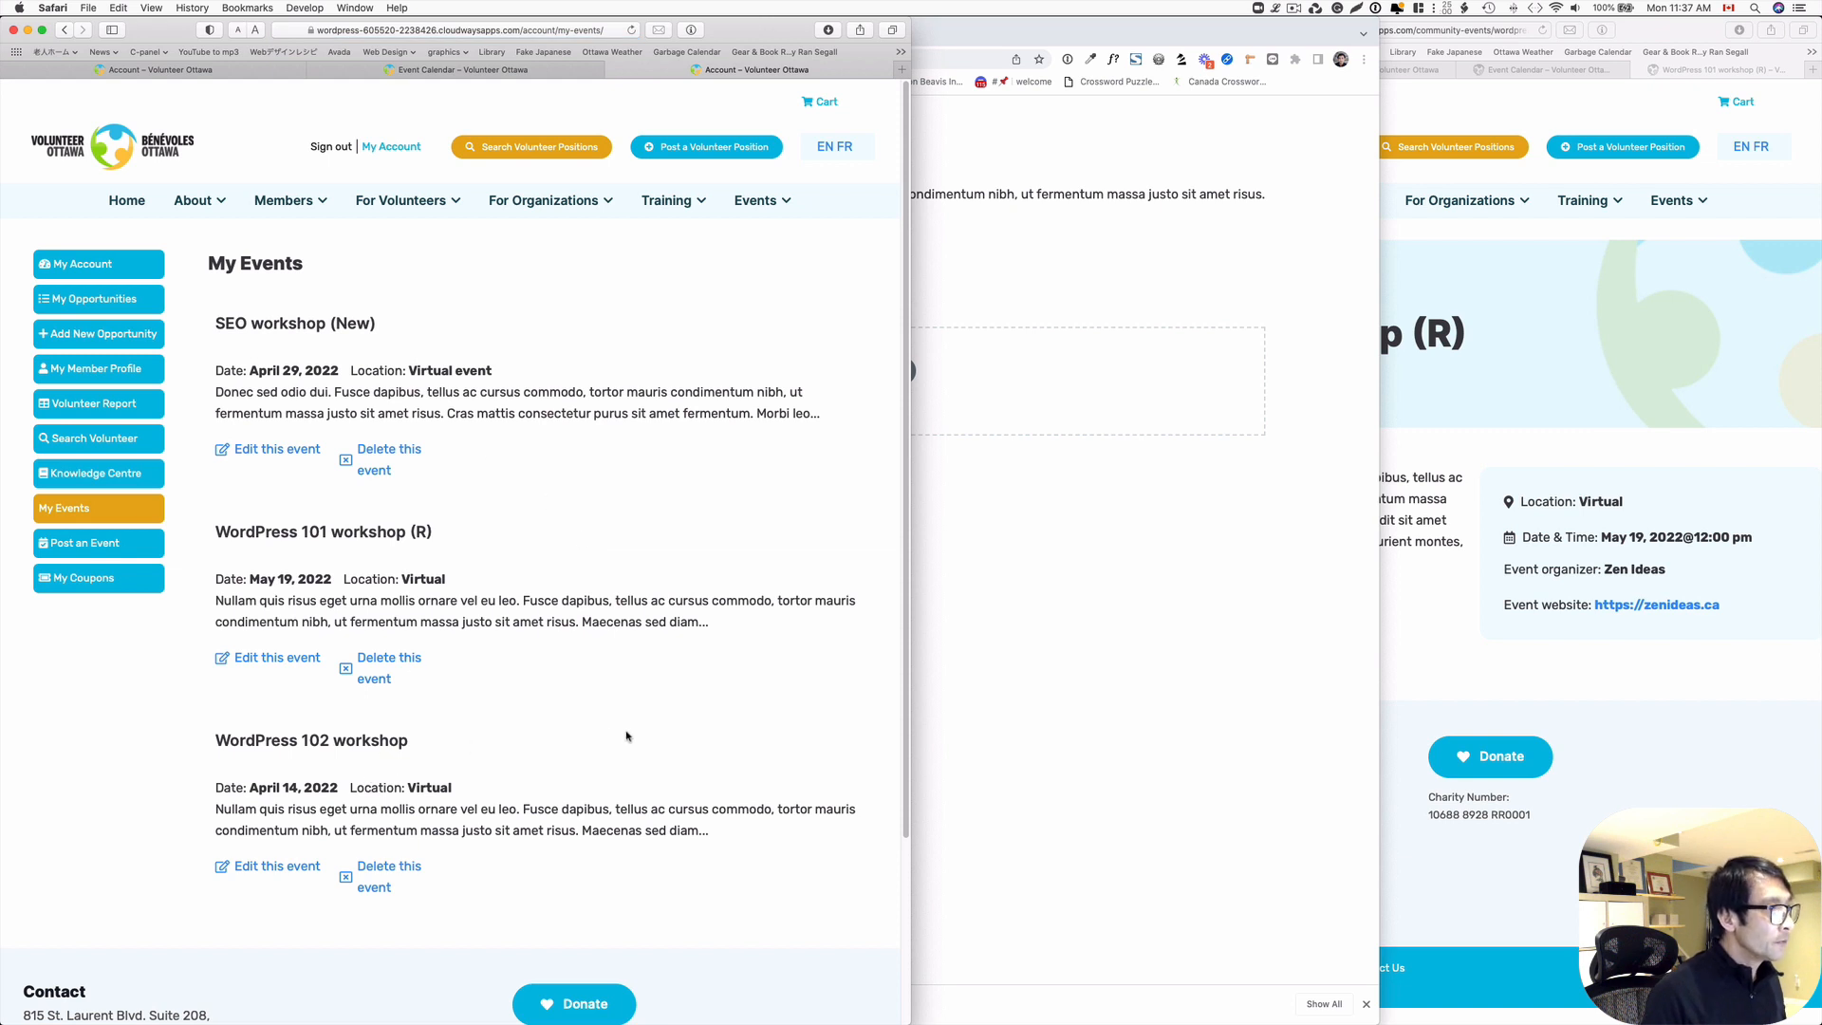
{"action": "scroll", "coordinate": [626, 736], "scroll_direction": "down", "scroll_amount": 1}
- Reload the Event Calendar page to check its Community Events list for the deleted SEO workshop
{"action": "left_click", "coordinate": [1445, 648]}
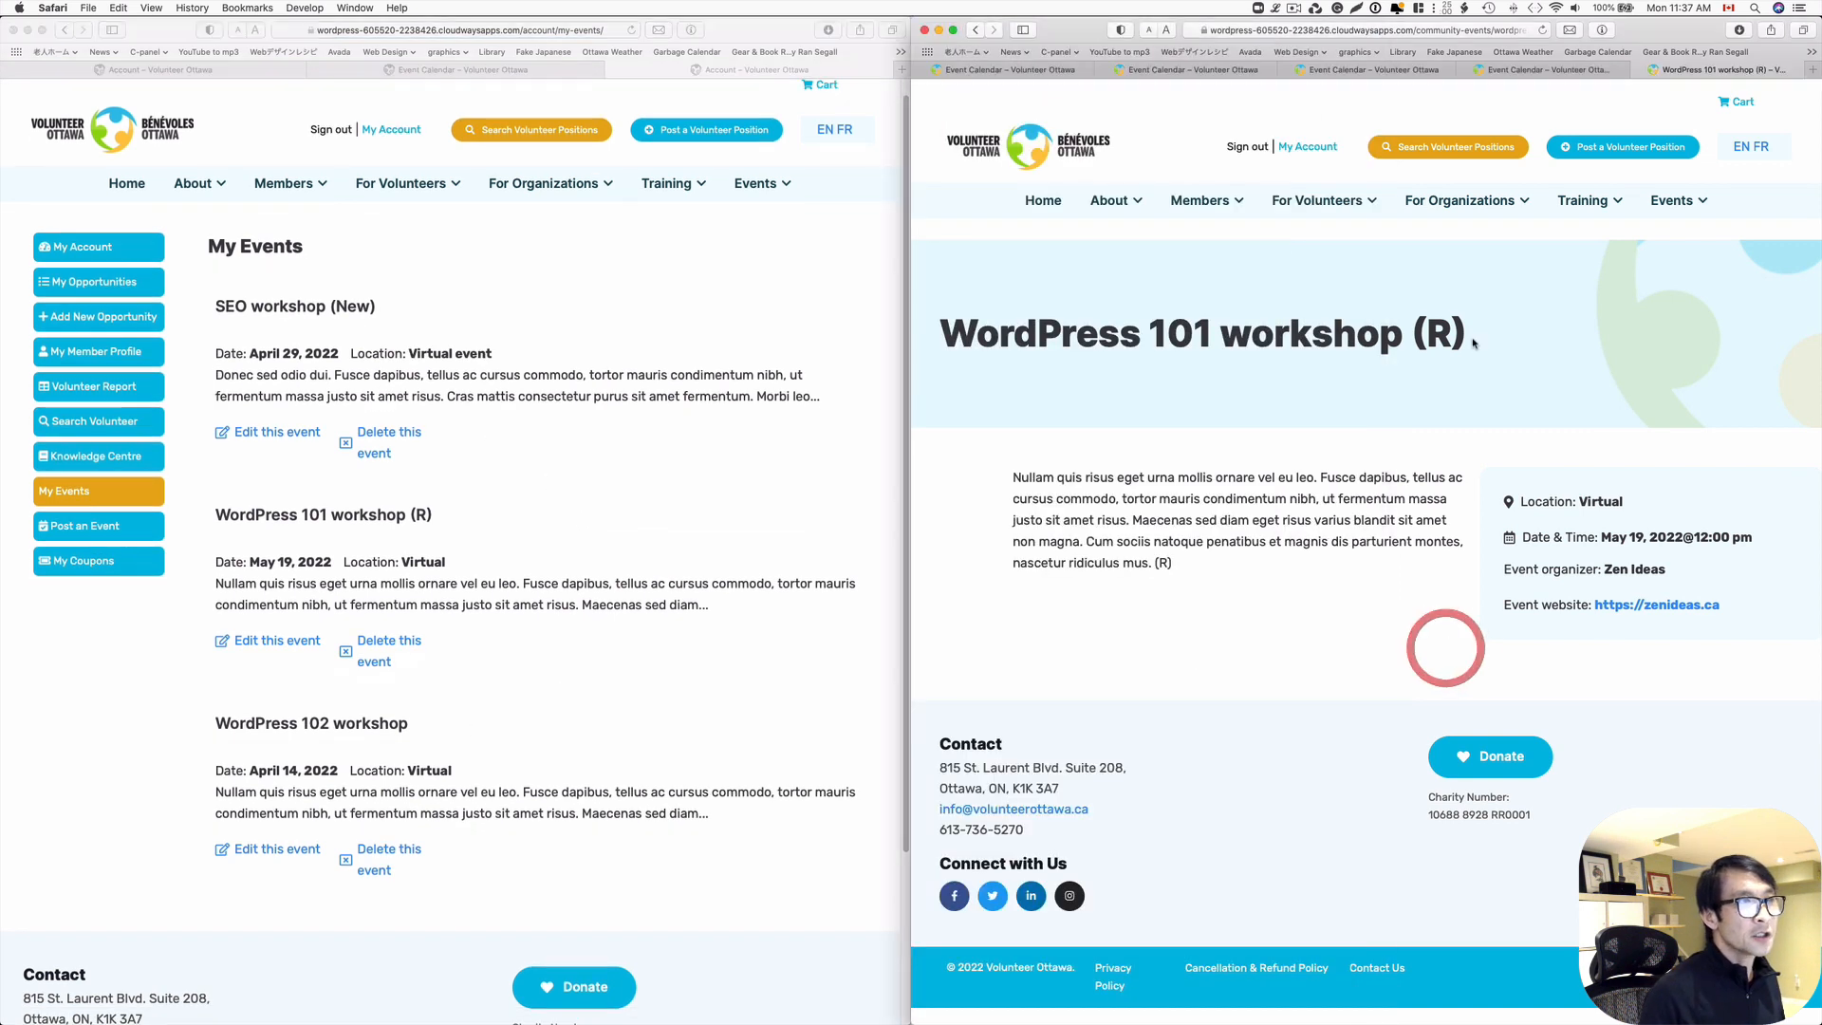
{"action": "left_click", "coordinate": [1591, 70]}
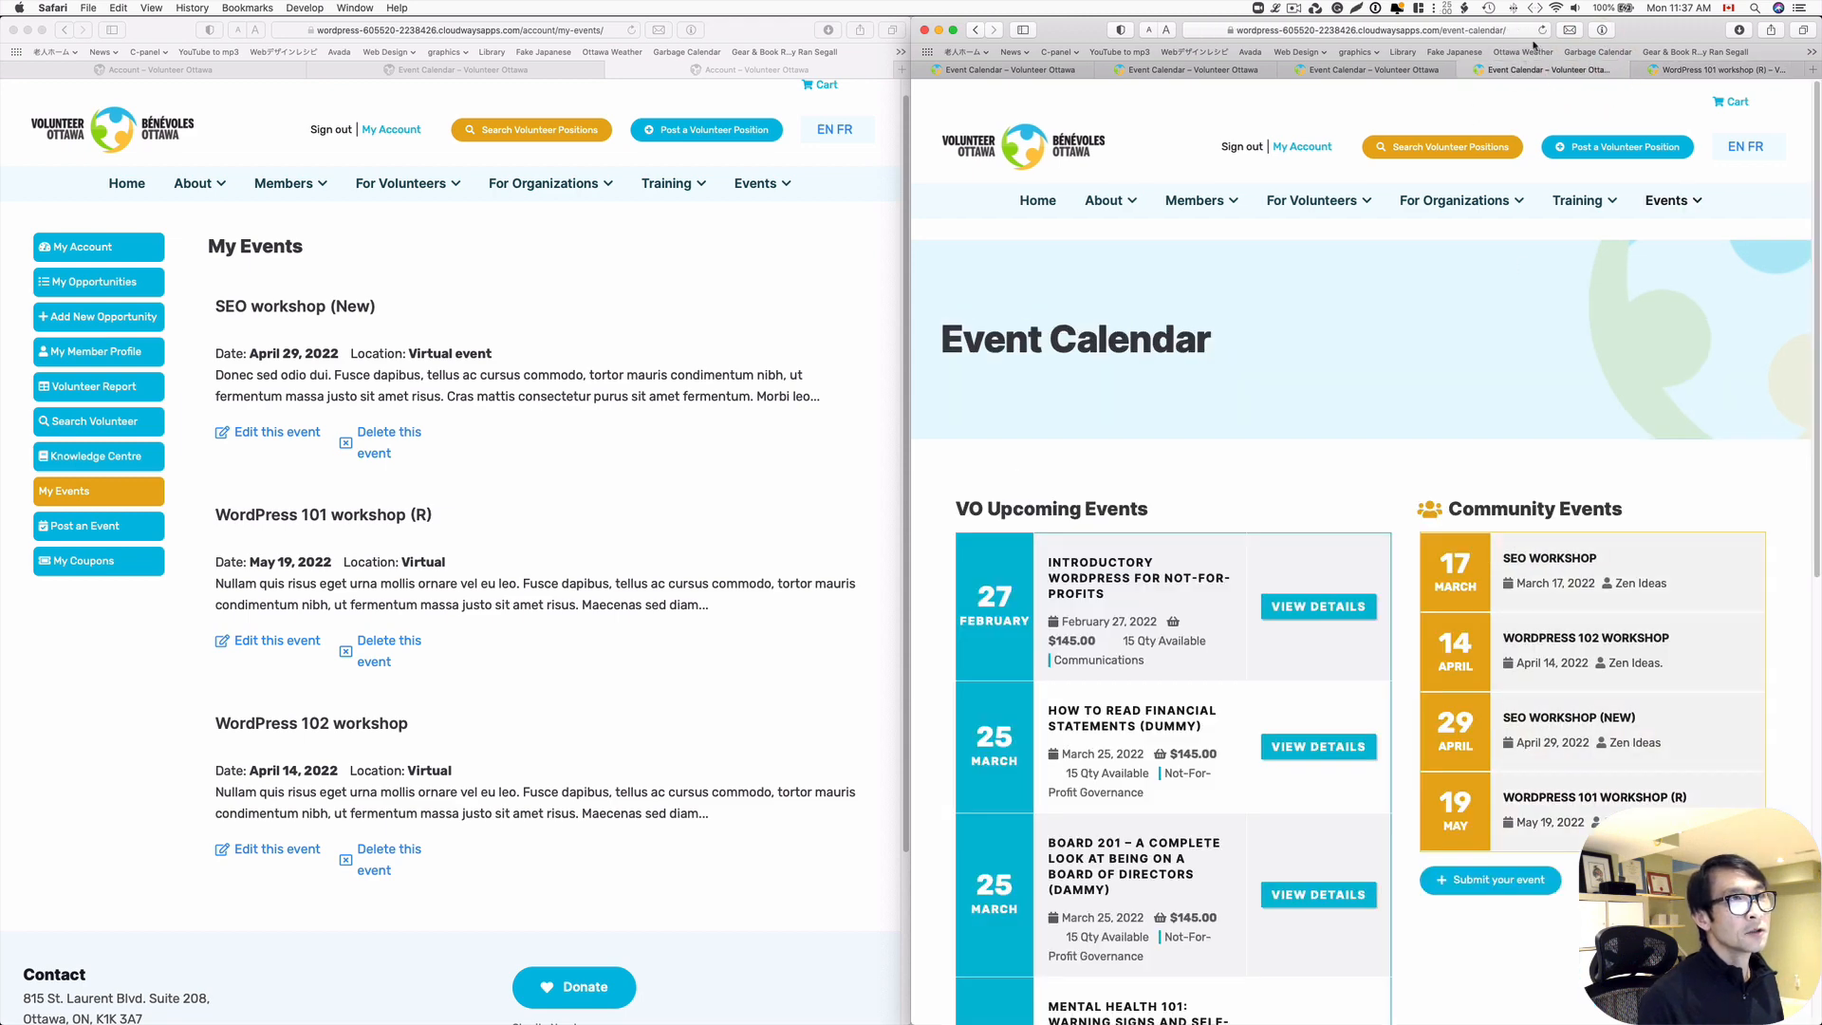
{"action": "left_click", "coordinate": [1541, 30]}
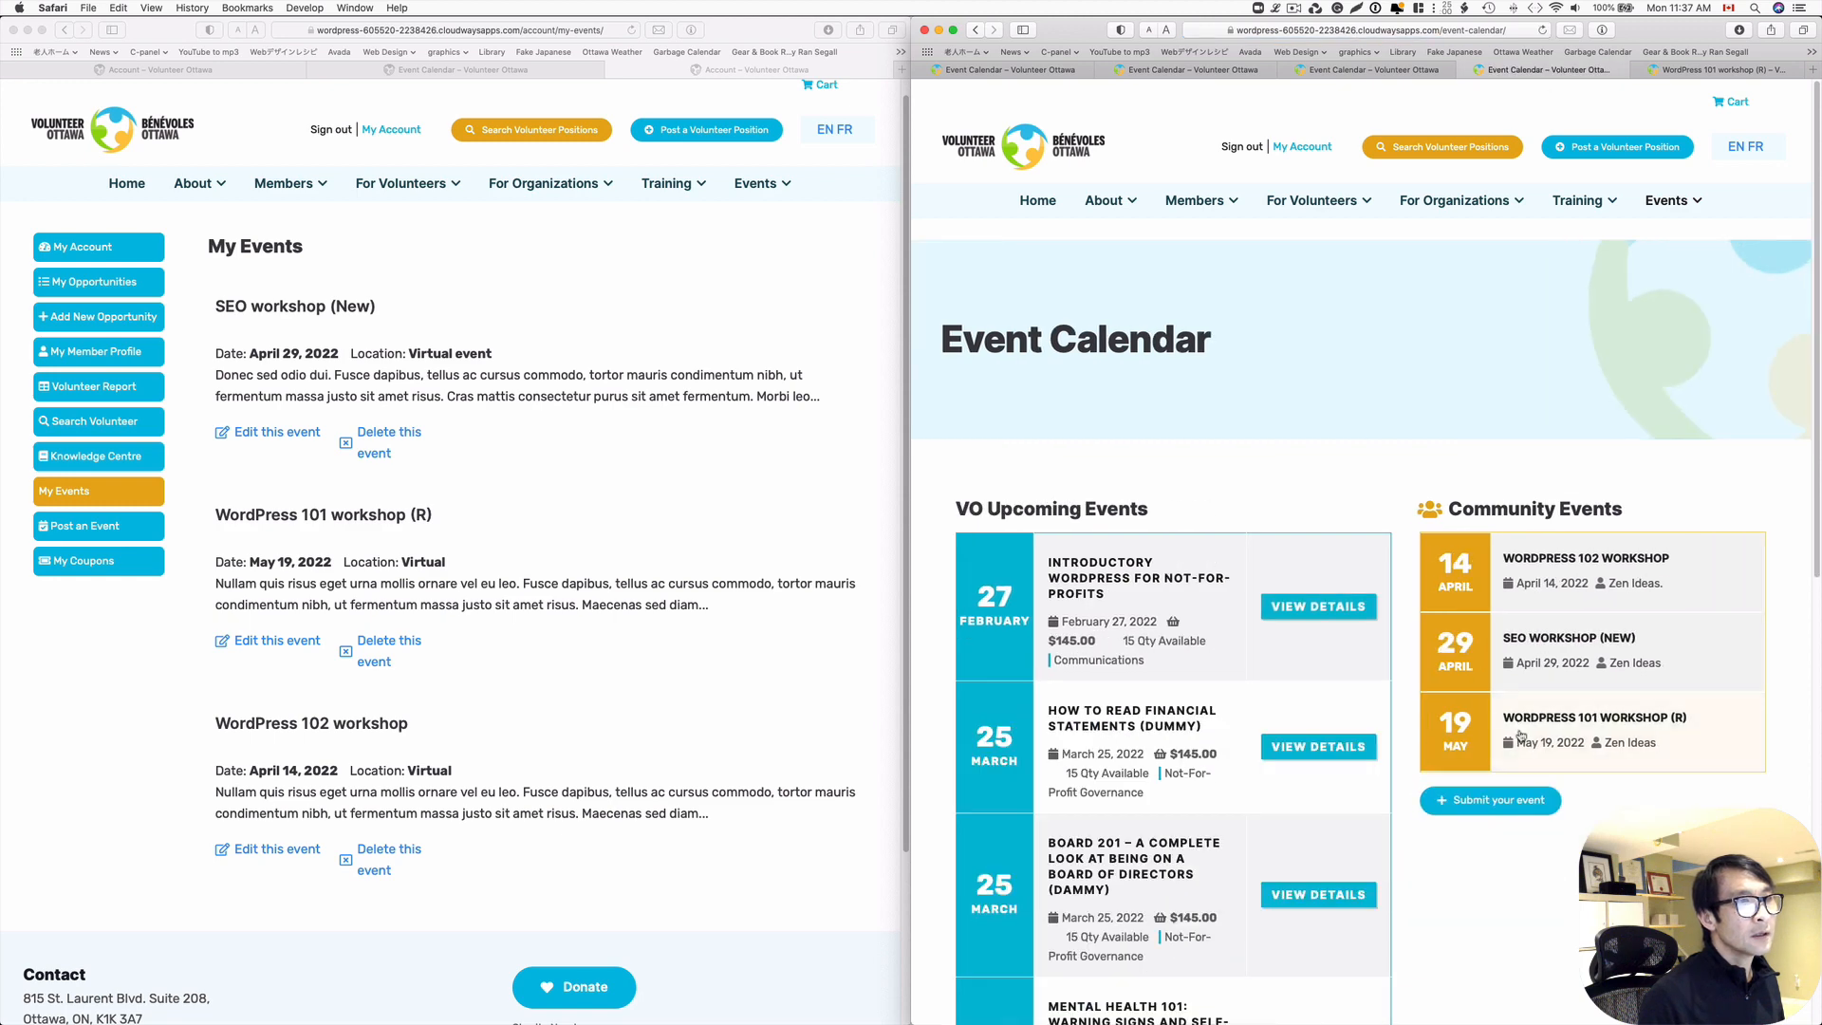
- Open the trashed community events in the WordPress admin and permanently delete the SEO workshop
{"action": "left_click", "coordinate": [233, 77]}
{"action": "key", "text": "ctrl+Up"}
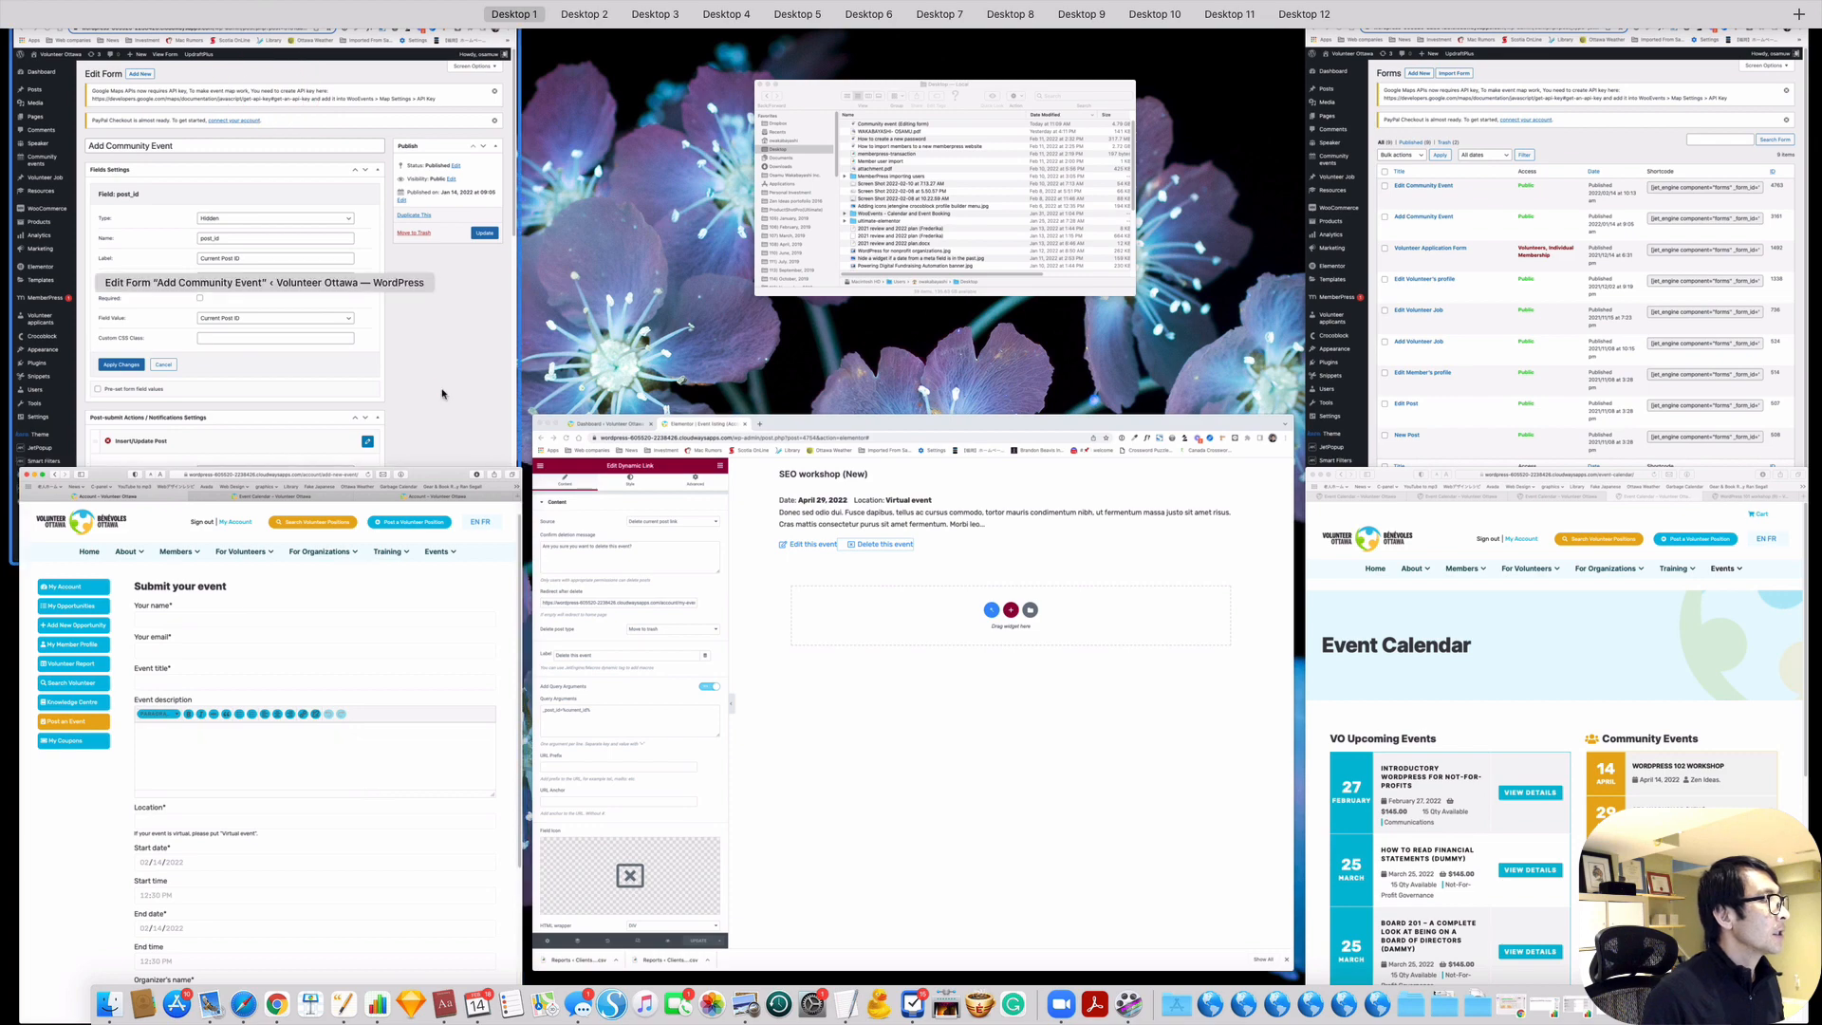
{"action": "left_click", "coordinate": [143, 299]}
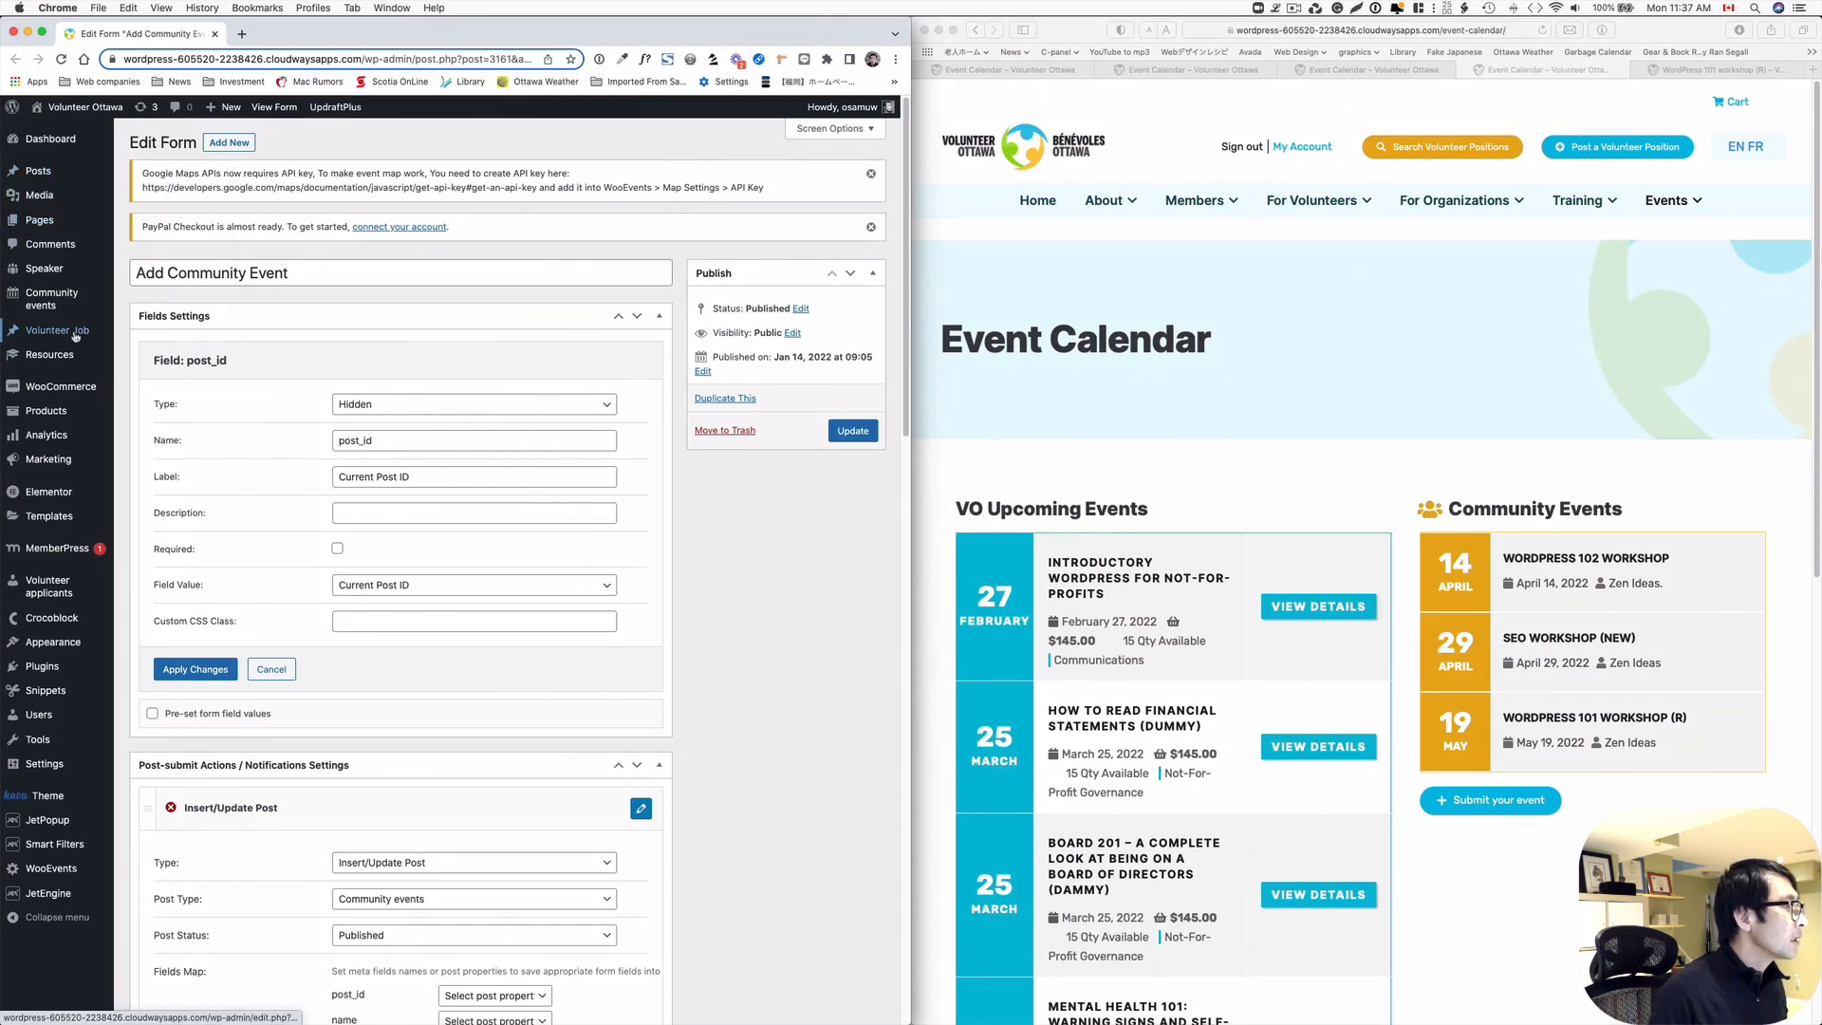
{"action": "mouse_move", "coordinate": [84, 396]}
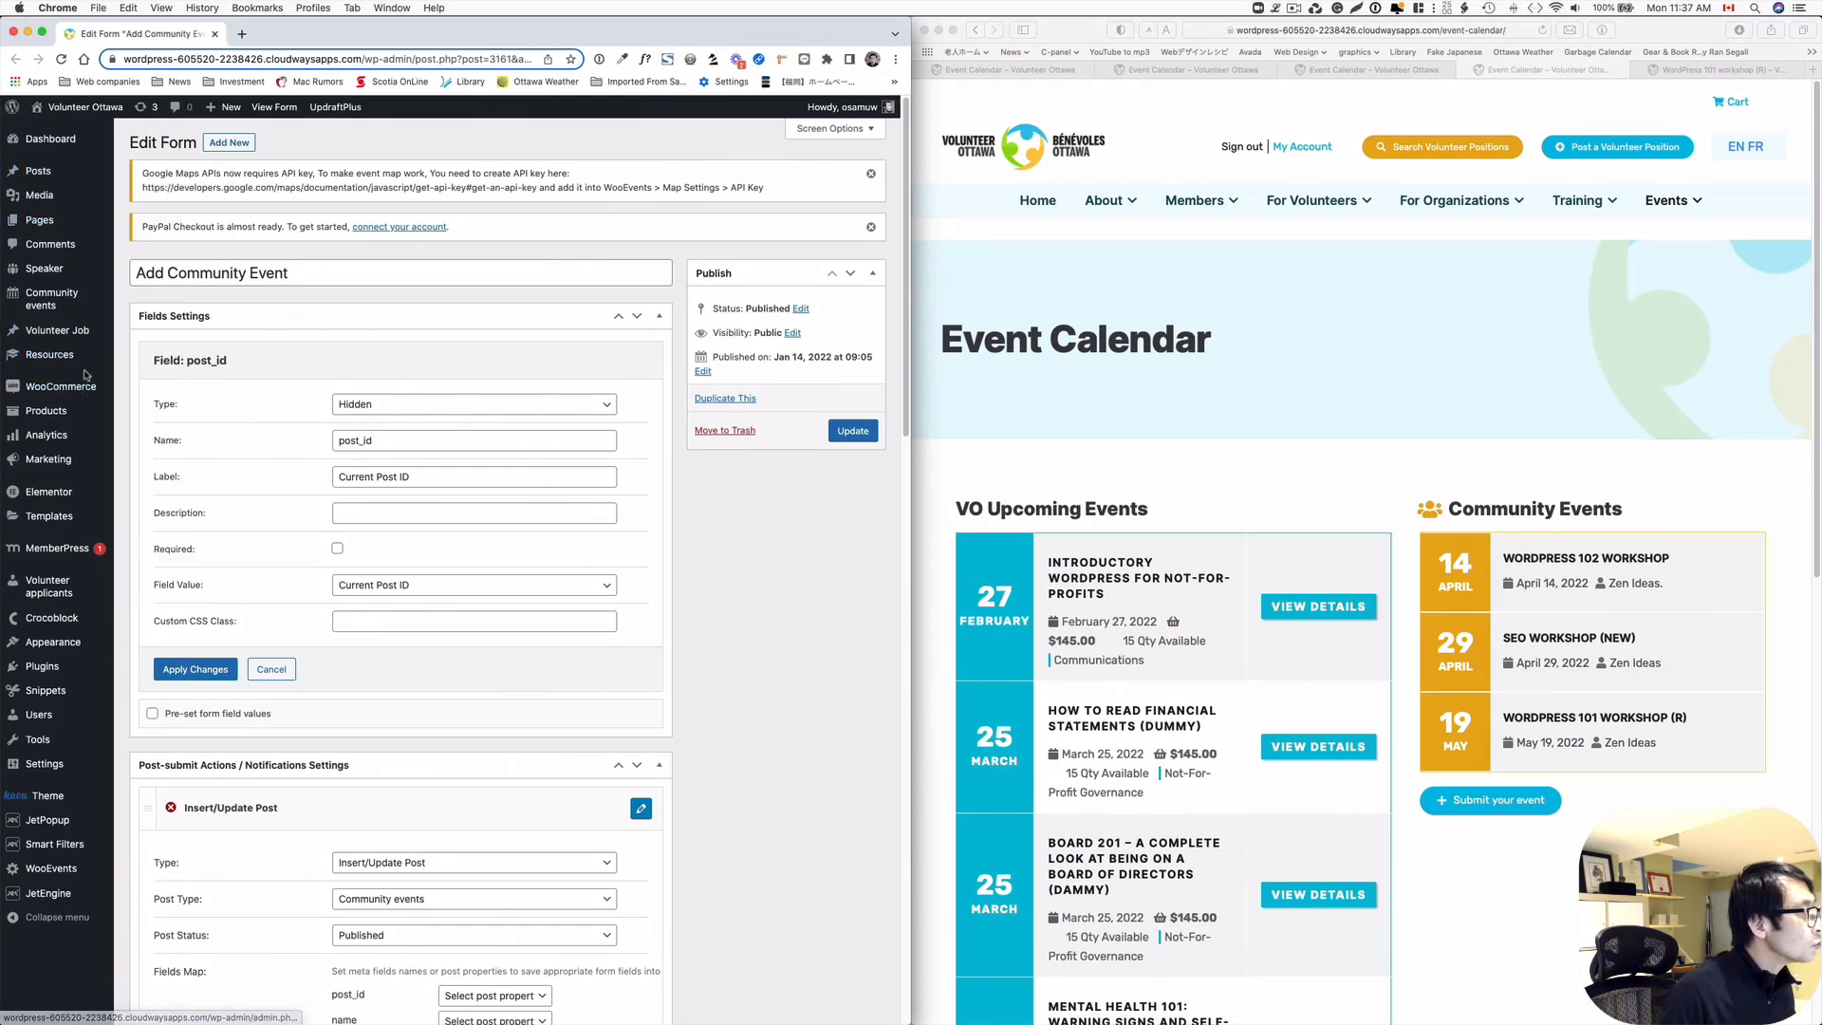
{"action": "left_click", "coordinate": [80, 306]}
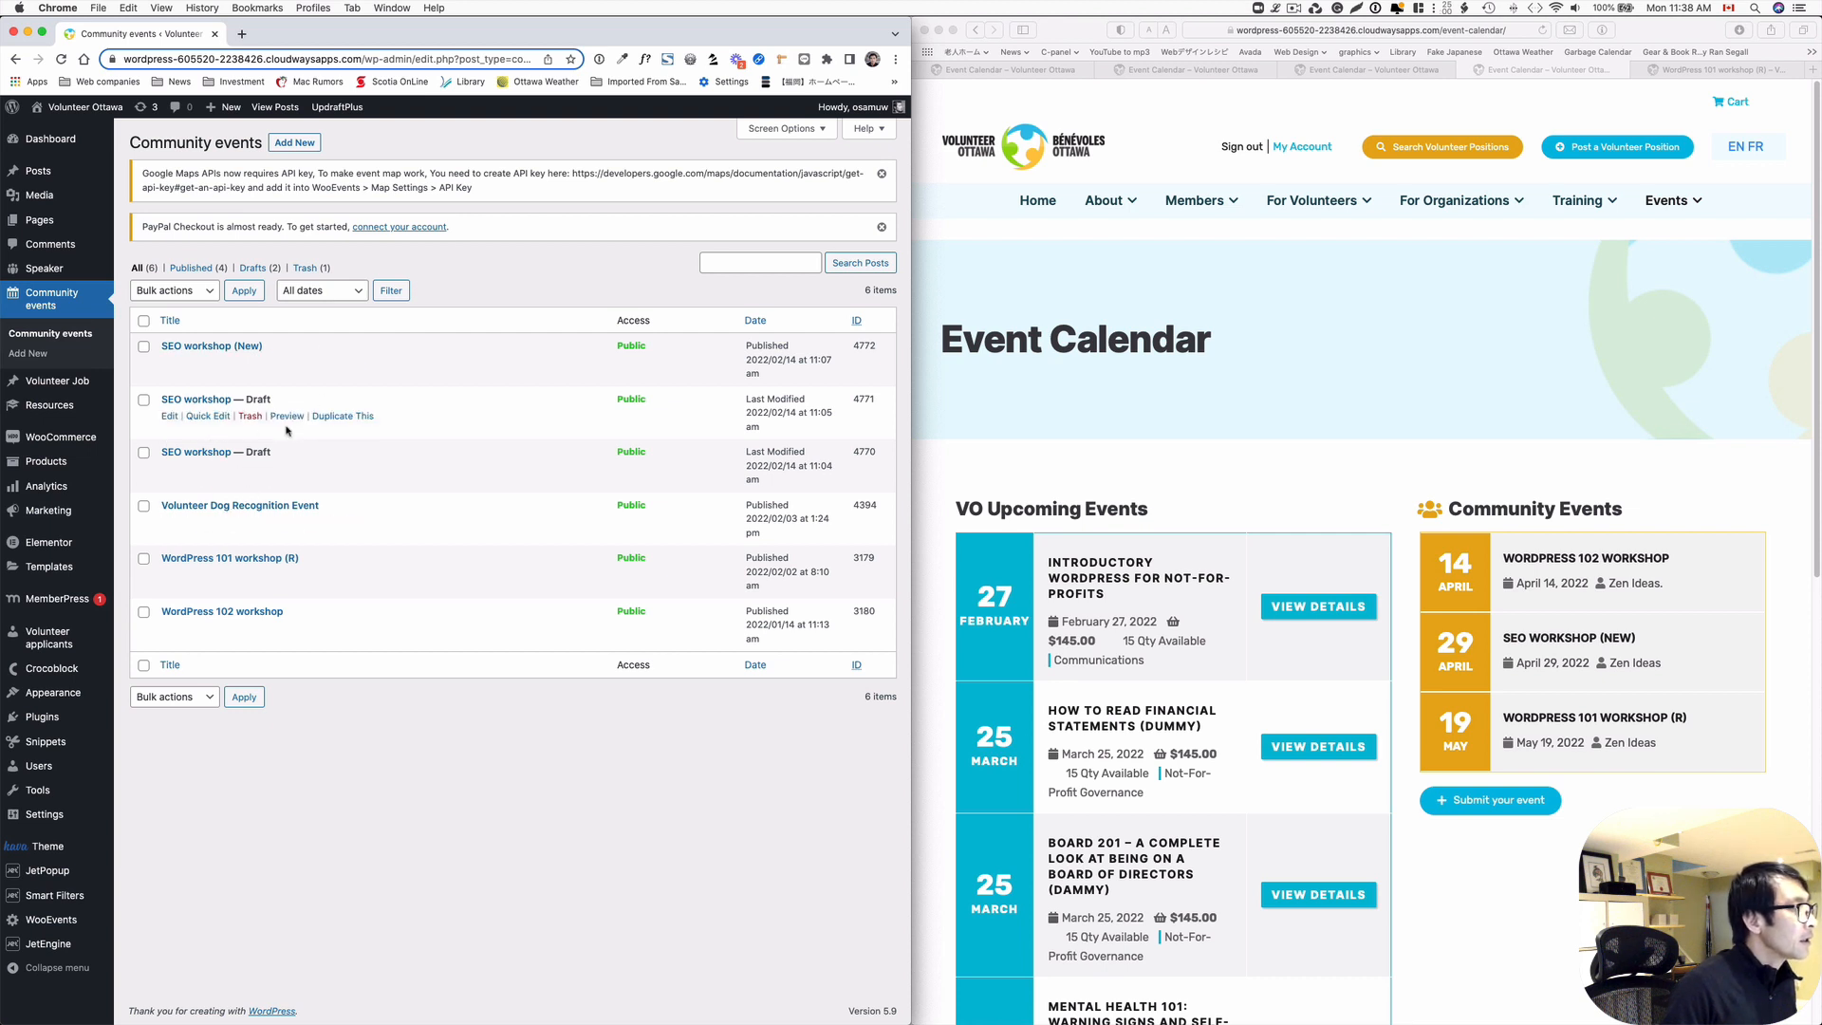
{"action": "left_click", "coordinate": [307, 270]}
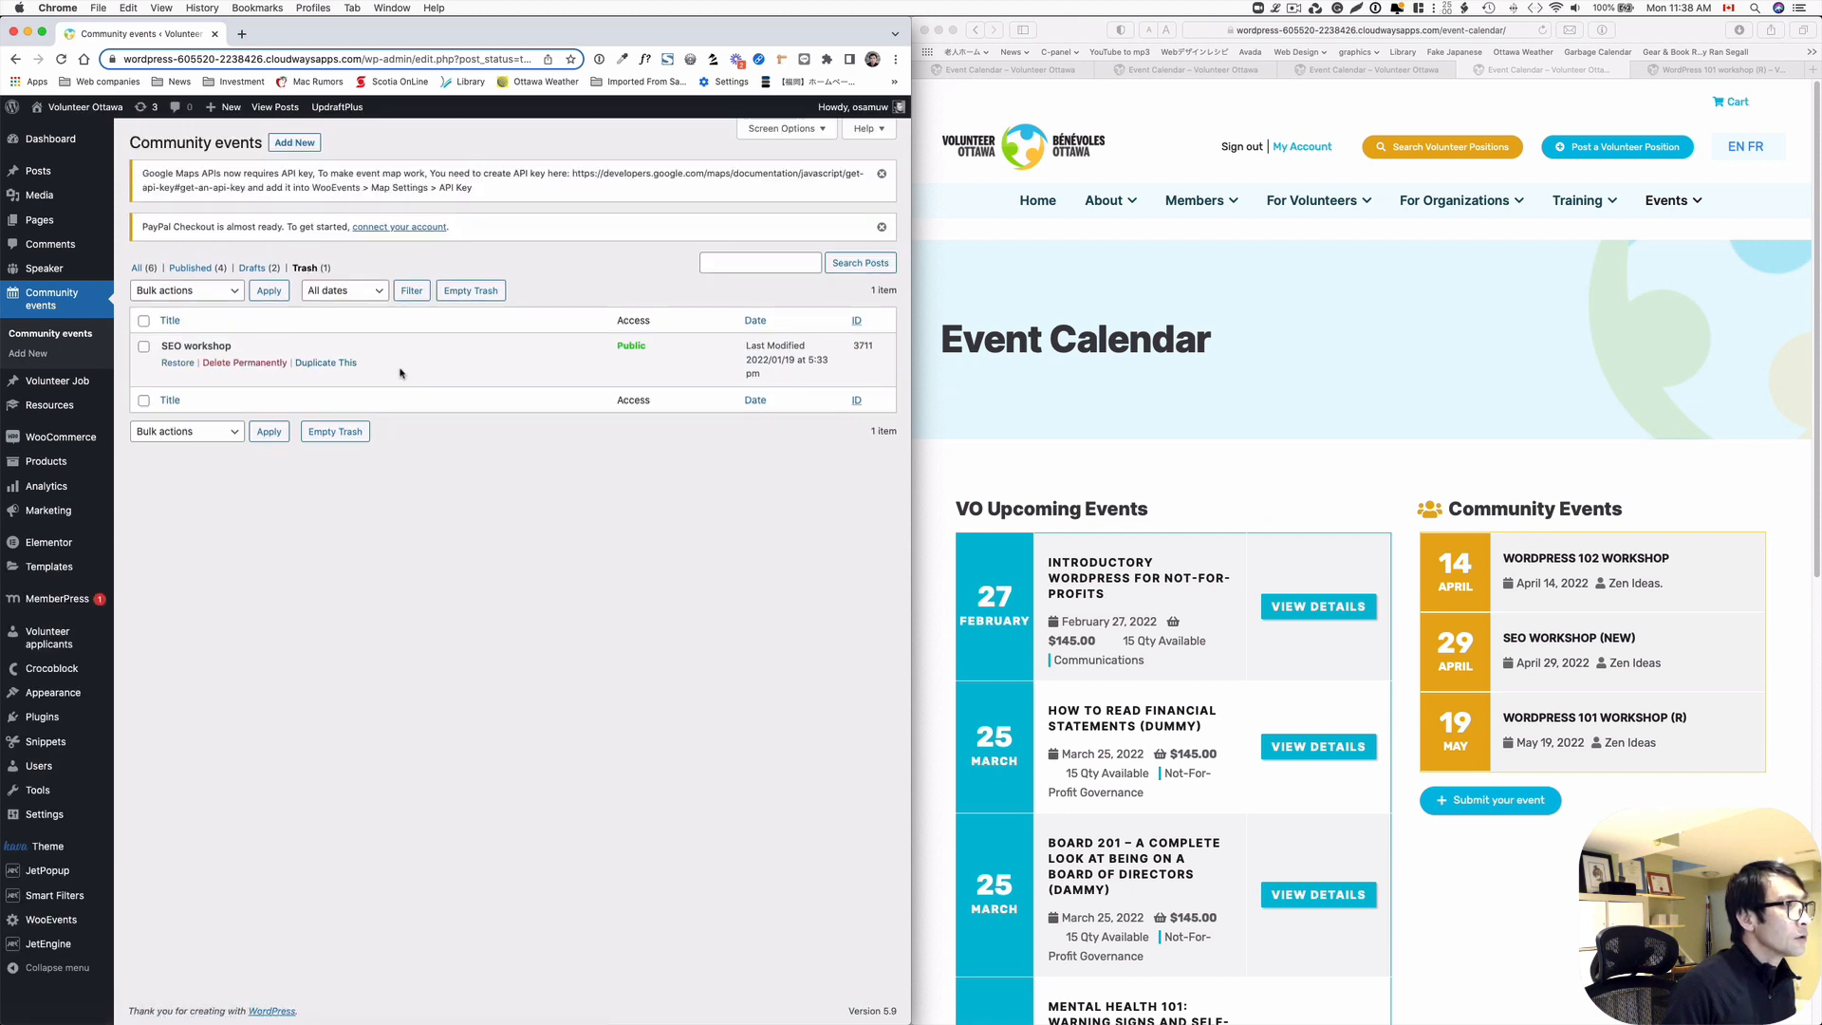
{"action": "left_click", "coordinate": [258, 364]}
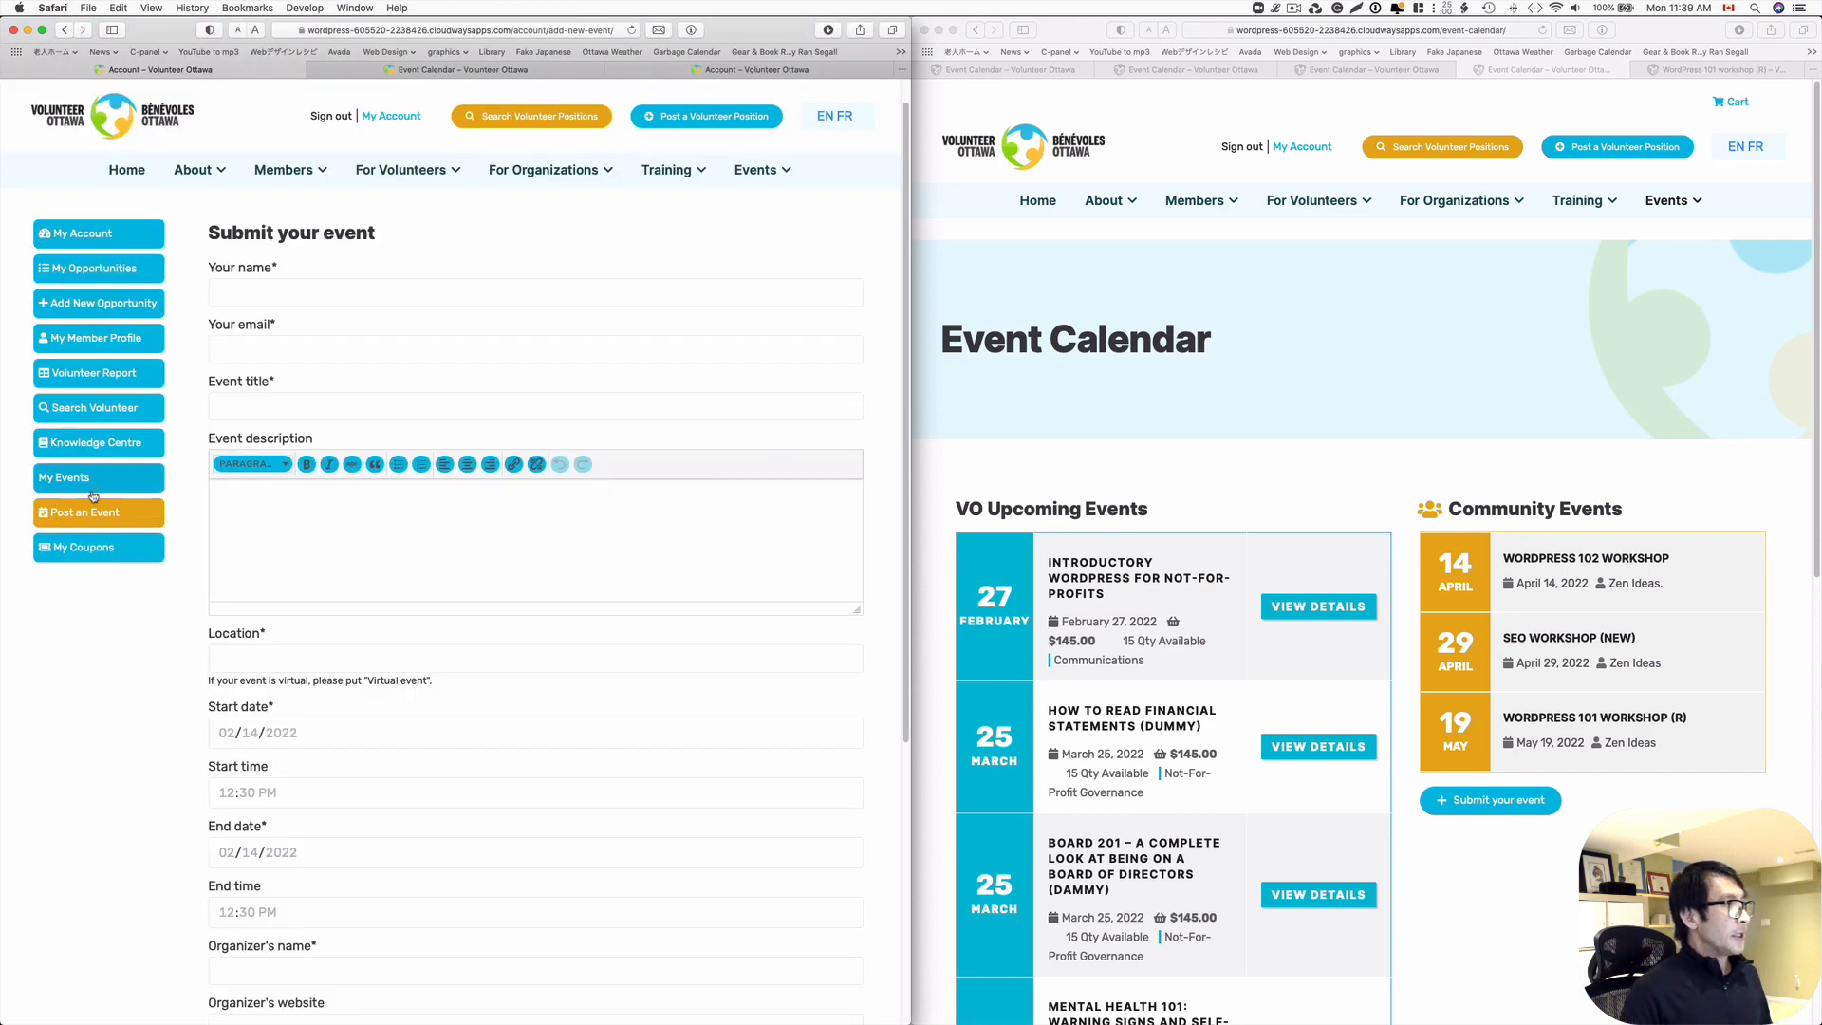
- Open the My Events account page and look over the listed events and their edit and delete links
{"action": "left_click", "coordinate": [91, 488]}
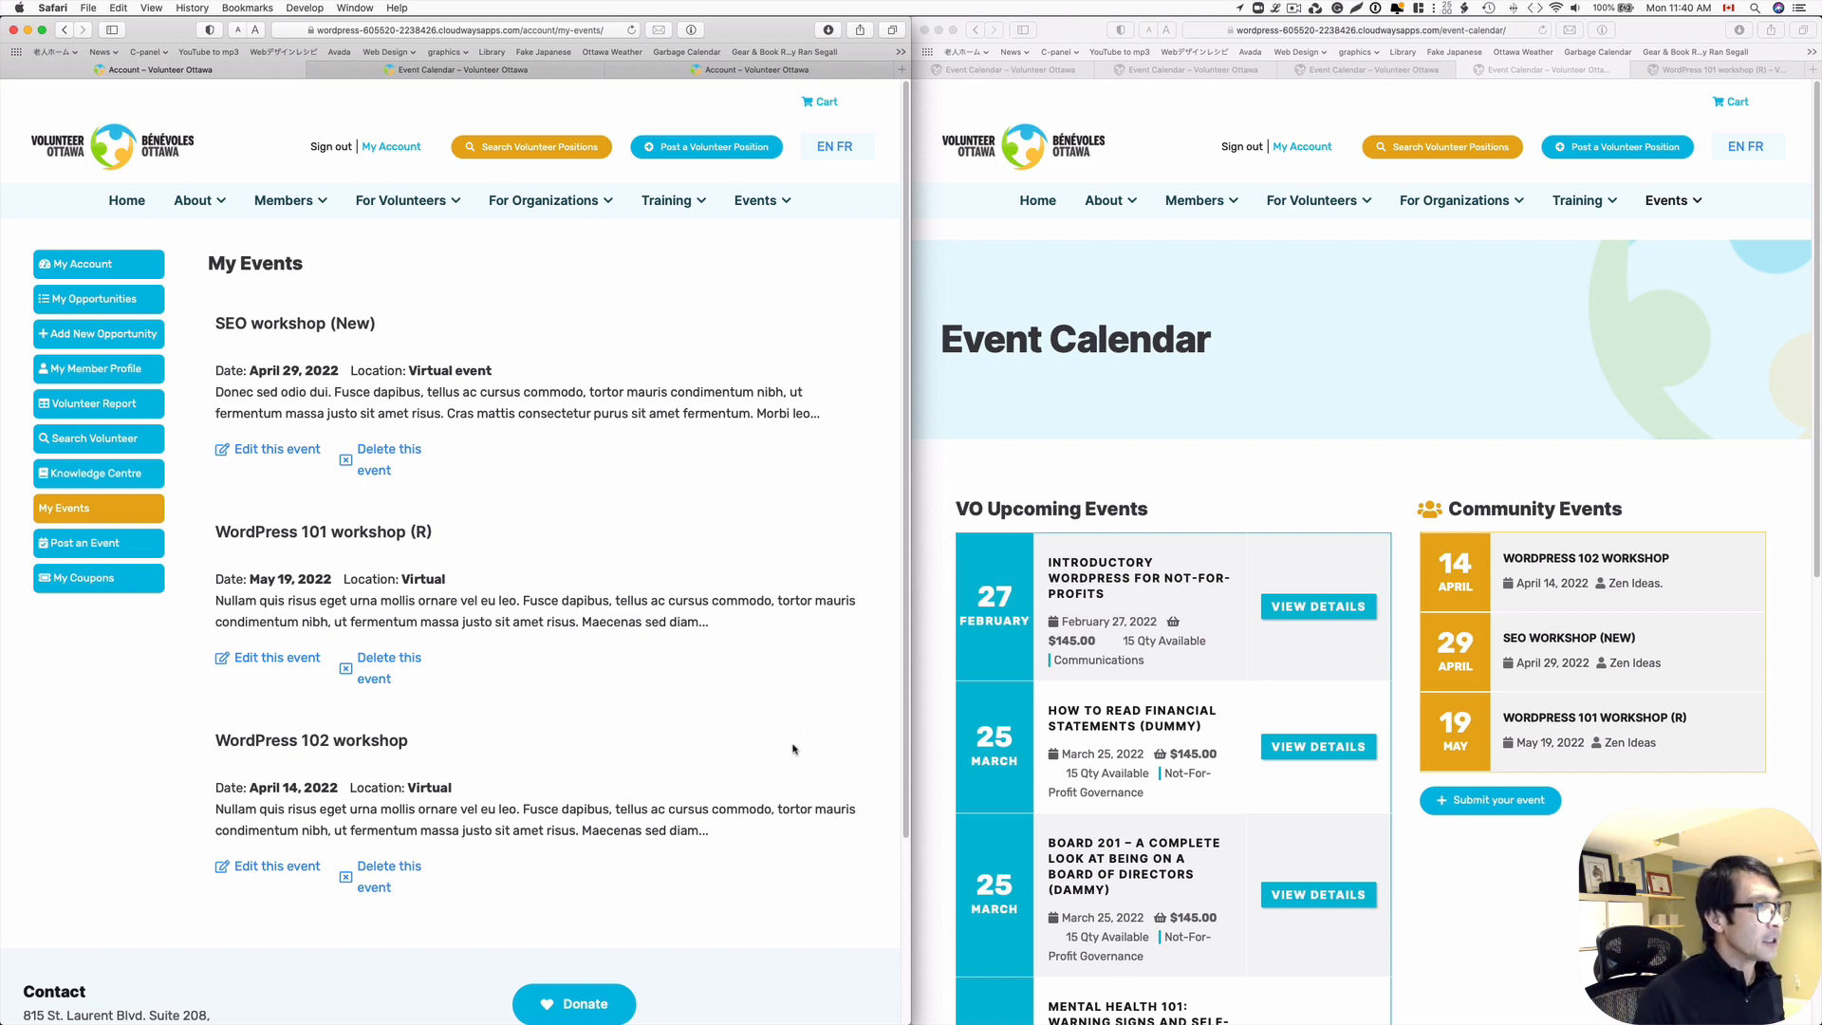
{"action": "scroll", "coordinate": [781, 742], "scroll_direction": "down", "scroll_amount": 1}
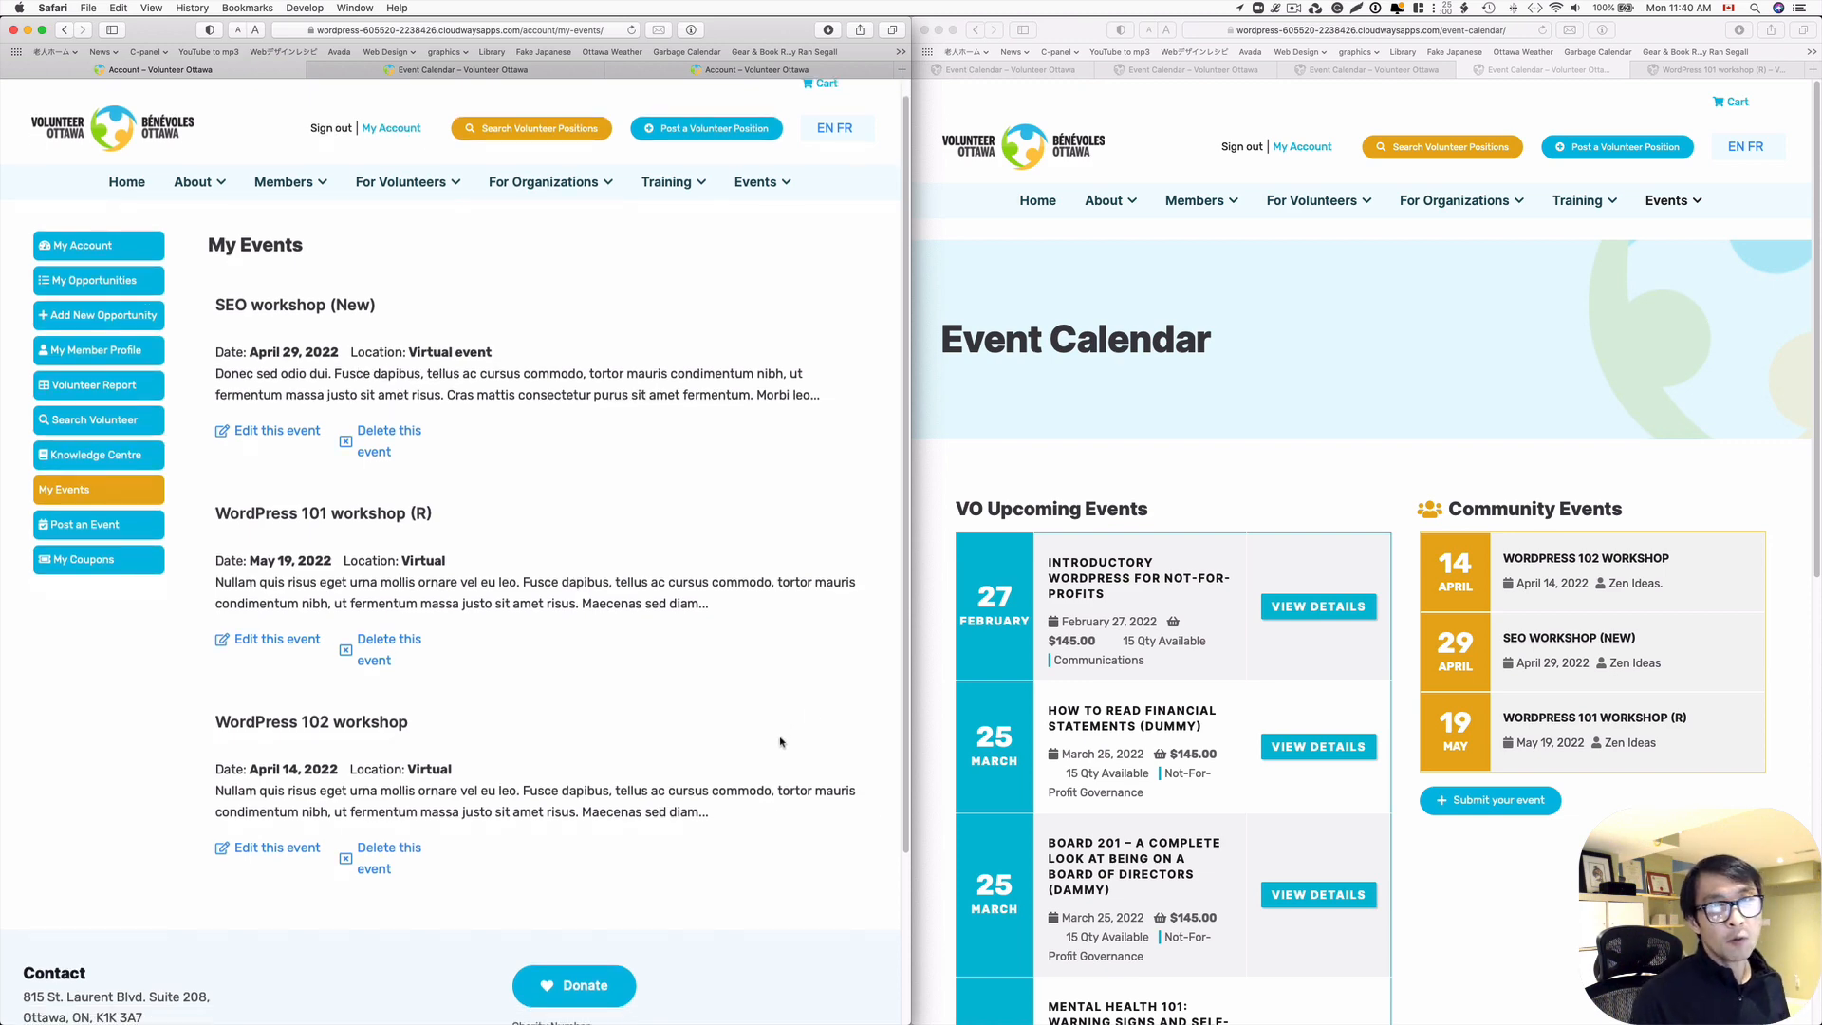